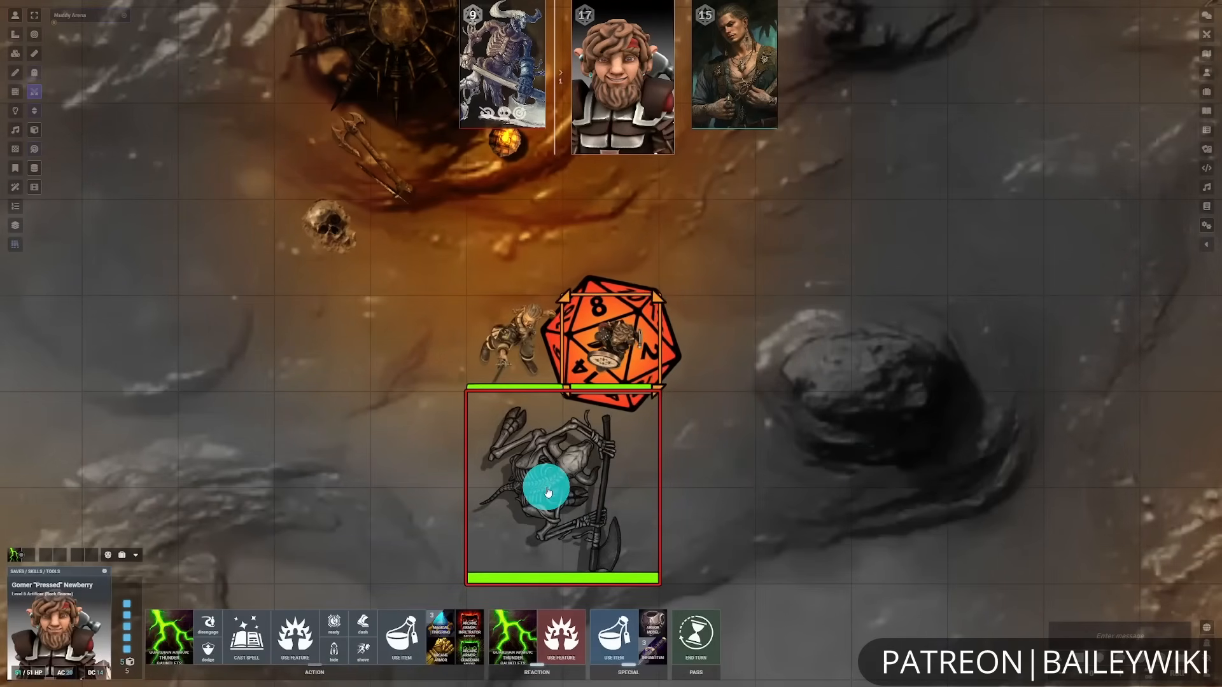
- Cast Booming Blade on the Minotaur Skeleton using Guardian Armor: Thunder Gauntlets and show the attack result in the chat log
left_click(690, 204)
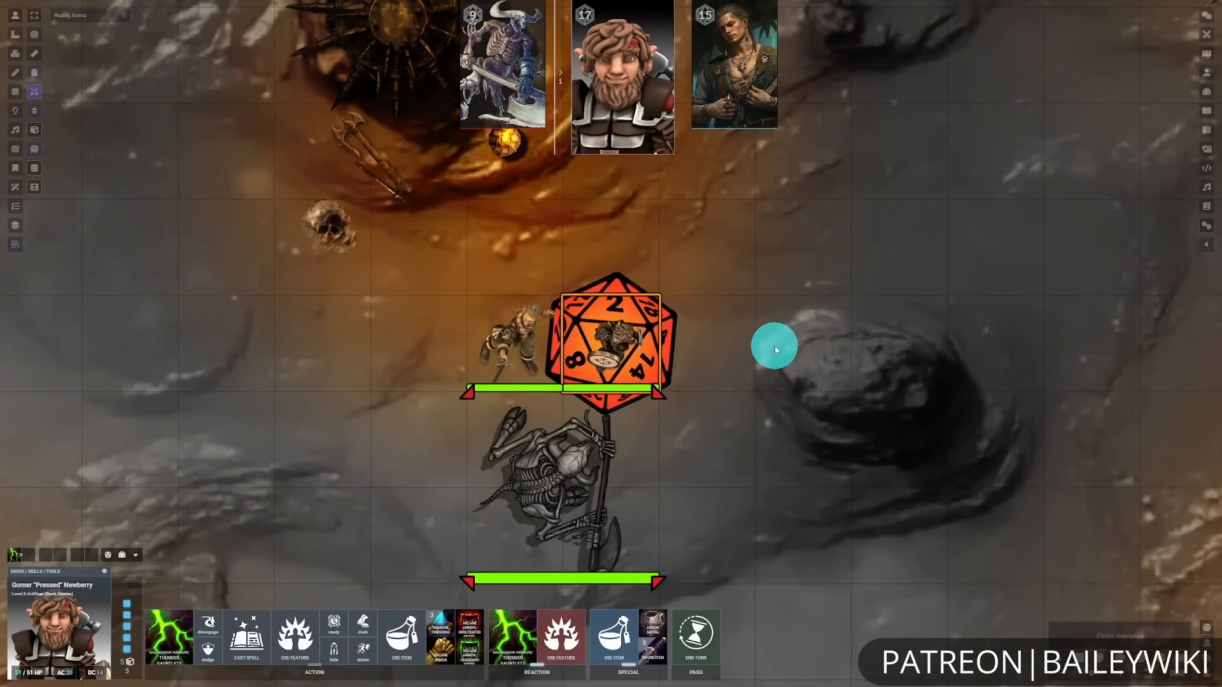
left_click(245, 649)
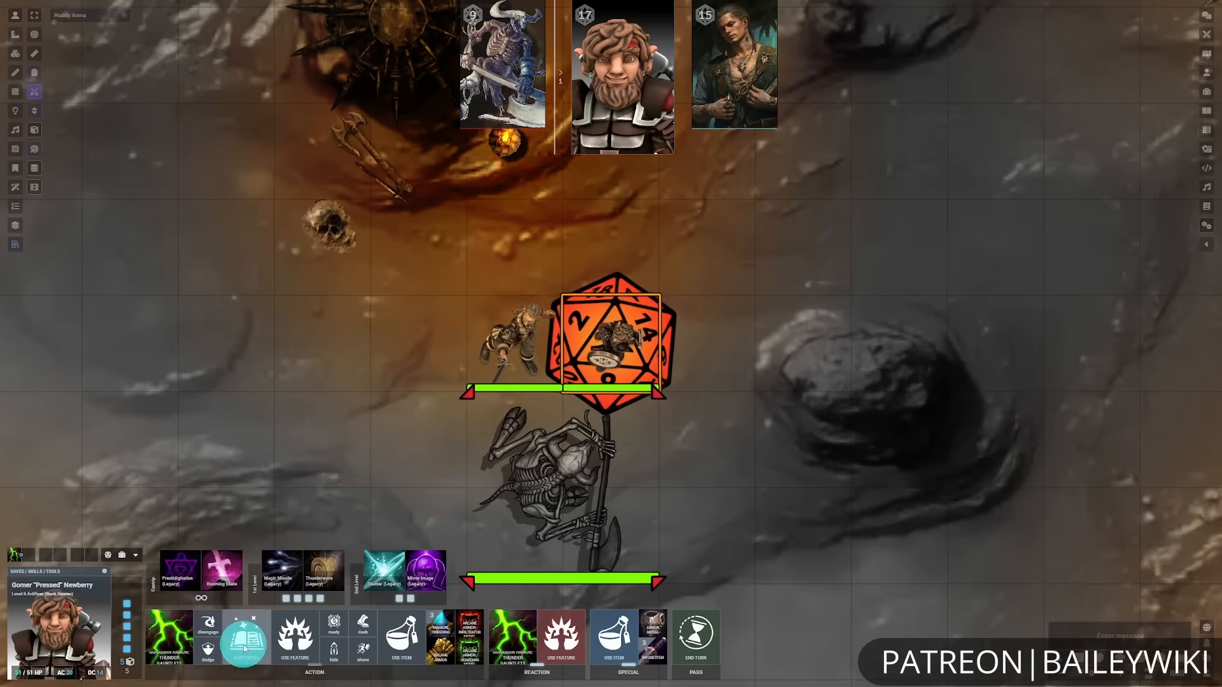
left_click(225, 572)
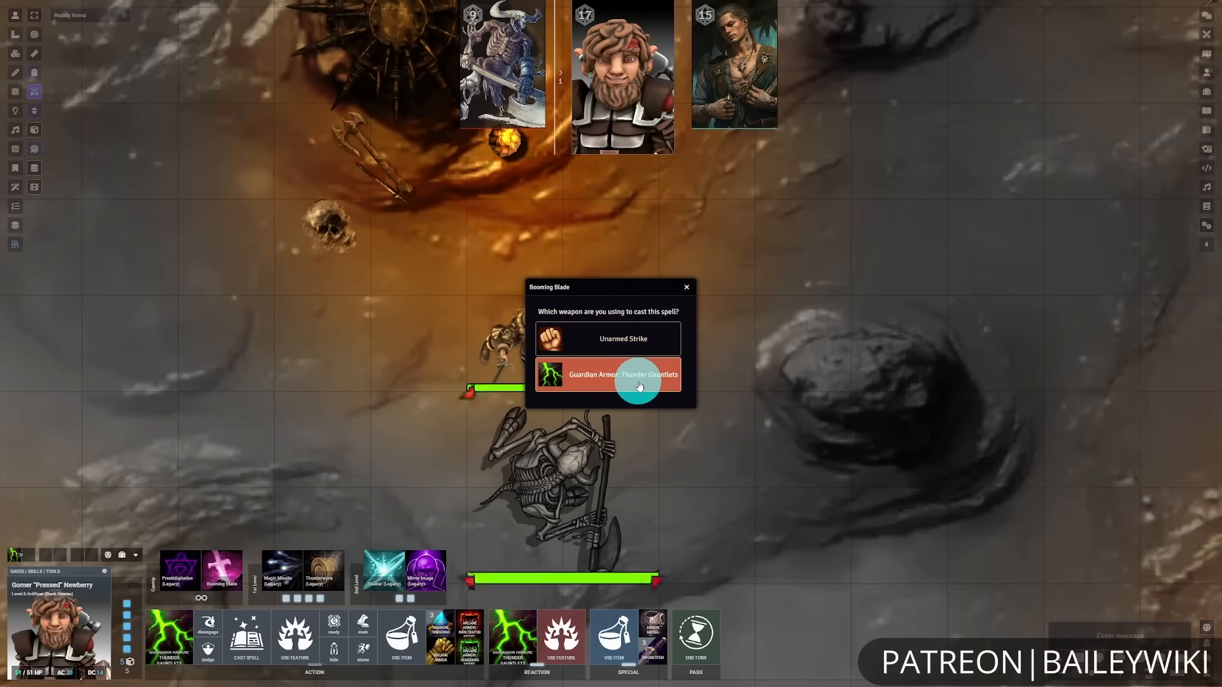
left_click(639, 387)
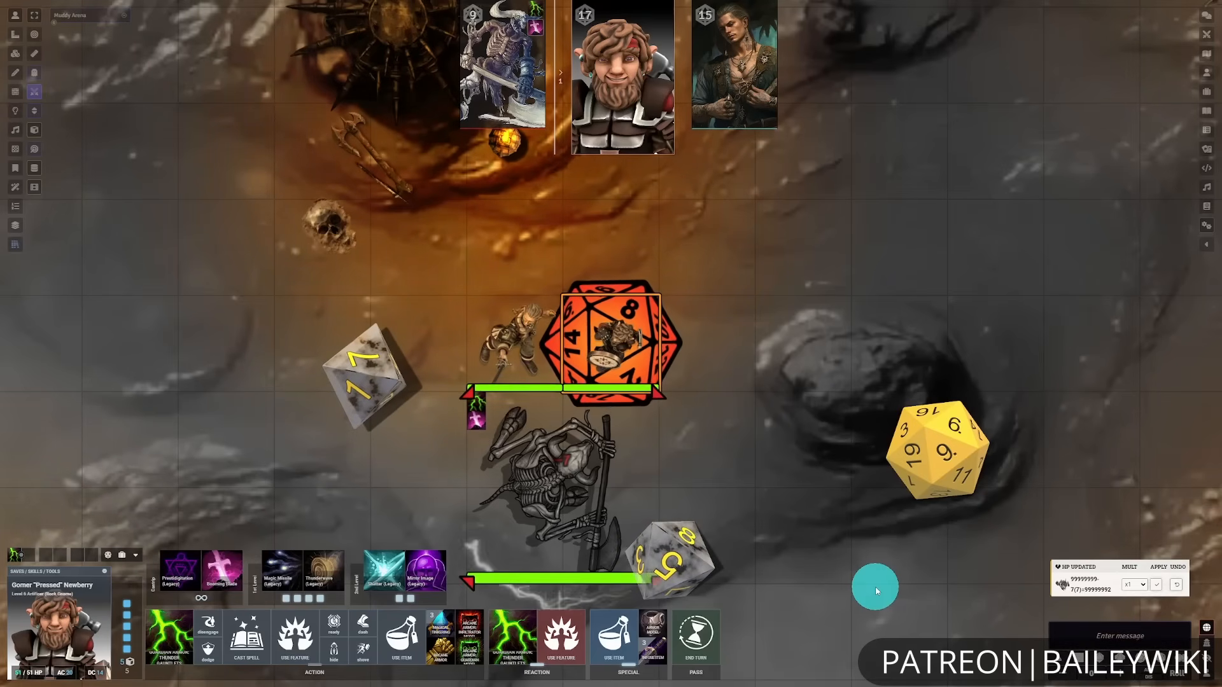
left_click(1209, 18)
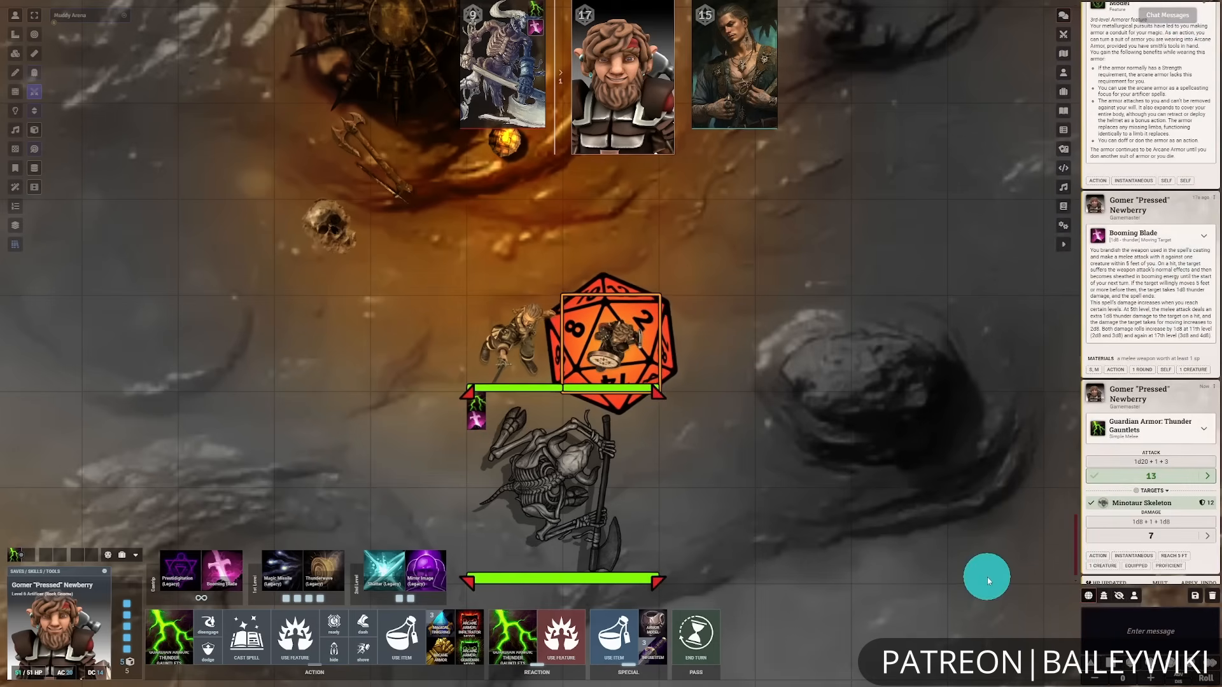
left_click(1127, 597)
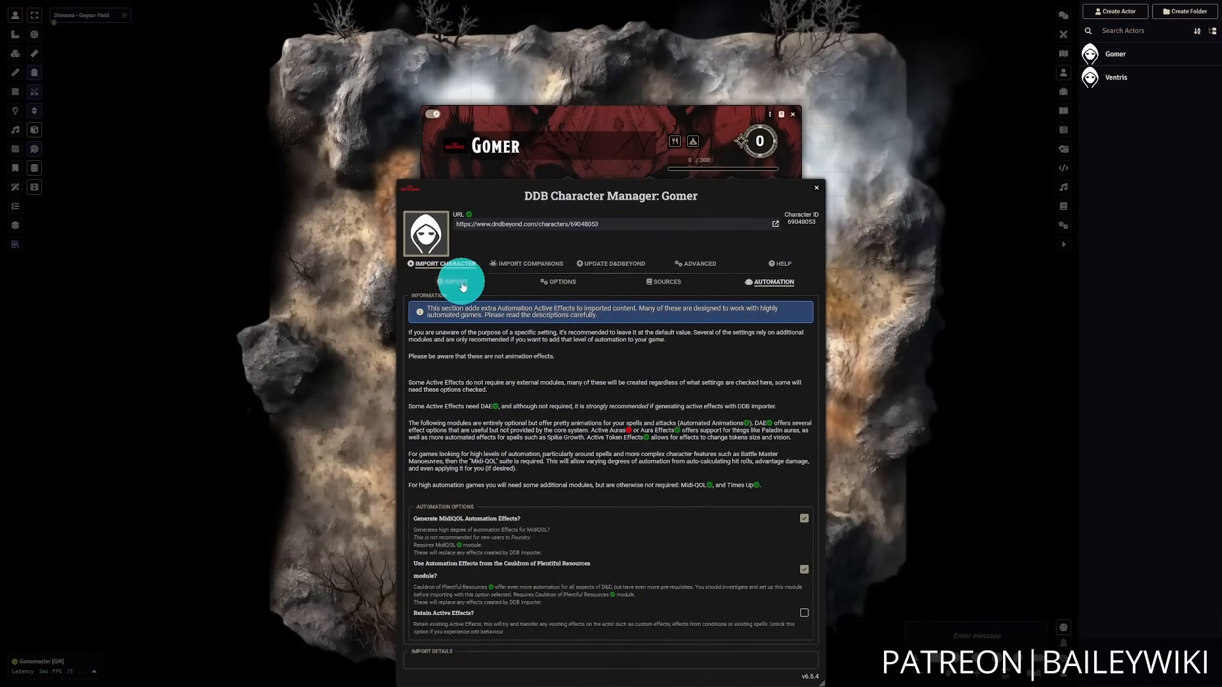
- Import the artificer character from D&D Beyond with the current update targets and switch its sheet out of edit mode
left_click(463, 284)
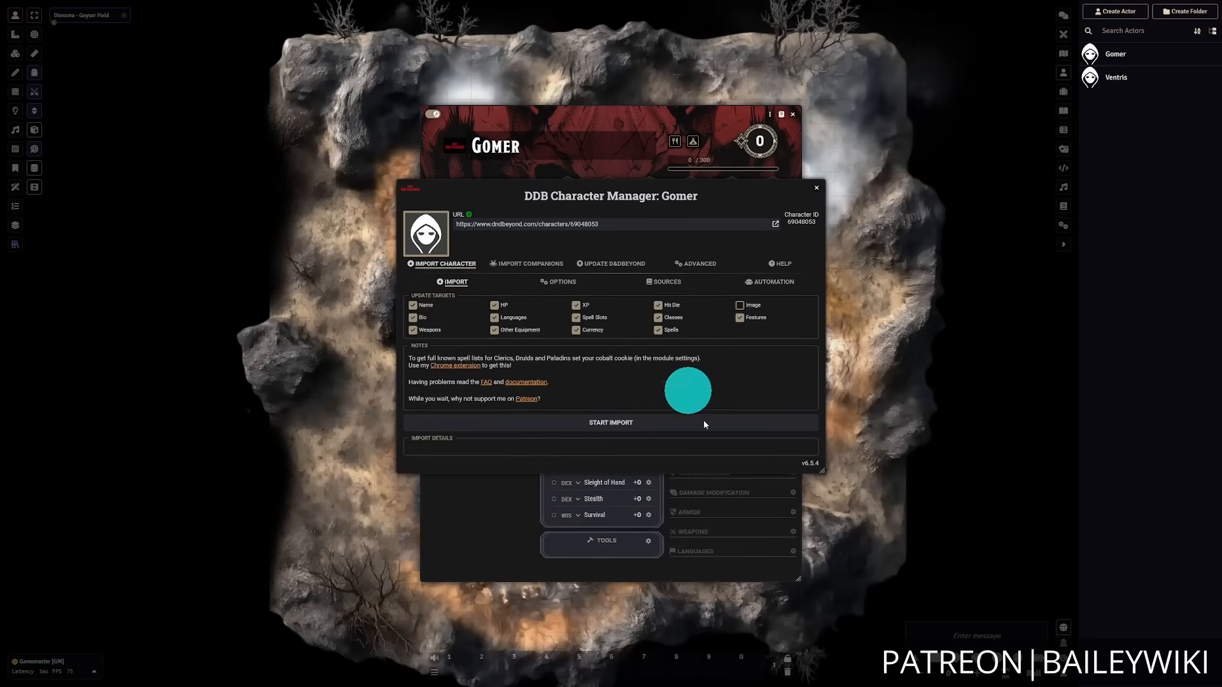
left_click(620, 423)
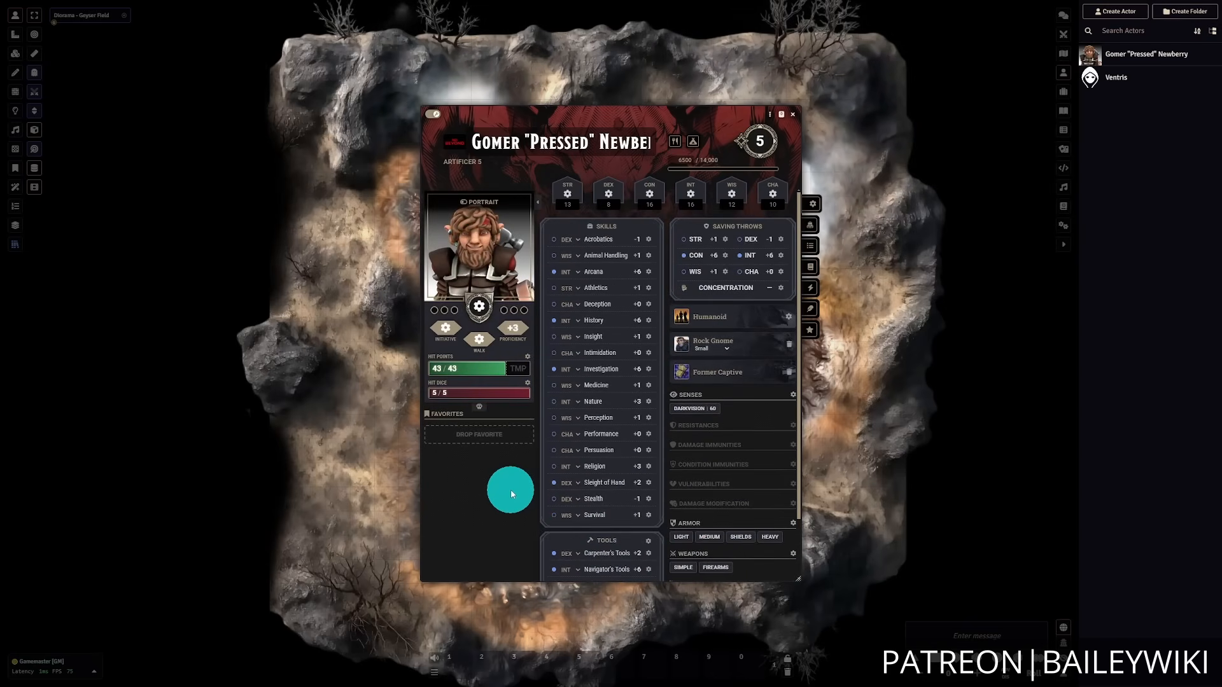
left_click(432, 114)
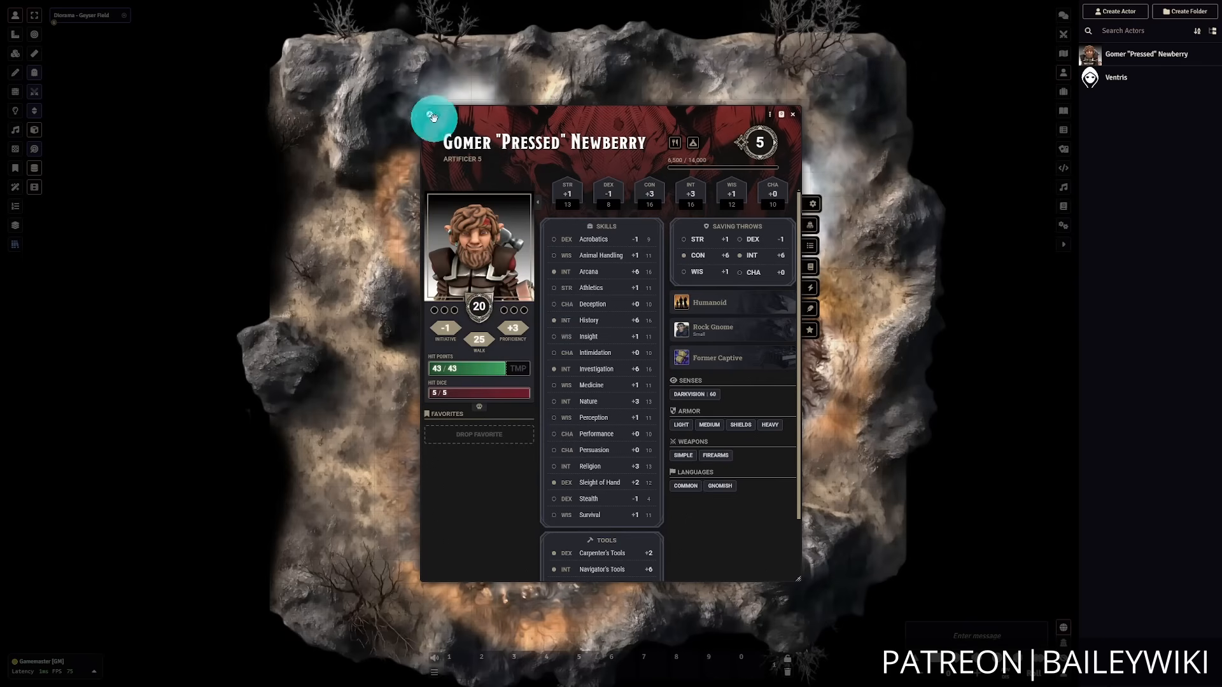
- Review the imported character's inventory, spell list and features on the sheet
left_click(812, 225)
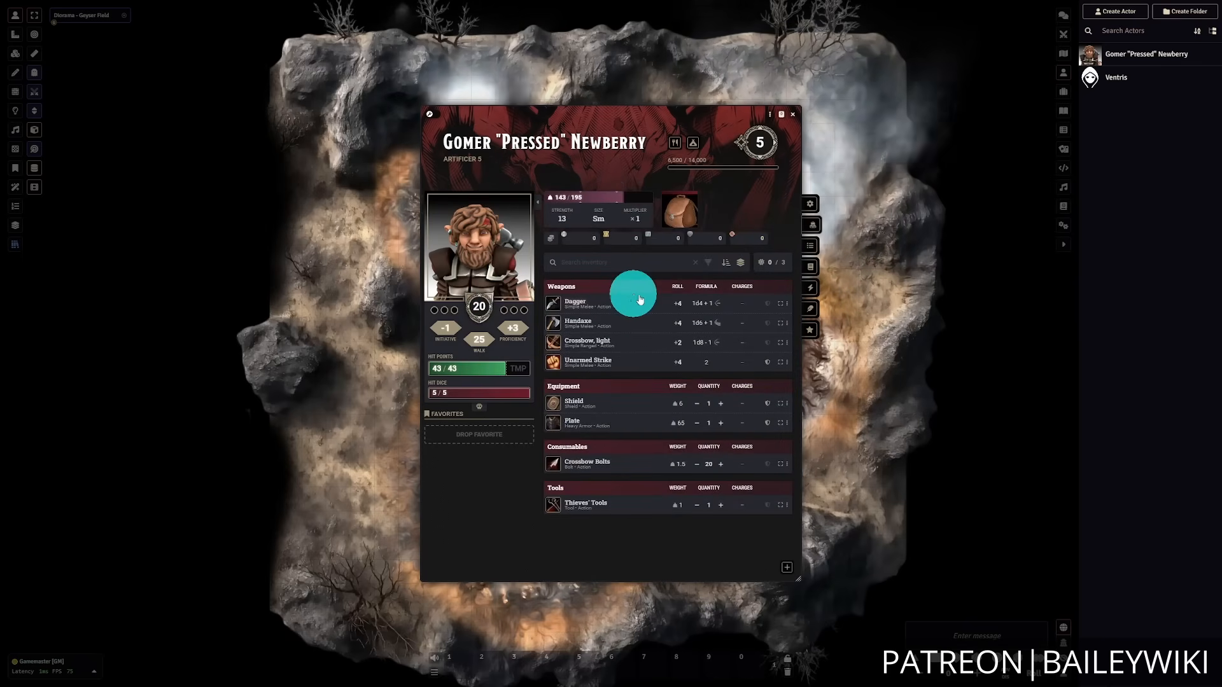
left_click(810, 267)
scroll(666, 455, "down", 8)
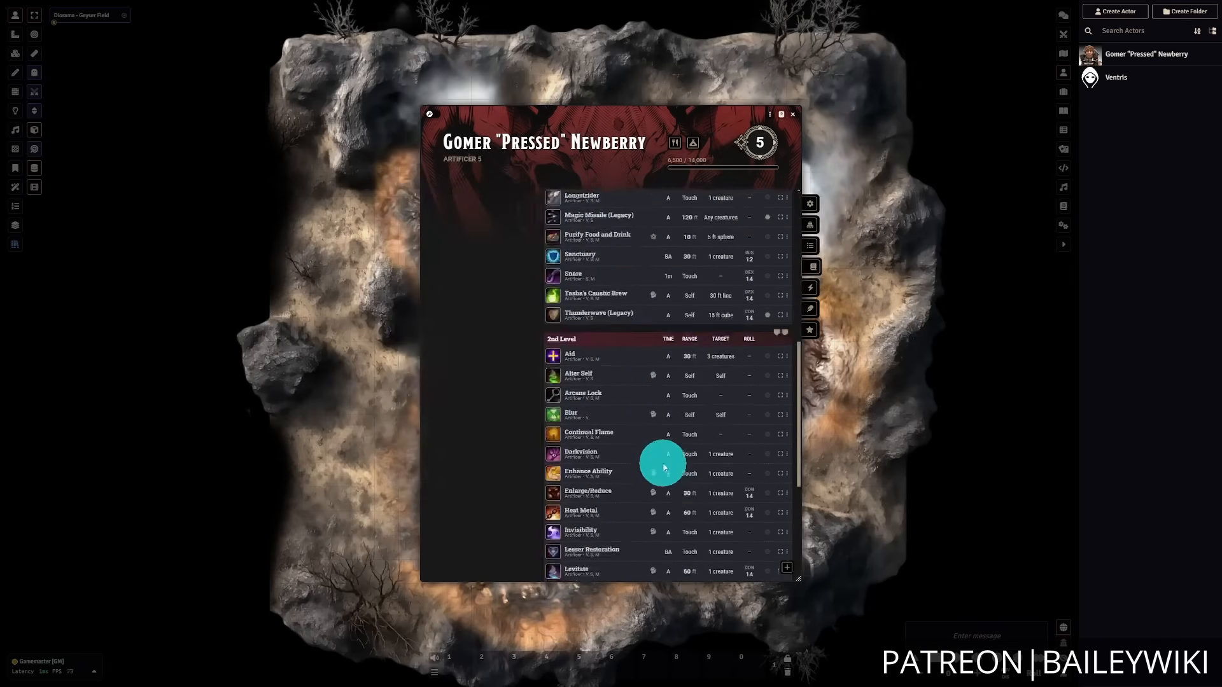
scroll(663, 464, "up", 8)
left_click(810, 288)
left_click(810, 225)
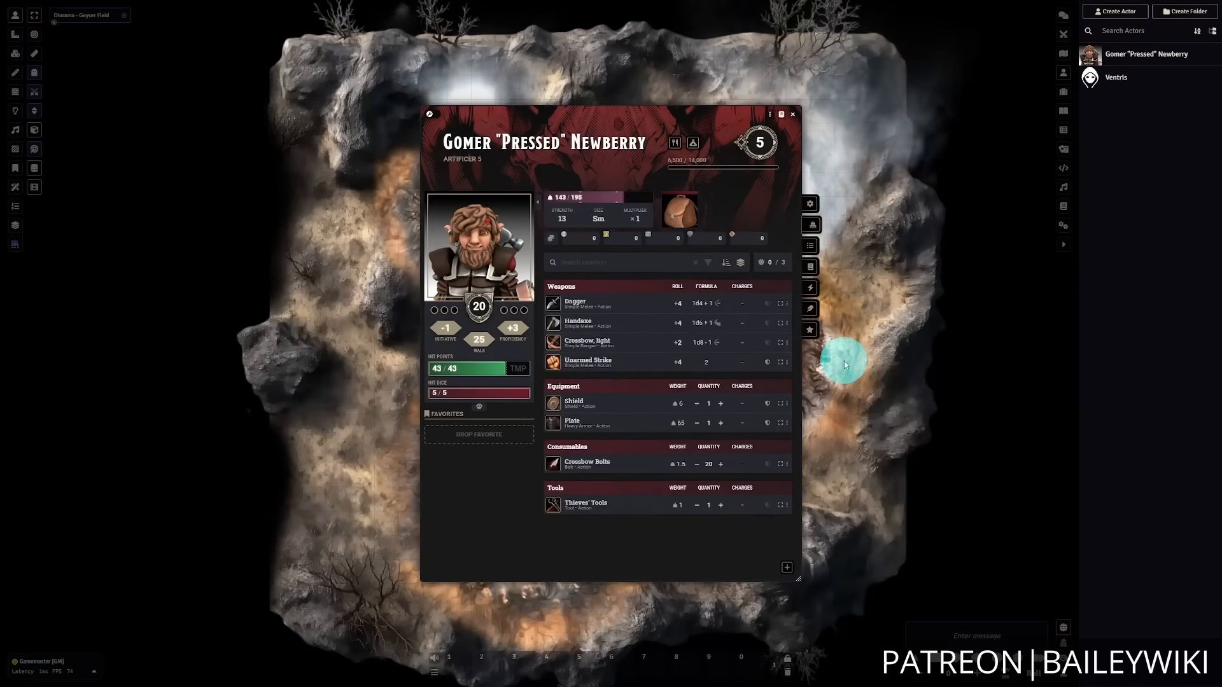
left_click(770, 114)
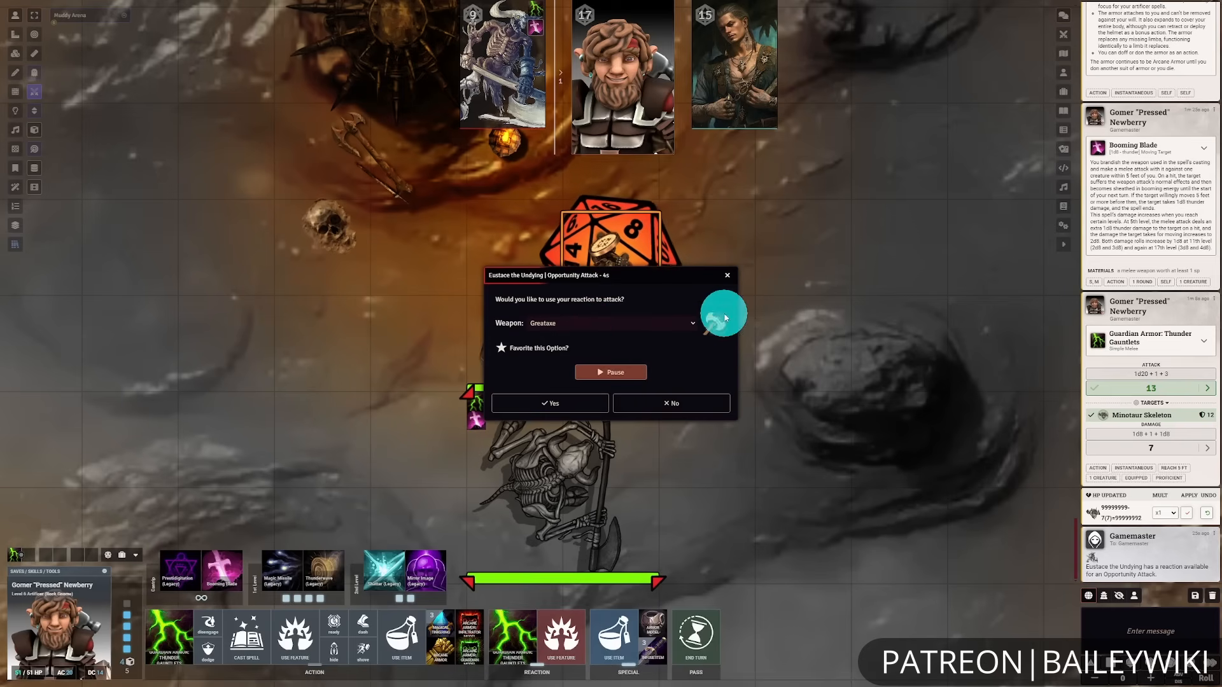
- Make the skeleton's opportunity attack with the Greataxe, declining the artificer's reaction options, and end the artificer's turn
left_click(580, 411)
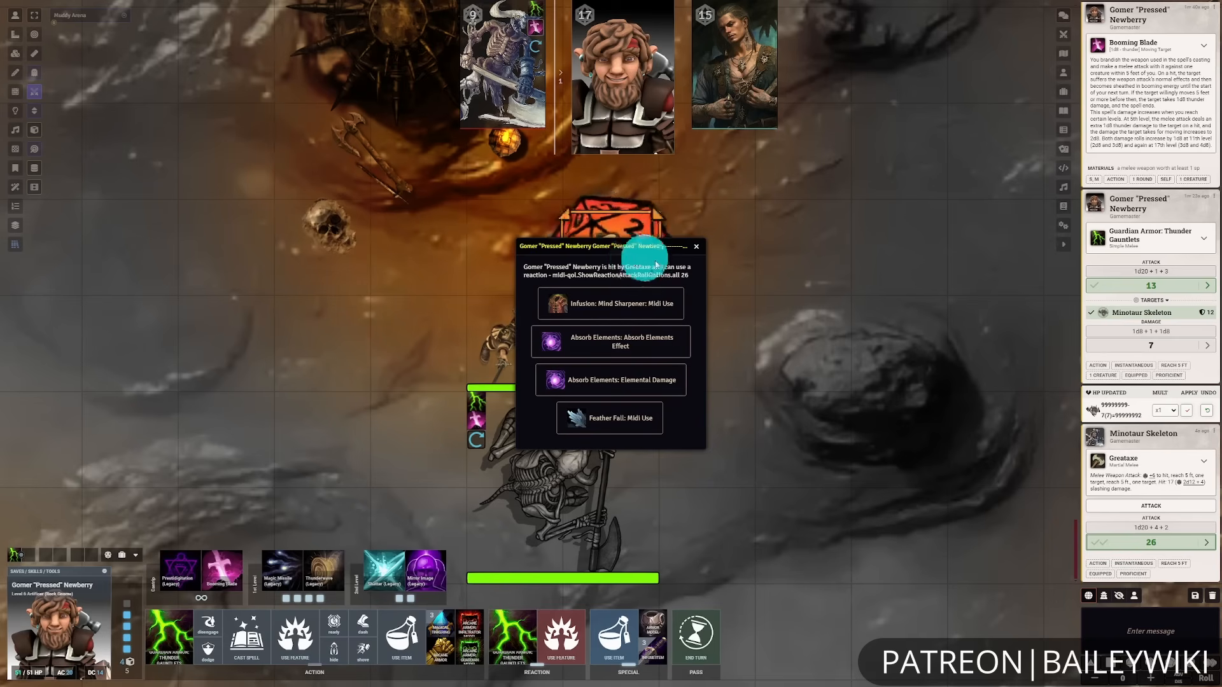
left_click(697, 247)
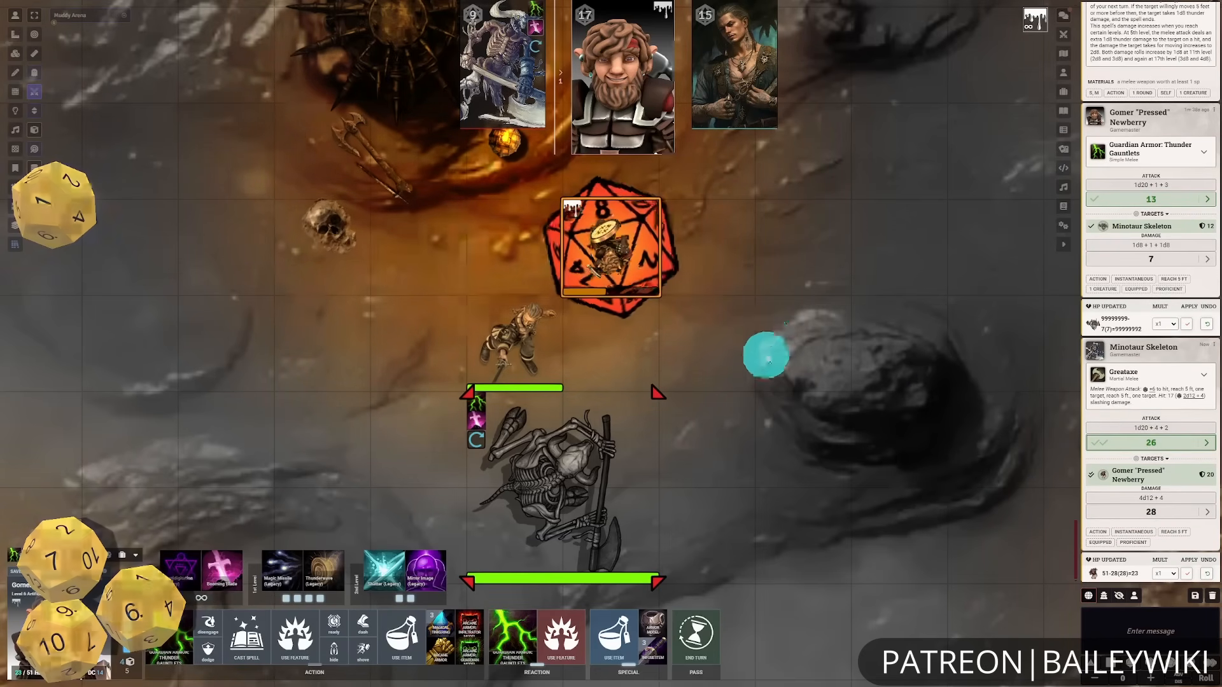
mouse_move(656, 109)
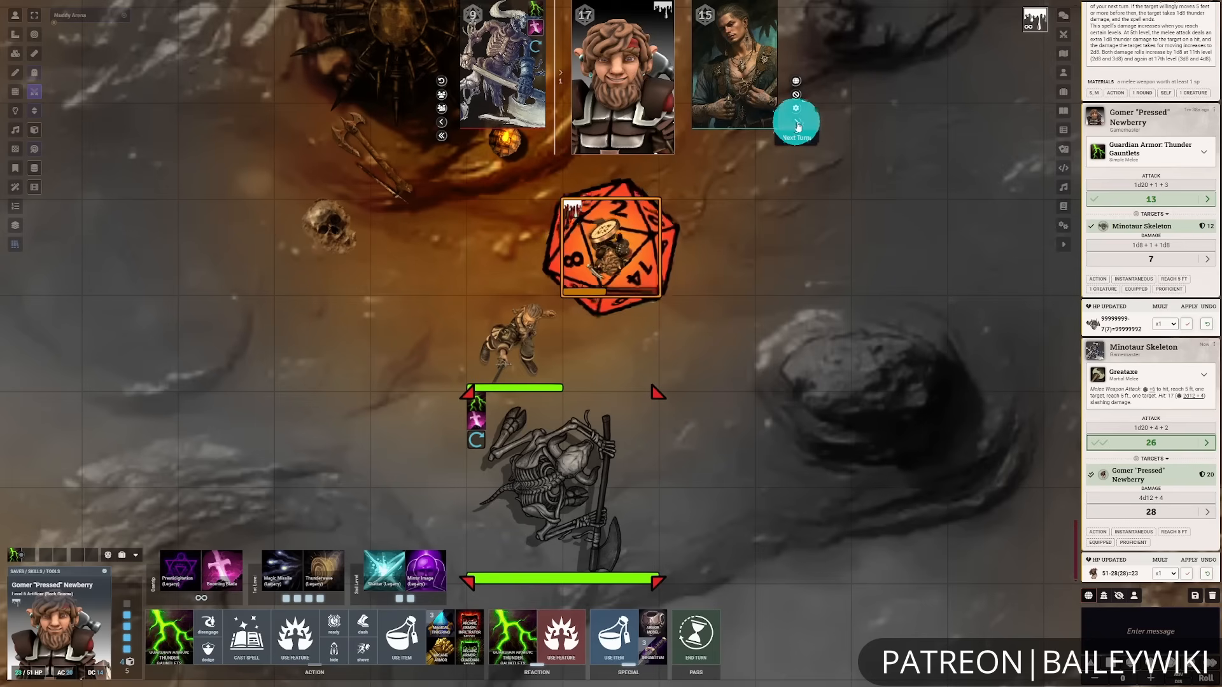
left_click(692, 644)
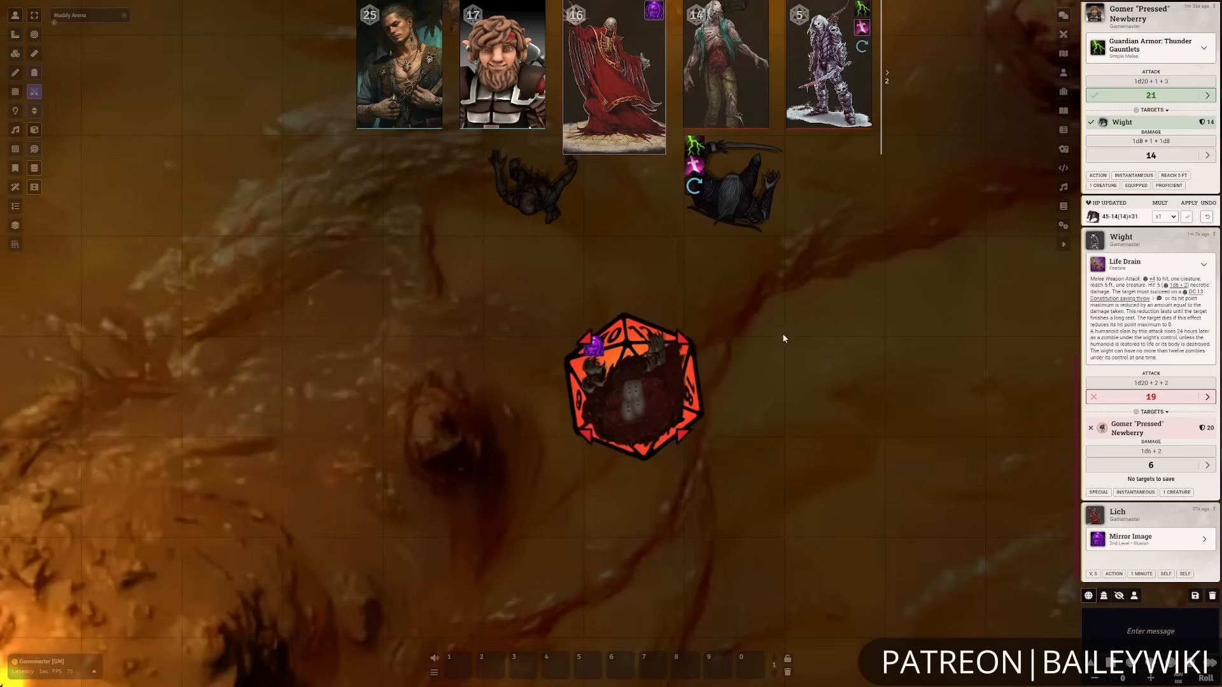
- Advance combat from the Lich to the Zombie, move the Zombie one square diagonally beside its target and make its slam attack
scroll(773, 326, "down", 5)
left_click(631, 362)
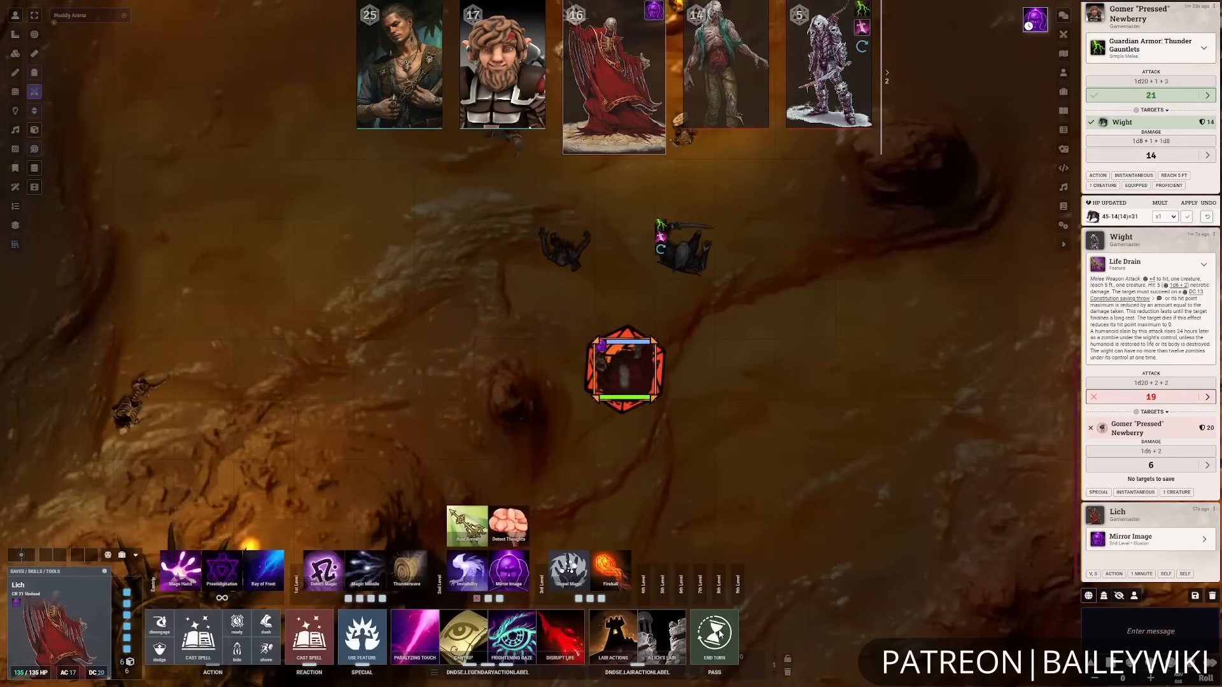
key("n")
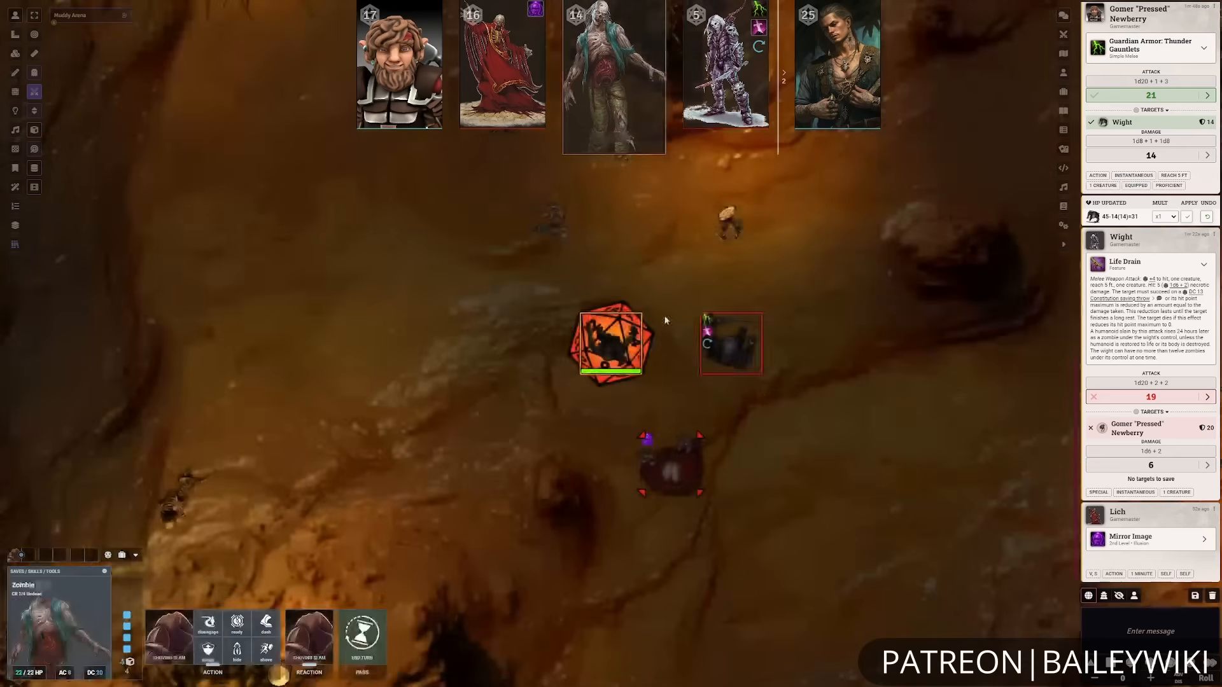
left_click_drag(617, 350, 554, 286)
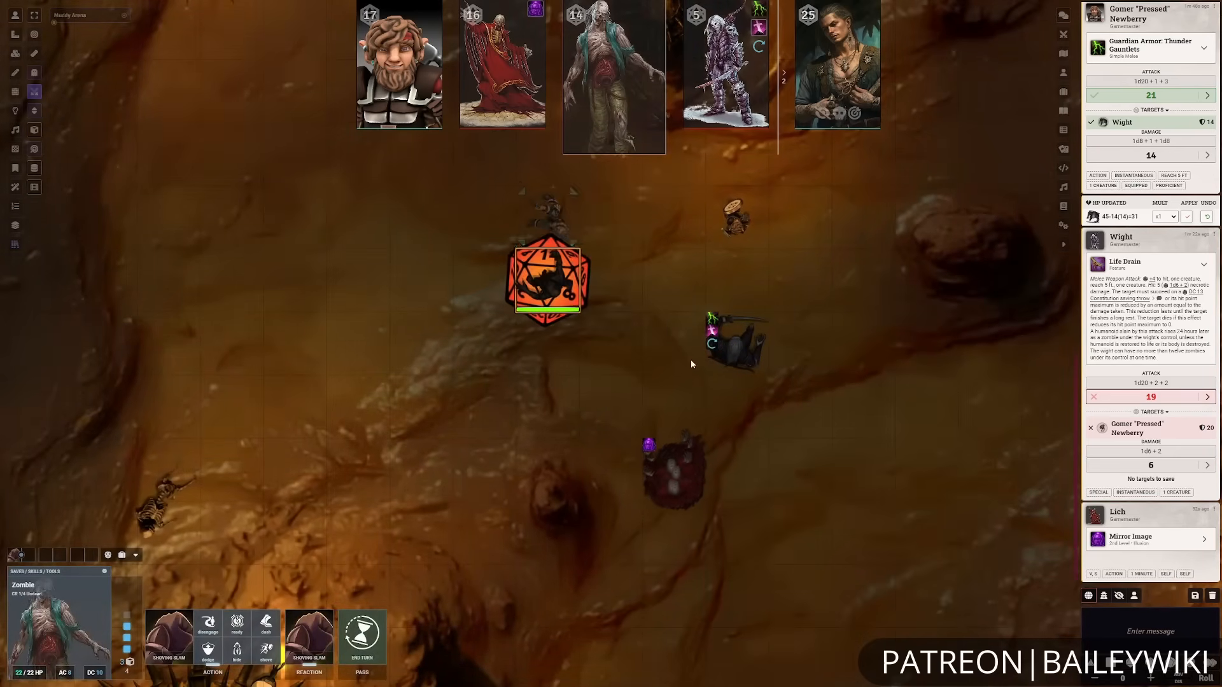
left_click(179, 632)
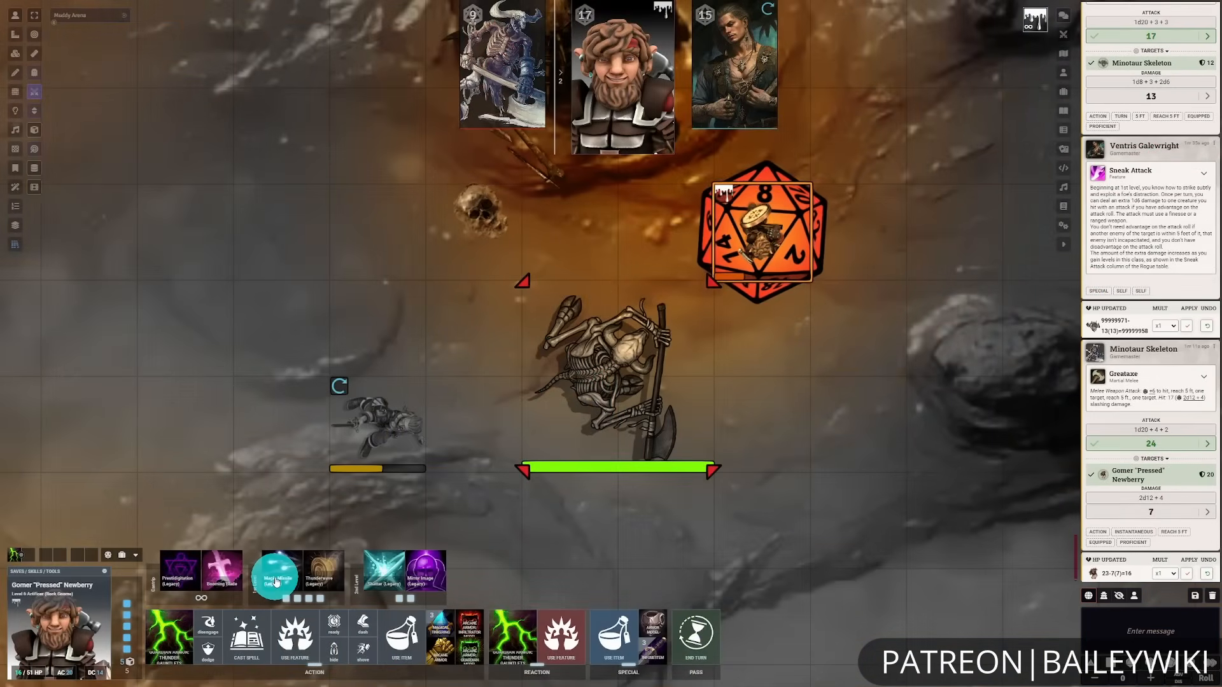
- Cast Magic Missile (Legacy) at 2nd level, assigning all 4 missiles to the Minotaur Skeleton
left_click(276, 578)
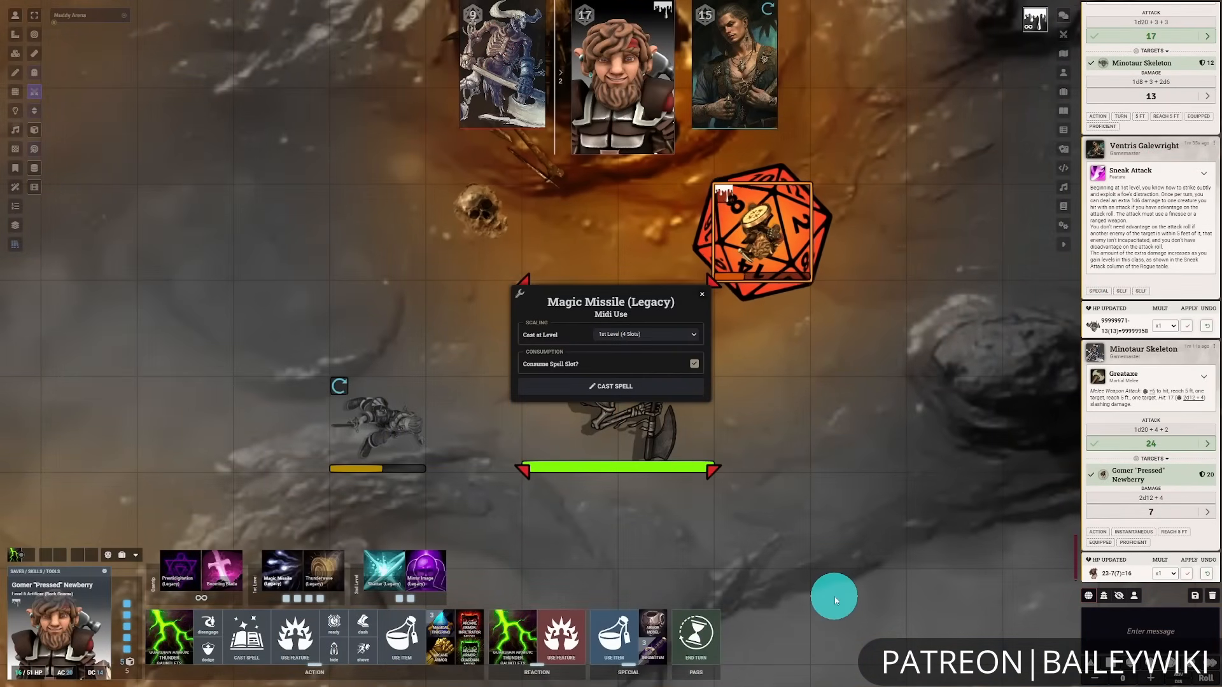
left_click(677, 332)
left_click(672, 360)
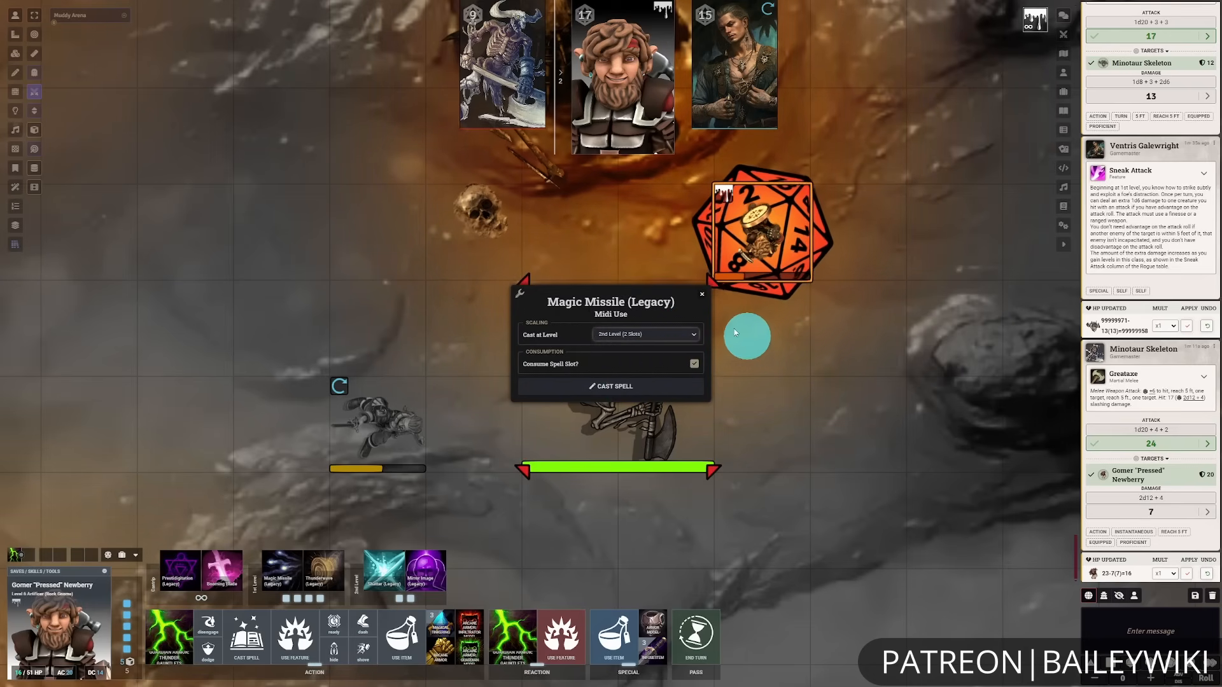
left_click(663, 387)
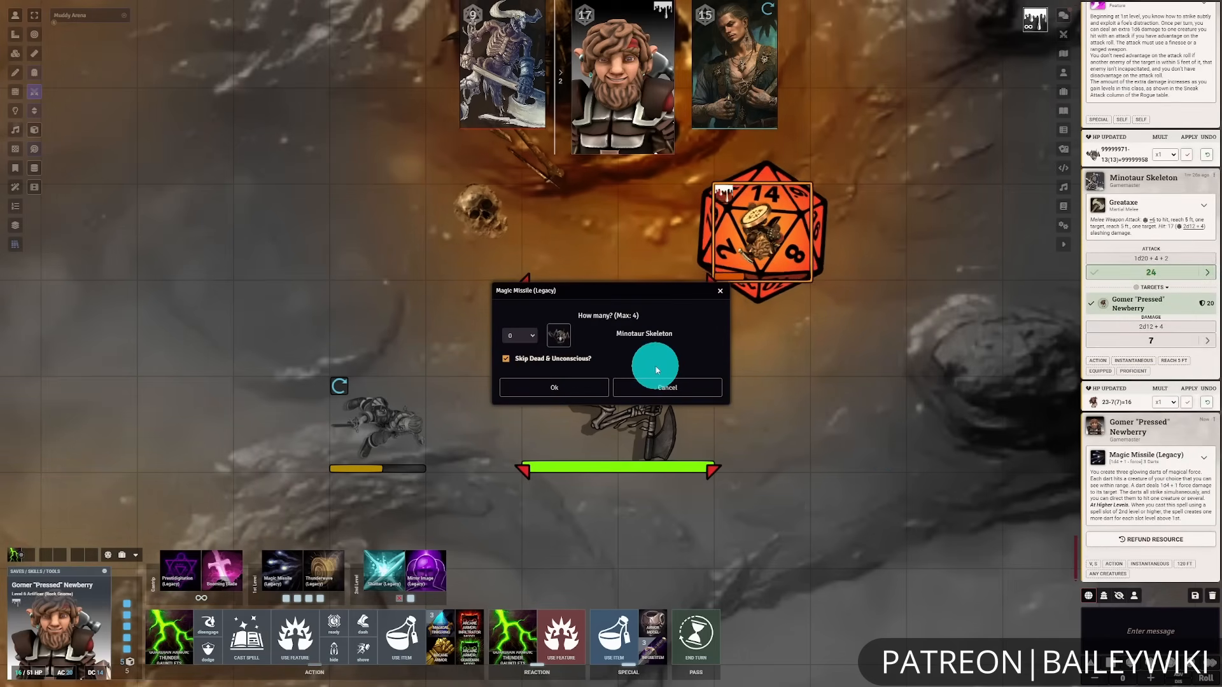
left_click(536, 340)
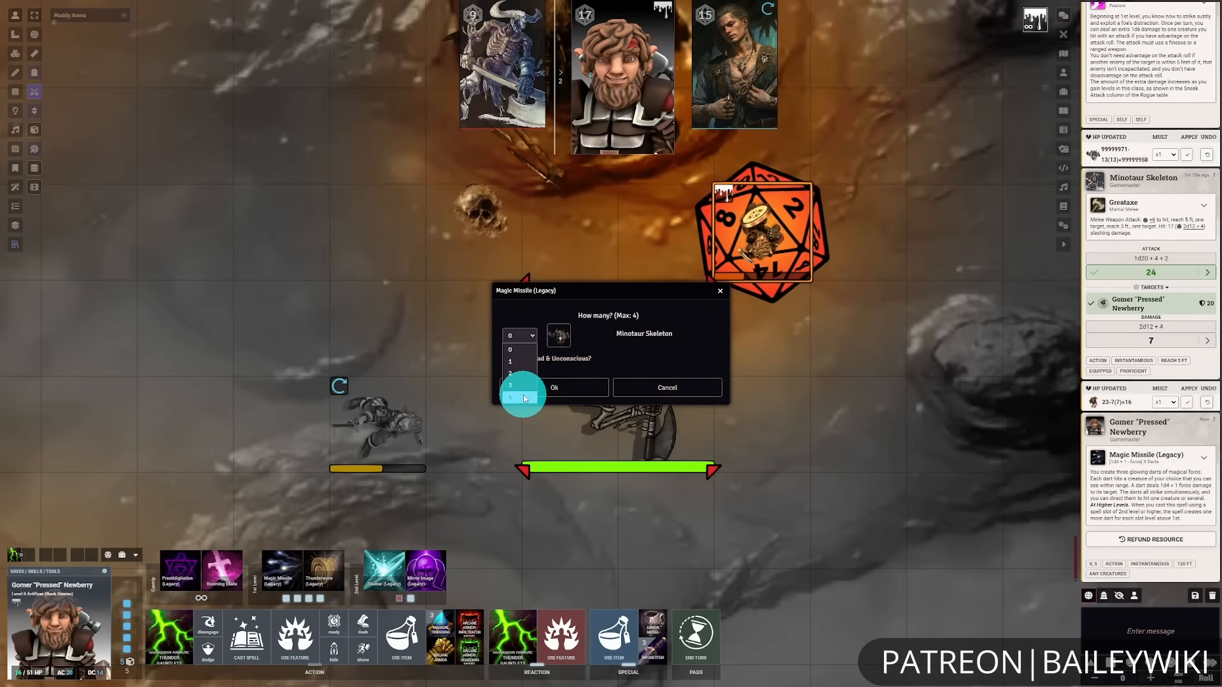
left_click(524, 398)
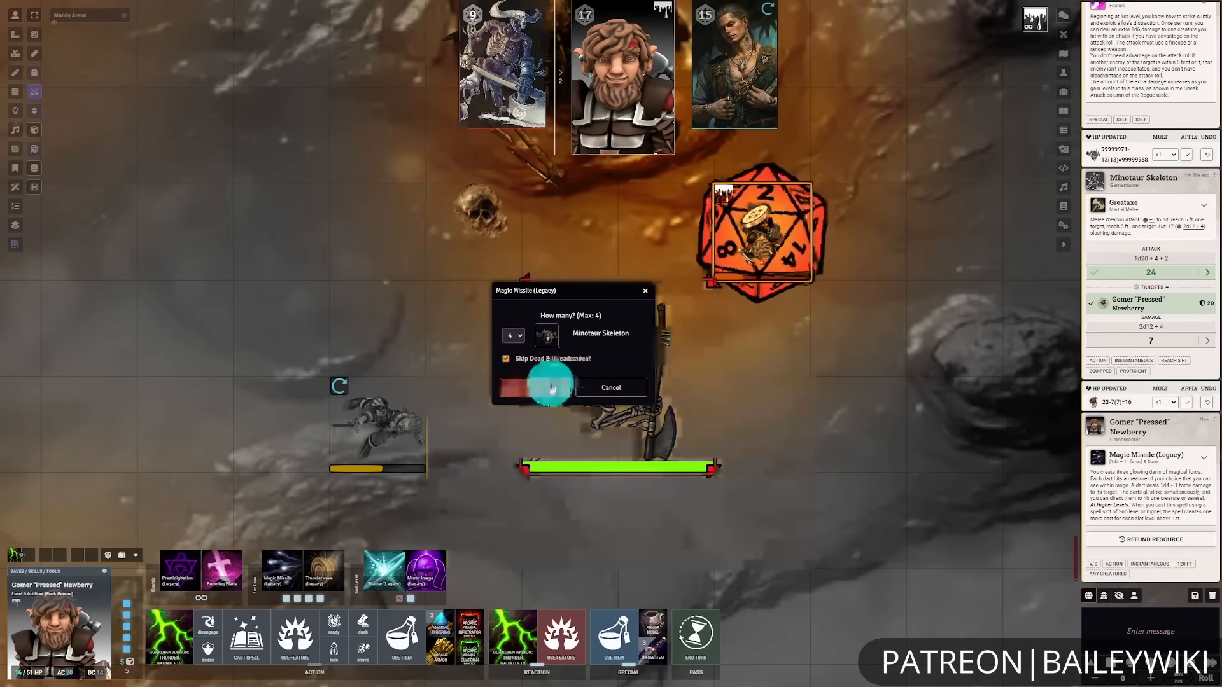
left_click(548, 388)
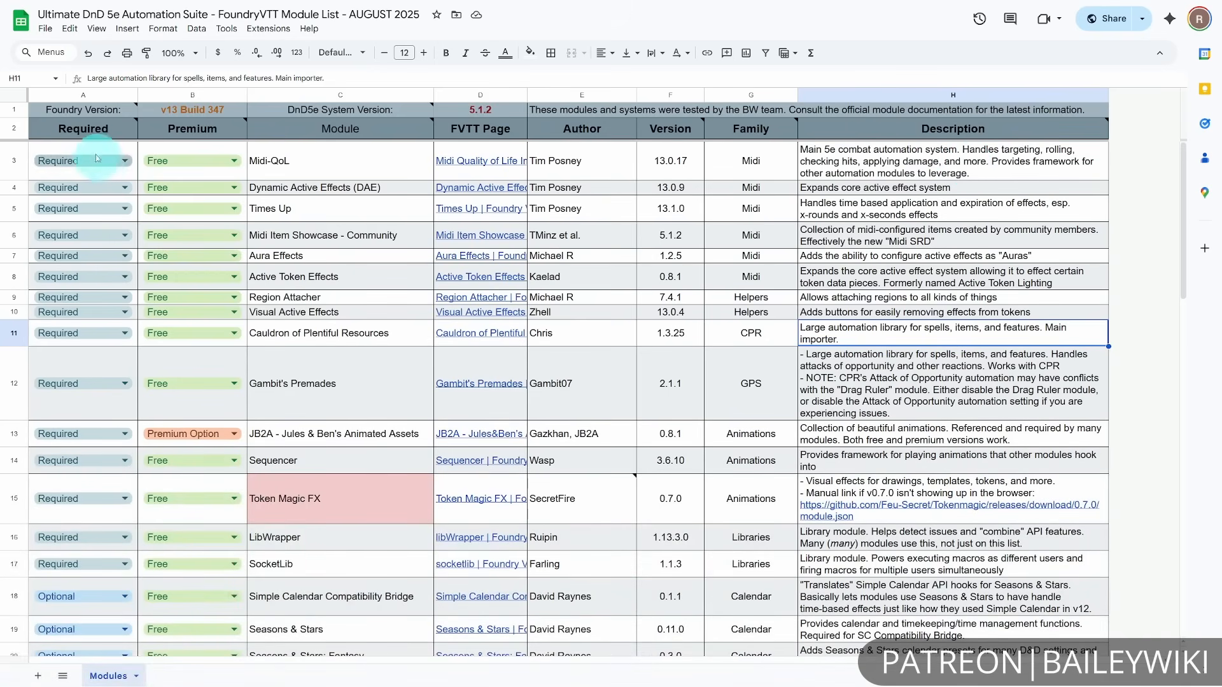
- Switch to the August 2025 FoundryVTT module list spreadsheet and examine the required, optional, pick-one and untested modules with their descriptions
mouse_move(95, 137)
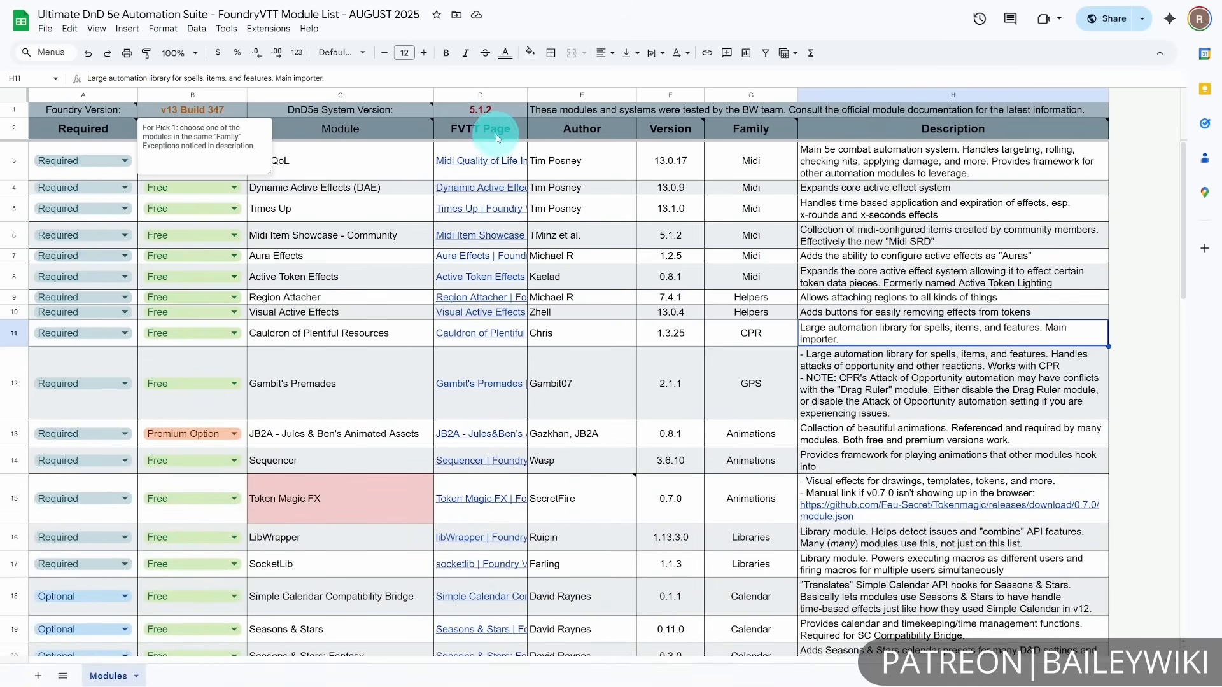
mouse_move(498, 170)
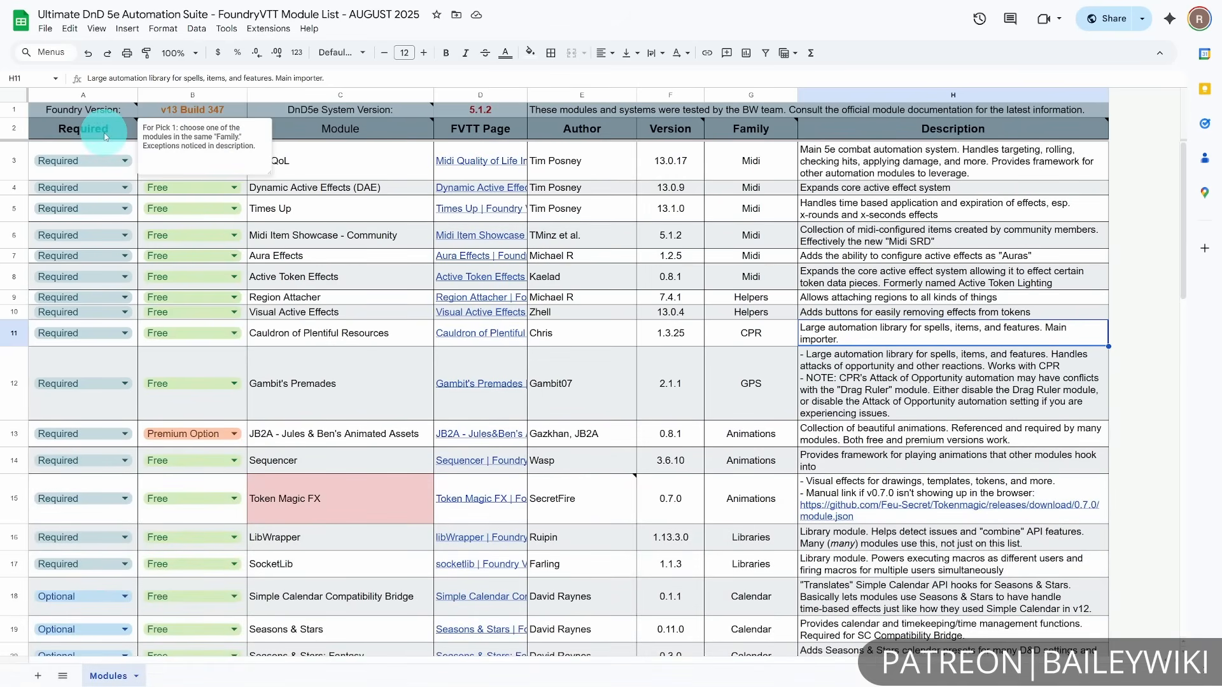
left_click(86, 157)
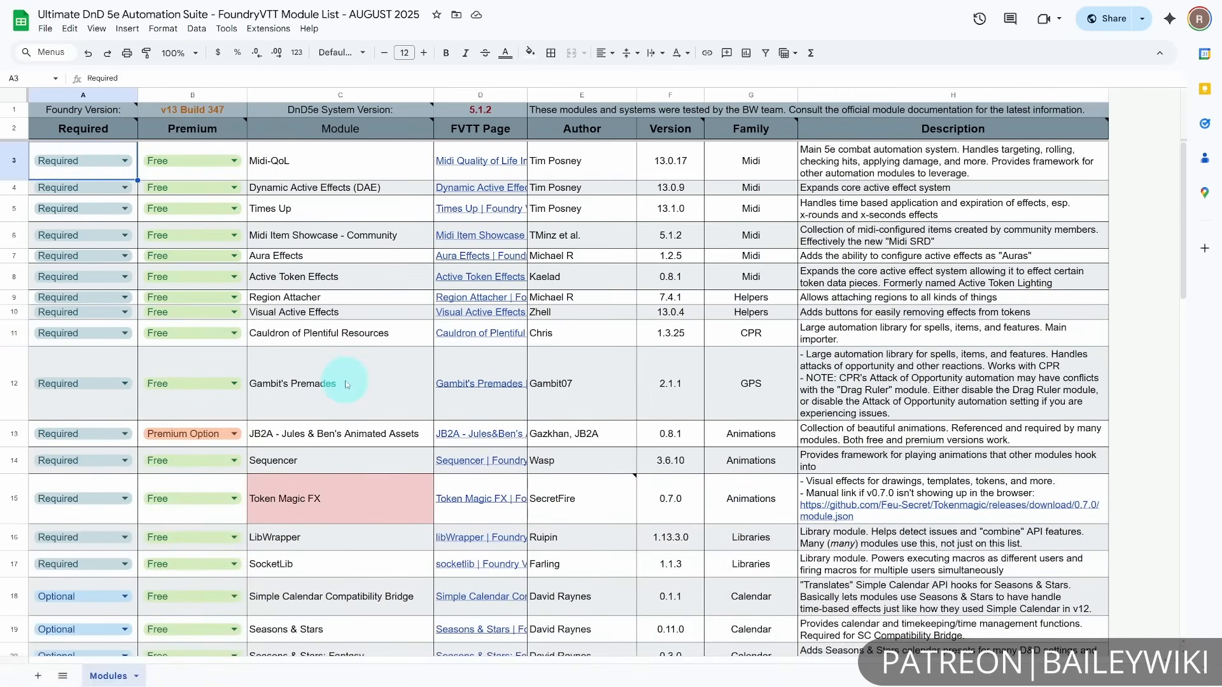
scroll(347, 385, "down", 5)
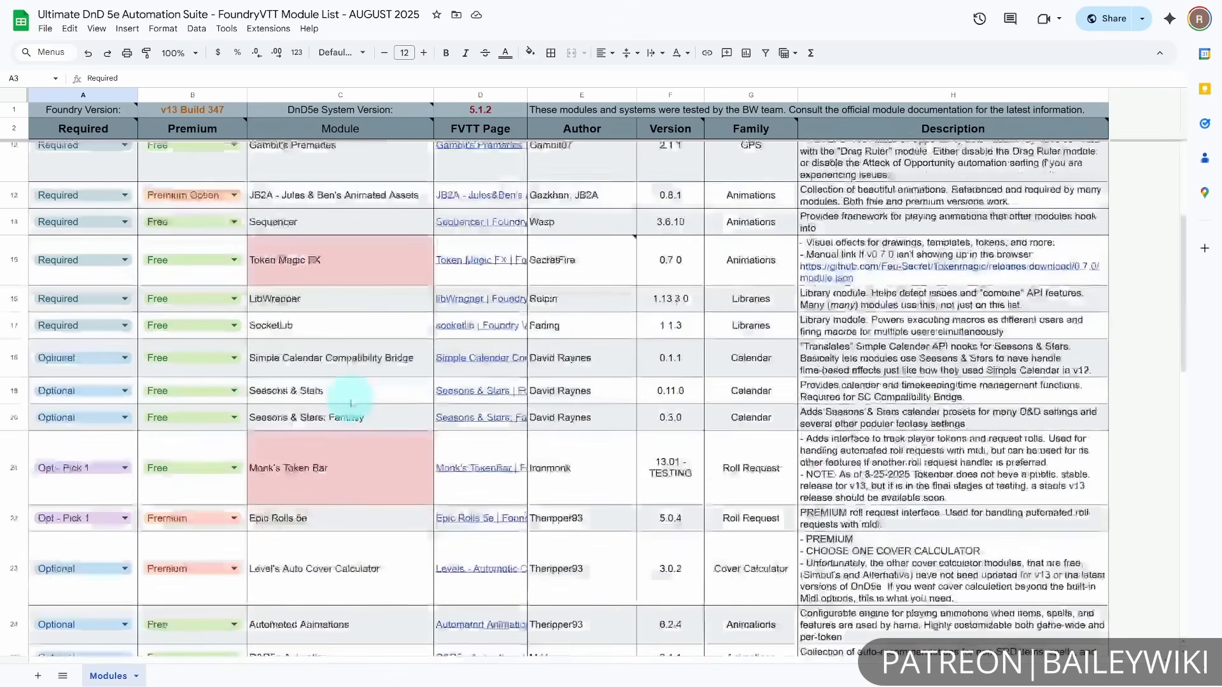
scroll(73, 375, "down", 2)
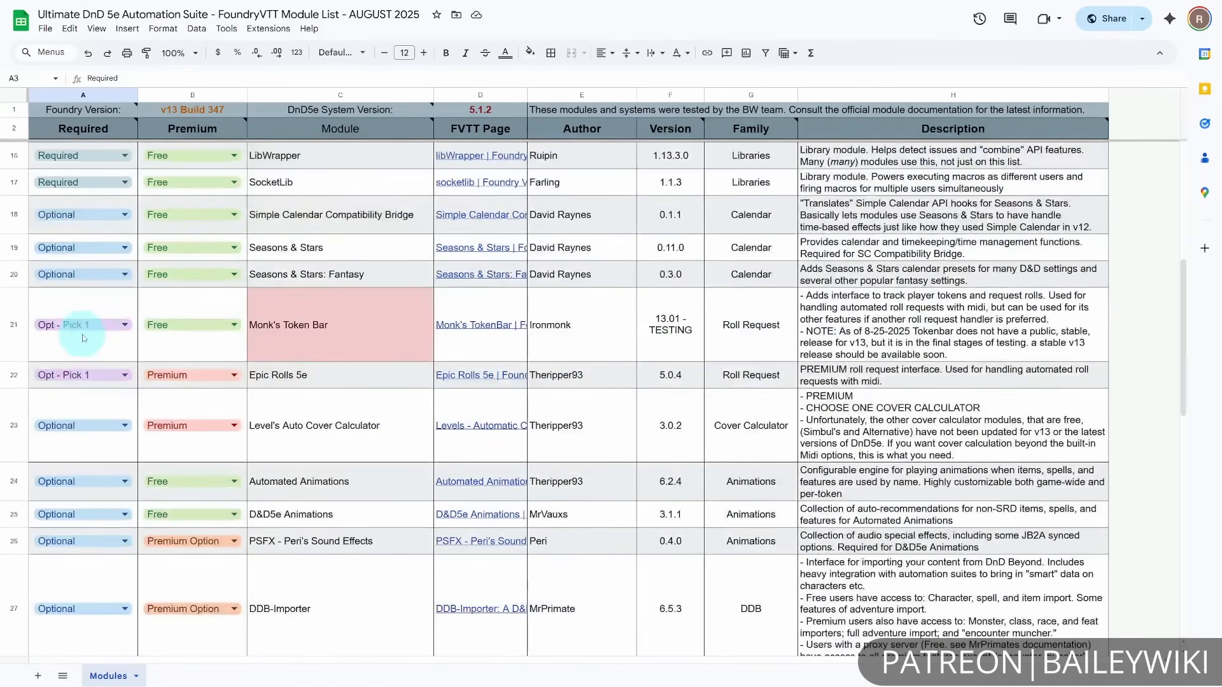
scroll(86, 382, "down", 5)
scroll(100, 414, "down", 5)
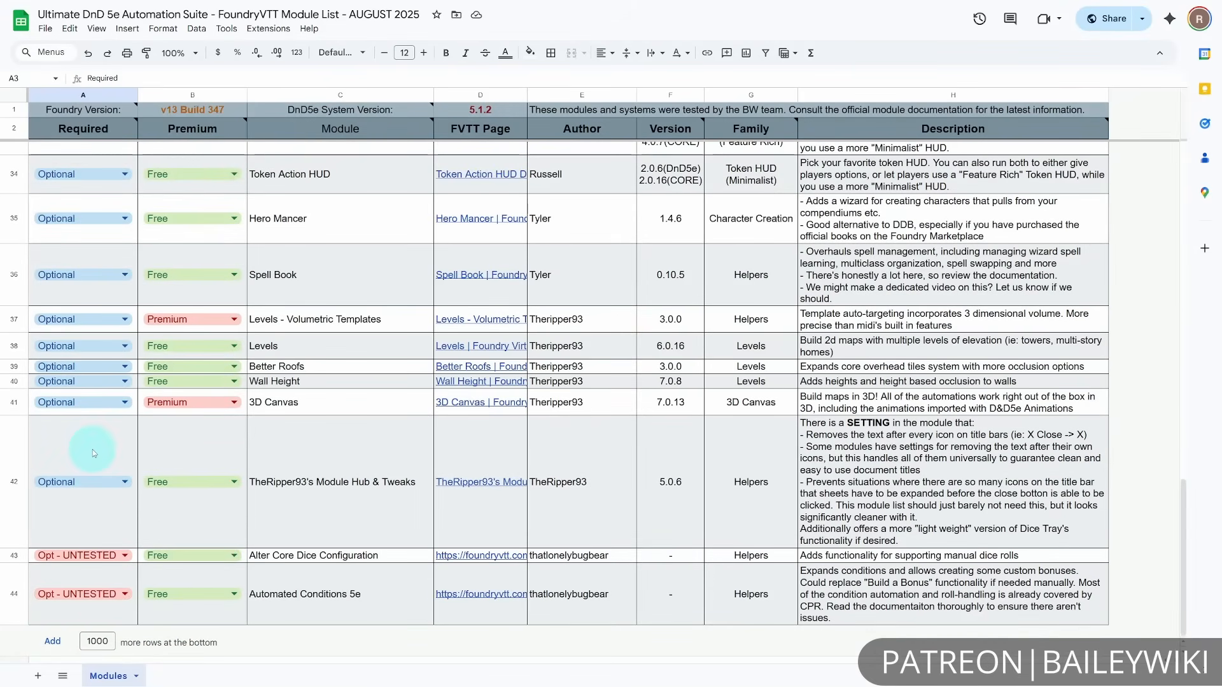
scroll(93, 449, "up", 5)
scroll(93, 449, "up", 8)
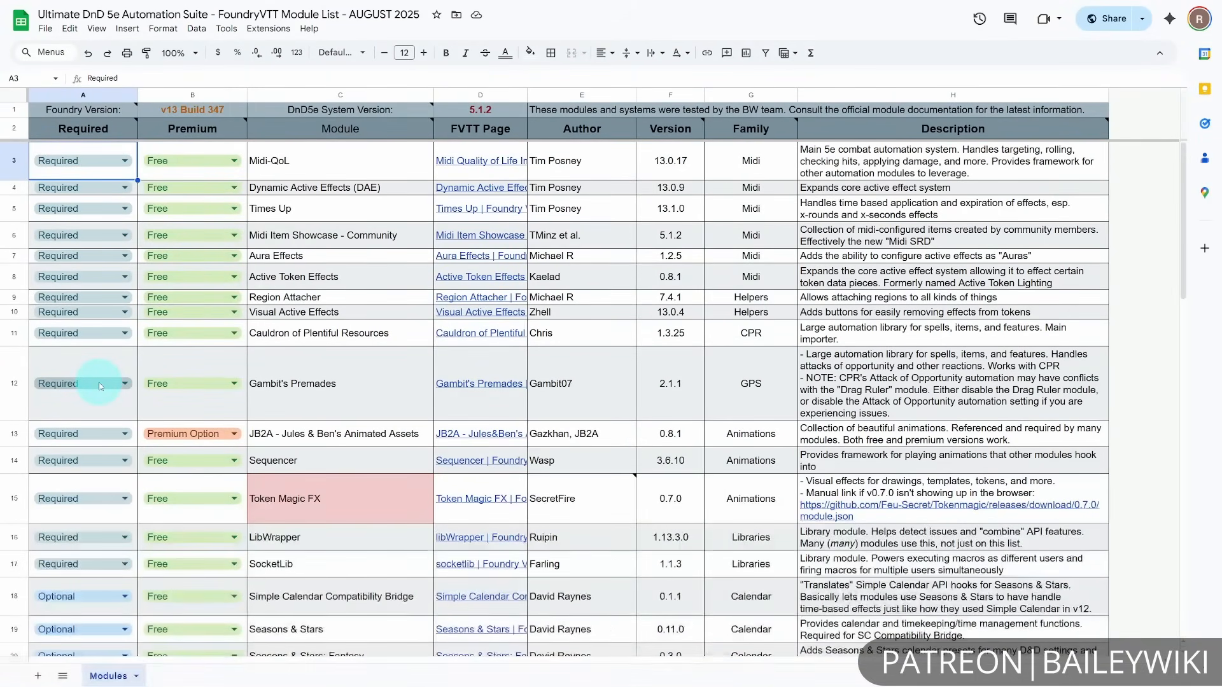
scroll(98, 382, "down", 5)
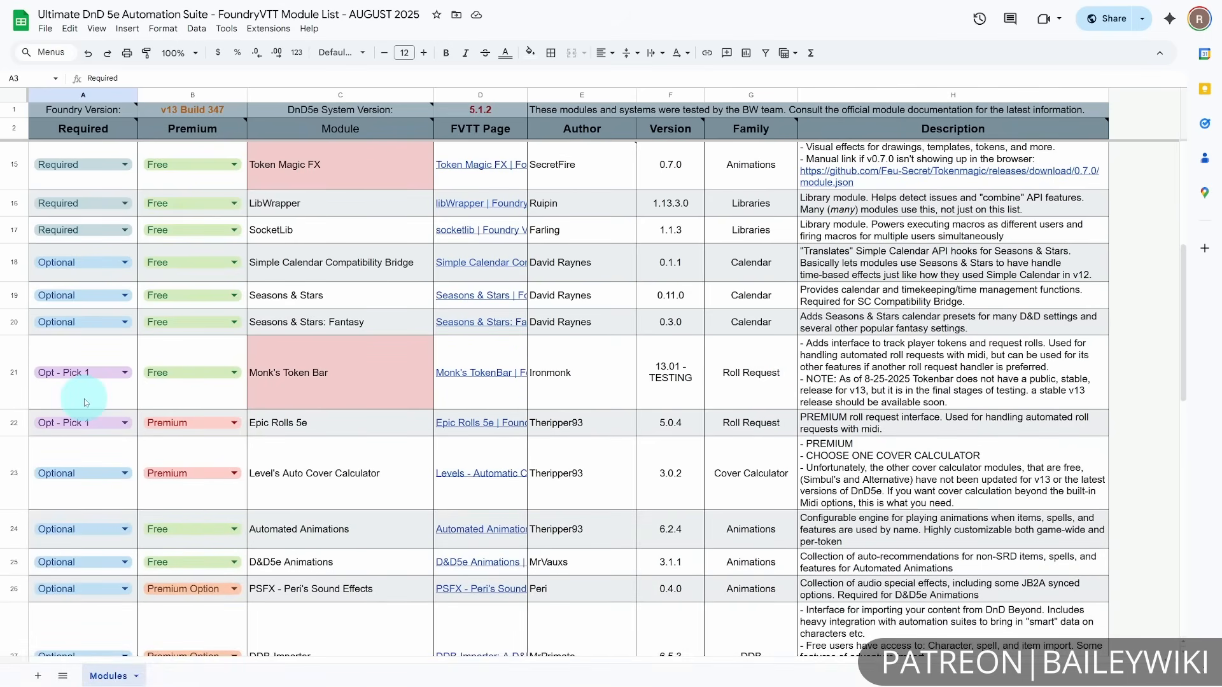
- Examine the roll request modules Monk's Token Bar and Epic Rolls 5e and the Level's Auto Cover Calculator entry
left_click_drag(773, 377, 777, 433)
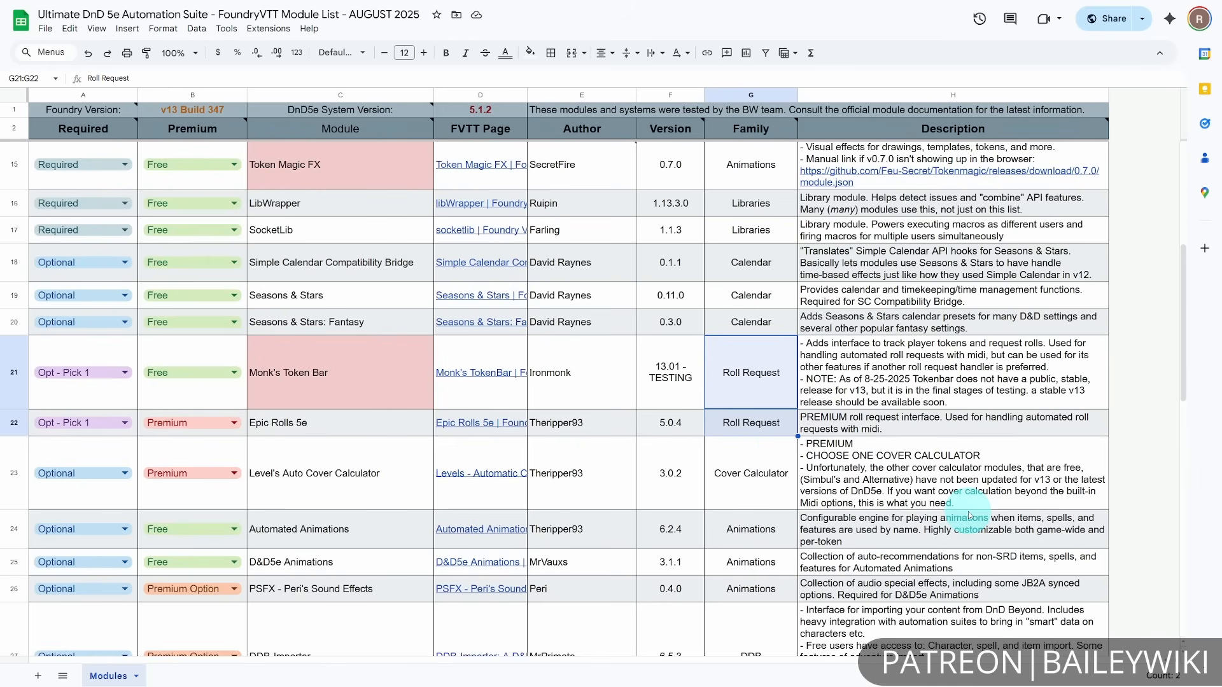
left_click(338, 425)
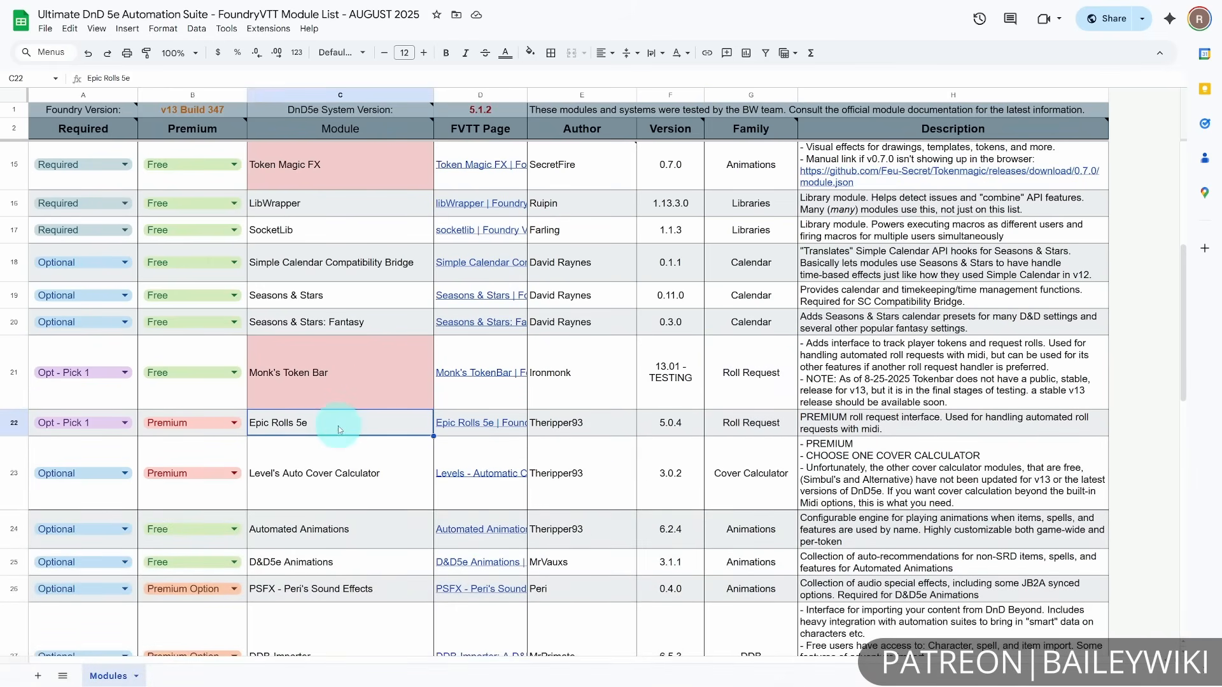
left_click(339, 496)
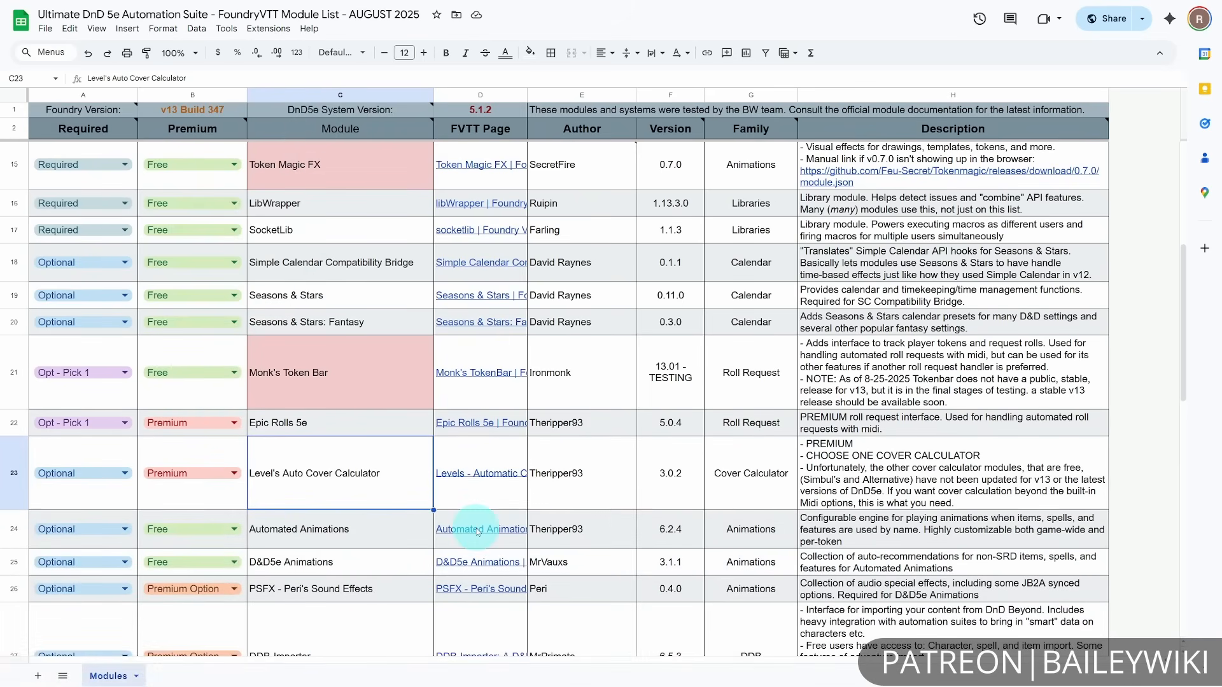
left_click(668, 490)
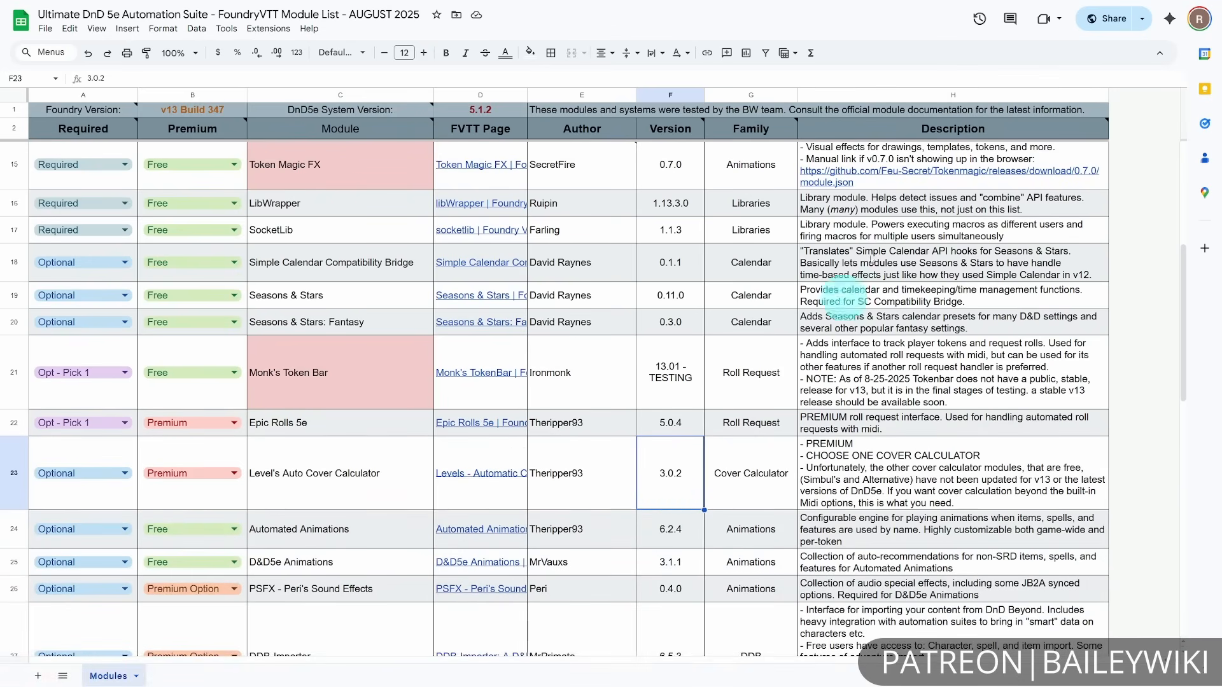
left_click(937, 492)
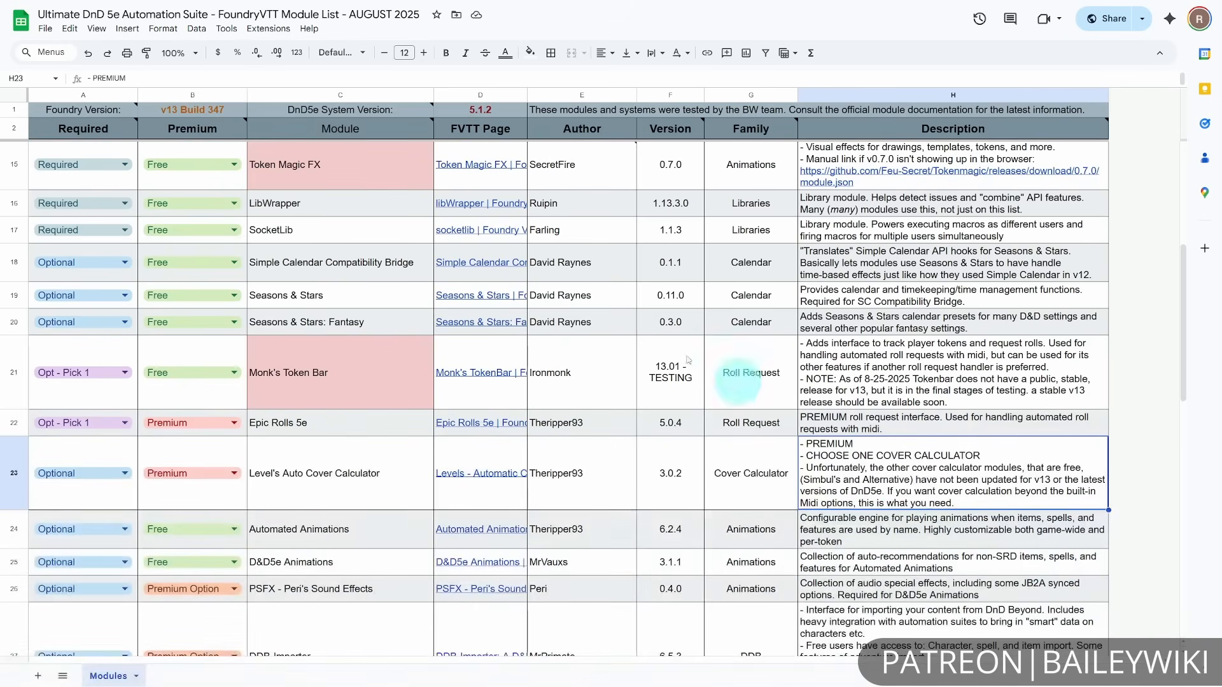
- Examine the installation and release notes of the red-marked modules: Token Magic FX, Jack Kerouac's Animated Spell Effects: Cartoon and Monk's Token Bar
scroll(410, 268, "up", 3)
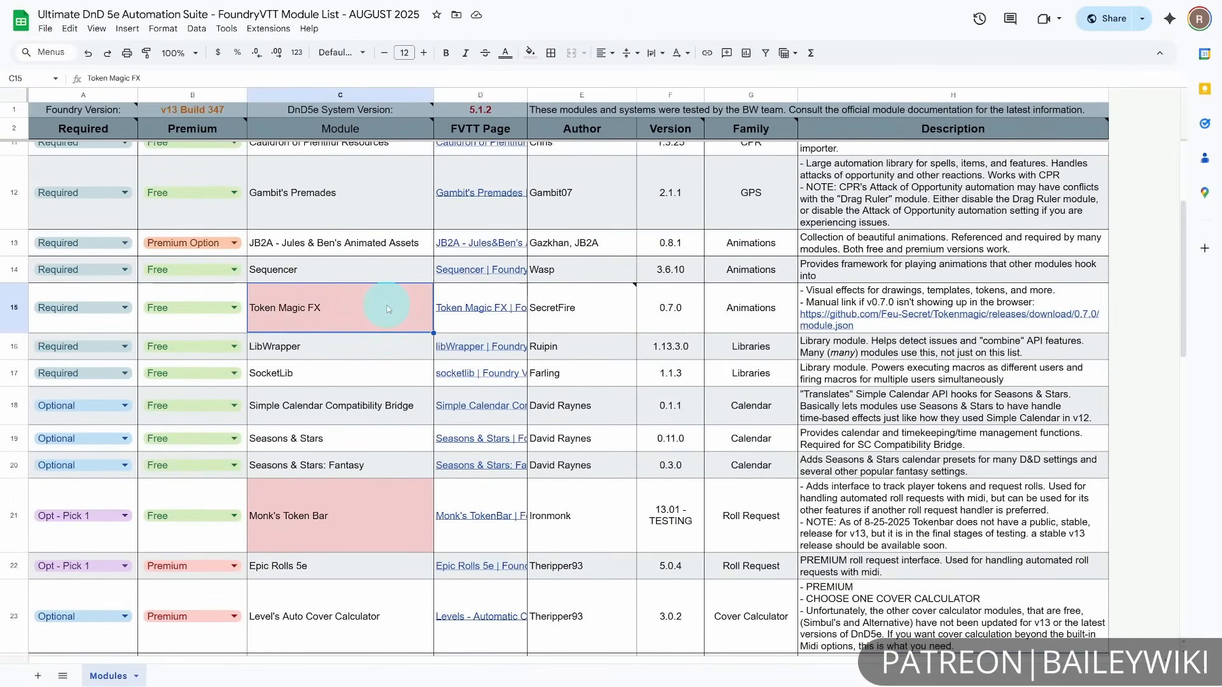
scroll(387, 309, "up", 1)
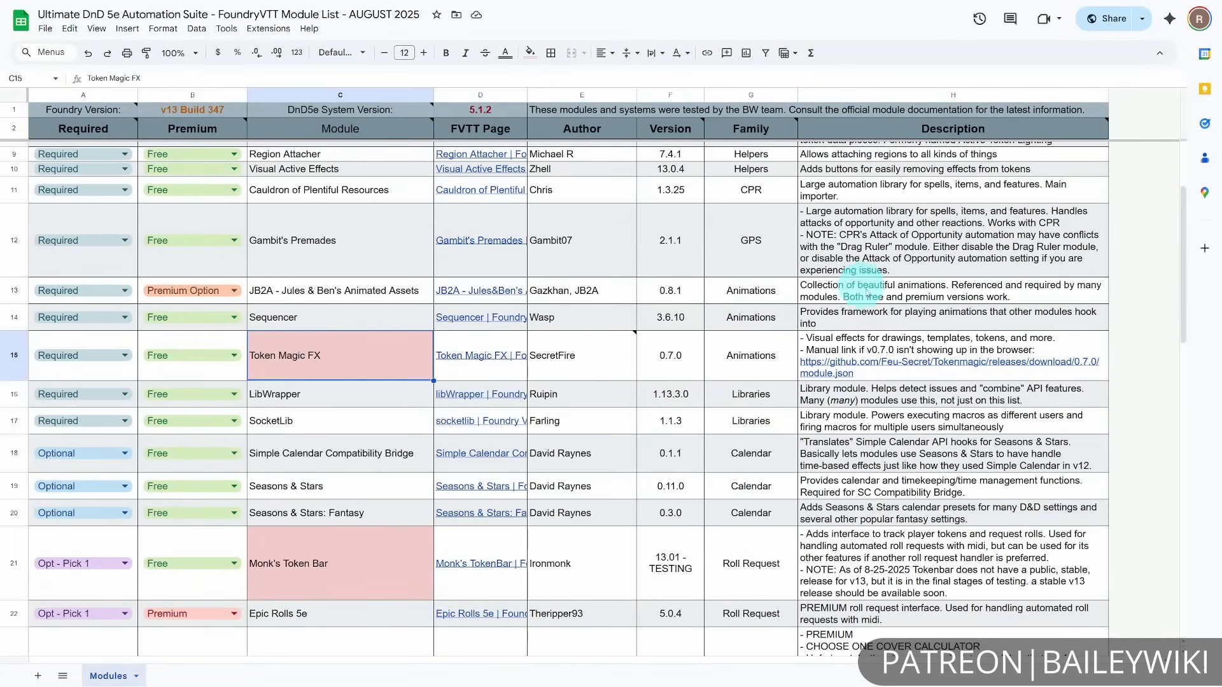
left_click(927, 344)
mouse_move(883, 375)
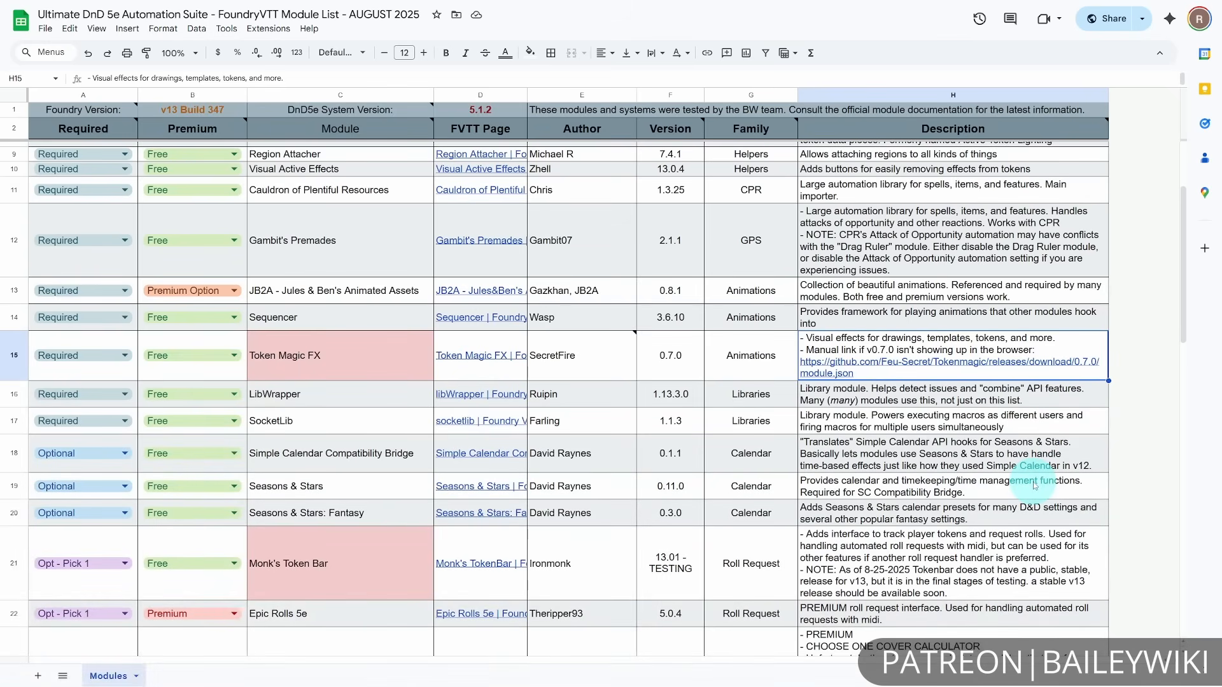
scroll(1005, 462, "down", 3)
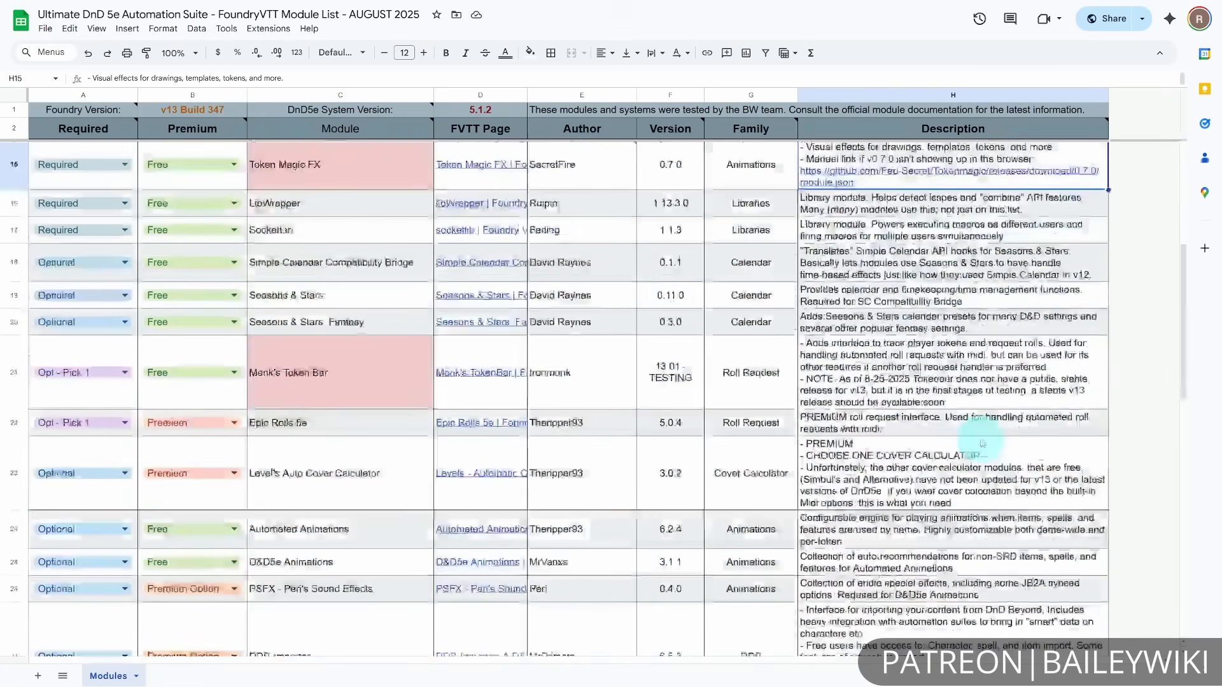
scroll(982, 444, "down", 4)
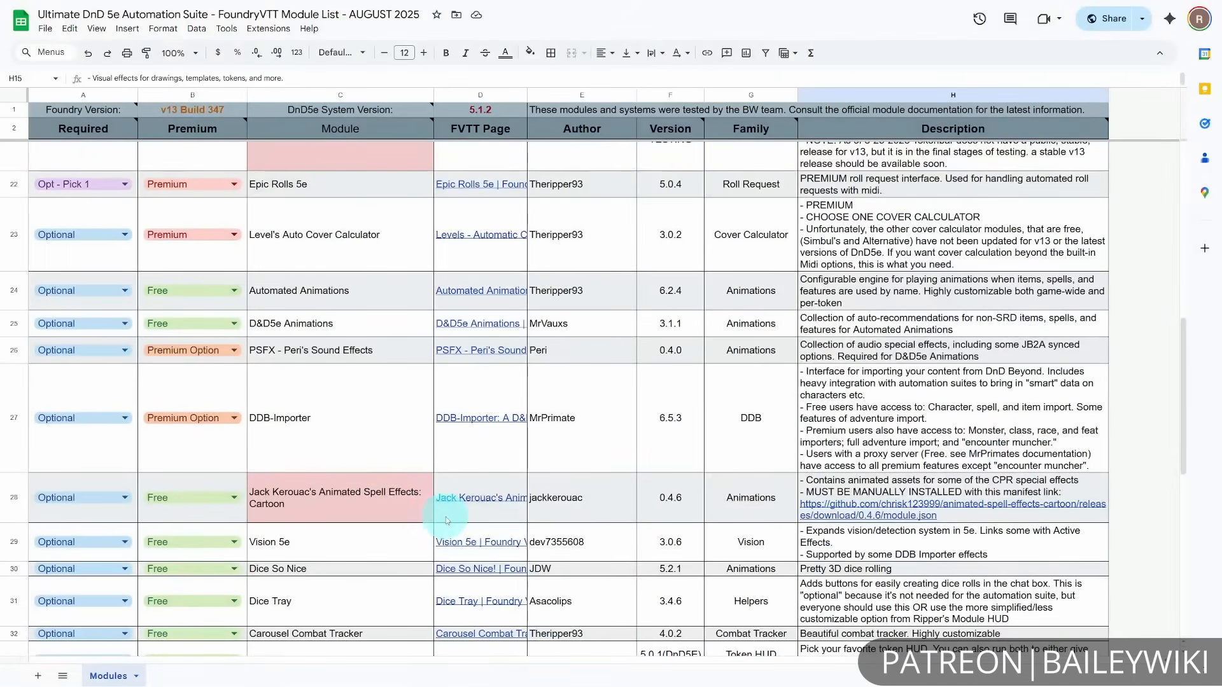
left_click(1026, 520)
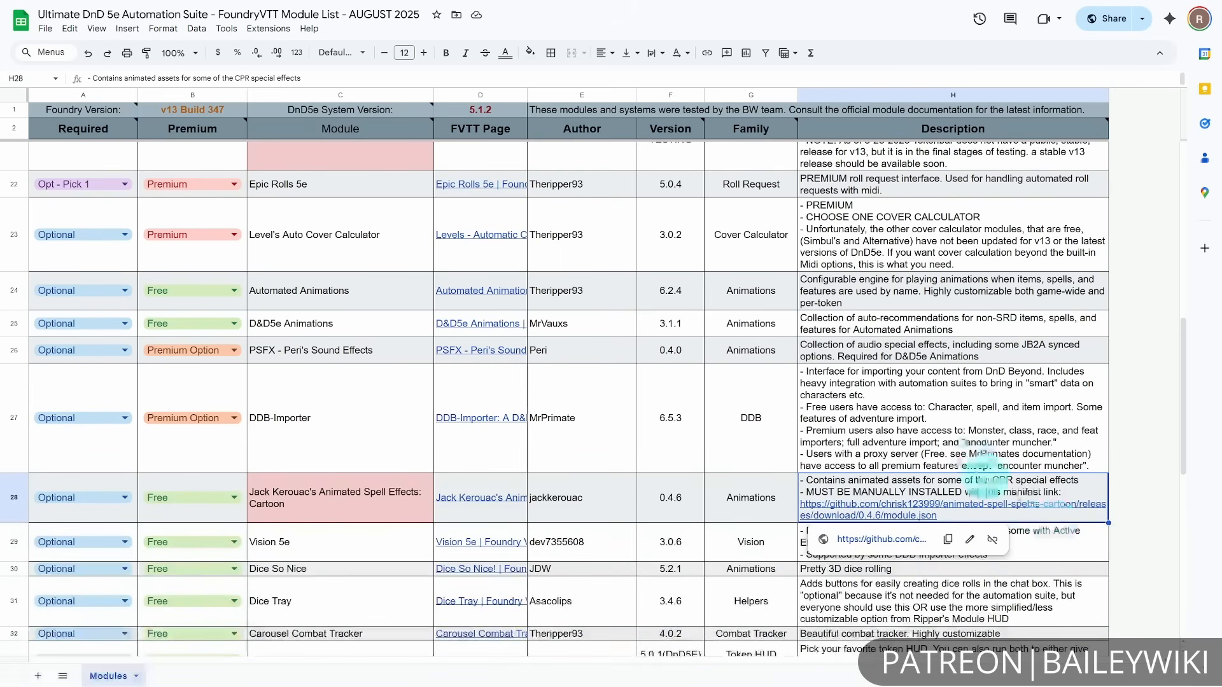
scroll(988, 482, "up", 1)
scroll(988, 482, "up", 2)
left_click(1034, 306)
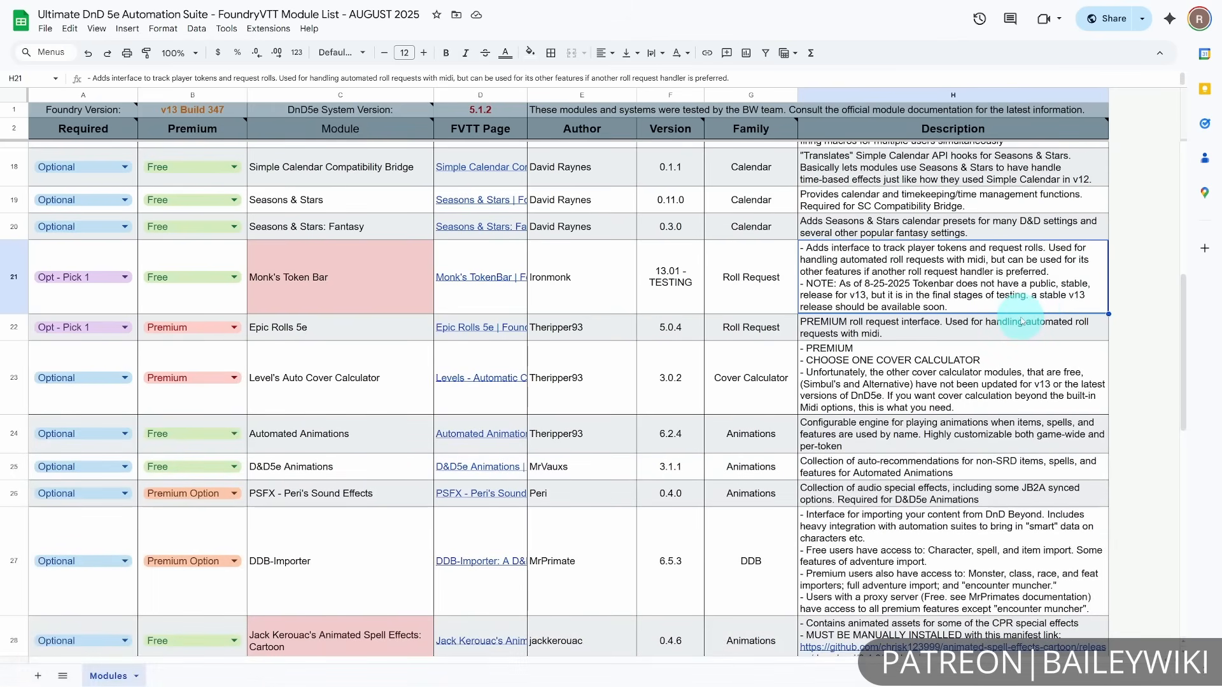
scroll(1020, 321, "up", 6)
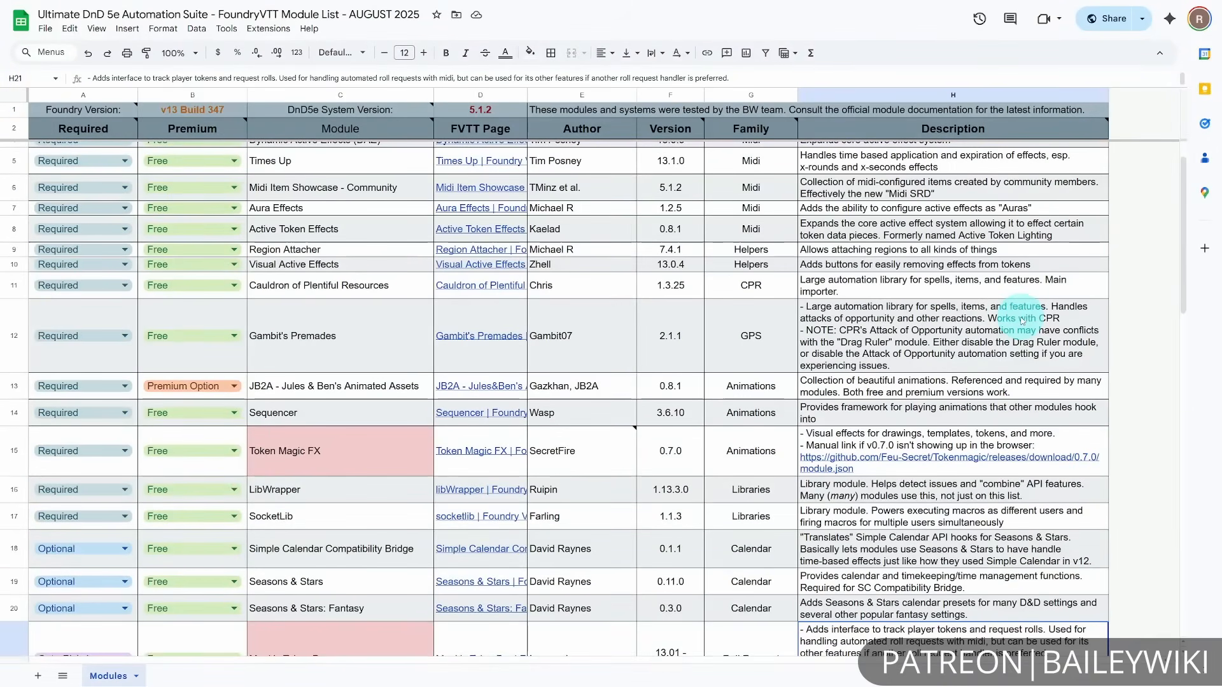
scroll(1021, 321, "up", 2)
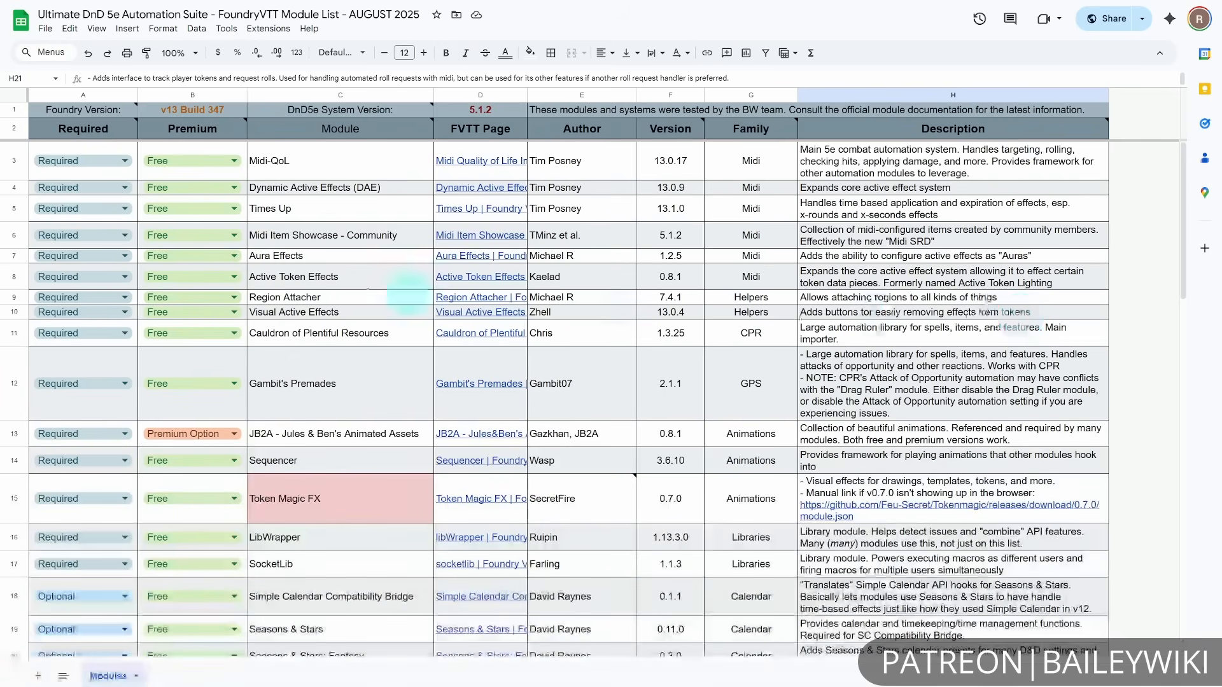
- Show the file formats in which the module list spreadsheet can be downloaded
left_click(44, 28)
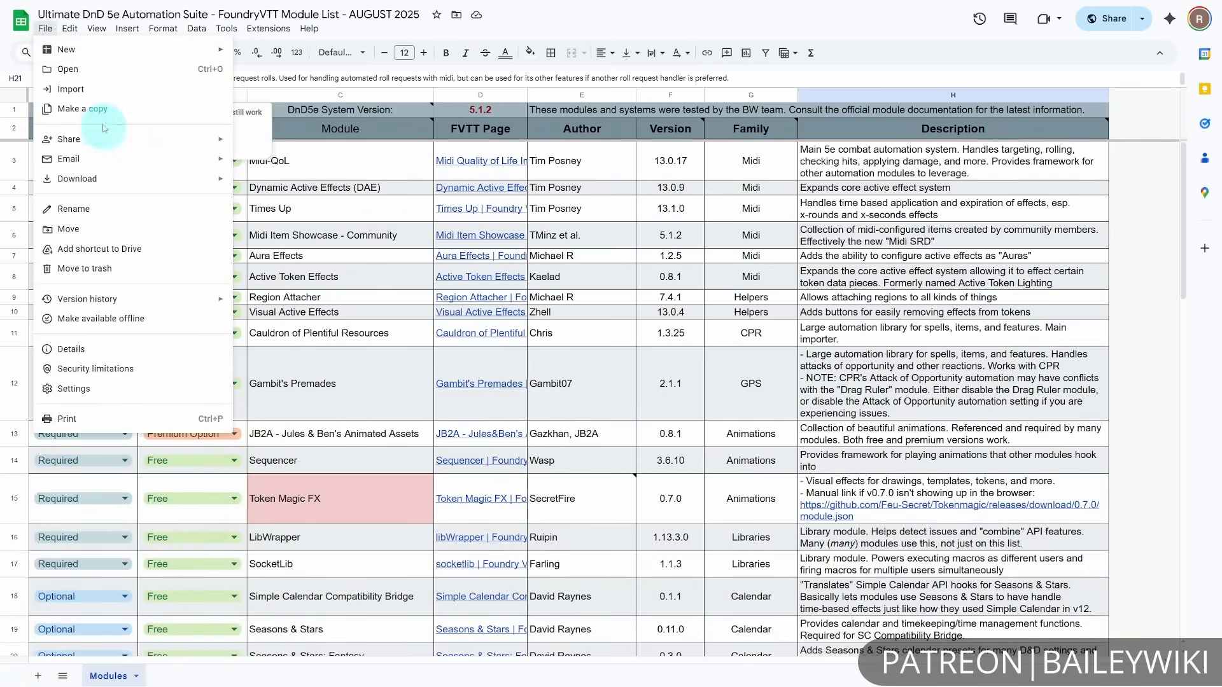
left_click(96, 180)
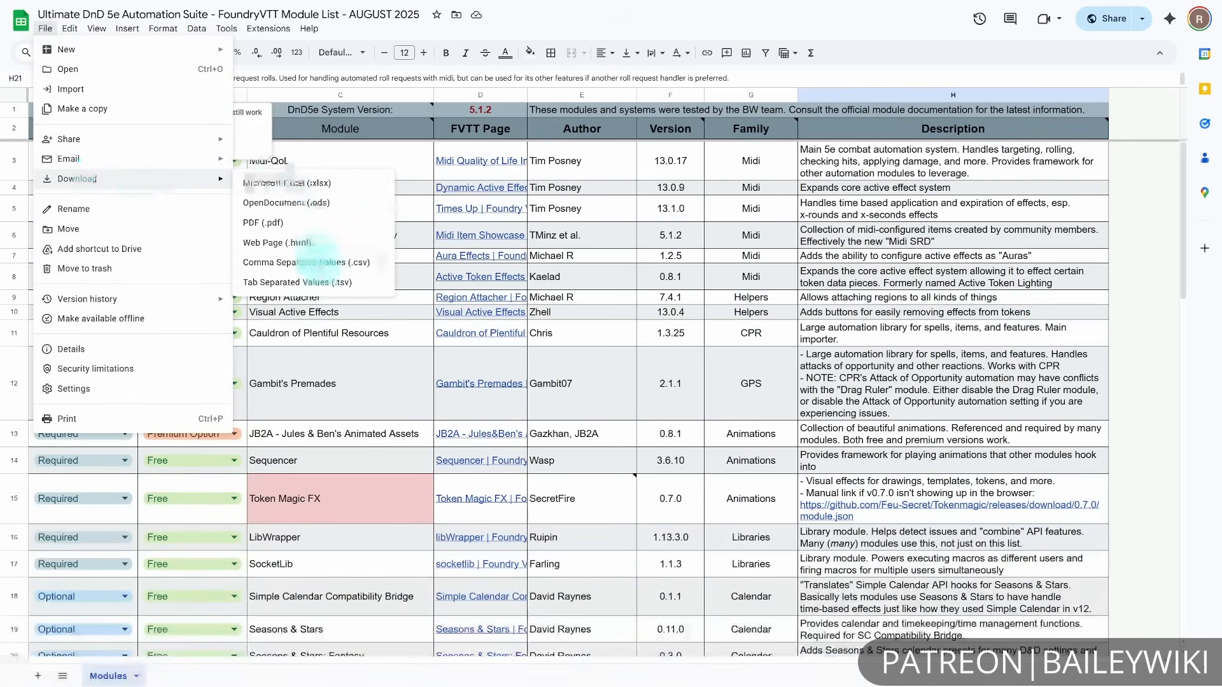
left_click(904, 405)
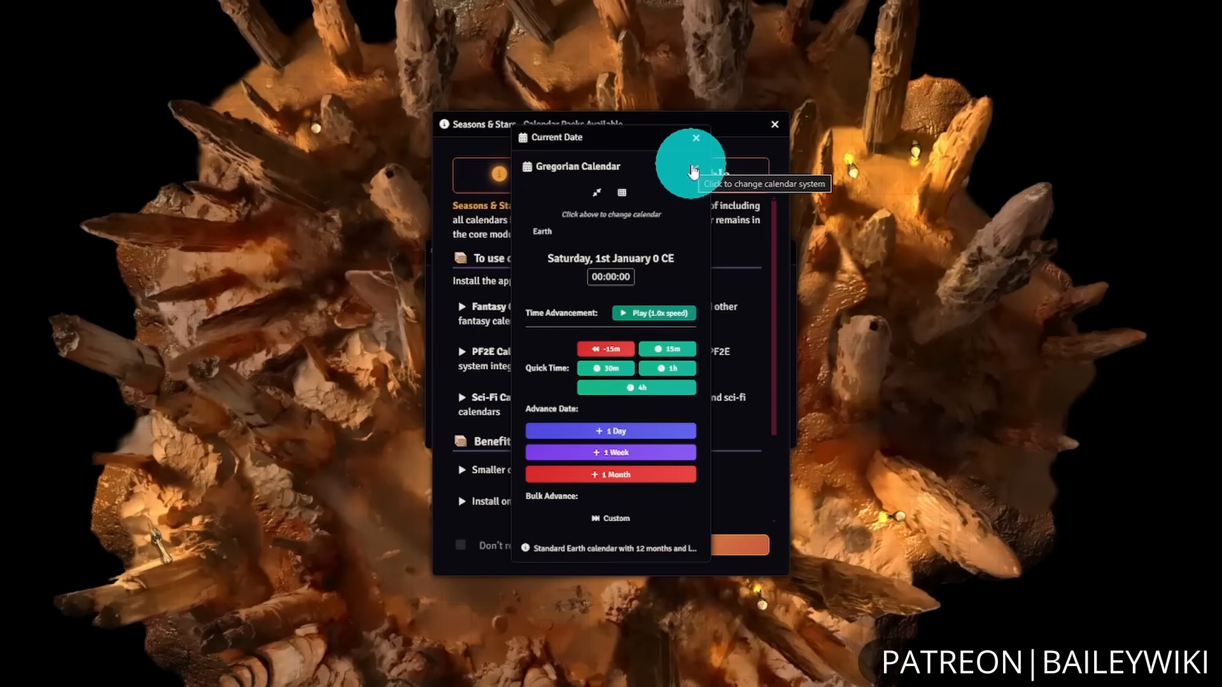
- Switch to Foundry VTT, change the calendar system to Calendar of Harptos (Forgotten Realms) and close the Current Date window
left_click(693, 171)
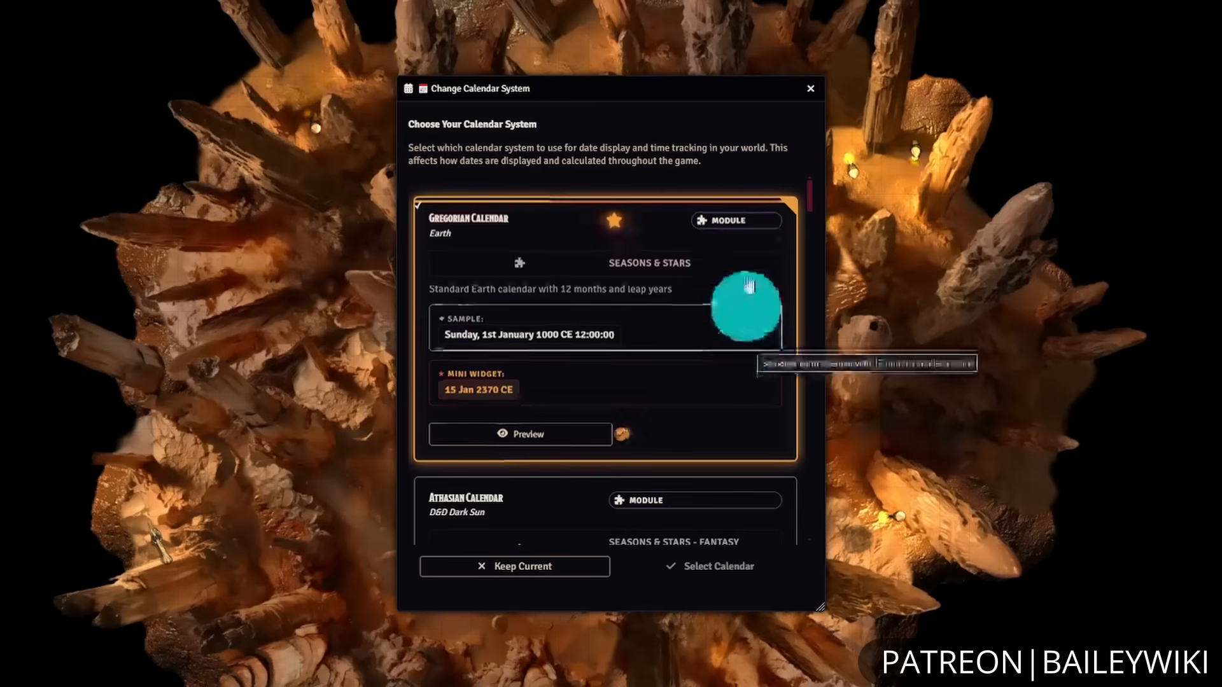
scroll(745, 349, "down", 3)
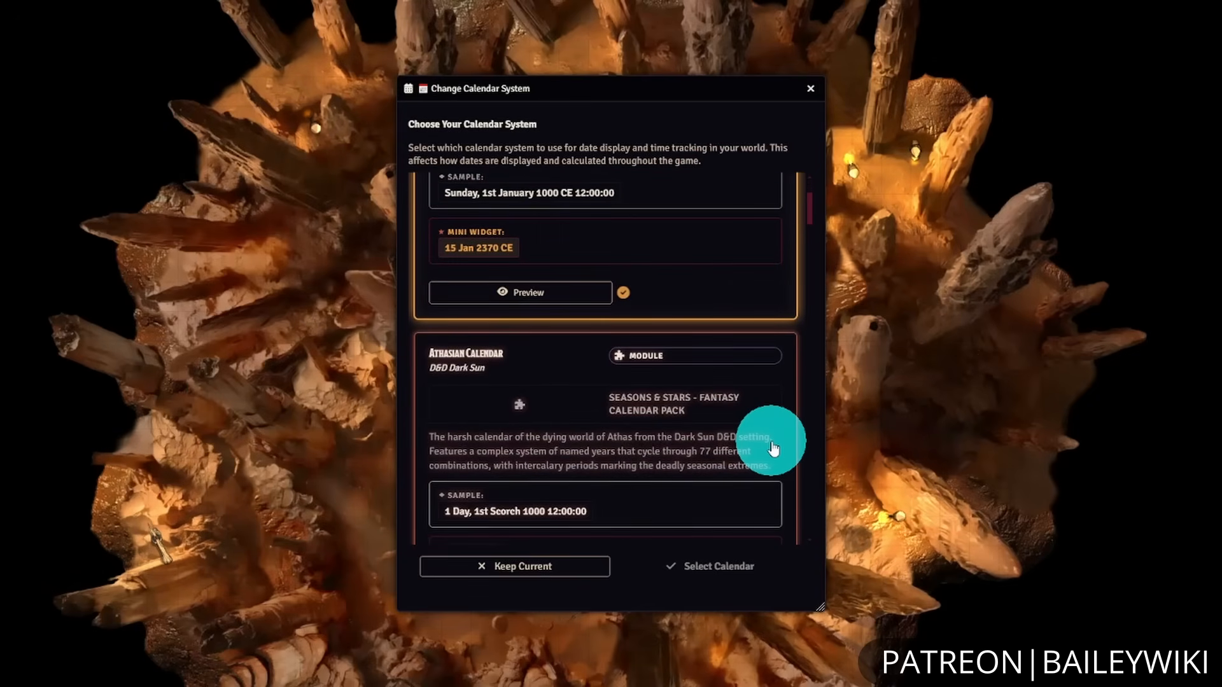
scroll(775, 439, "down", 3)
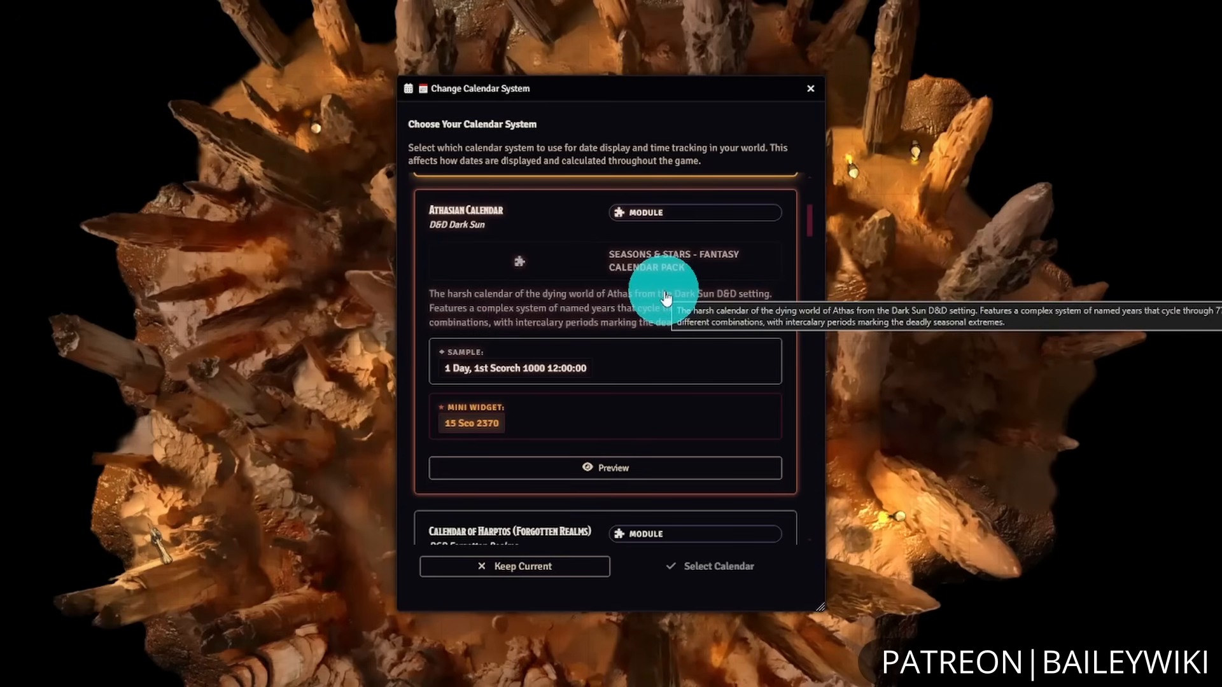
scroll(665, 299, "down", 2)
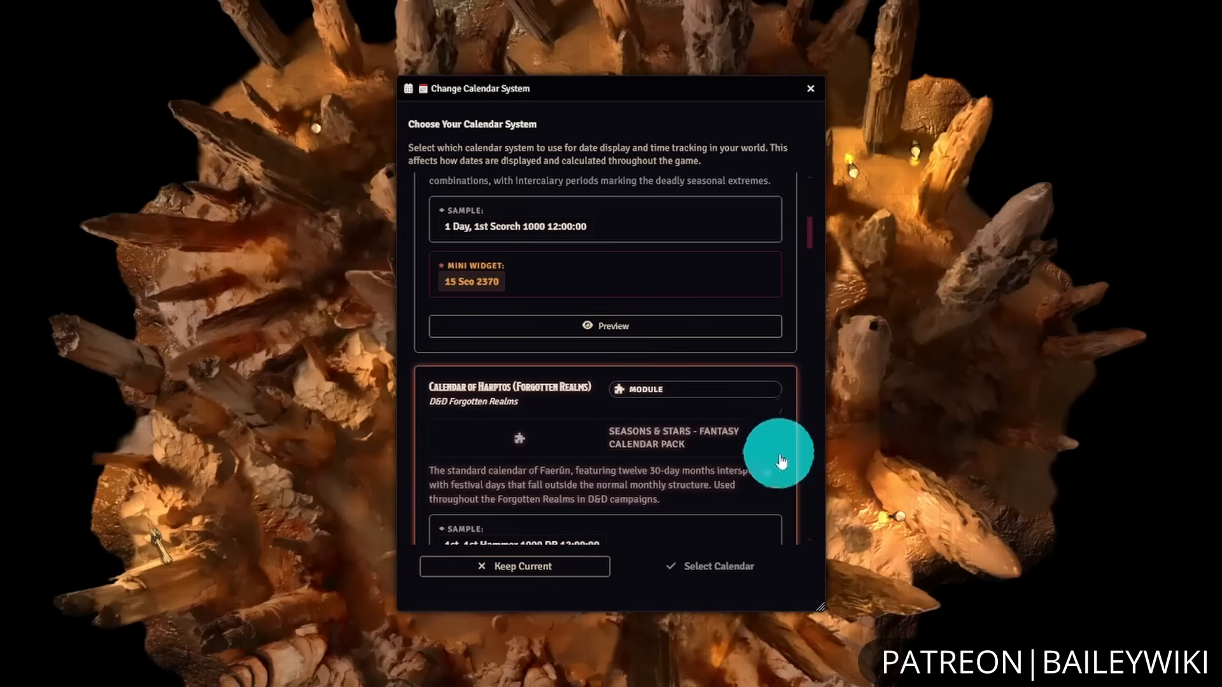
scroll(779, 468, "down", 1)
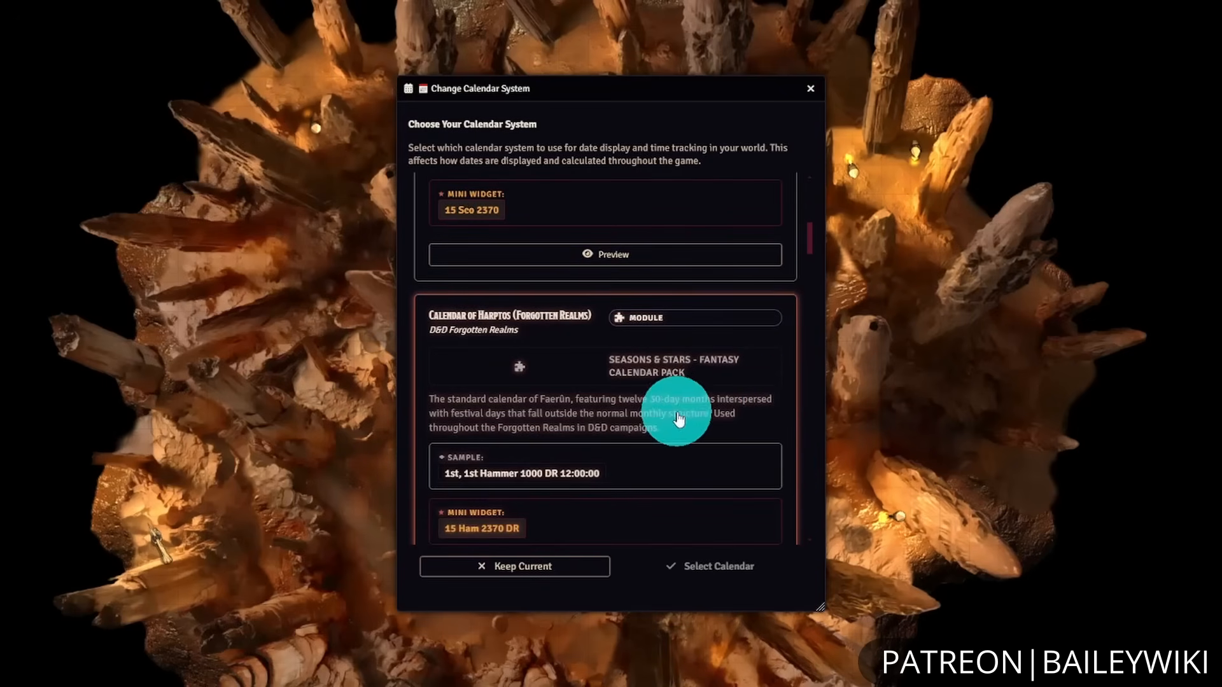
left_click(633, 329)
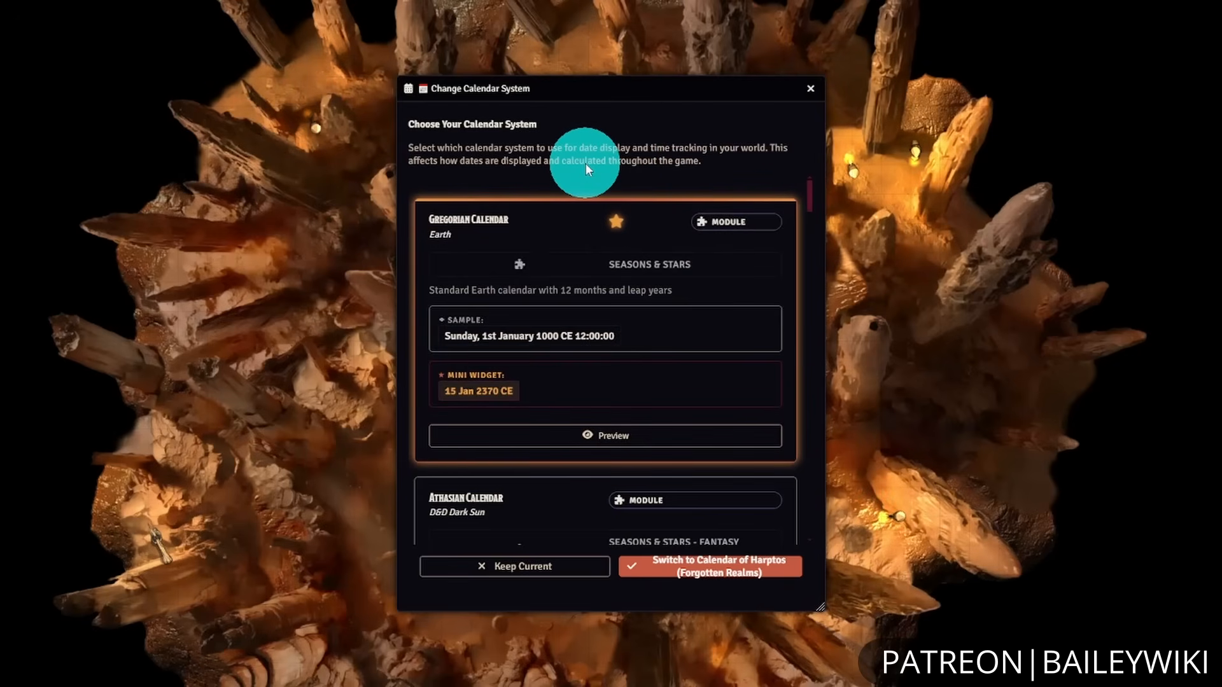
scroll(644, 350, "down", 4)
scroll(715, 333, "down", 4)
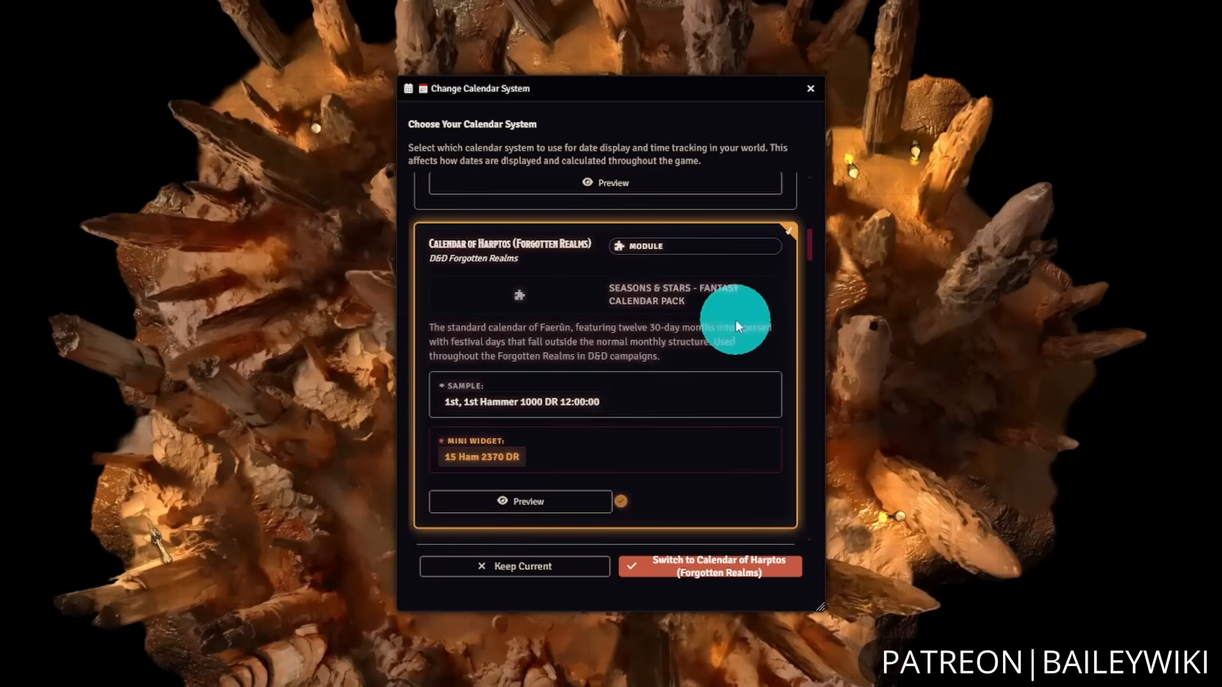
scroll(751, 331, "up", 4)
scroll(791, 450, "down", 2)
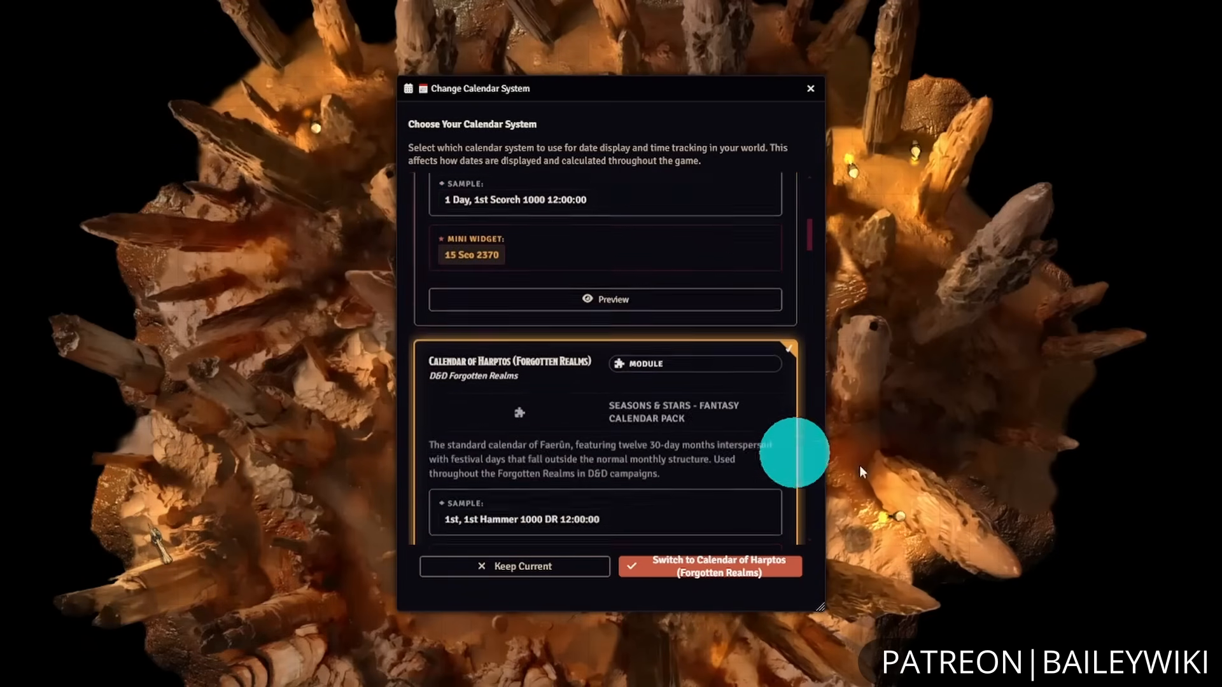
left_click(736, 567)
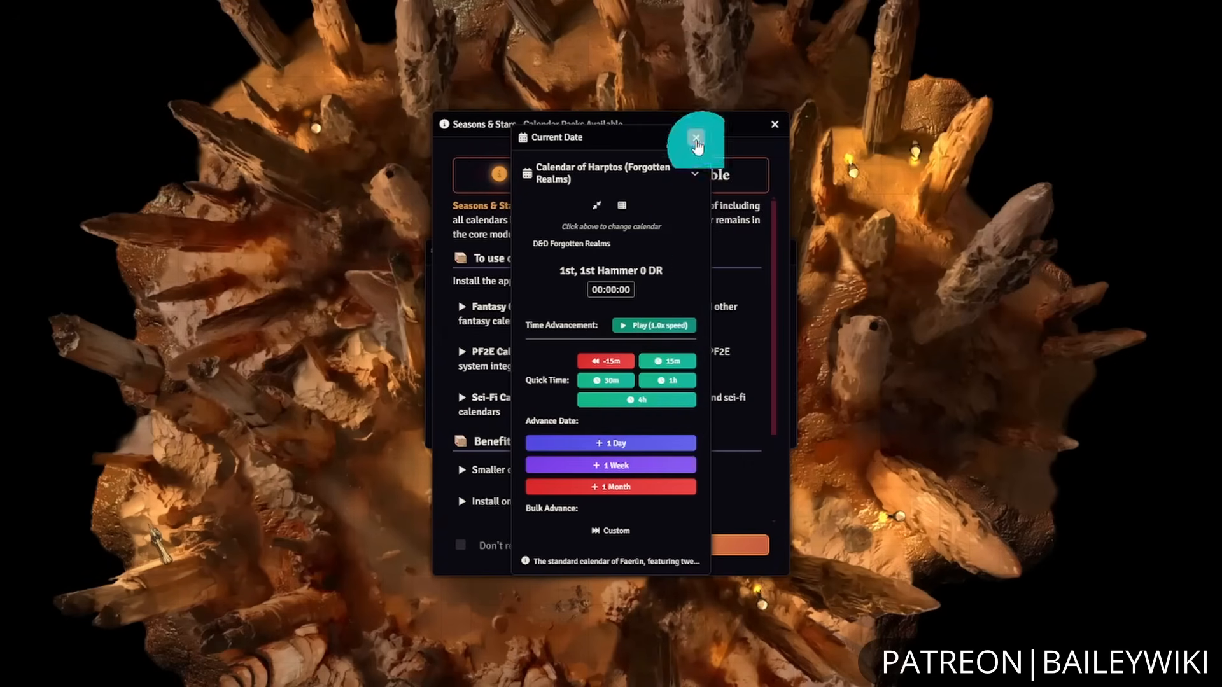
left_click(703, 137)
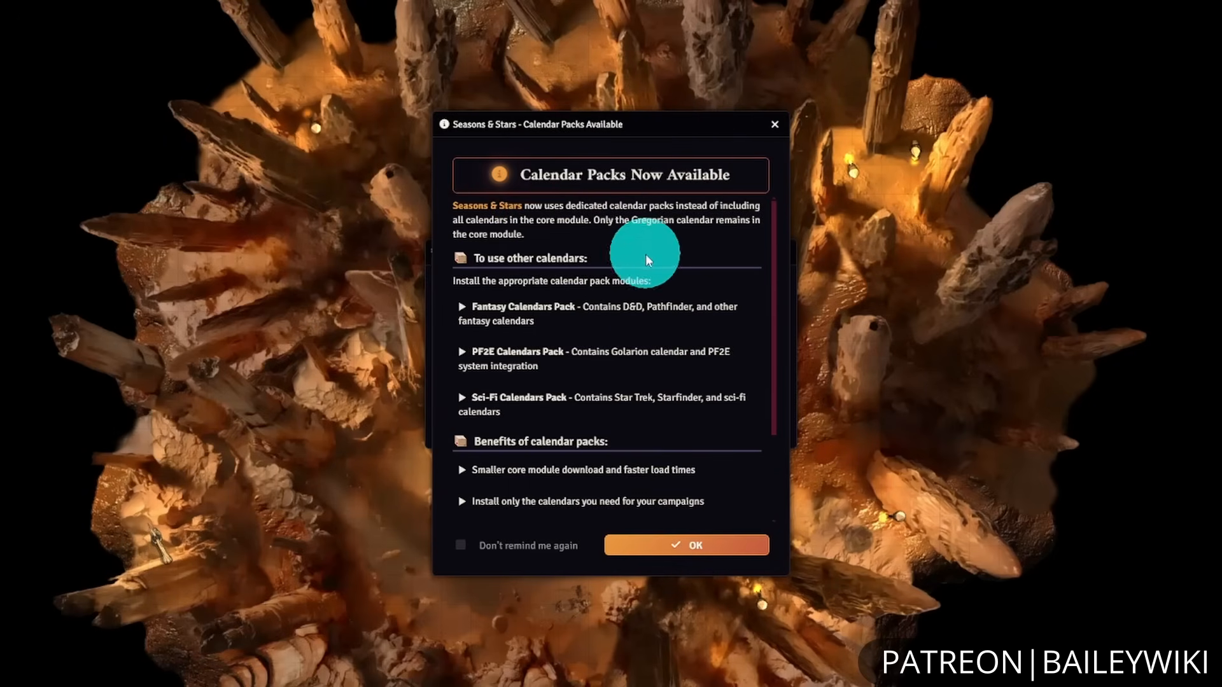
- Read through the Seasons & Stars calendar packs notice and dismiss it with Don't remind me again enabled
scroll(646, 253, "down", 3)
scroll(637, 381, "up", 2)
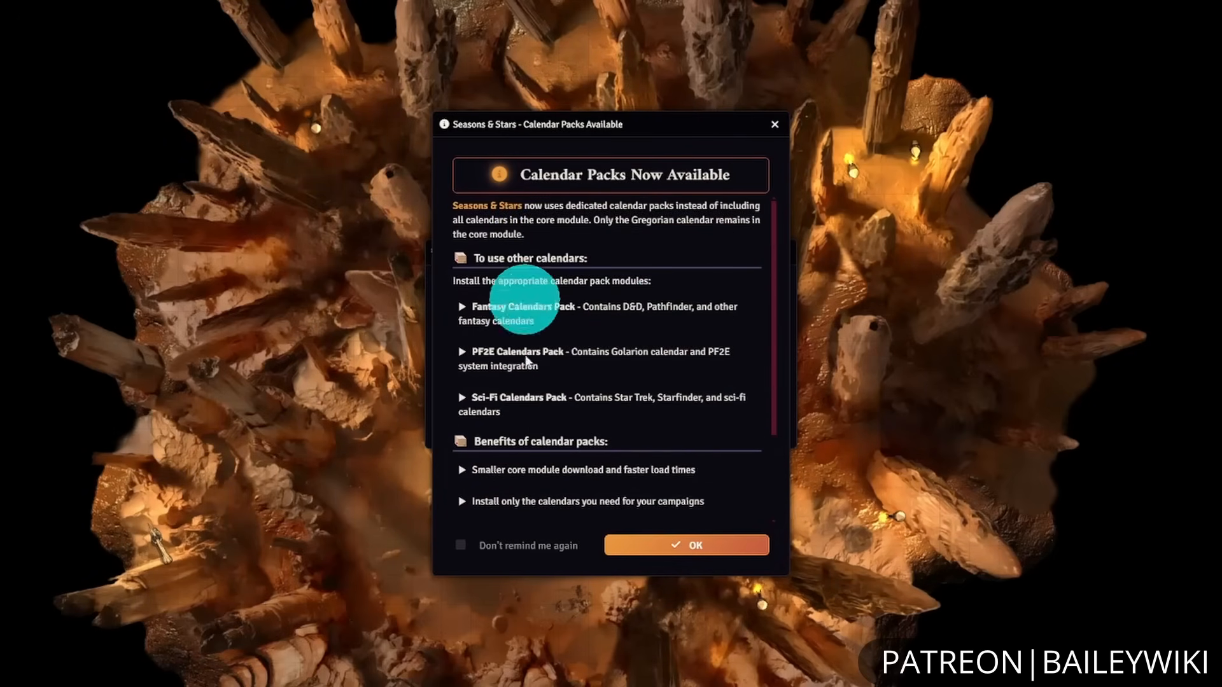
scroll(589, 534, "down", 3)
left_click(474, 546)
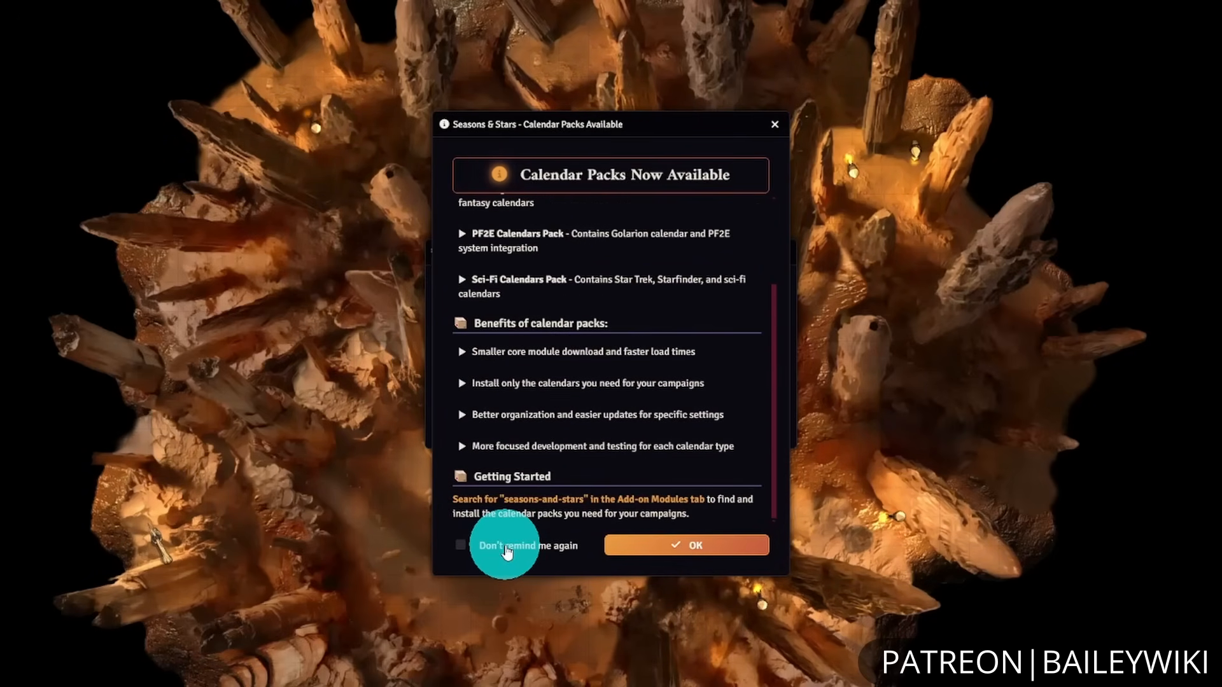
left_click(721, 559)
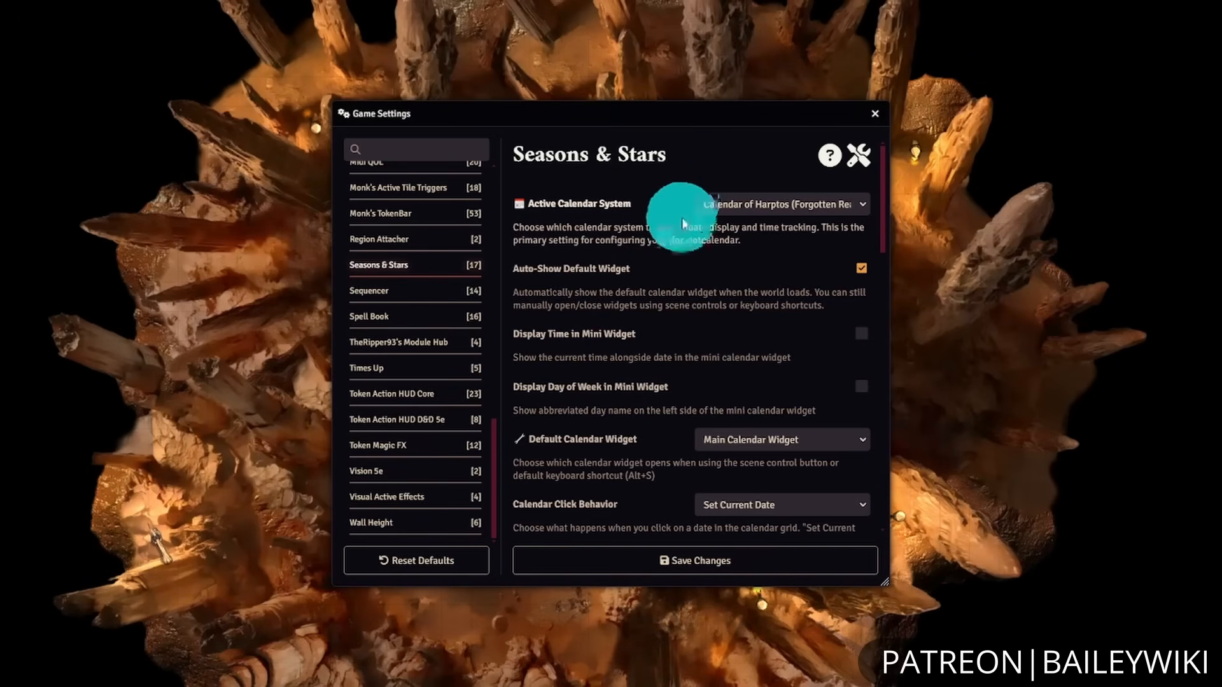
- Review the Seasons & Stars module settings, including the widget options, quick time buttons and time advancement ratio
scroll(700, 458, "down", 3)
scroll(811, 427, "down", 15)
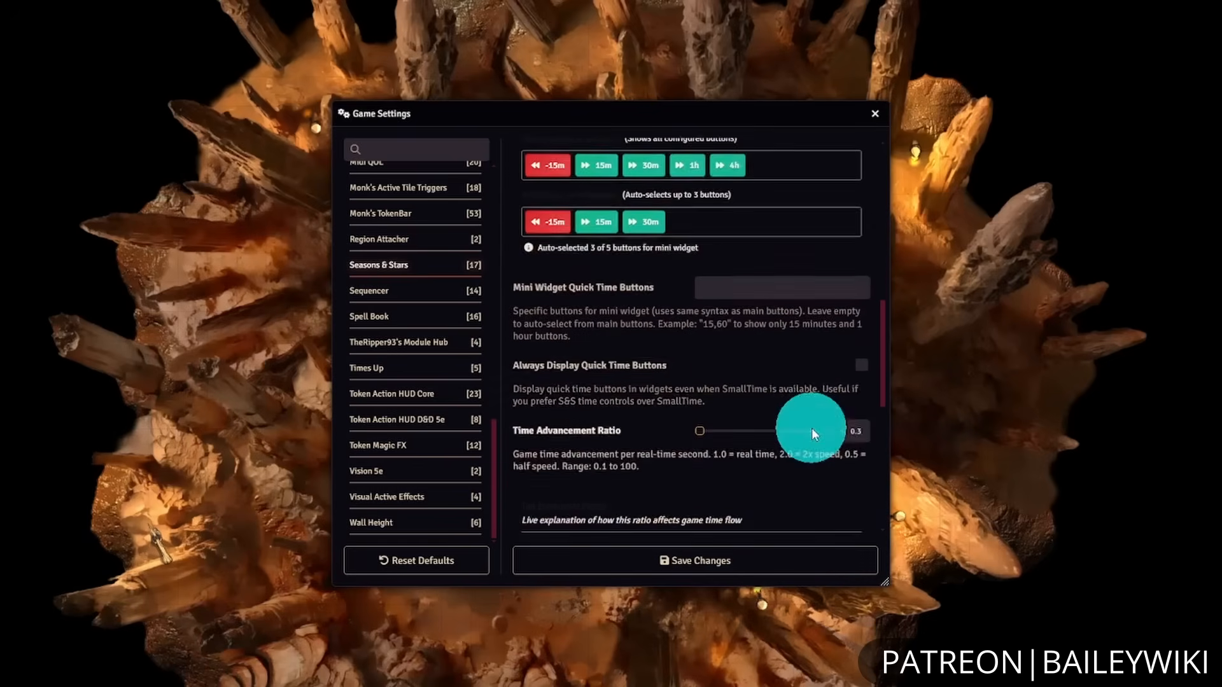
scroll(801, 467, "up", 18)
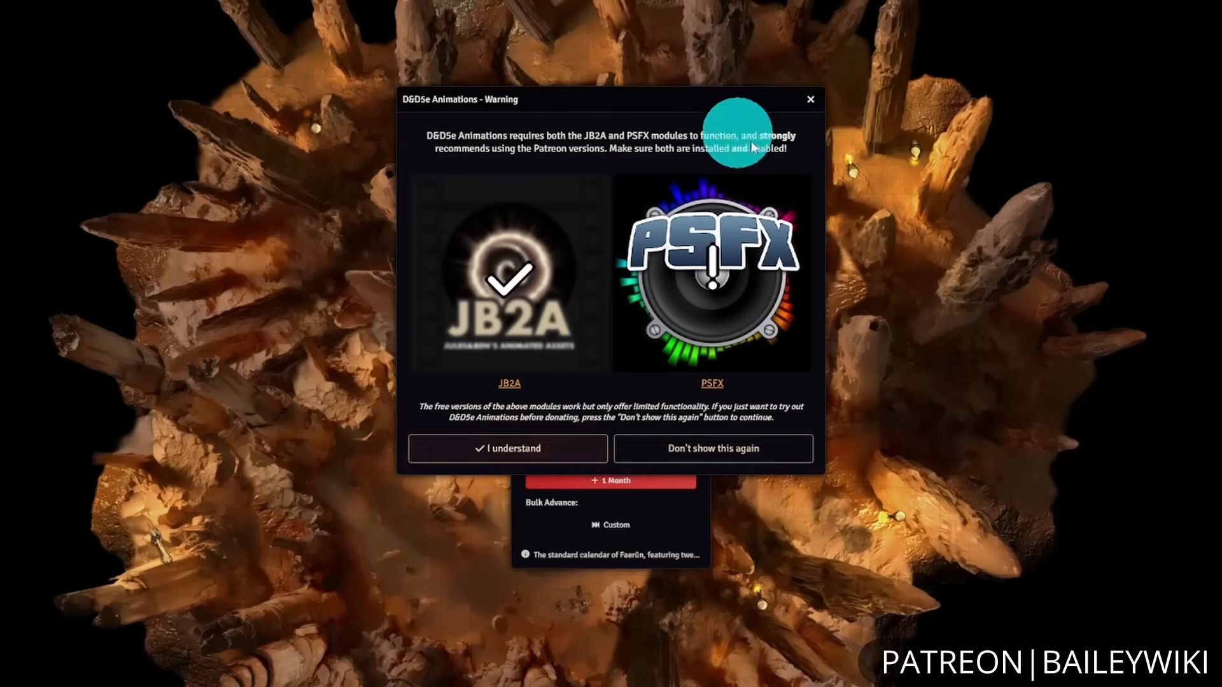
- Permanently dismiss the D&D5e Animations module requirement warning and apply the D&D5e Animations autorecognition update
left_click(748, 453)
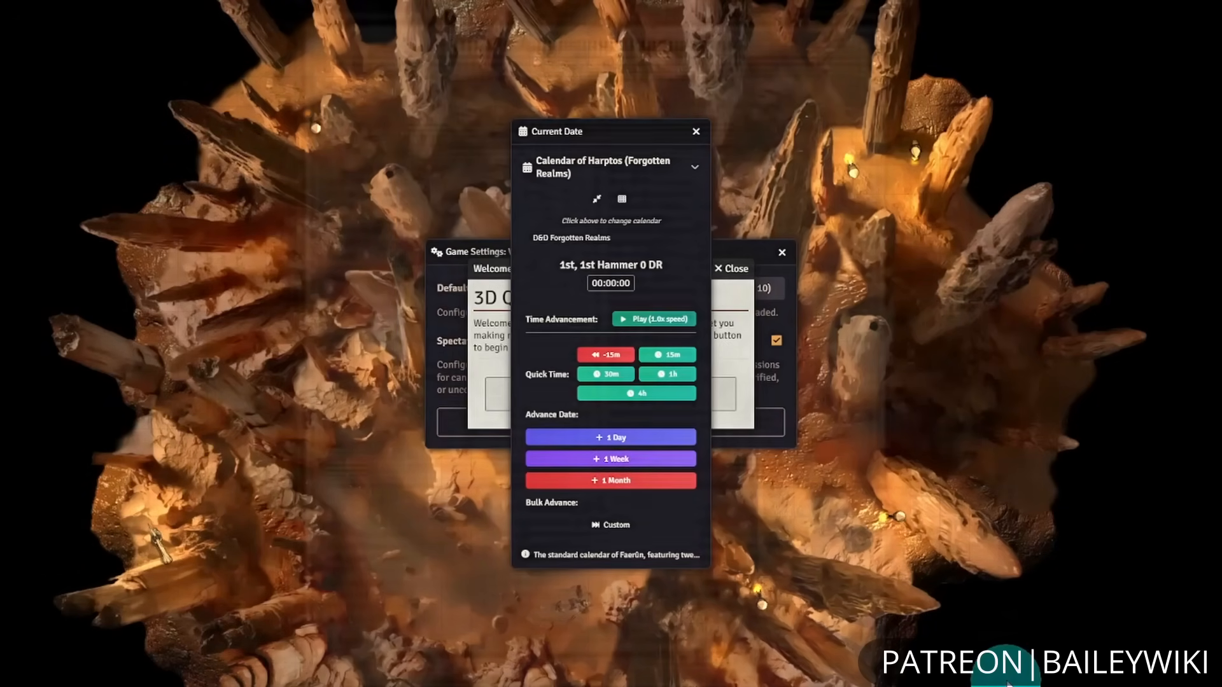
left_click(860, 328)
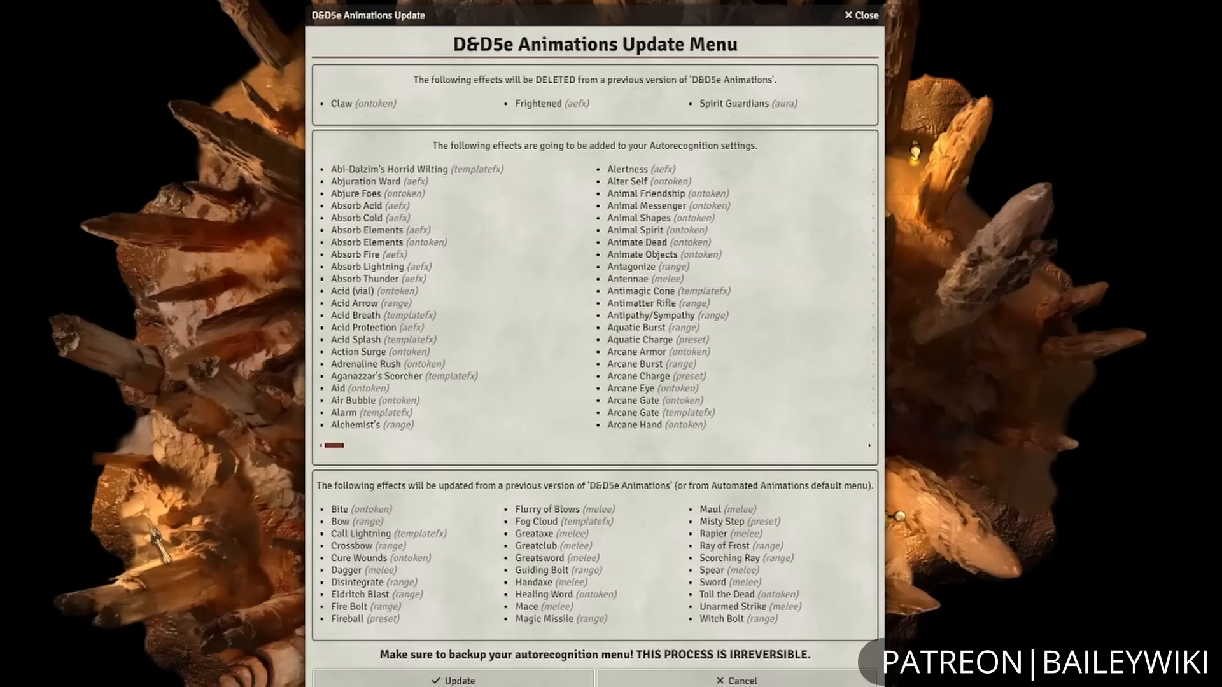
left_click(436, 679)
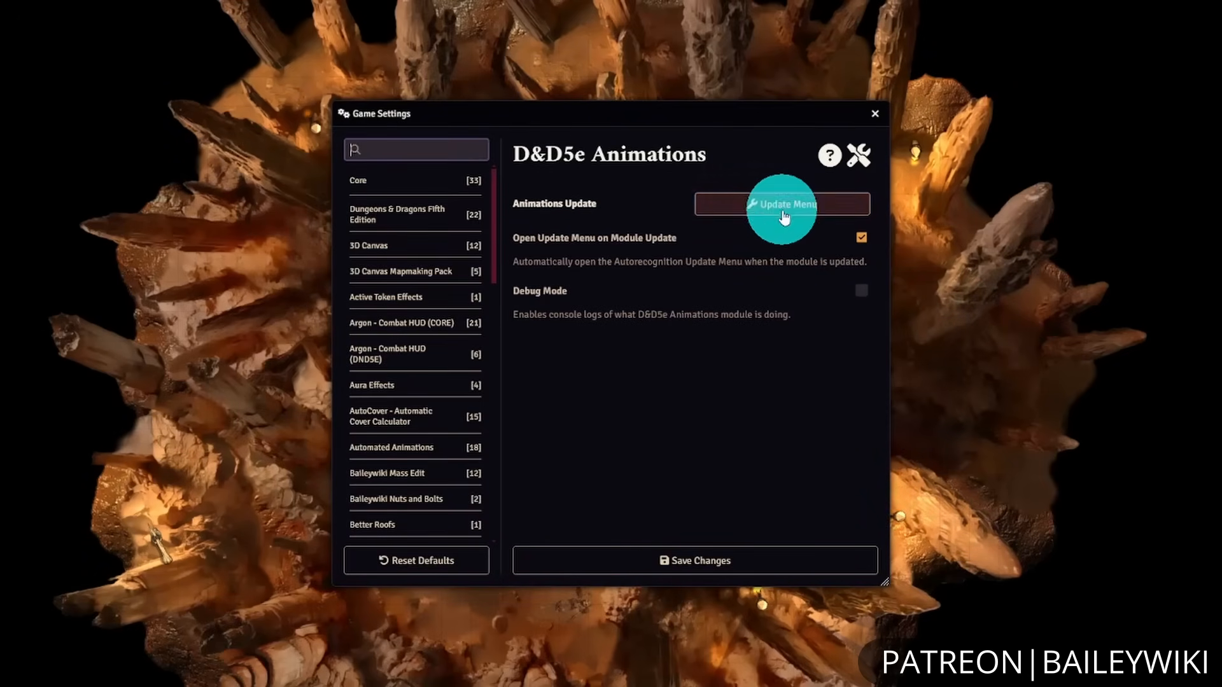
- Check for D&D5e Animations autorecognition updates, then confirm the Vision 5e settings with Spectator Mode enabled
left_click(789, 212)
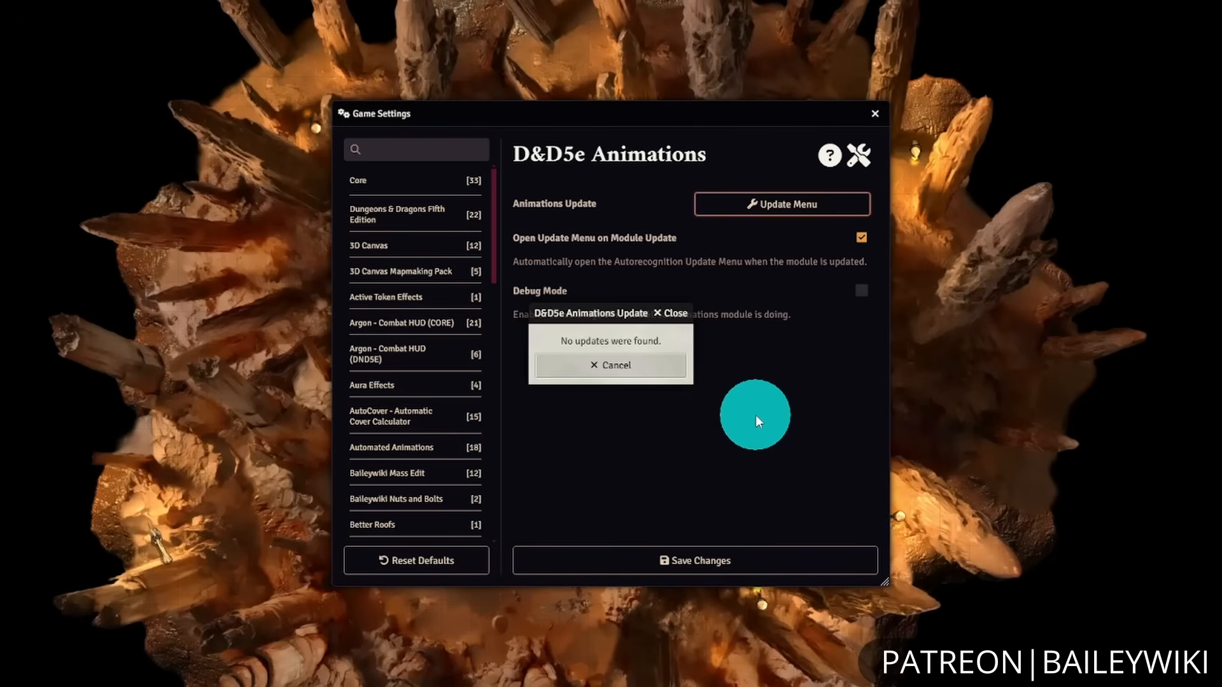
left_click(675, 313)
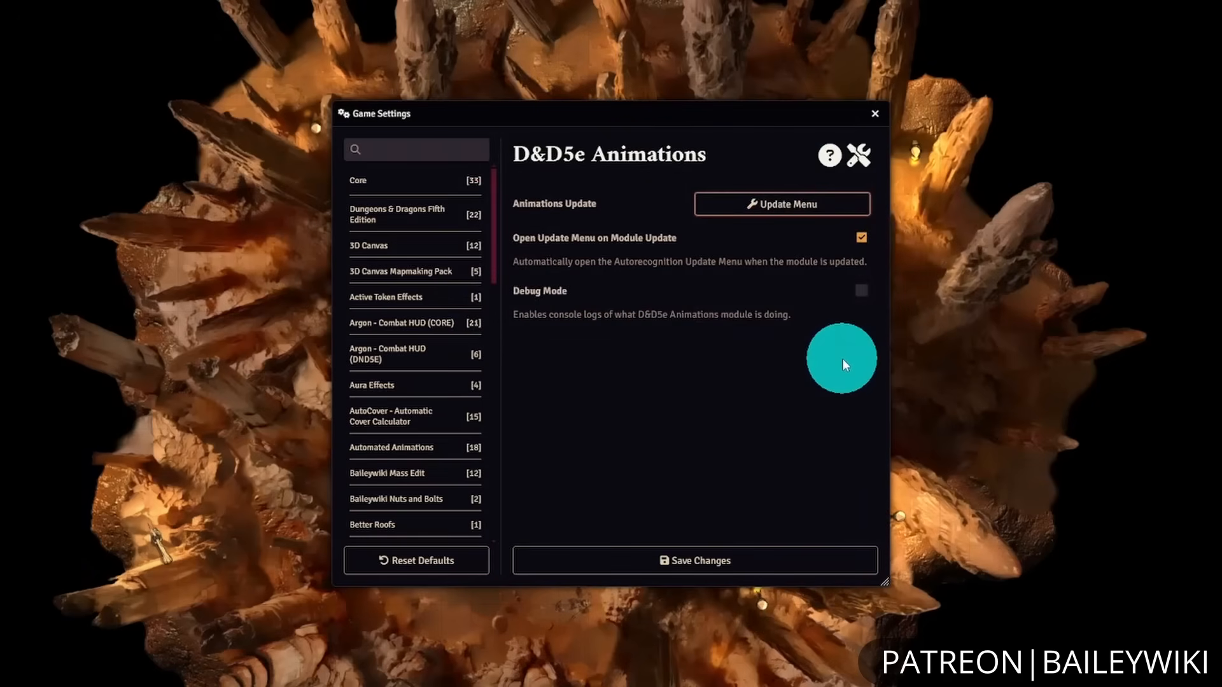
left_click(875, 113)
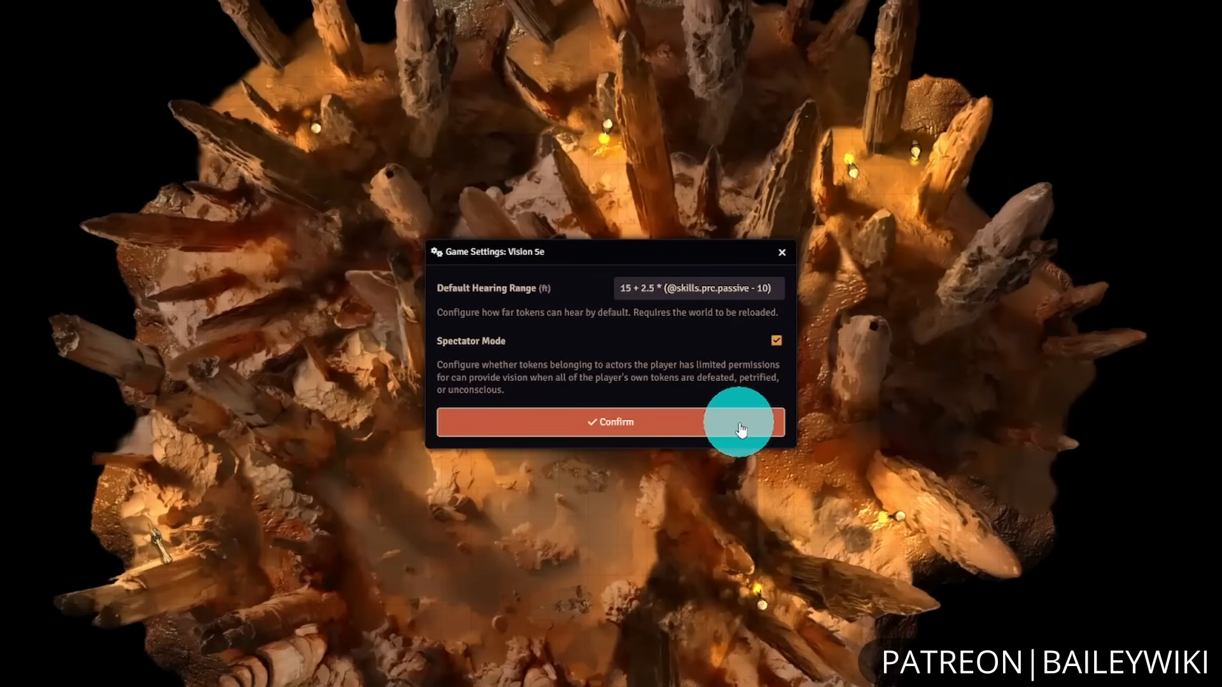
left_click(740, 429)
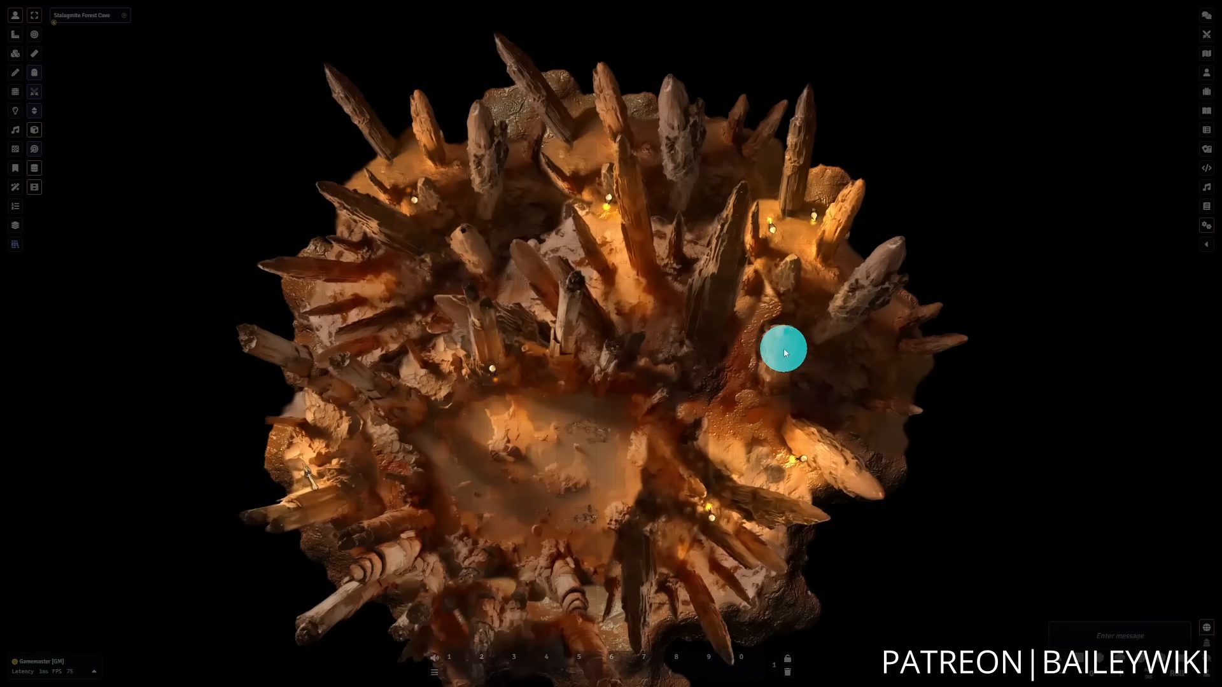
- In the core user permissions, allow Create Tokens for Player and Trusted Player, and Delete Tokens for Trusted Player
left_click(1207, 226)
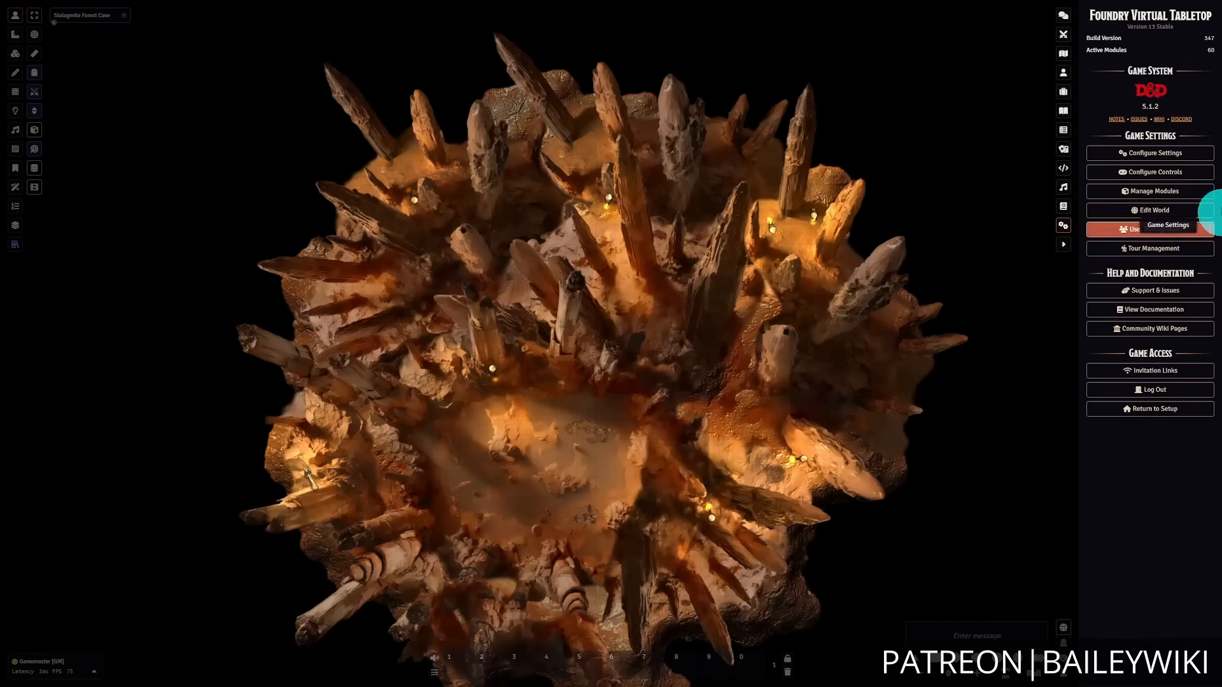
left_click(1158, 157)
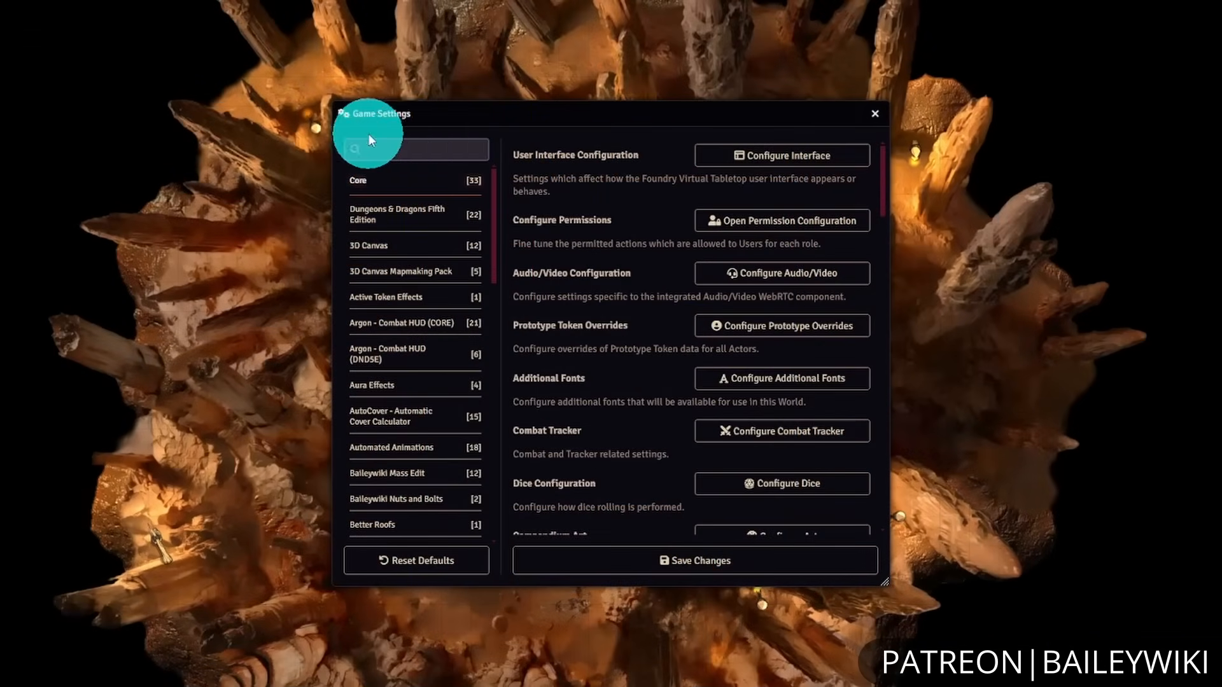
left_click(861, 227)
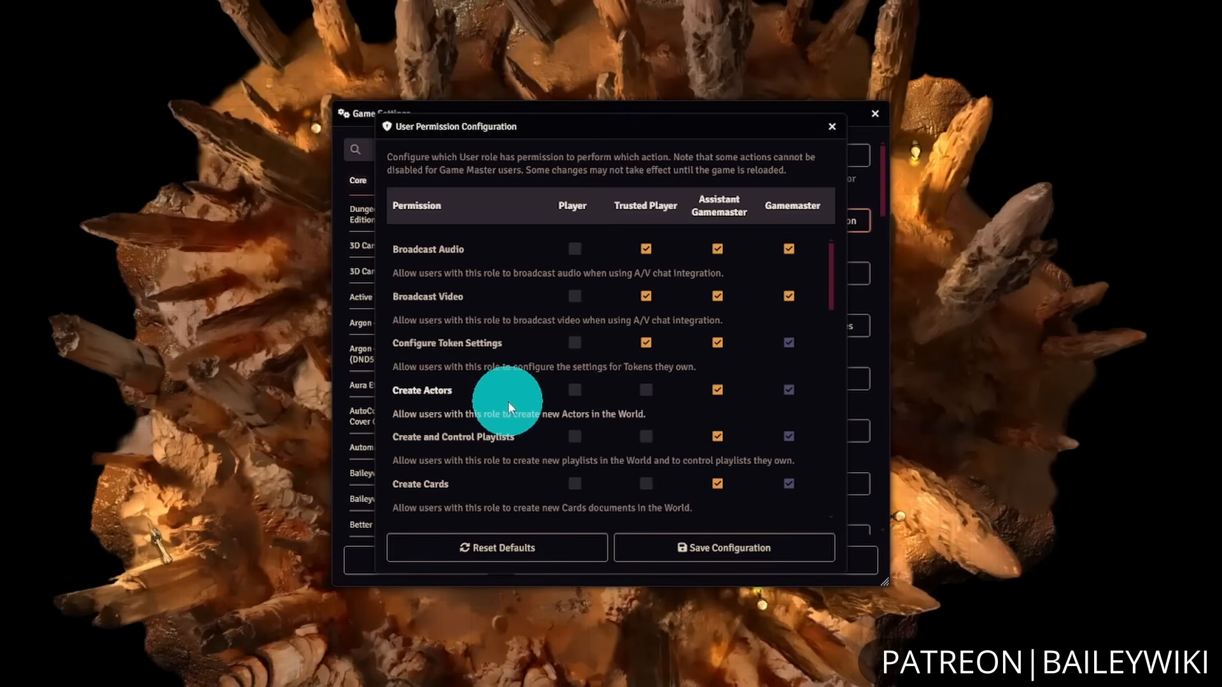
scroll(509, 404, "down", 6)
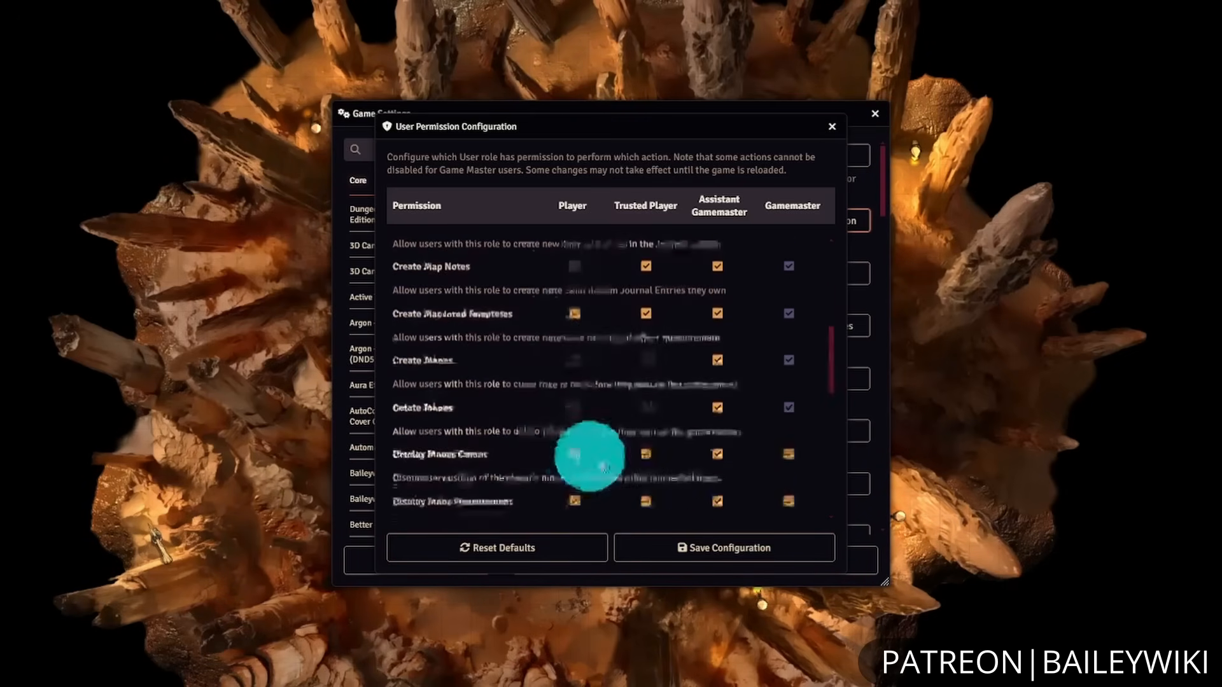
left_click(574, 360)
left_click(646, 360)
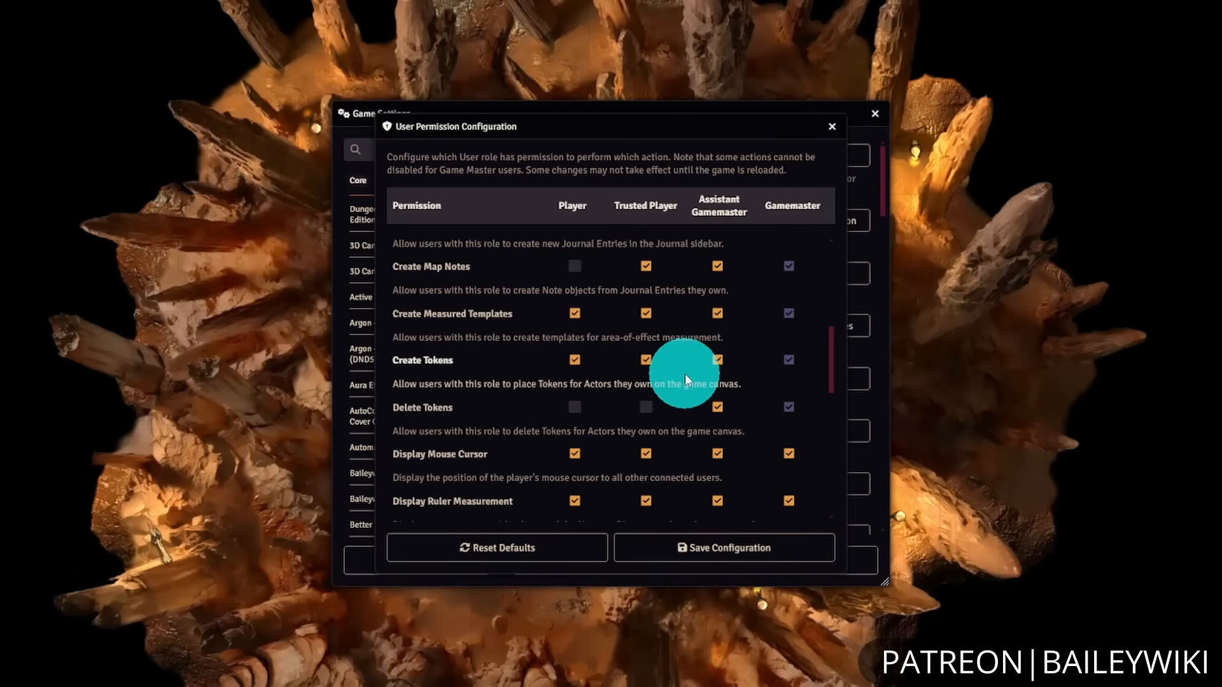
left_click(646, 411)
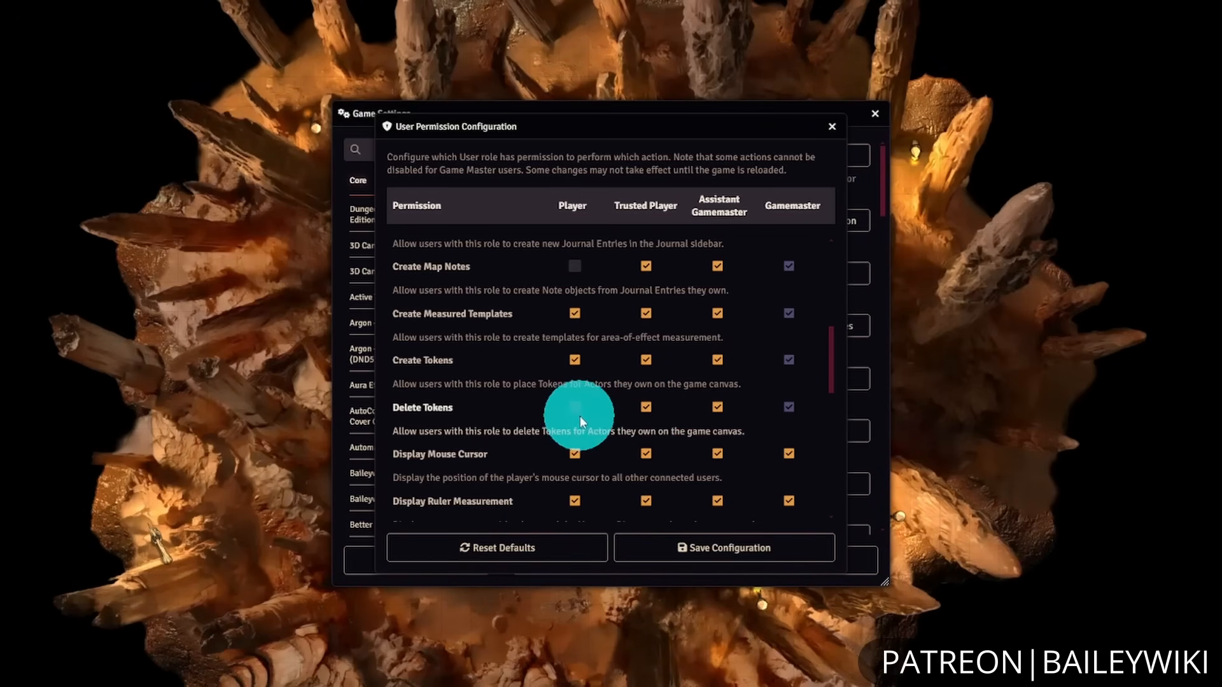
- Allow Create Actors for Player and Trusted Player and save the permission configuration
scroll(629, 444, "up", 4)
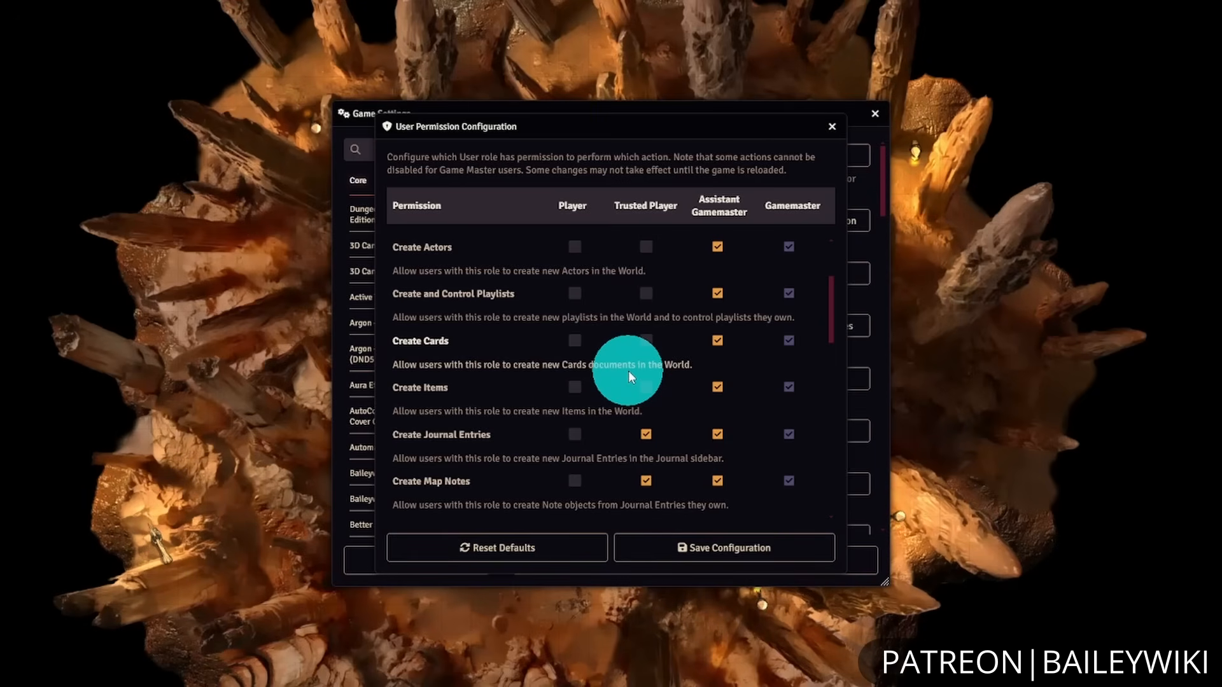
scroll(629, 375, "up", 3)
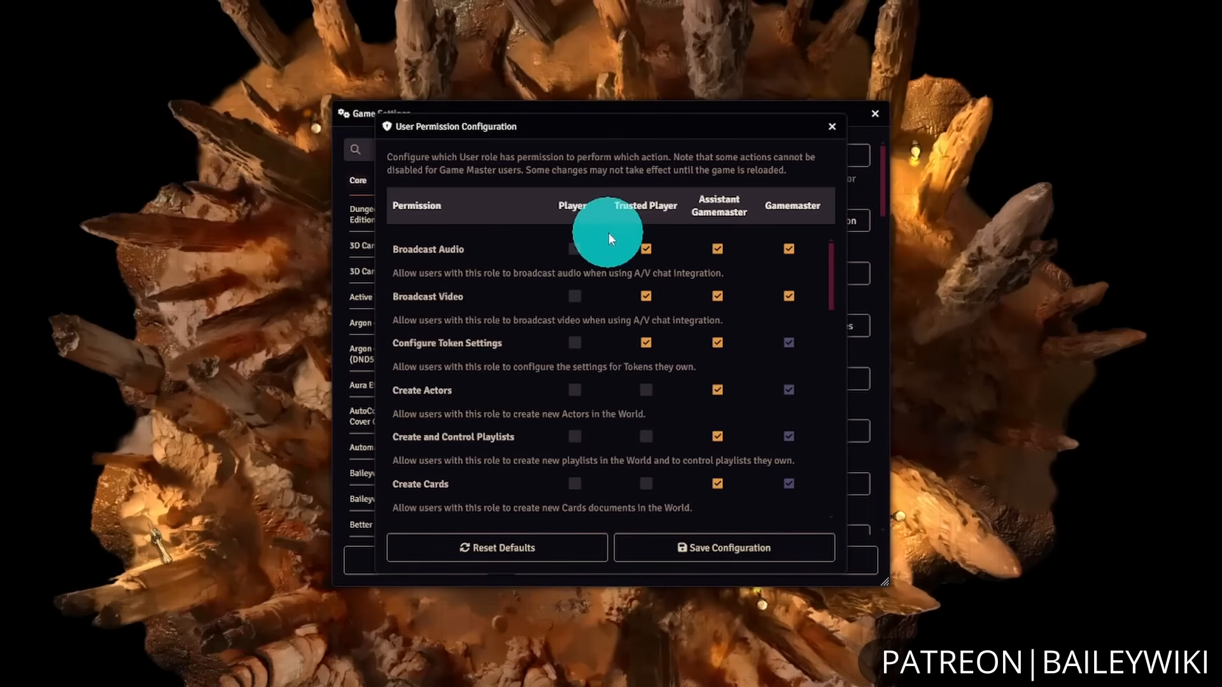
left_click(575, 390)
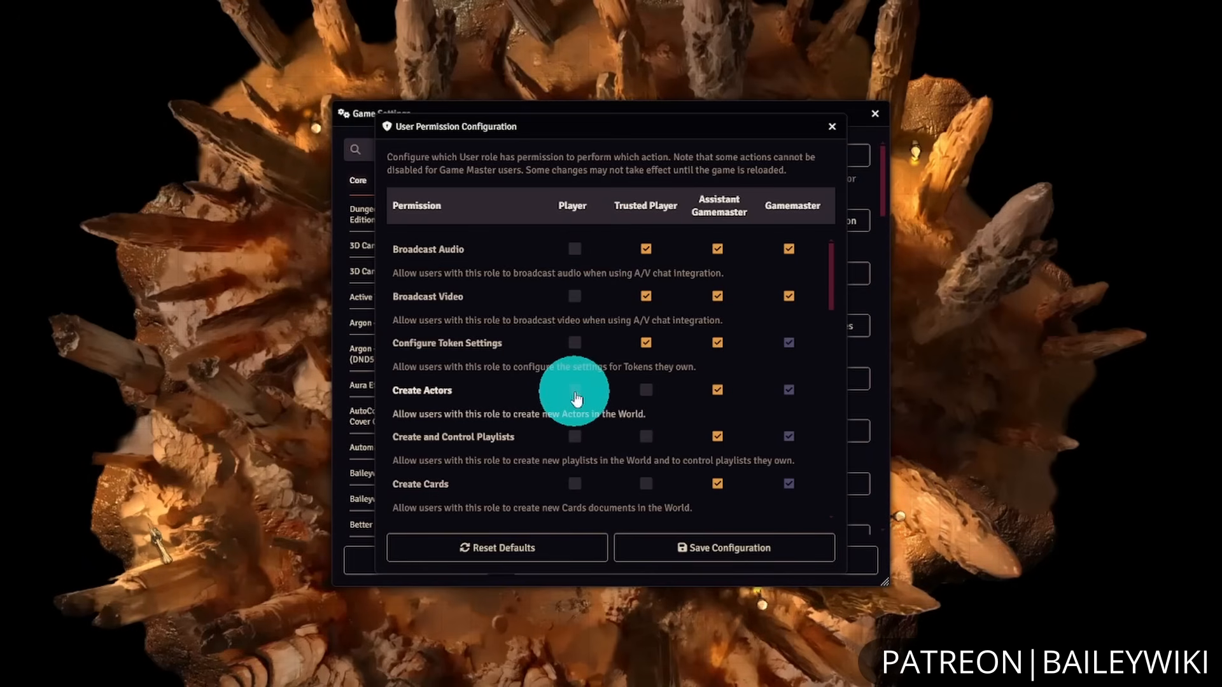
left_click(646, 390)
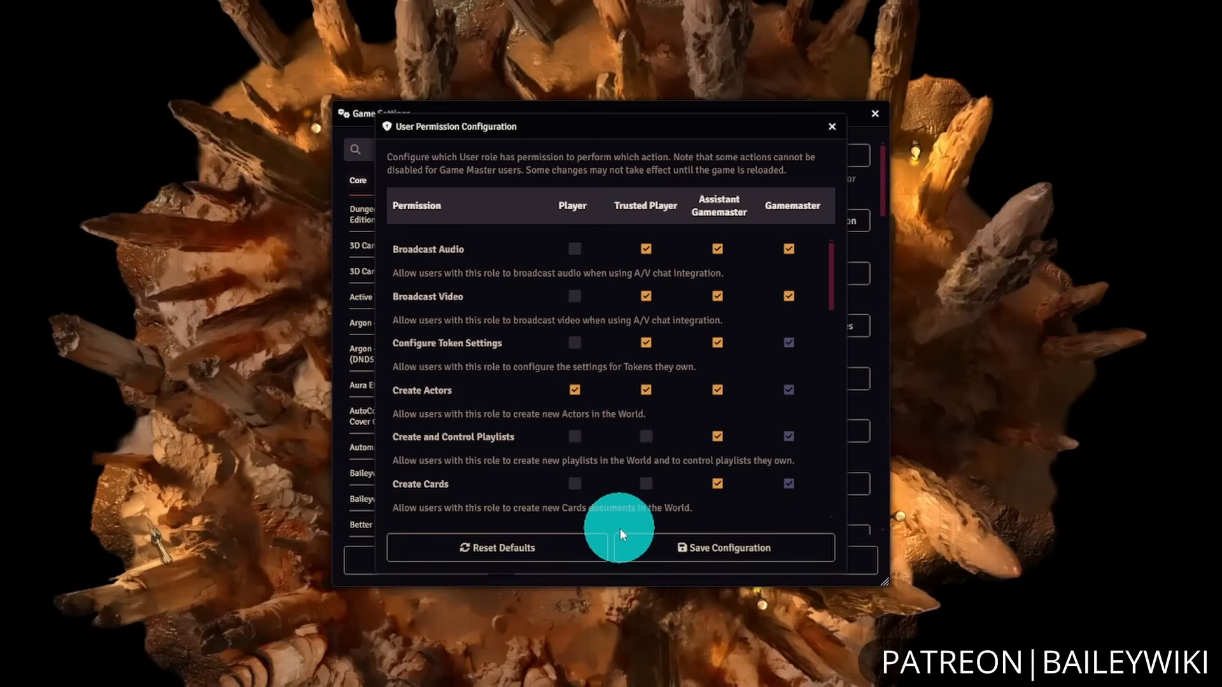
left_click(804, 547)
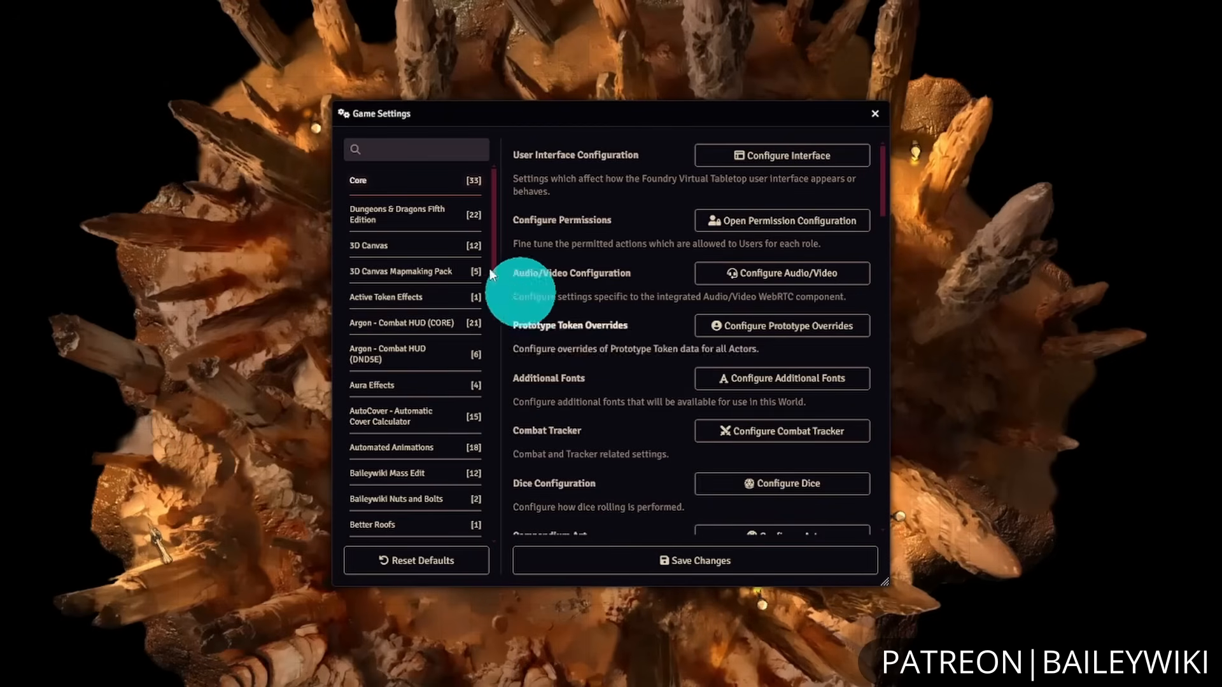
- Review the Dungeons & Dragons Fifth Edition system settings and the compendium browser sources for items and actors
left_click(450, 220)
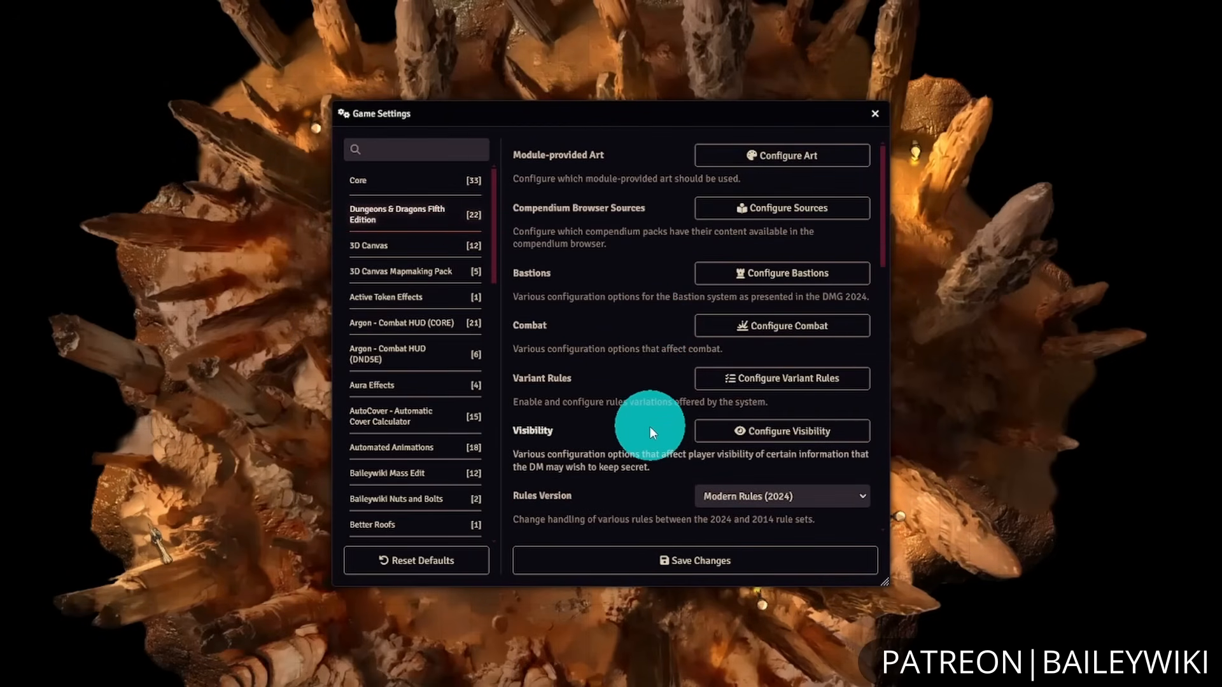
scroll(651, 428, "down", 5)
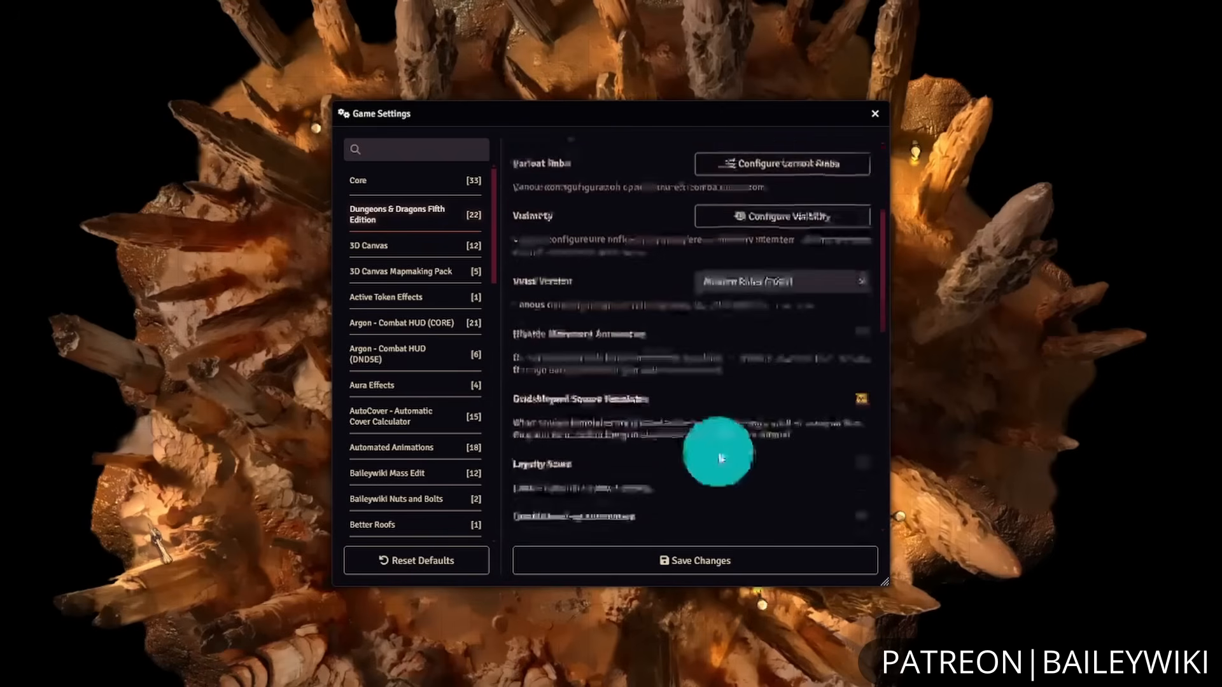
scroll(719, 452, "up", 5)
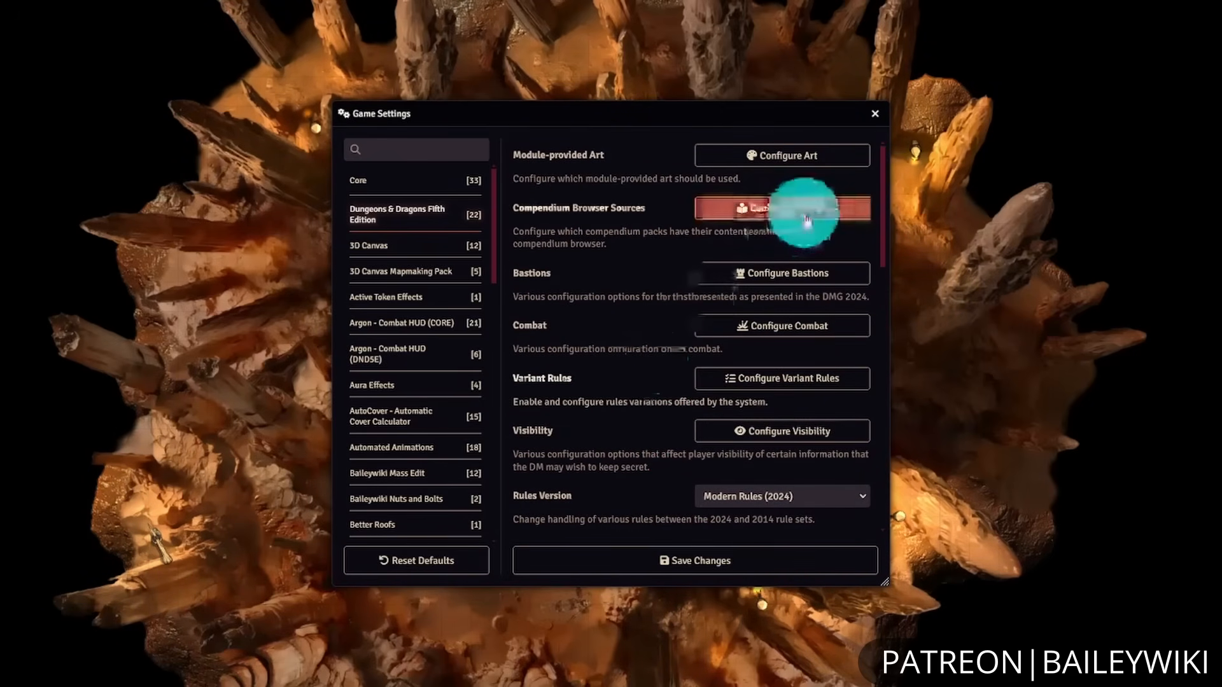
left_click(806, 220)
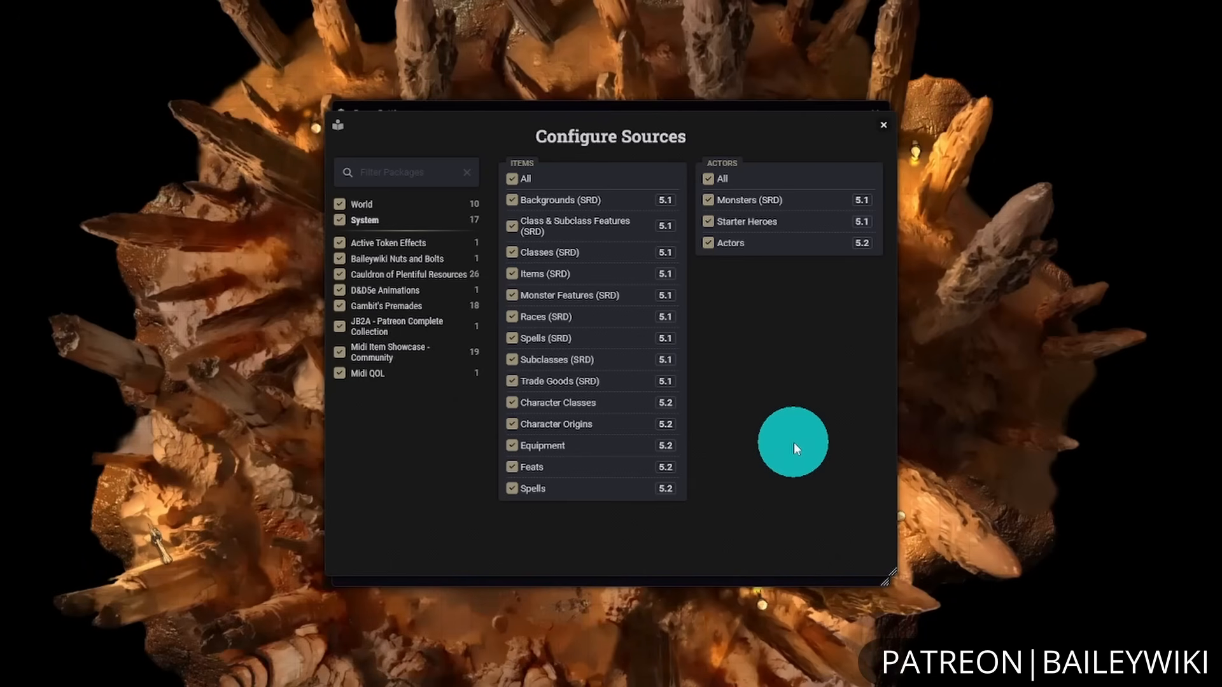
left_click(882, 125)
- Review the module settings of Dynamic effects using Active Effects (DAE)
scroll(464, 487, "down", 5)
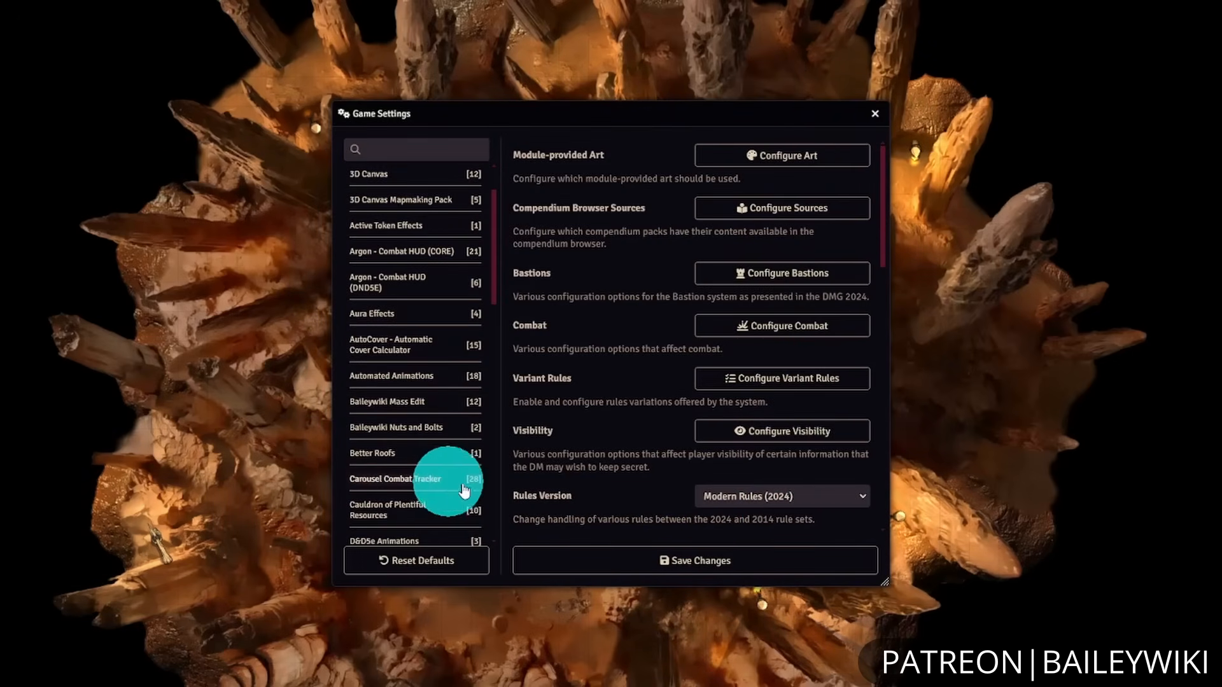
scroll(466, 495, "down", 4)
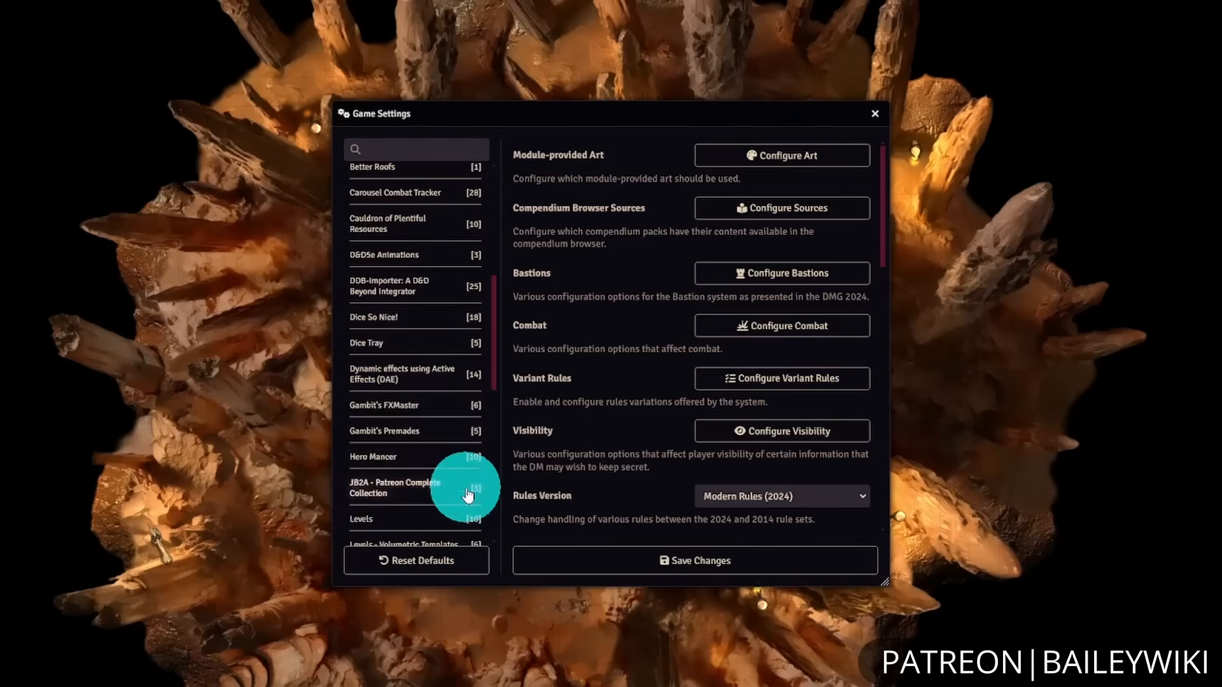
left_click(449, 376)
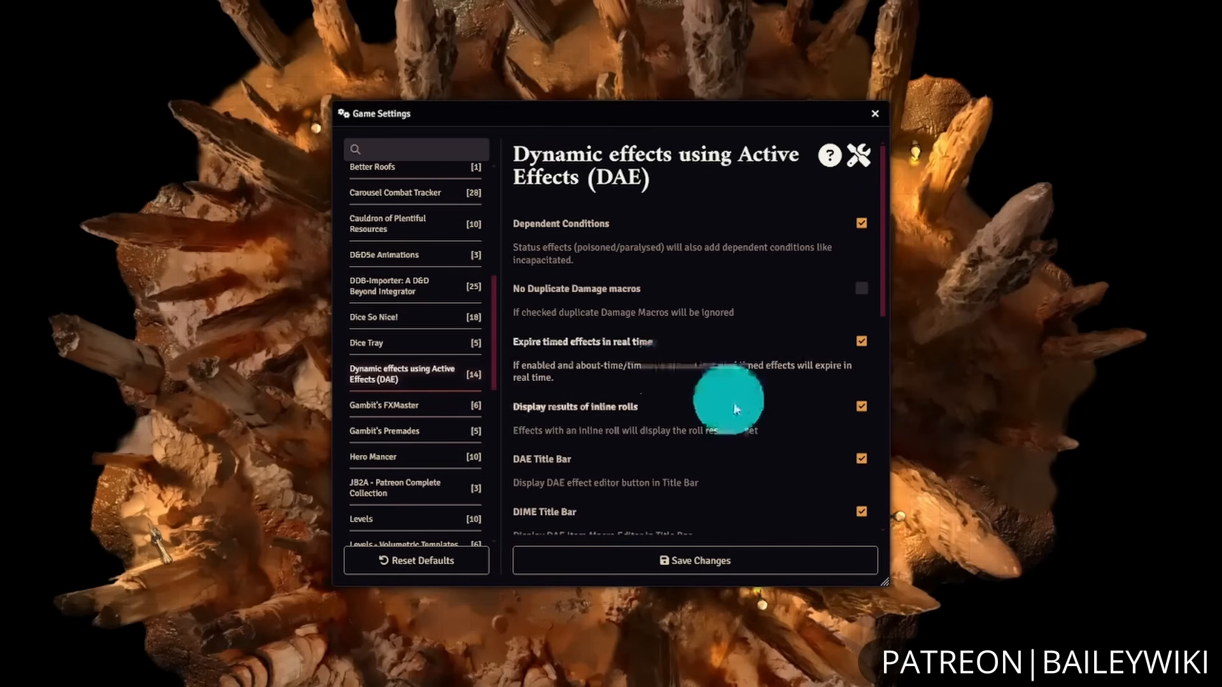
scroll(691, 340, "down", 1)
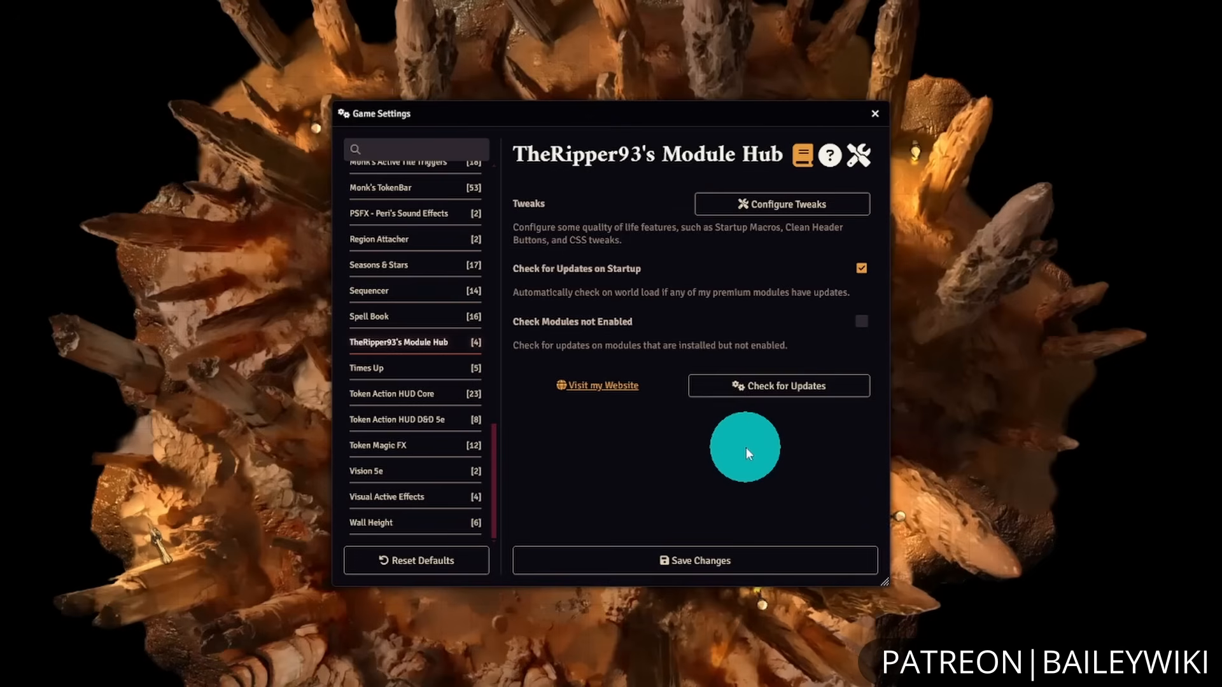
- Open the tweaks of TheRipper93's Module Hub and examine the header controls on a character sheet
left_click(817, 210)
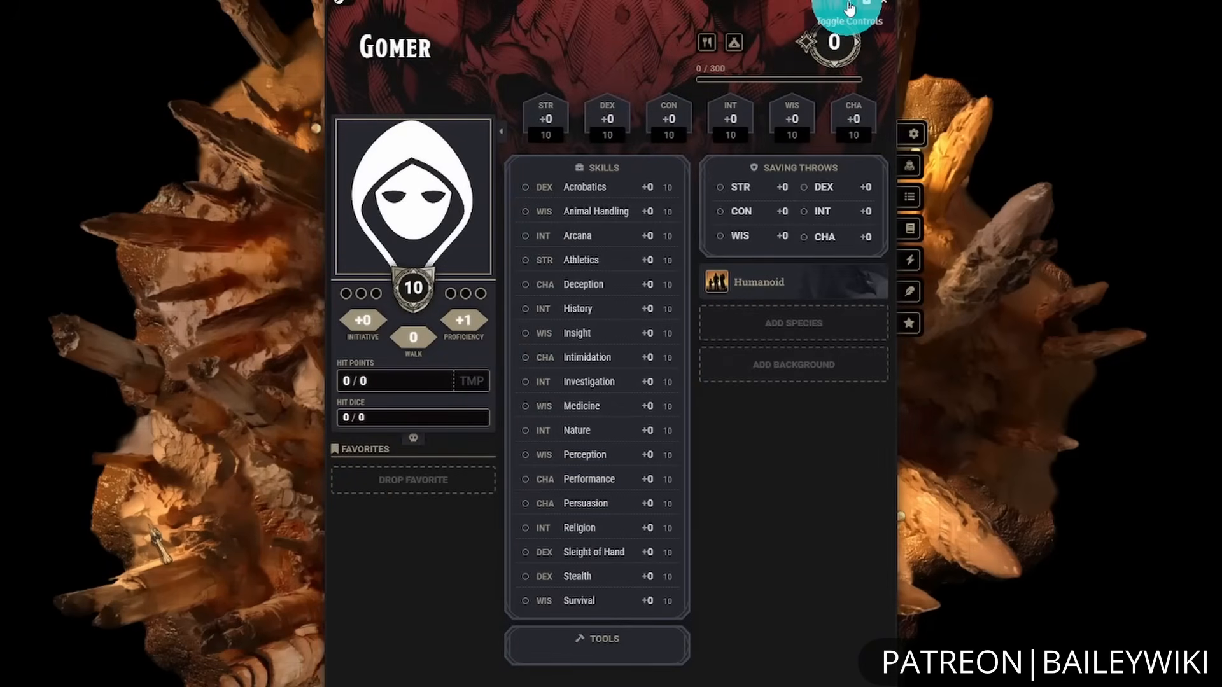
left_click(849, 7)
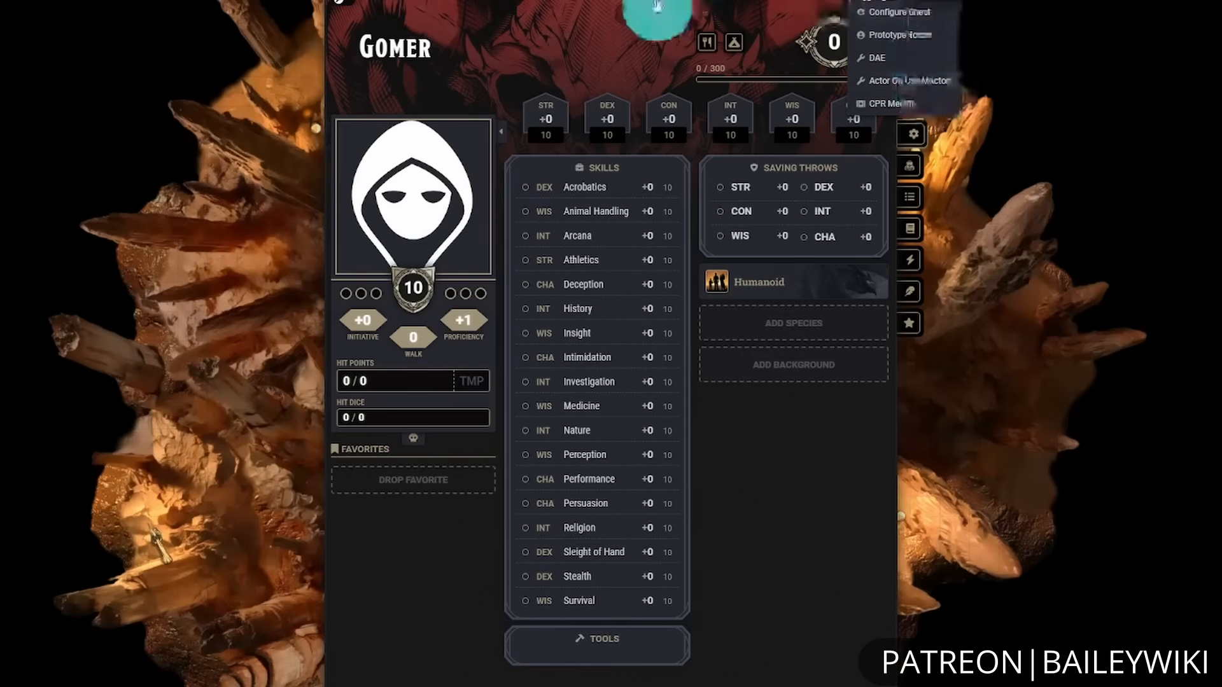
left_click(820, 3)
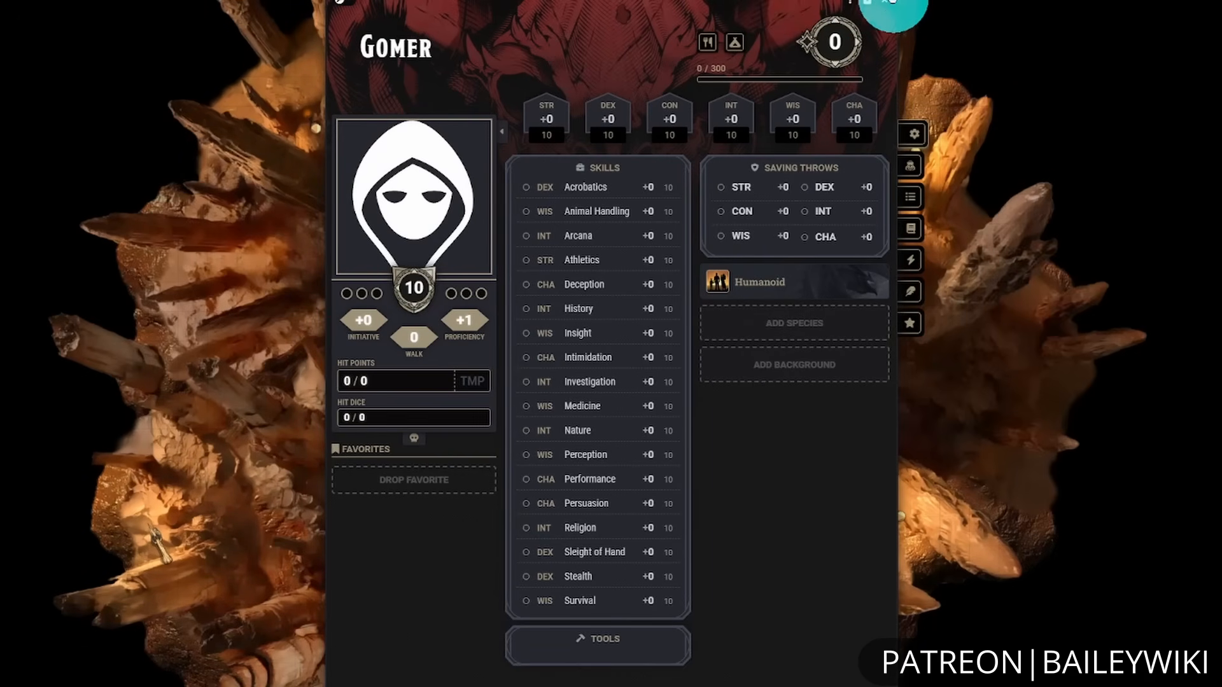
left_click(885, 2)
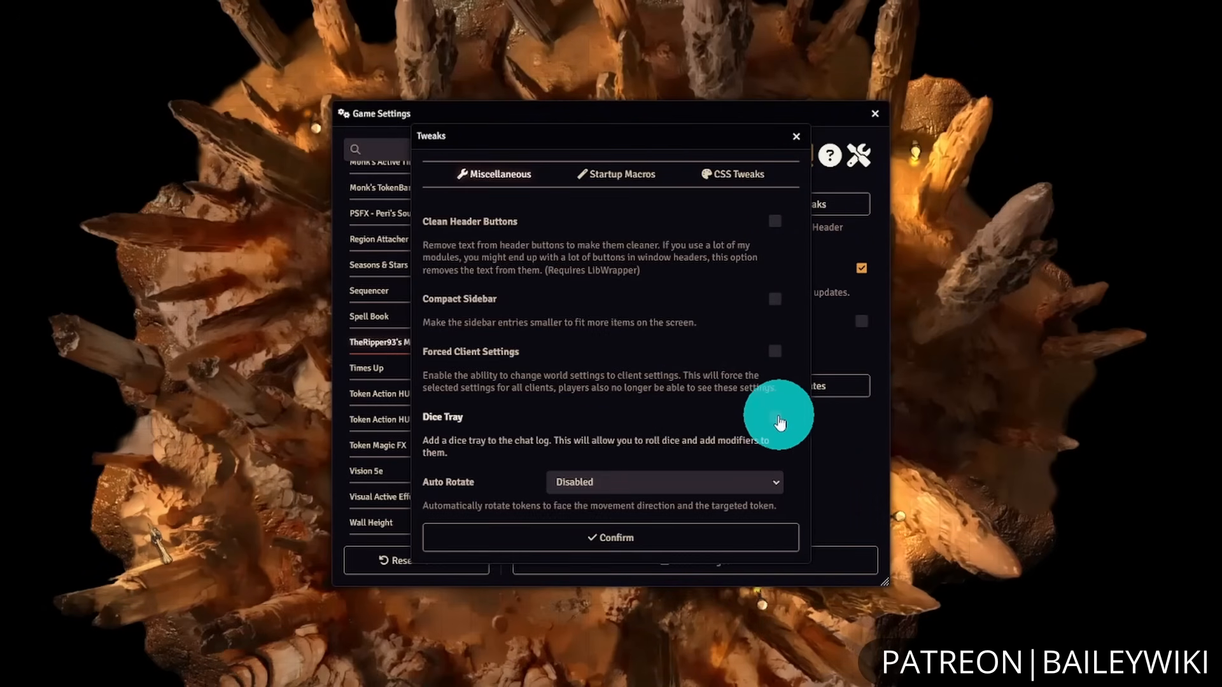
- Enable and confirm the Dice Tray tweak, reopen the tweaks, and disable it again
left_click(775, 416)
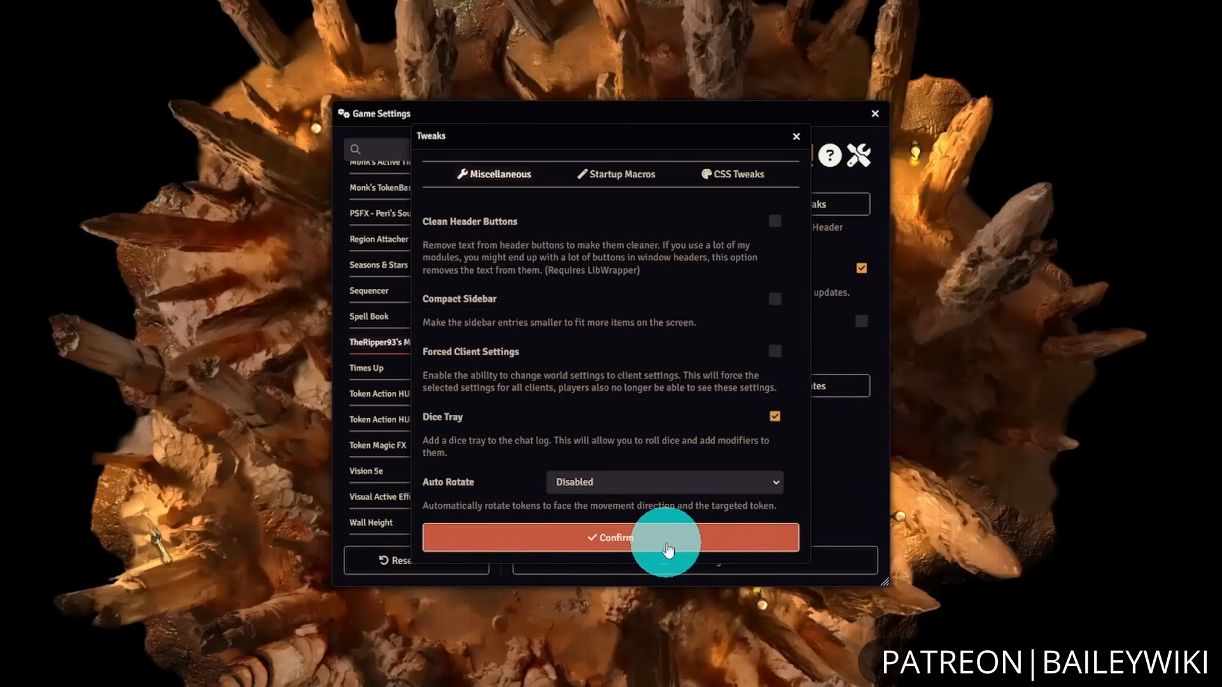
left_click(666, 548)
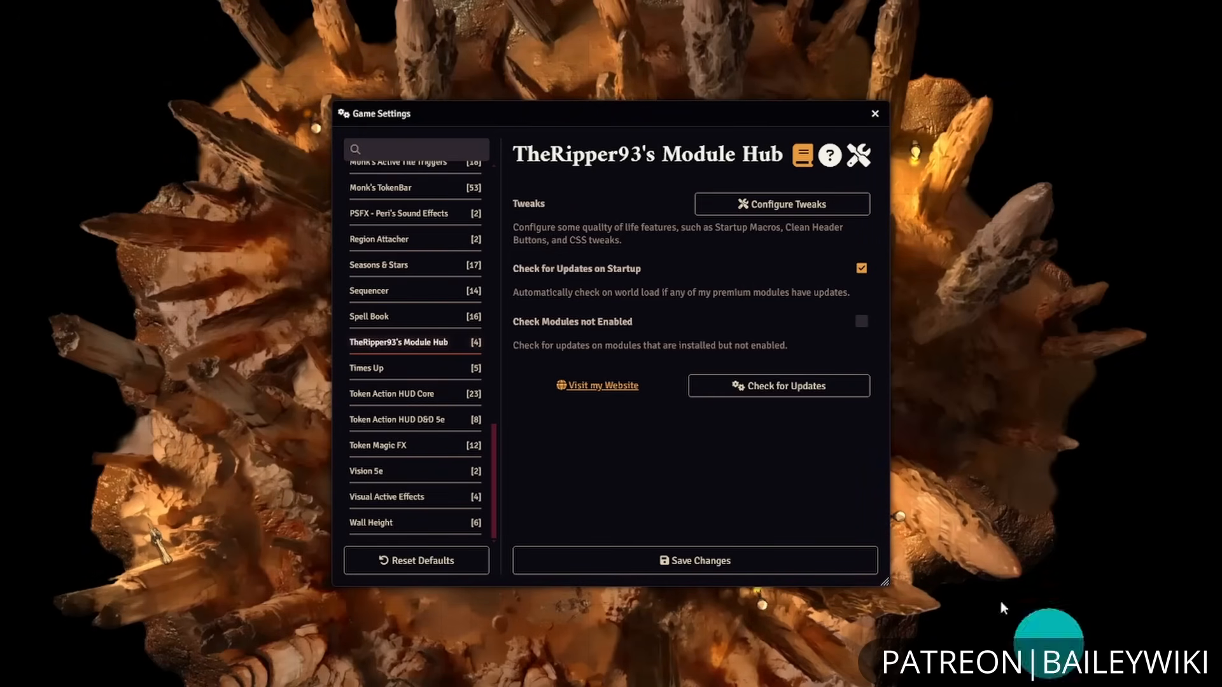
left_click(799, 204)
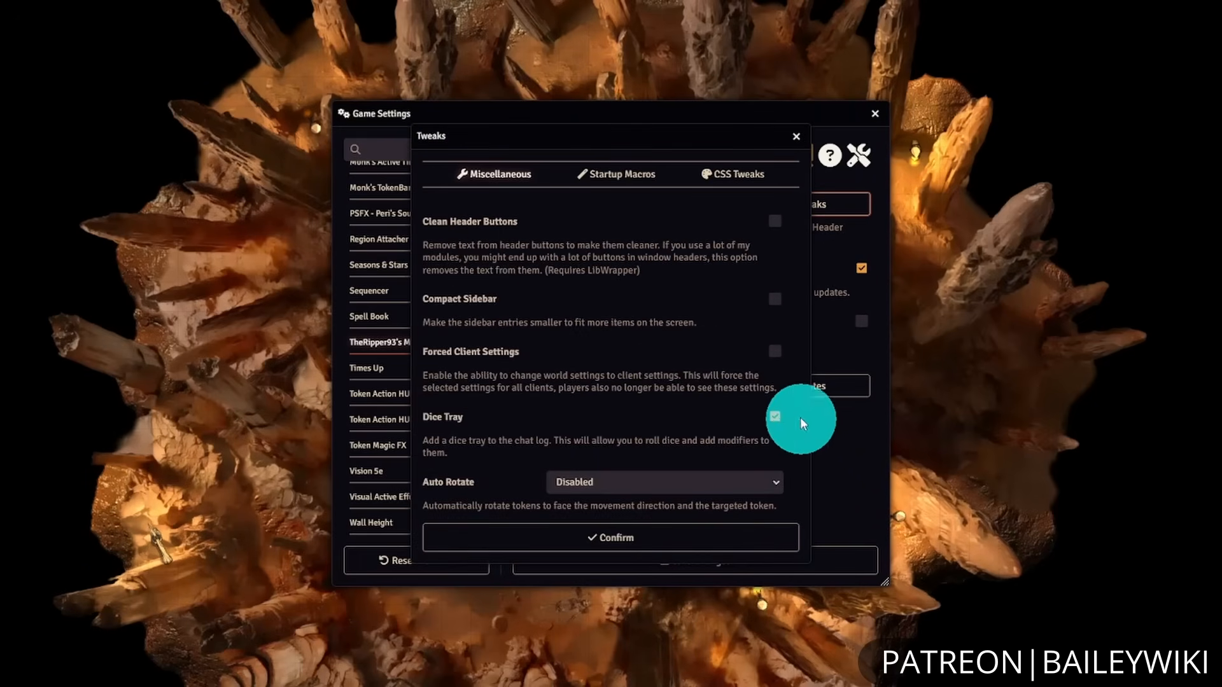
left_click(774, 416)
left_click(722, 545)
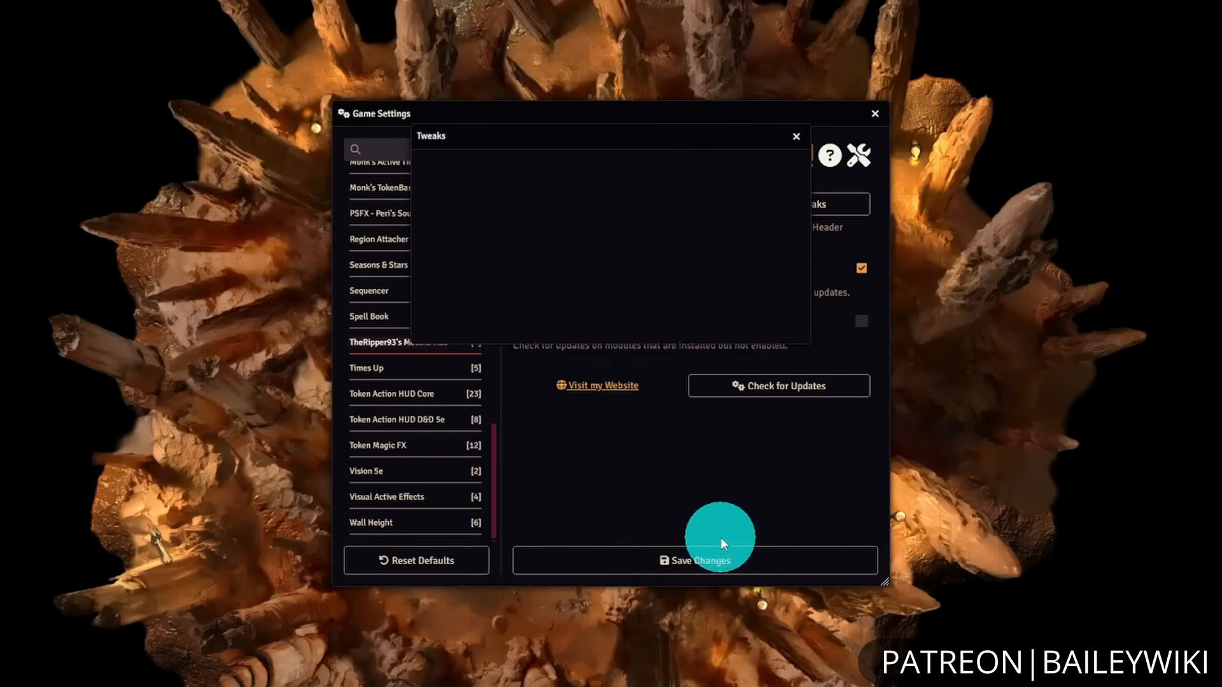
- Look through the Startup Macros and CSS Tweaks options of TheRipper93's Module Hub and close the tweaks
left_click(833, 207)
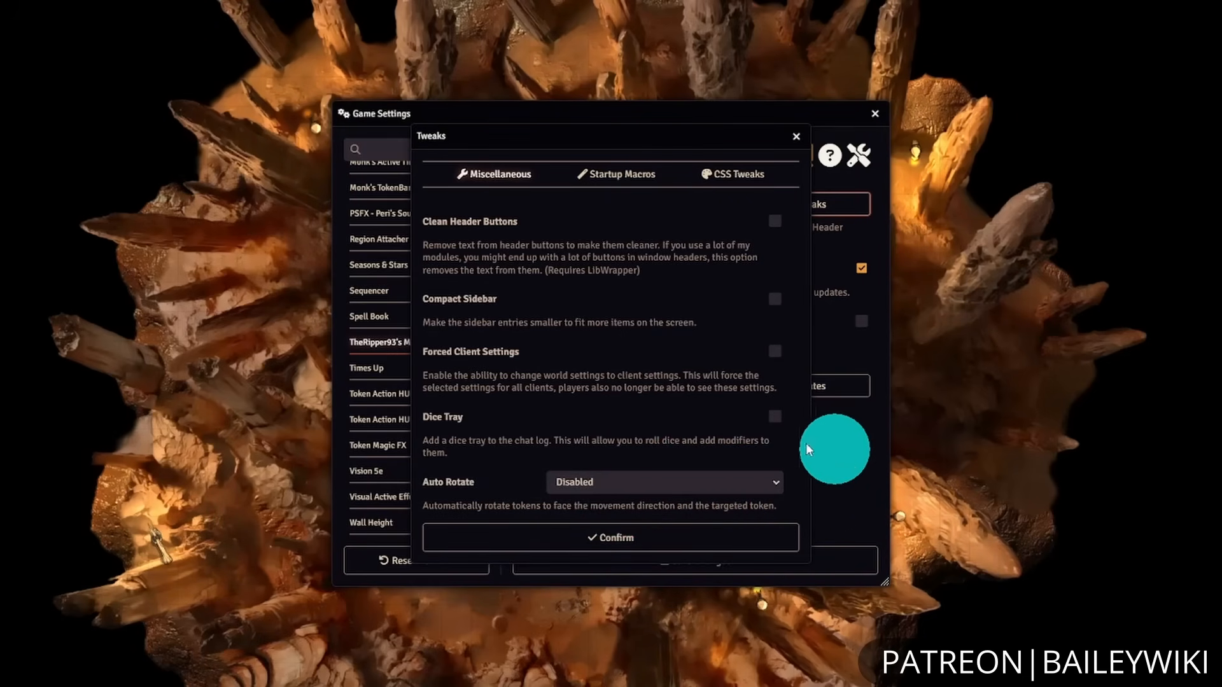
left_click(636, 174)
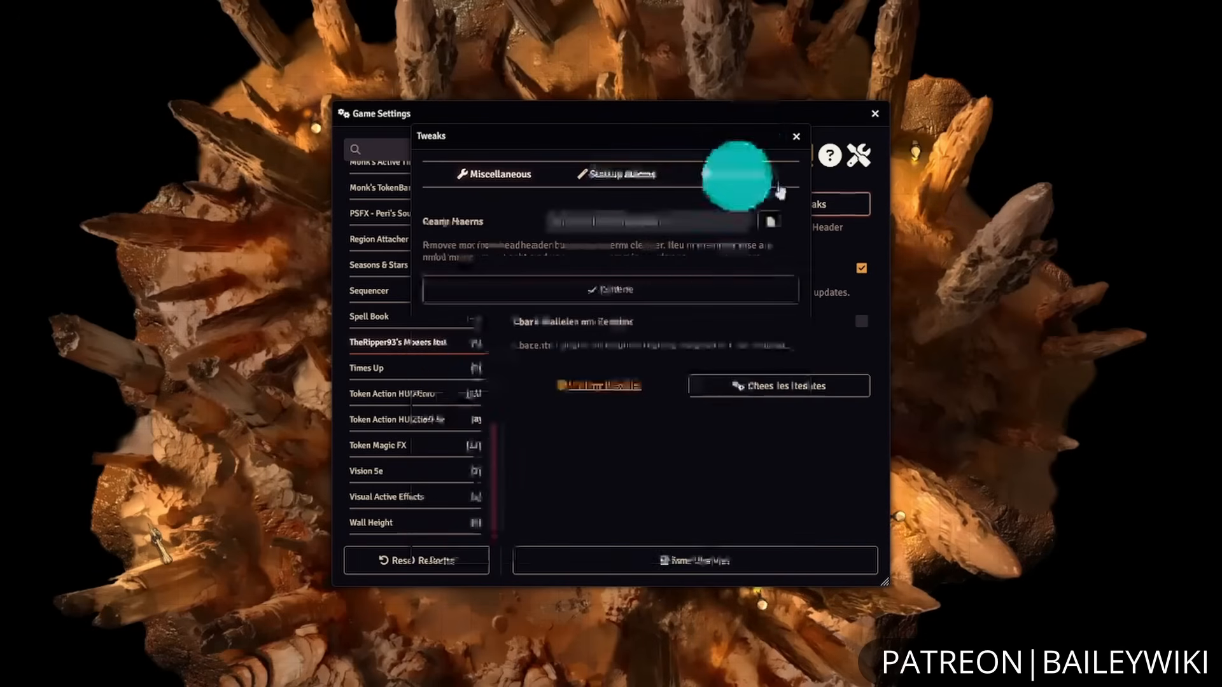
left_click(725, 173)
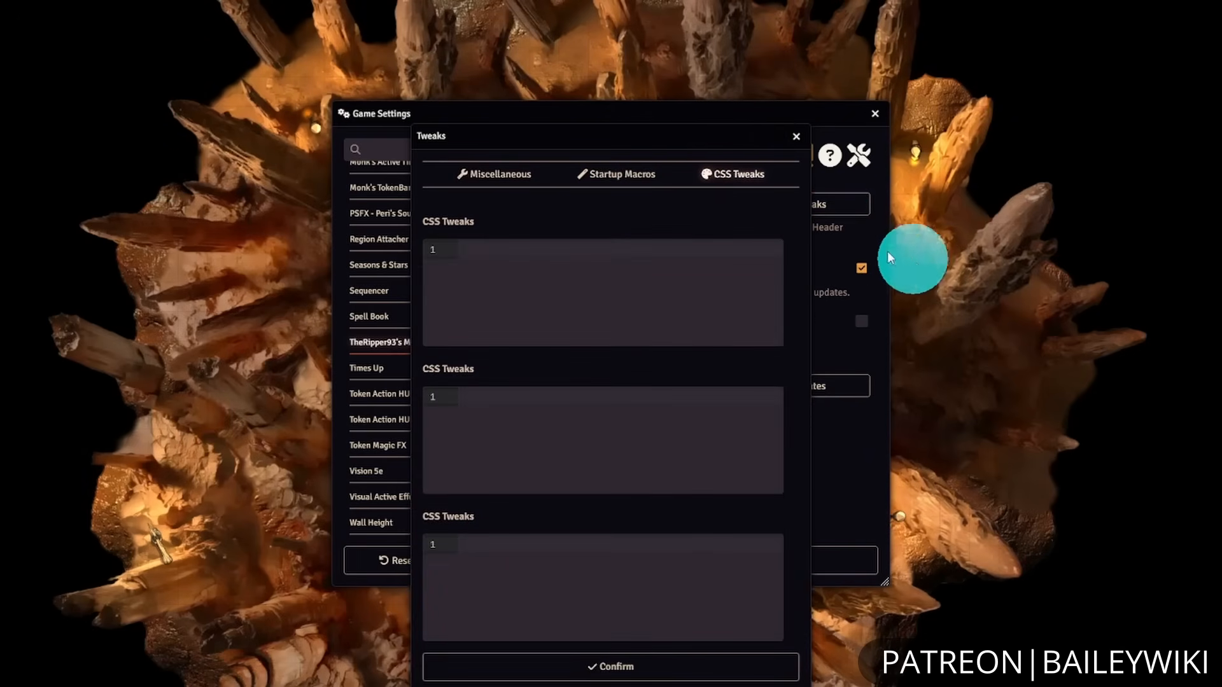
left_click(796, 136)
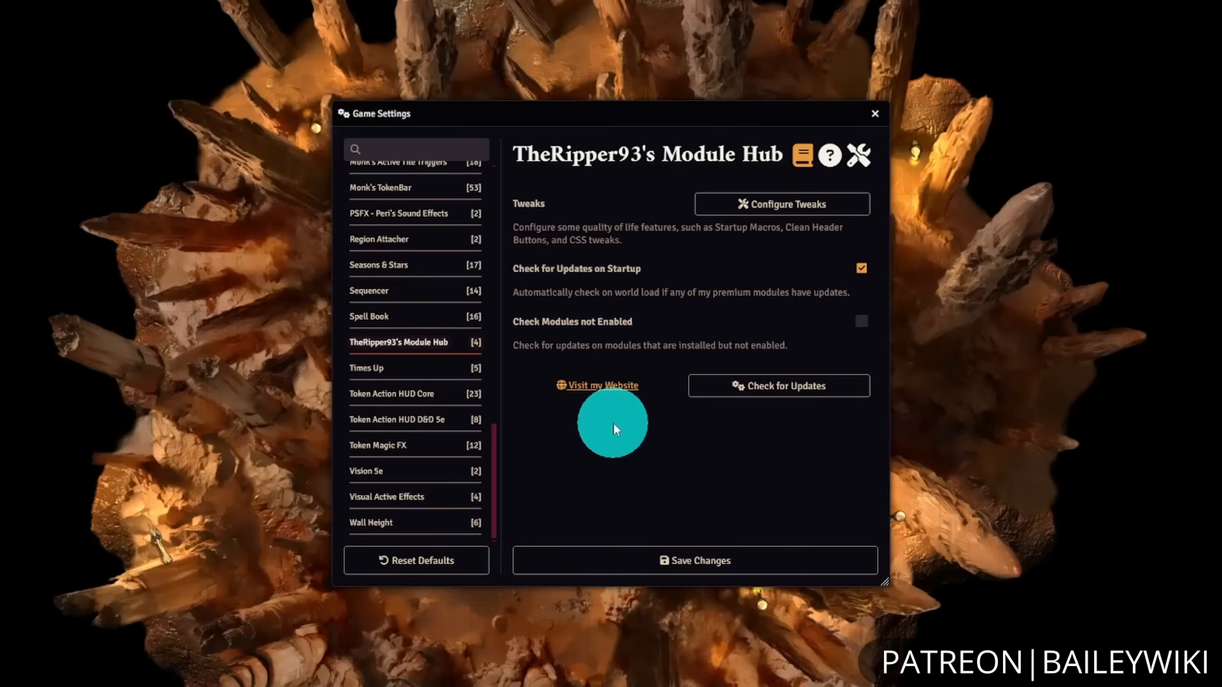
- Open the Midi QOL module settings and review its general options, from roll automation support to hiding private rolls
scroll(409, 477, "up", 5)
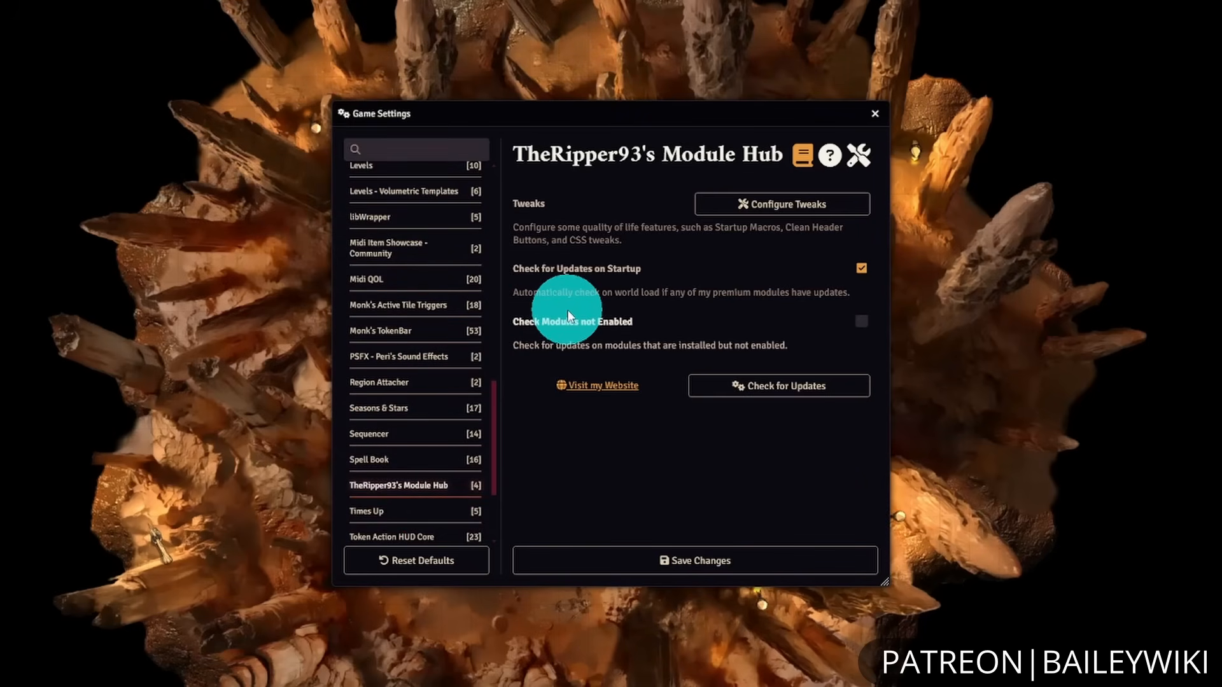
left_click(413, 283)
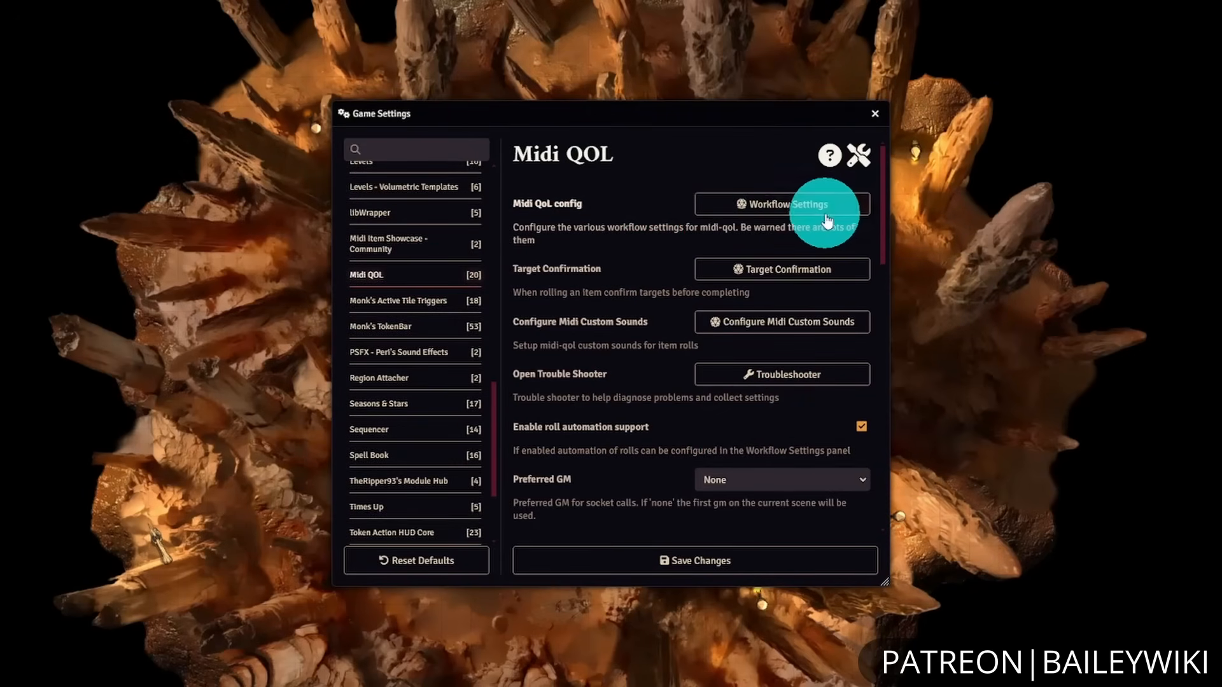
scroll(619, 422, "down", 2)
scroll(618, 418, "down", 2)
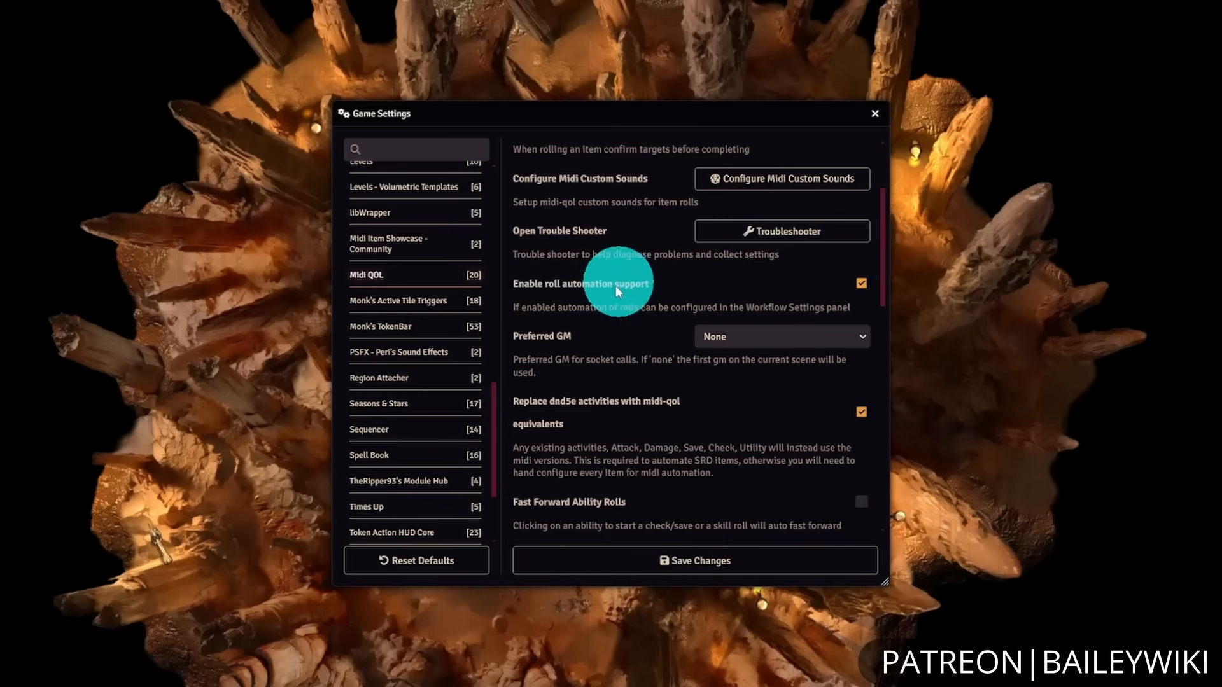
scroll(713, 433, "down", 2)
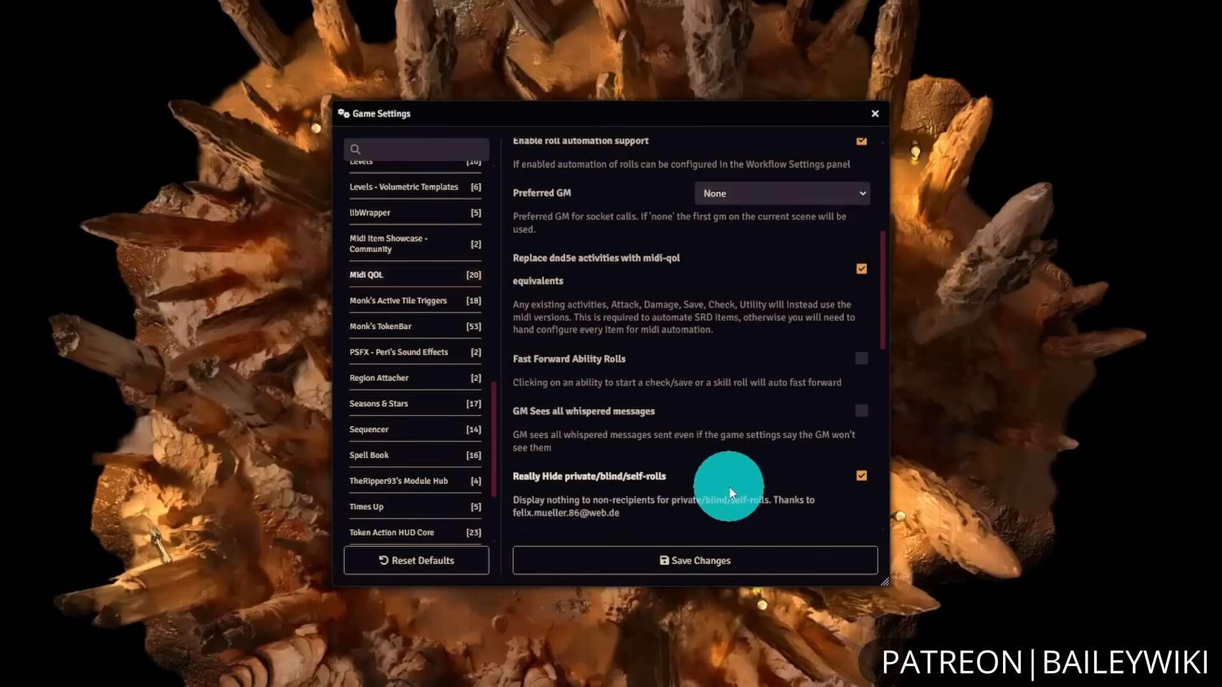
scroll(821, 474, "down", 1)
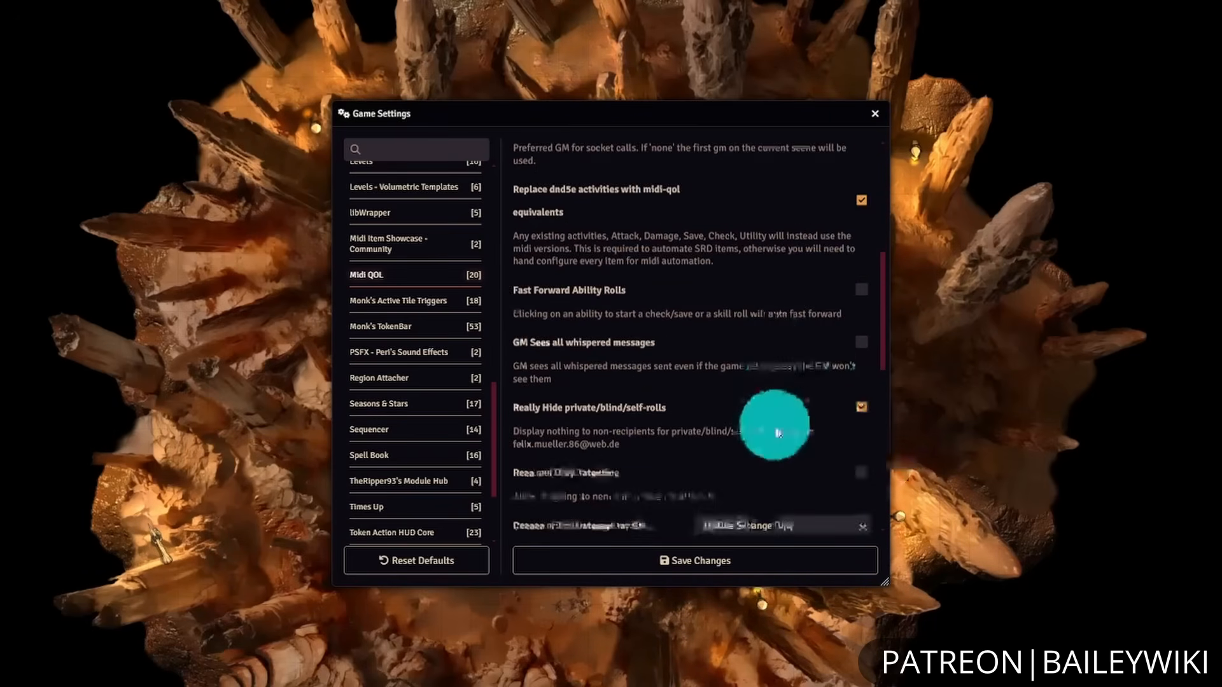
scroll(811, 429, "up", 5)
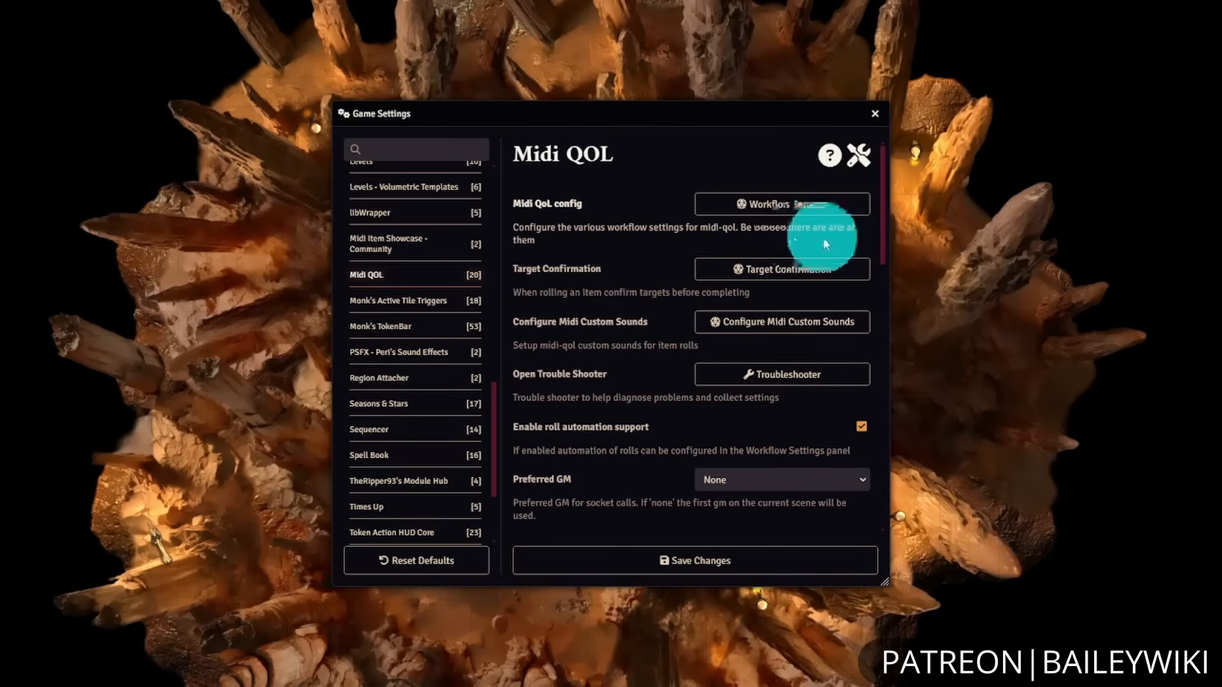
- Apply the Full Automation quick setting in the Midi QOL workflow configuration
left_click(843, 212)
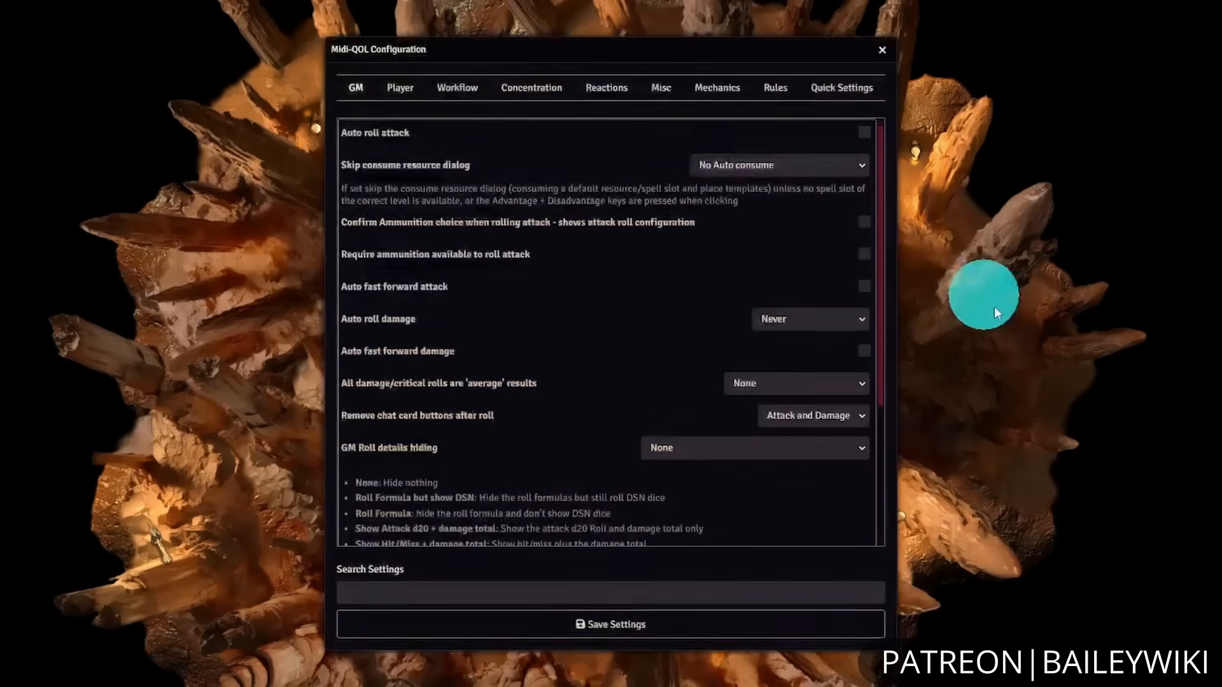
left_click(864, 94)
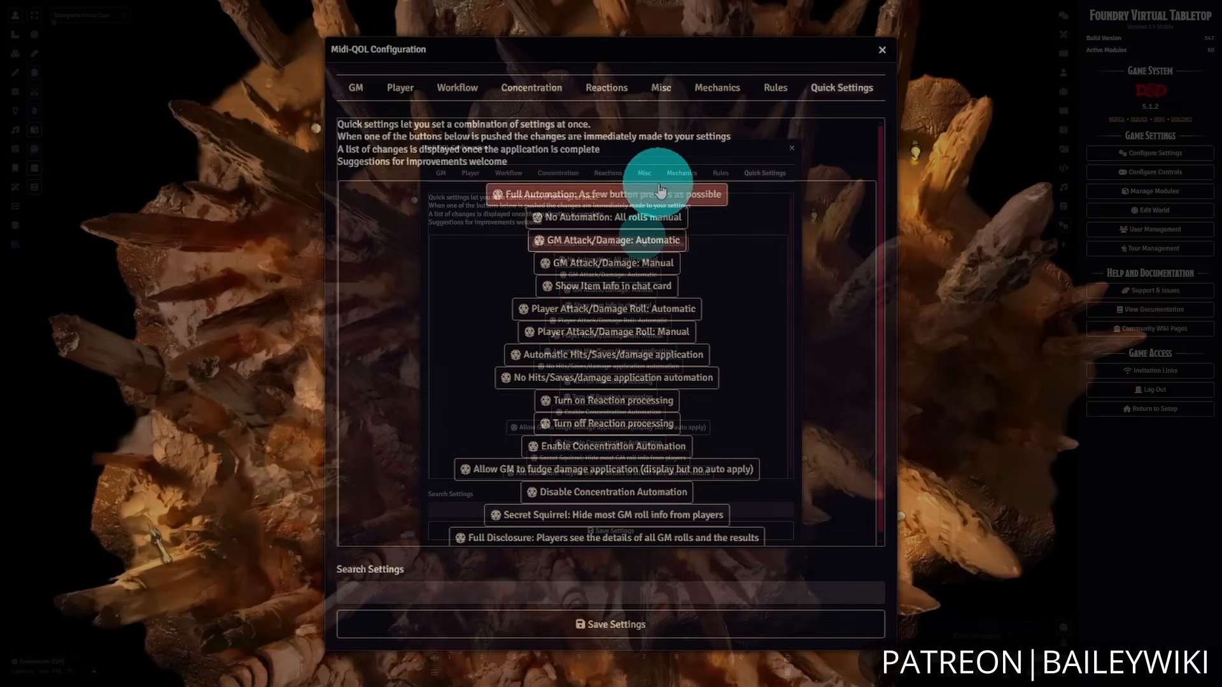
left_click(655, 194)
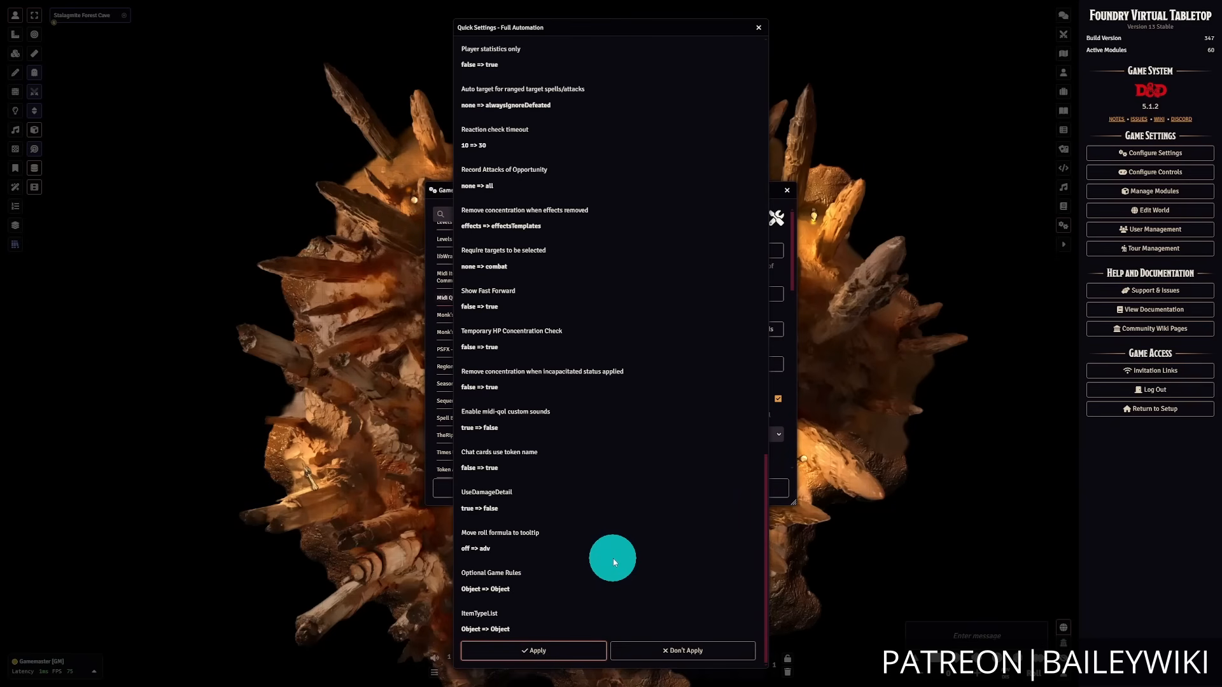
left_click(569, 654)
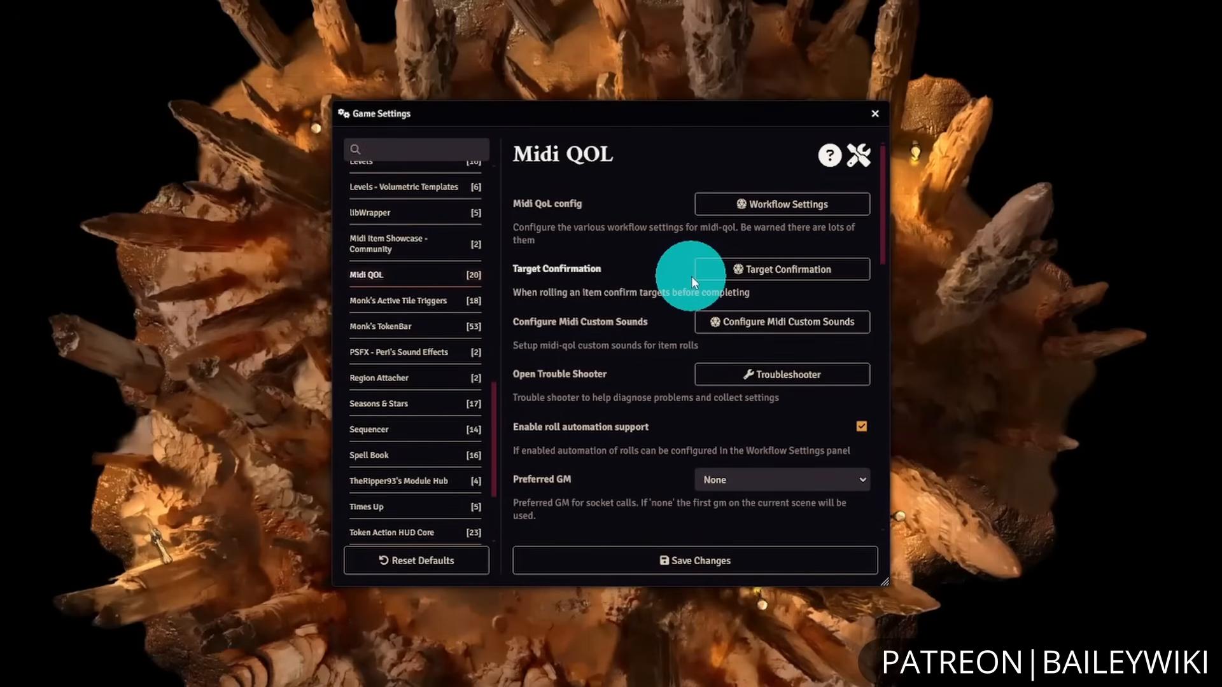
- Reopen the Midi QOL workflow settings and examine the Auto roll damage choices for both GM and Player
left_click(784, 203)
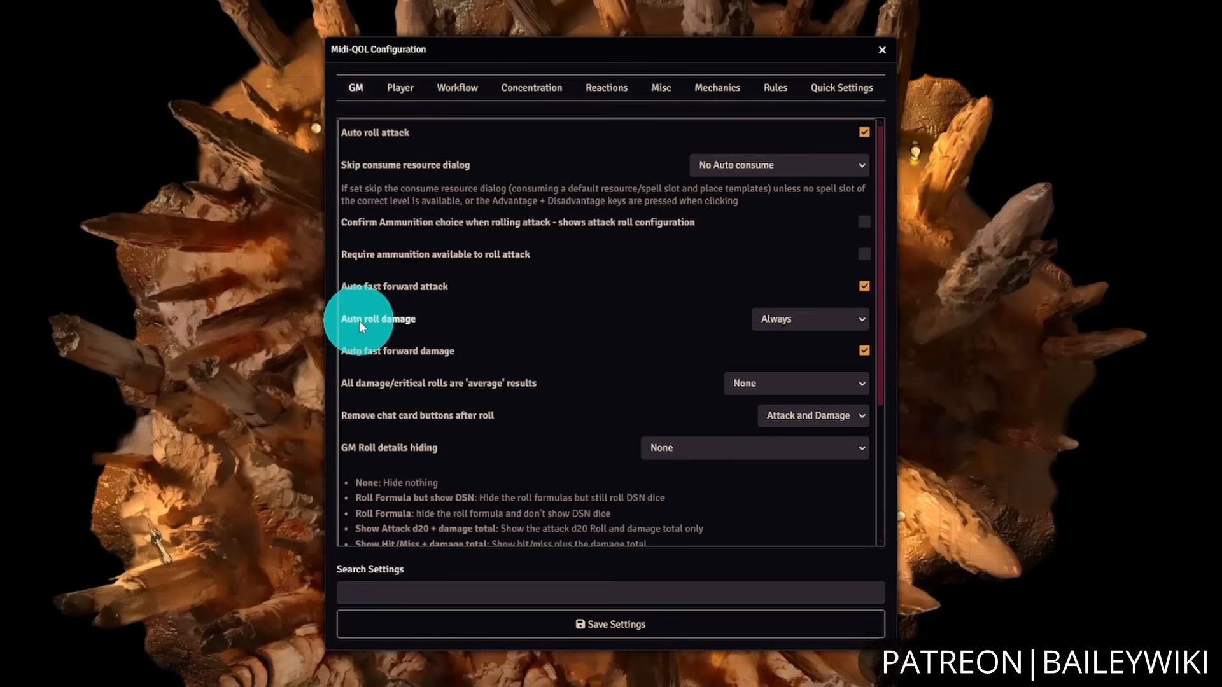
left_click(841, 321)
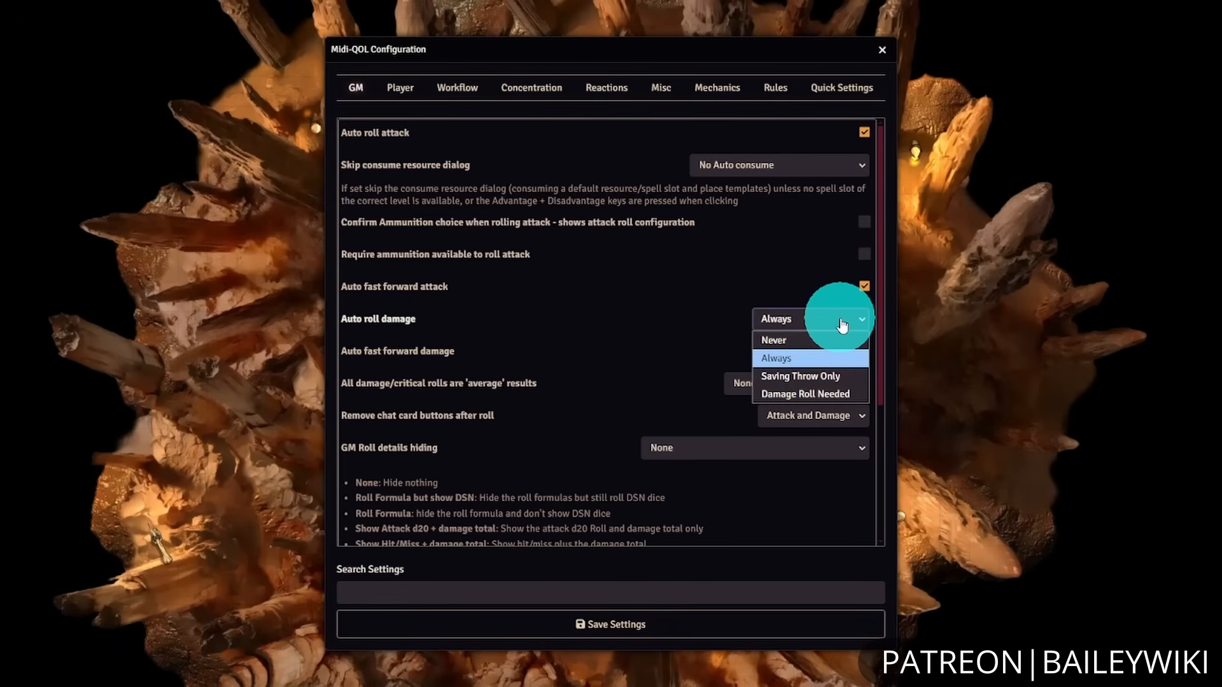
left_click(841, 322)
left_click(398, 86)
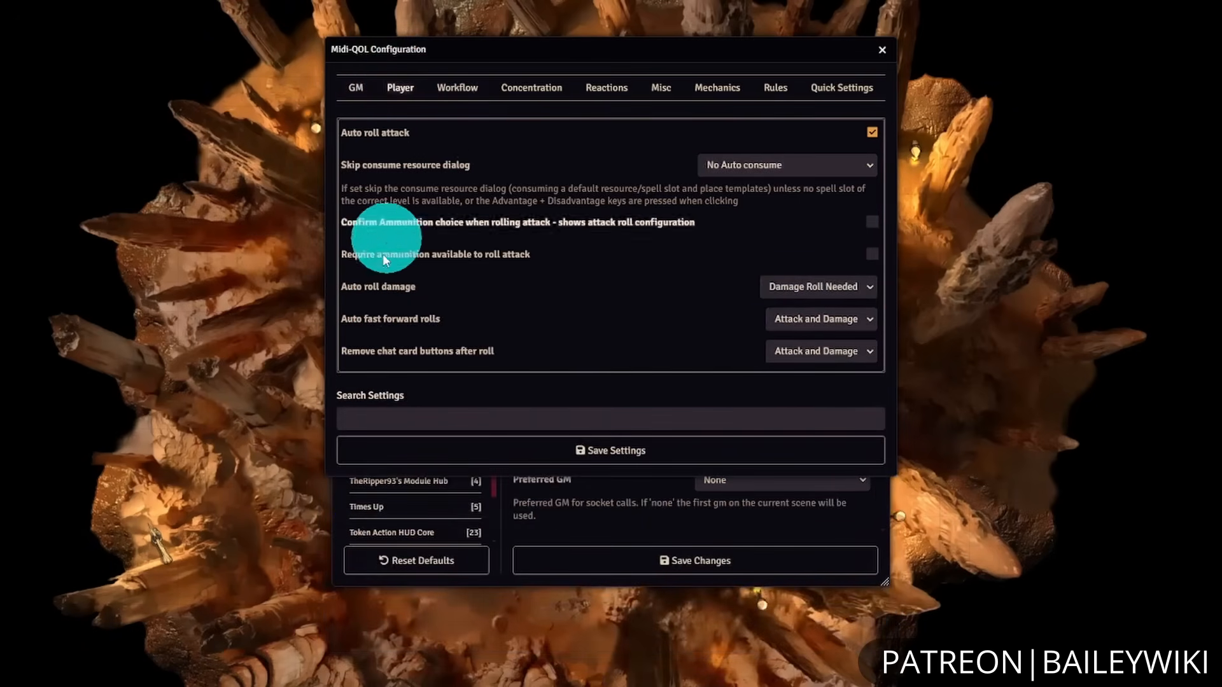
left_click(844, 289)
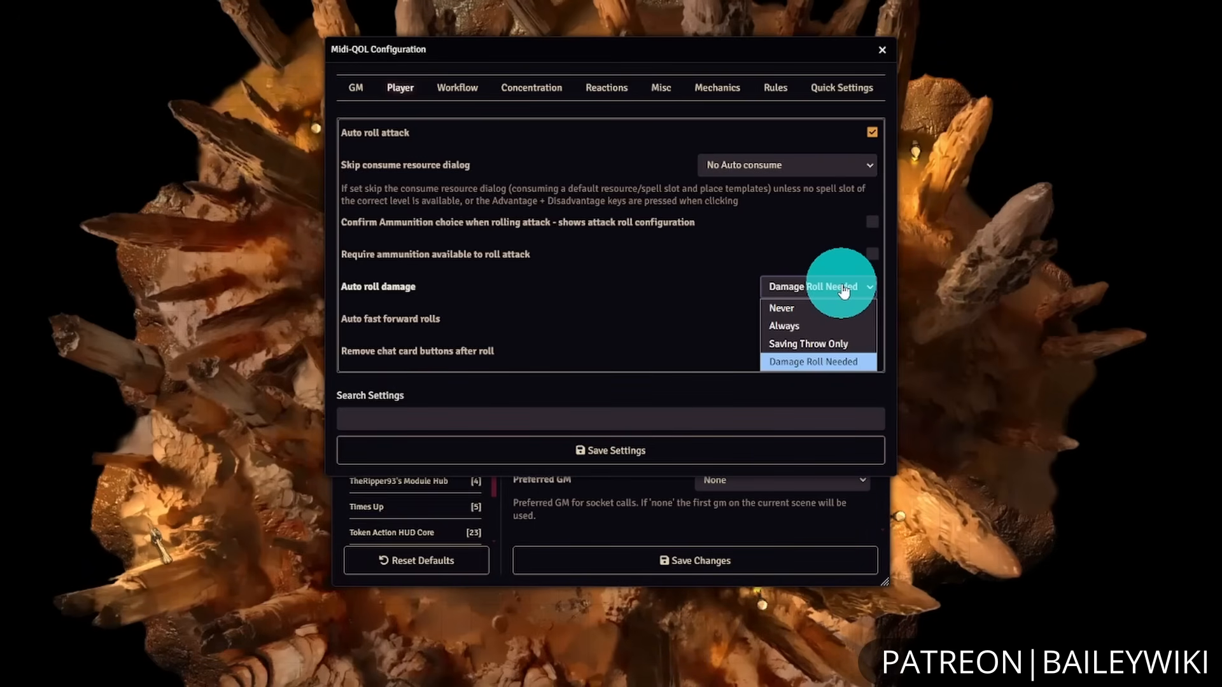
left_click(843, 289)
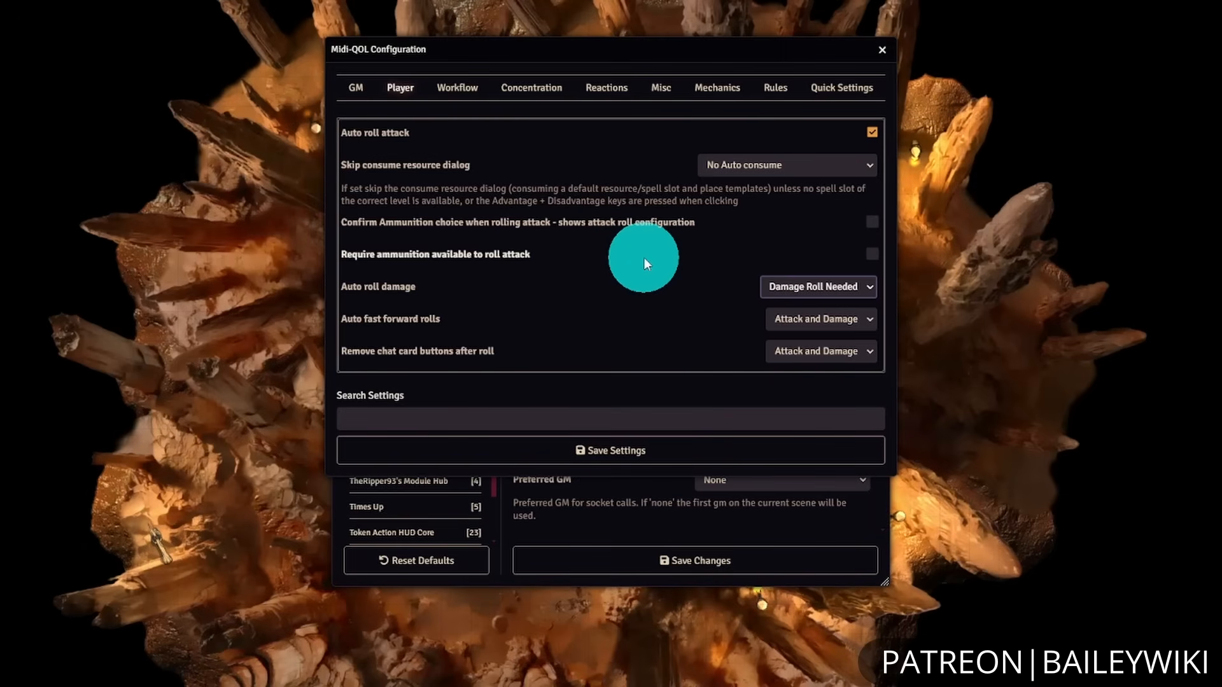
- Examine the Workflow settings and the Auto apply item effects choices, keeping Apply Effects and remove button
left_click(450, 94)
scroll(518, 396, "down", 3)
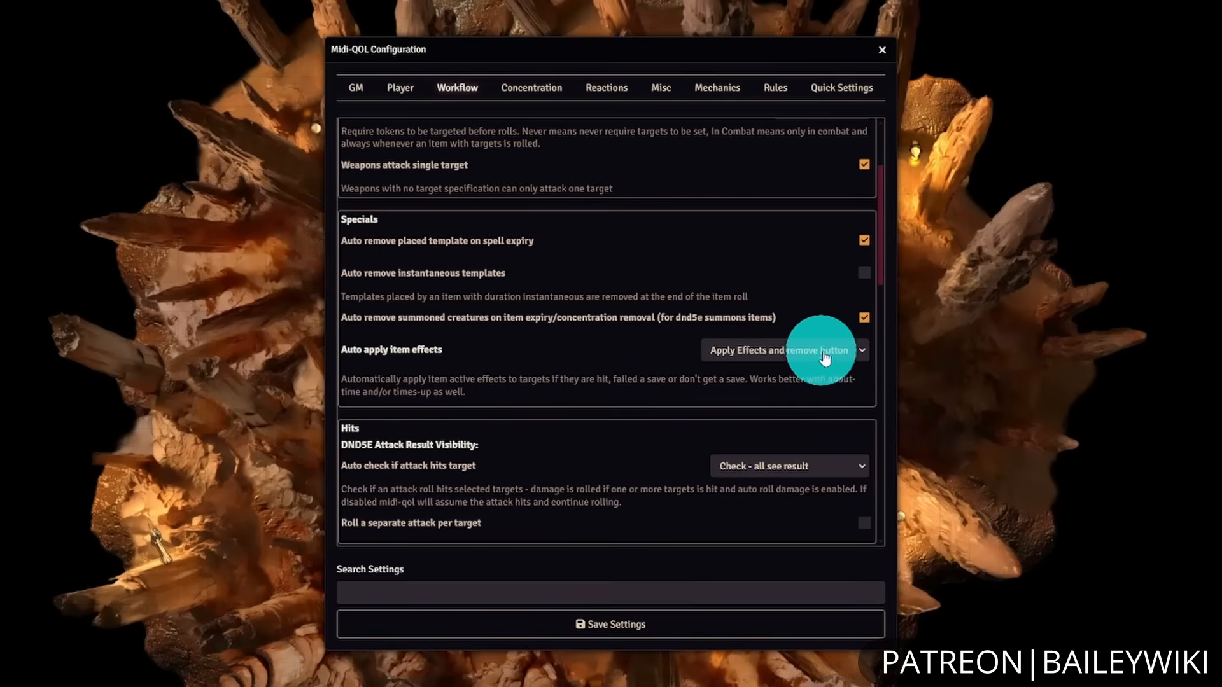
left_click(859, 352)
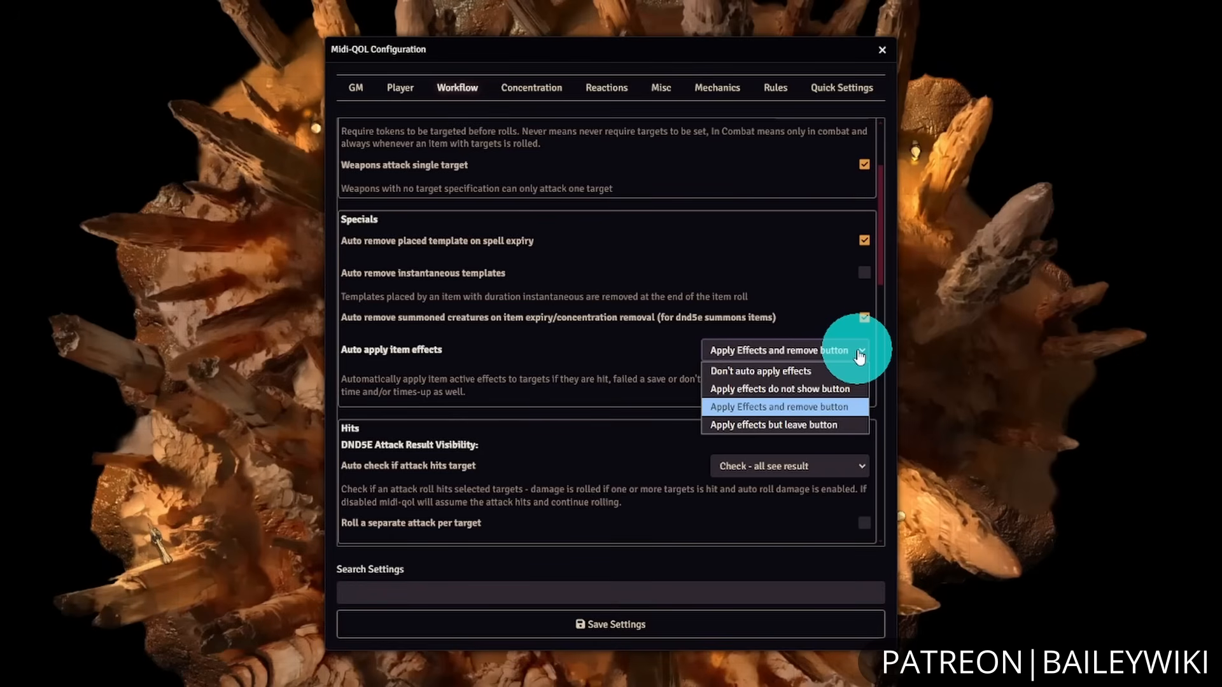
left_click(844, 411)
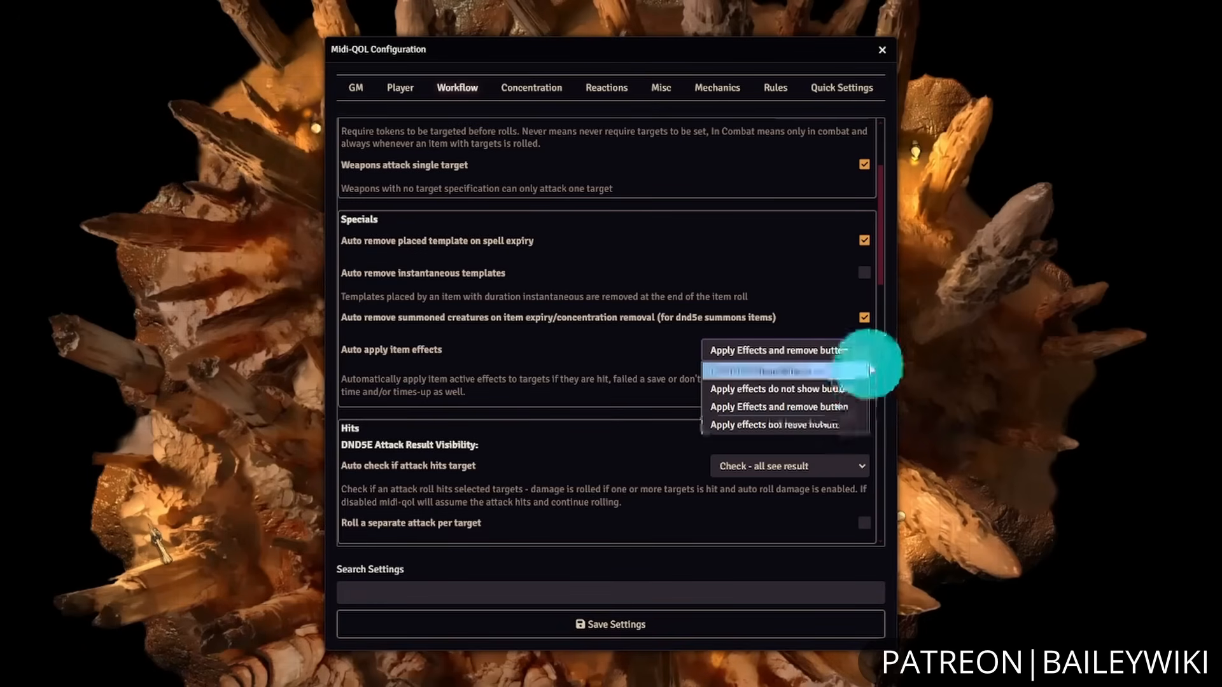
left_click(866, 359)
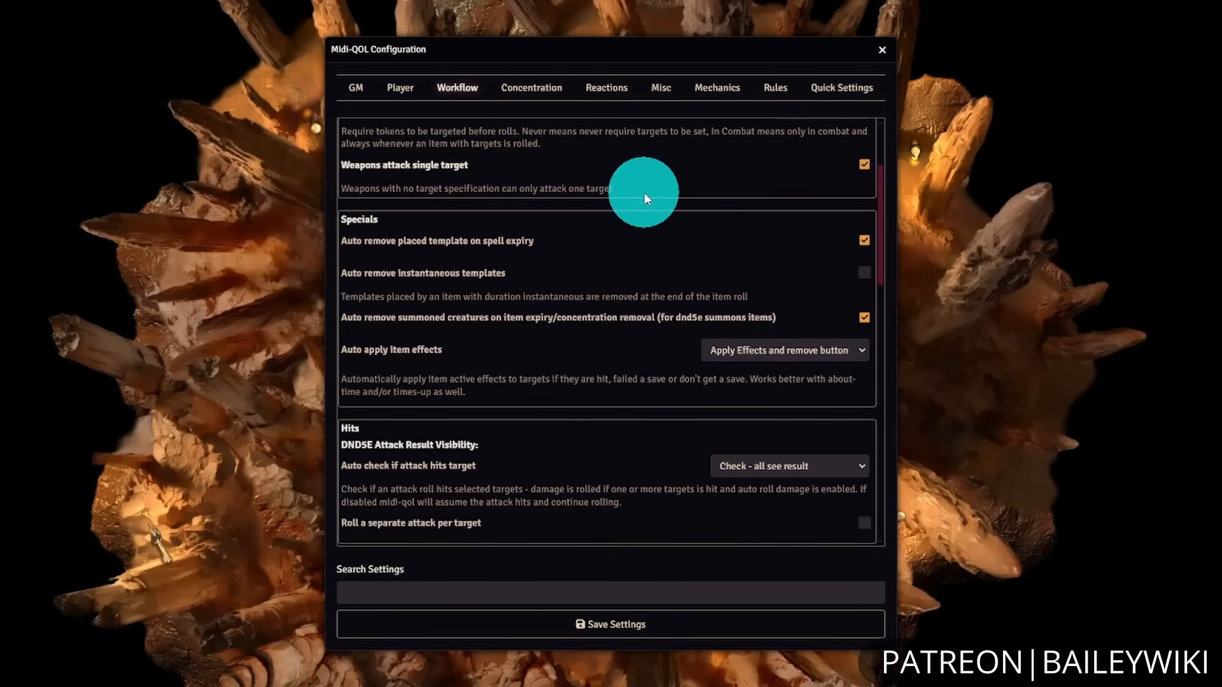
- Review the Concentration, Reactions and Misc settings of Midi QOL
left_click(528, 87)
left_click(606, 88)
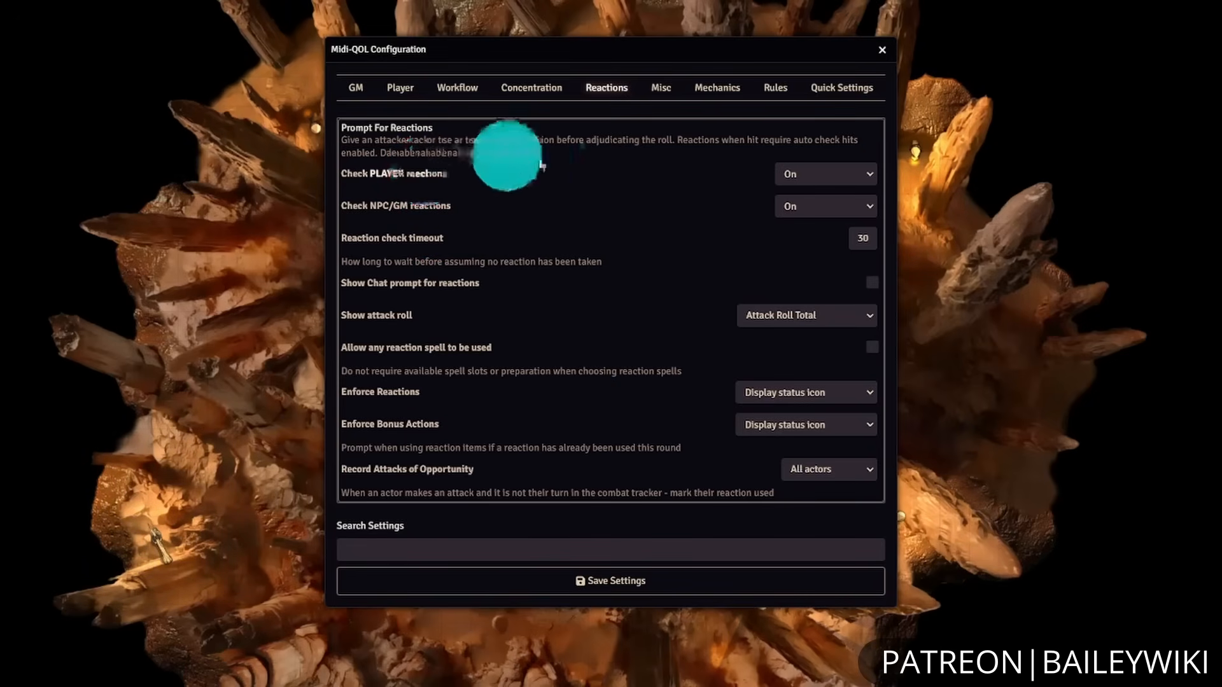
left_click(661, 89)
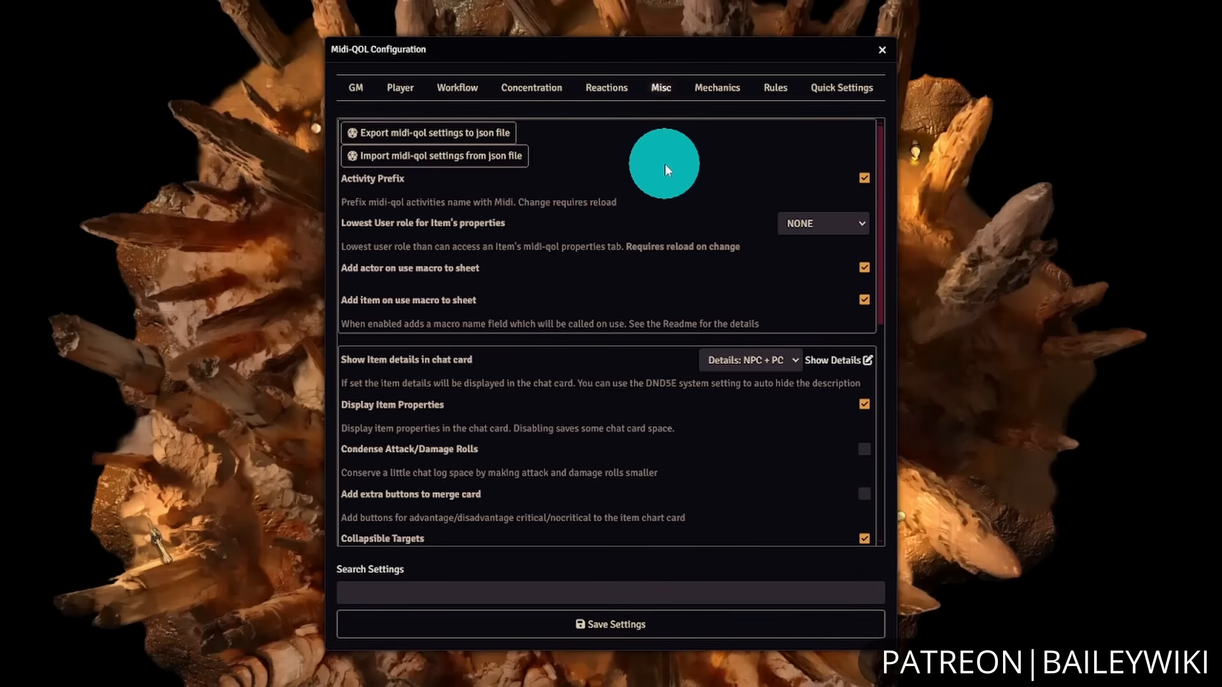
- In the Mechanics settings, set both Calculate Cover and Walls block ranged attacks to Levels Auto Cover
left_click(734, 99)
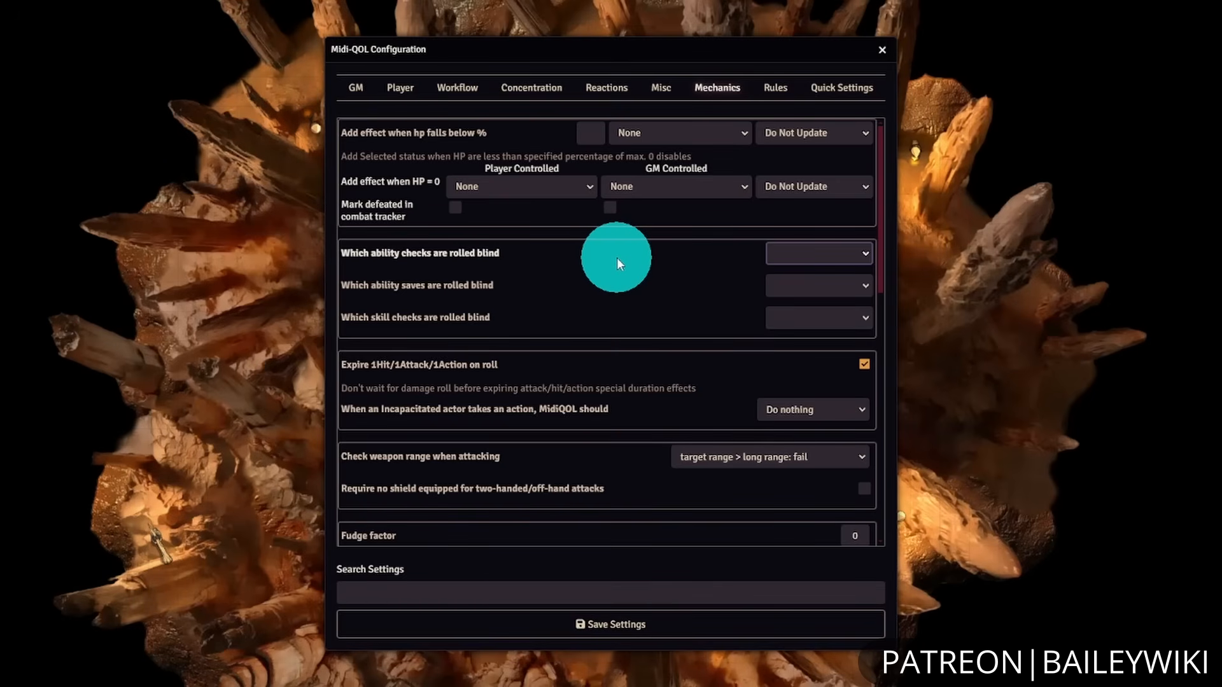
scroll(620, 391, "down", 1)
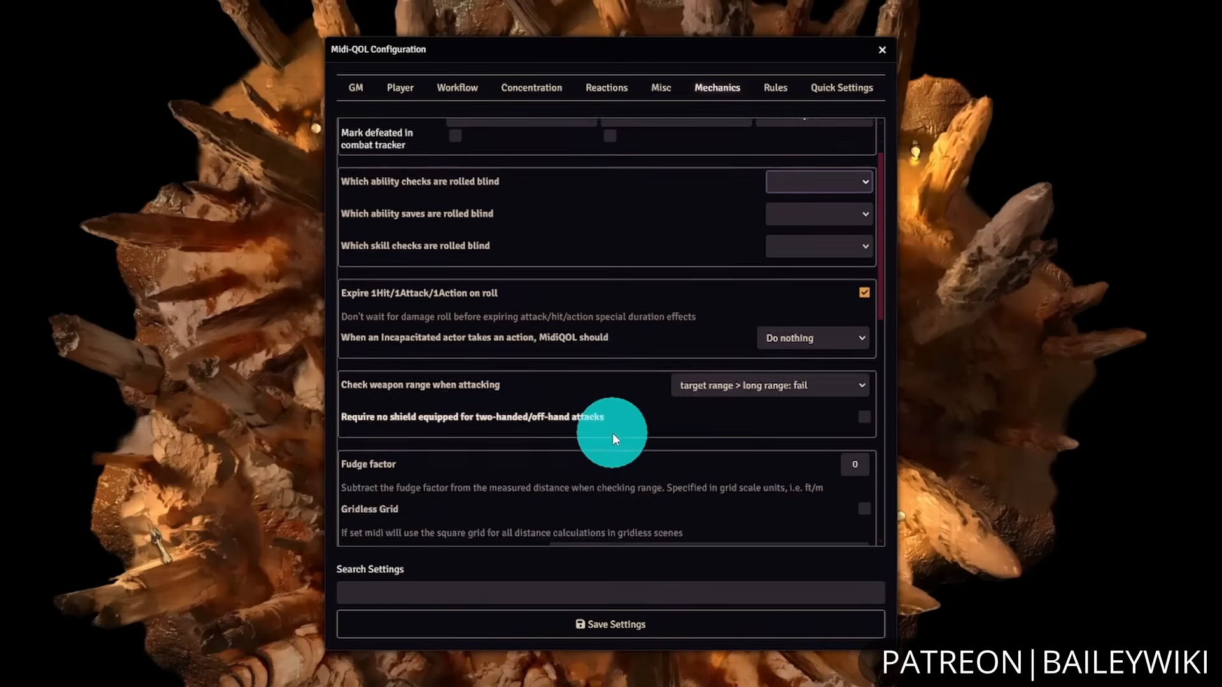
scroll(612, 433, "down", 1)
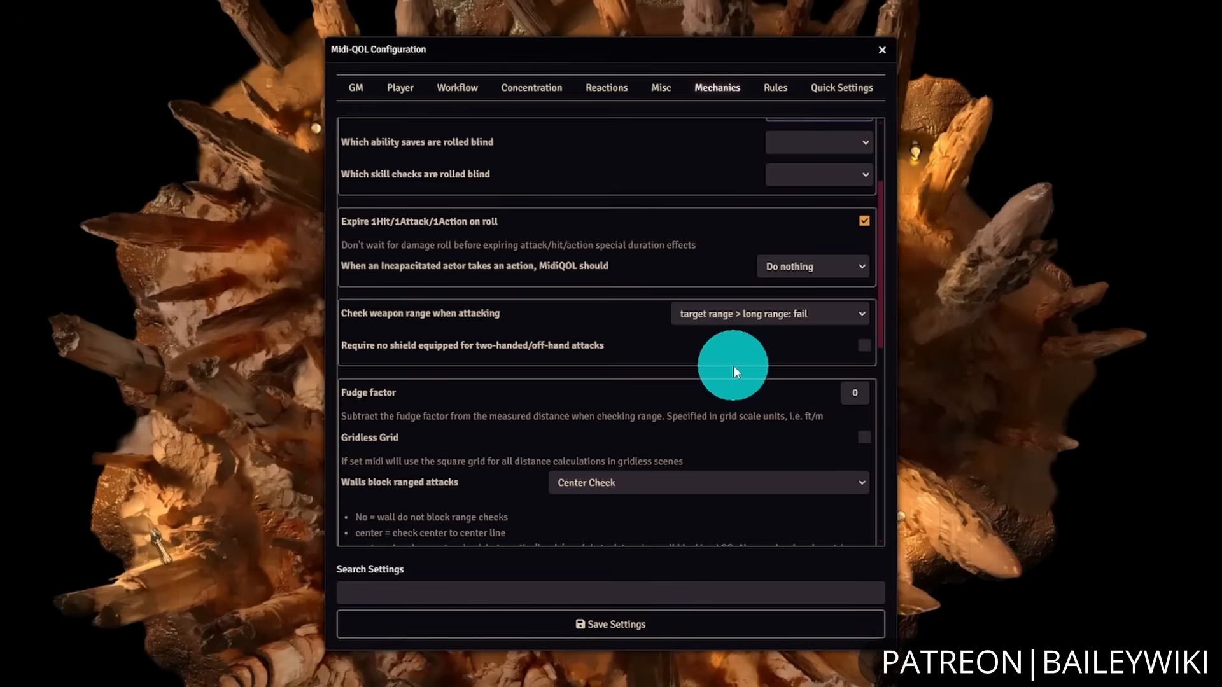
scroll(733, 365, "down", 1)
scroll(734, 365, "down", 3)
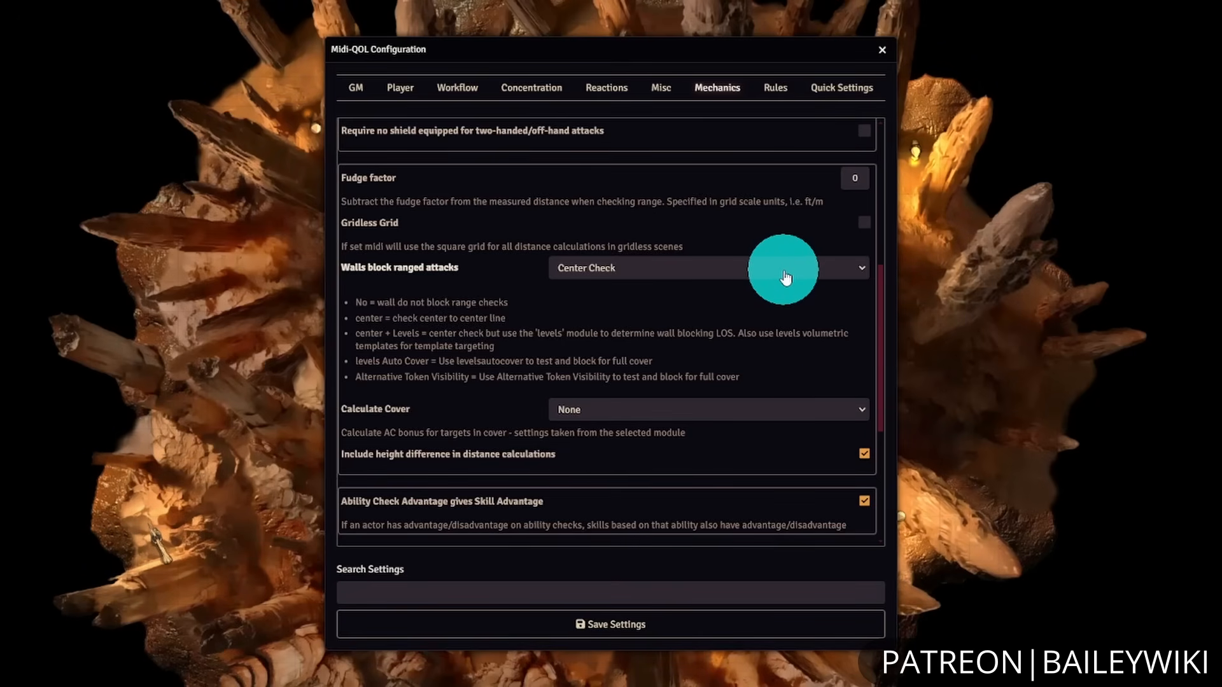
left_click(683, 414)
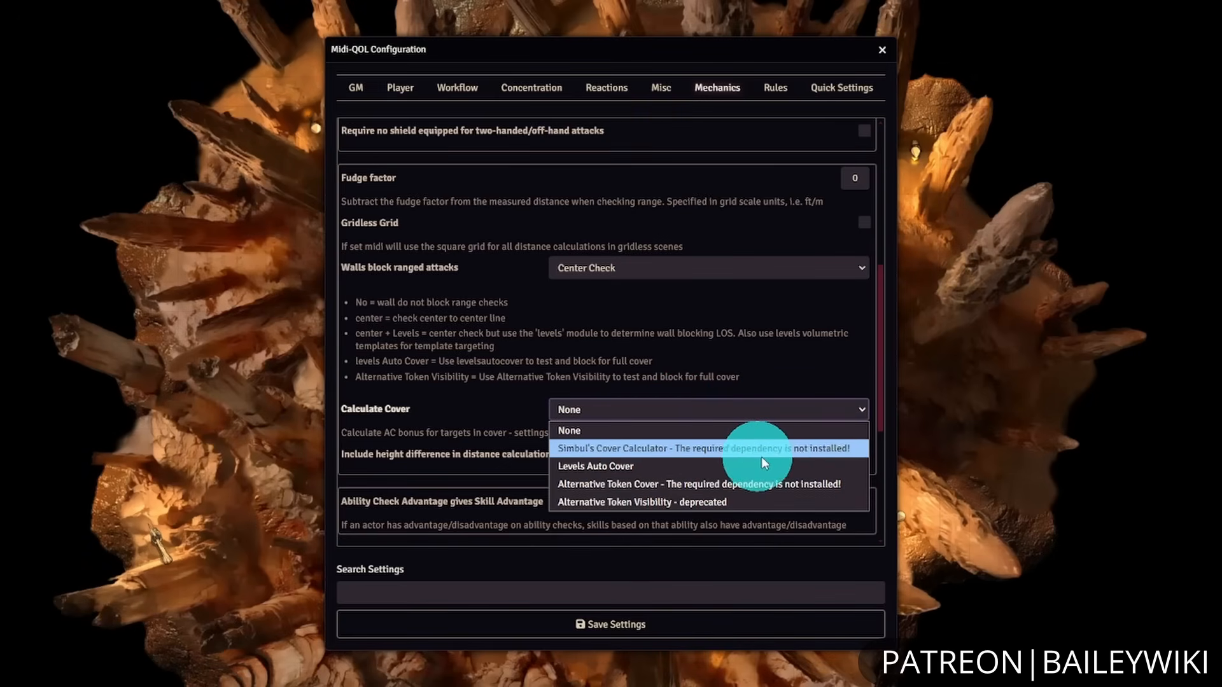
left_click(837, 469)
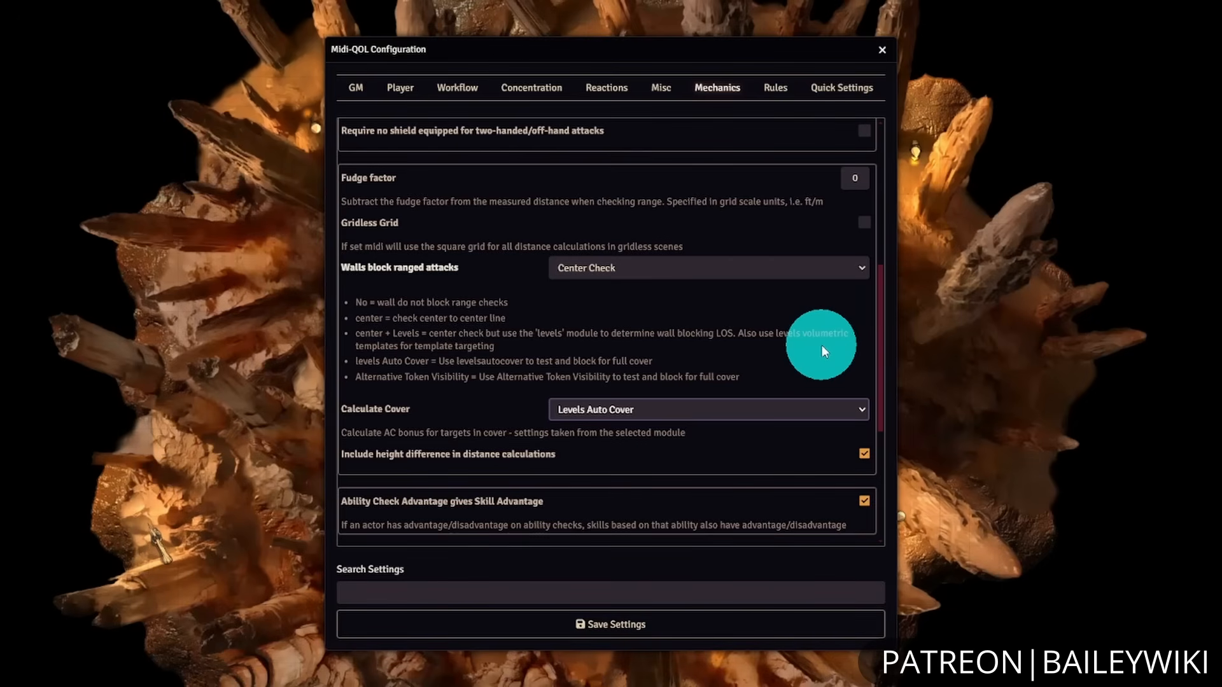
left_click(788, 352)
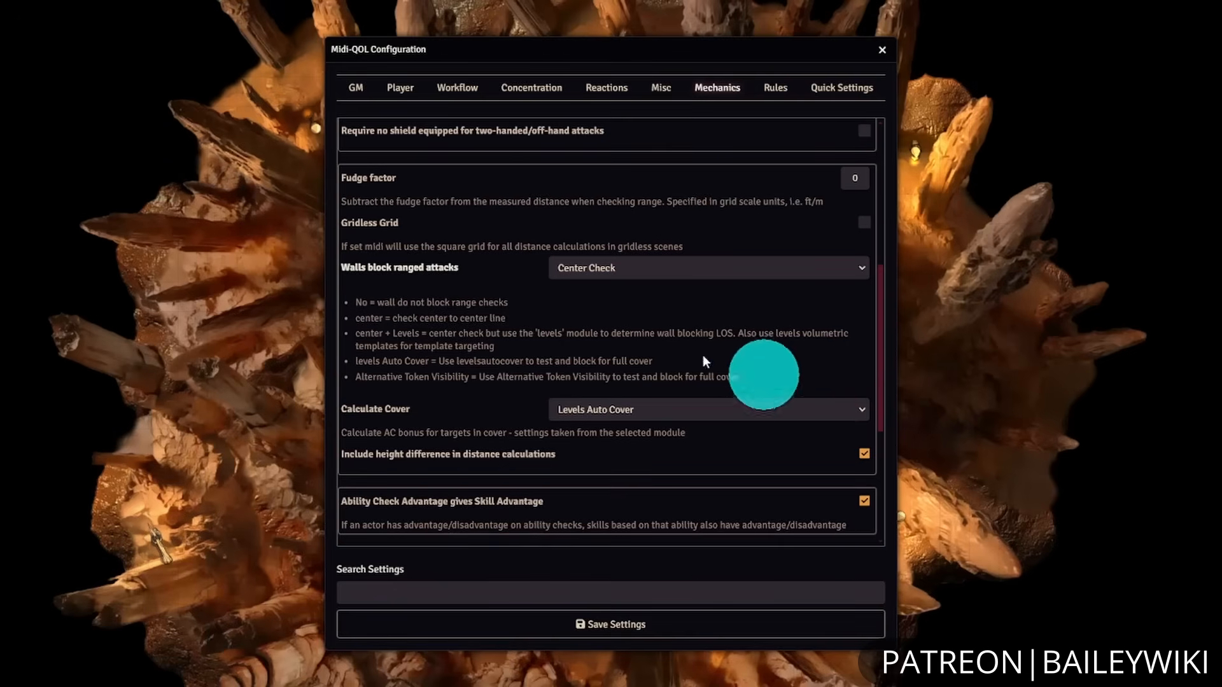
left_click(743, 272)
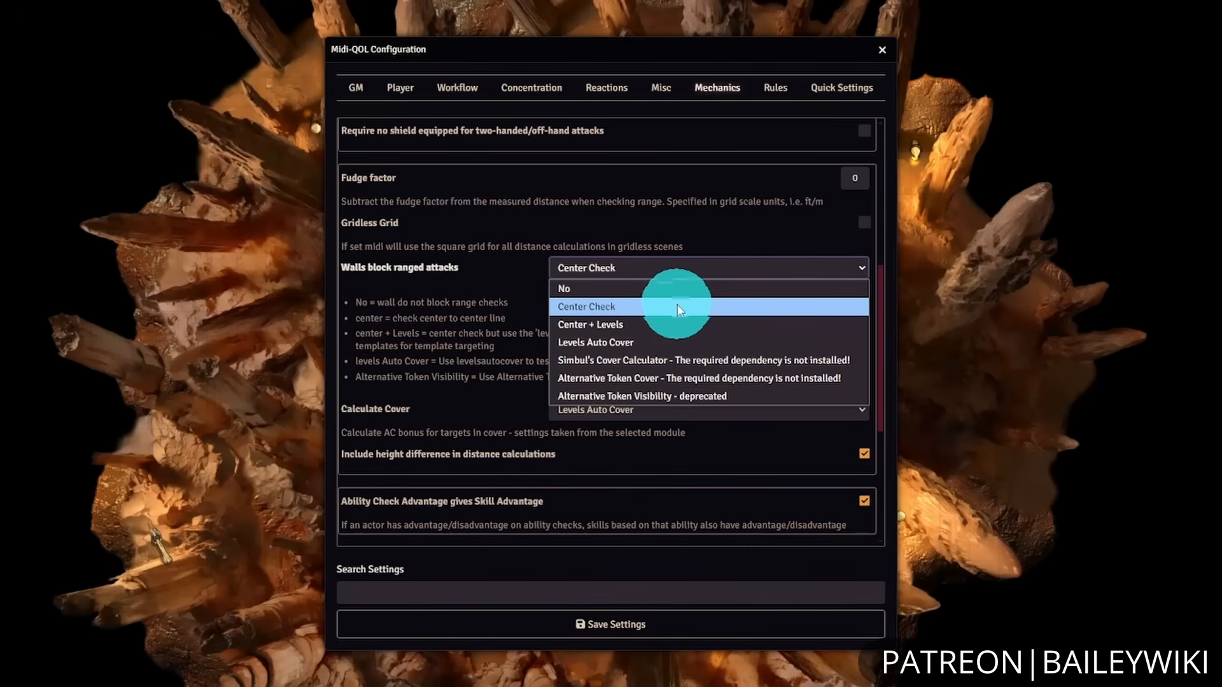
left_click(690, 342)
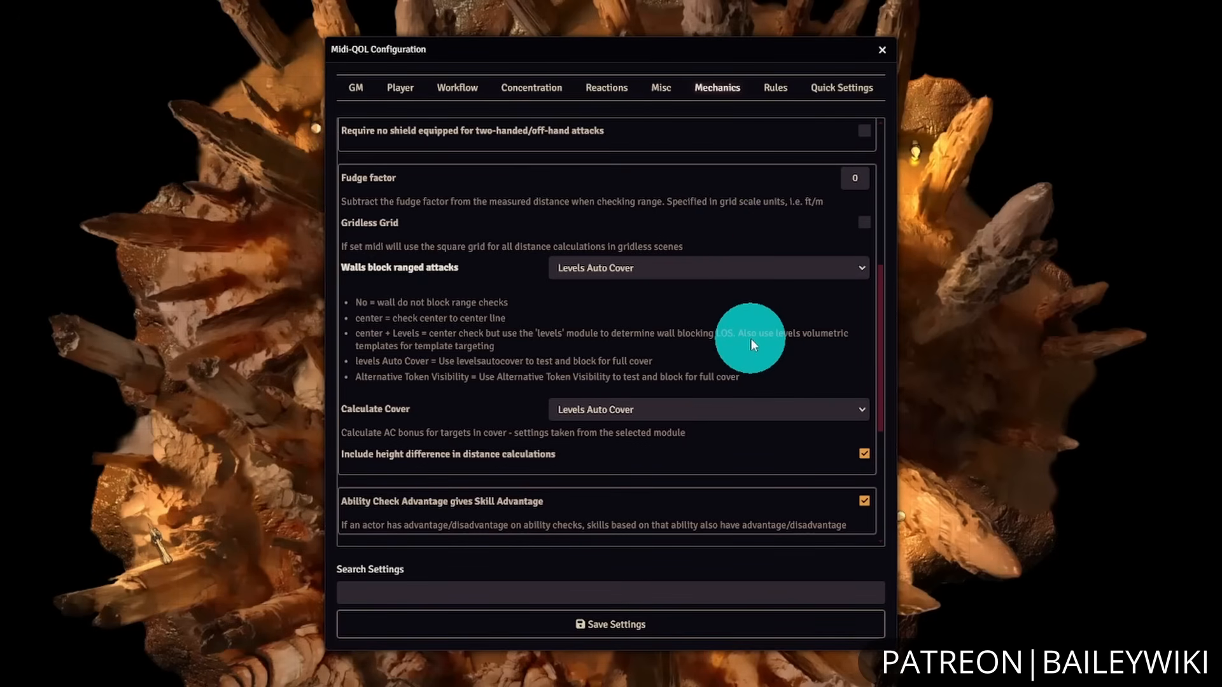
- Review the remaining Mechanics options and the optional game rules and house rules in the Rules settings
scroll(750, 339, "down", 5)
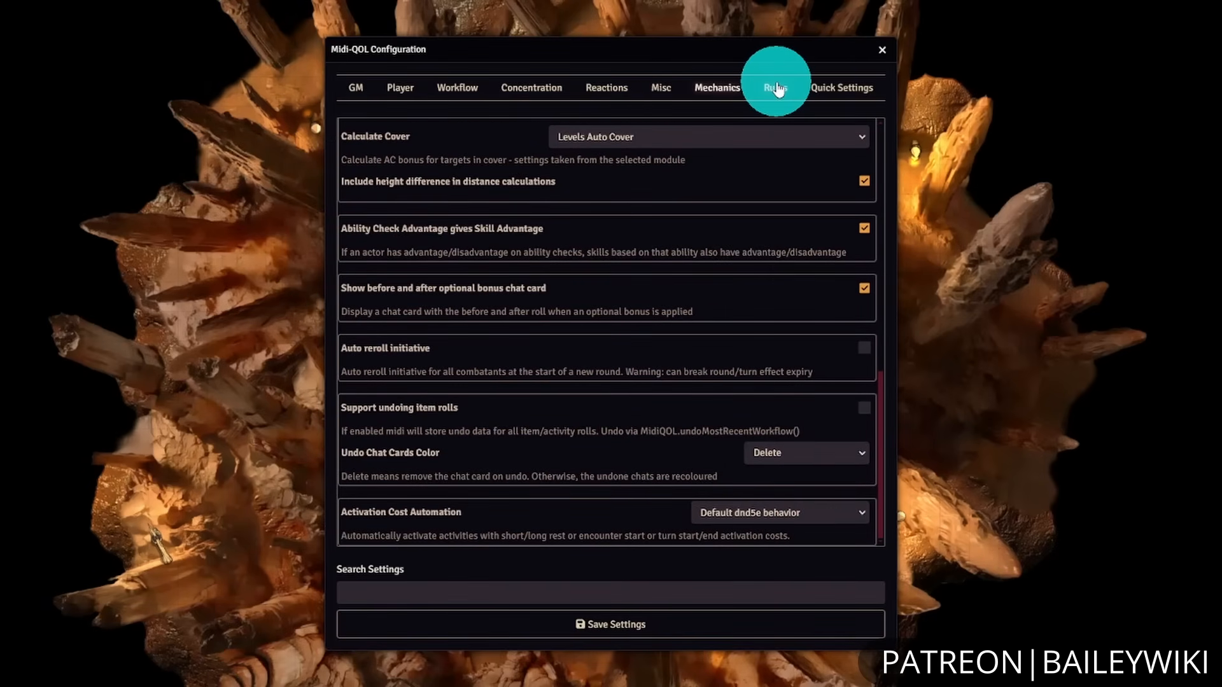
left_click(776, 88)
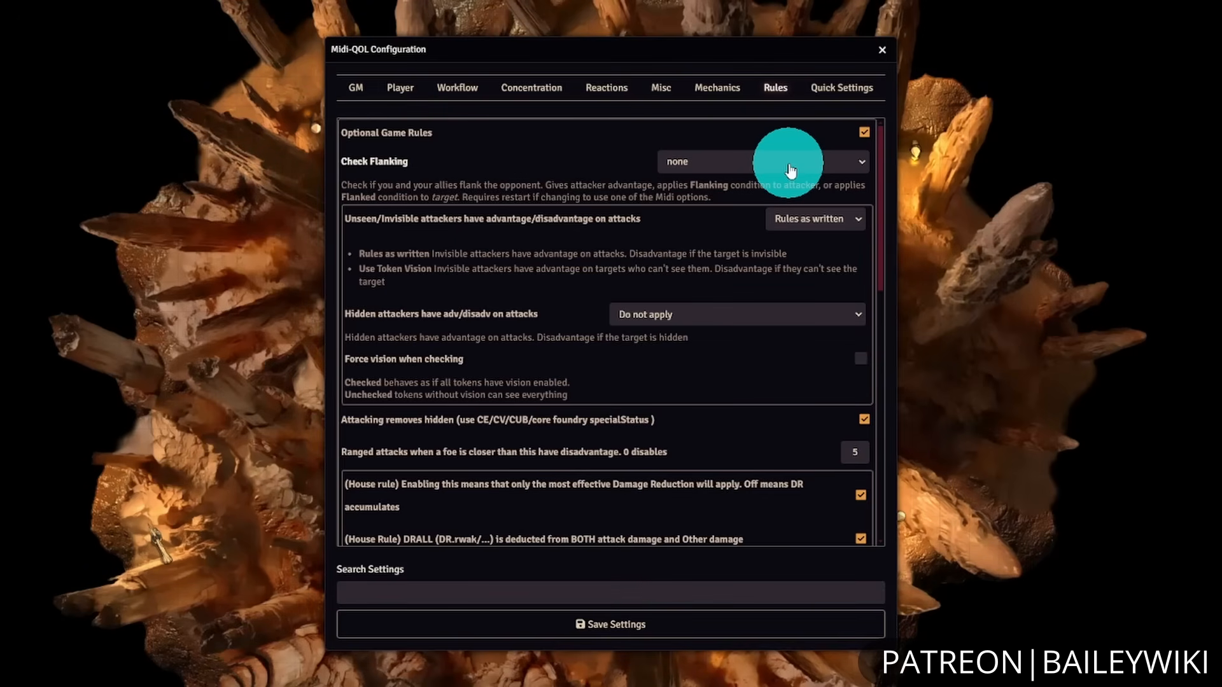
scroll(613, 281, "down", 3)
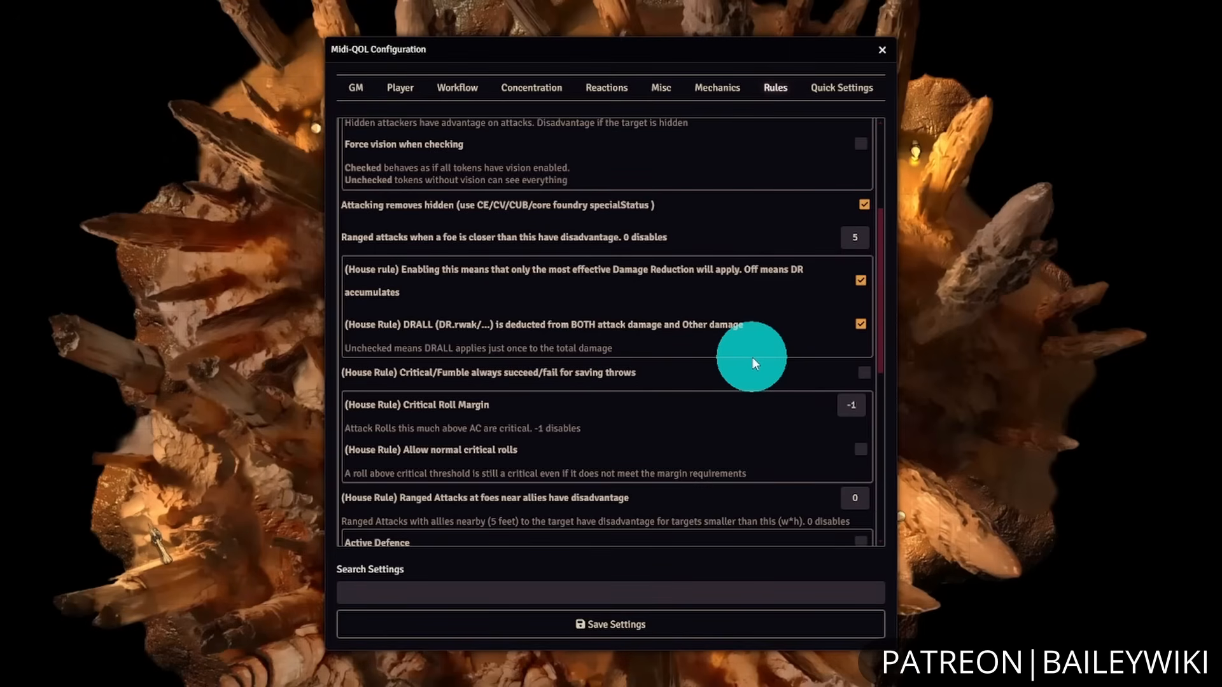
scroll(752, 363, "down", 2)
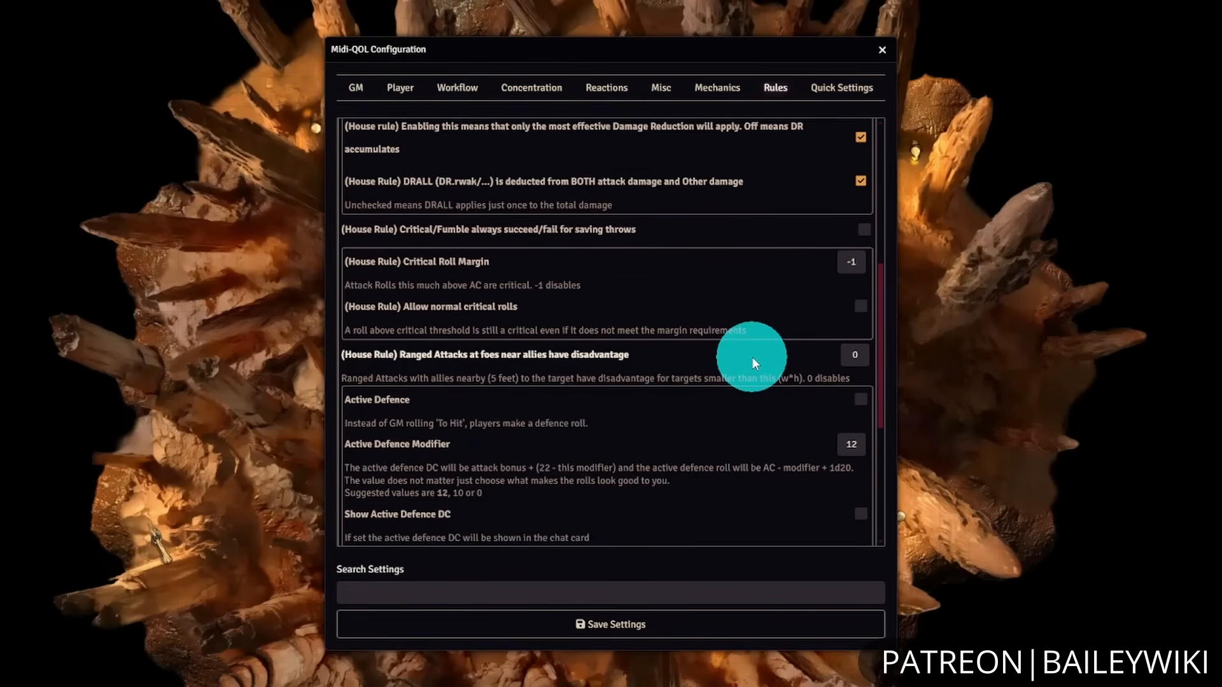
scroll(756, 413, "down", 1)
scroll(755, 412, "down", 4)
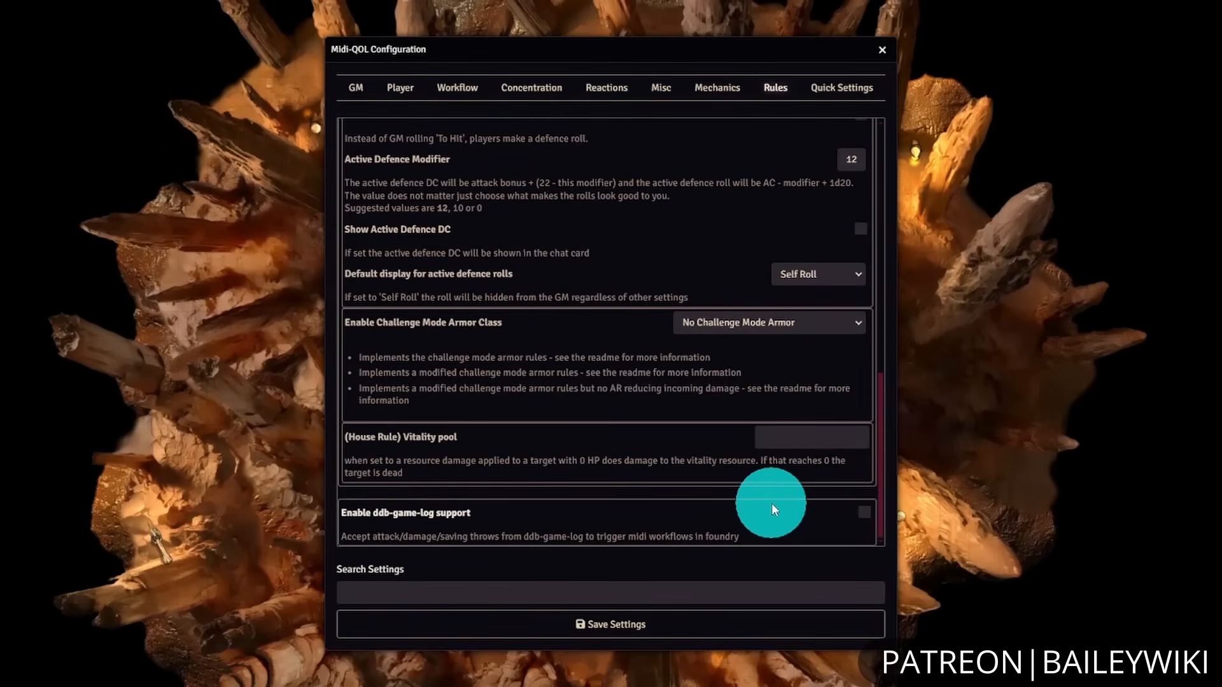
- Leave the Midi QOL configuration and open the Core setup of DDB-Importer: A D&D Beyond Integrator
scroll(772, 502, "up", 10)
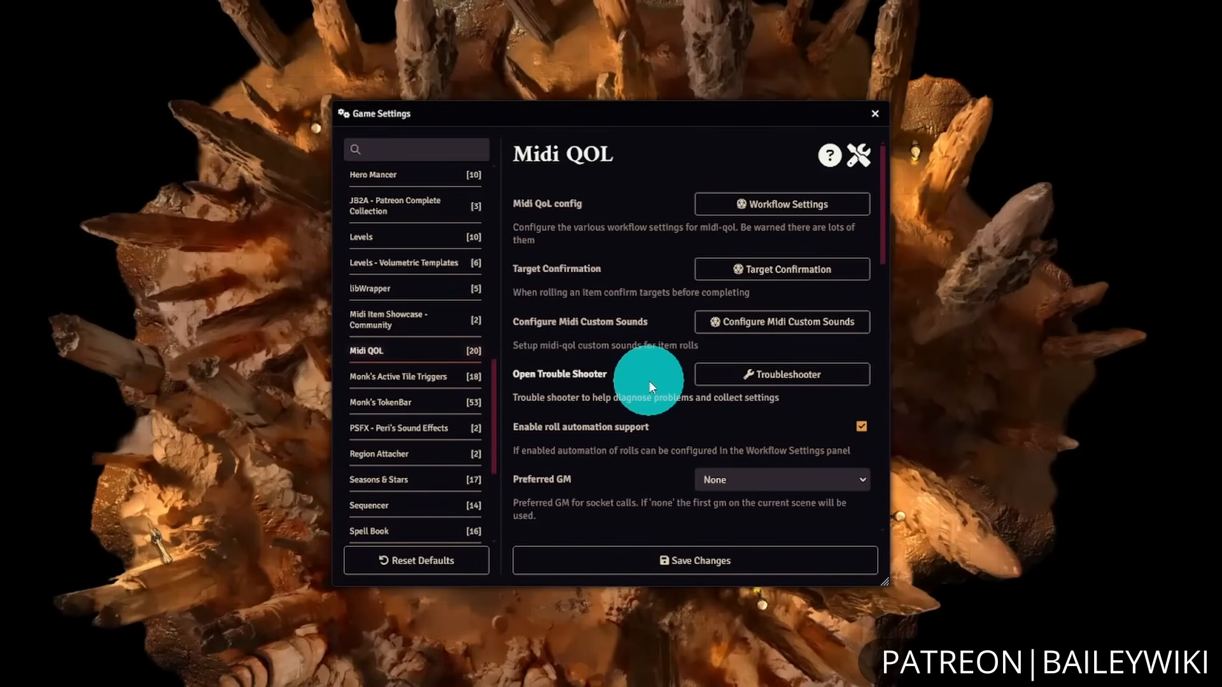
scroll(455, 468, "up", 3)
scroll(446, 445, "up", 3)
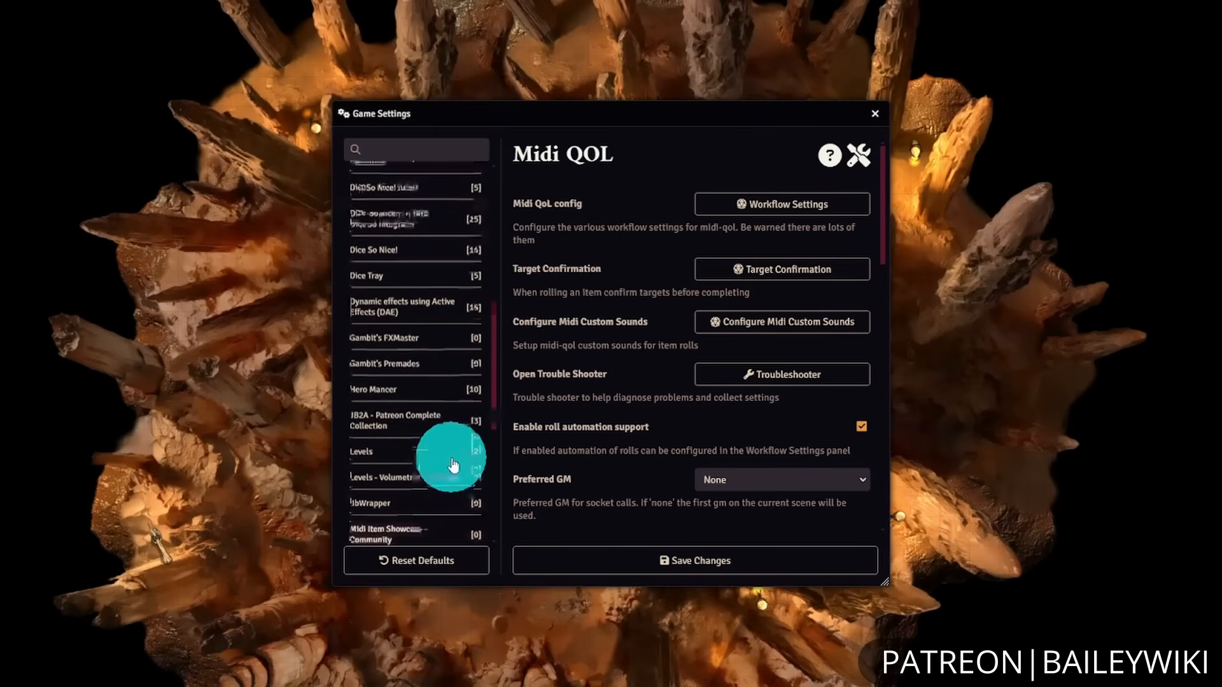
left_click(458, 294)
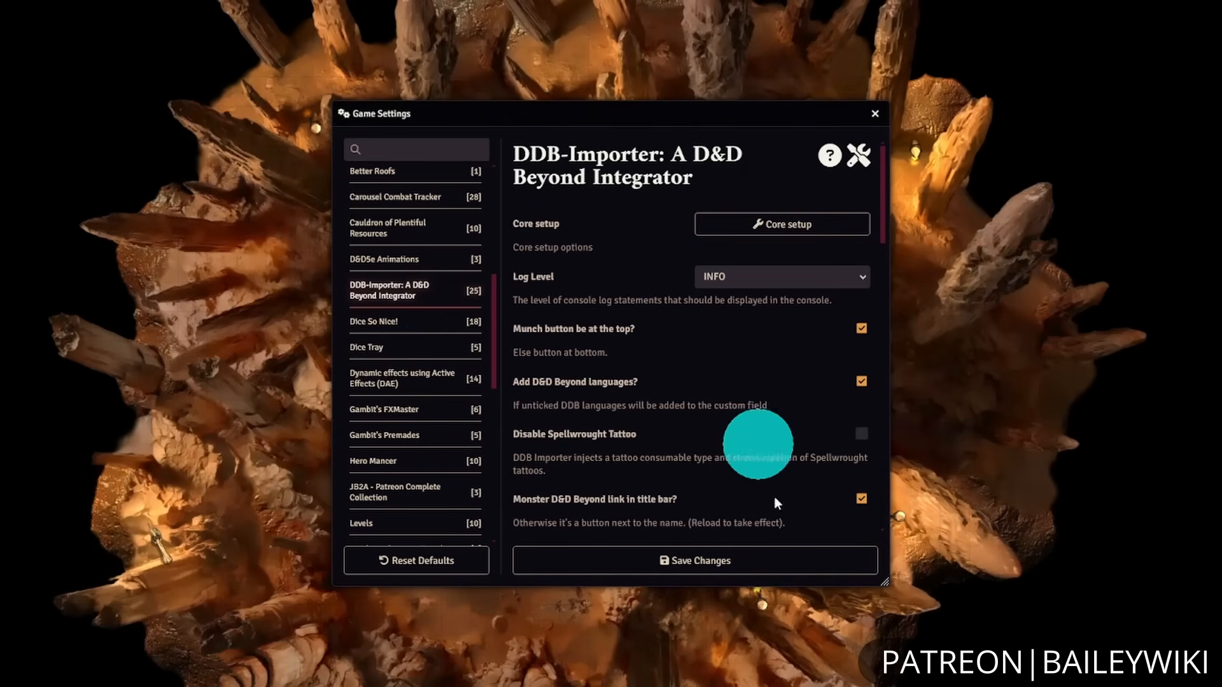
left_click(798, 228)
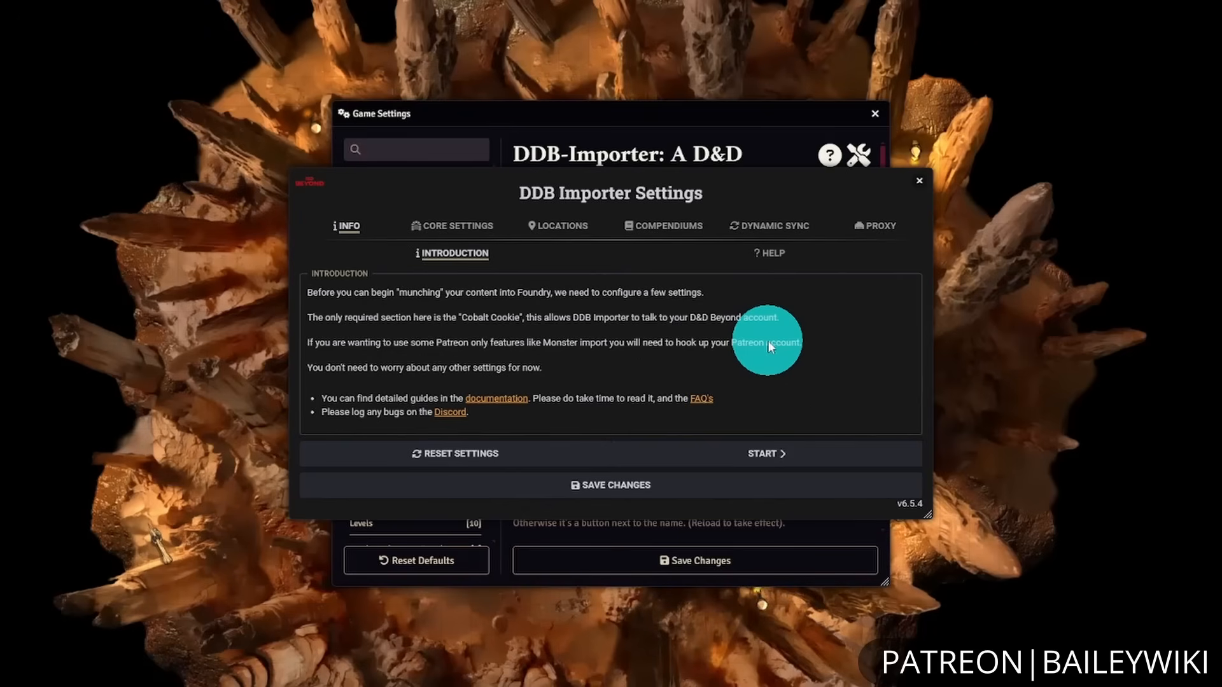
- Check the Cobalt Cookie in the importer's core settings and link the Patreon account, leaving the campaign unset
left_click(769, 454)
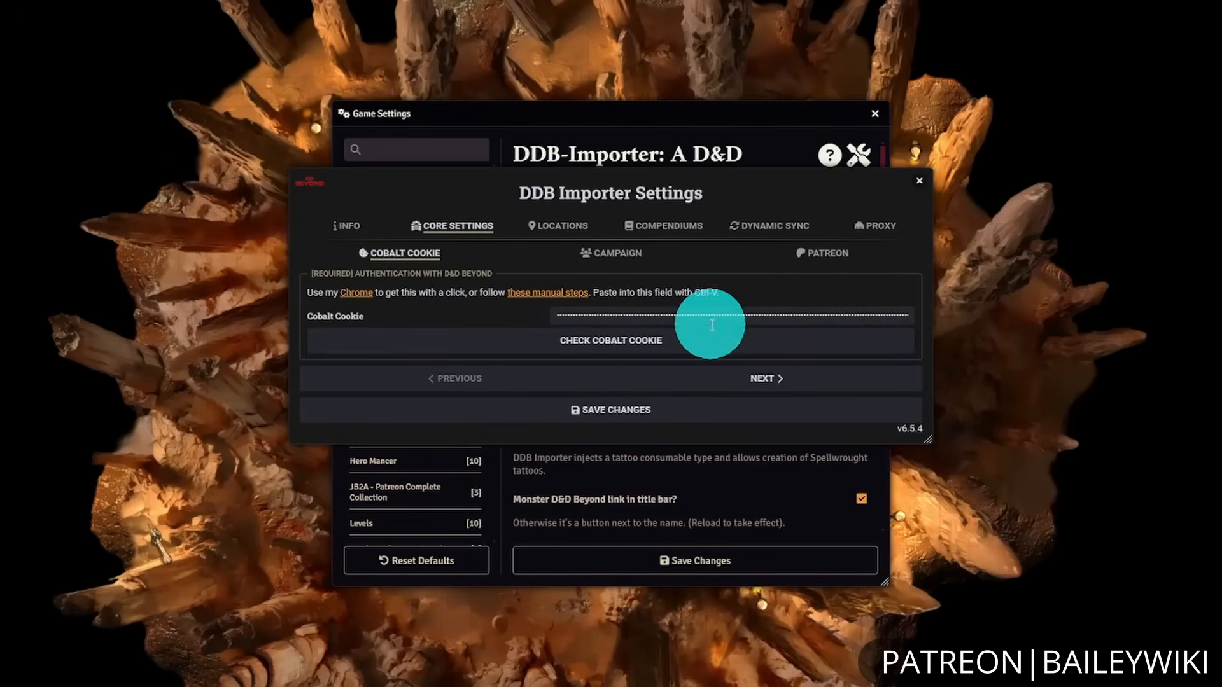
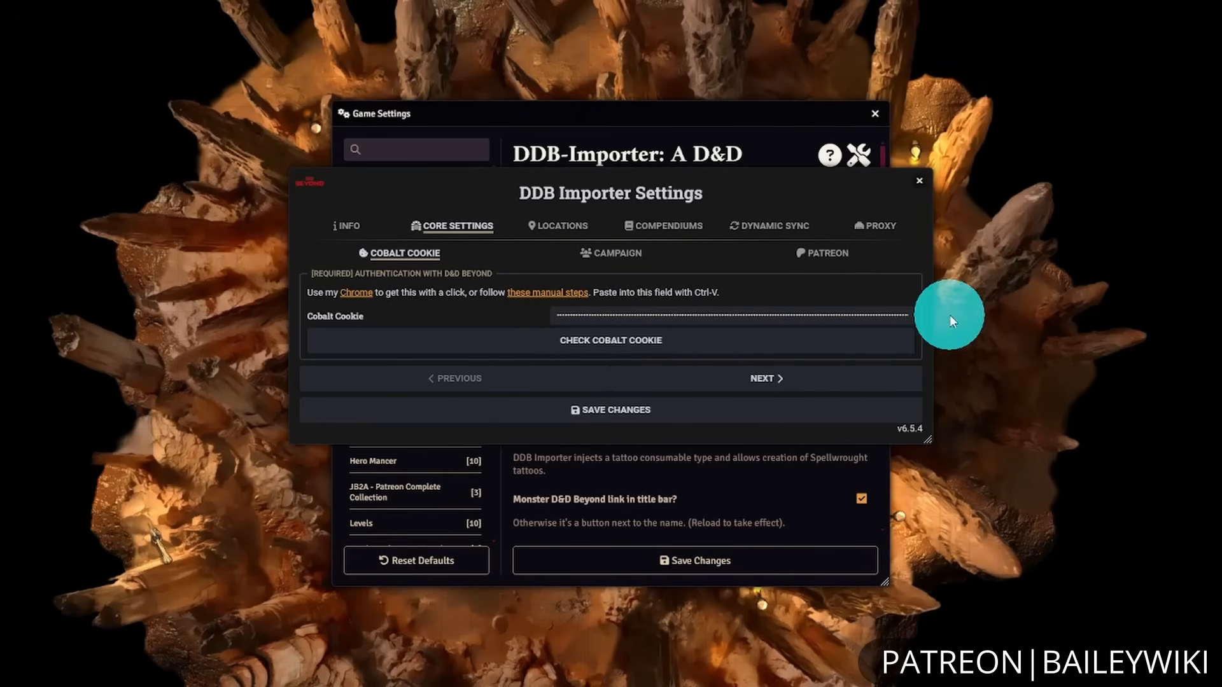
left_click(826, 333)
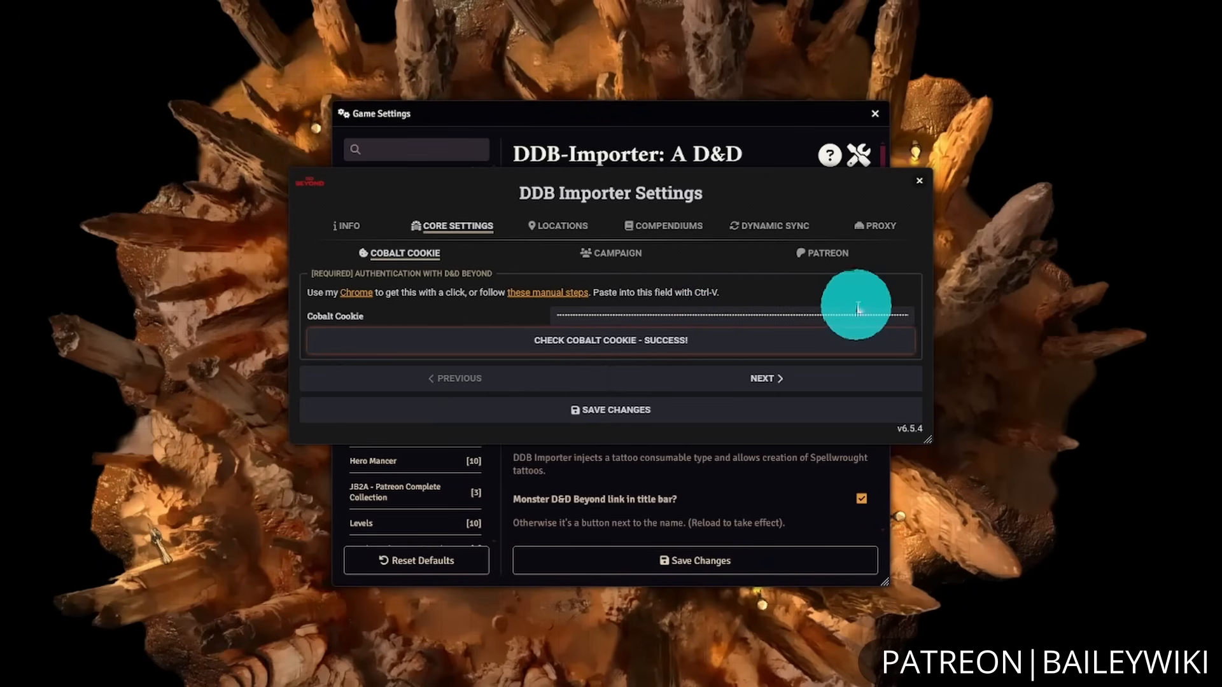
left_click(776, 378)
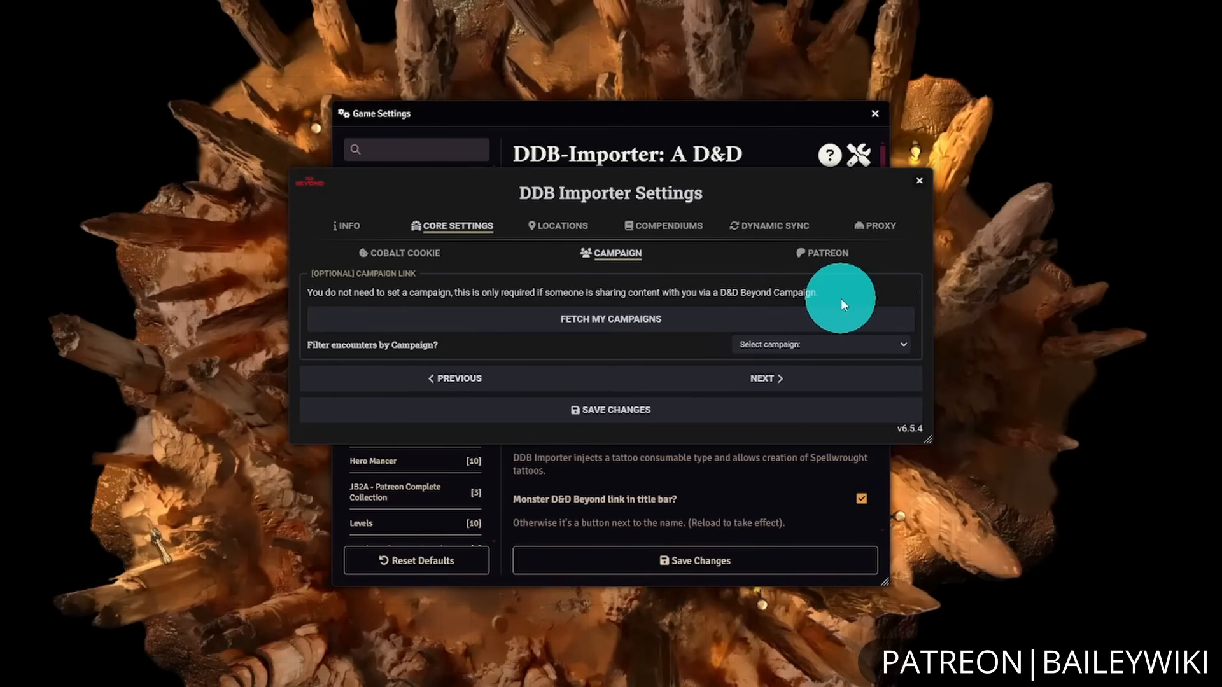
left_click(815, 387)
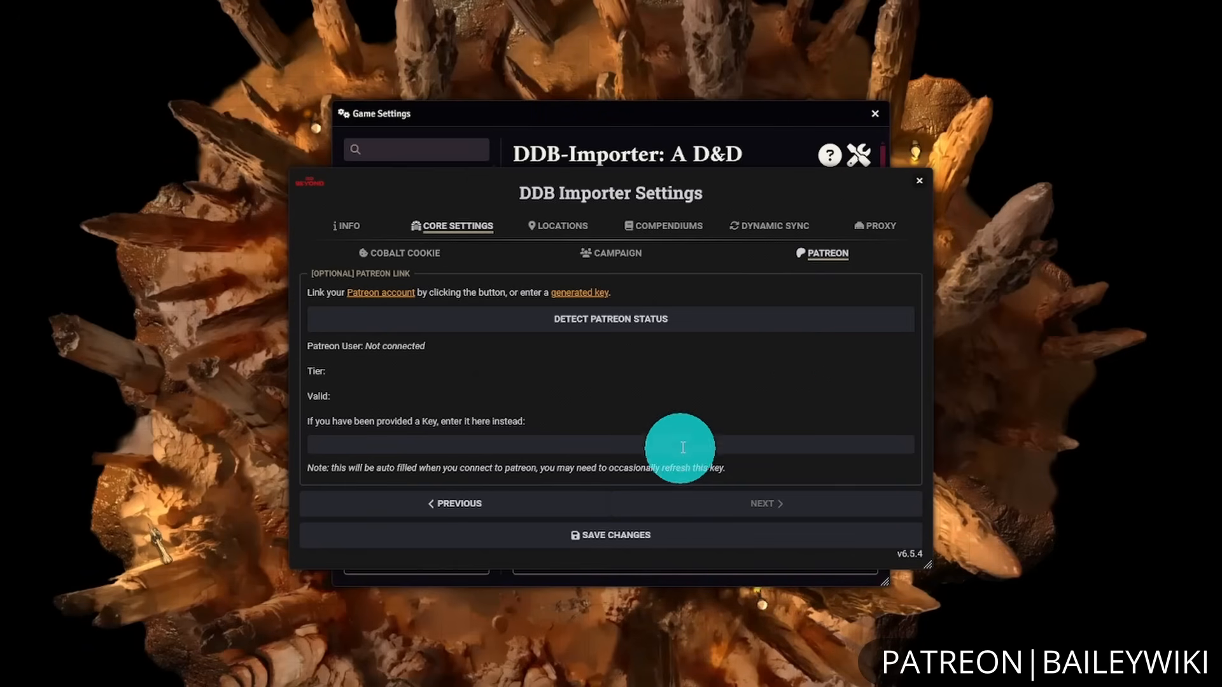
left_click(638, 331)
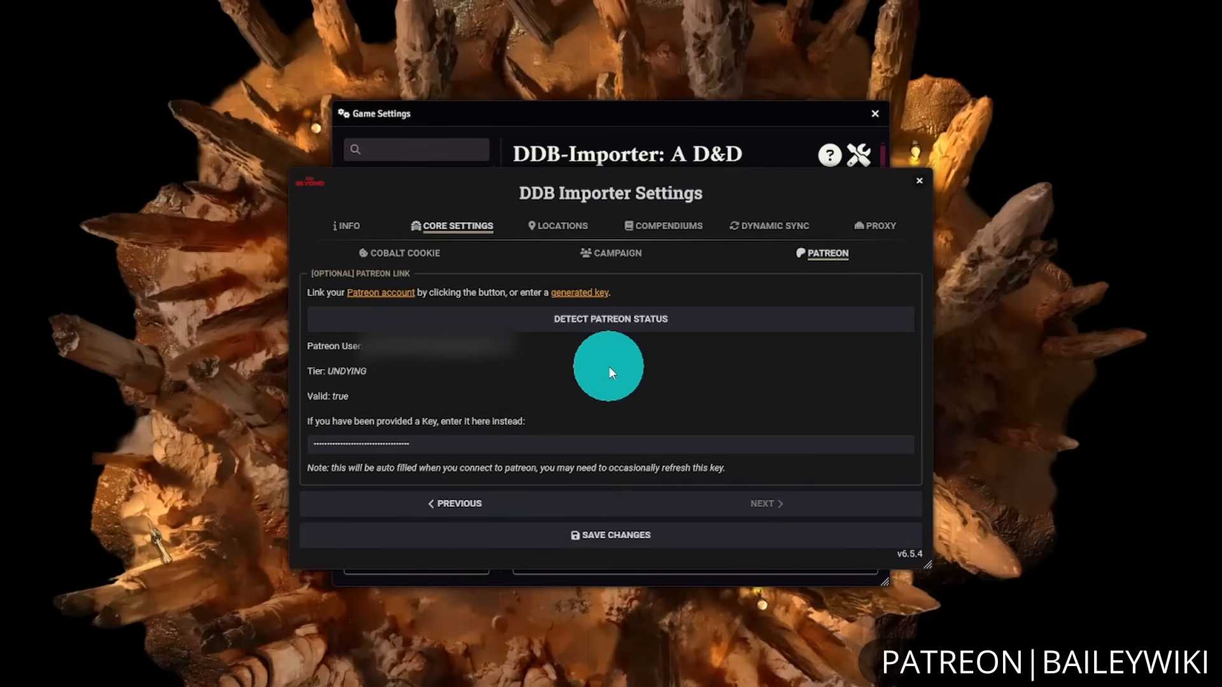
- Review the importer's Locations, Compendiums, Dynamic Sync and Proxy settings and save the DDB Importer configuration
left_click(551, 227)
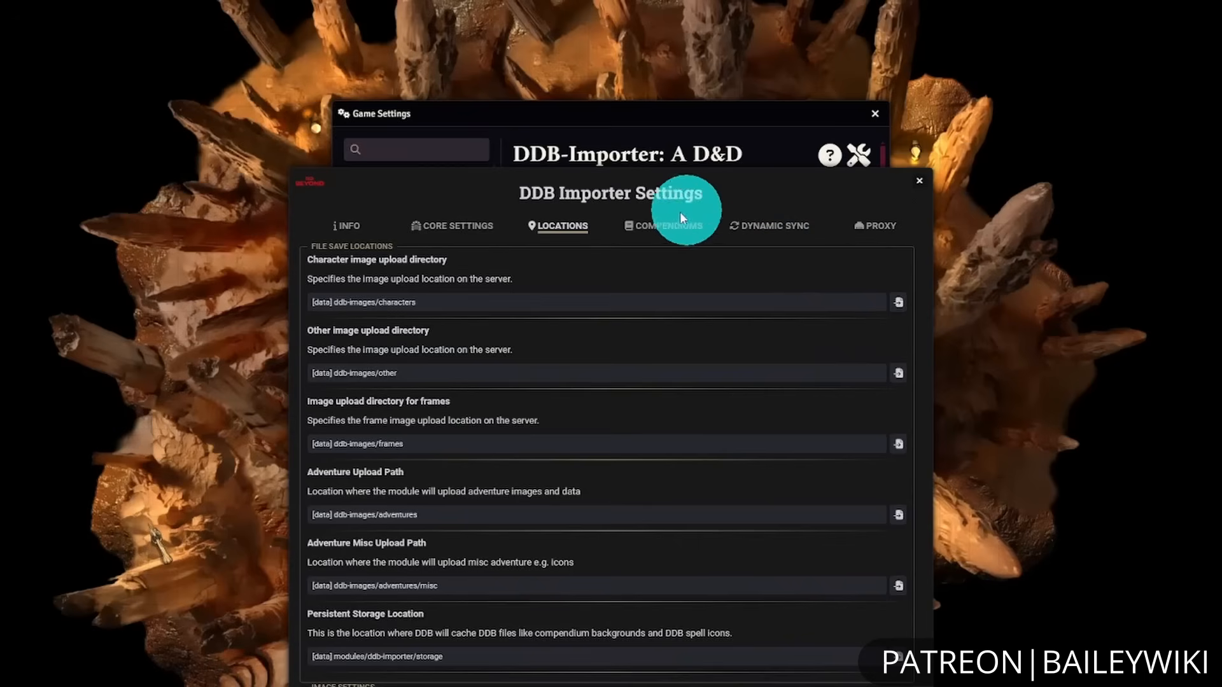
left_click(665, 225)
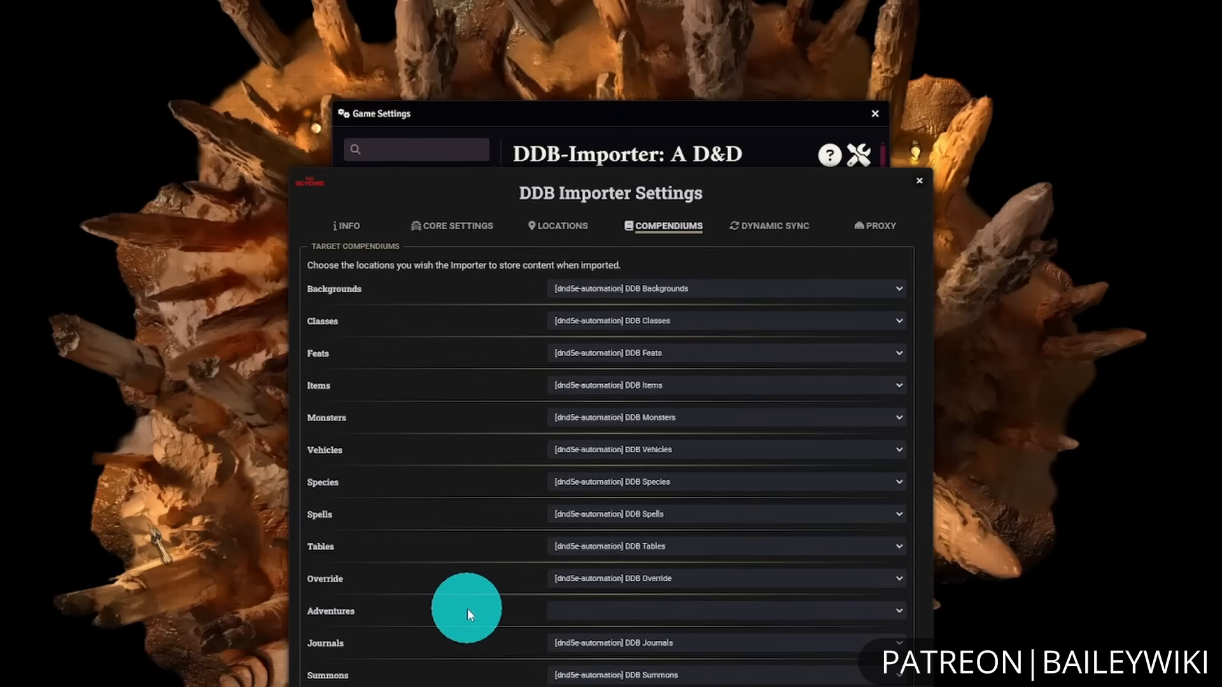
left_click(775, 223)
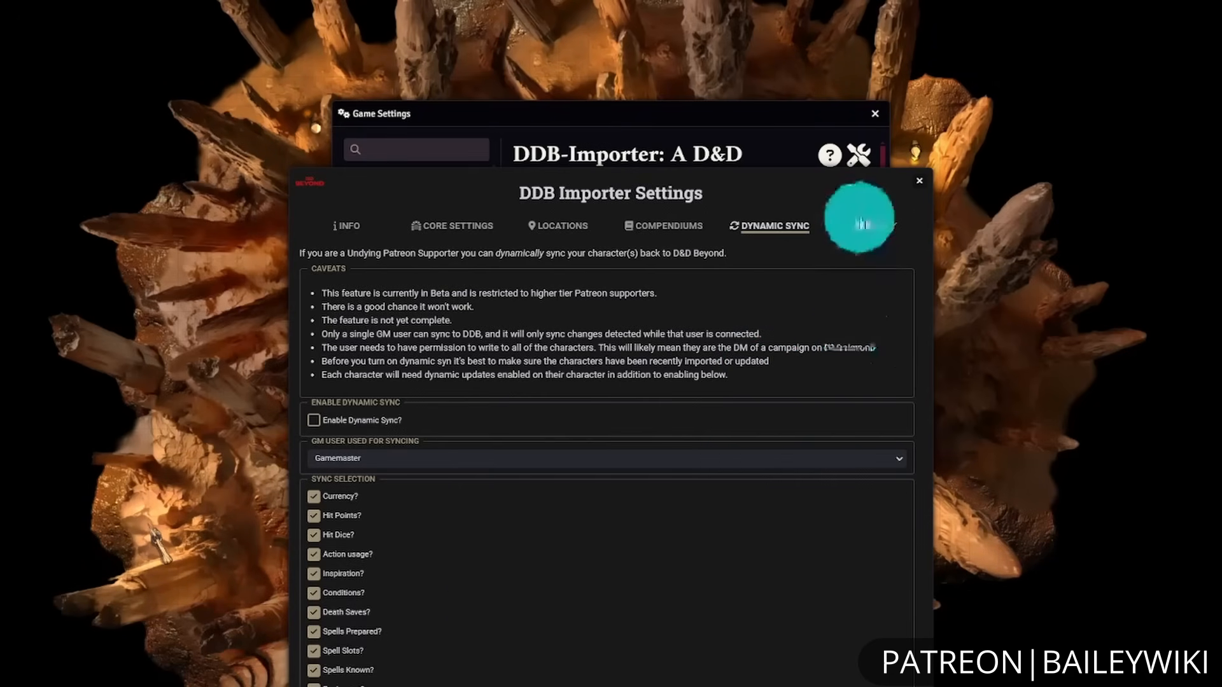
left_click(869, 226)
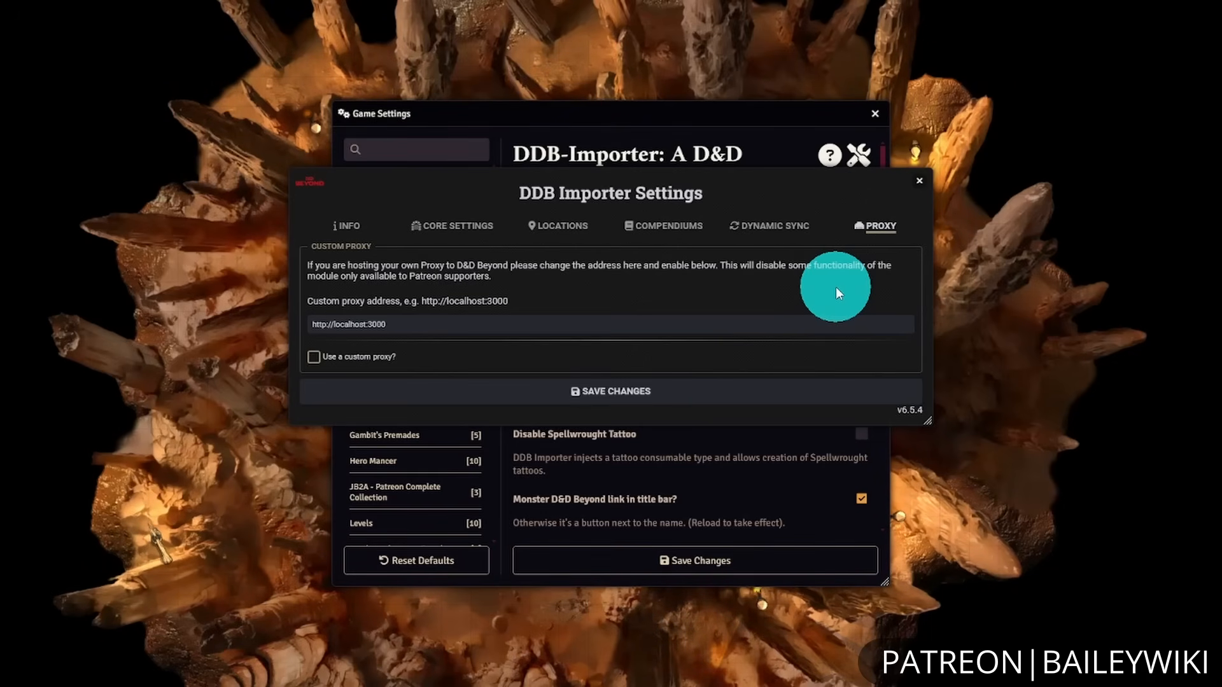
left_click(650, 395)
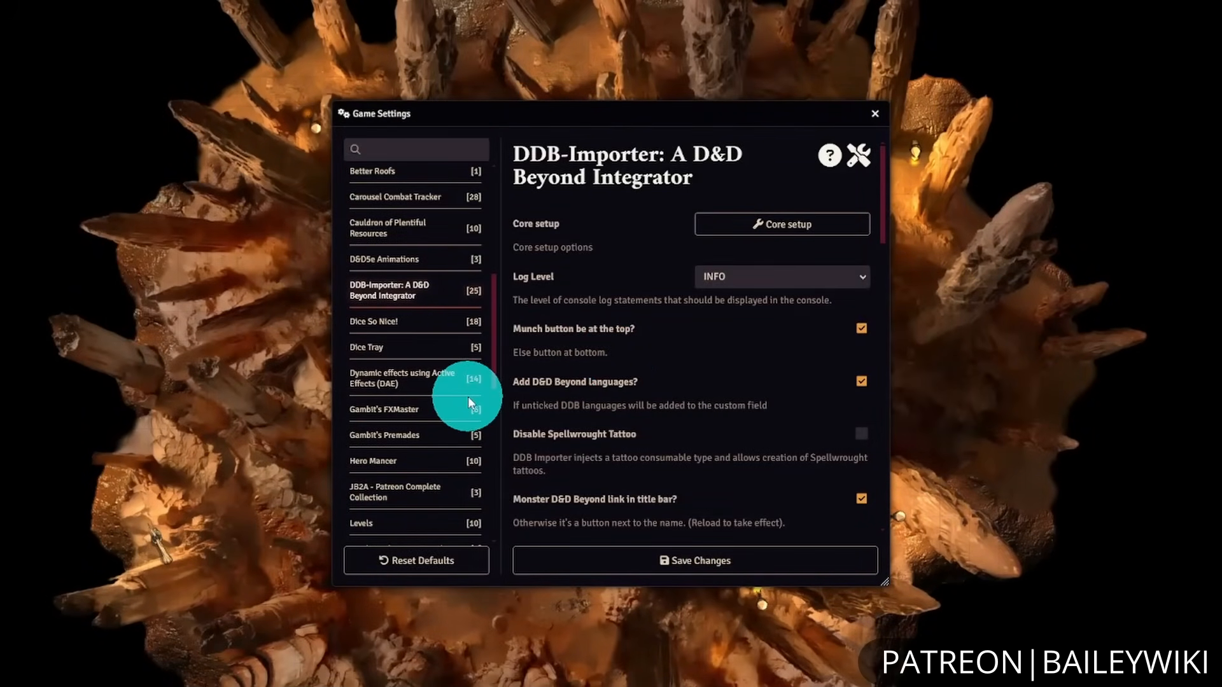
- In the General Settings of Gambit's Premades, enable Hide Templates, look at the Identify Restrictions option and save
scroll(456, 363, "down", 1)
left_click(440, 369)
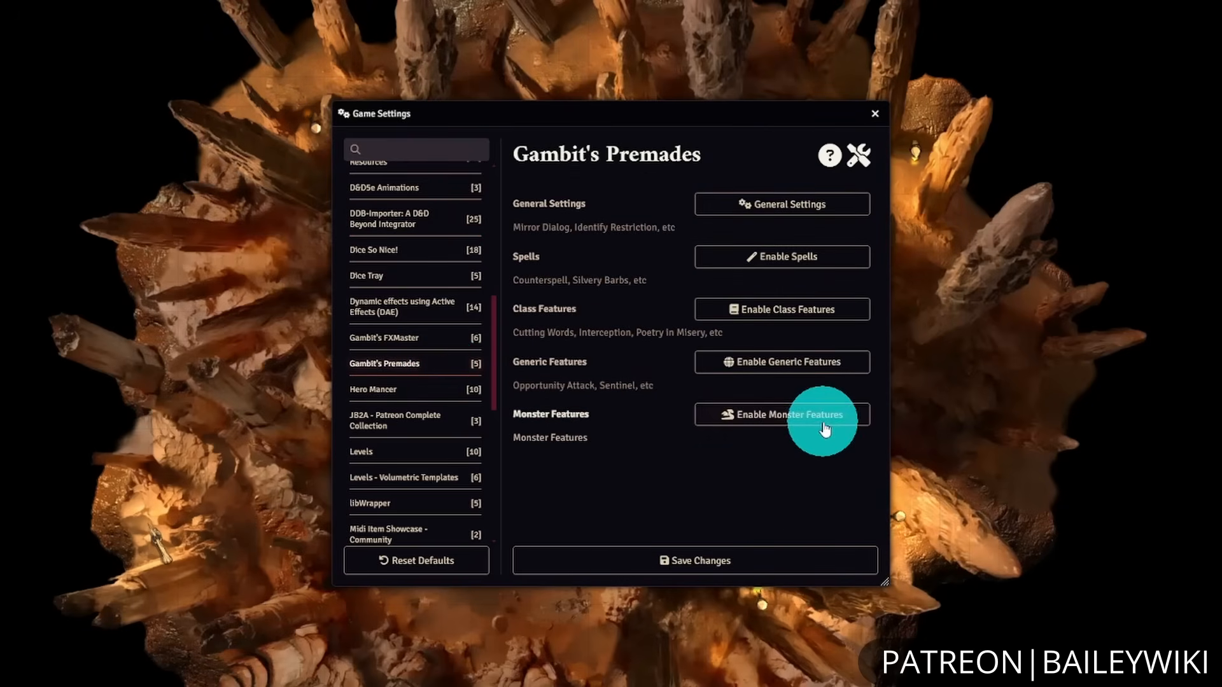
left_click(822, 212)
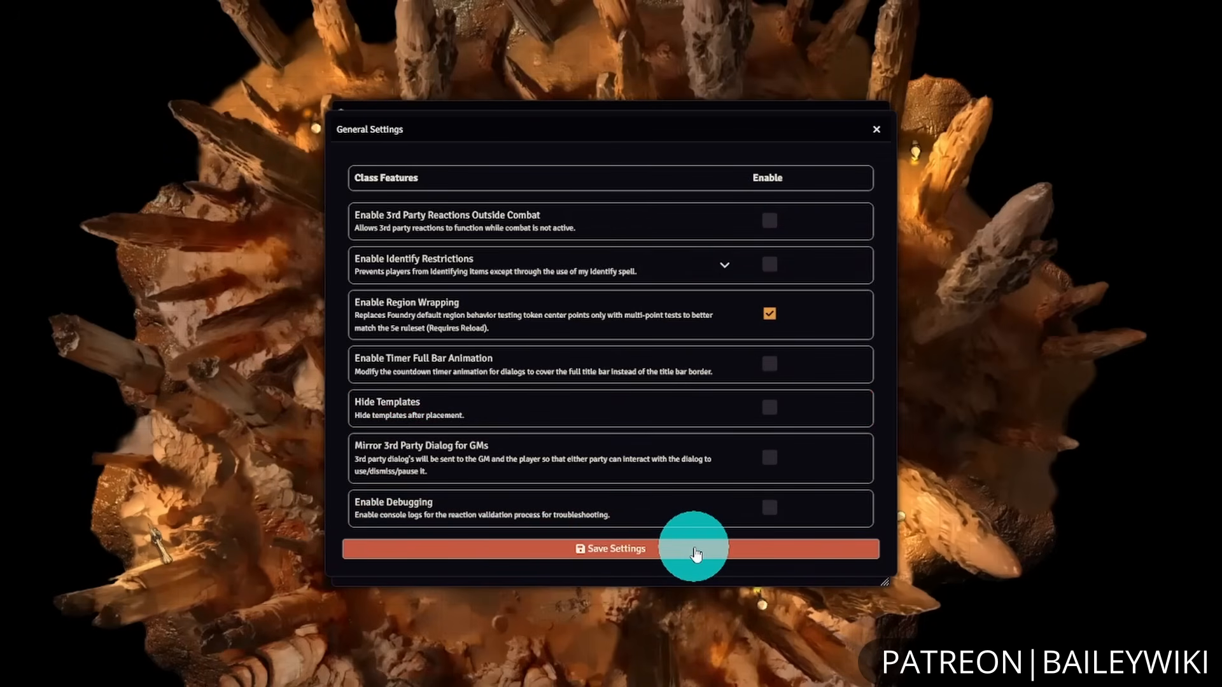
left_click(770, 409)
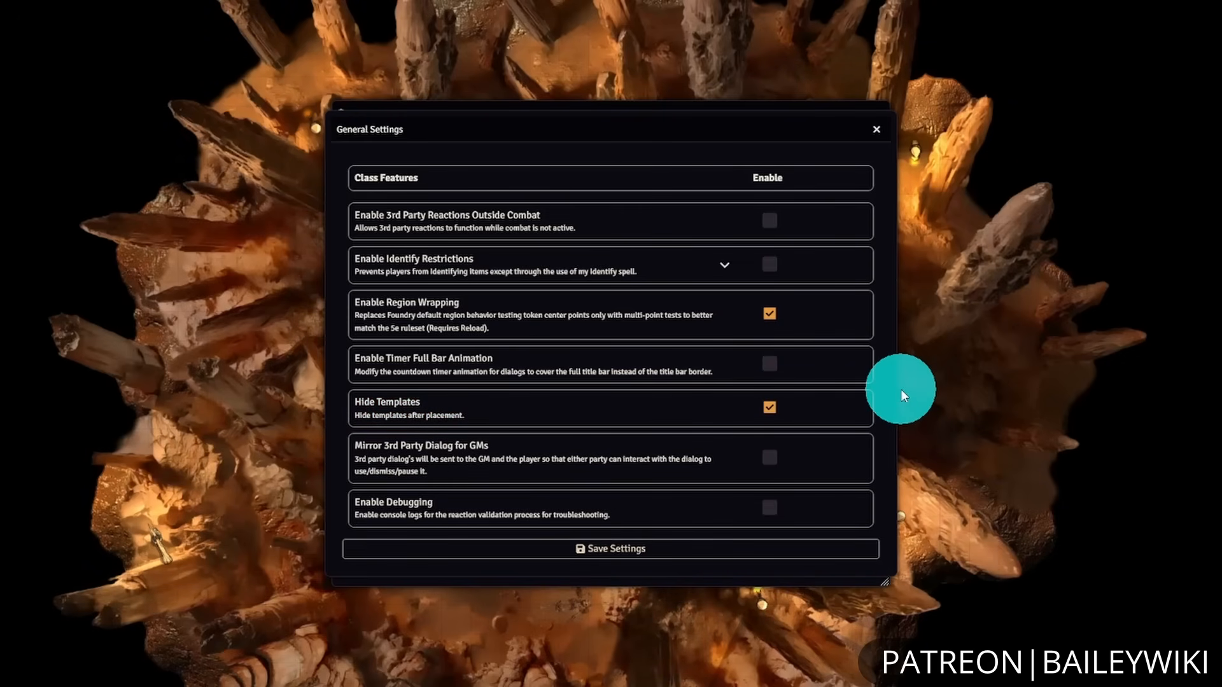
left_click(735, 261)
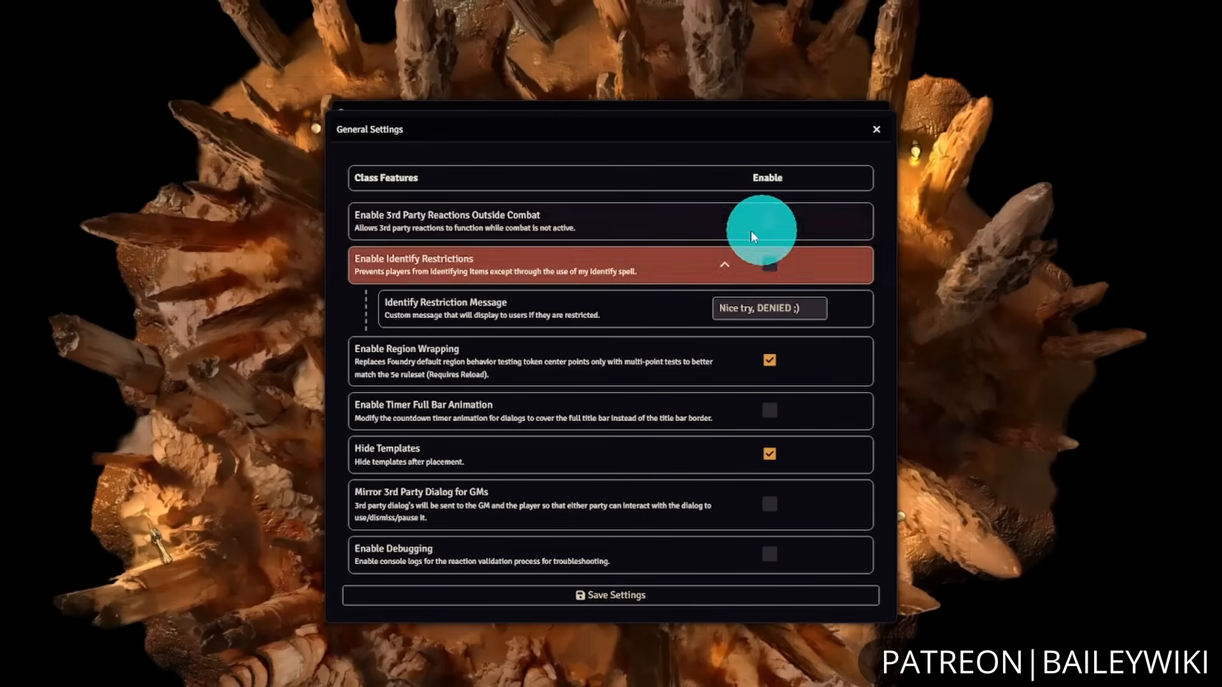
left_click(720, 268)
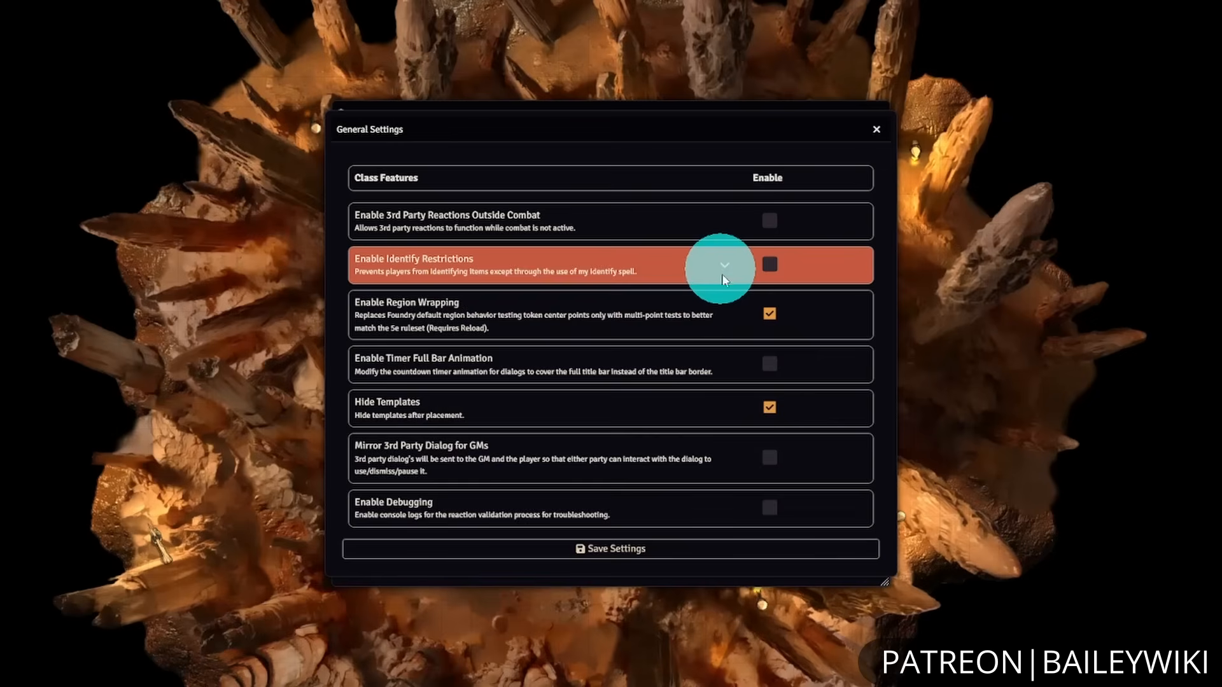
left_click(644, 559)
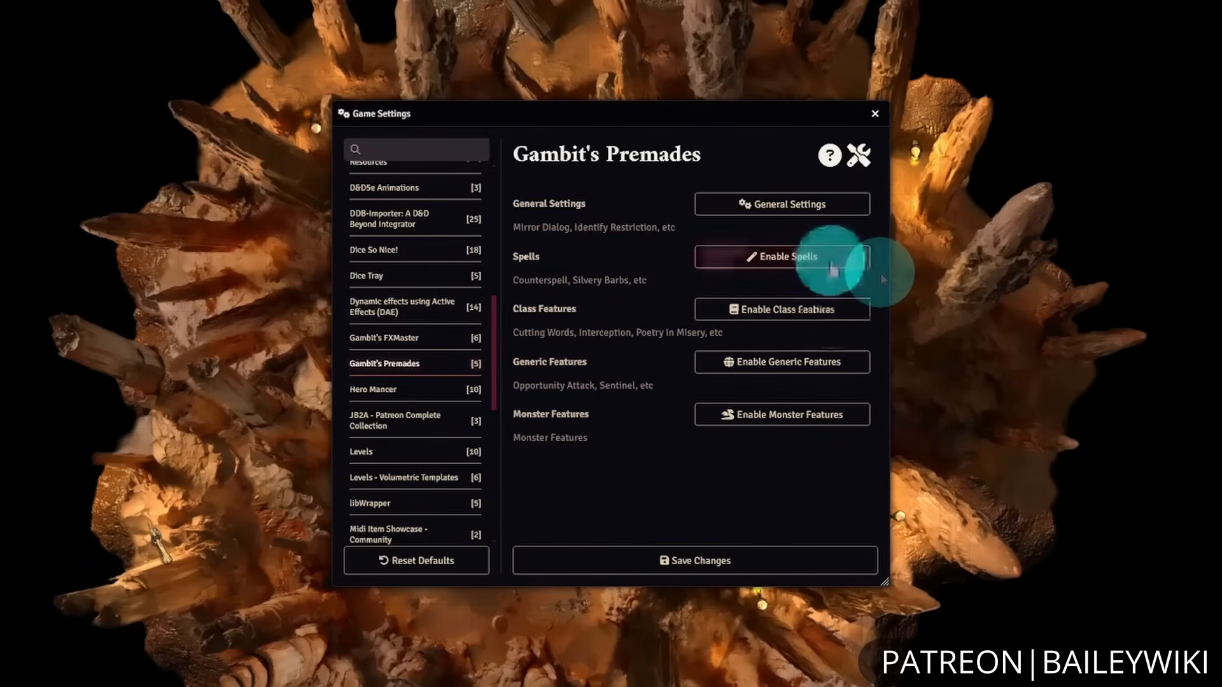
- Enable the Counterspell and Silvery Barbs dialogs in the Gambit's Premades spell settings, leaving their sub-options off, and save
left_click(859, 258)
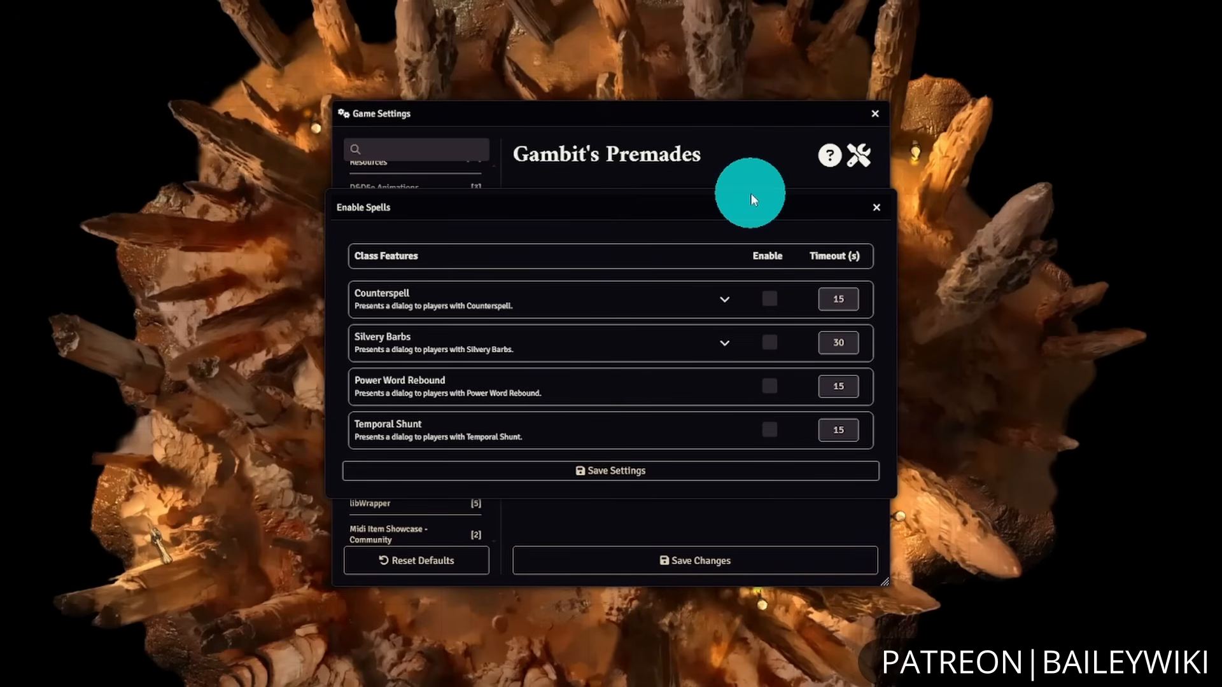
left_click(724, 299)
left_click(728, 388)
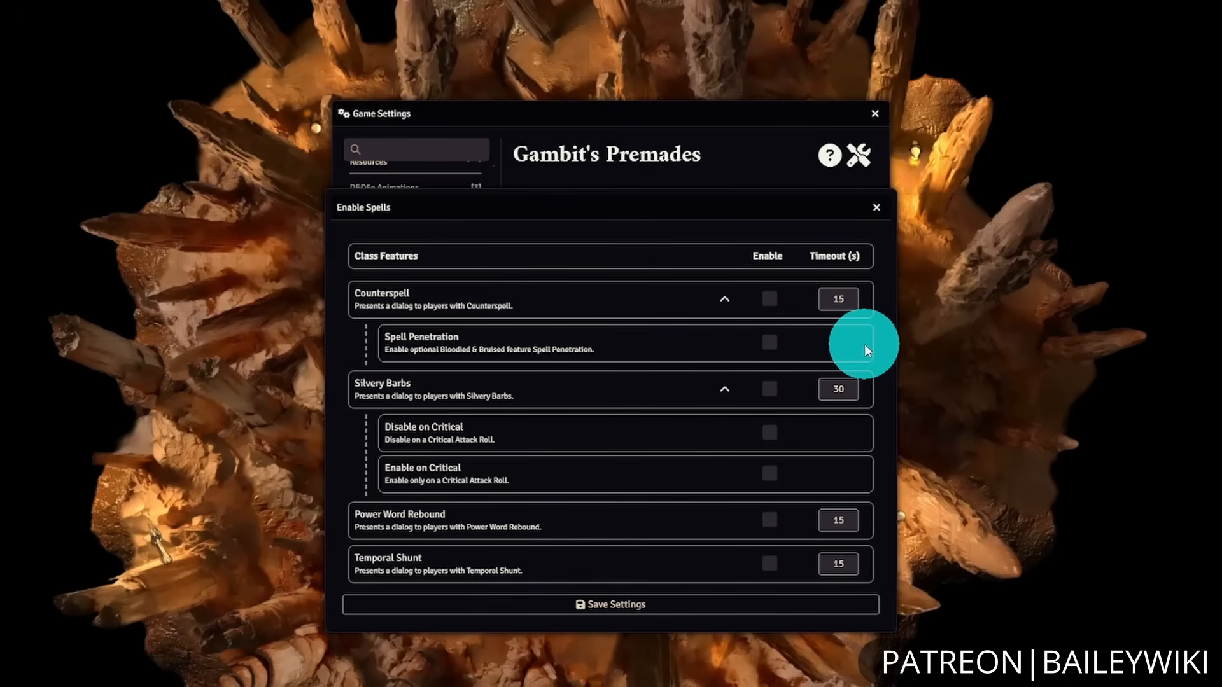
left_click(782, 296)
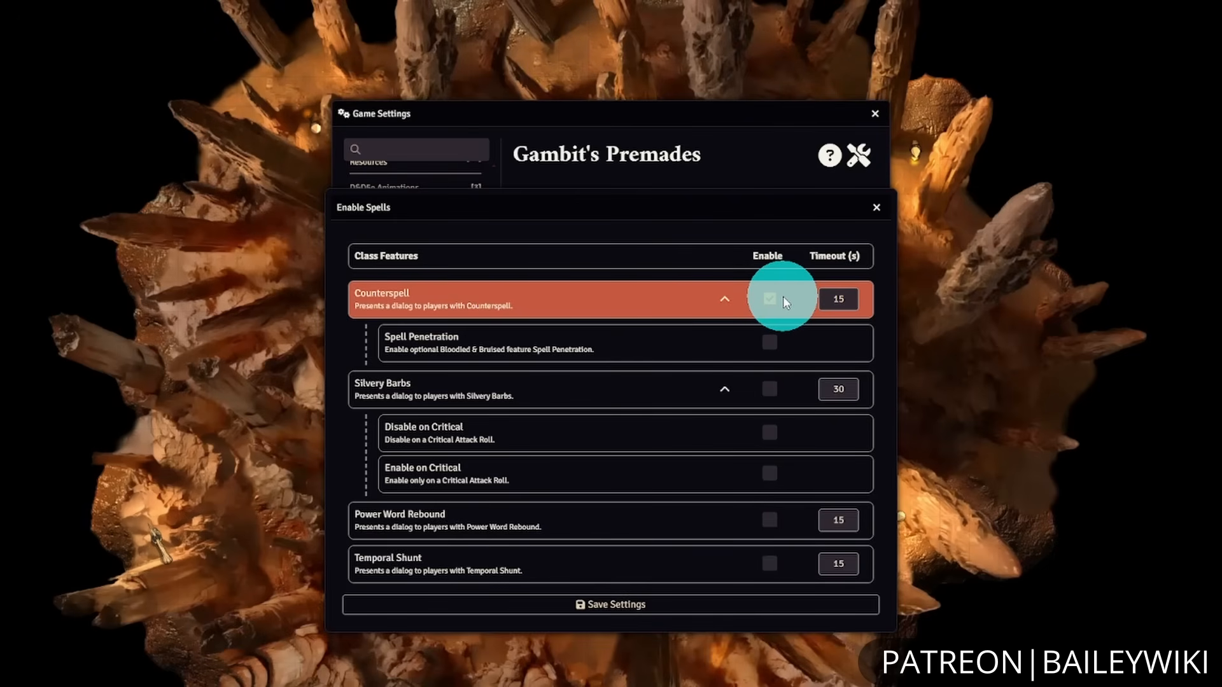
left_click(769, 389)
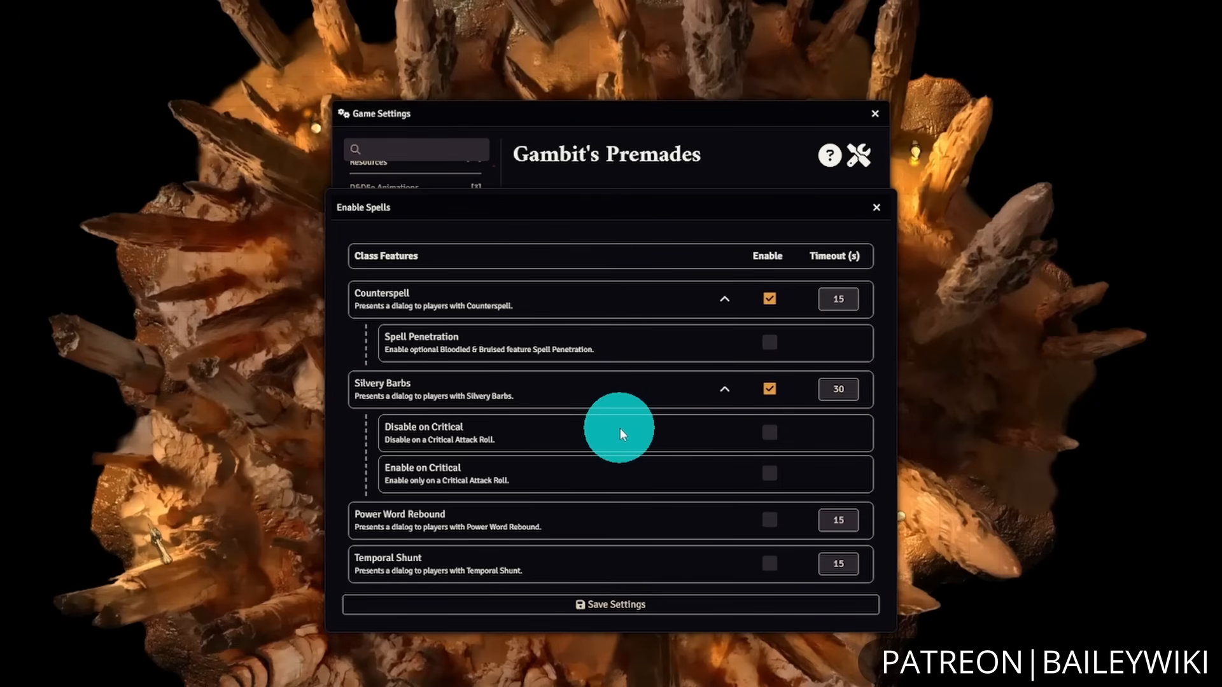
left_click(718, 390)
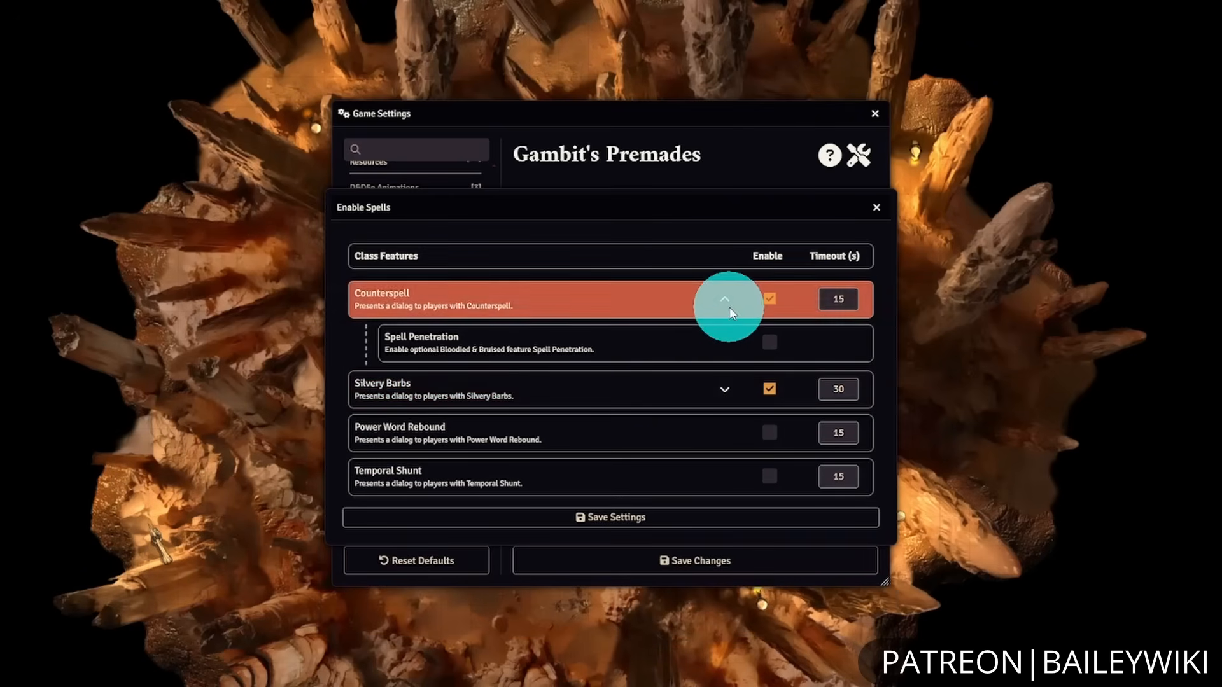
left_click(723, 304)
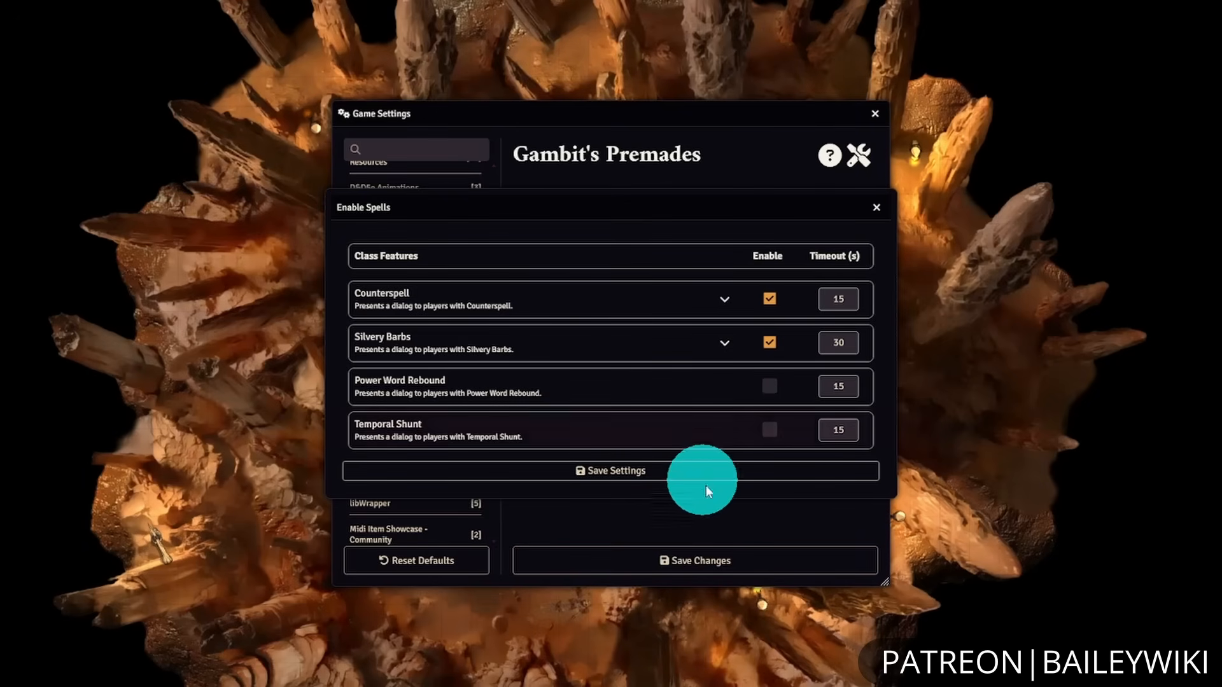
left_click(633, 472)
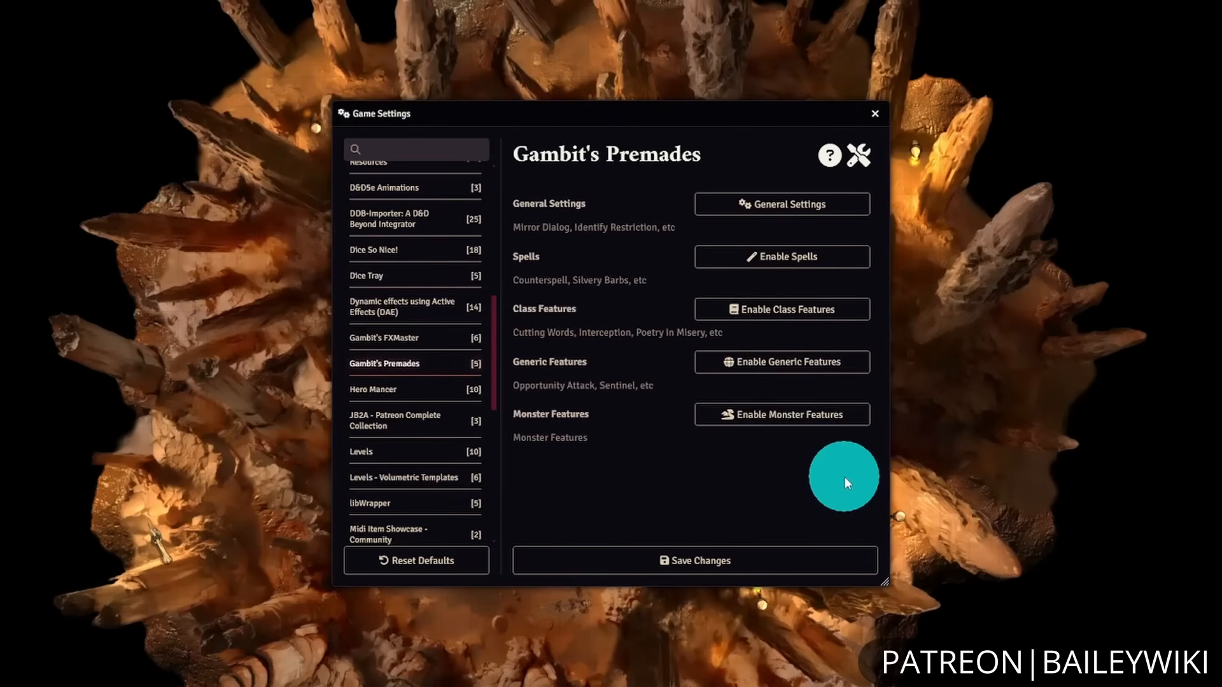
- Look over the class features, and enable and save the generic features Opportunity Attack, Sentinel, Mage Slayer and Legendary Resistance
left_click(833, 310)
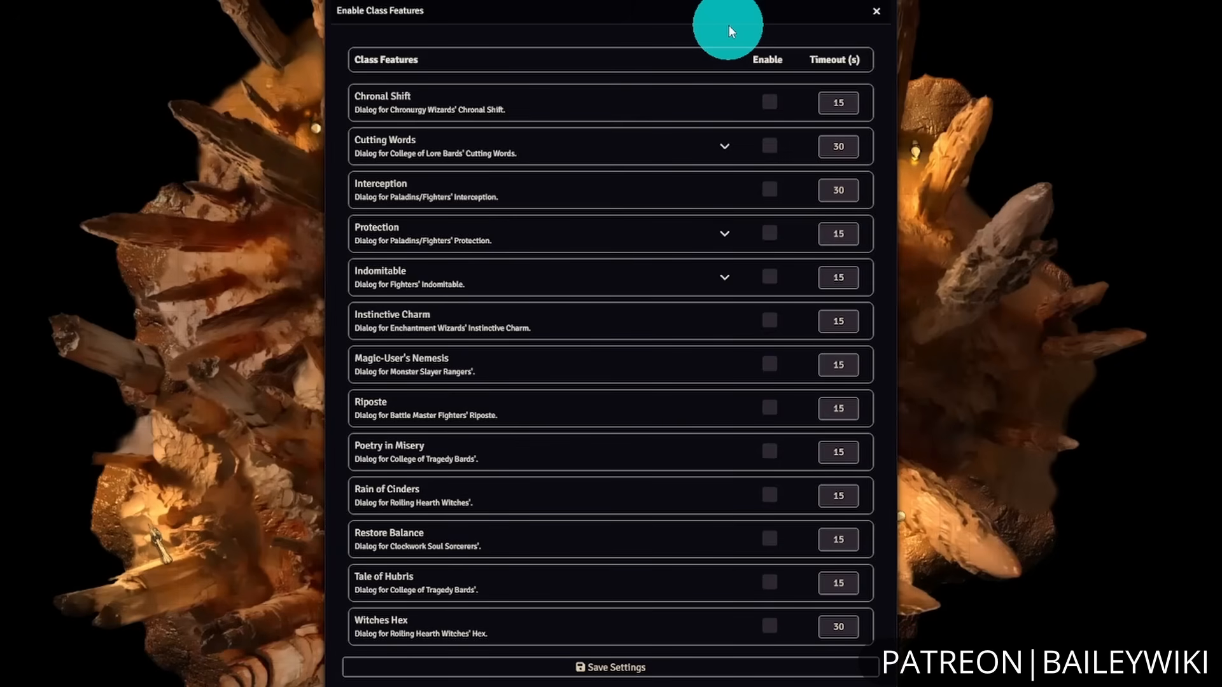
left_click(877, 11)
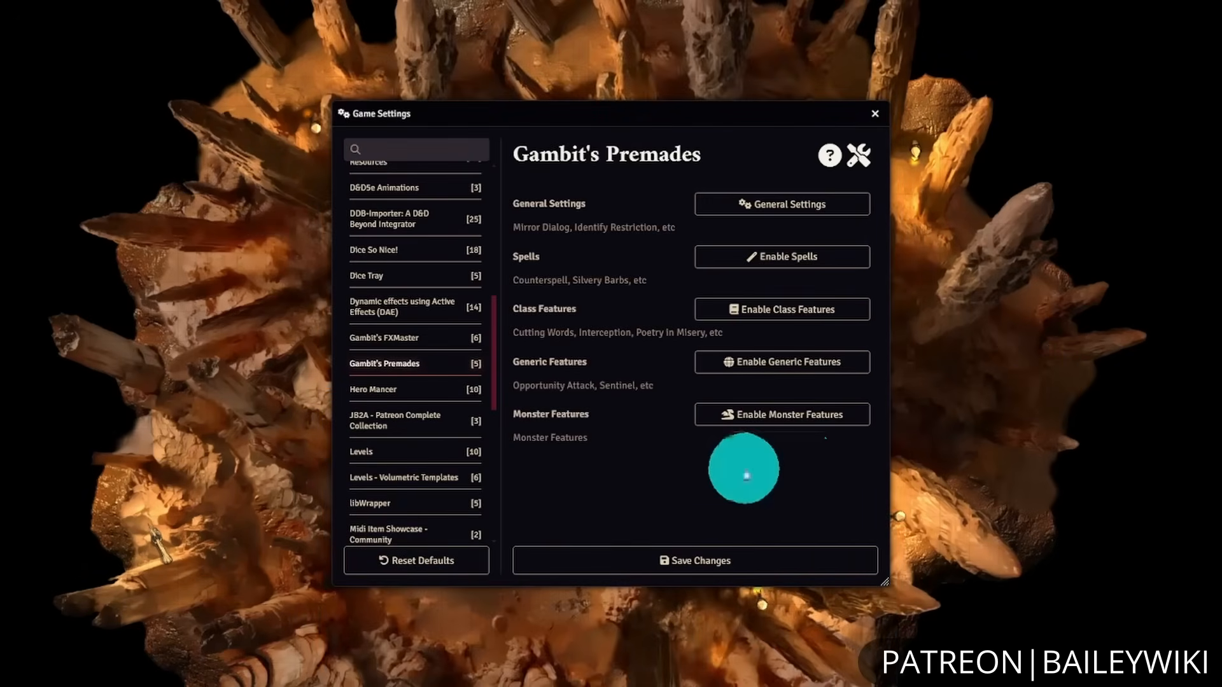
left_click(774, 361)
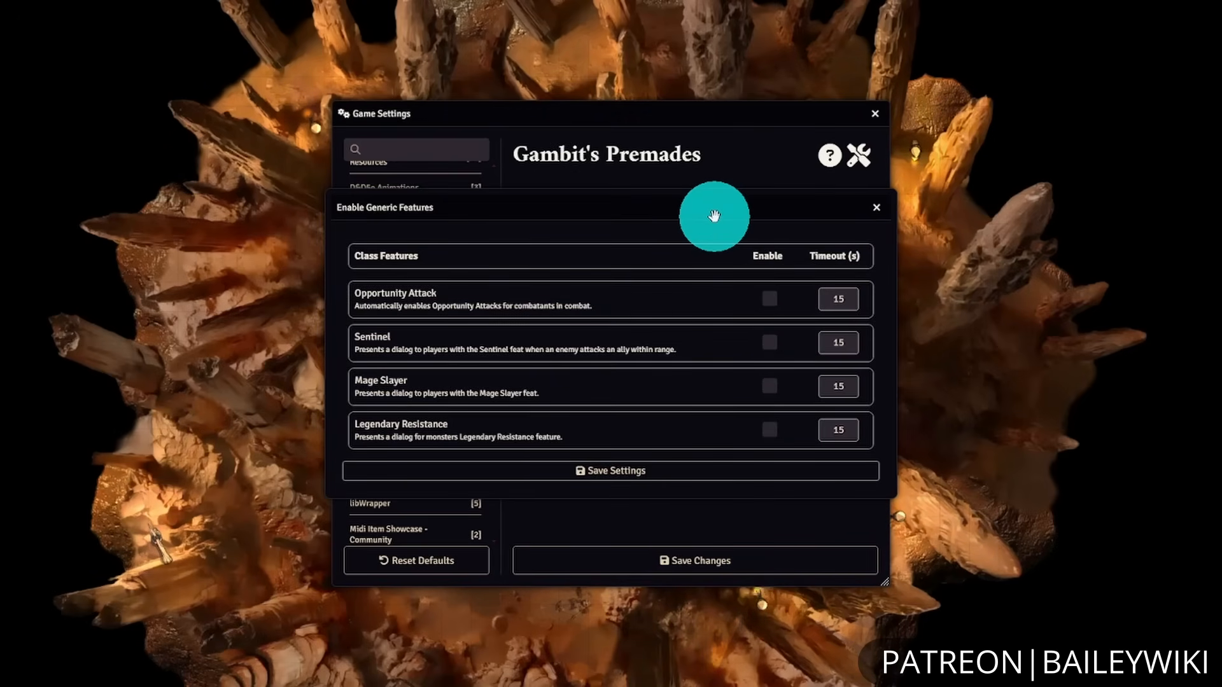
left_click(770, 299)
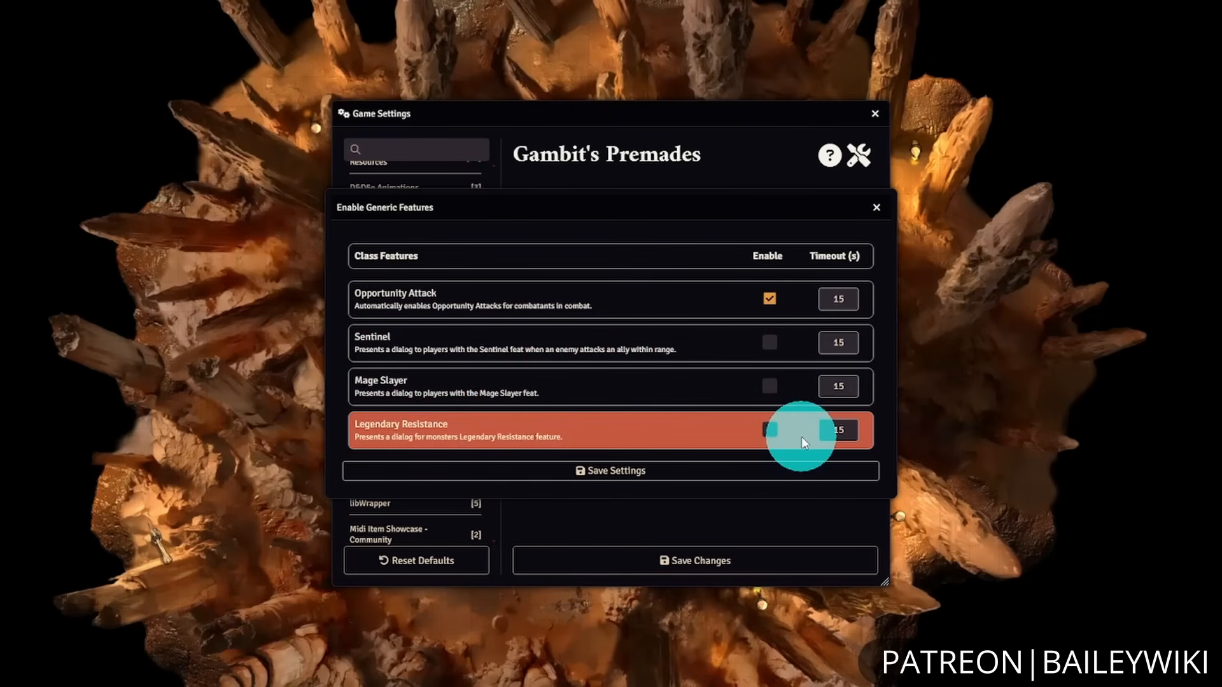
left_click(770, 433)
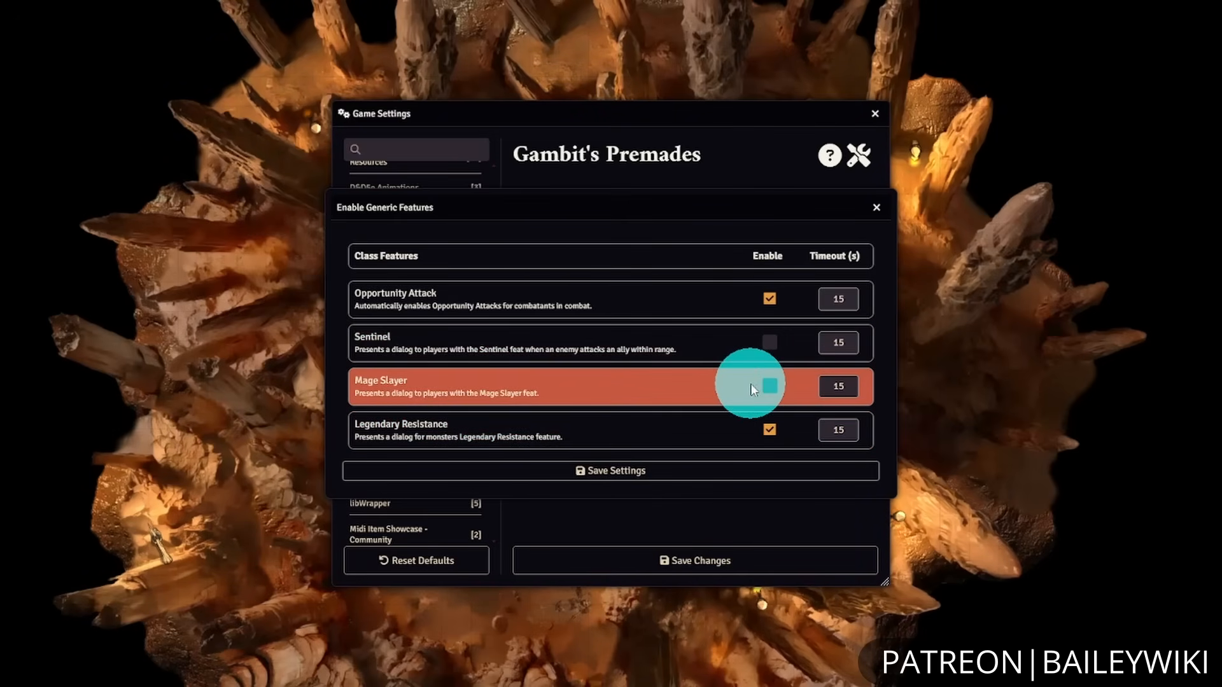
left_click(771, 343)
left_click(771, 387)
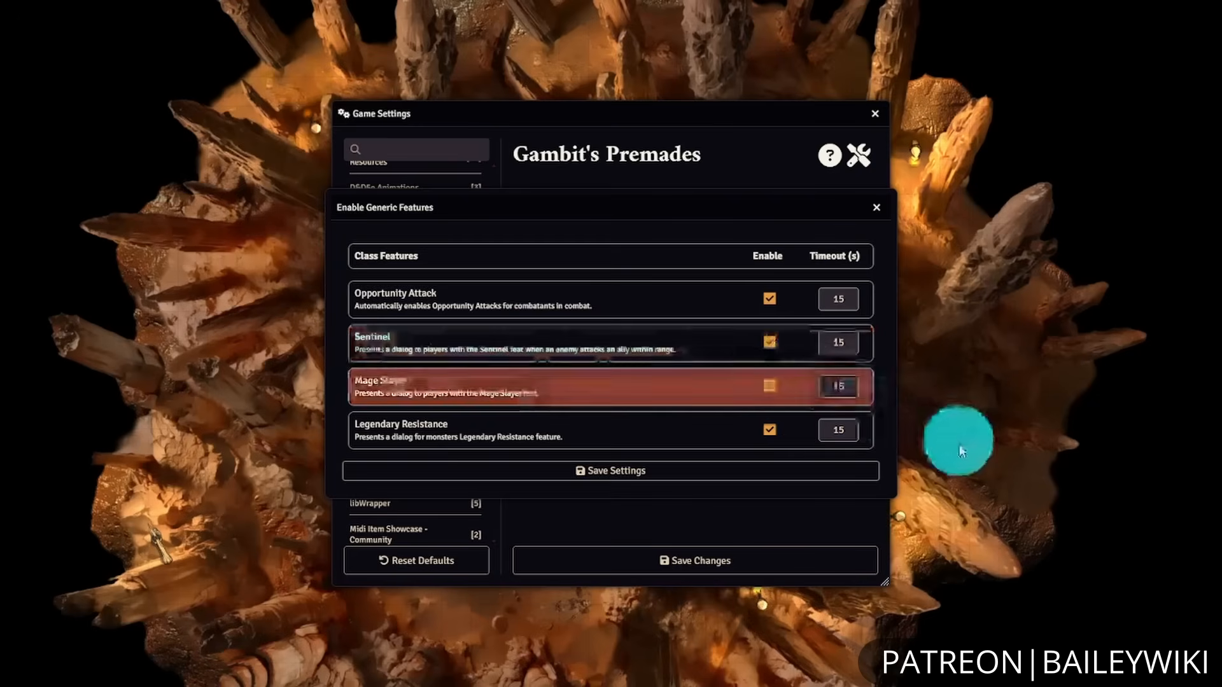
left_click(750, 468)
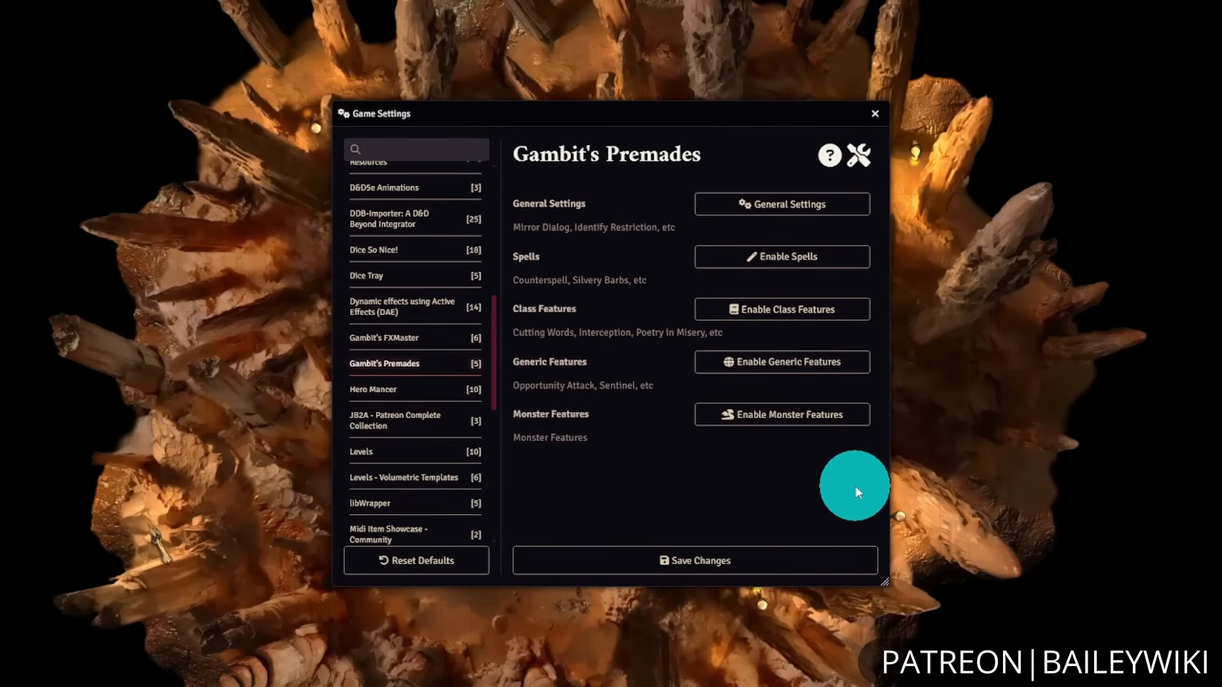
- Look at the monster feature options of Gambit's Premades and close them without enabling any
left_click(841, 417)
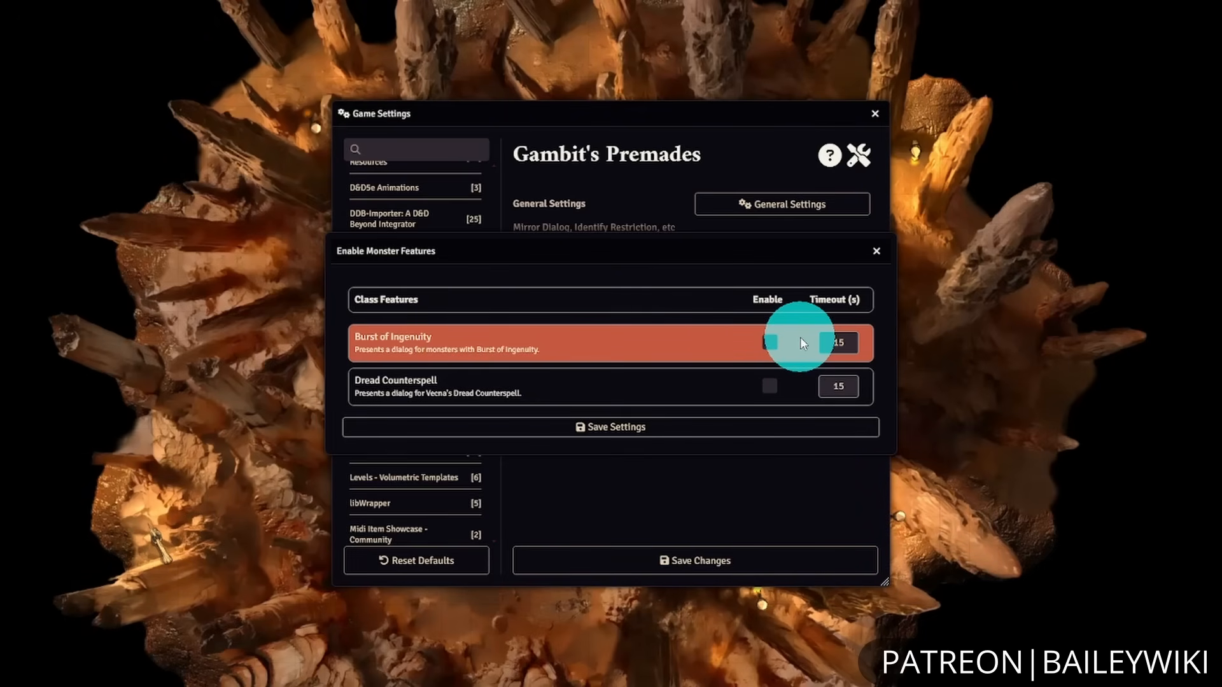
left_click(875, 252)
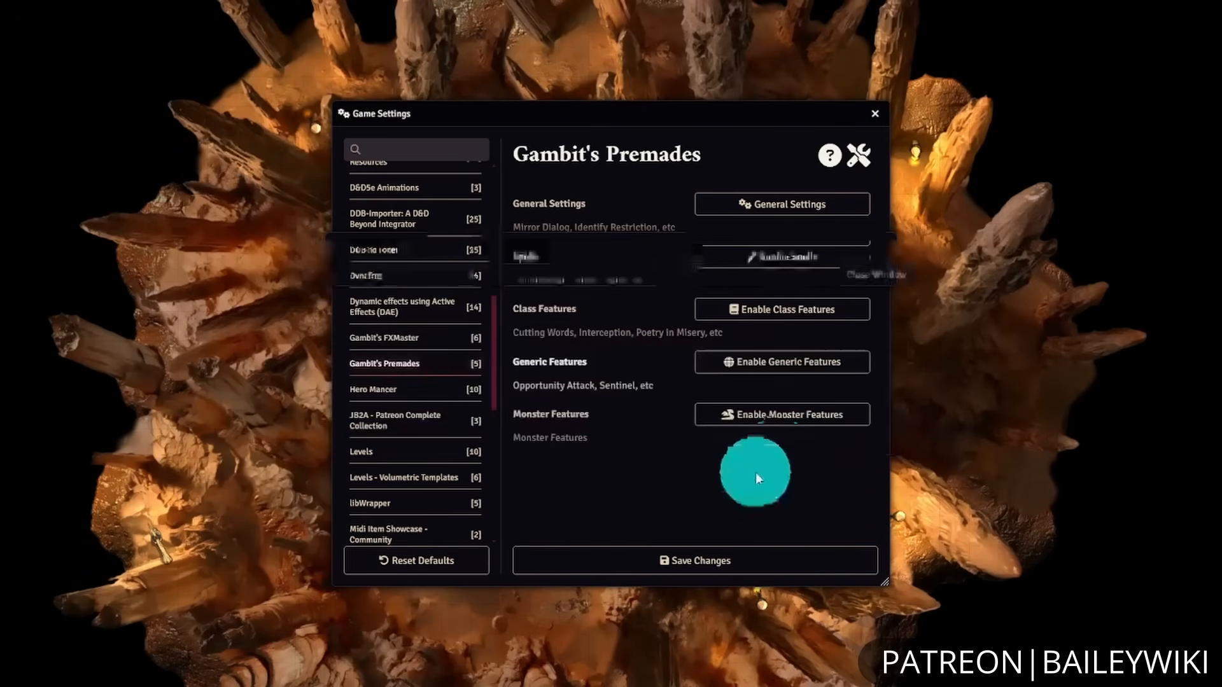
- Open the Cauldron of Plentiful Resources settings, review its General Options for content, Medkit permissions and movement accuracy, and confirm them
scroll(439, 423, "down", 2)
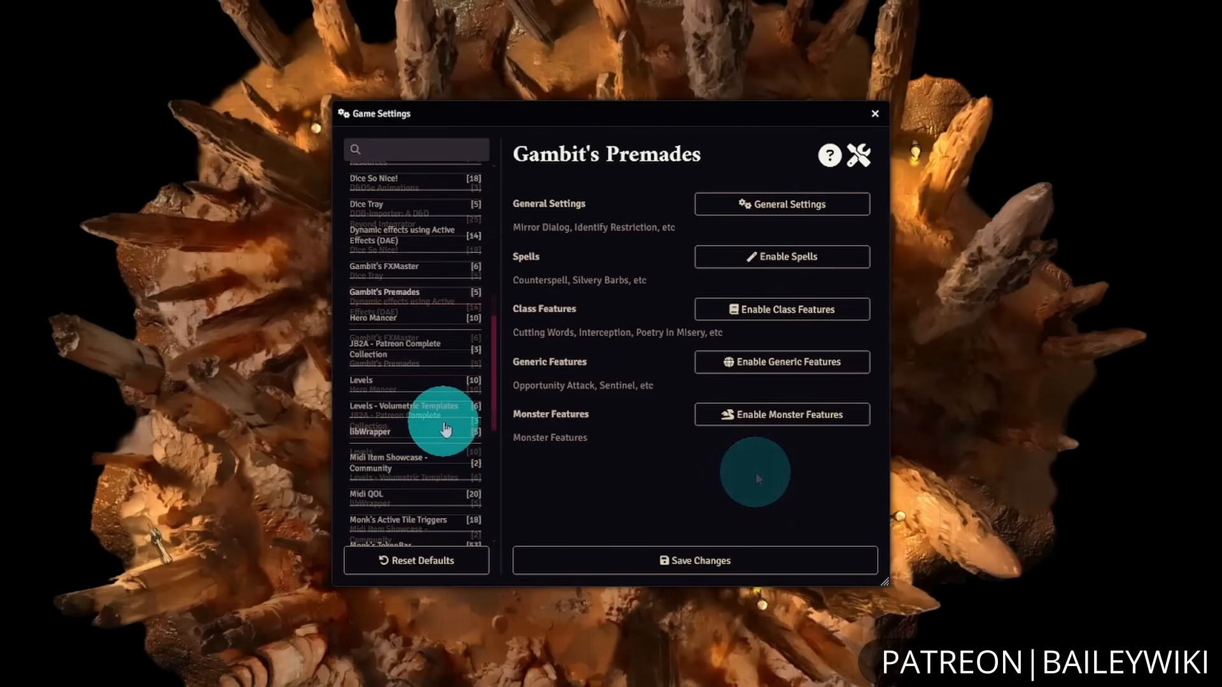
scroll(444, 426, "up", 8)
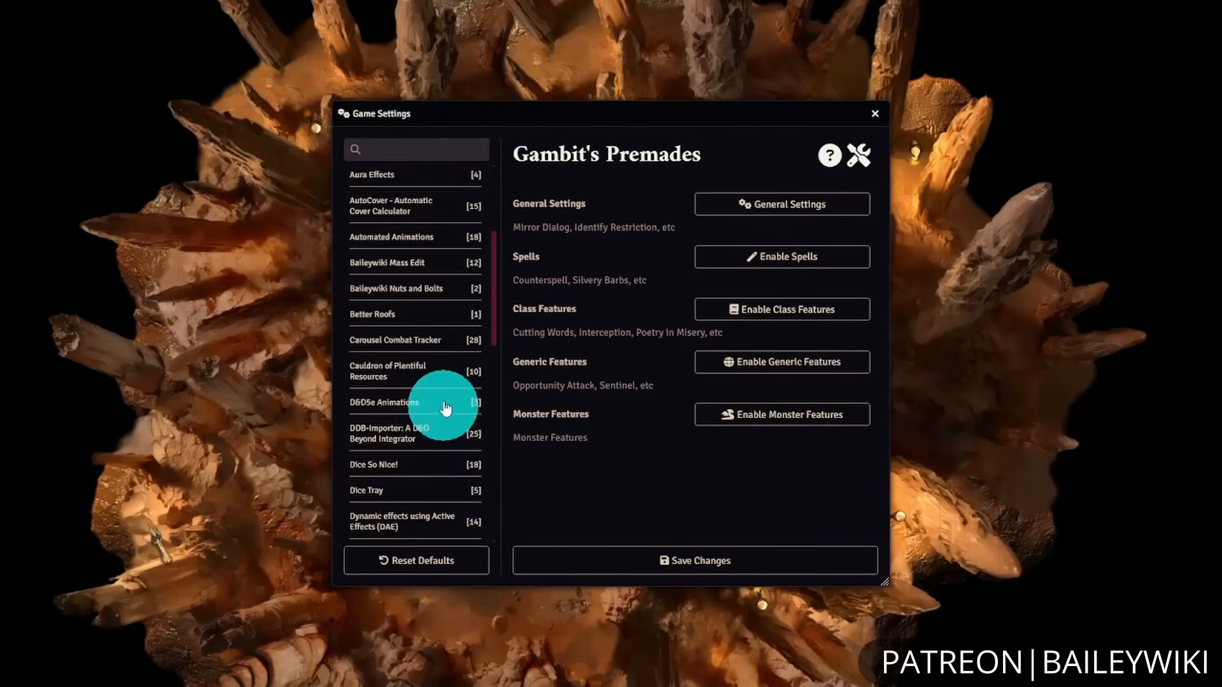
left_click(444, 374)
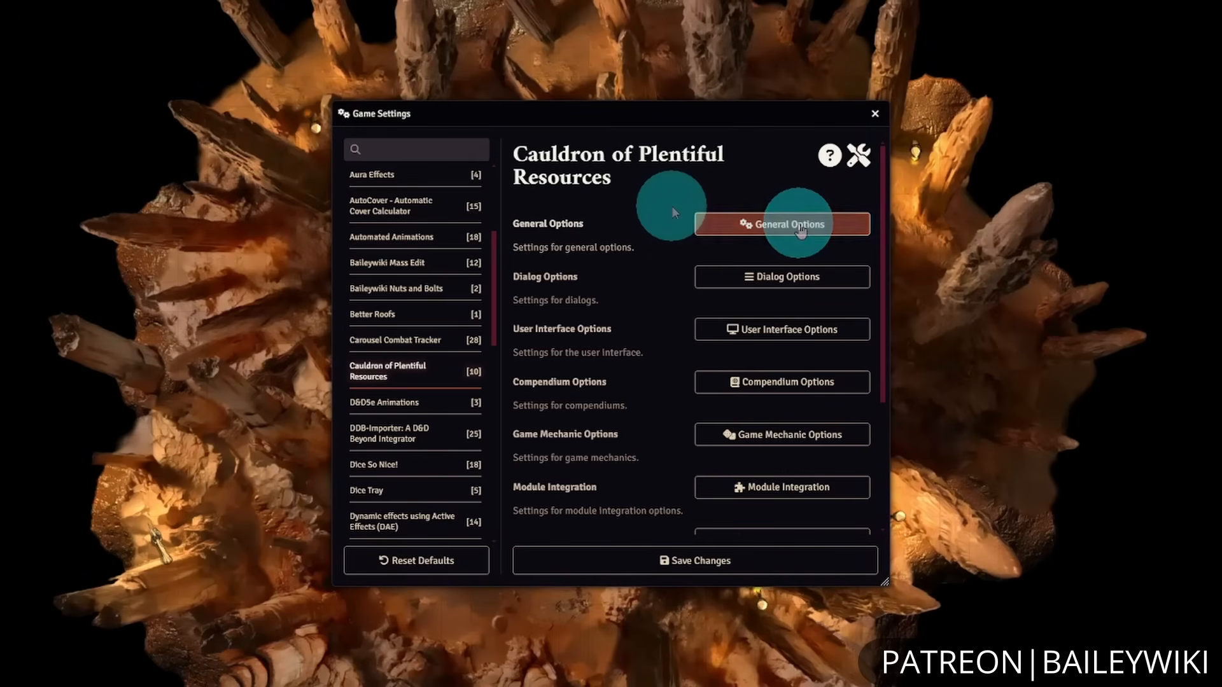
left_click(840, 227)
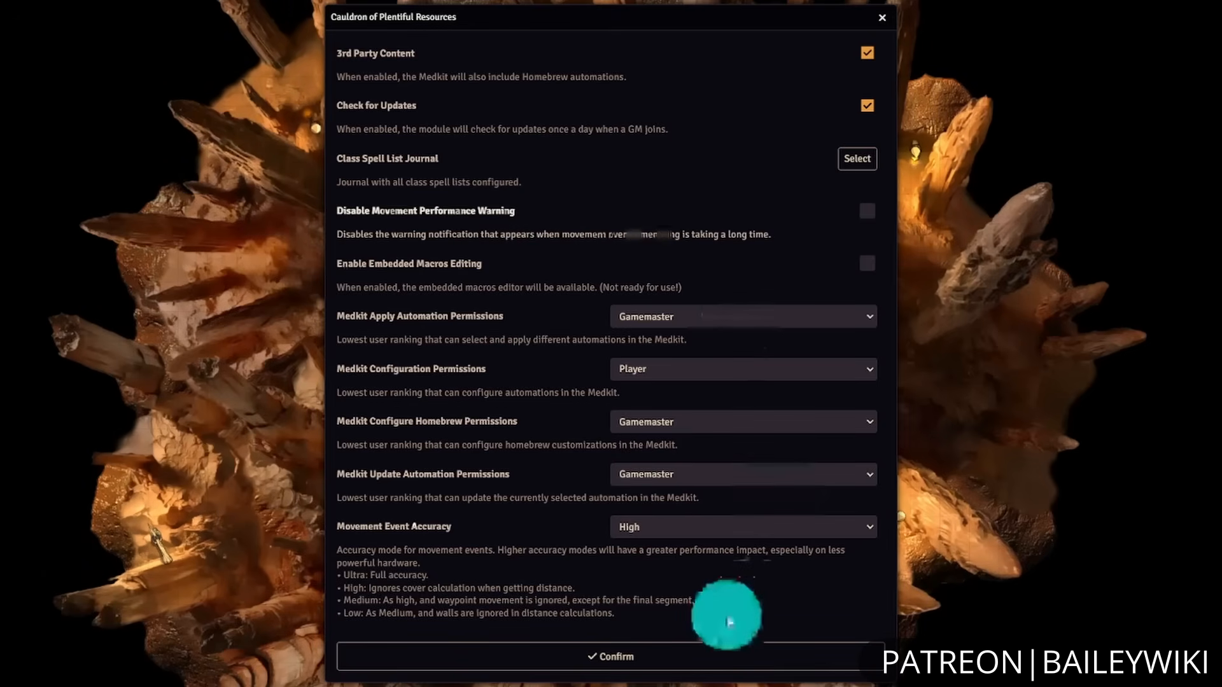
left_click(721, 653)
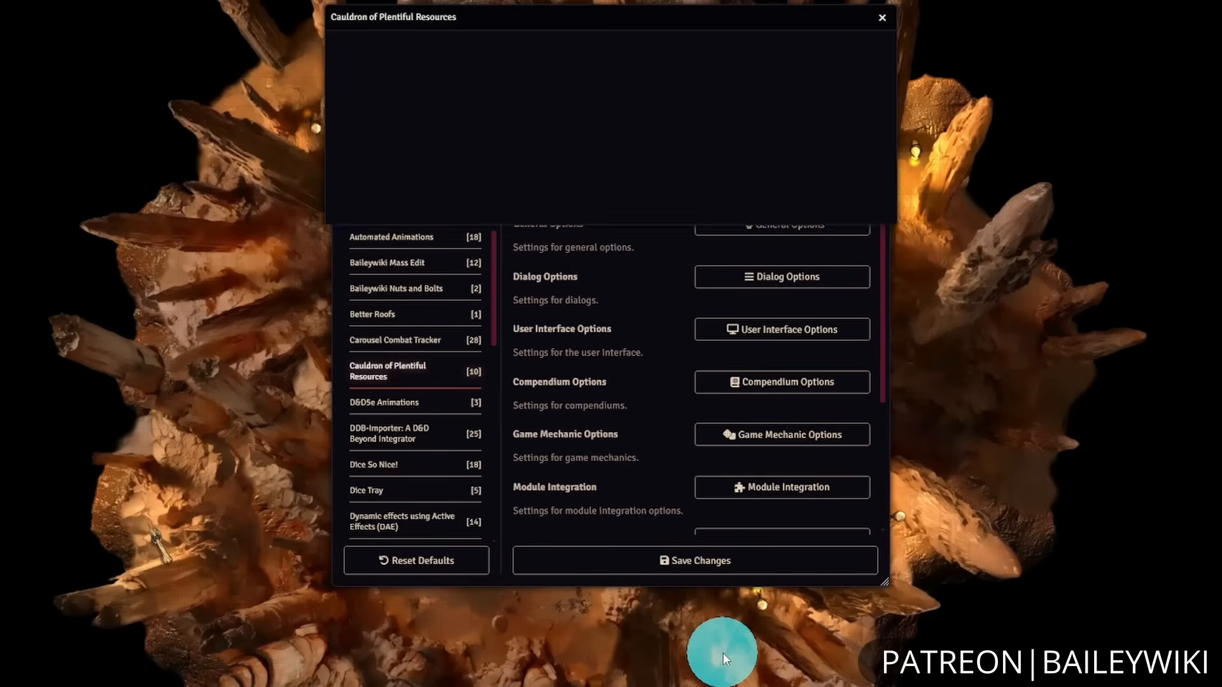
- Look over the Dialog Options and User Interface Options of Cauldron of Plentiful Resources and close both without changes
left_click(848, 279)
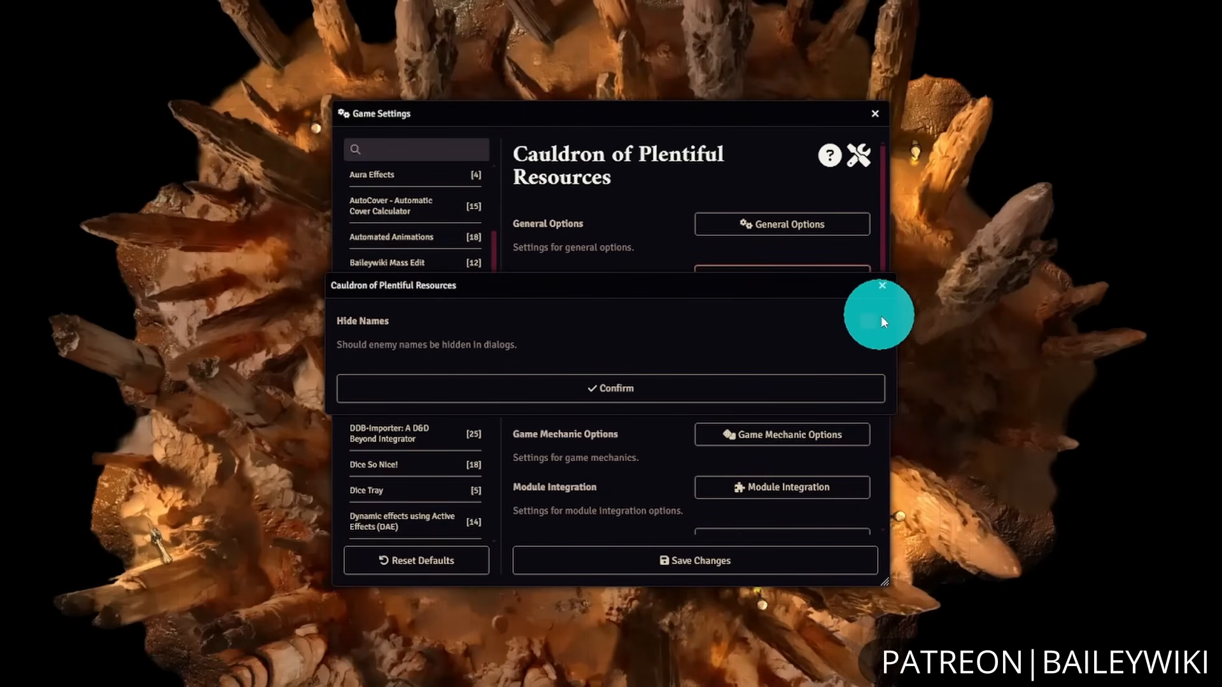
left_click(881, 285)
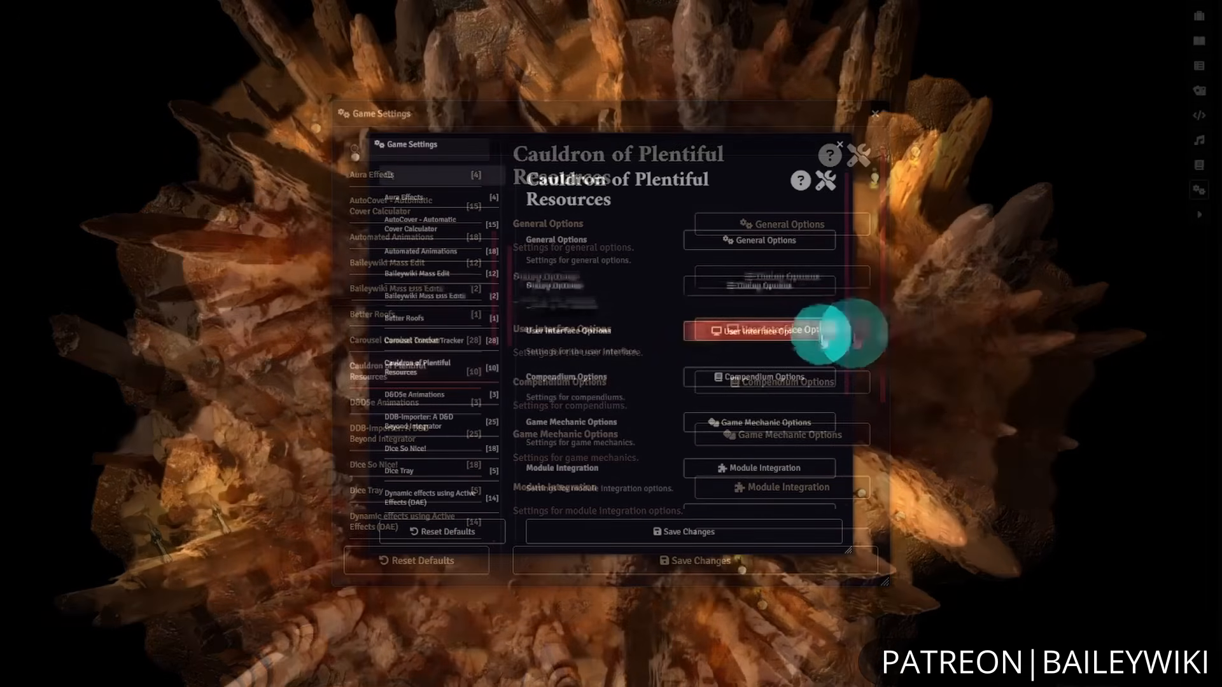
left_click(821, 331)
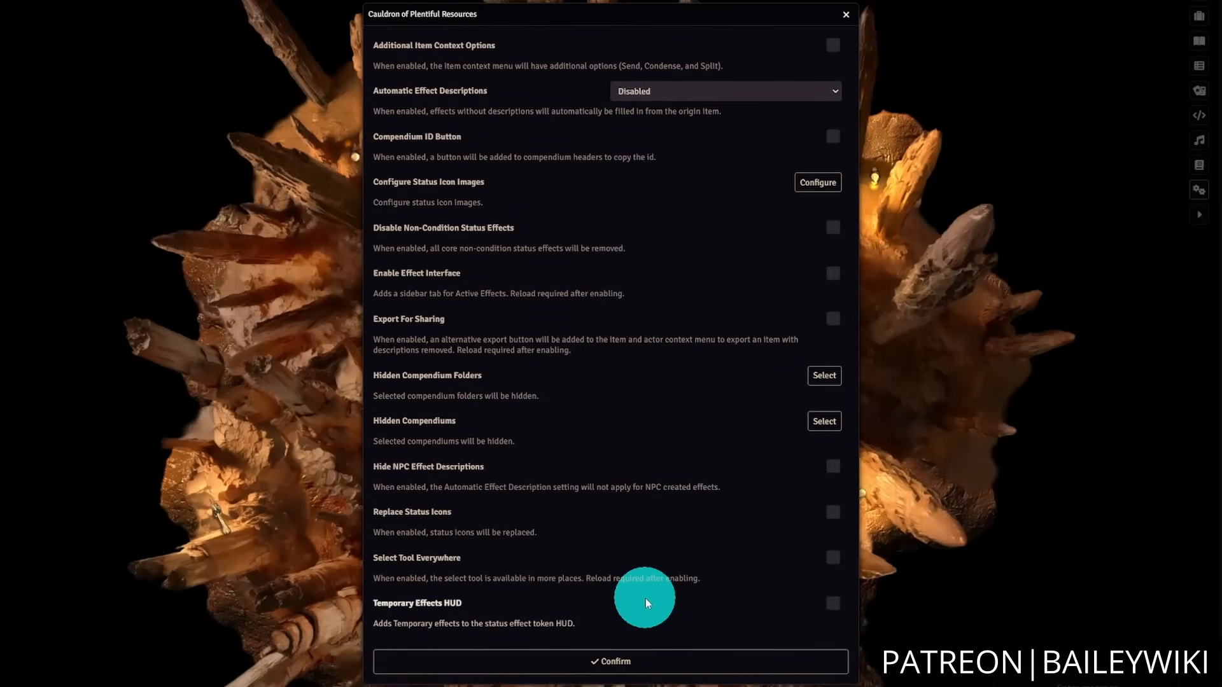
left_click(846, 14)
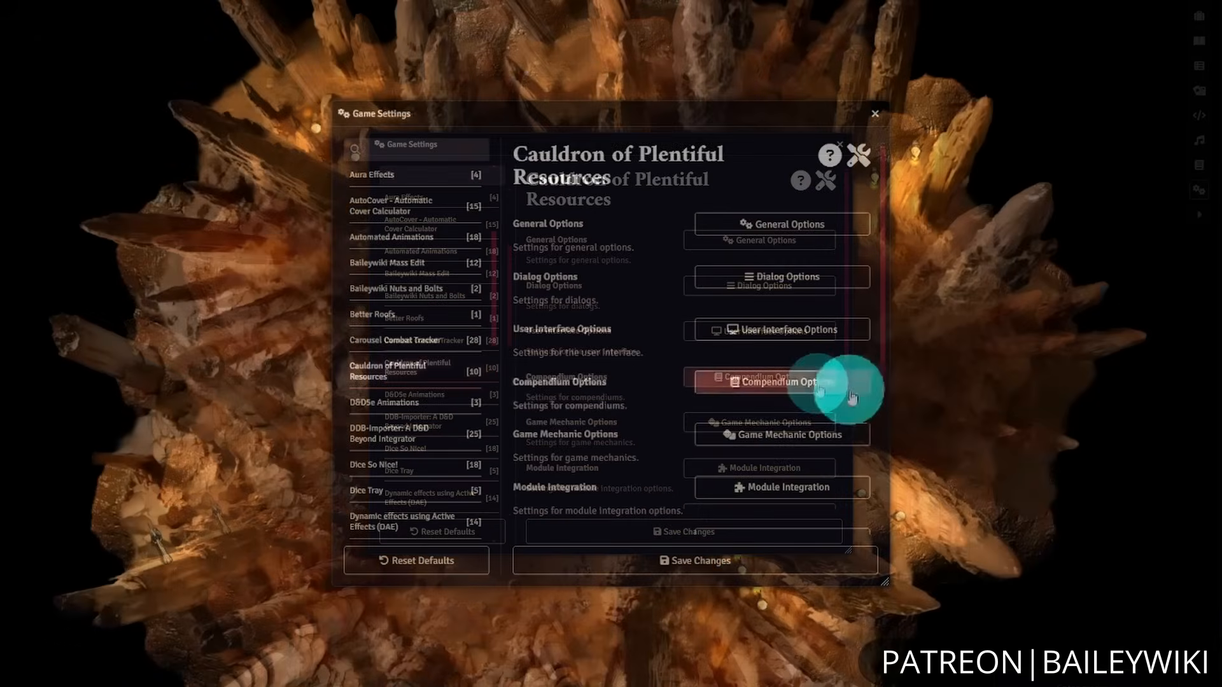
- Review the Compendium Options, including the Item Compendium choice and the Additional Compendiums priority list, cancel the list and confirm the options
scroll(847, 387, "down", 1)
left_click(841, 304)
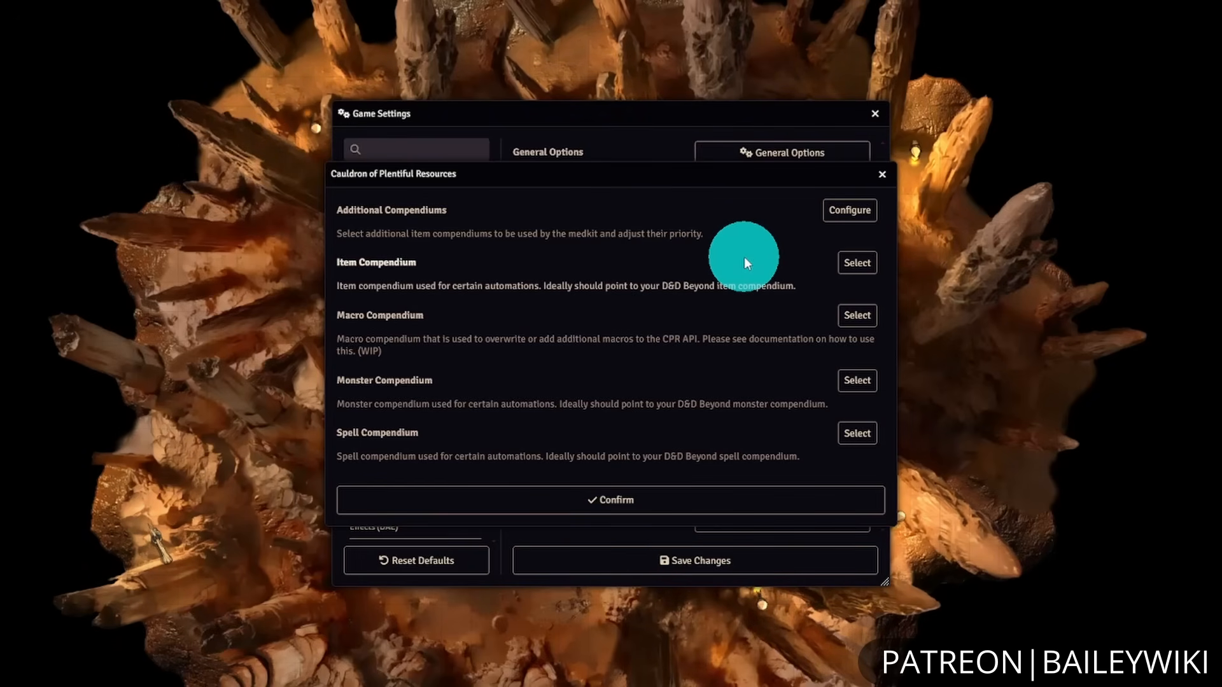
left_click(857, 263)
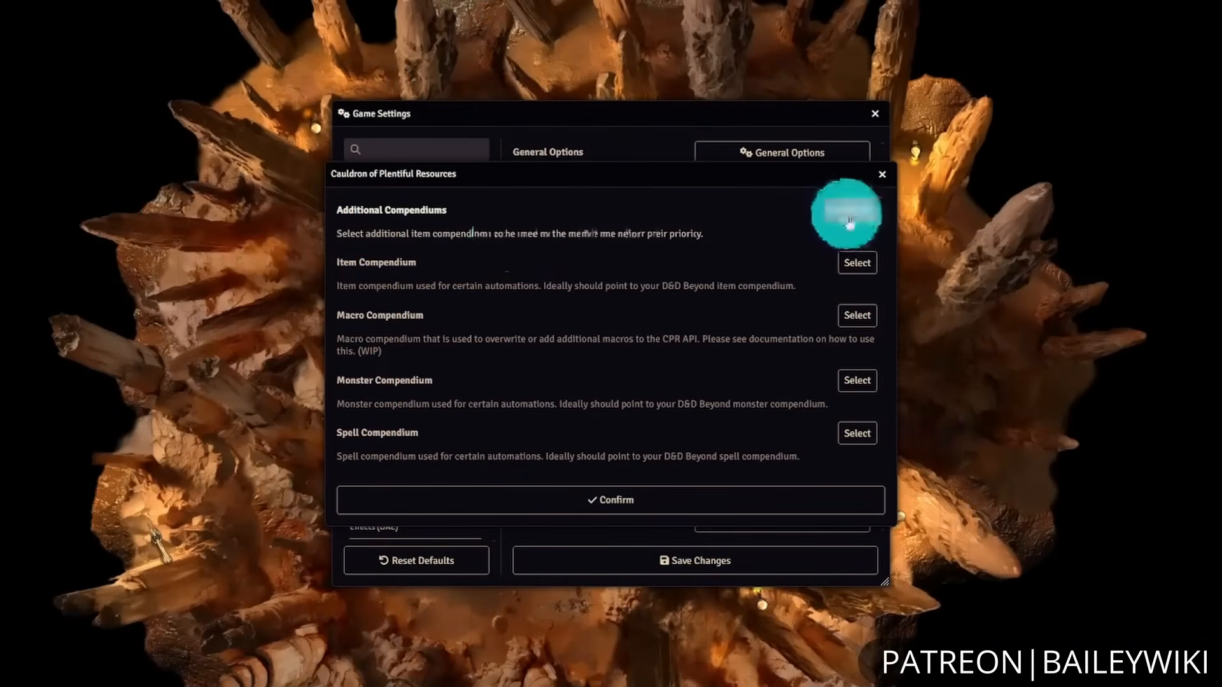
left_click(849, 212)
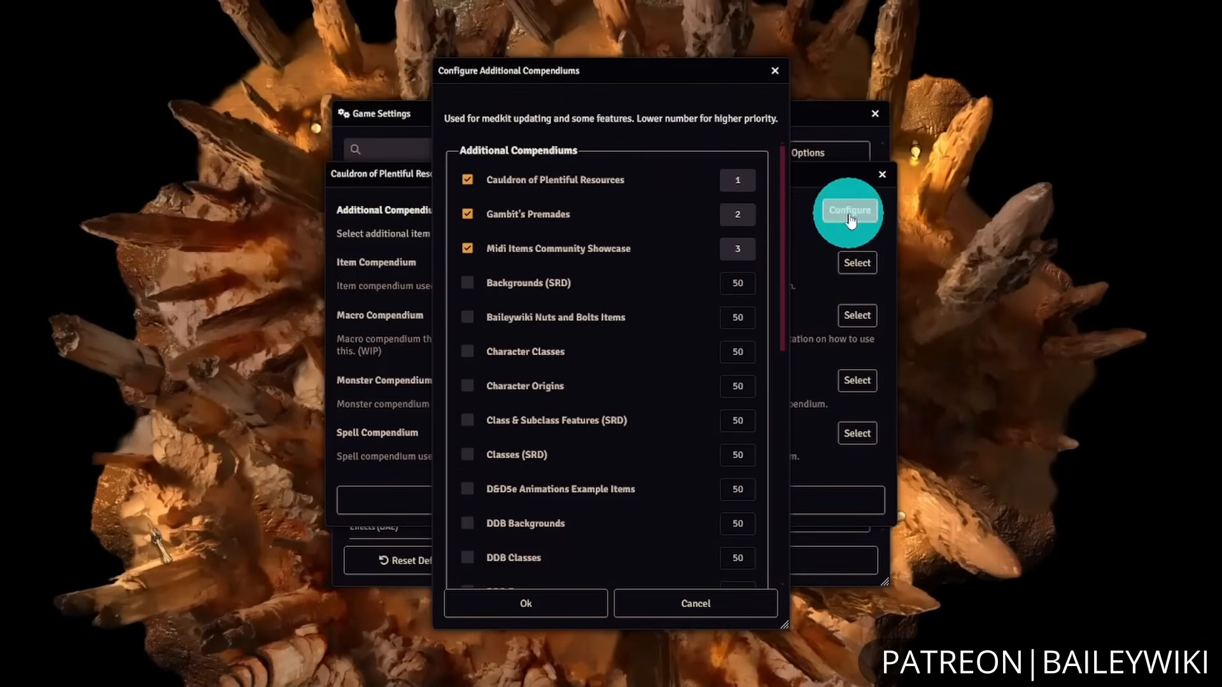
scroll(646, 431, "down", 1)
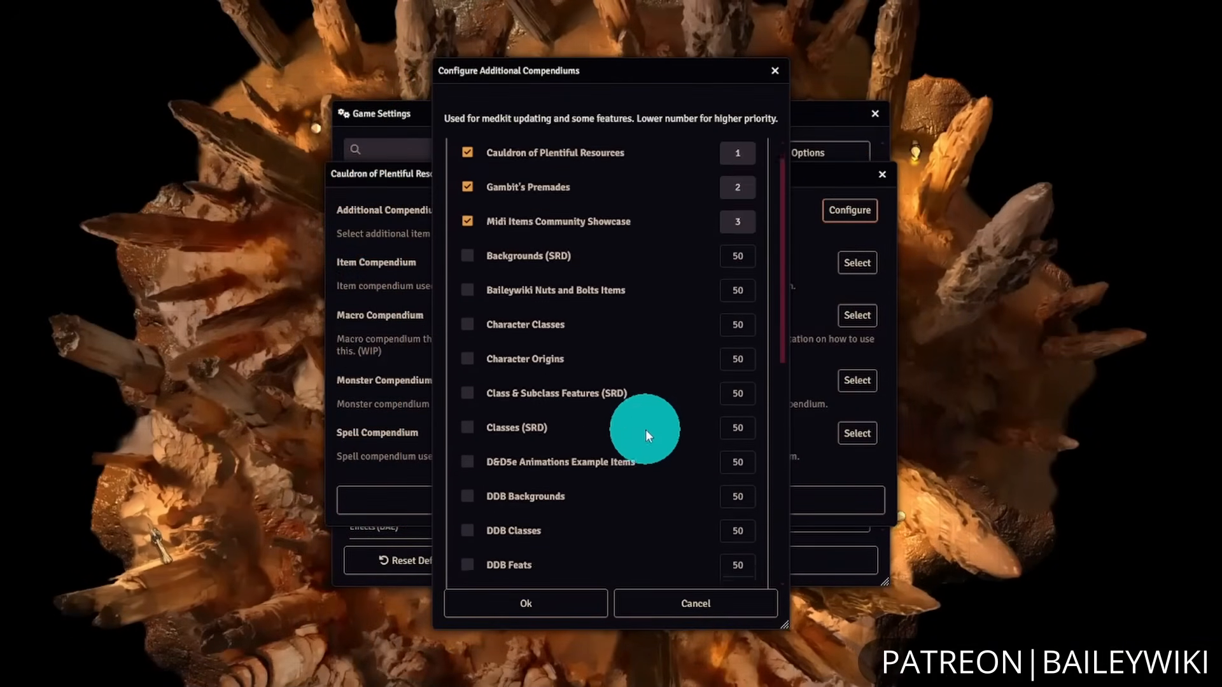
scroll(645, 430, "down", 7)
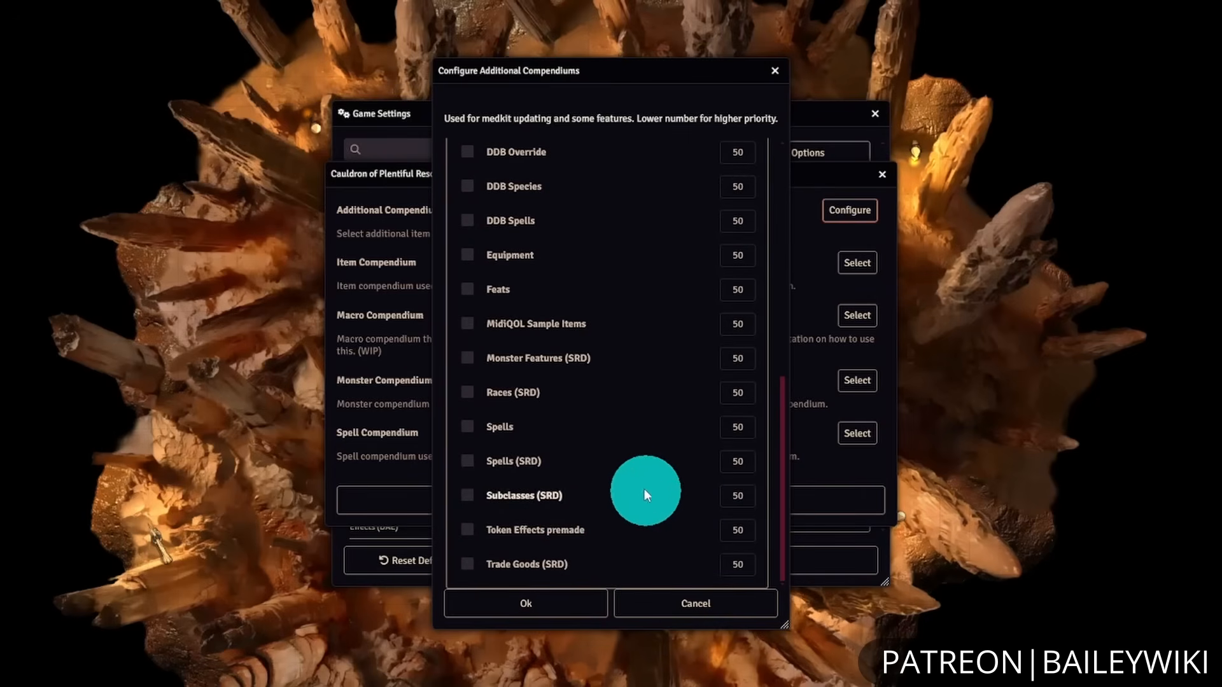
scroll(703, 430, "up", 5)
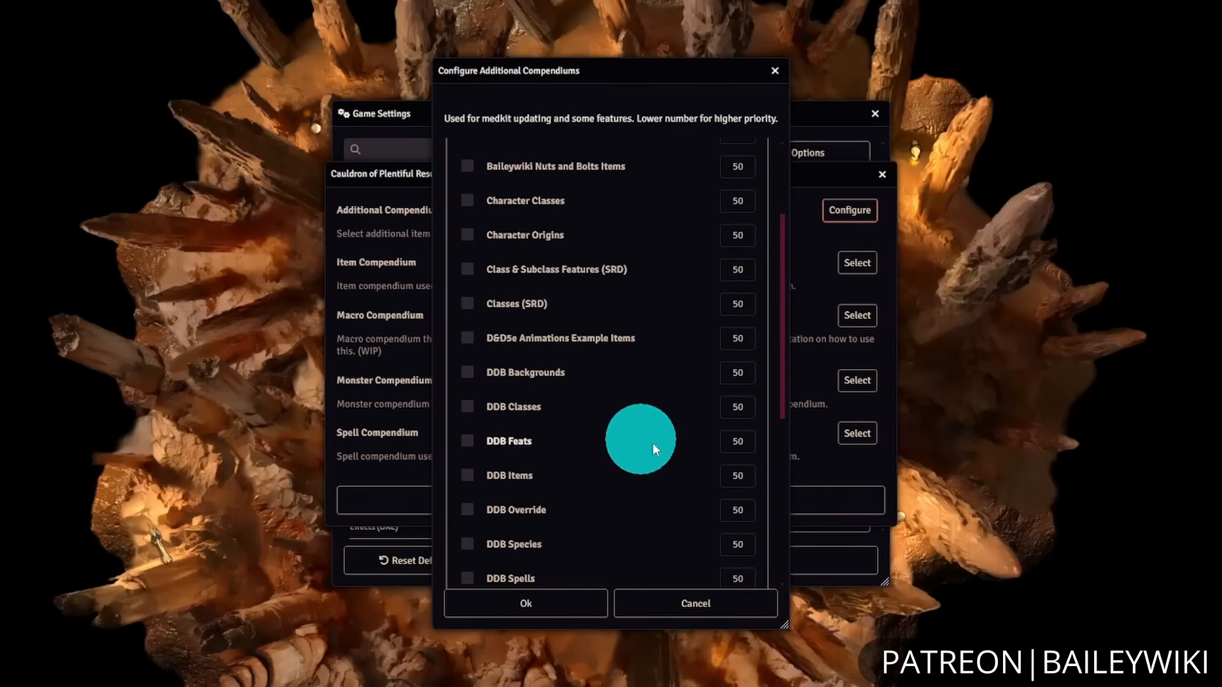
scroll(655, 448, "up", 3)
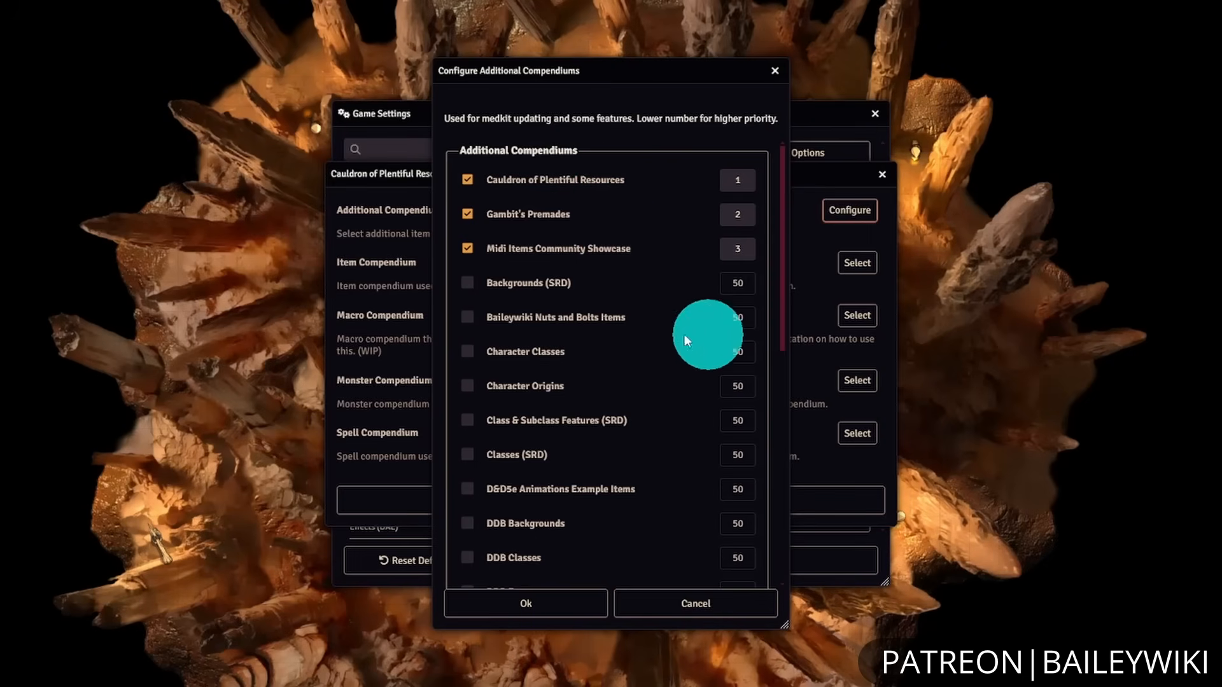
left_click(698, 608)
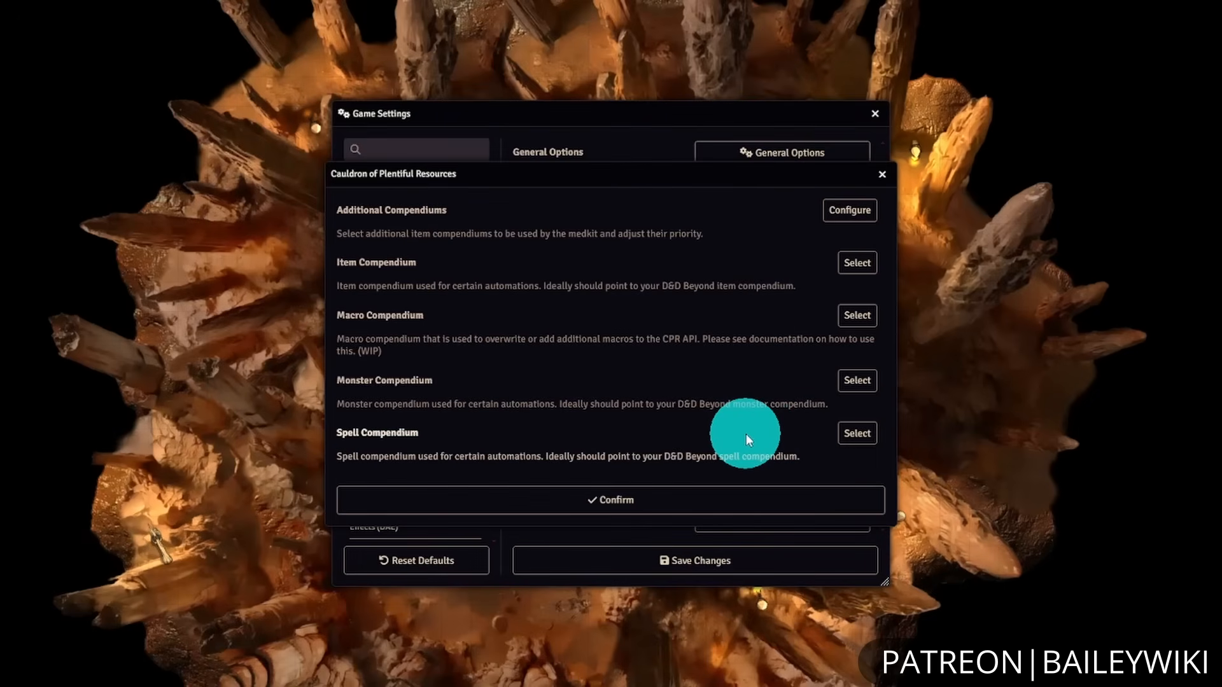
left_click(676, 499)
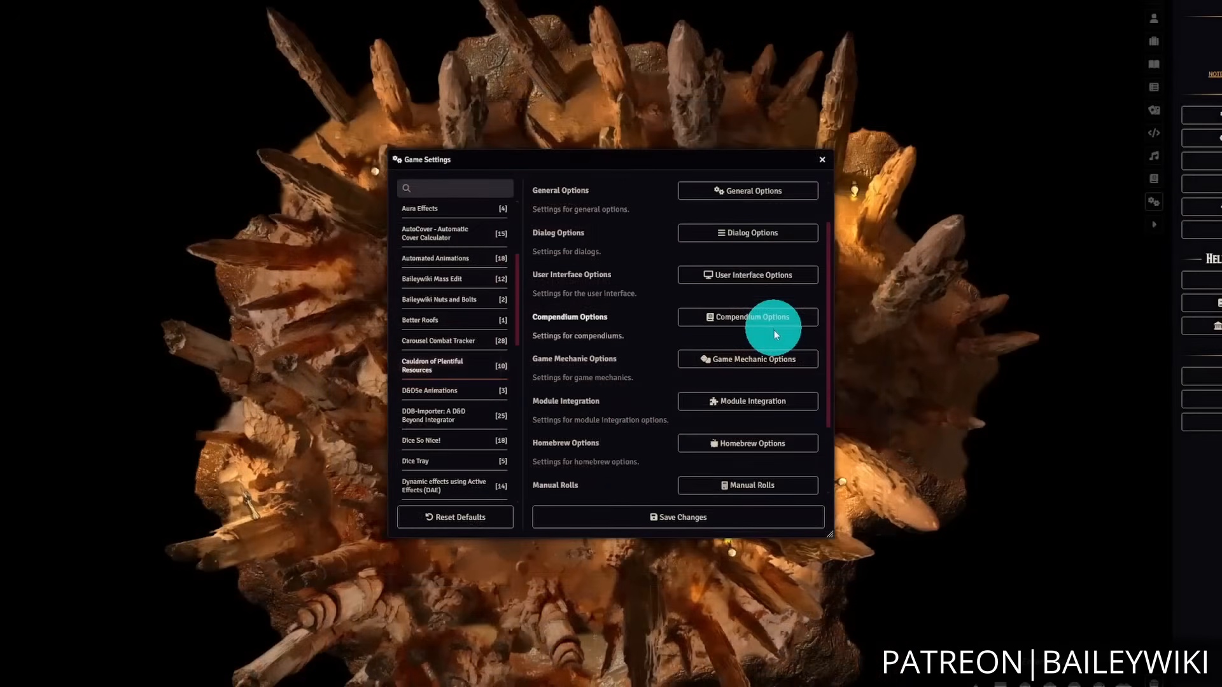
- In the Game Mechanic Options, enable Group Summons With Owner, Legendary Actions Prompt and Player Selects Conjures, and confirm
left_click(787, 367)
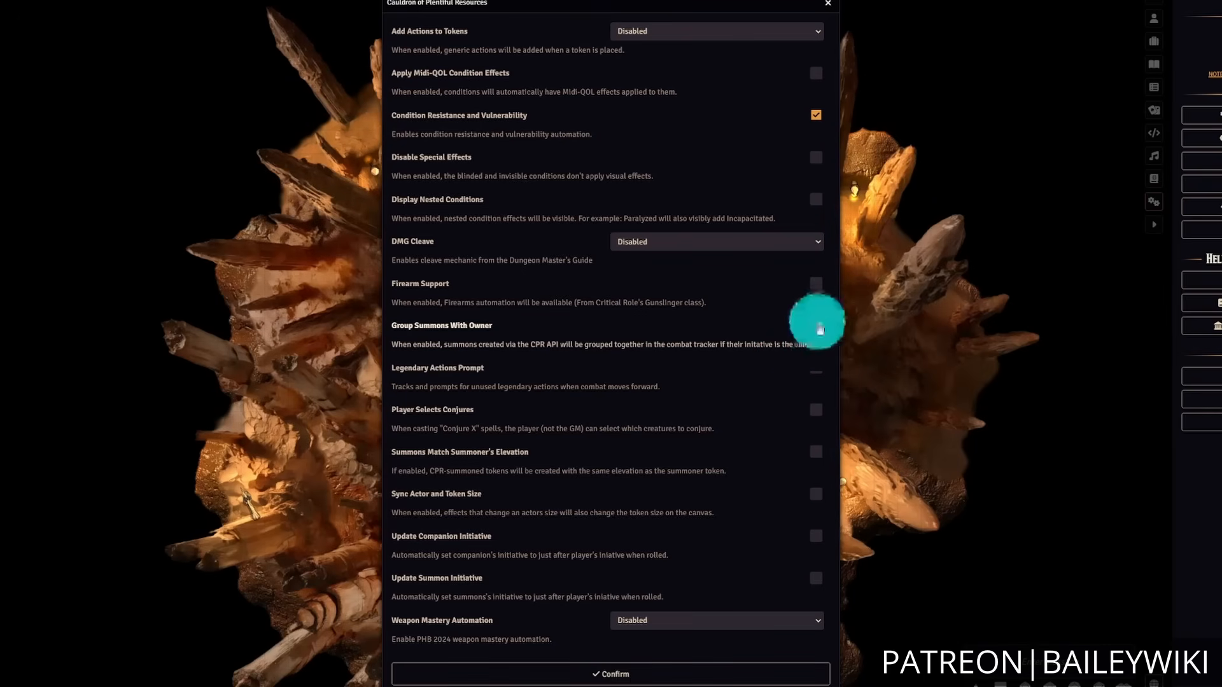
left_click(817, 325)
left_click(816, 367)
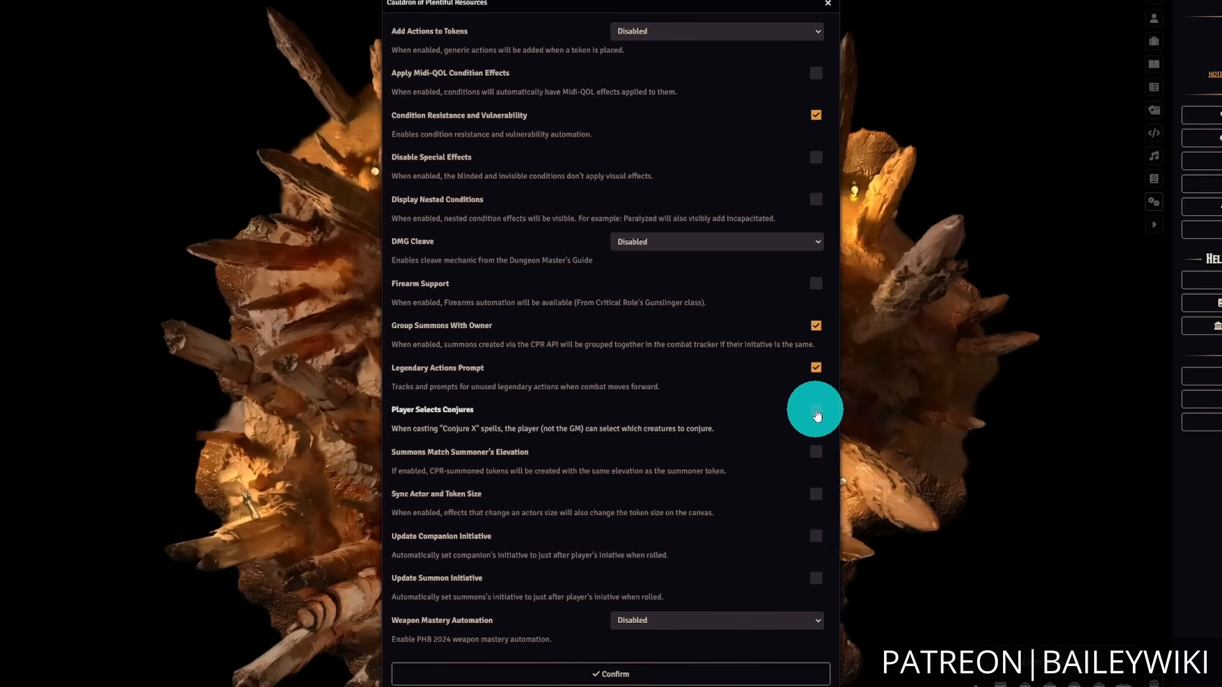
left_click(816, 413)
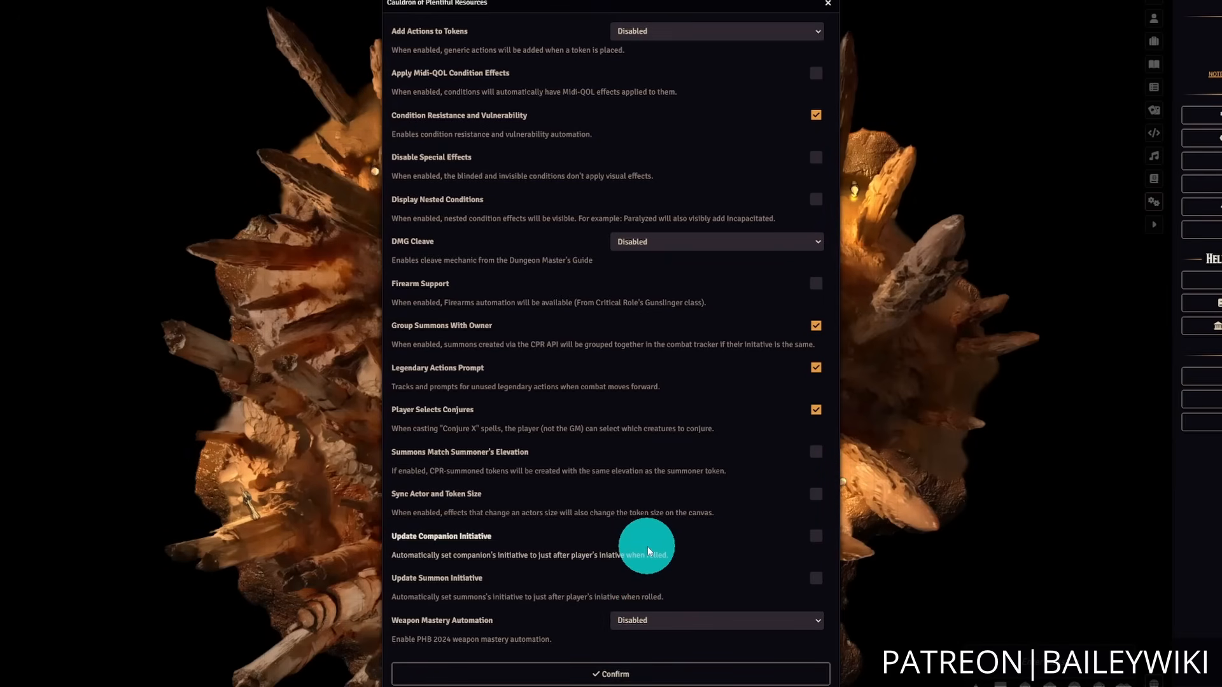
left_click(598, 673)
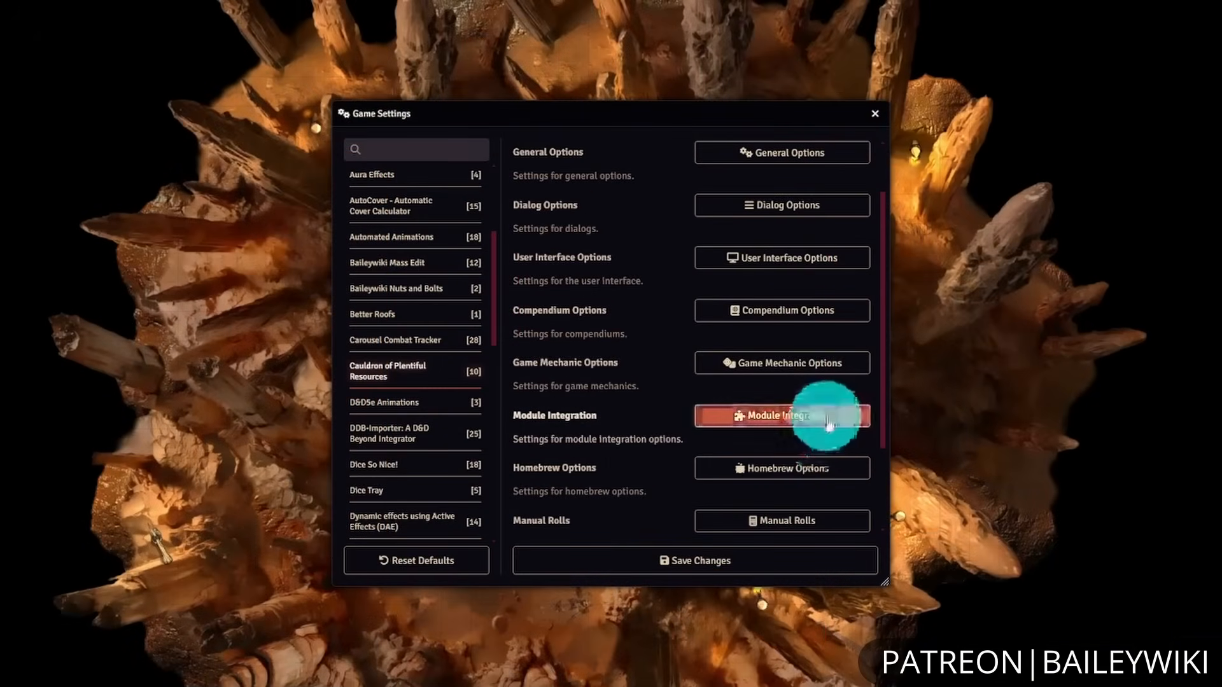
- Review the Module Integration settings, keep Gambit's Premades Options at No Homebrew or 3rd Party, and confirm
scroll(820, 411, "down", 1)
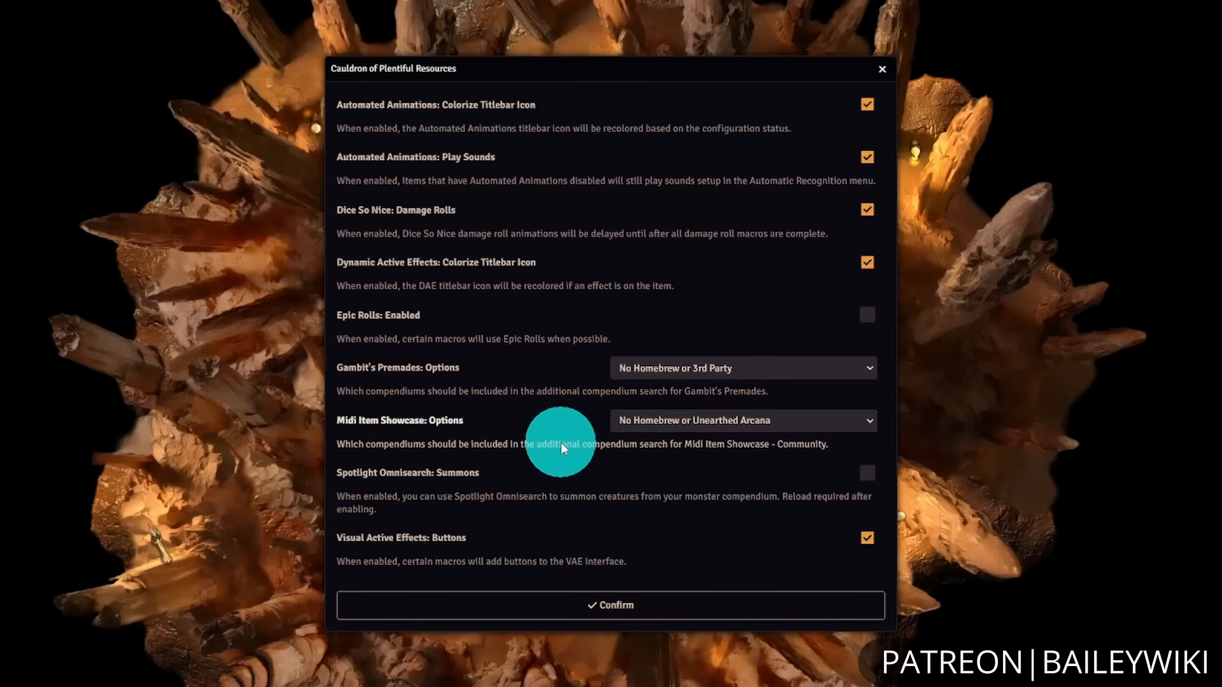
left_click(733, 376)
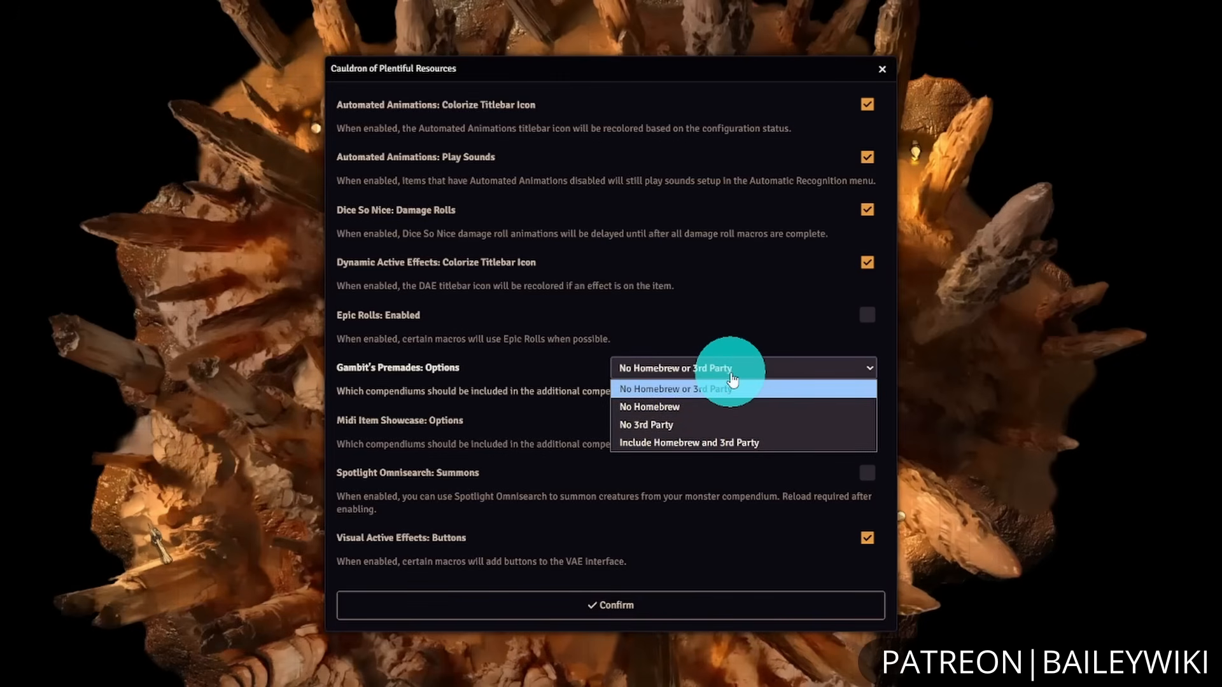
left_click(751, 364)
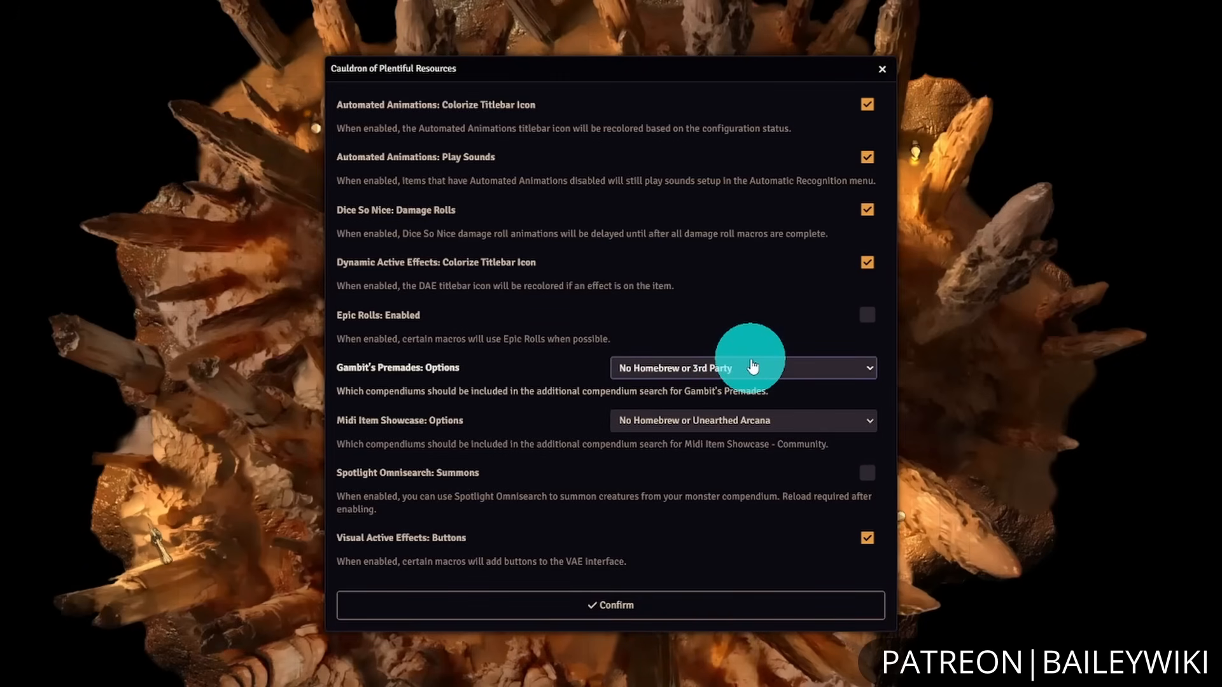
left_click(690, 610)
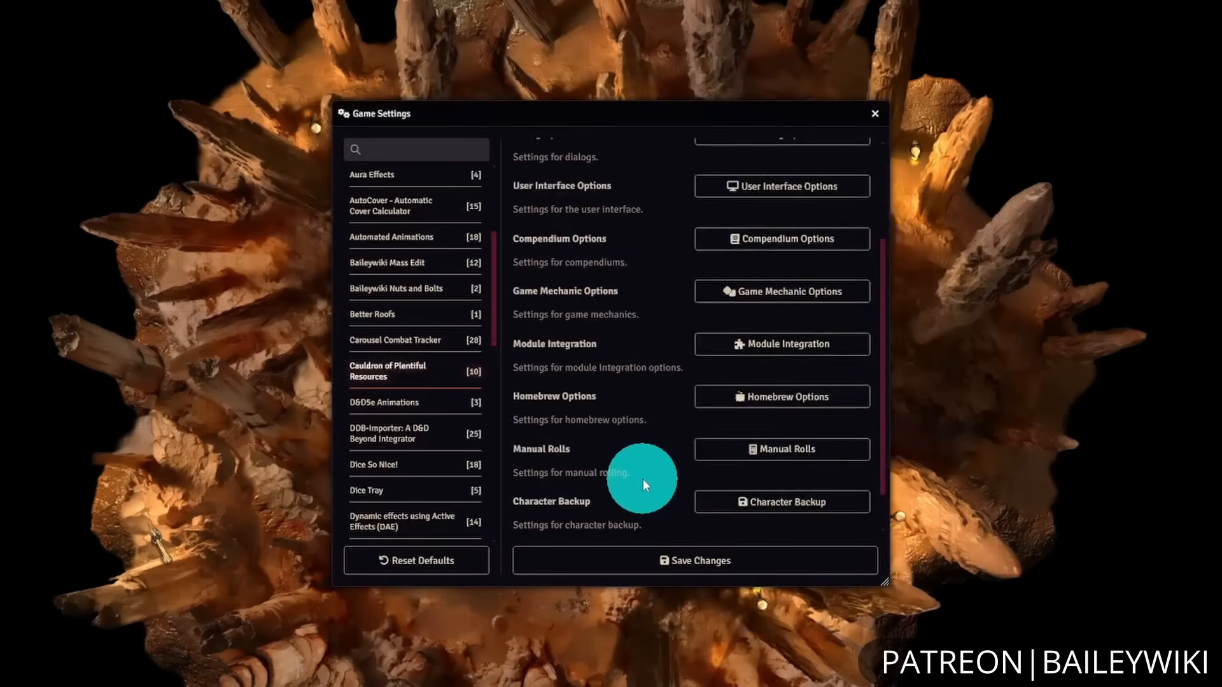
- Look over the Manual Rolls settings and close them without changes
scroll(643, 479, "down", 1)
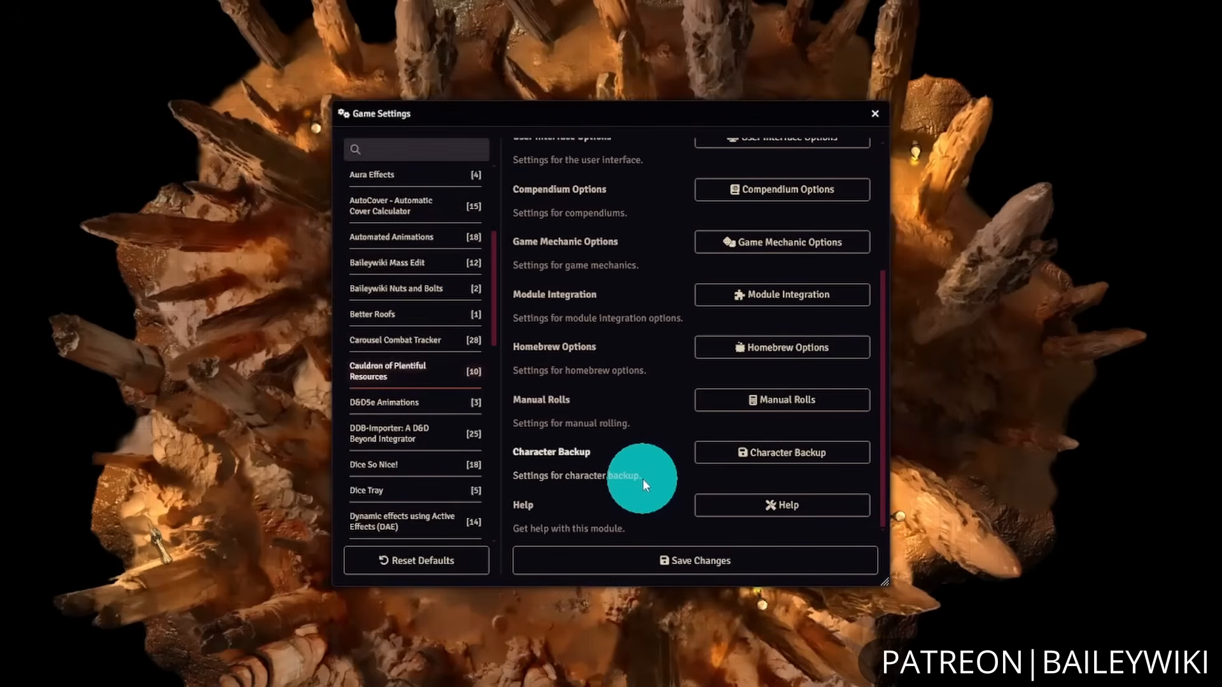
left_click(780, 401)
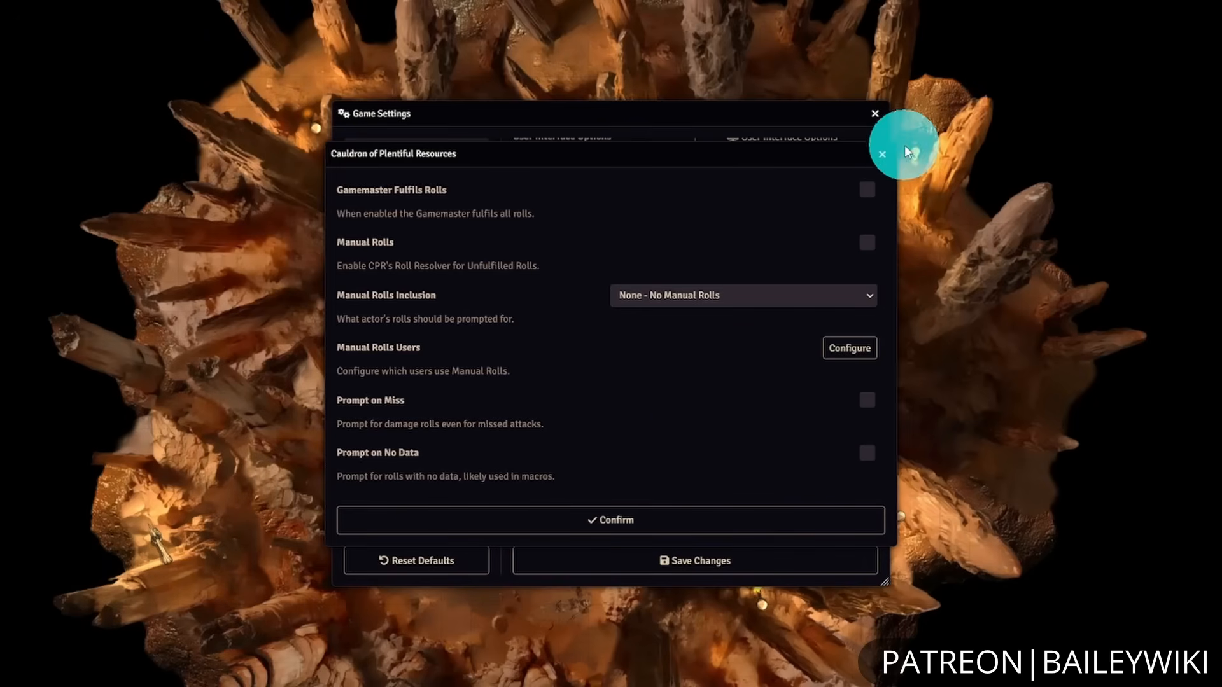
left_click(883, 156)
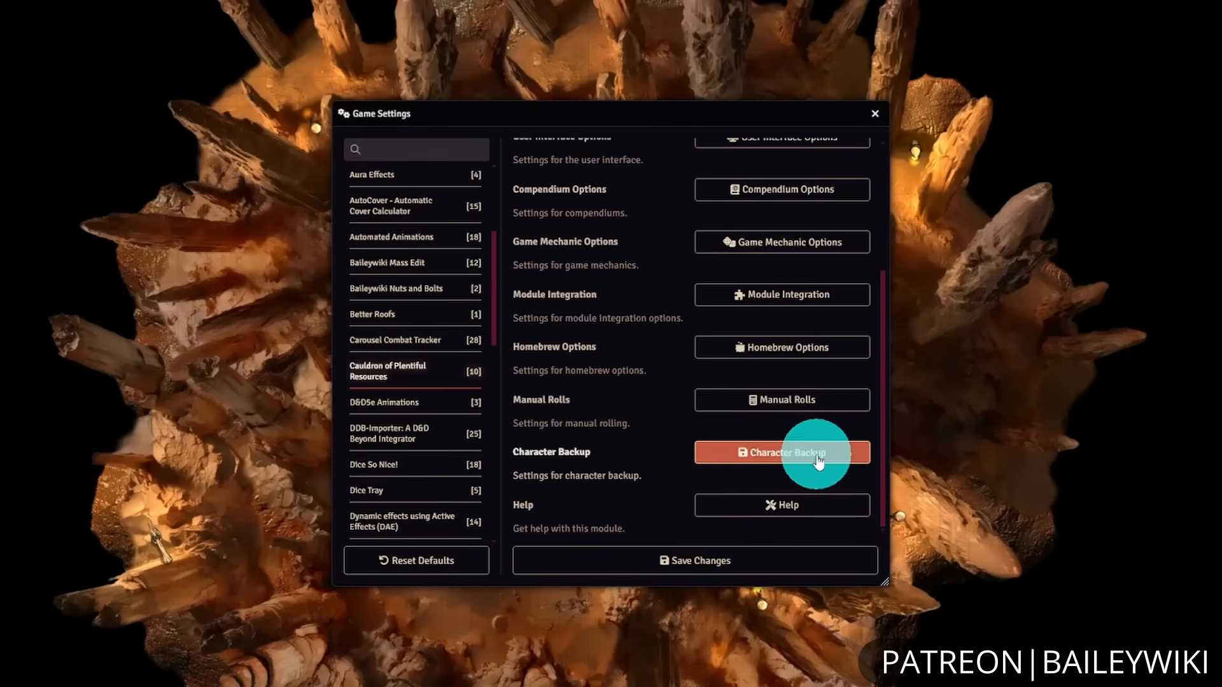
- Review the Character Backup settings, view the actor backup compendium choices without picking one, and confirm
left_click(853, 454)
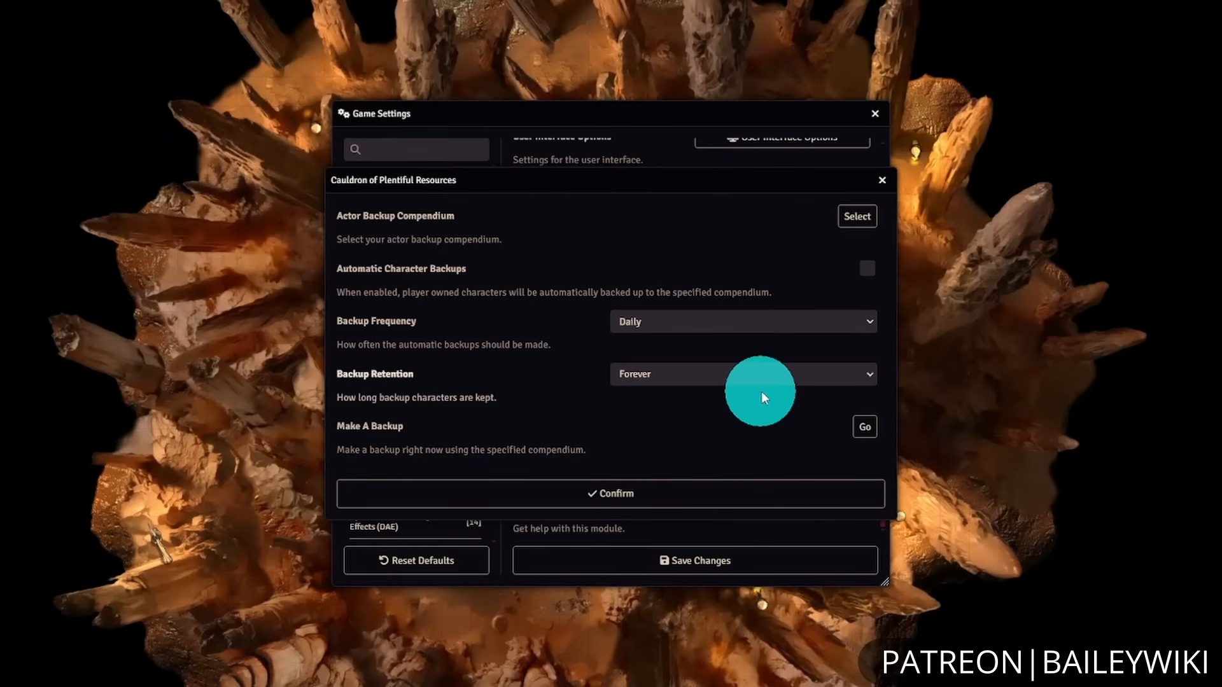
left_click(857, 217)
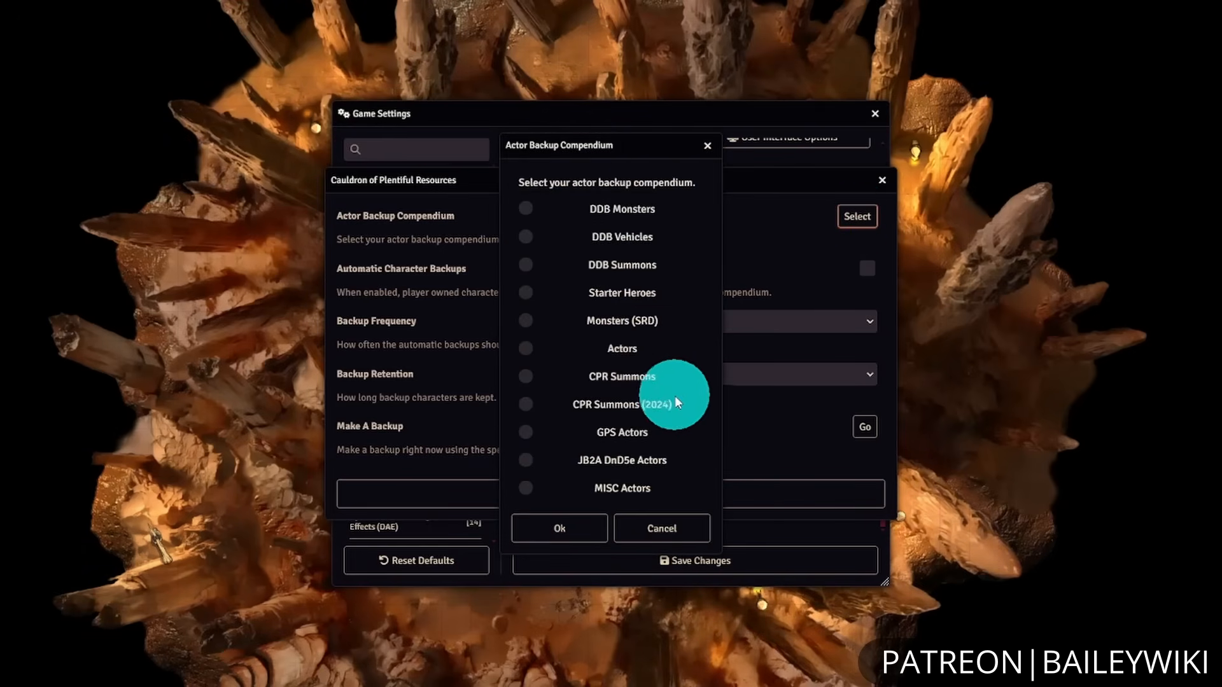
left_click(679, 537)
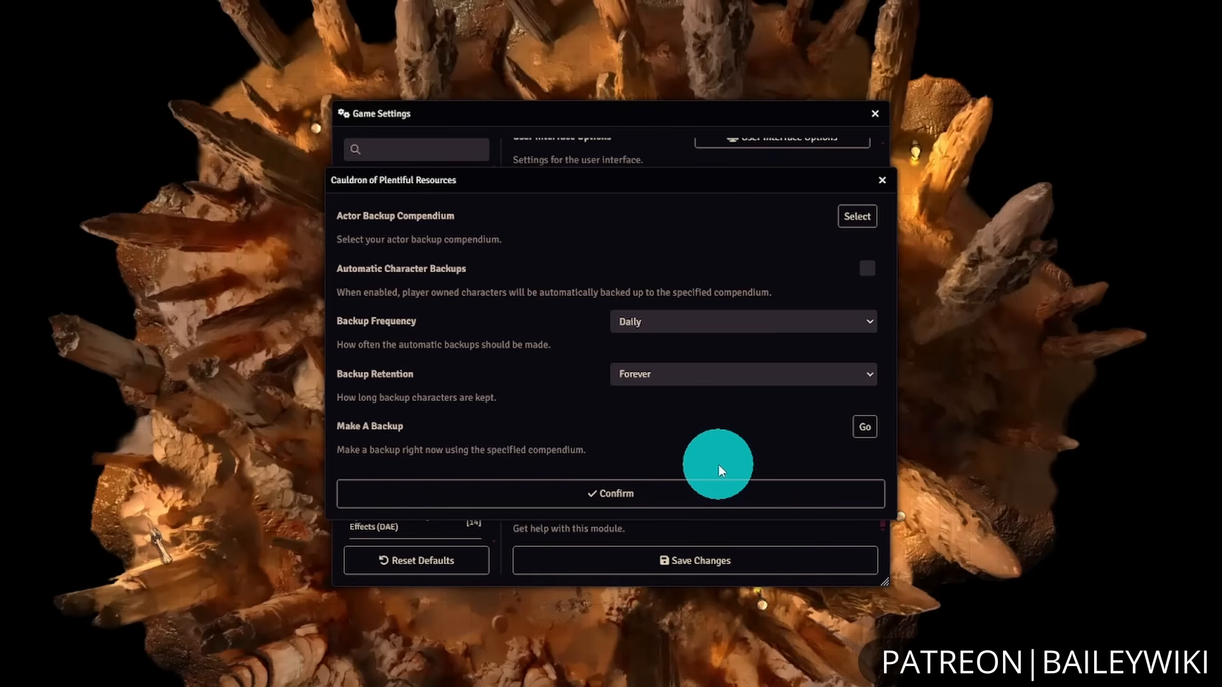
left_click(626, 494)
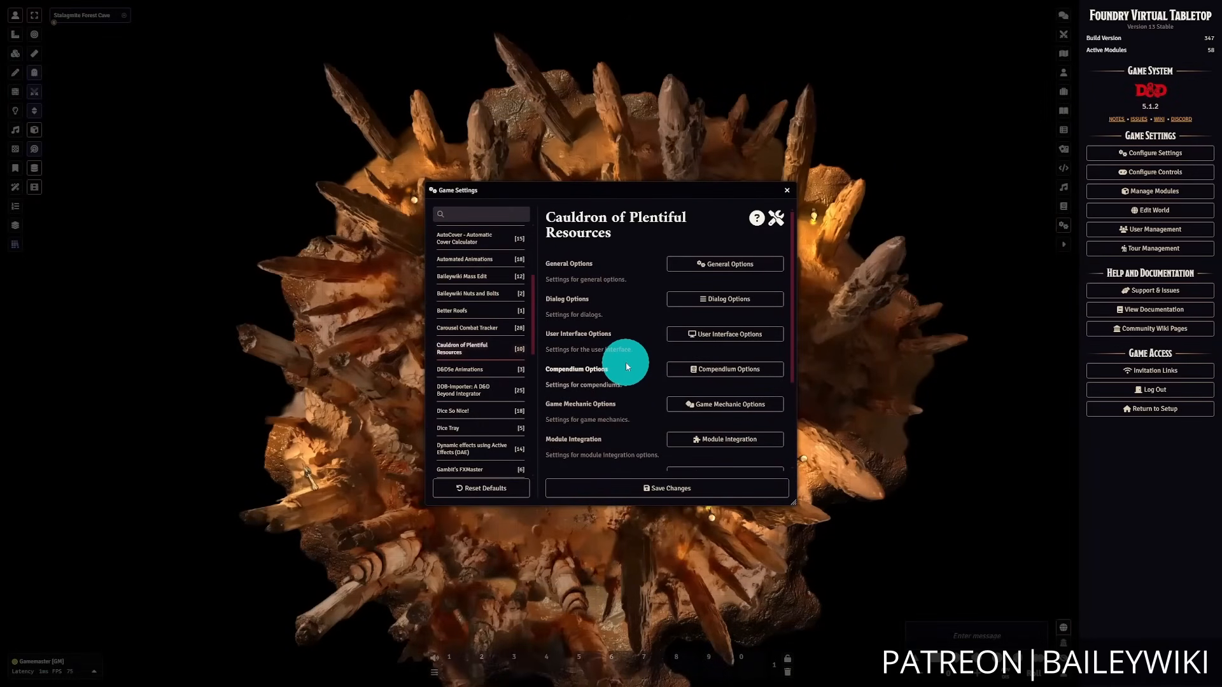
- In the AutoCover settings, enable Library Mode, disable Show Cover message when targeting, and review the remaining cover options
left_click(492, 243)
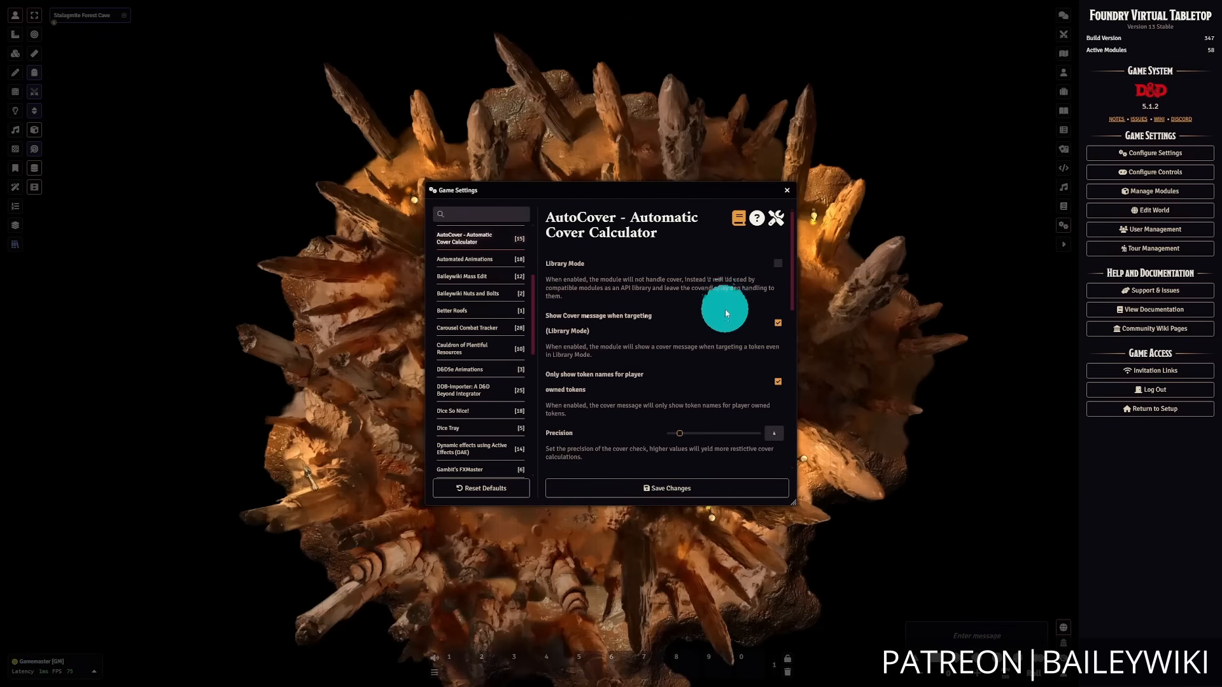
left_click(778, 264)
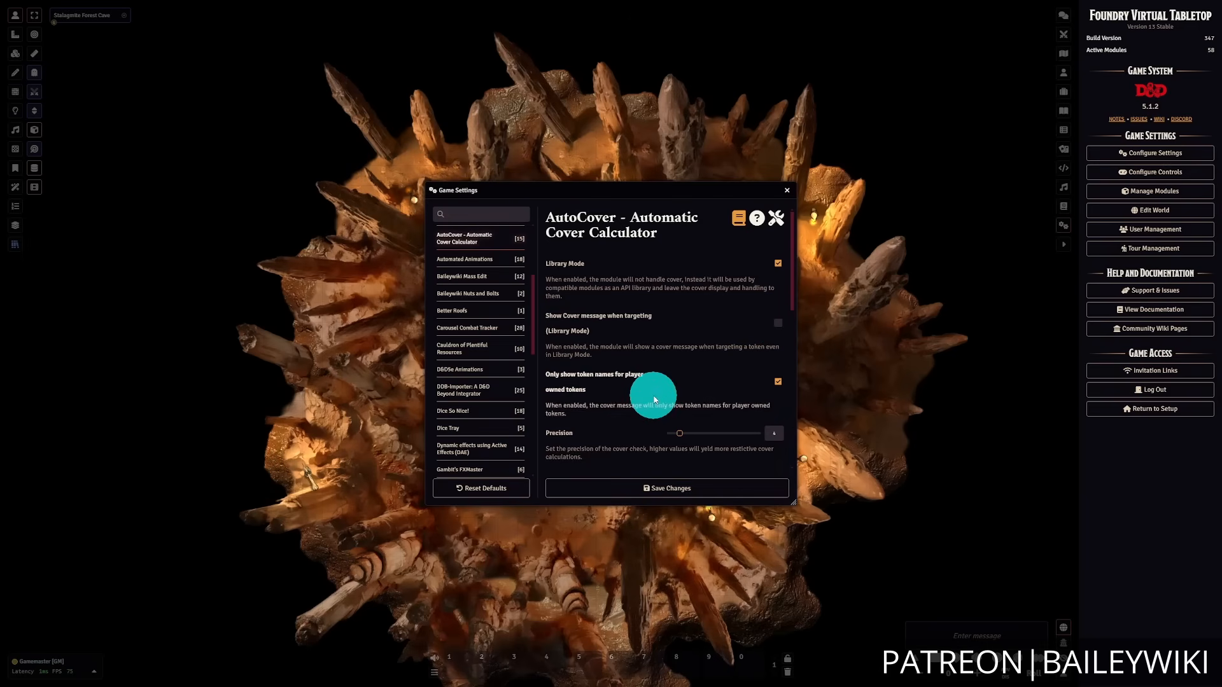
scroll(644, 390, "down", 3)
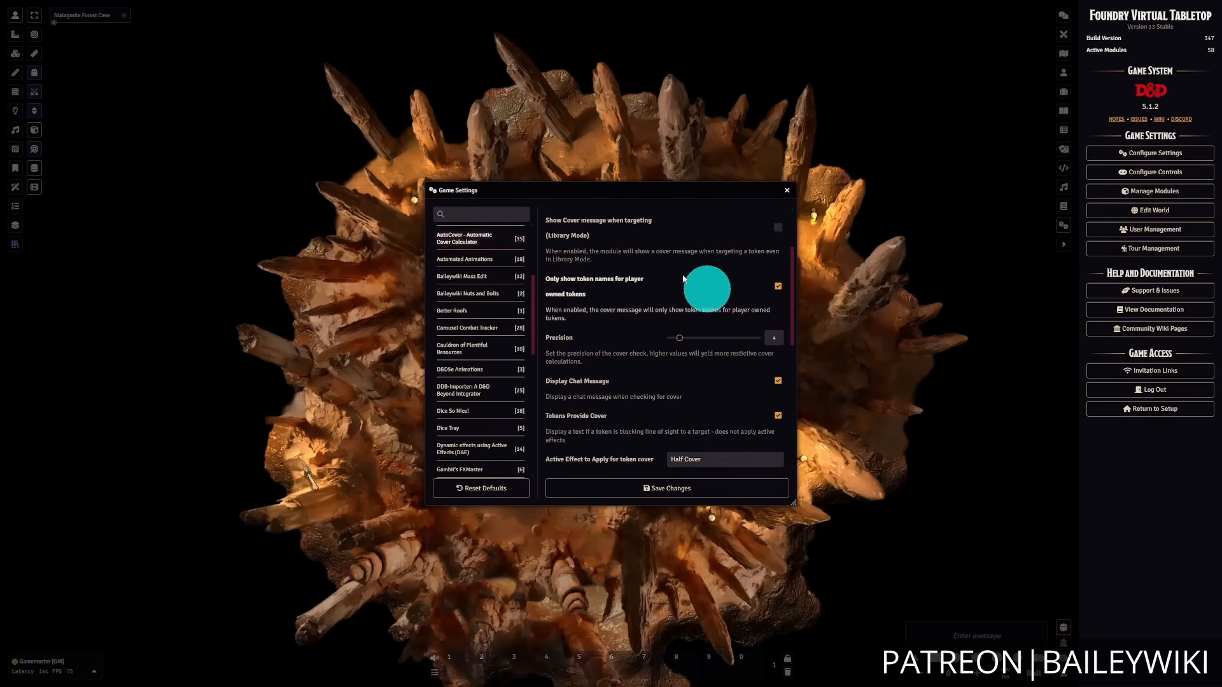
scroll(693, 422, "down", 1)
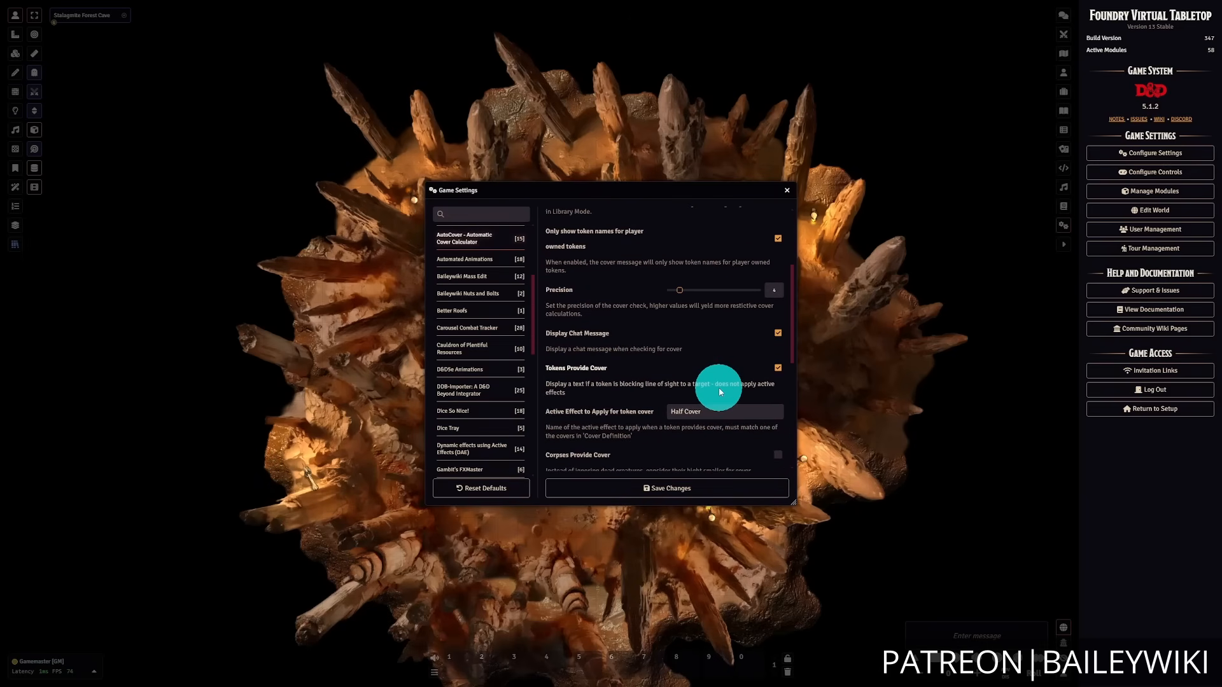
scroll(718, 400, "down", 3)
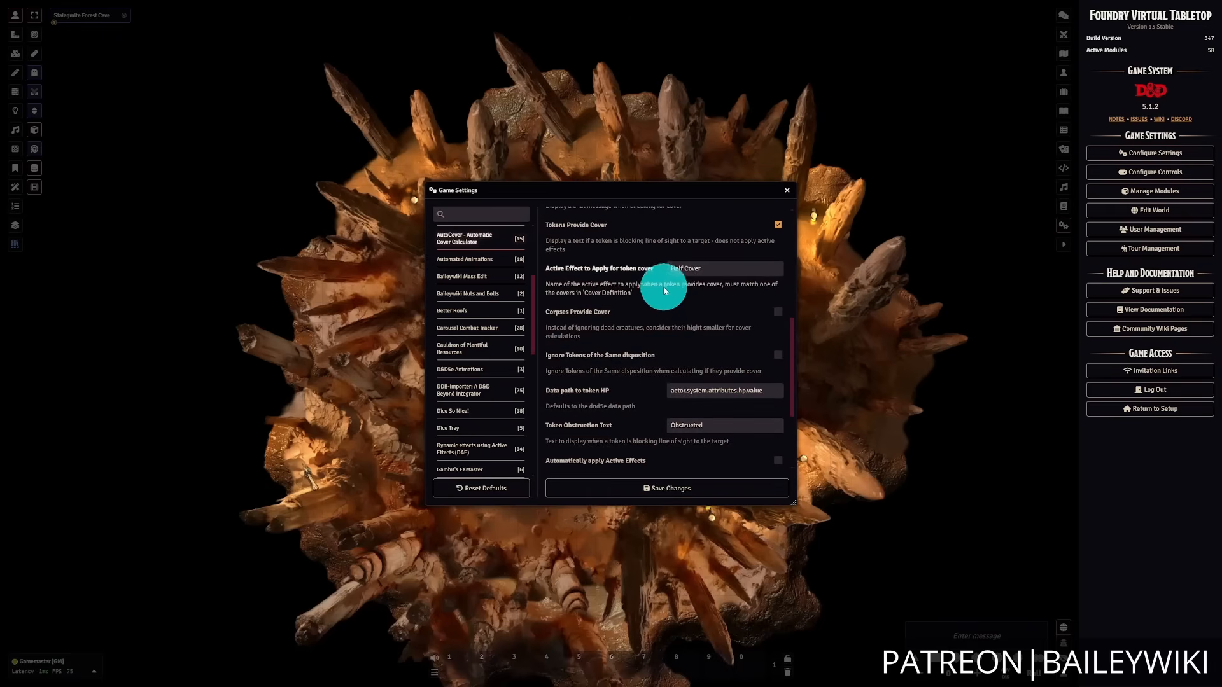
scroll(662, 416, "up", 10)
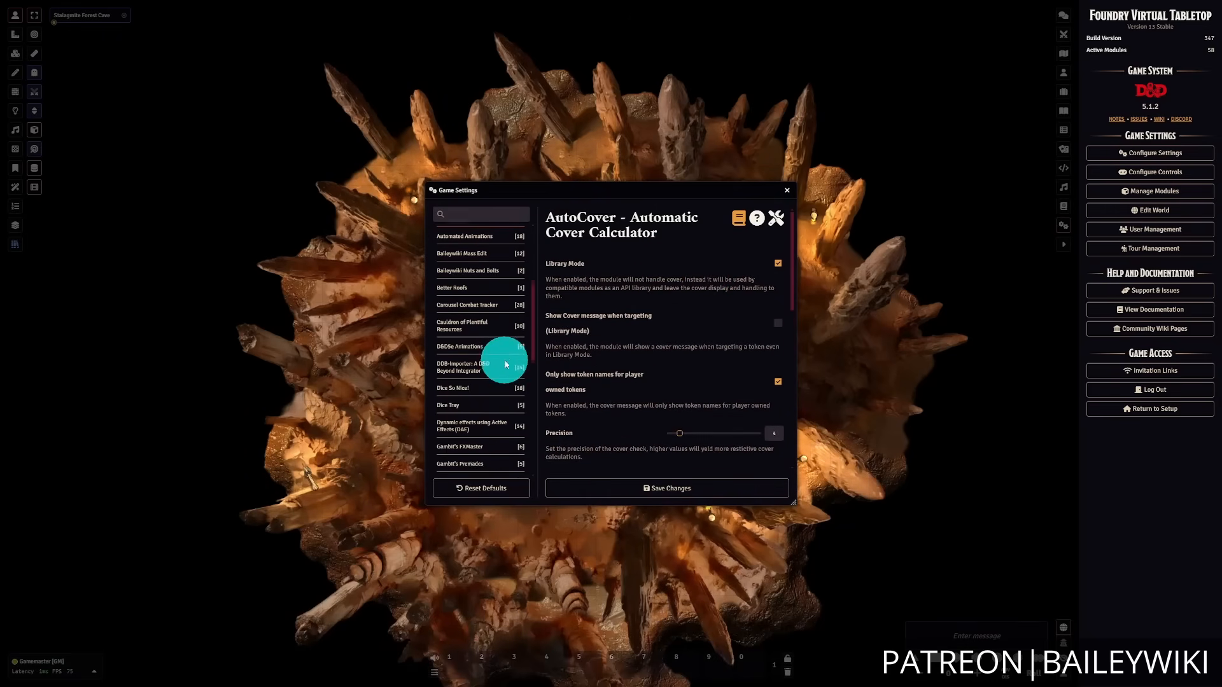
- Enable Use Elwin Helpers in the Midi Item Showcase - Community settings
scroll(503, 369, "down", 3)
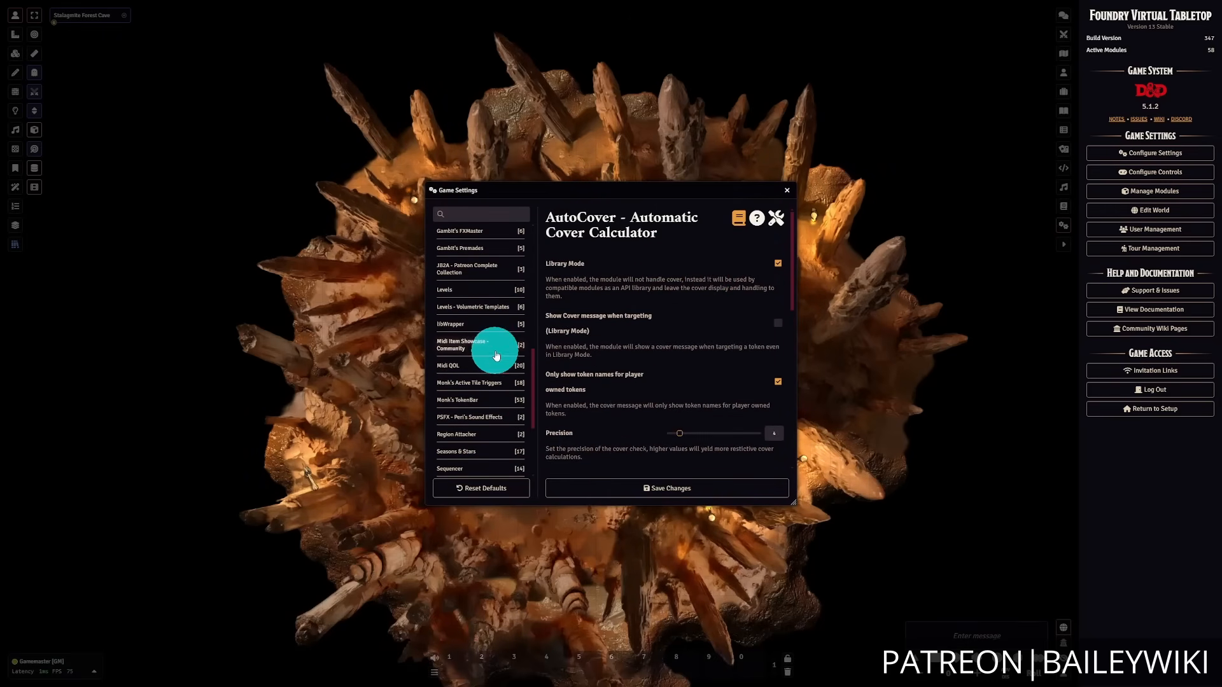
left_click(492, 349)
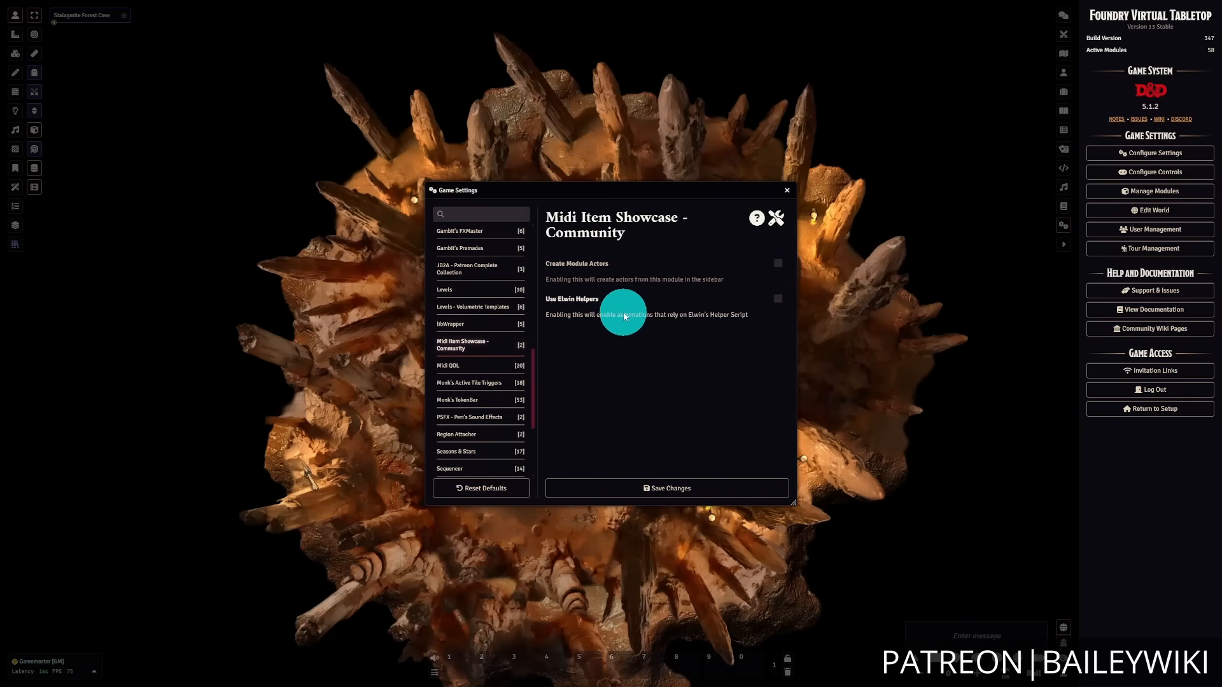
left_click(777, 299)
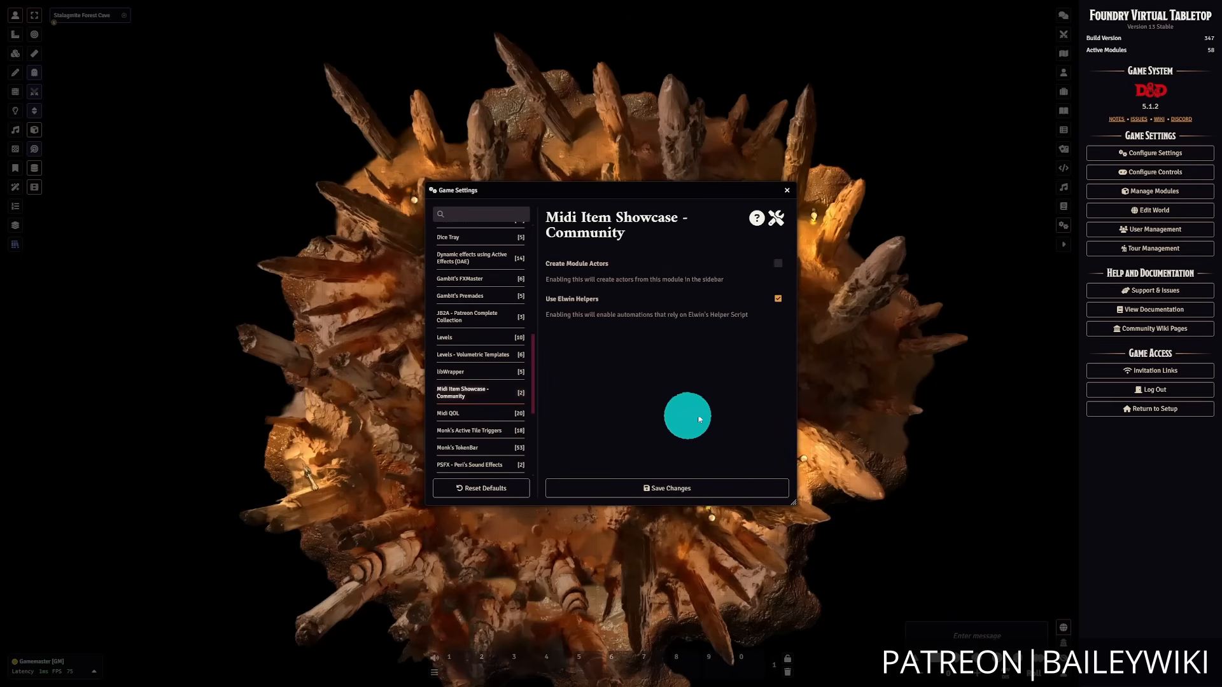
- Review the Token Magic FX settings, from the automatic template effects through the filter caching and video support options
scroll(522, 408, "down", 1)
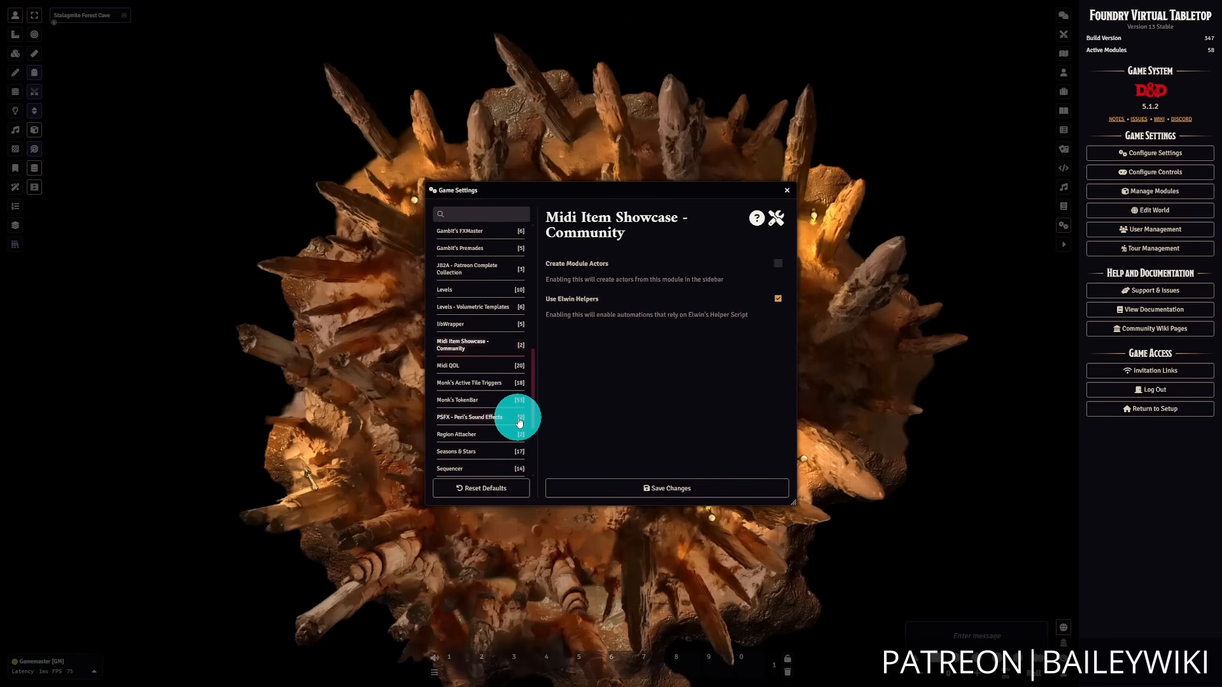
scroll(497, 411, "down", 3)
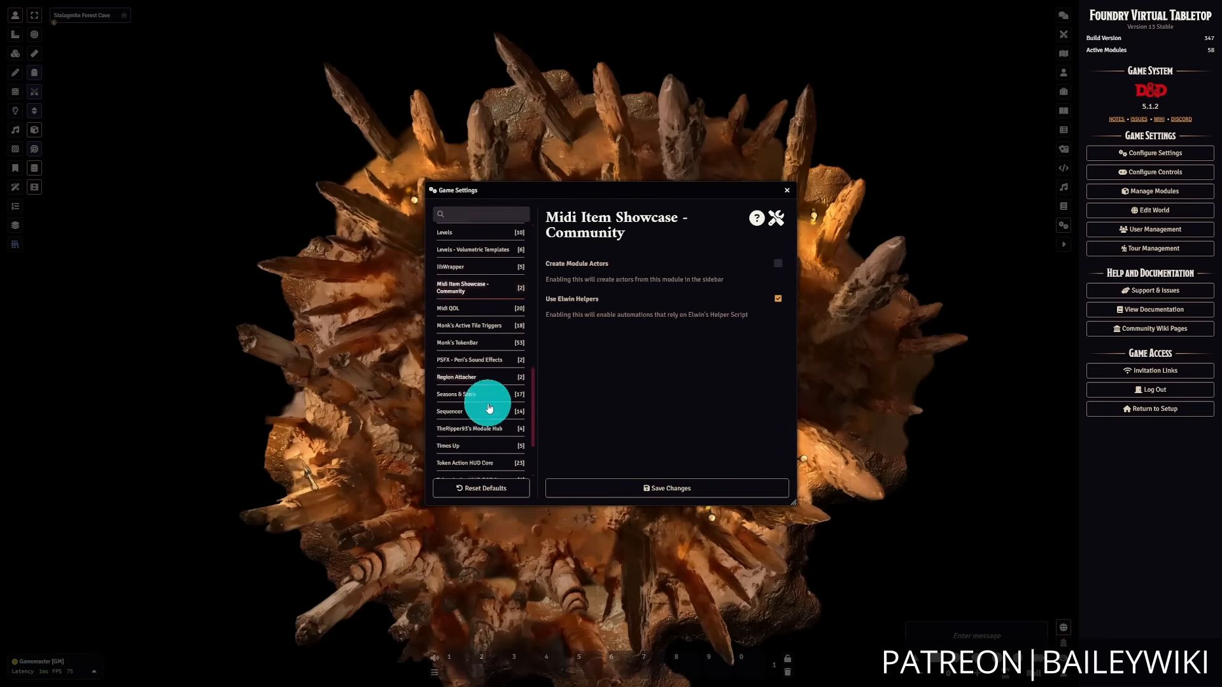
left_click(489, 408)
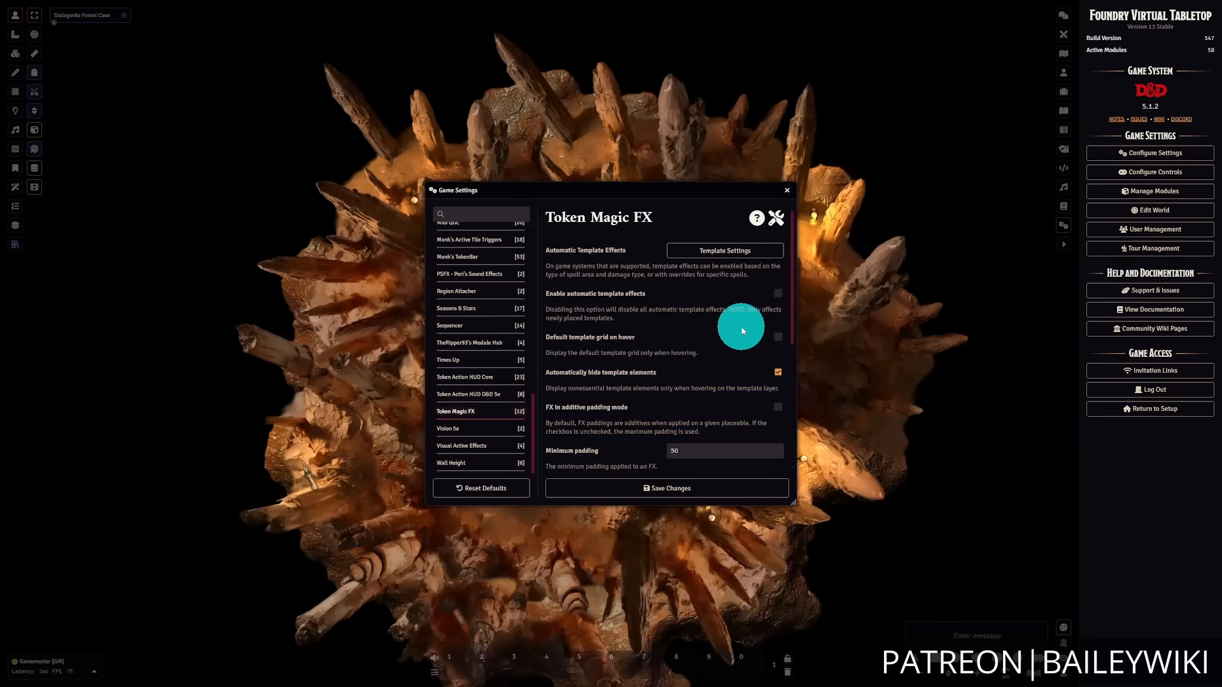
scroll(740, 398, "down", 5)
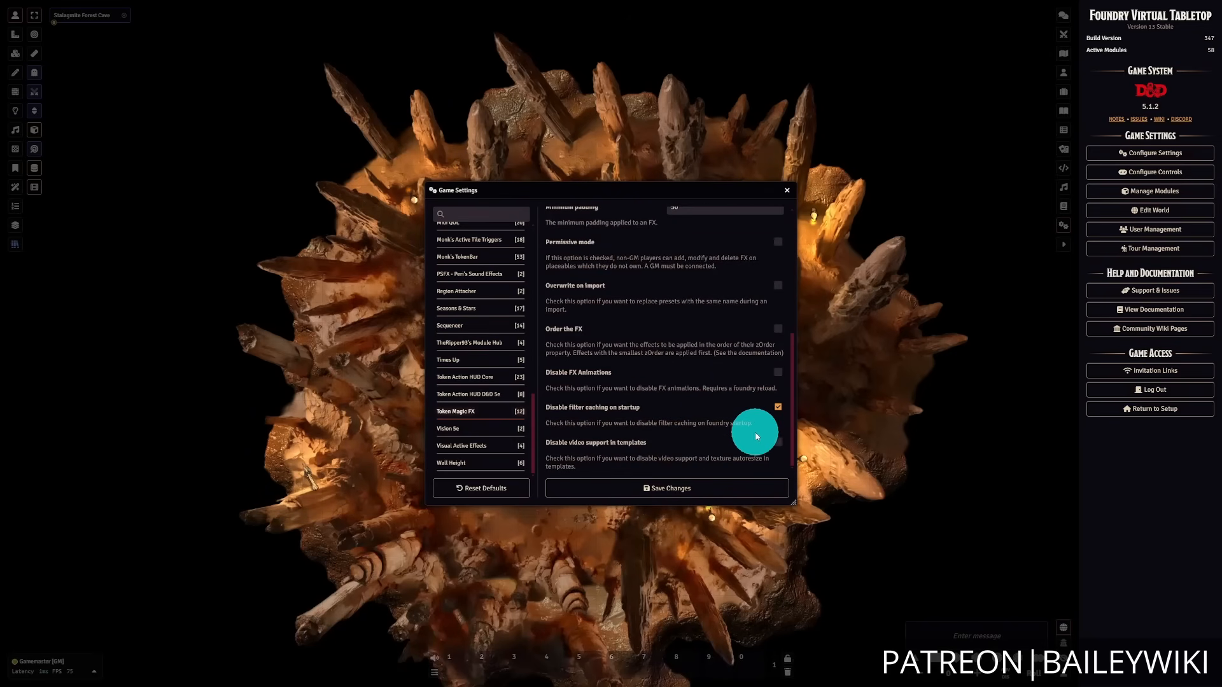
scroll(742, 428, "up", 5)
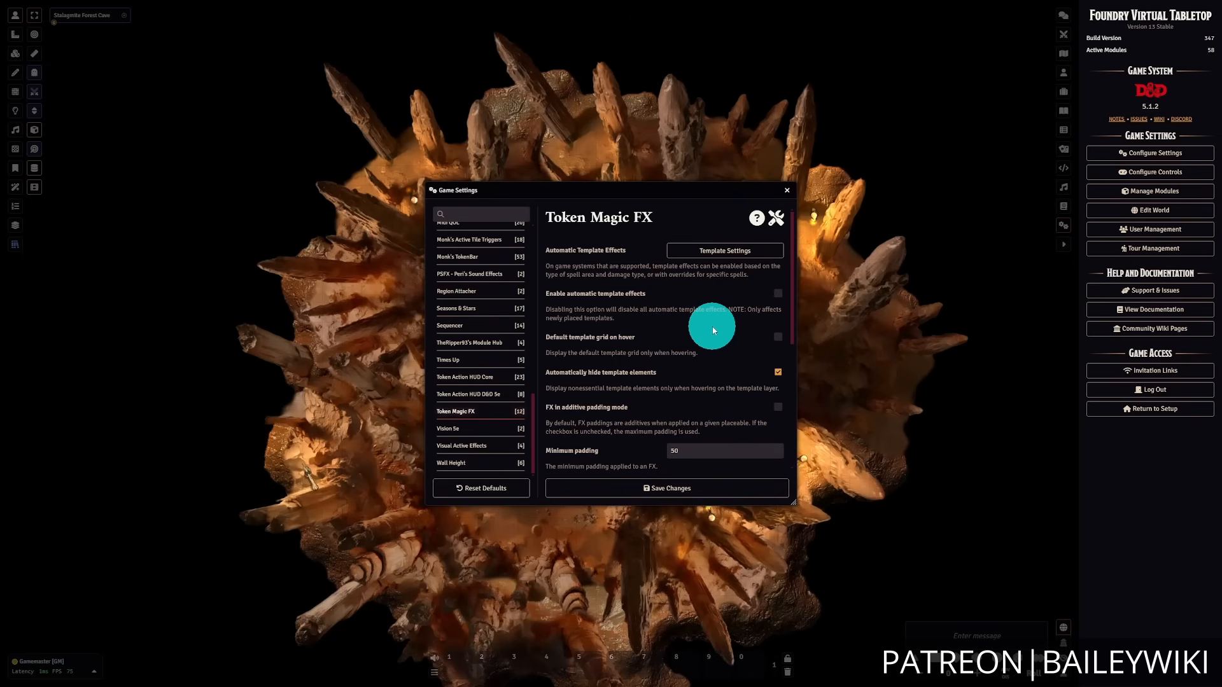
scroll(693, 376, "down", 4)
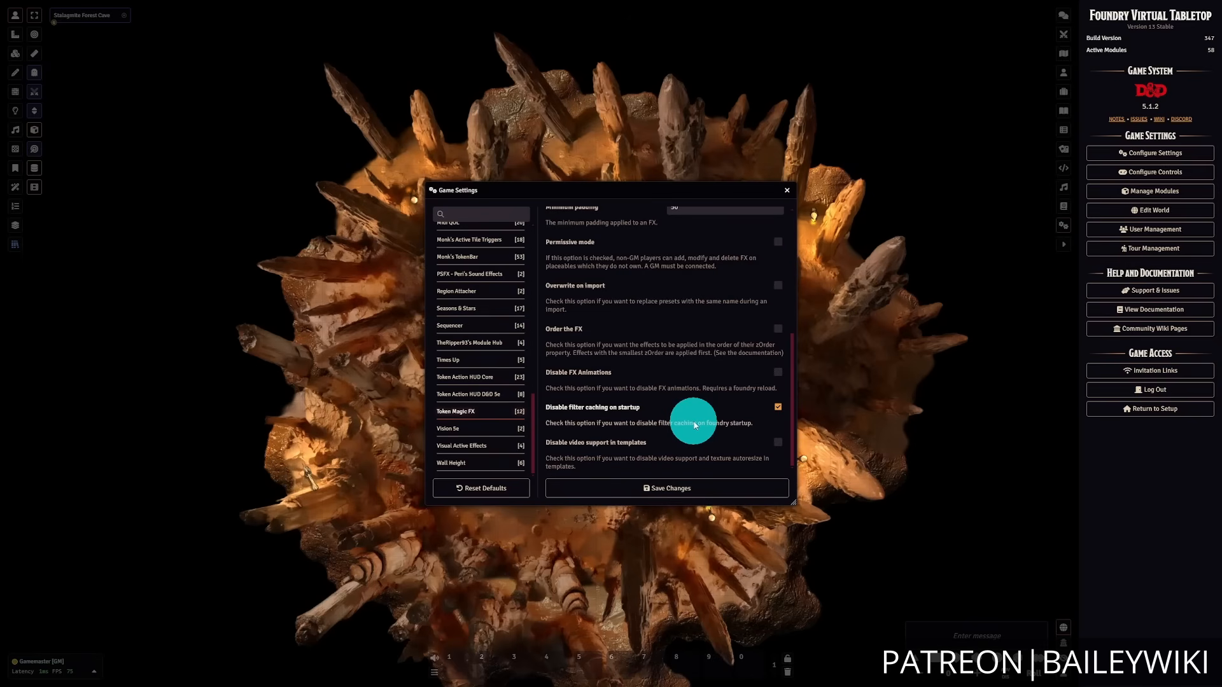
scroll(695, 425, "up", 2)
scroll(710, 408, "up", 2)
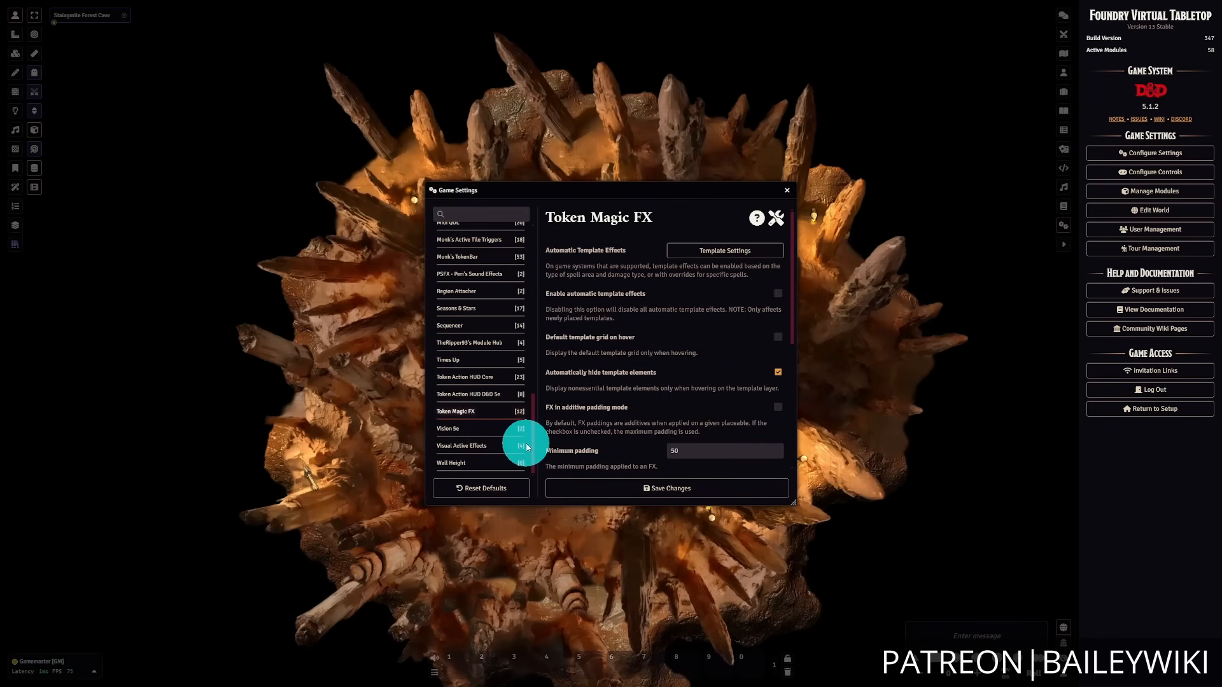
- Look over the settings of Token Action HUD D&D 5e, Token Action HUD Core and Seasons & Stars
left_click(493, 394)
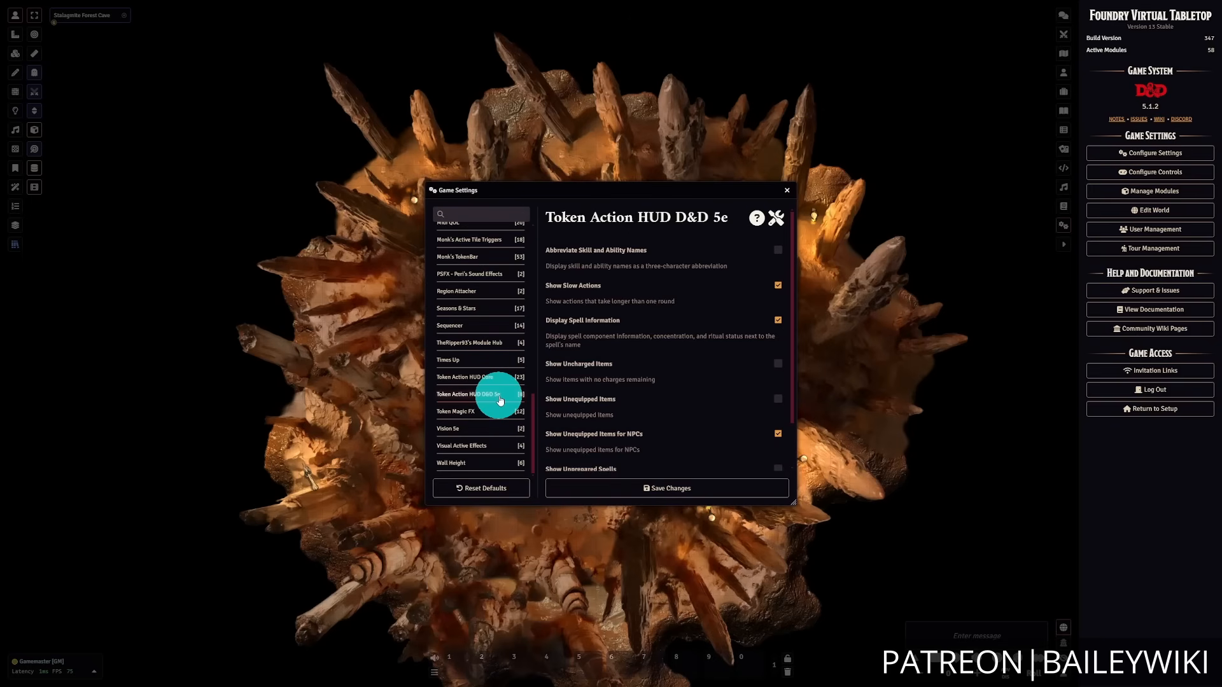
left_click(488, 382)
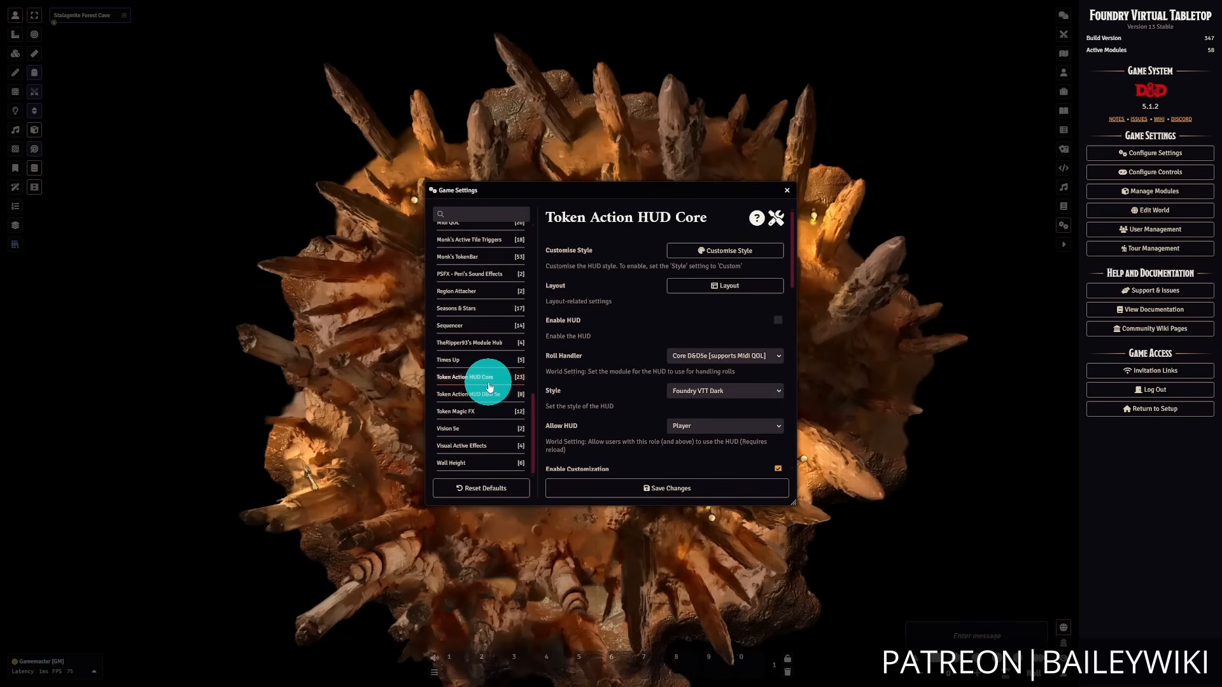
left_click(498, 308)
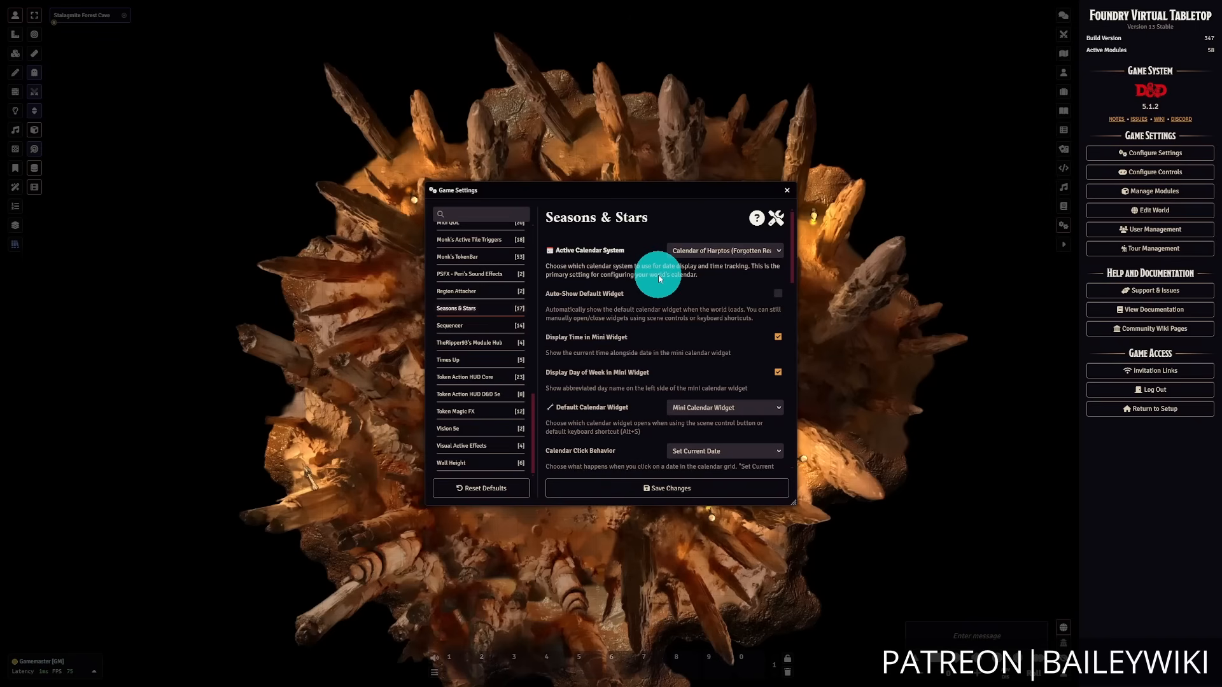
- View the Dice Rows Configuration in the Dice Tray settings and close it without changes
scroll(500, 414, "up", 3)
scroll(501, 417, "up", 4)
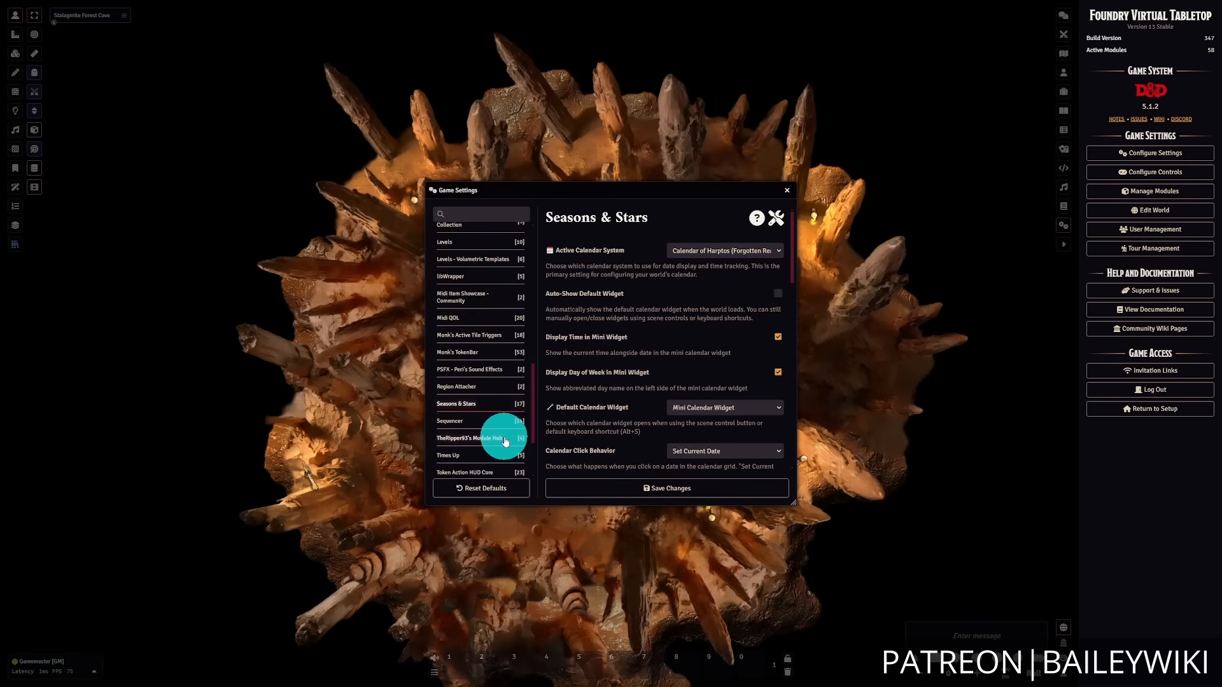
scroll(505, 441, "up", 5)
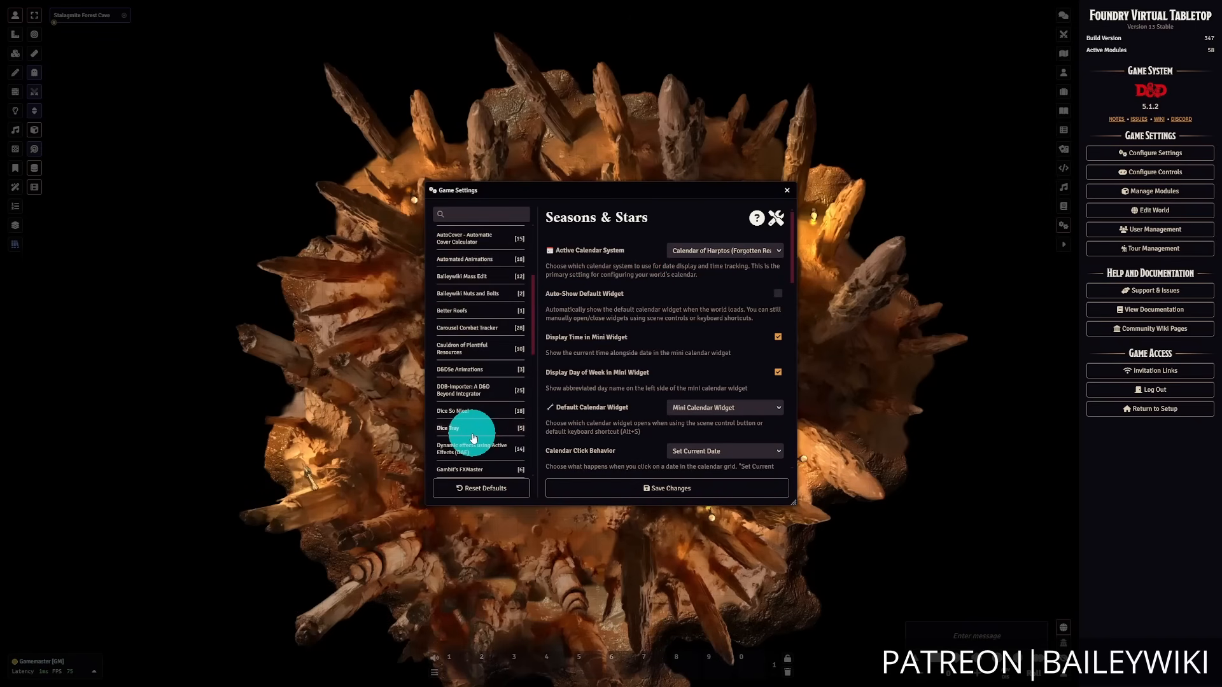
left_click(471, 429)
left_click(730, 251)
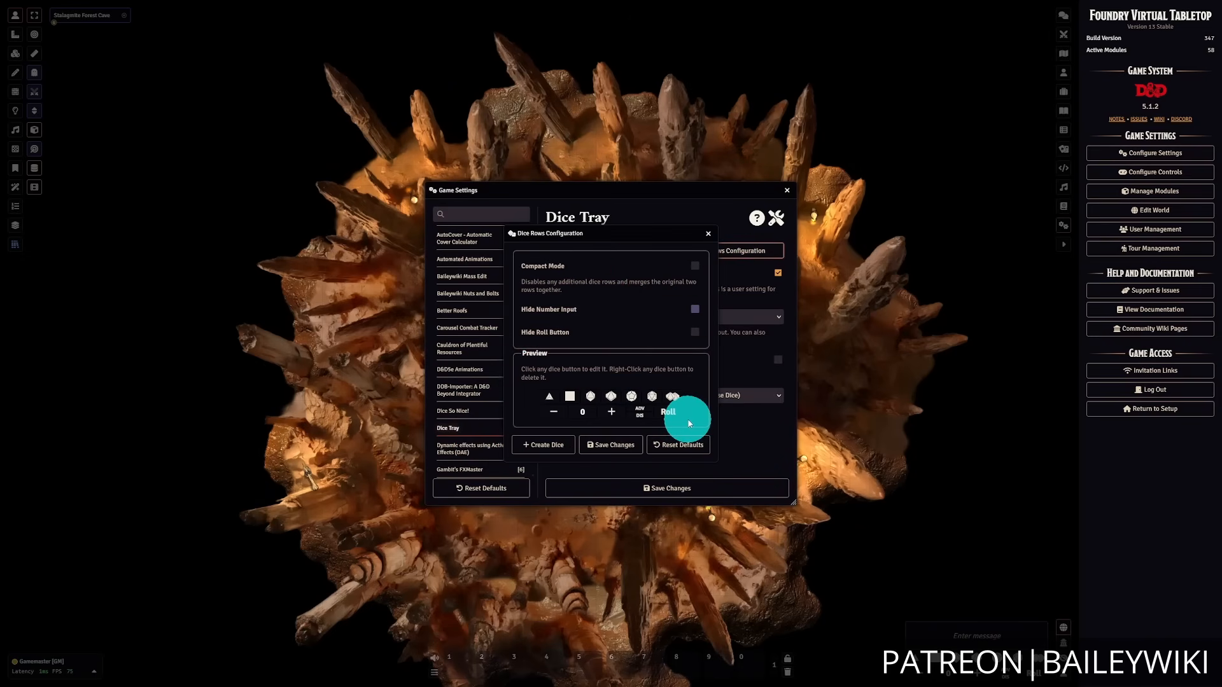
left_click(707, 233)
- View the 3D Dice Settings of Dice So Nice! and close them without changes
left_click(472, 417)
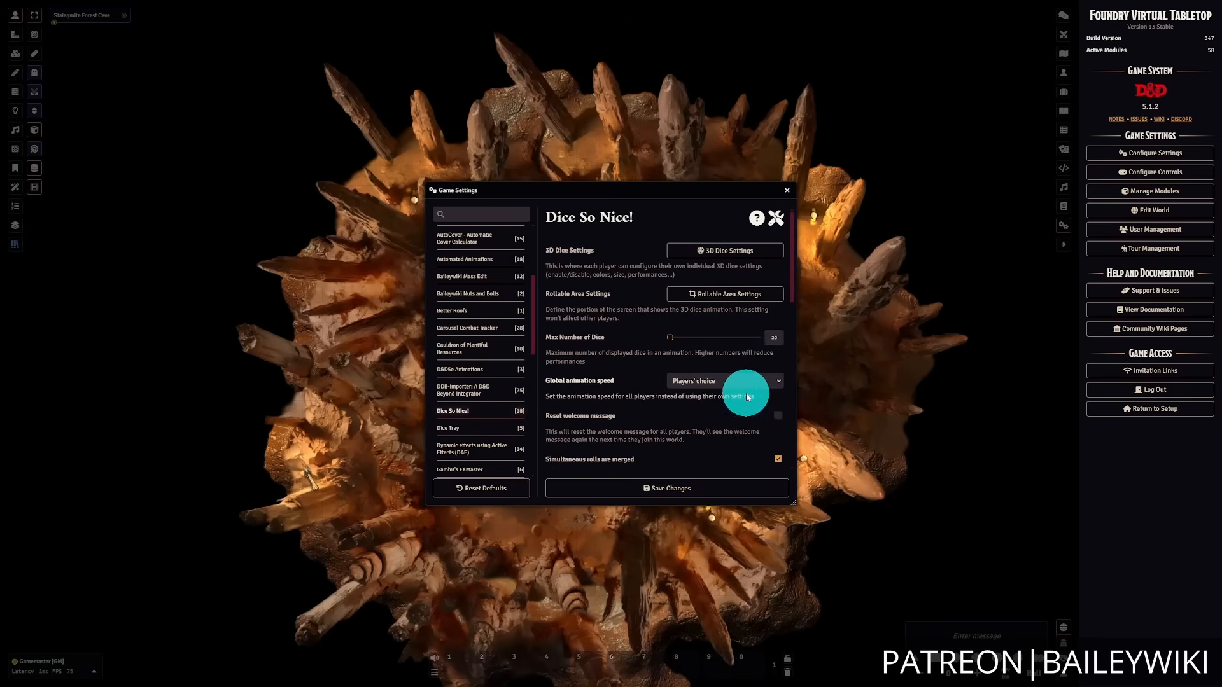
left_click(771, 262)
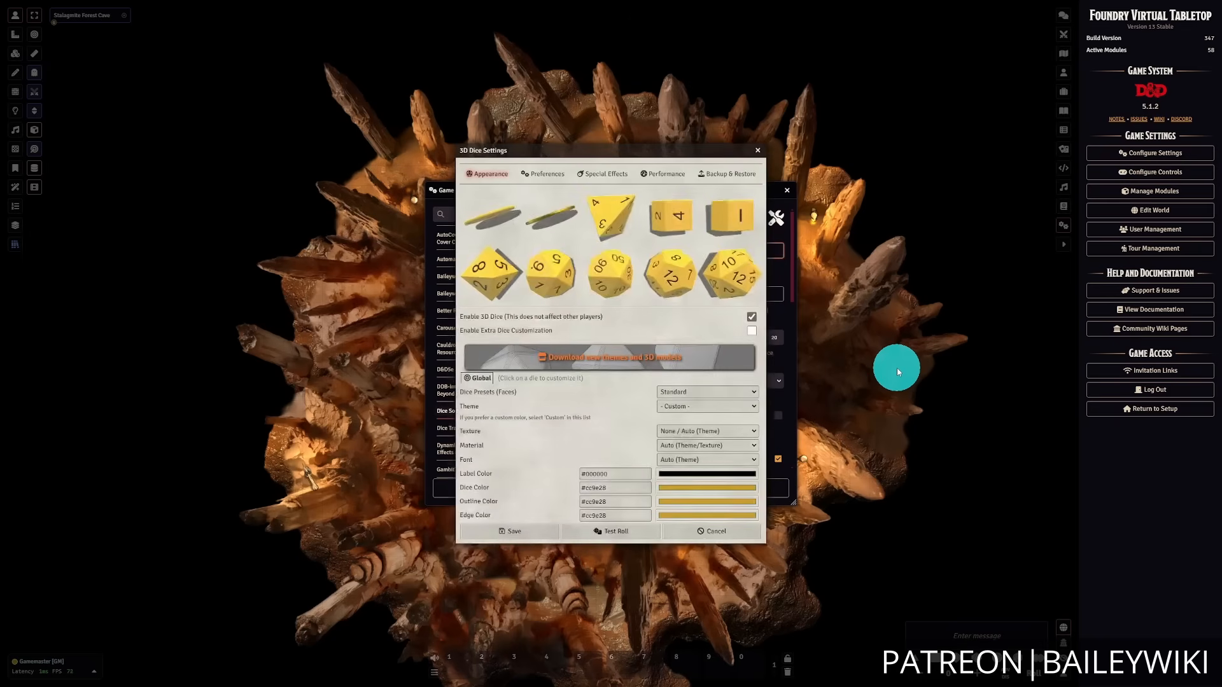
left_click(758, 153)
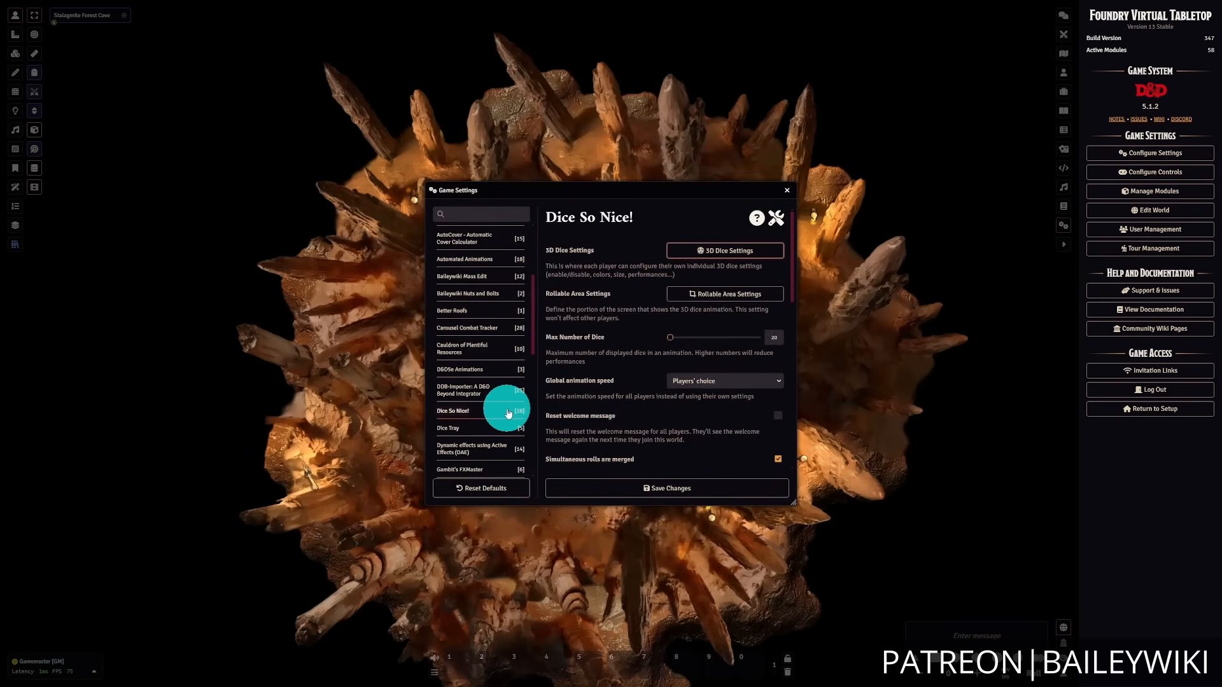
- Review the Carousel Combat Tracker settings and look over the Argon - Combat HUD (CORE) options
left_click(499, 332)
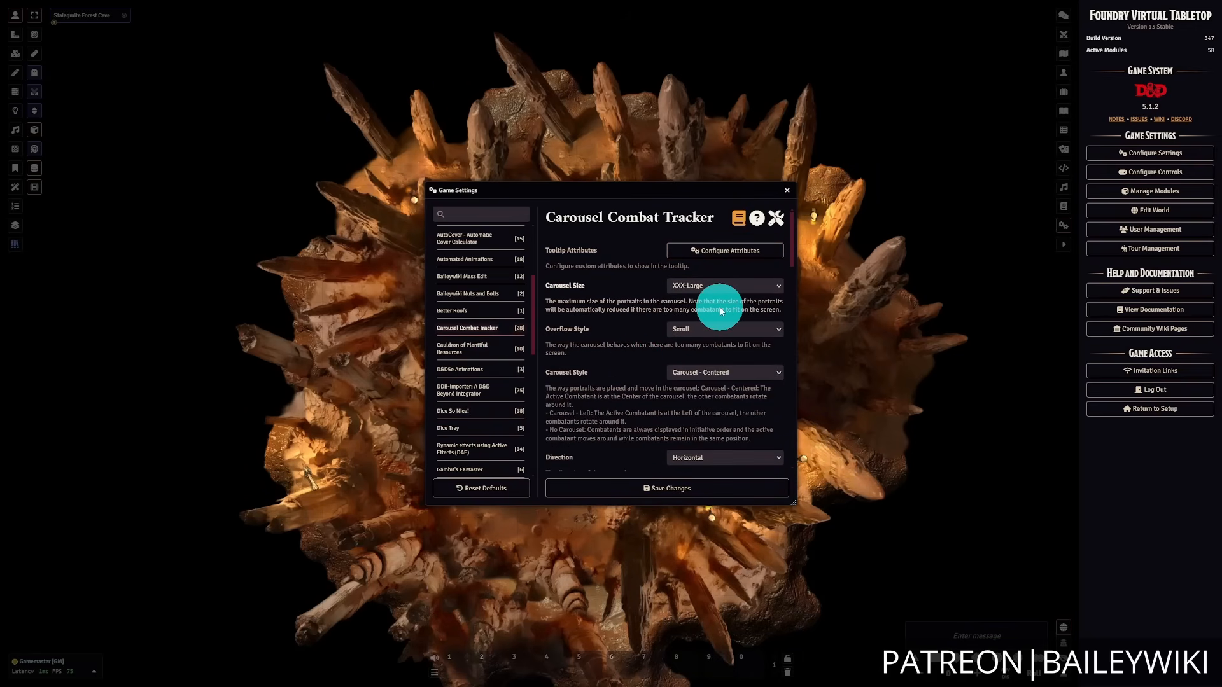
scroll(606, 373, "down", 3)
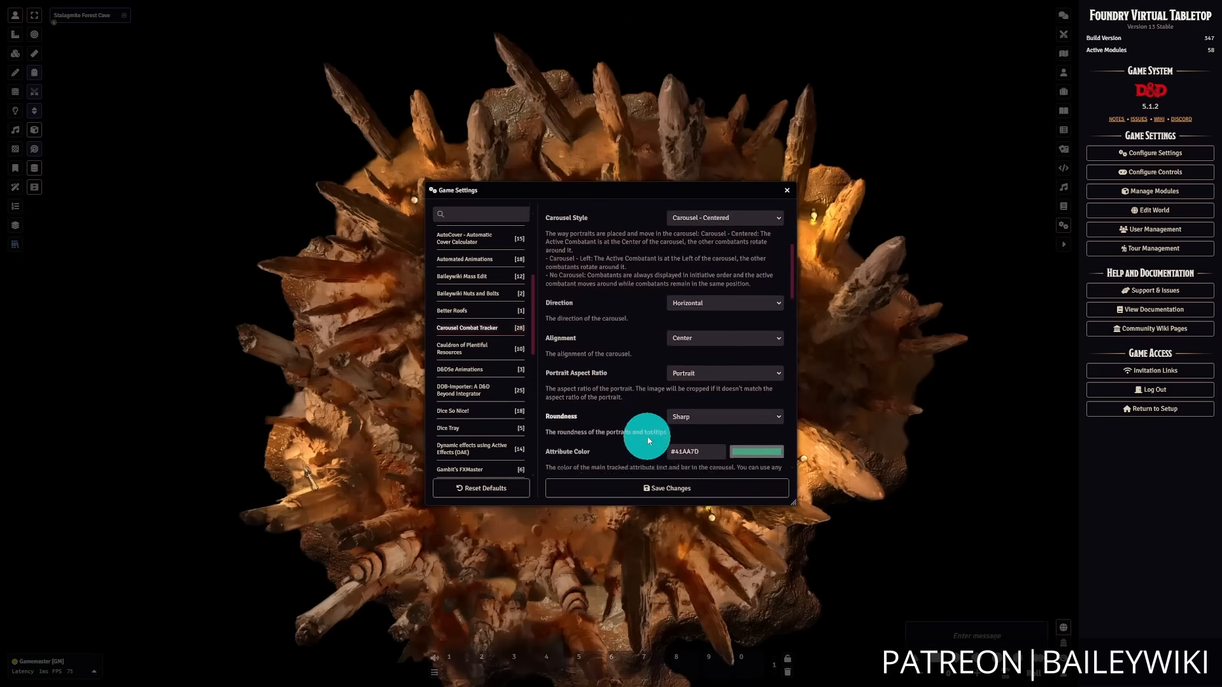
scroll(647, 436, "down", 4)
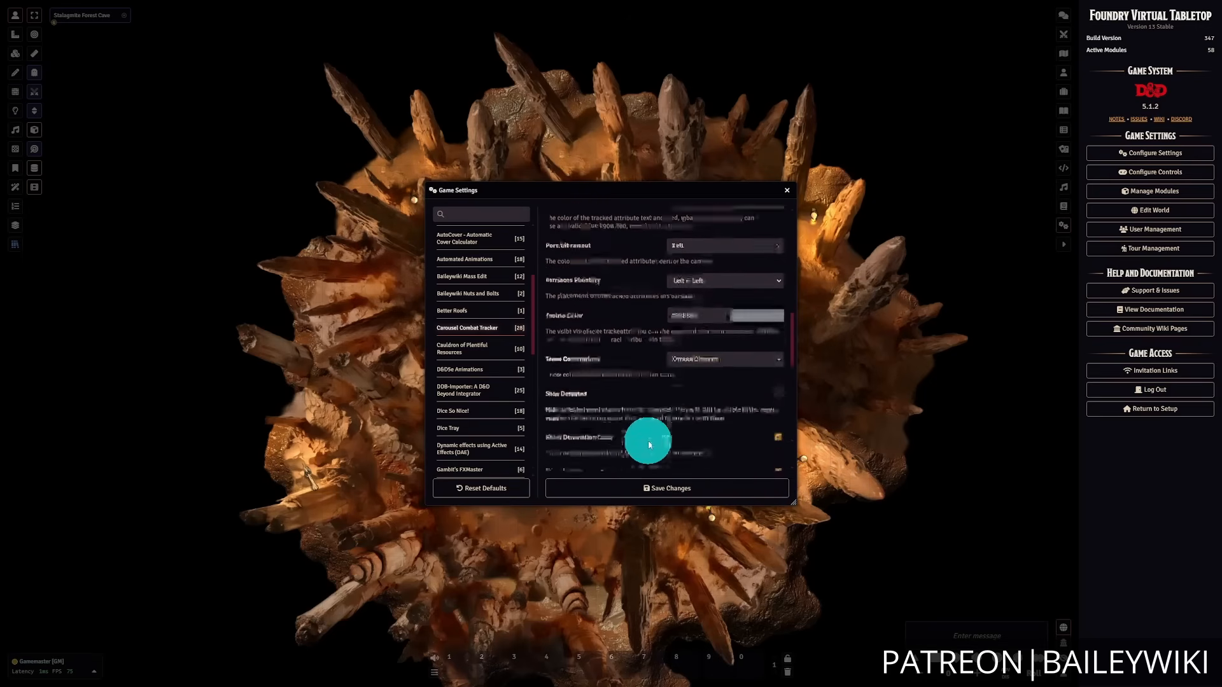
scroll(648, 436, "up", 7)
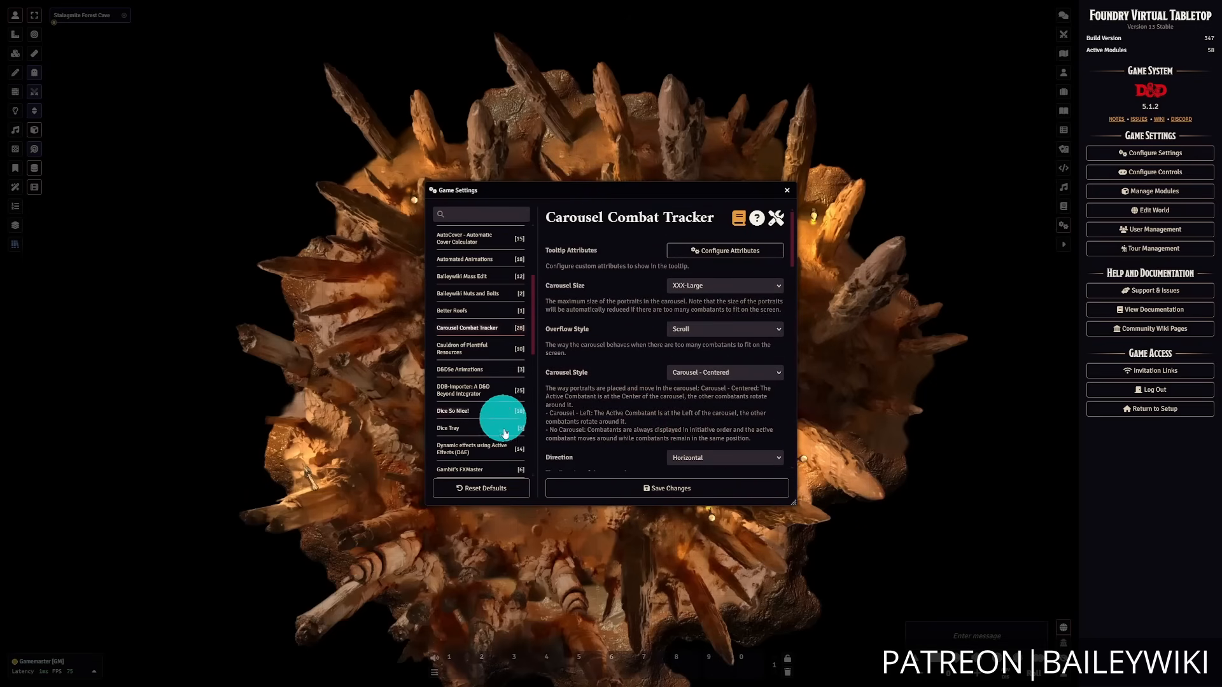
scroll(505, 434, "up", 3)
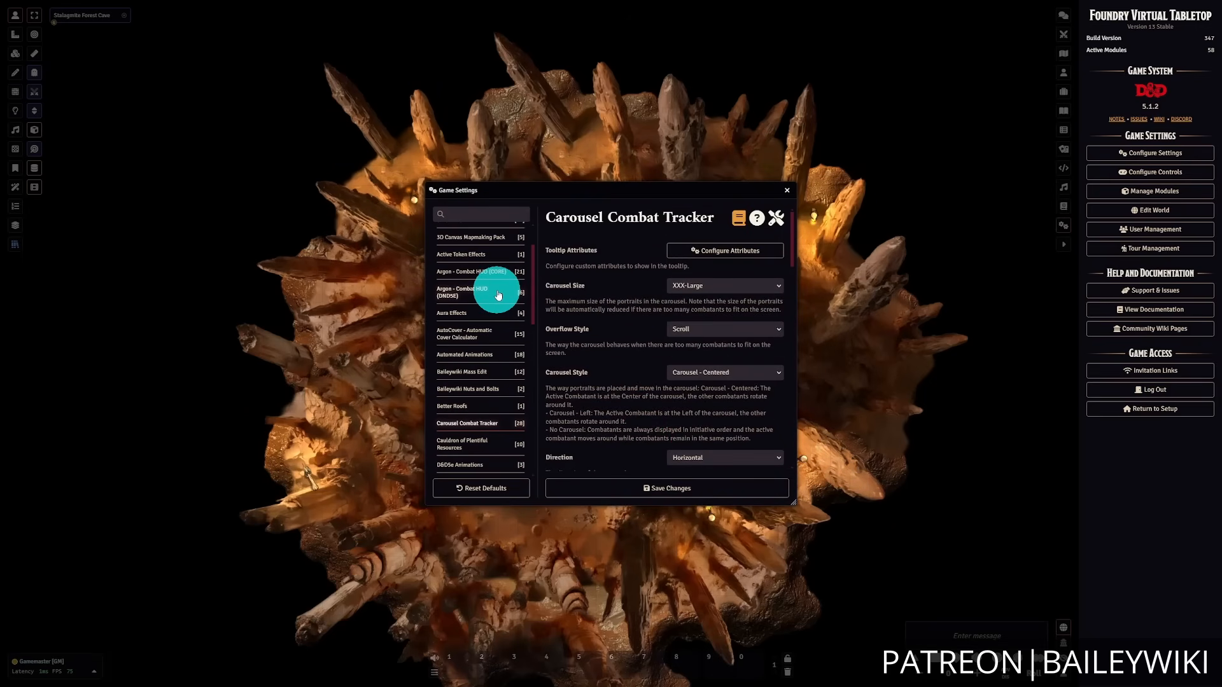
left_click(494, 271)
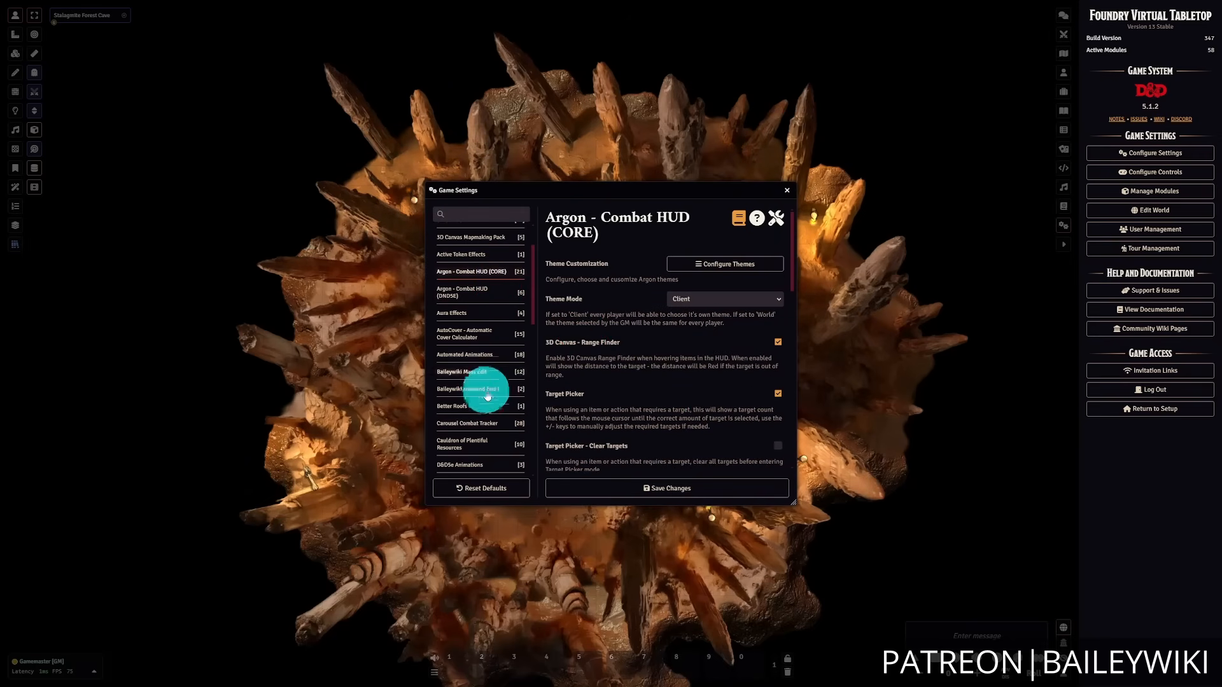
scroll(488, 396, "up", 2)
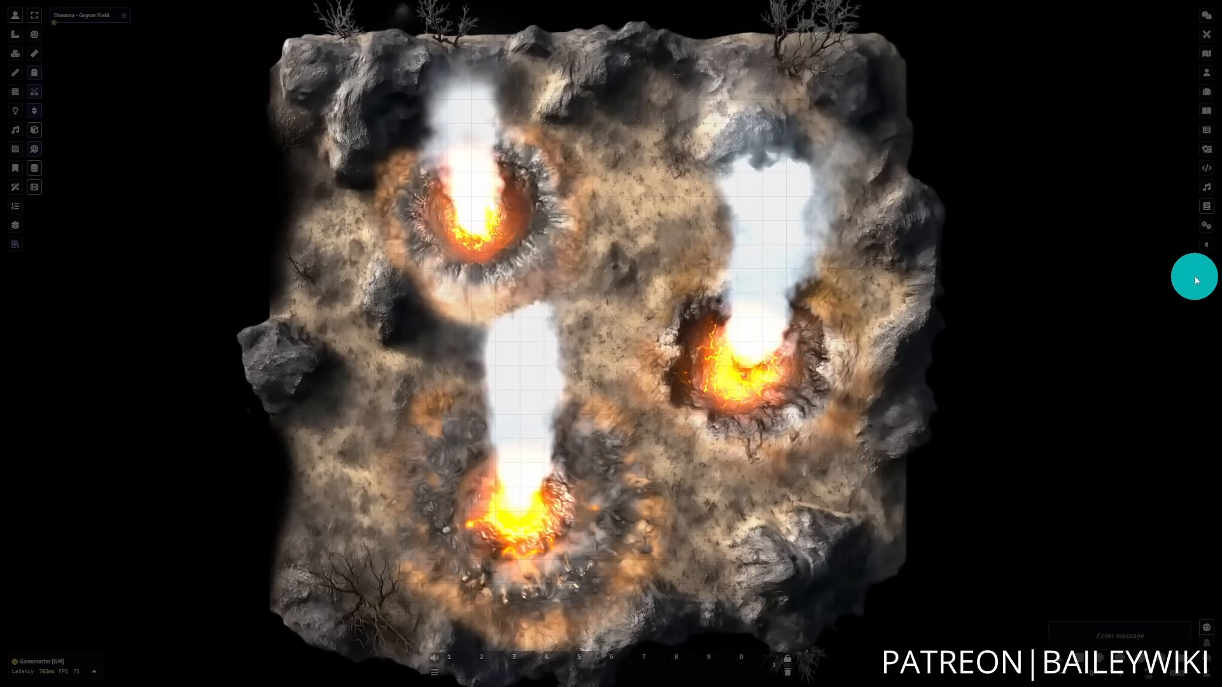
- Open DDB Muncher from the compendiums and turn off "Update existing things?" in its general settings
left_click(1204, 208)
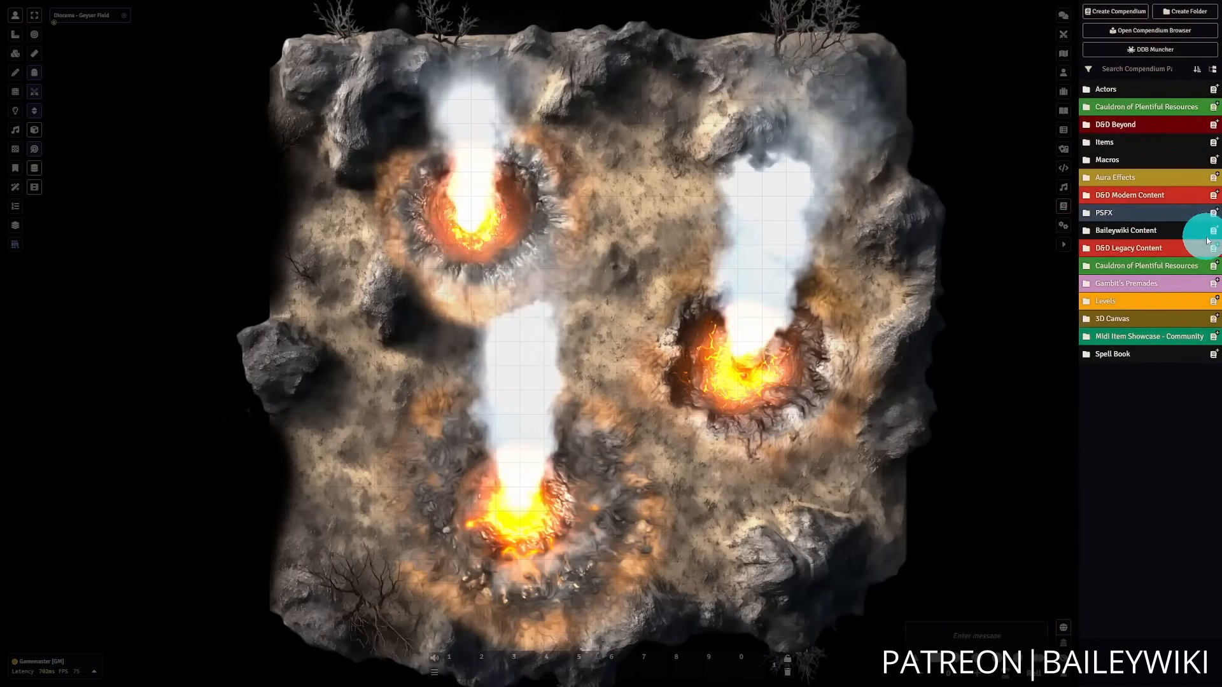
left_click(1162, 54)
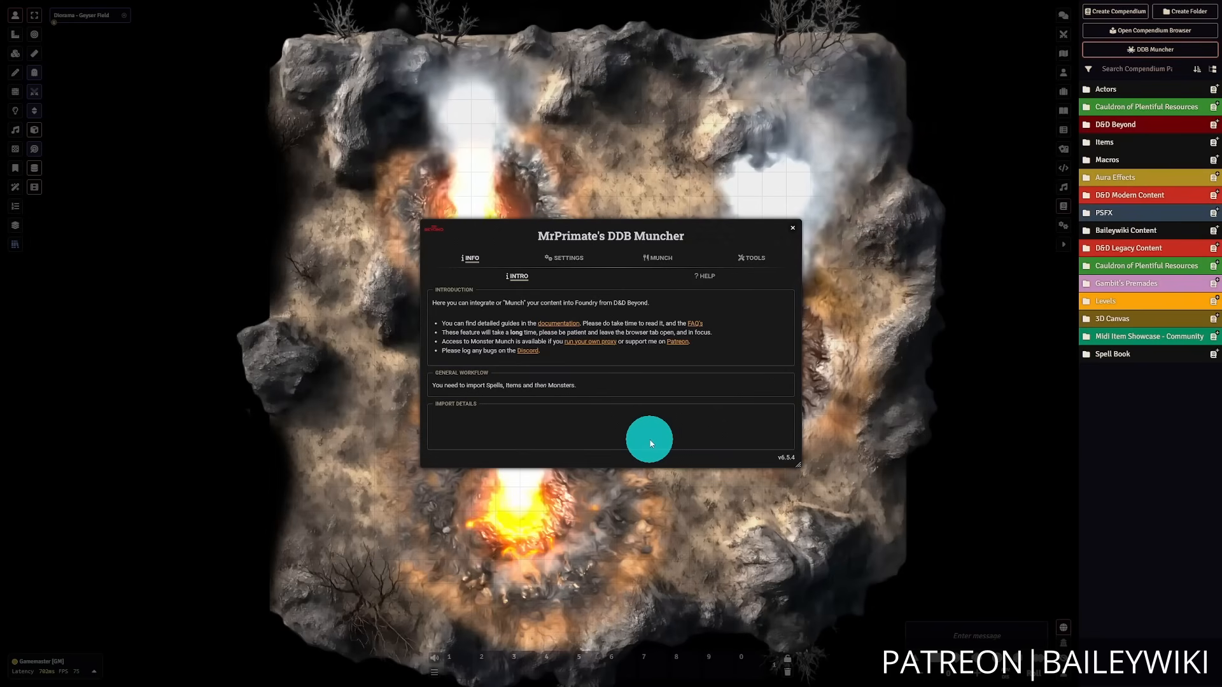
left_click(562, 259)
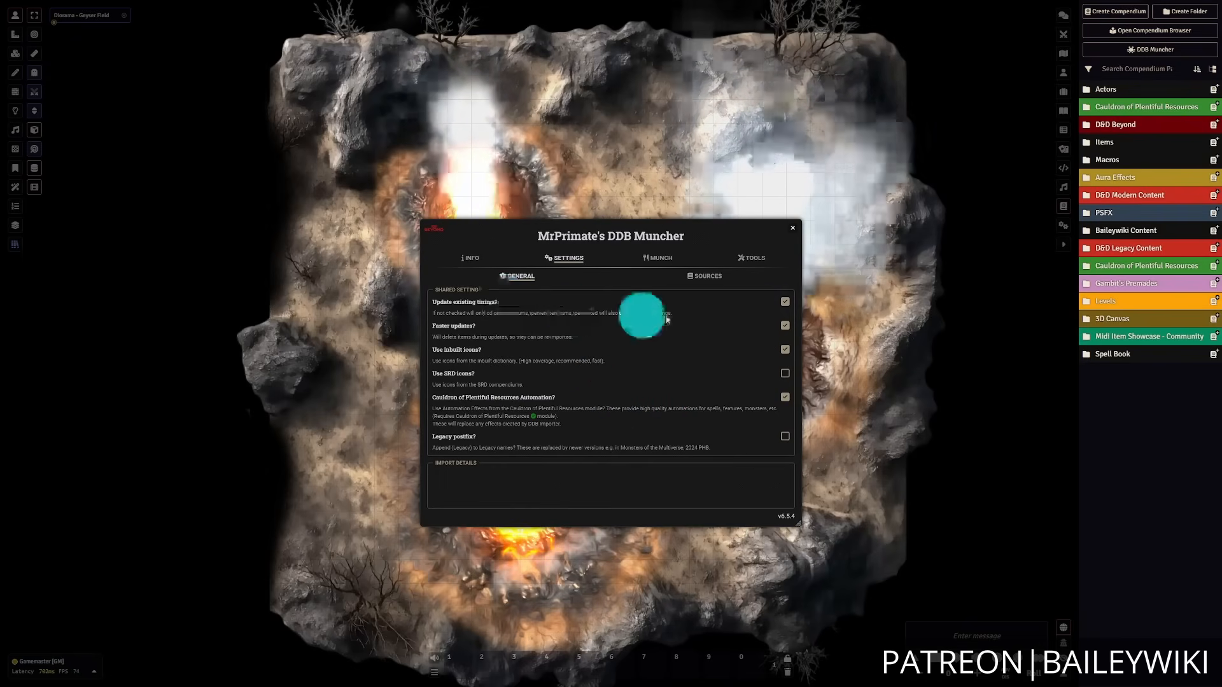
left_click(784, 302)
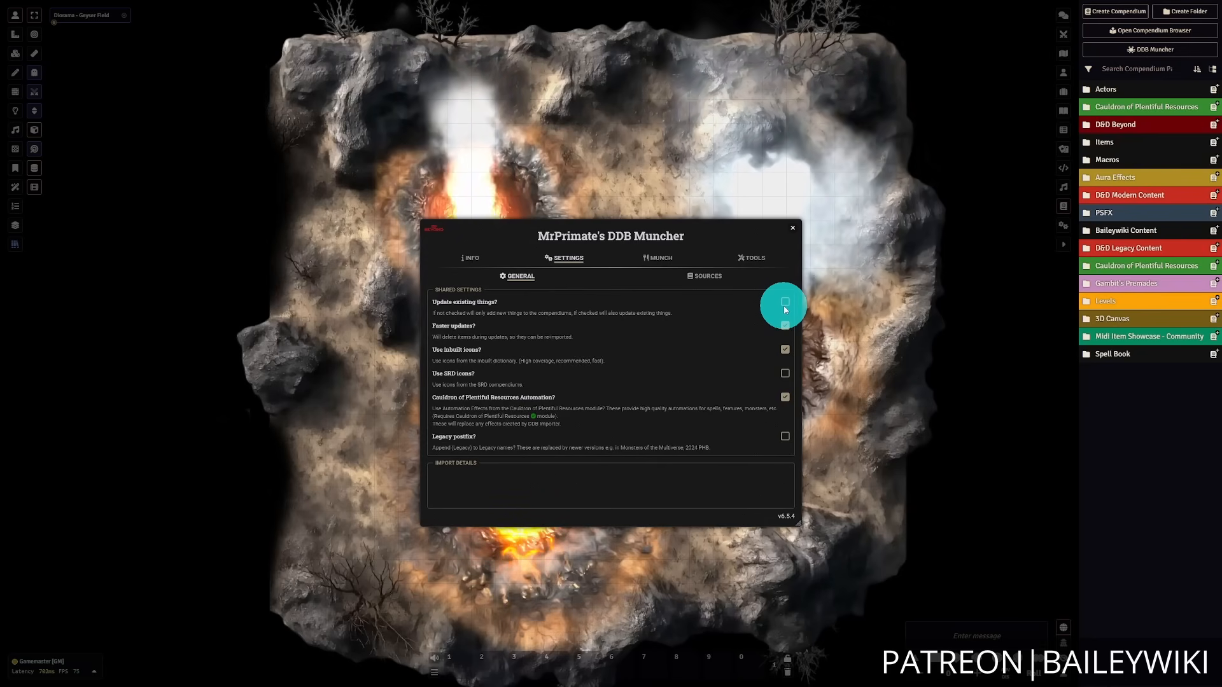
- Review DDB Muncher's source filter and excluded categories, and look over the spell and item import options
left_click(705, 277)
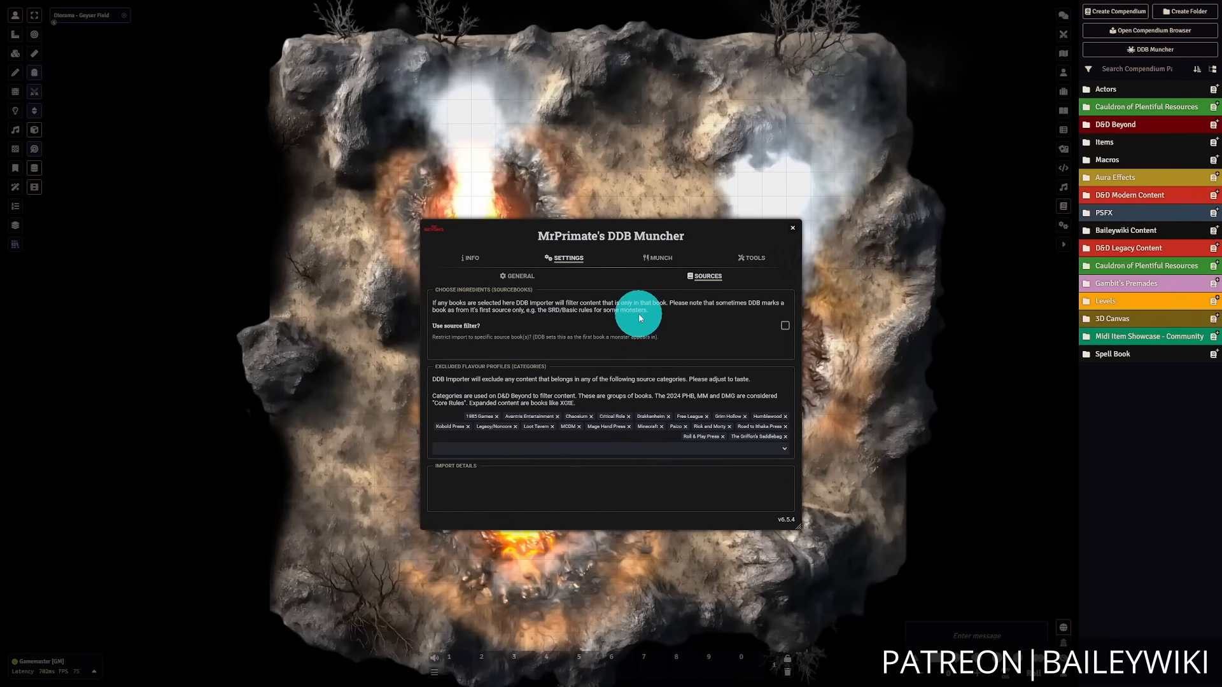
left_click(509, 275)
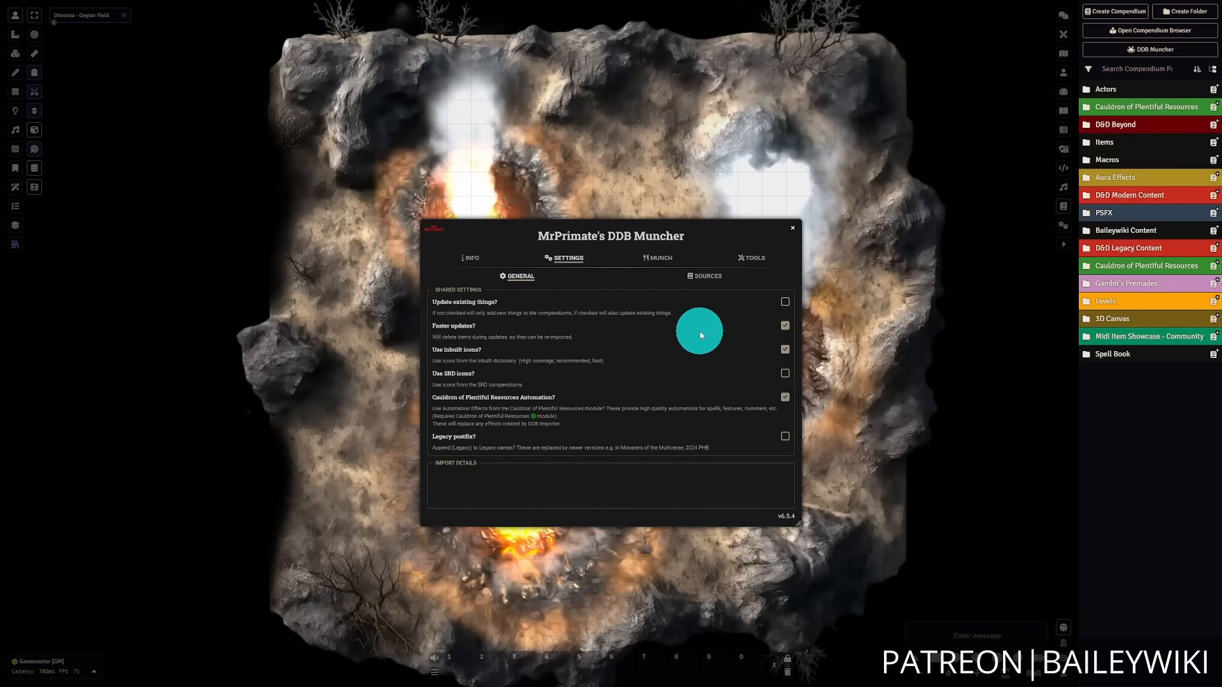
left_click(660, 258)
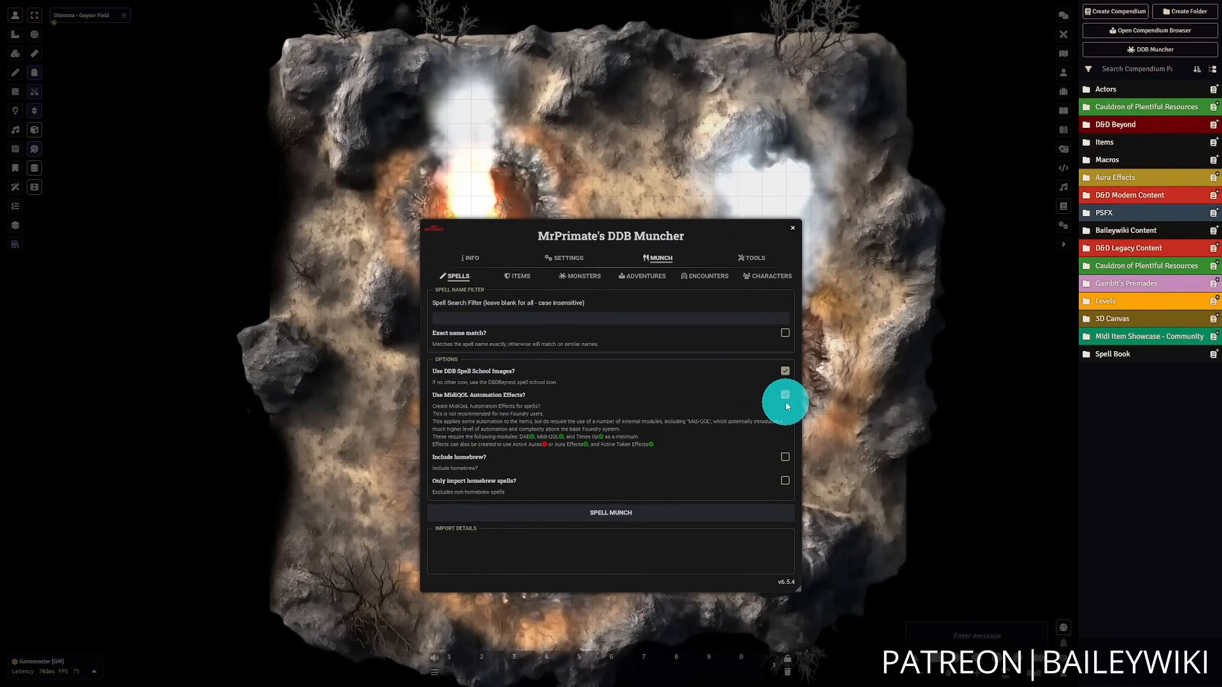
left_click(514, 276)
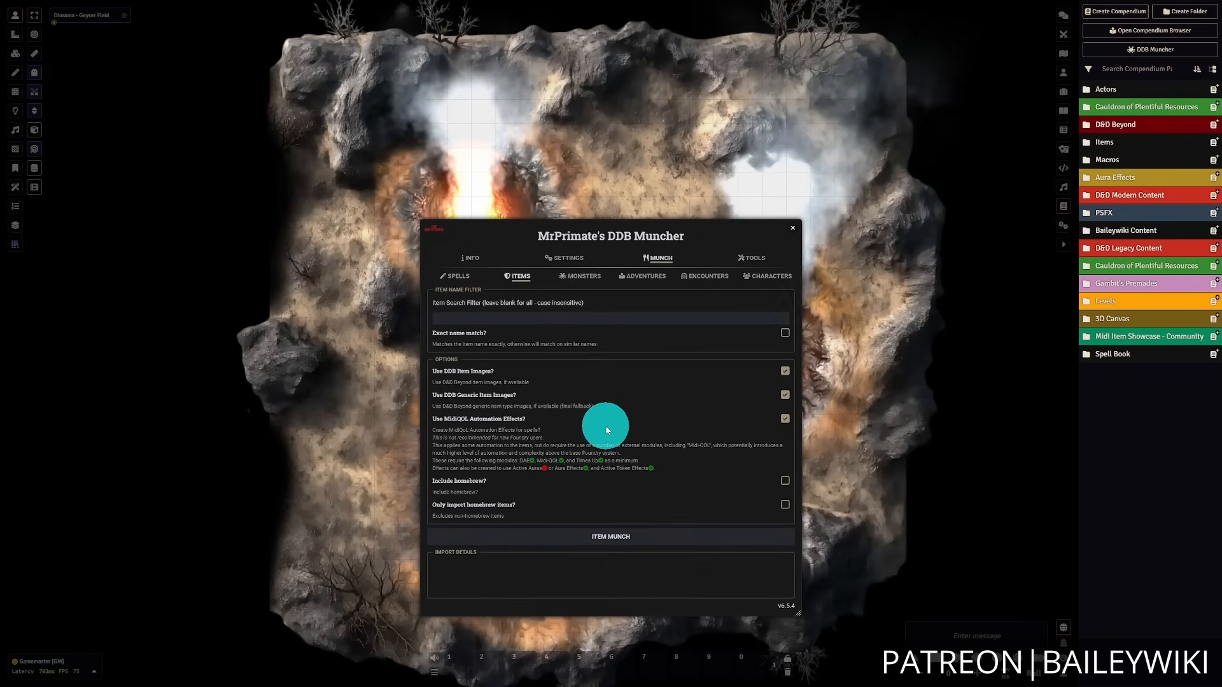
- Review the monster import filters, the monster configuration and the monster art options
left_click(579, 278)
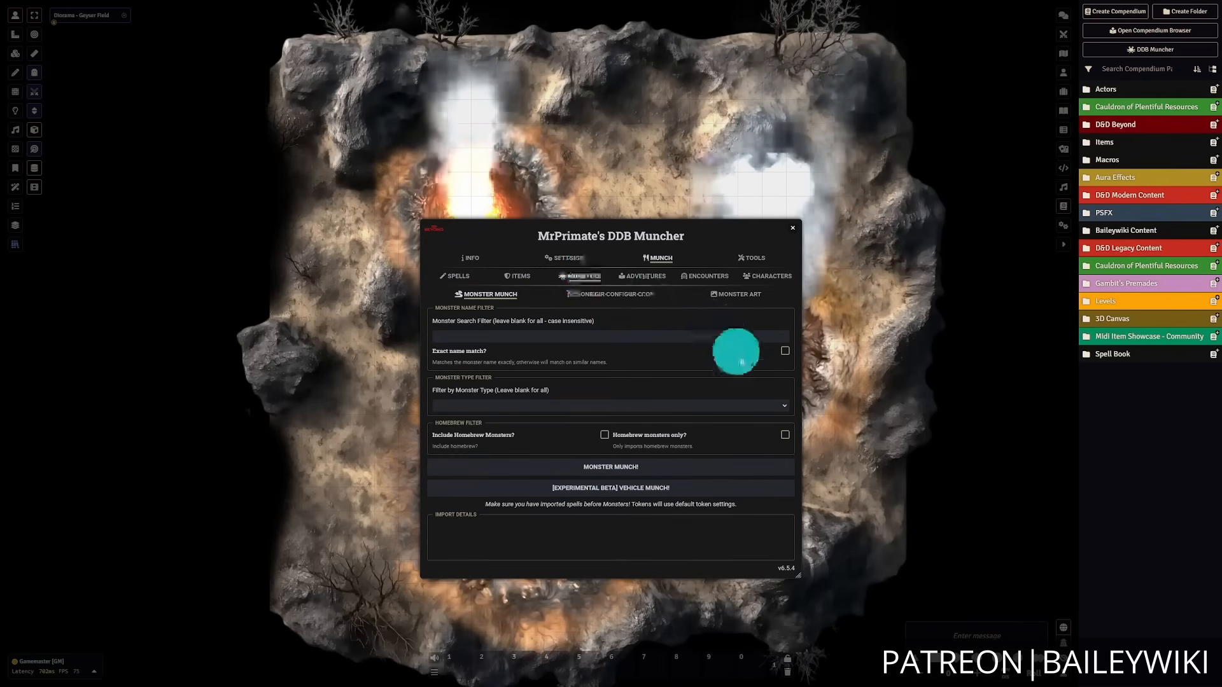
left_click(598, 297)
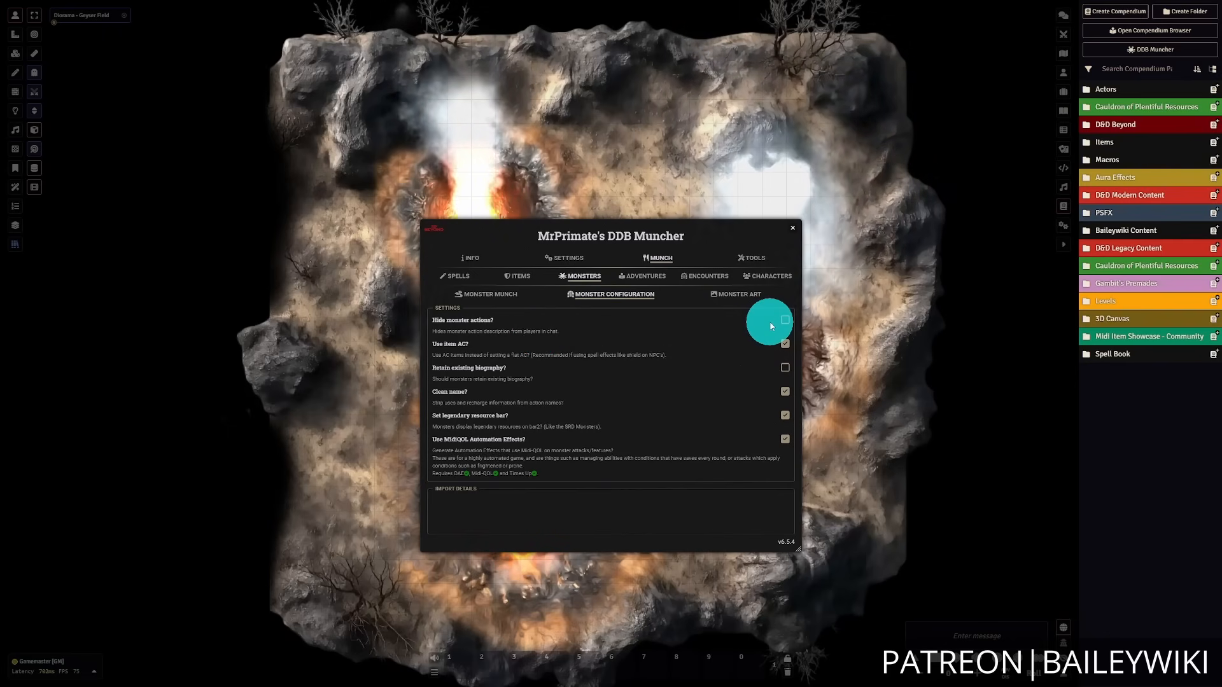
left_click(570, 259)
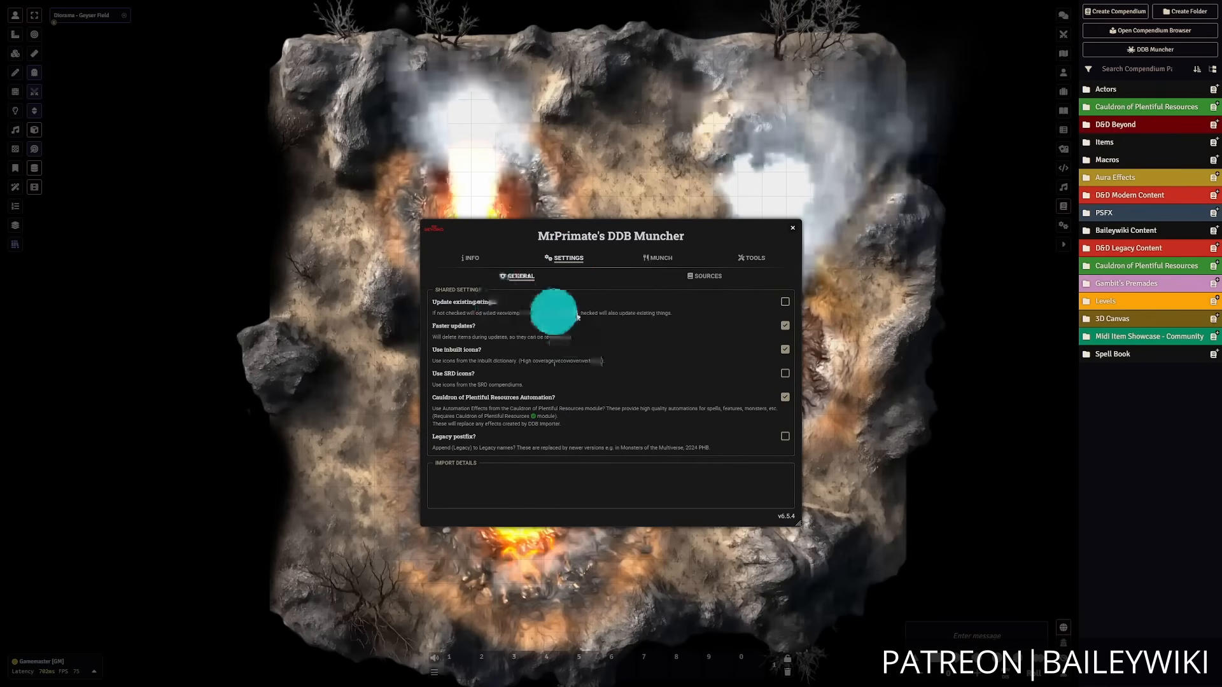
left_click(660, 261)
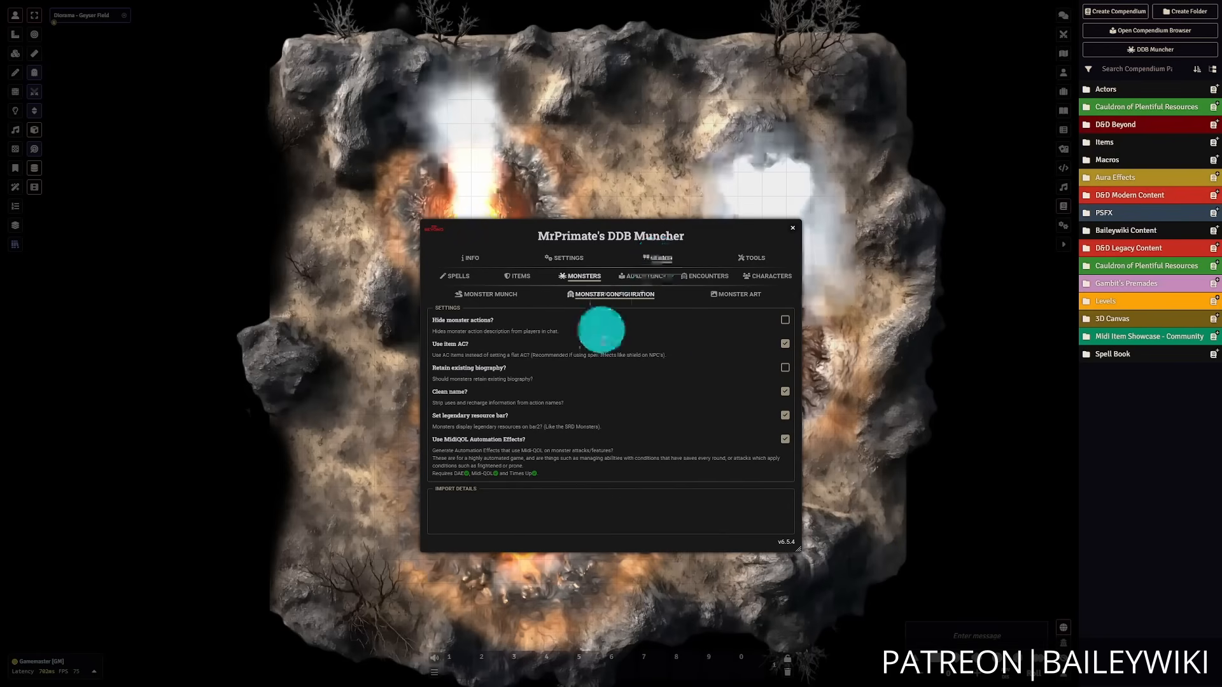
left_click(734, 294)
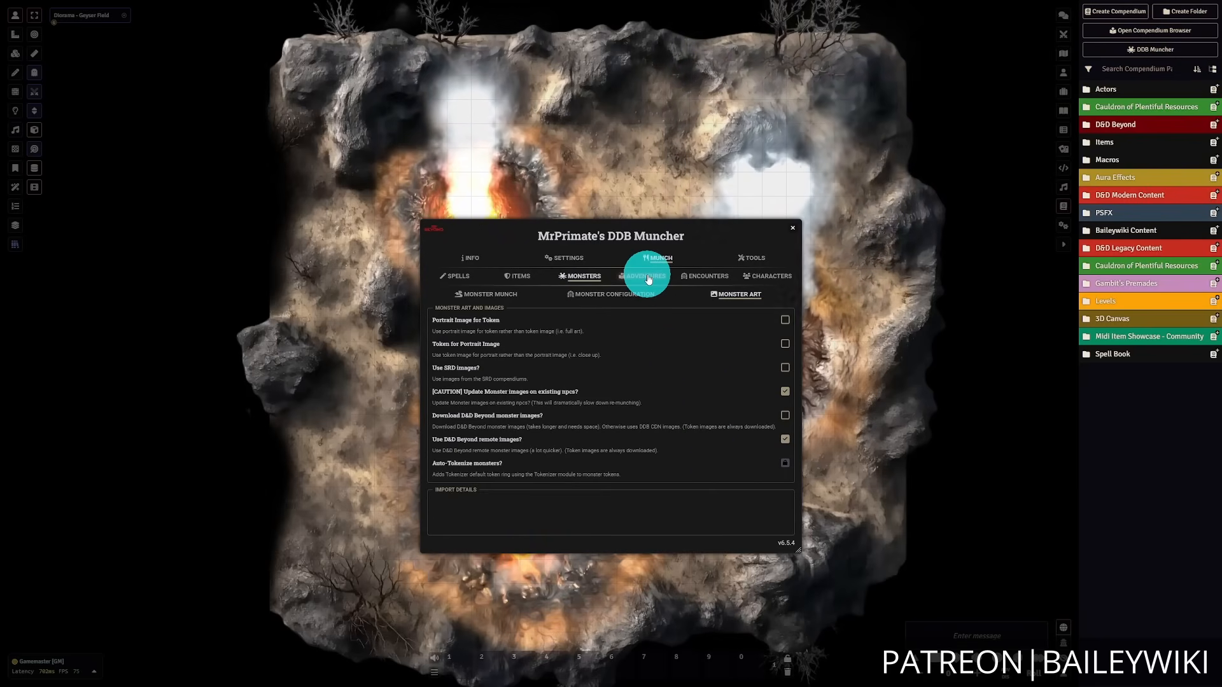
left_click(620, 296)
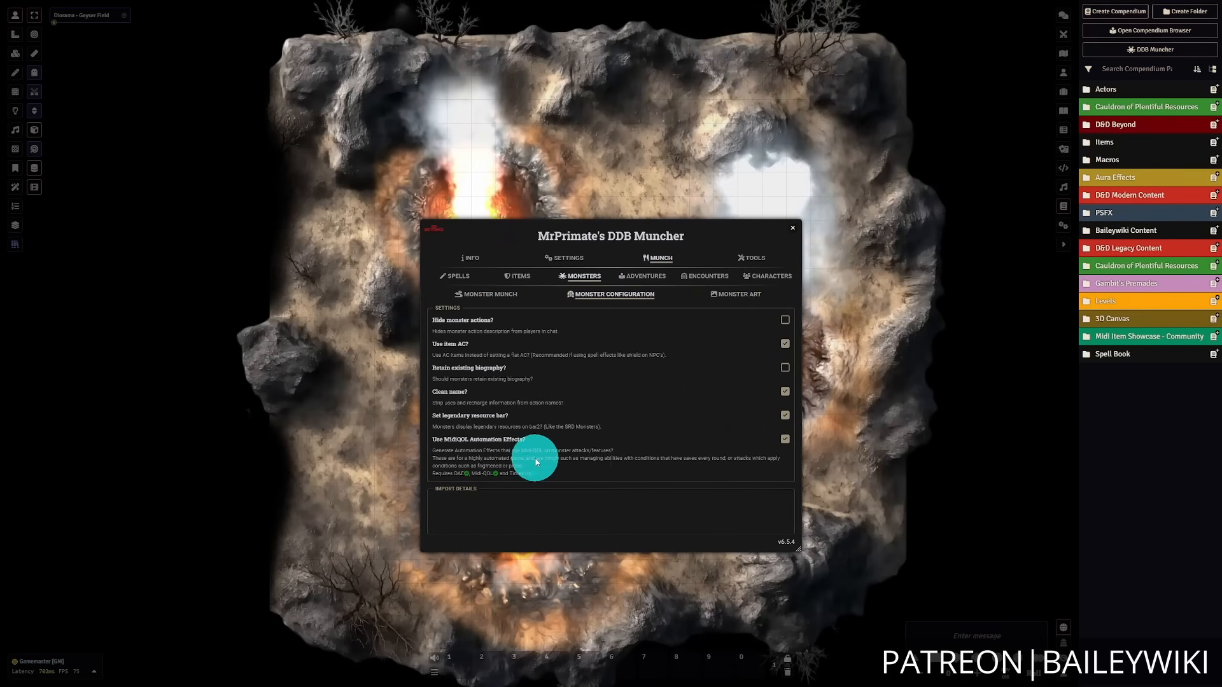
- Look over the adventure and encounter import options and return to the Monster Munch filters
left_click(640, 275)
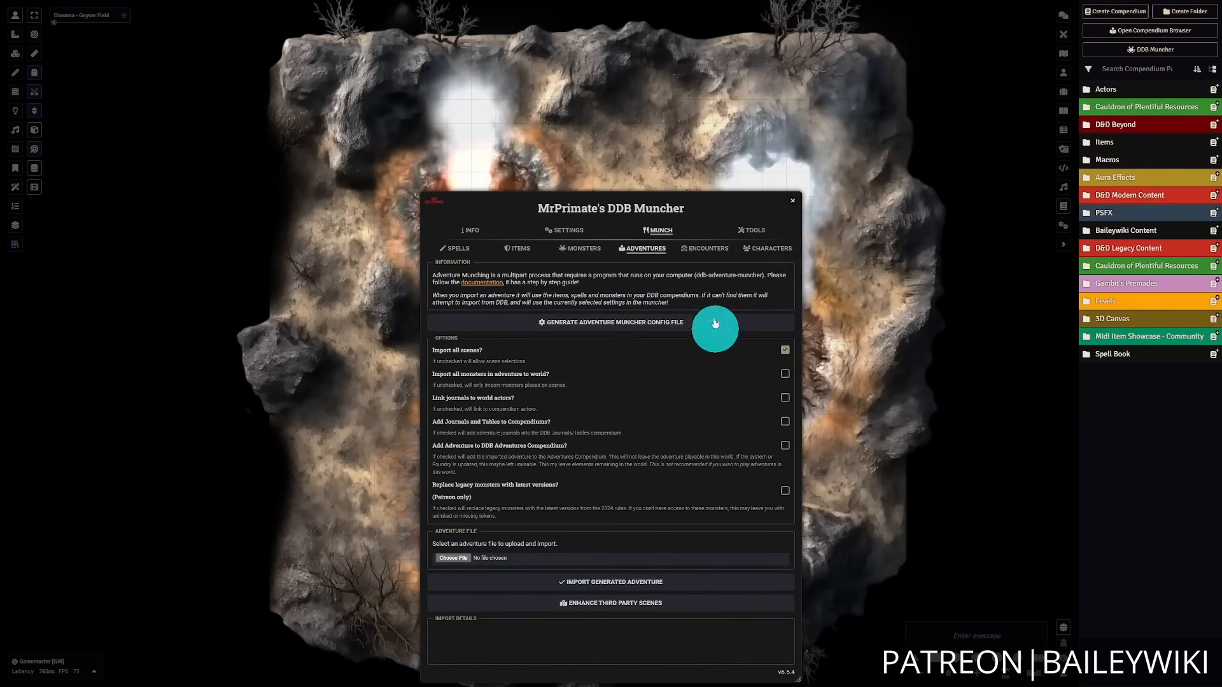
left_click(707, 248)
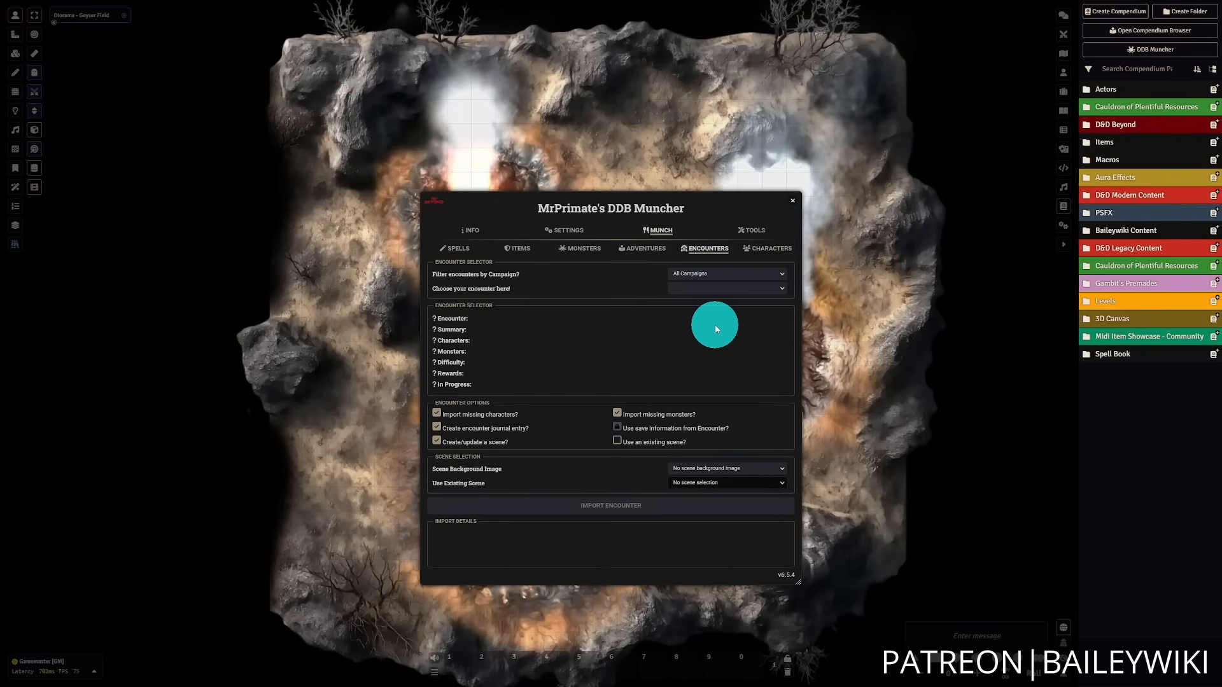
left_click(646, 248)
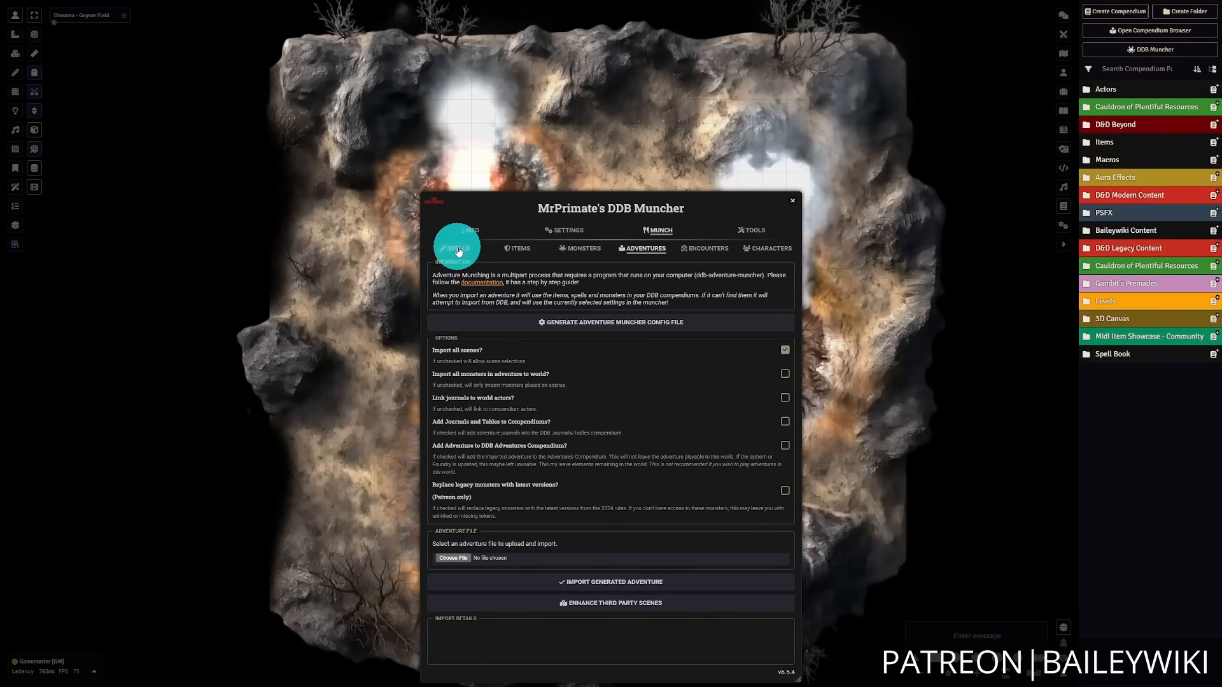
left_click(577, 250)
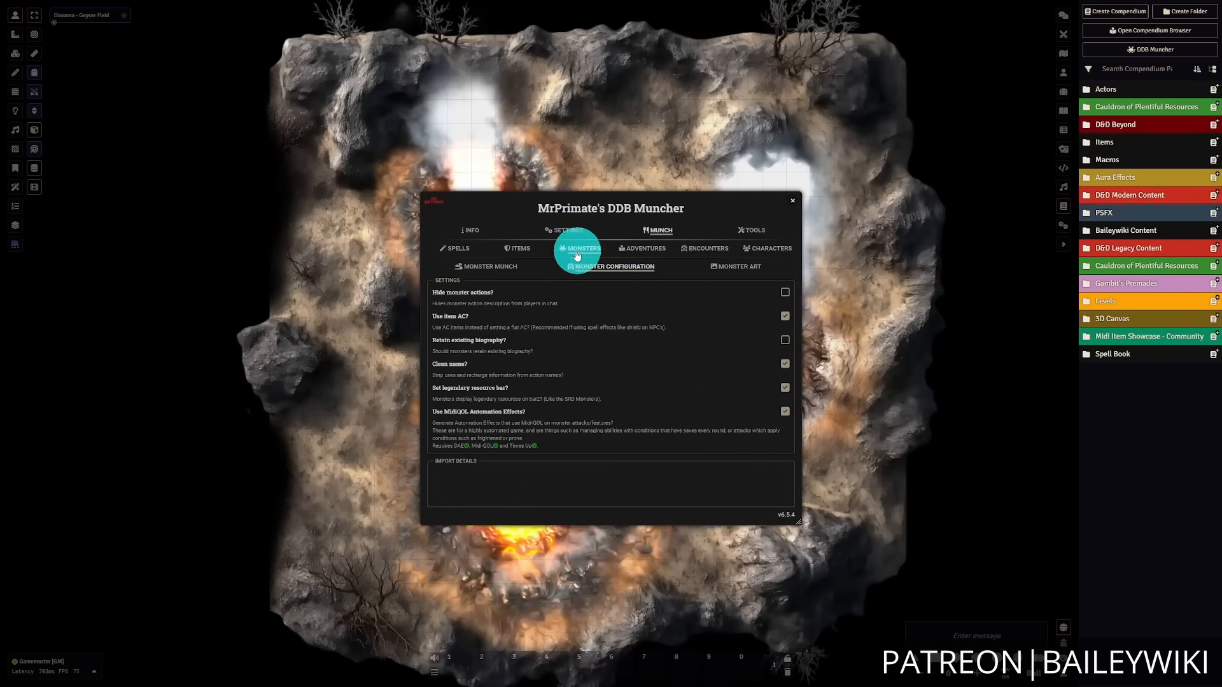
left_click(497, 268)
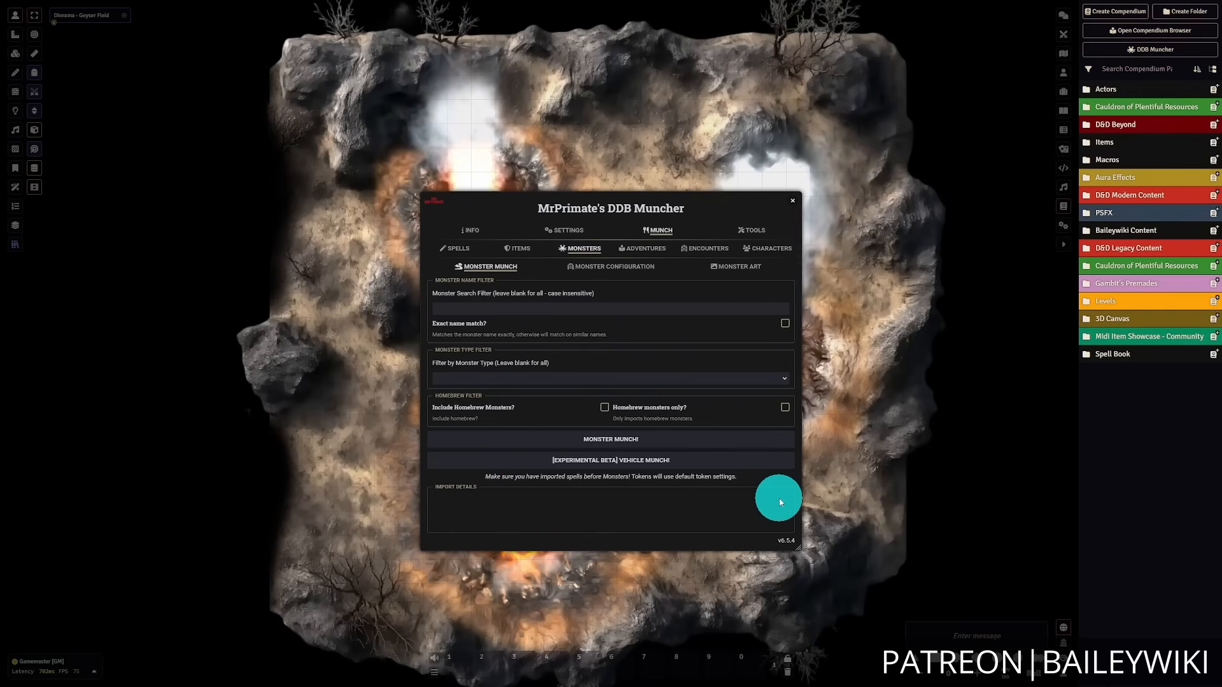
- Open the Prototype Token Overrides in the core game settings and look over the overrides for Player Character and All Types
left_click(1063, 225)
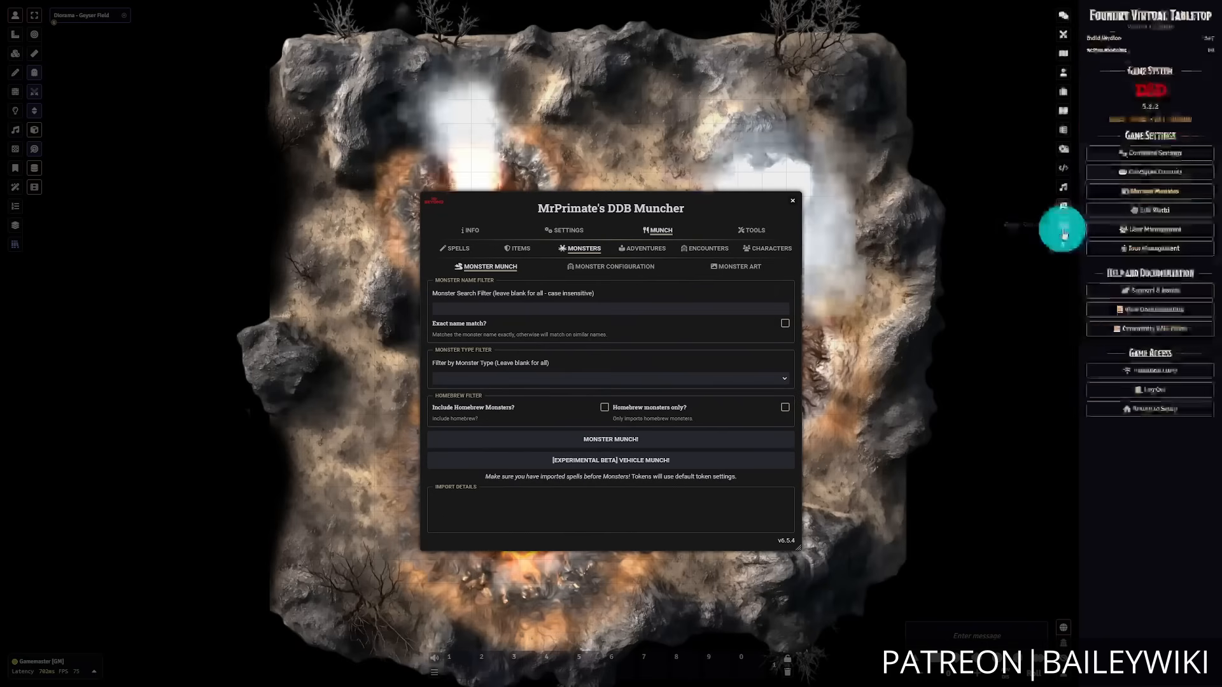
left_click(1173, 153)
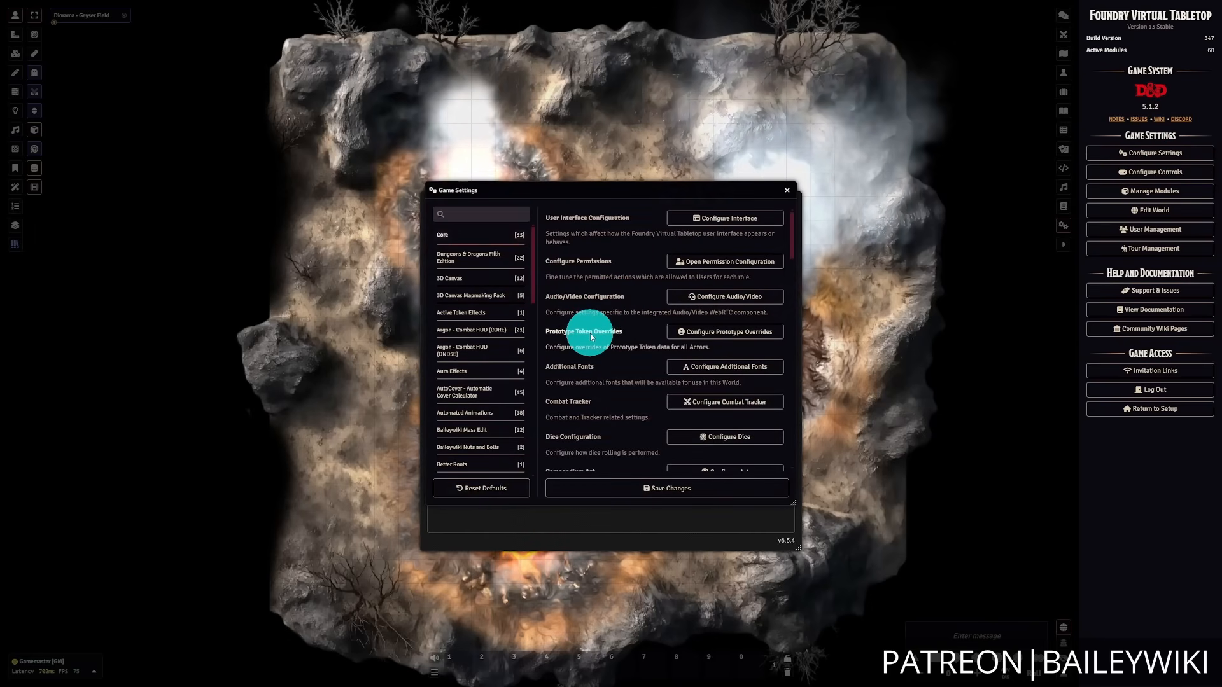
left_click(703, 334)
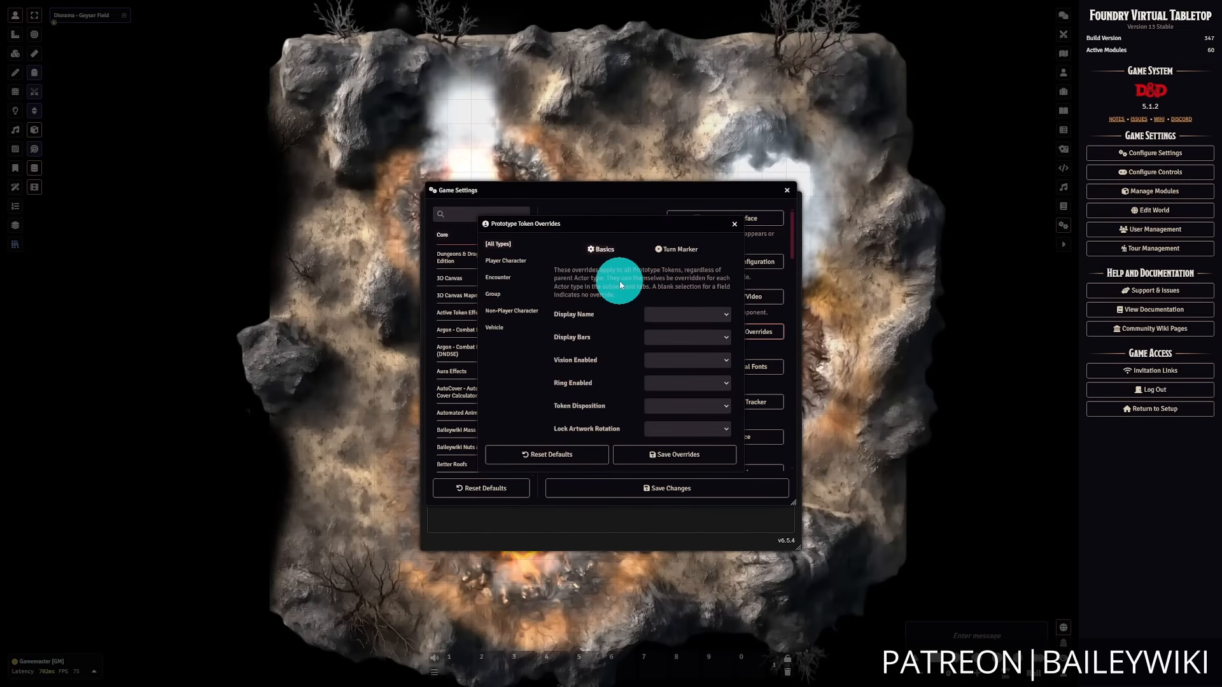
left_click(514, 263)
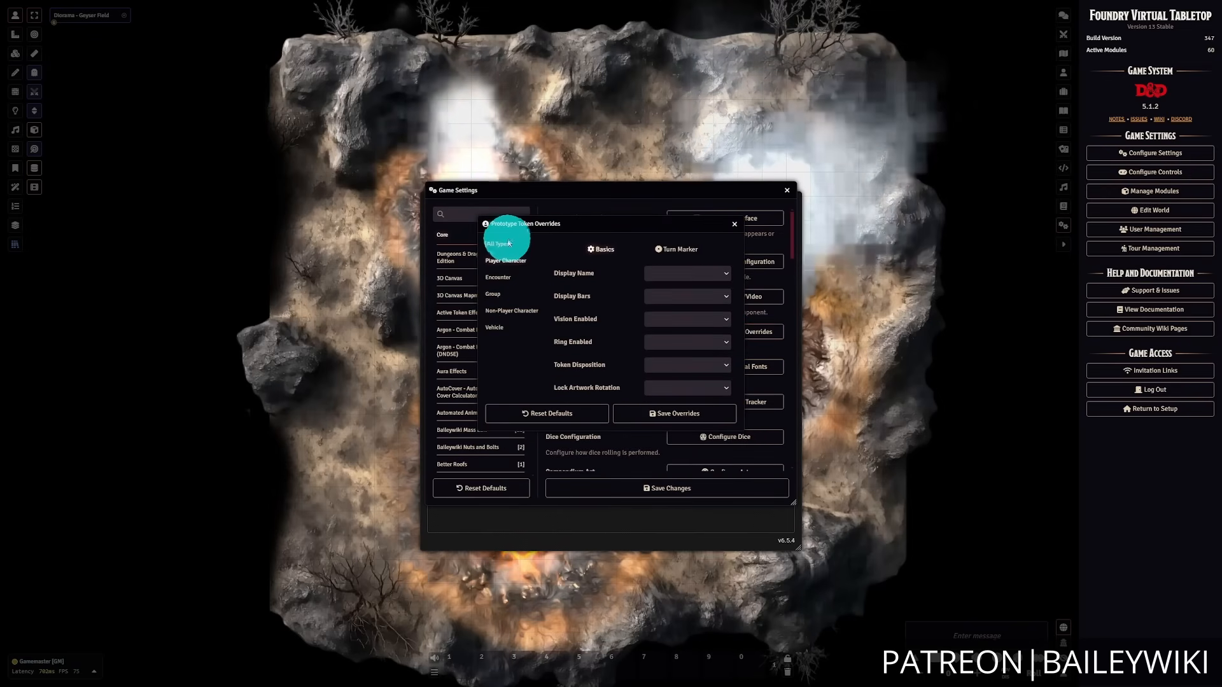
left_click(504, 246)
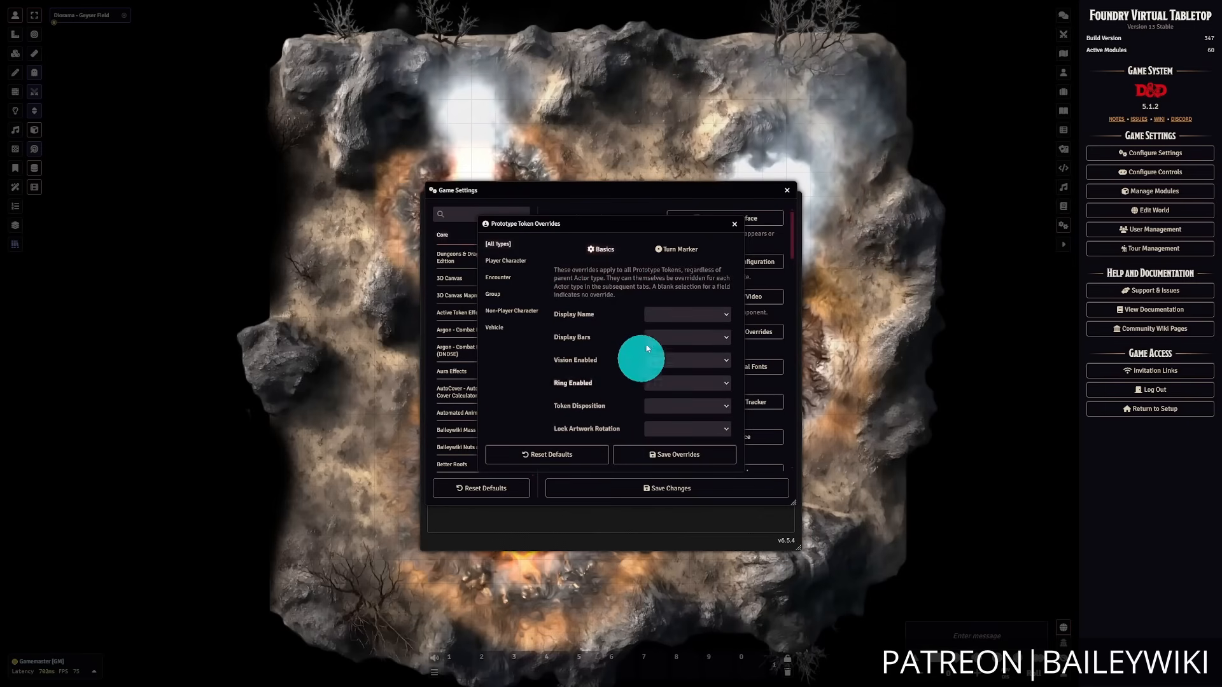
left_click(665, 314)
left_click(693, 302)
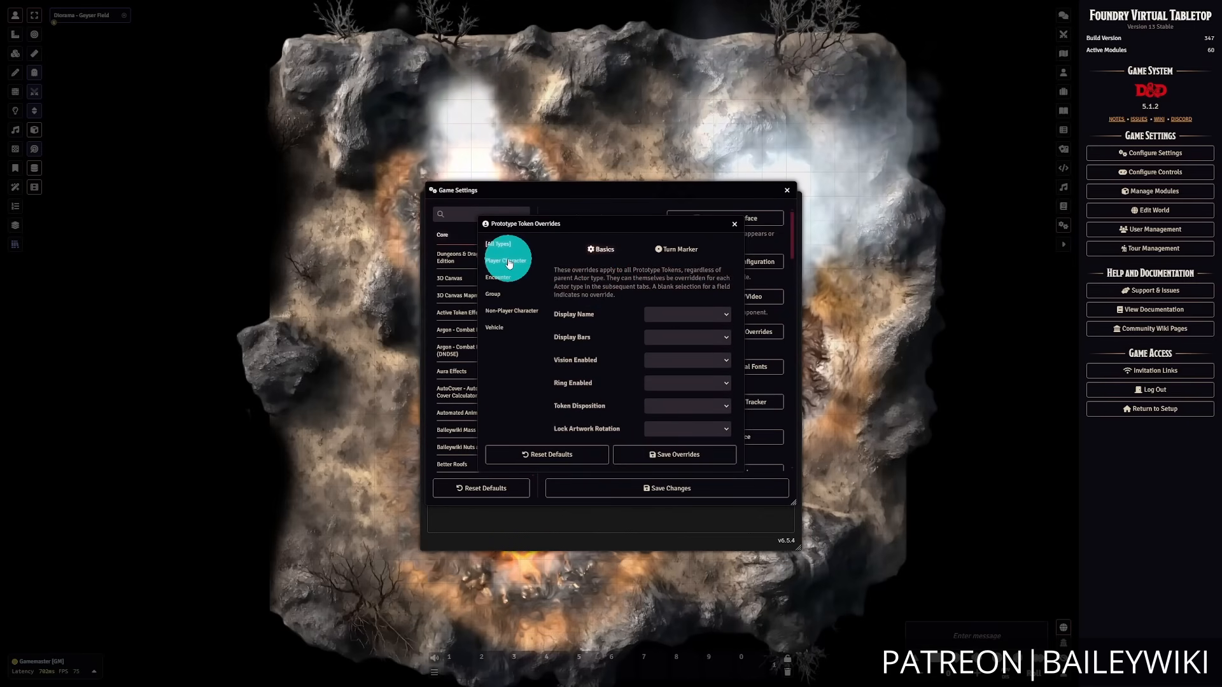
- View the Lock Artwork Rotation choices for Non-Player Characters, close the settings without saving and return to the spell import options
left_click(514, 310)
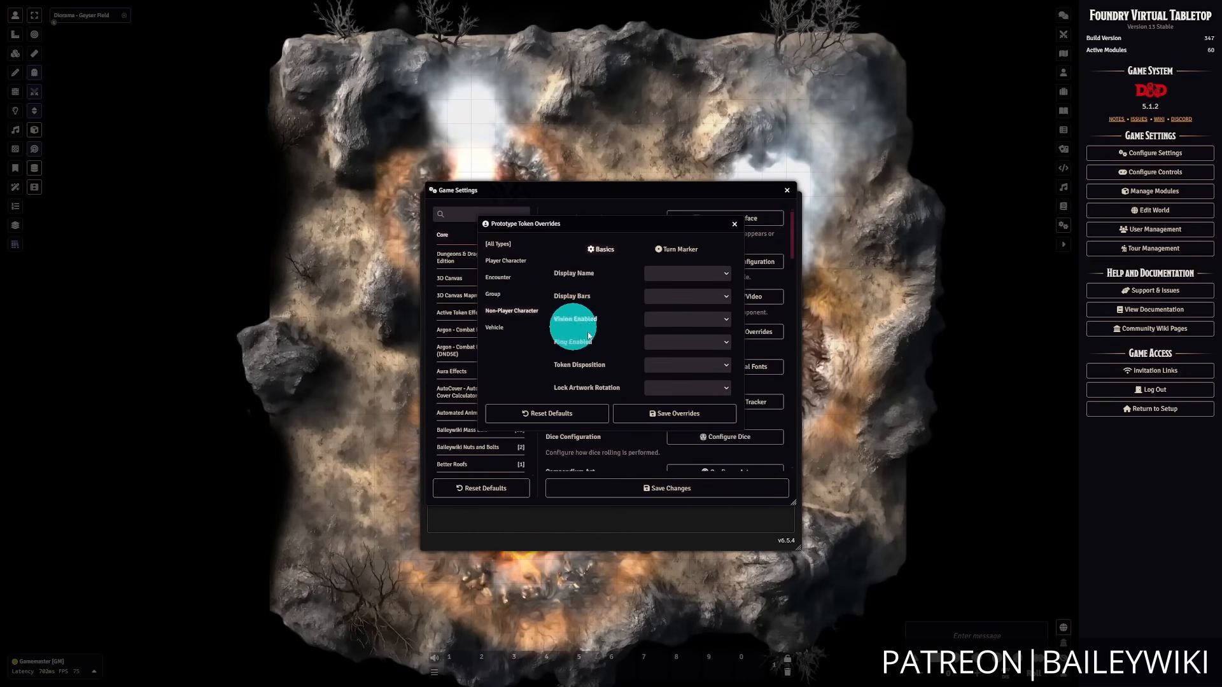
left_click(706, 390)
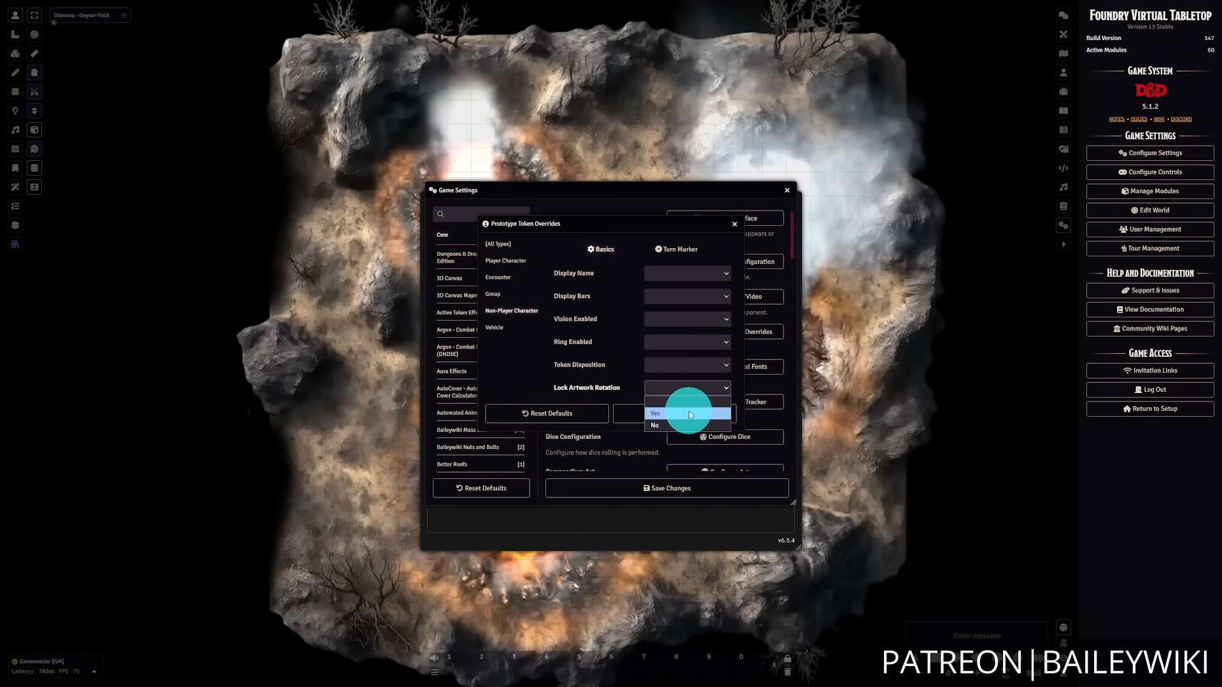
left_click(701, 388)
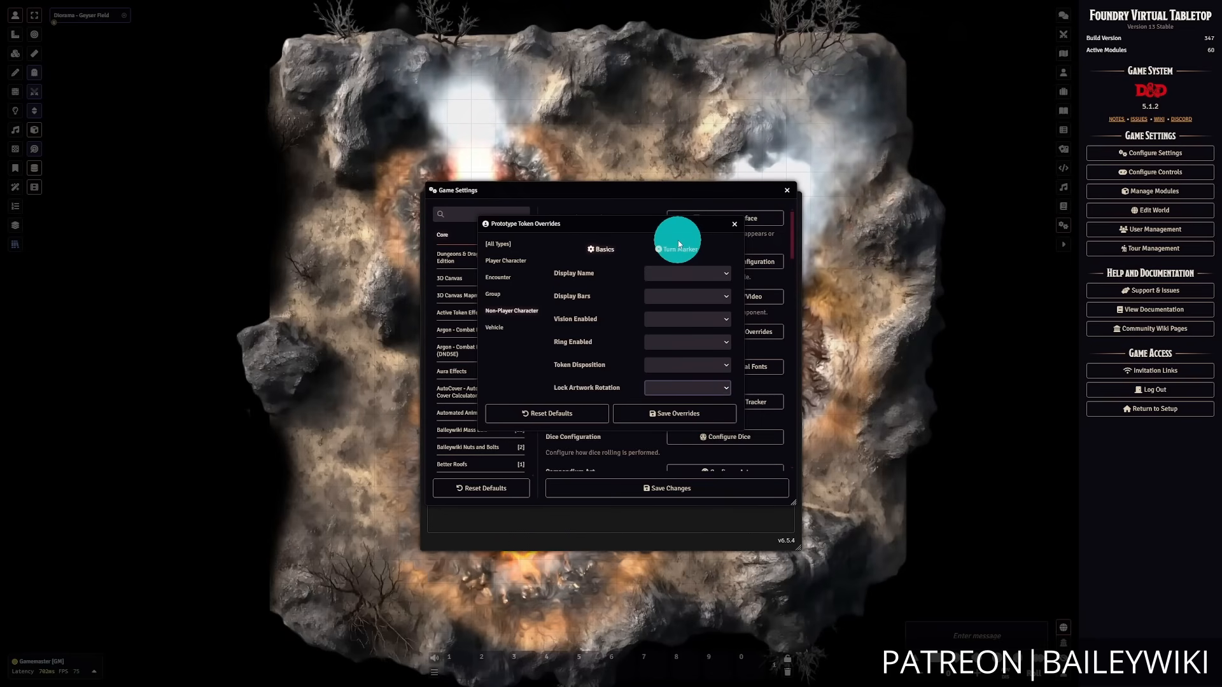
left_click(734, 224)
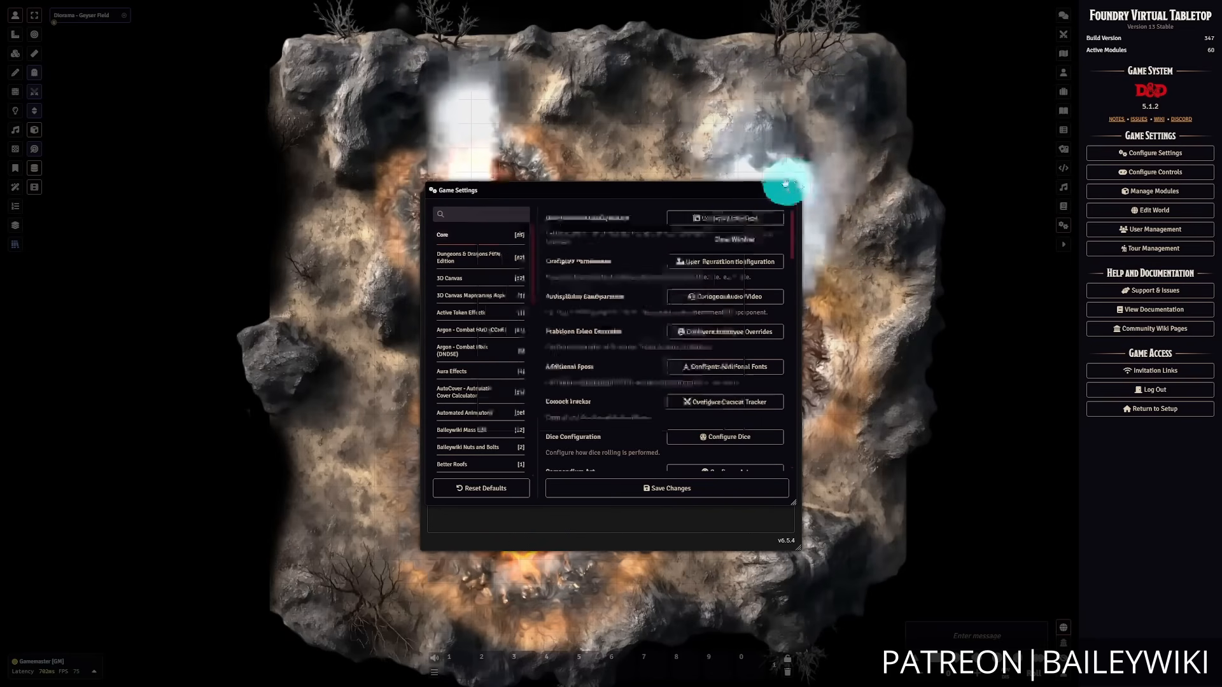
left_click(787, 191)
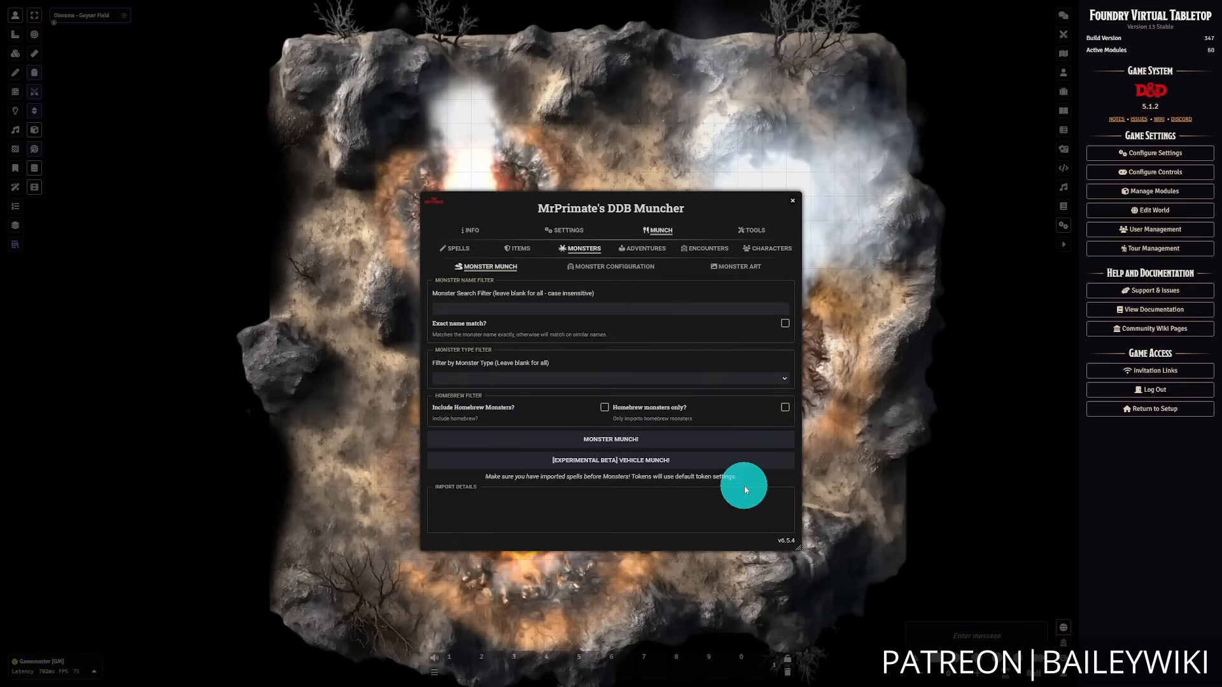
left_click(456, 248)
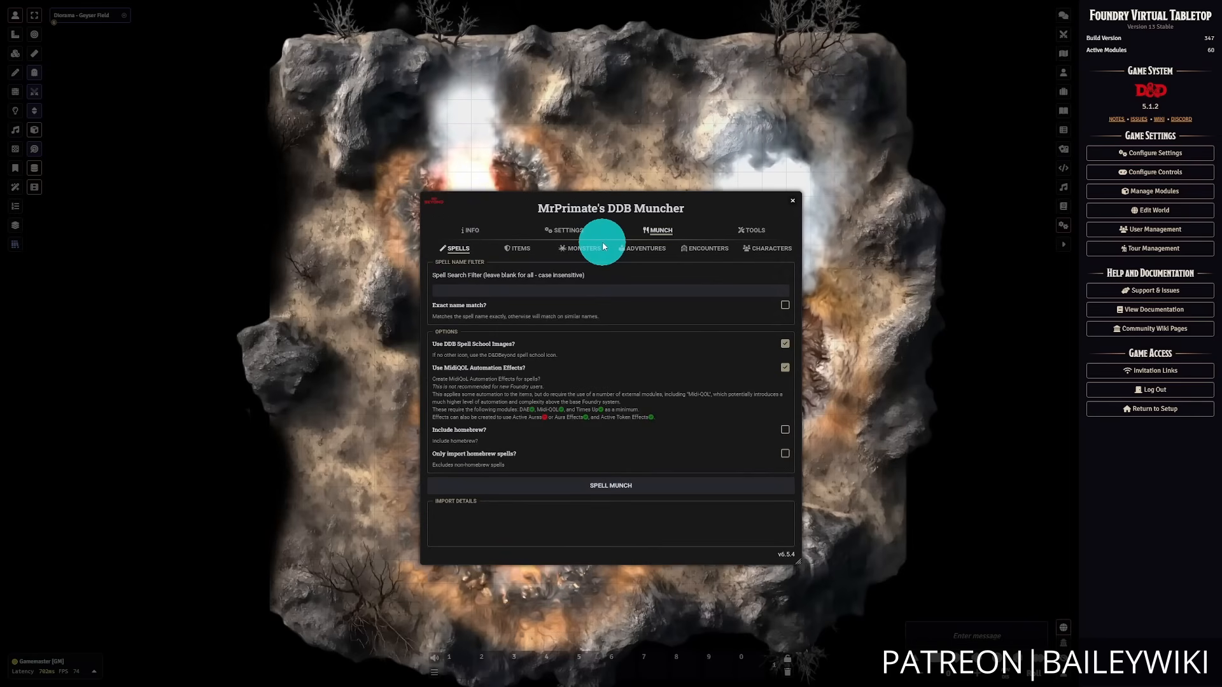
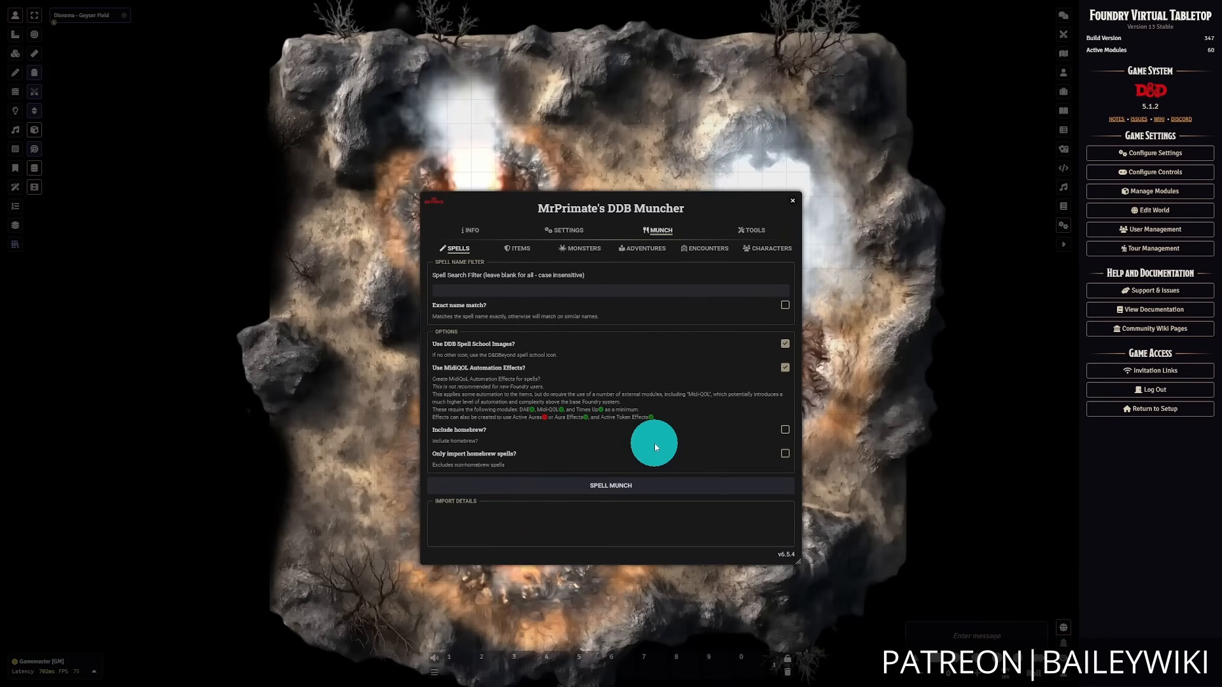
- Check the DDB Muncher's general import settings and run the spell munch with an empty spell name filter
left_click(566, 230)
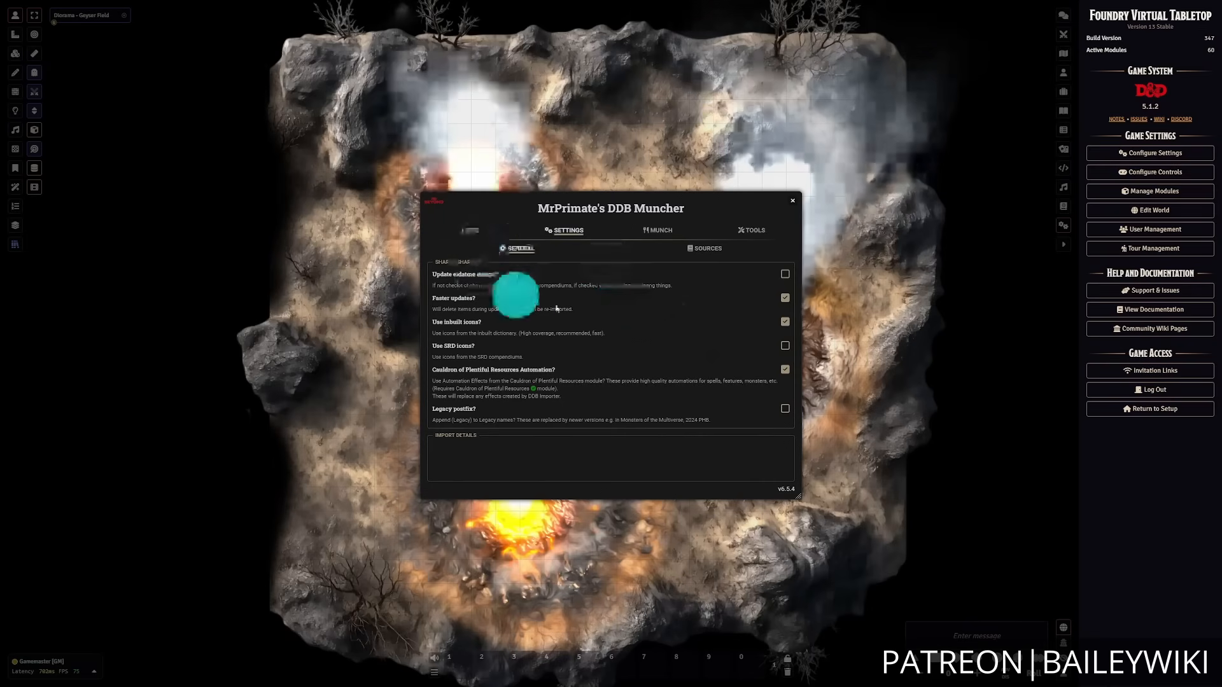
left_click(657, 232)
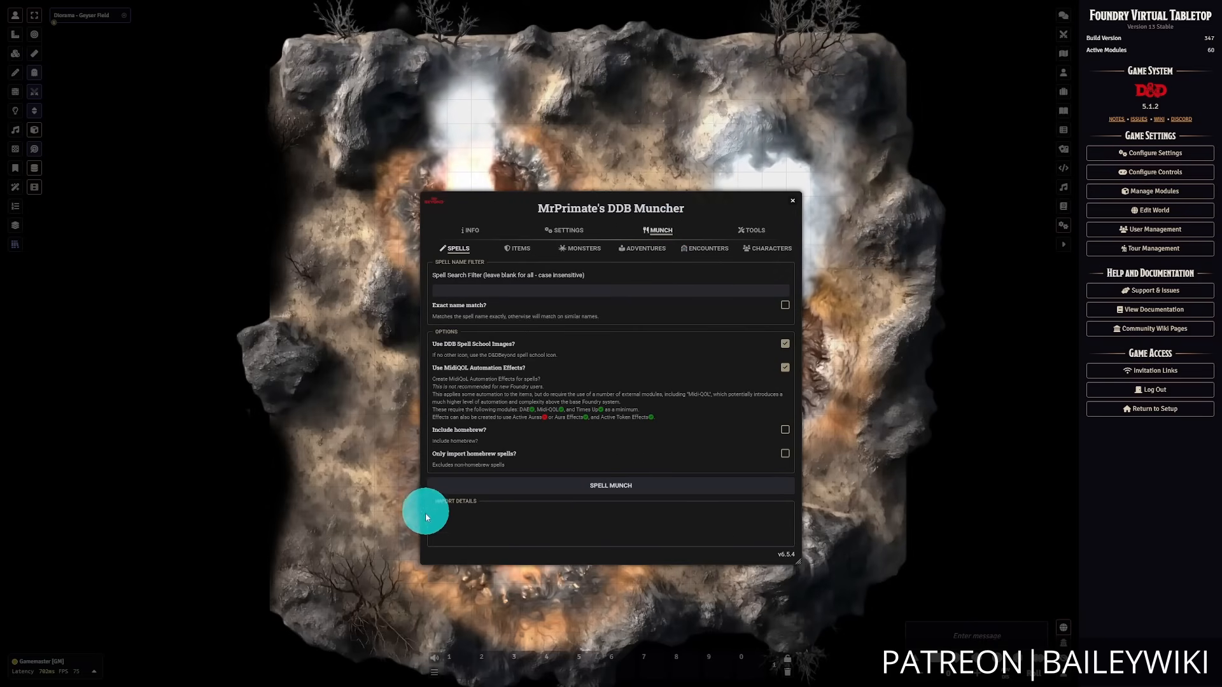
left_click(644, 488)
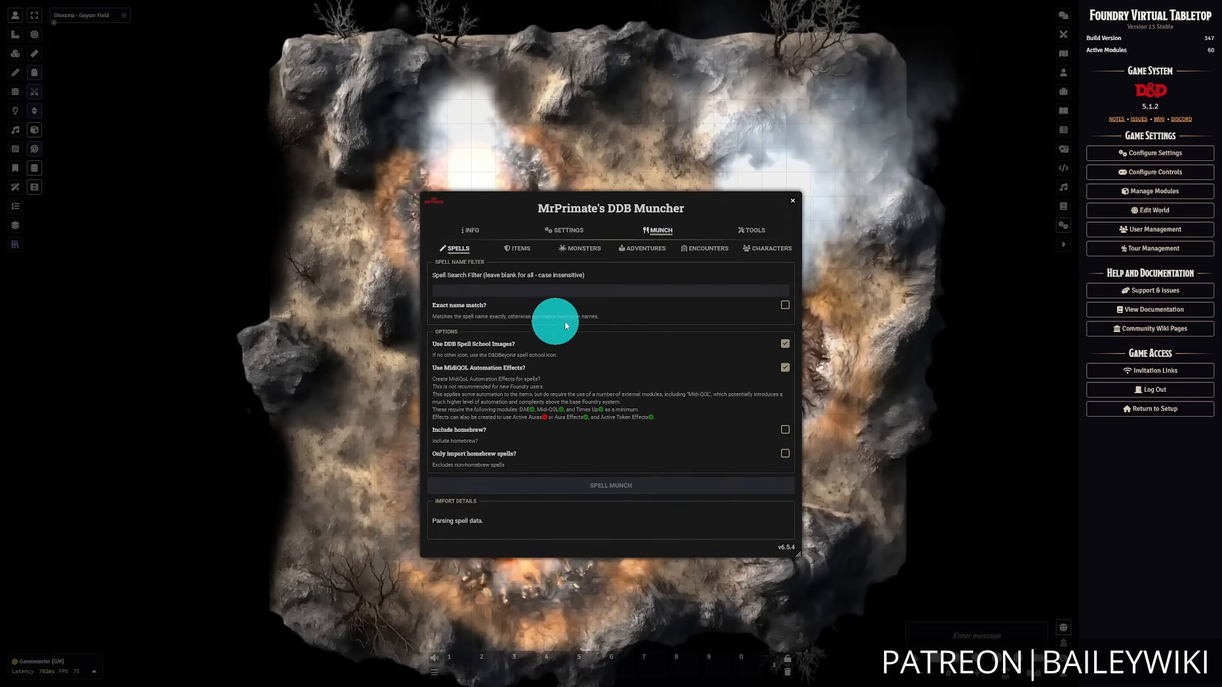
- Open the DDB Monsters compendium from the D&D Beyond folder and inspect its 2014 Core Rules, Core Rules and Expanded Rules folders
left_click(1063, 206)
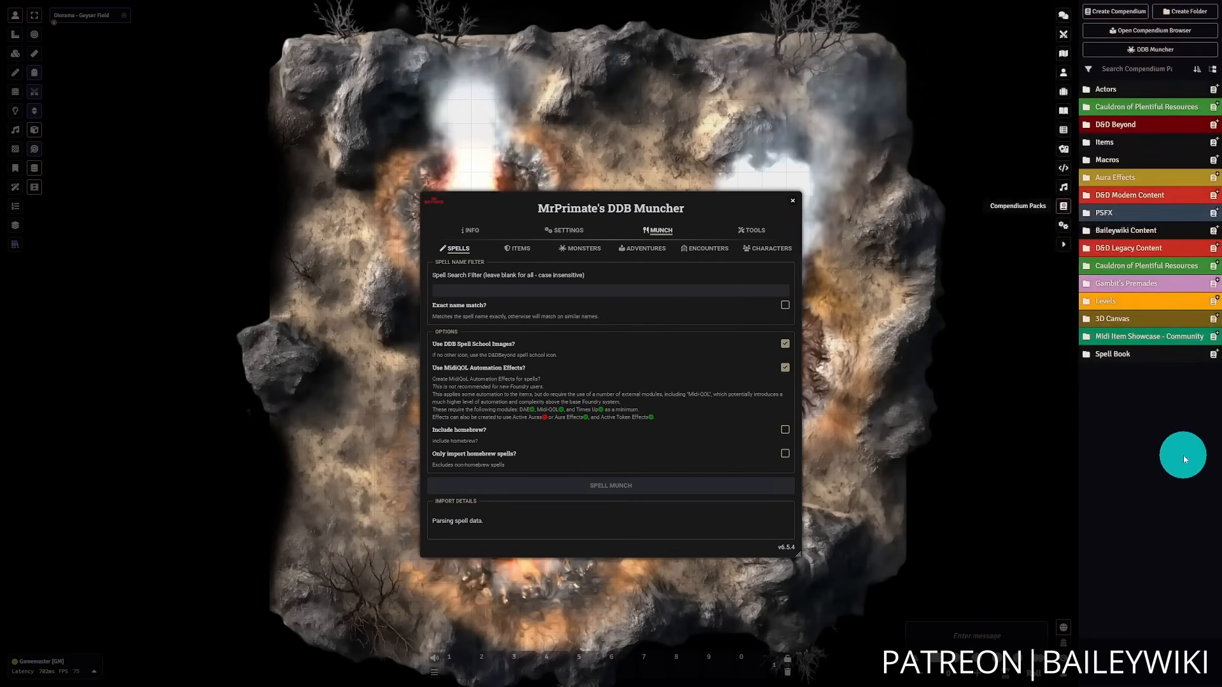
left_click(1140, 127)
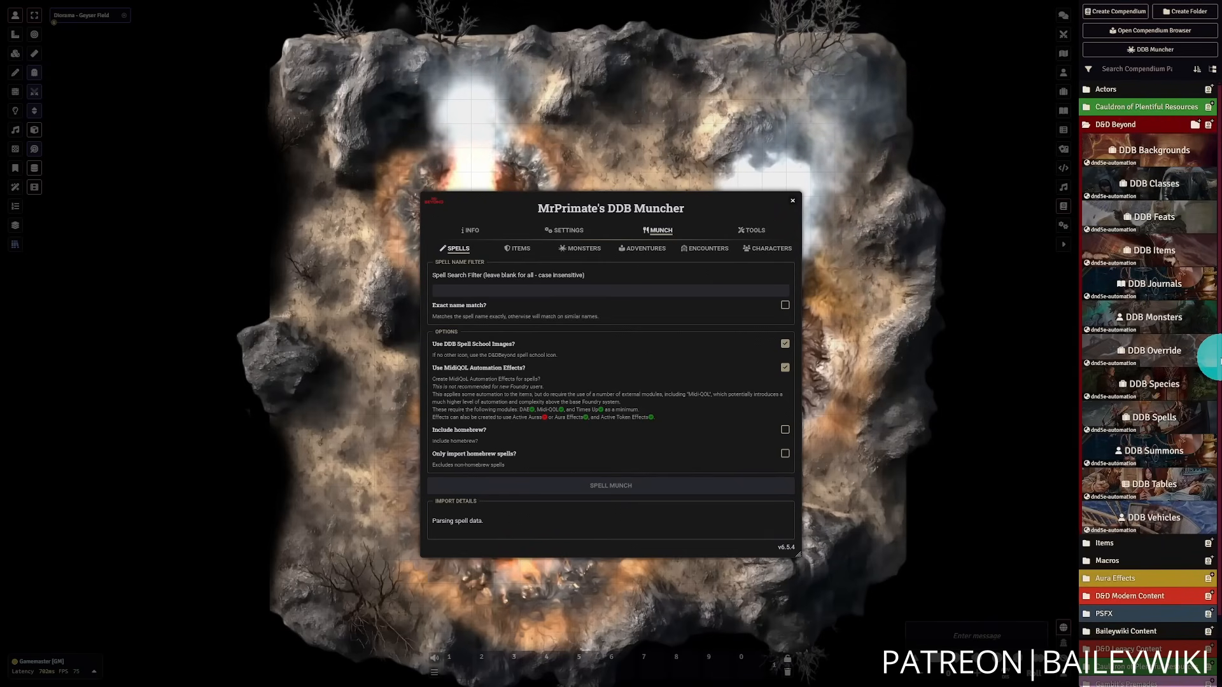
left_click(1177, 319)
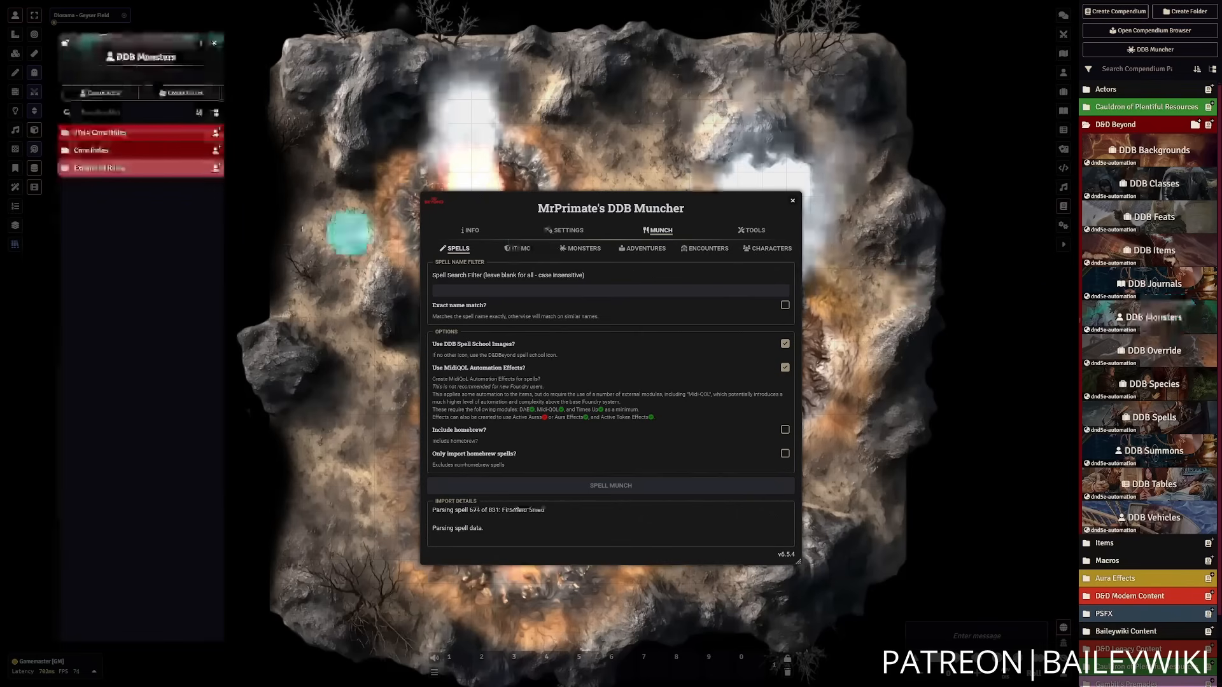
left_click(156, 136)
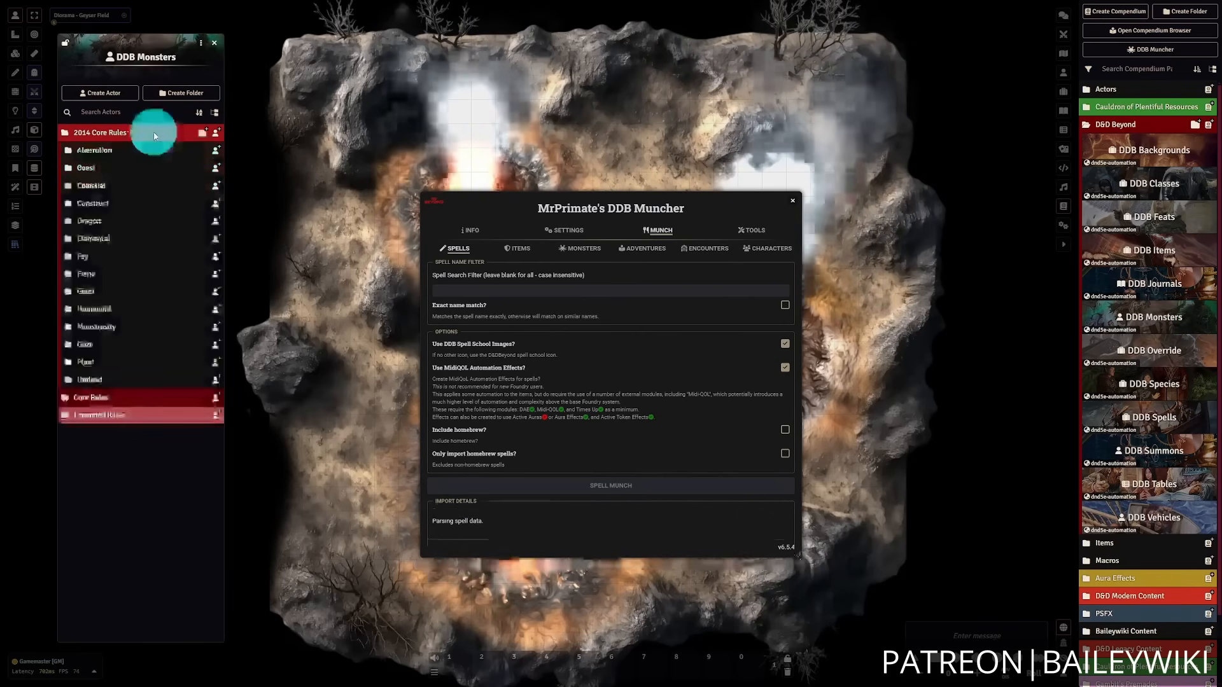
left_click(121, 133)
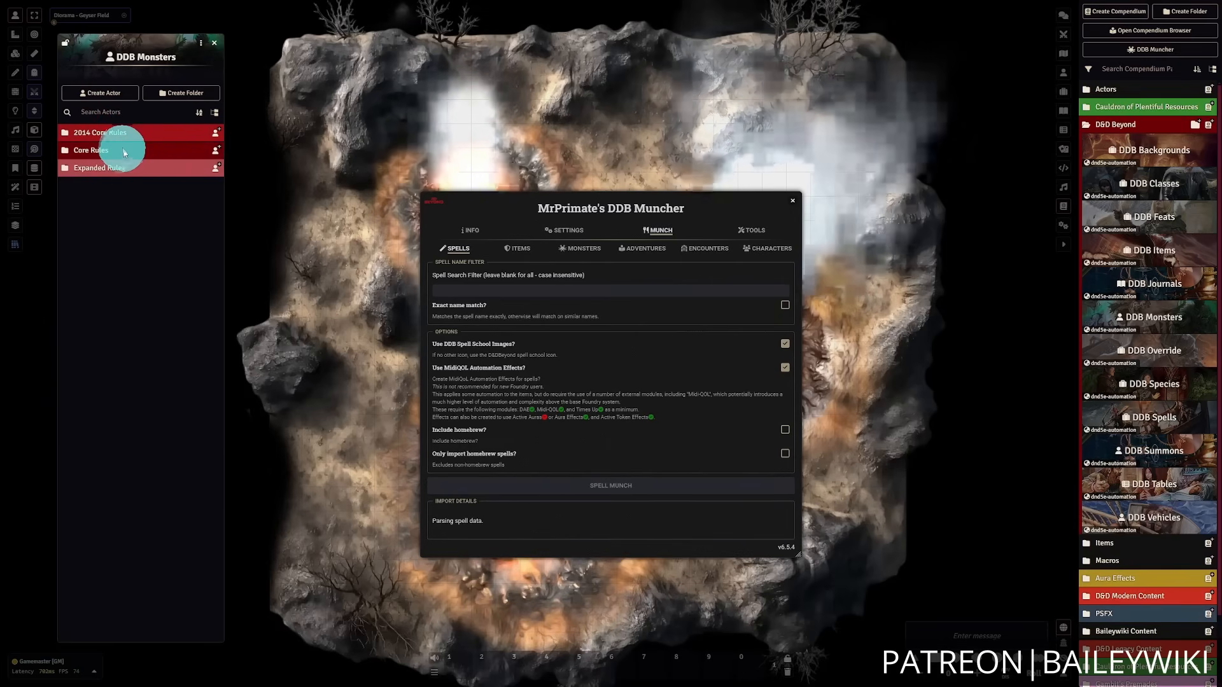
left_click(123, 151)
left_click(118, 419)
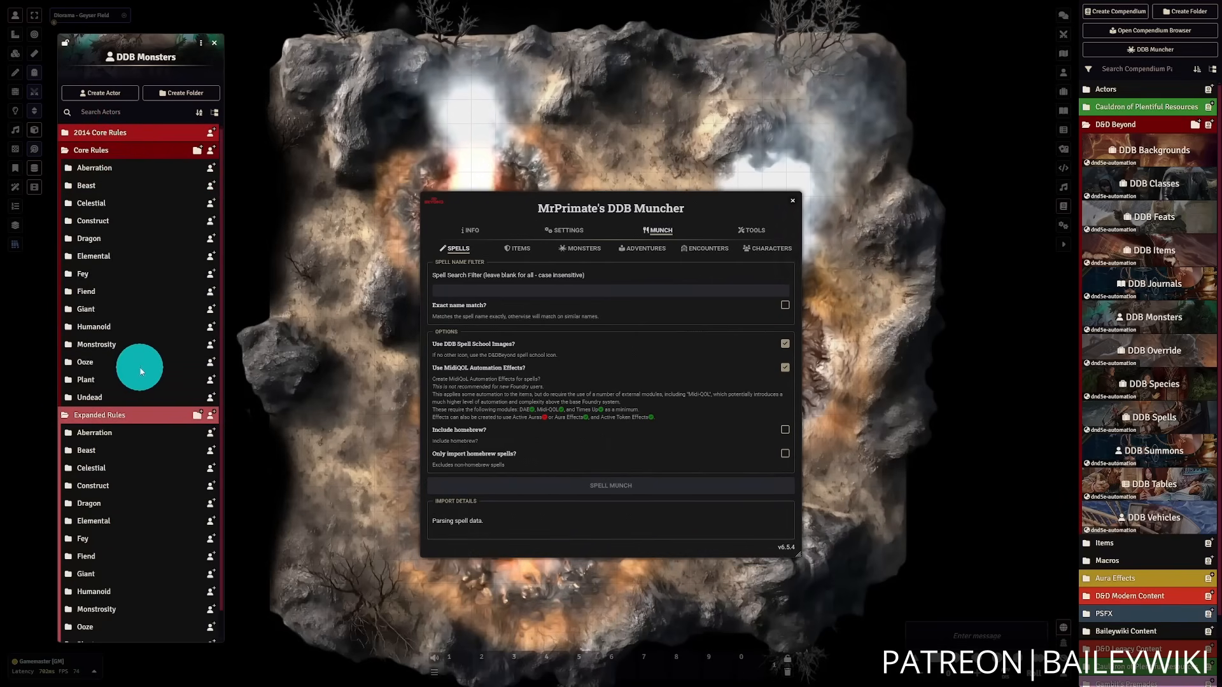
- Examine the Aberration monsters under Expanded Rules and Core Rules, and collapse the Core Rules Aberration folder
scroll(164, 414, "down", 1)
left_click(86, 404)
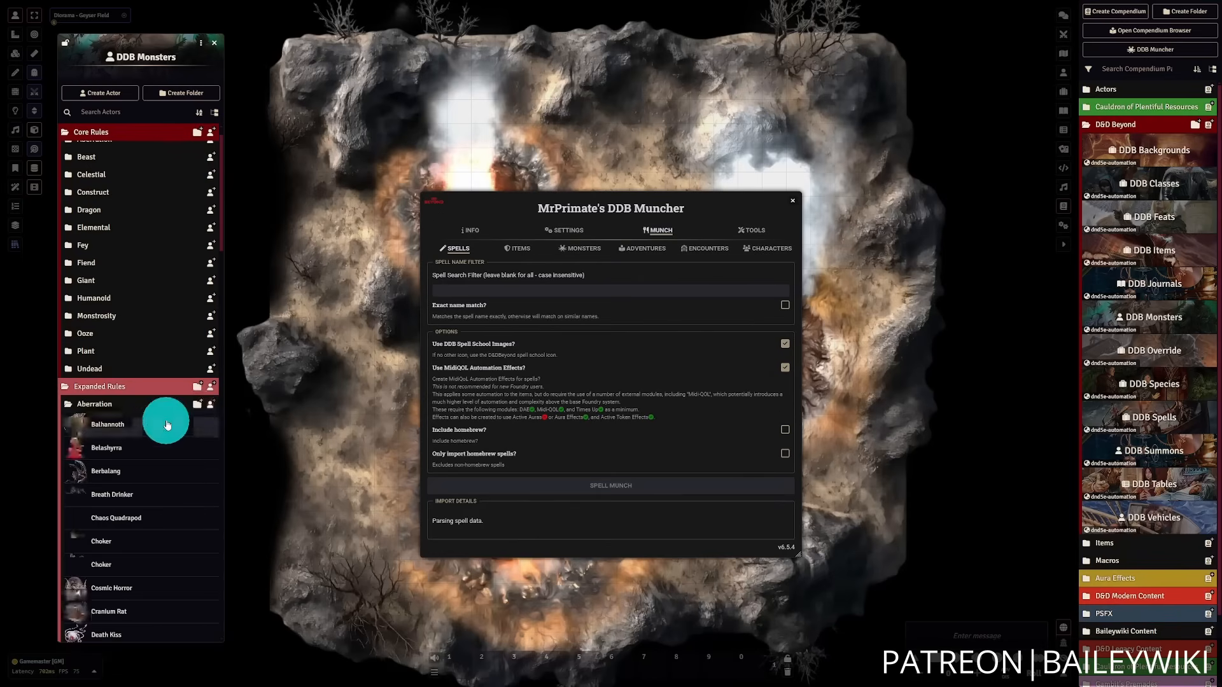
scroll(153, 299, "up", 1)
left_click(128, 168)
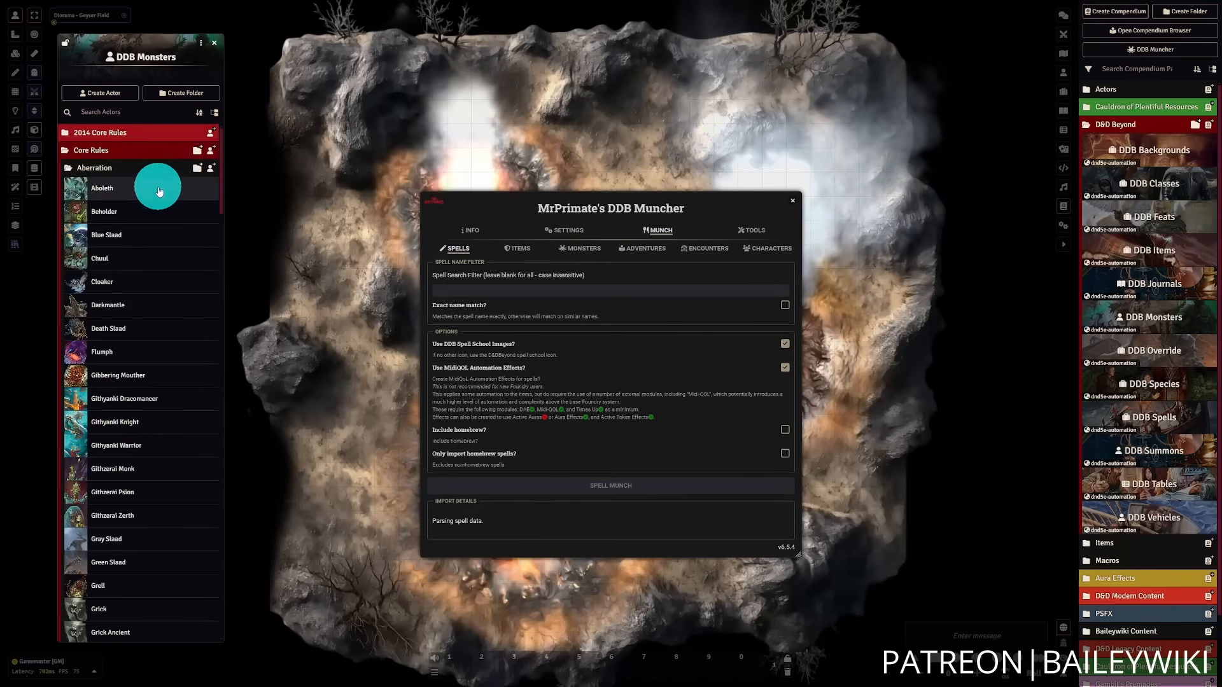
scroll(156, 218, "down", 4)
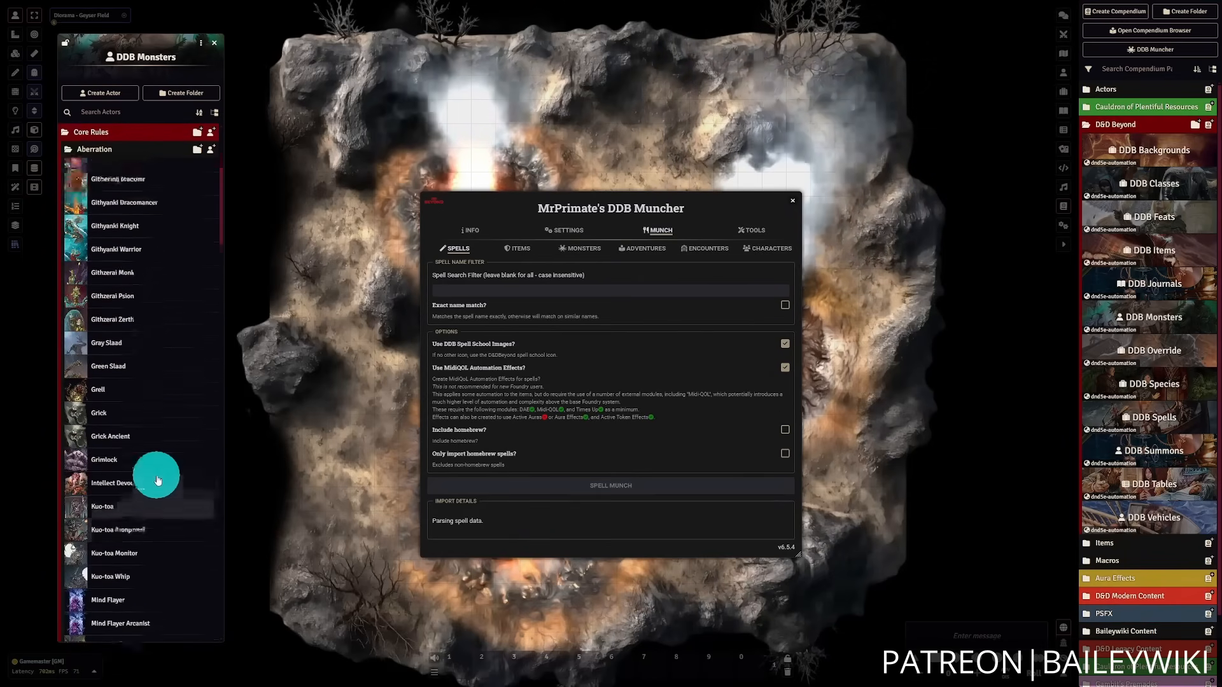
scroll(158, 475, "up", 4)
left_click(121, 168)
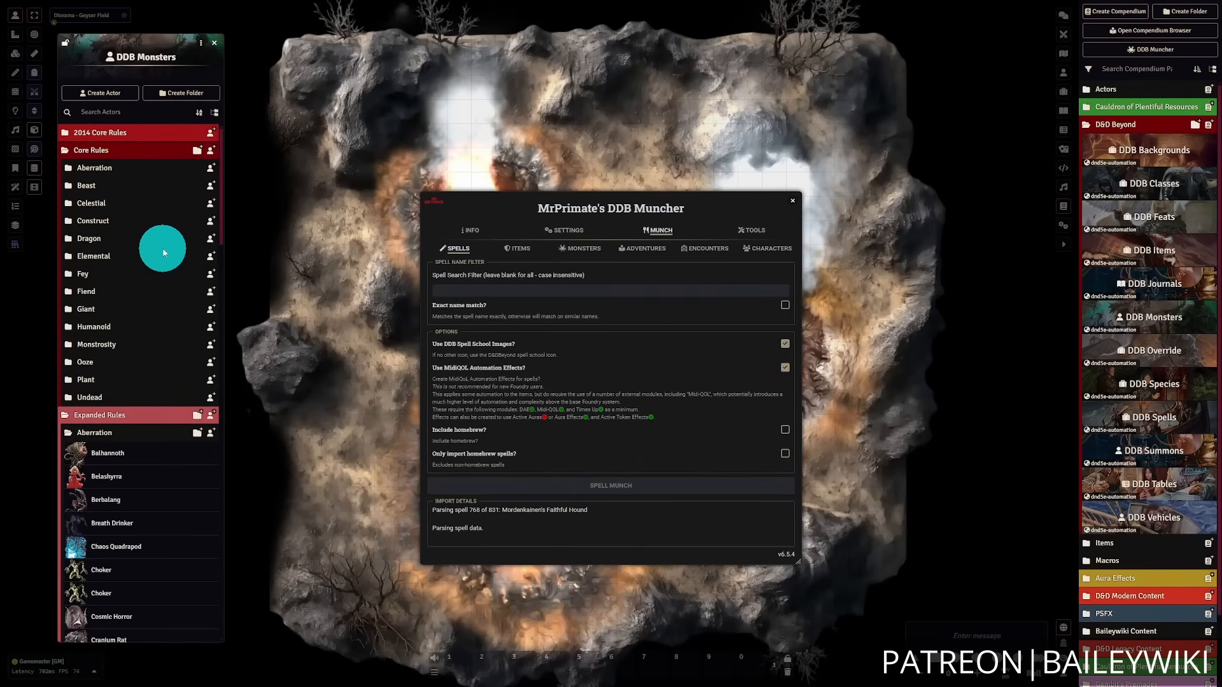
- Look through the Expanded Rules aberrations, then collapse both rules folders and close the DDB Monsters compendium
scroll(166, 382, "down", 5)
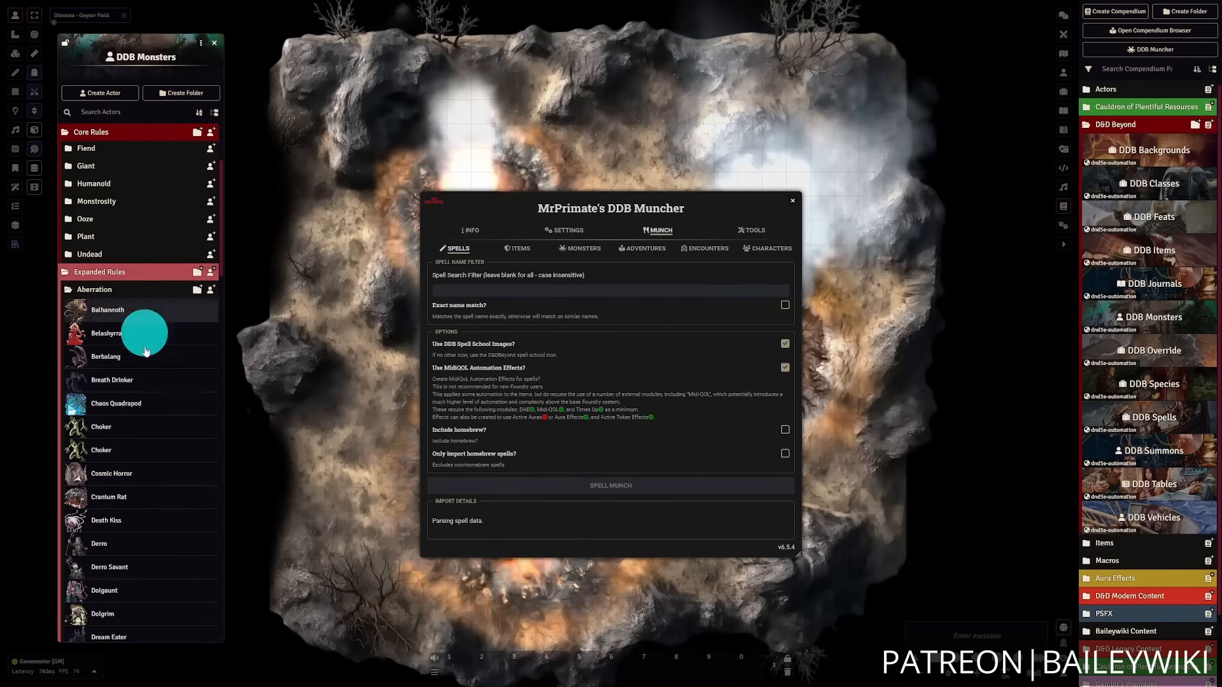
scroll(168, 509, "down", 3)
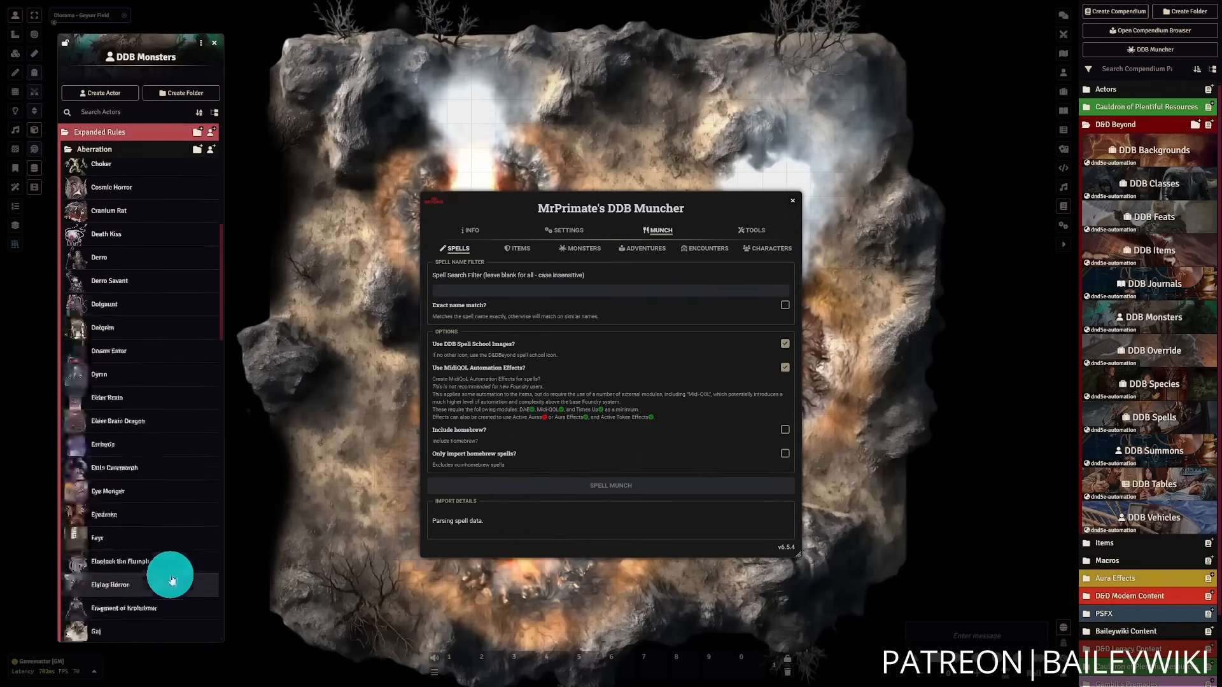
scroll(179, 532, "up", 5)
scroll(152, 446, "up", 4)
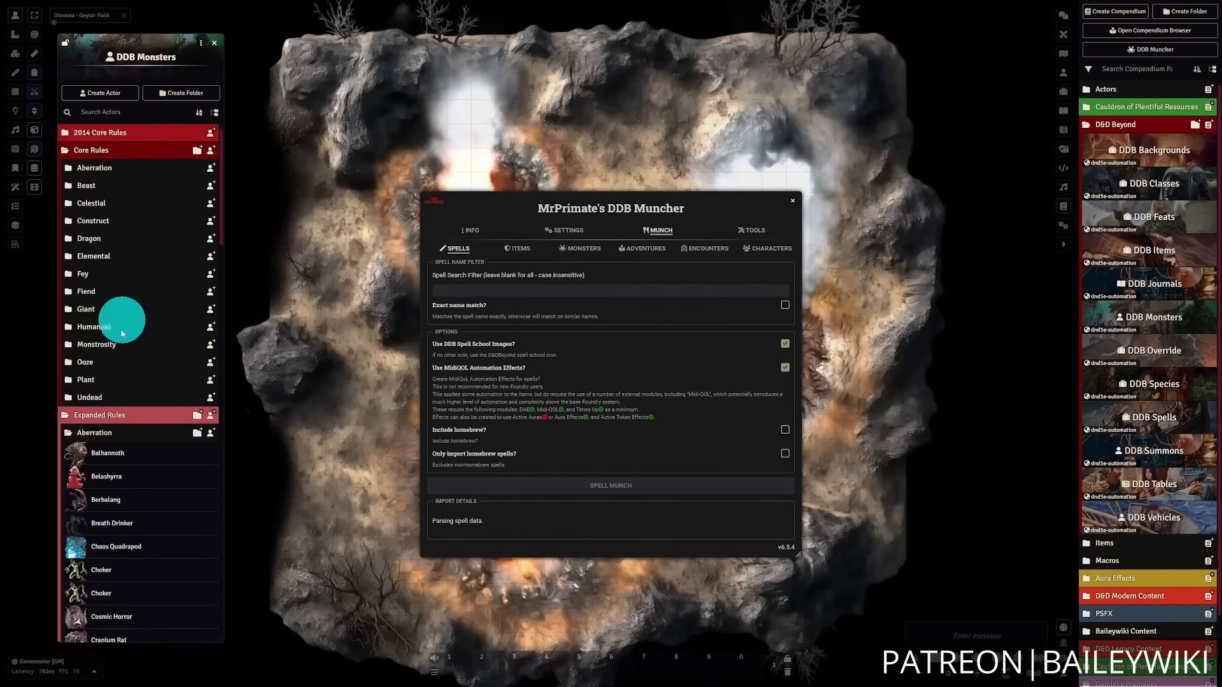
left_click(96, 414)
left_click(121, 151)
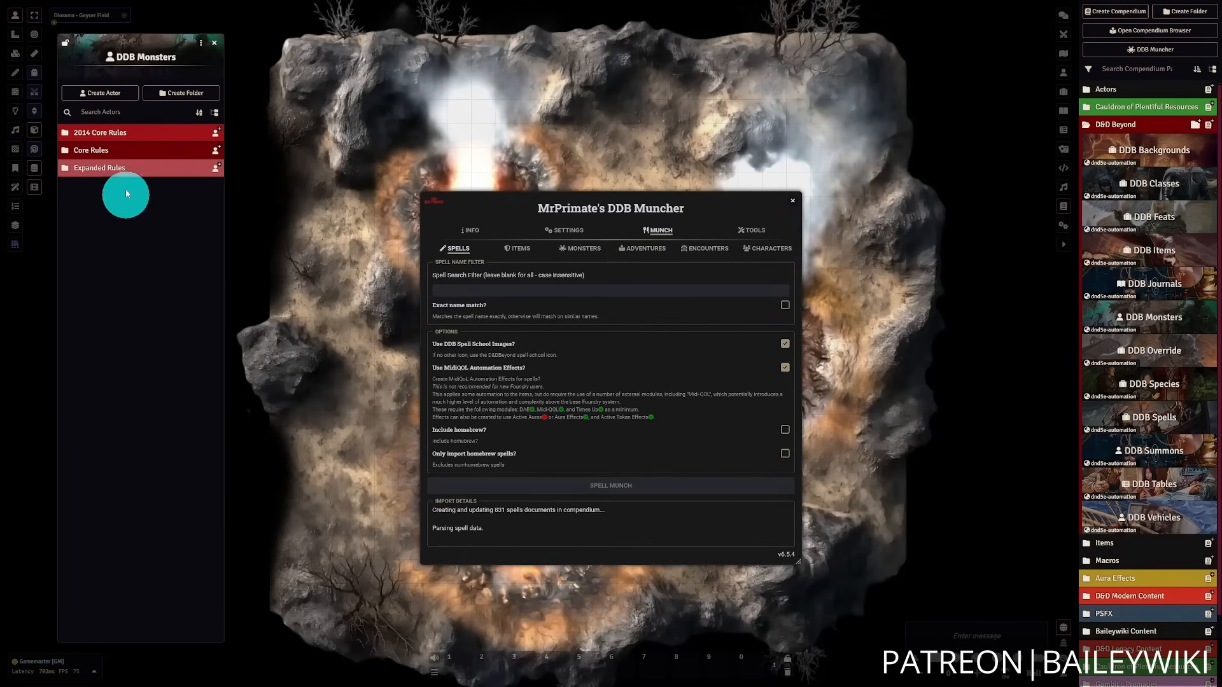
left_click(216, 44)
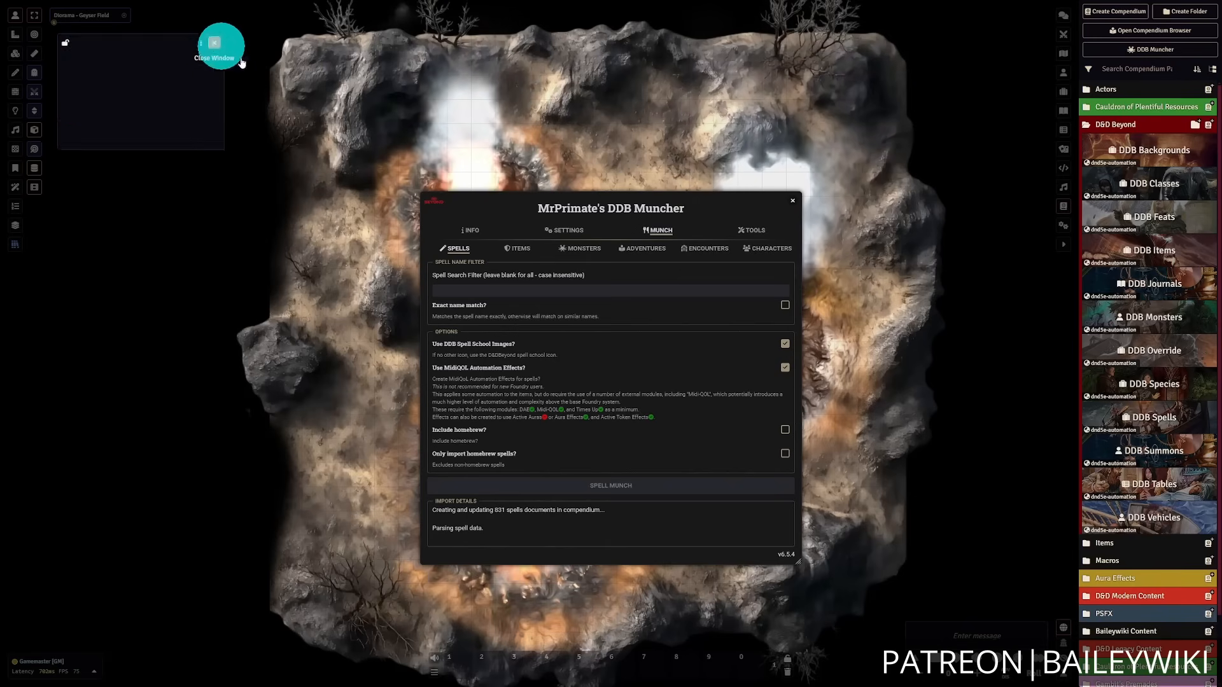
- Check the contents of the DDB Classes compendium, close it, and review the Muncher's notes on character import
left_click(1162, 193)
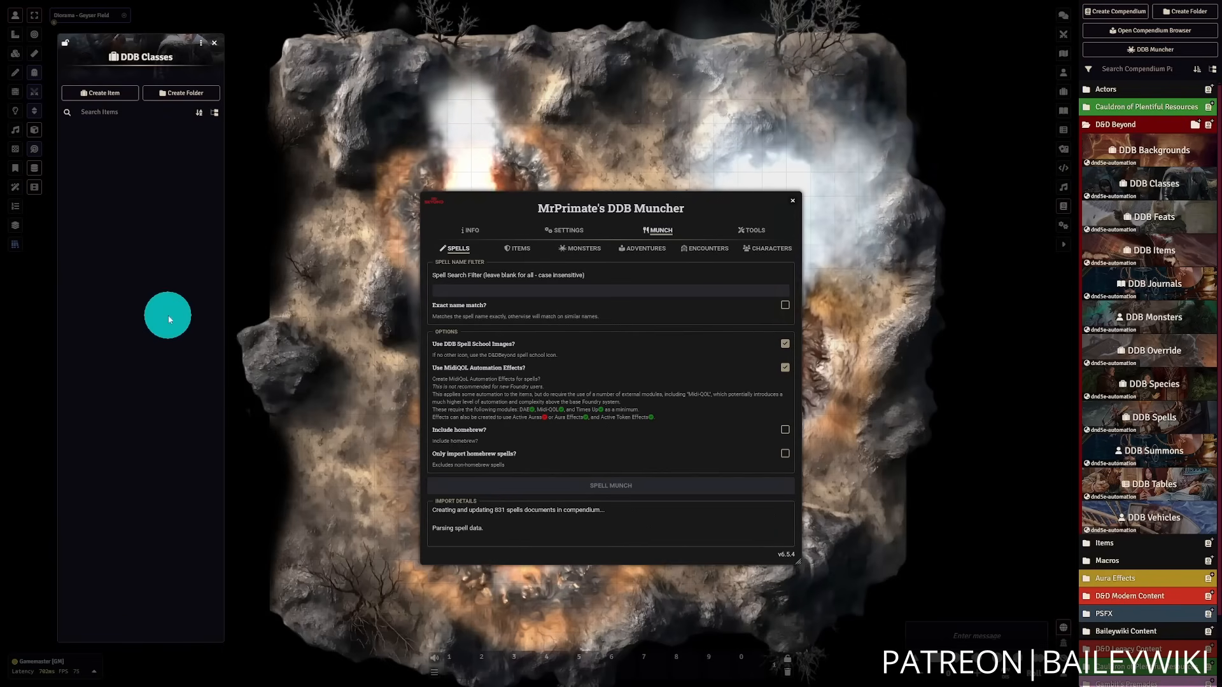
left_click(214, 42)
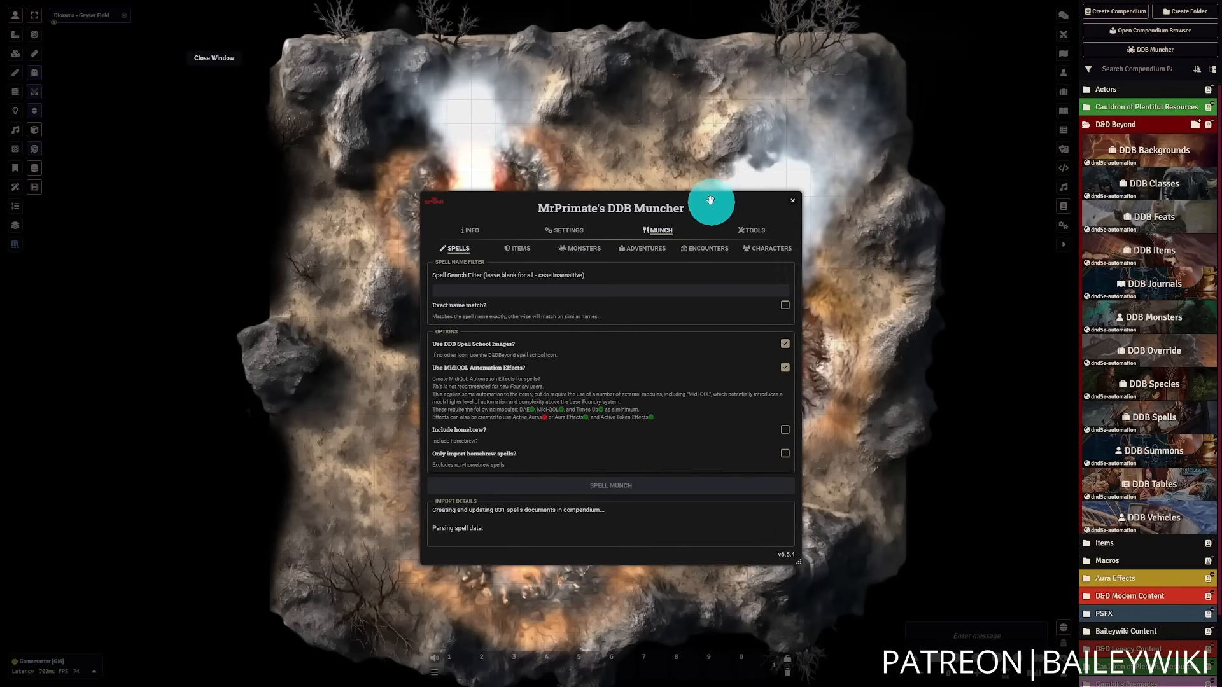
left_click(768, 248)
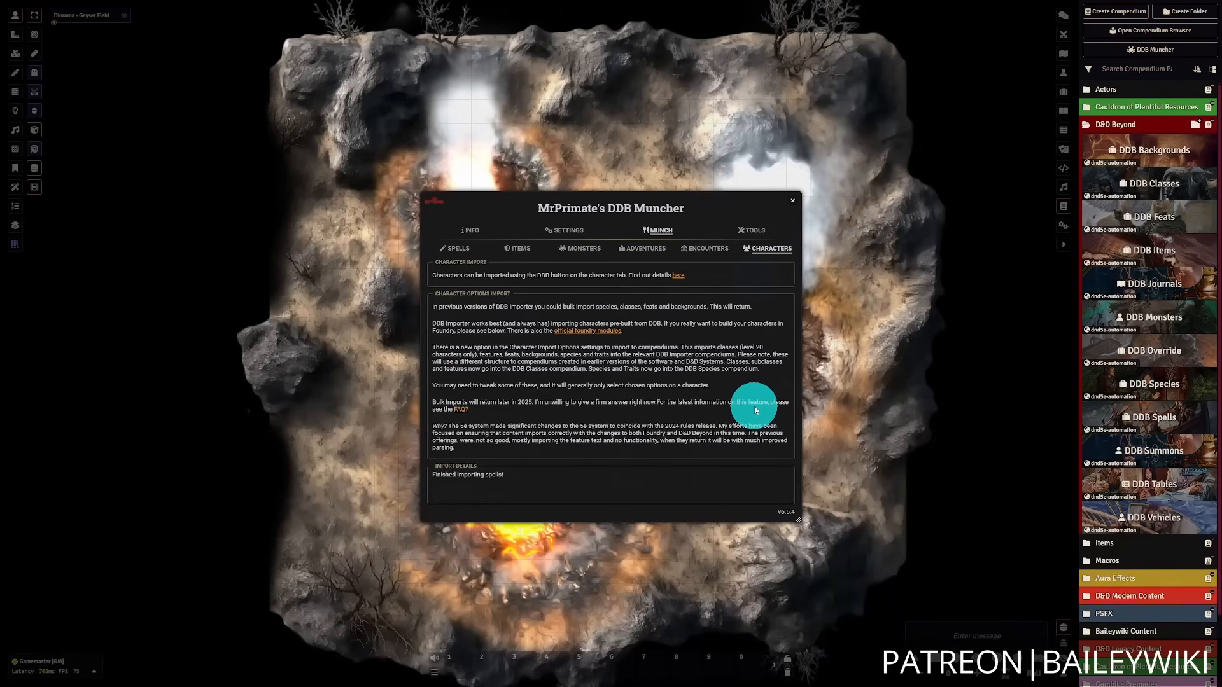
- Set the magic item prices according to the Xanathar's Guide rules with the Muncher's tools
left_click(752, 230)
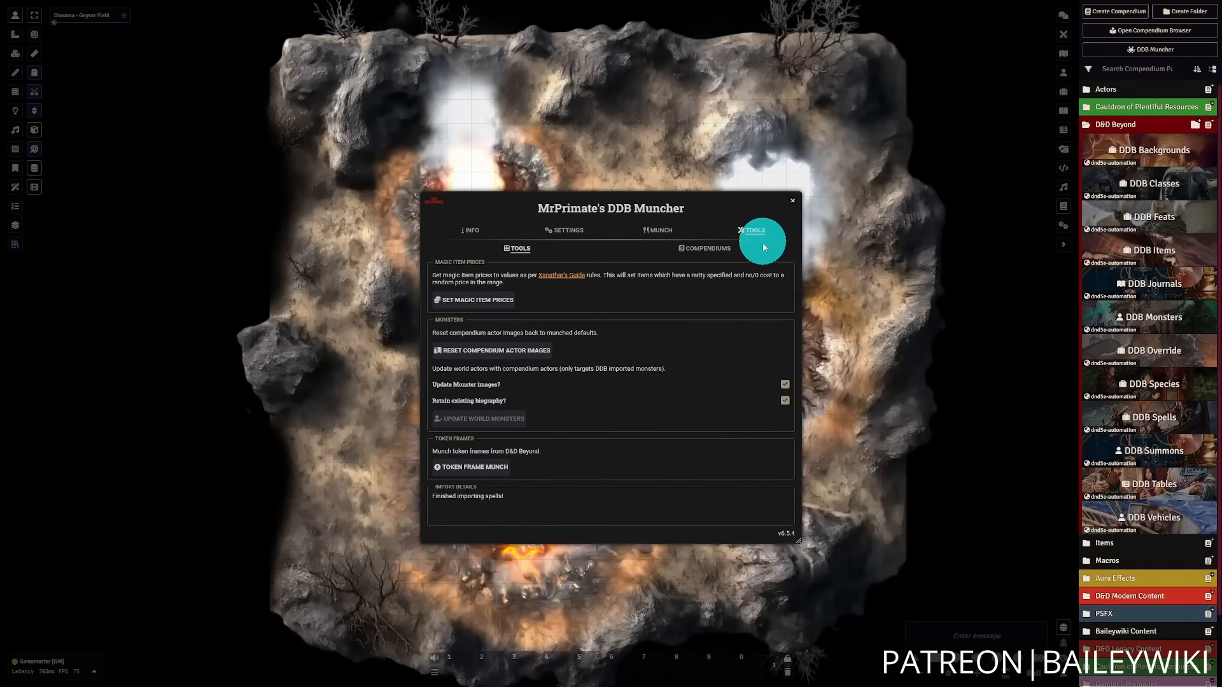
left_click(492, 304)
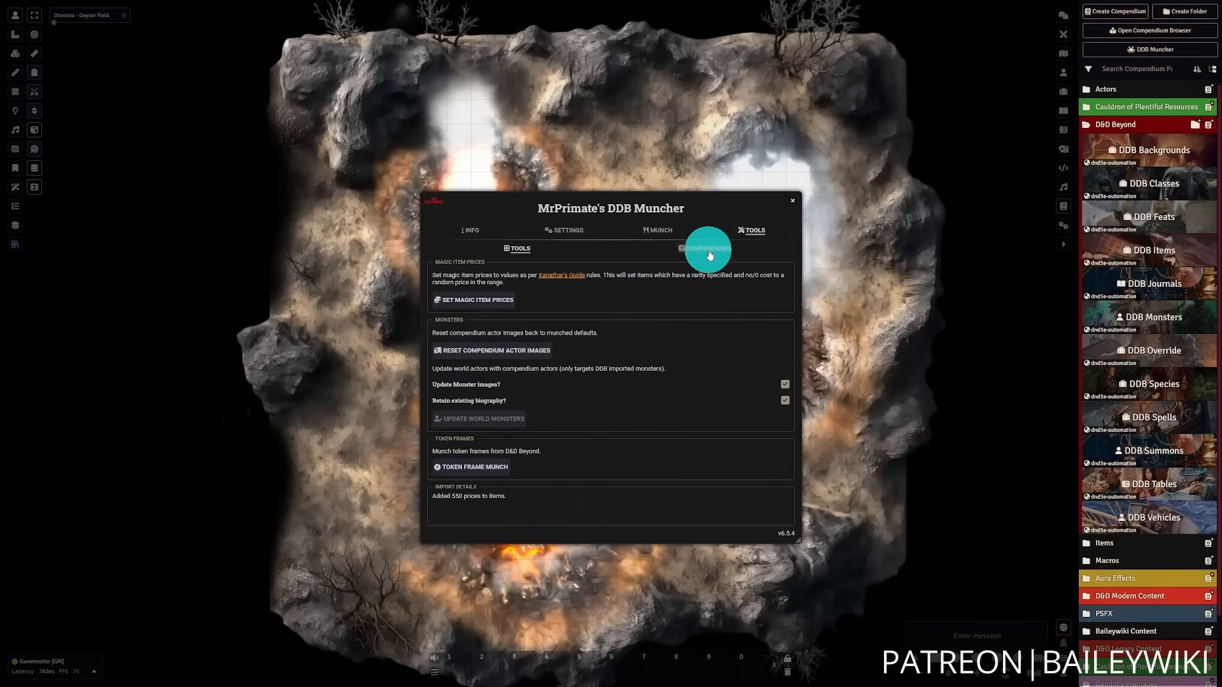
- Show the compendium folder migration settings and inspect the 2014 Core Rules Aberration folder in DDB Monsters for comparison
left_click(705, 248)
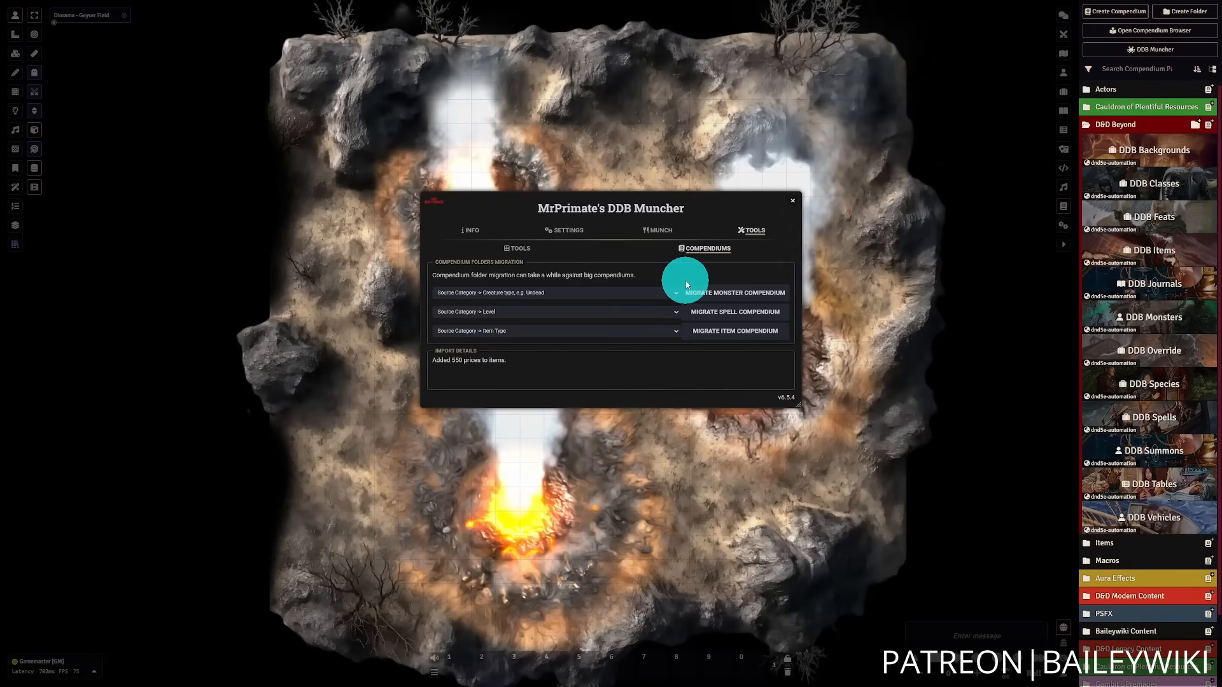
left_click(1173, 315)
left_click(155, 132)
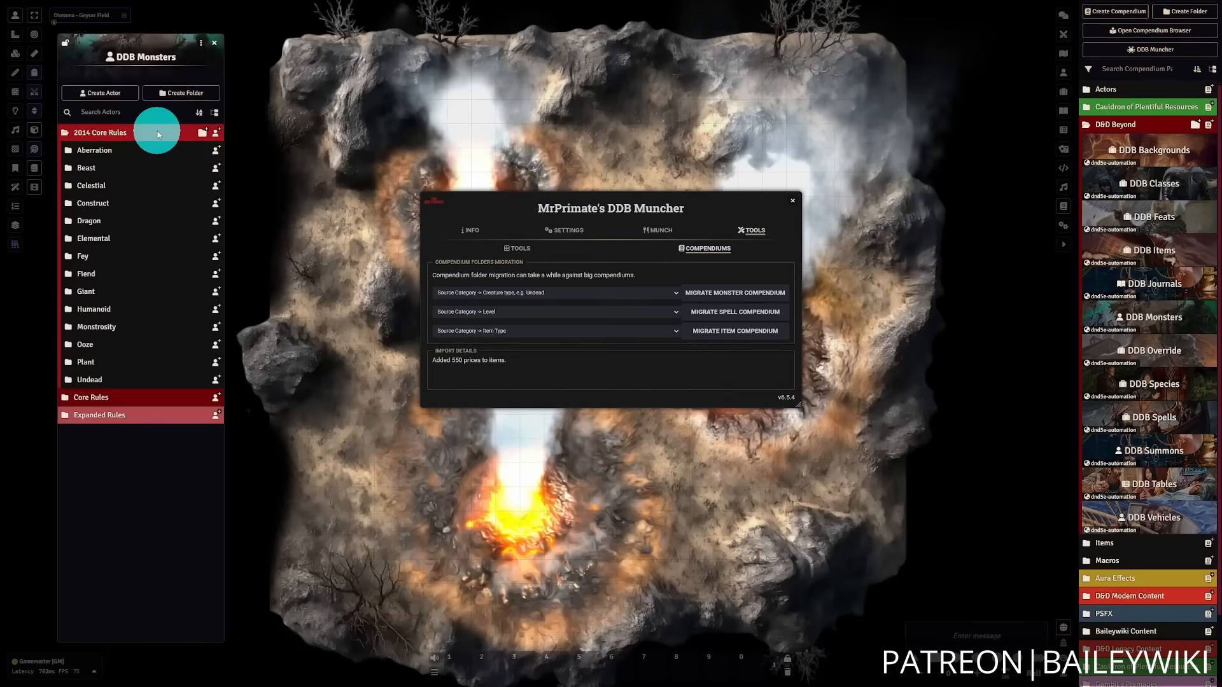
left_click(96, 151)
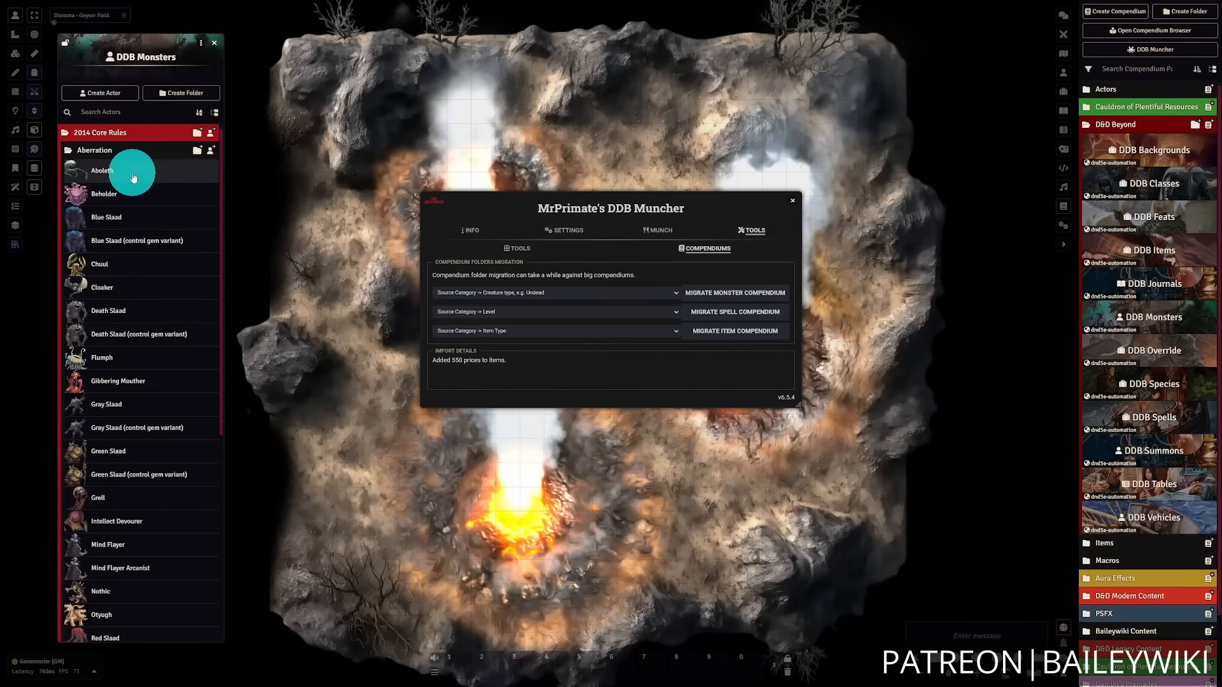
- Review the monster folder migration options, keeping Source Category -> Creature type, and close the DDB Monsters compendium
left_click(652, 294)
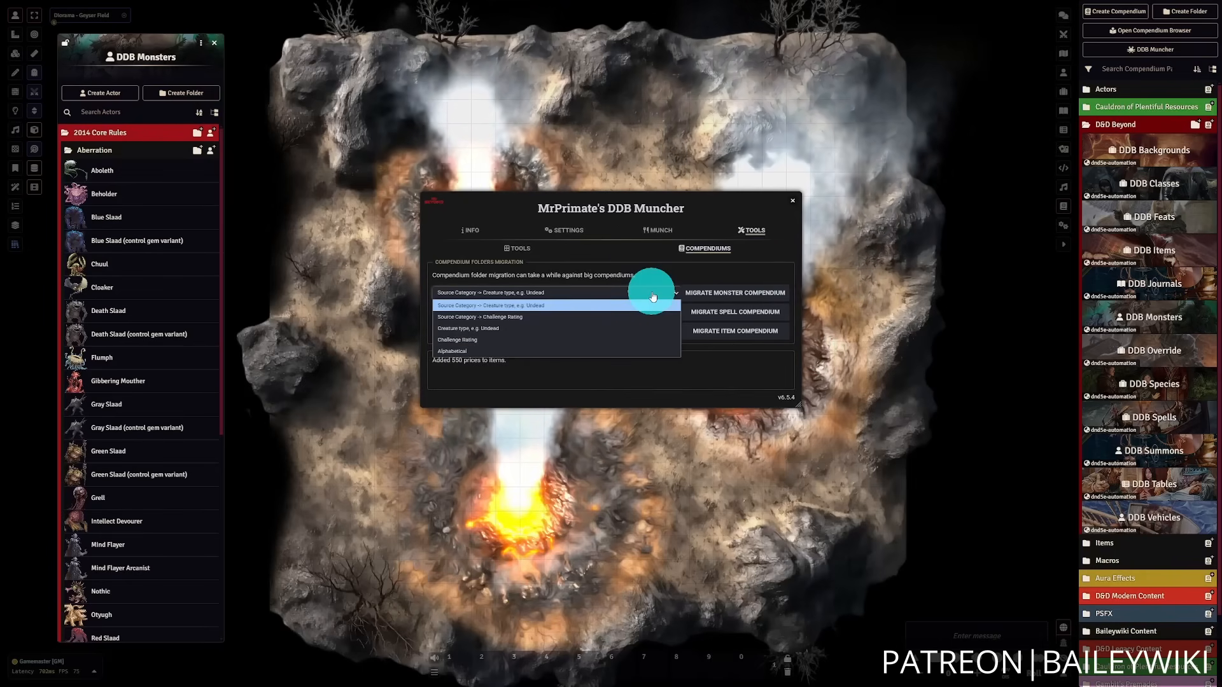
left_click(541, 329)
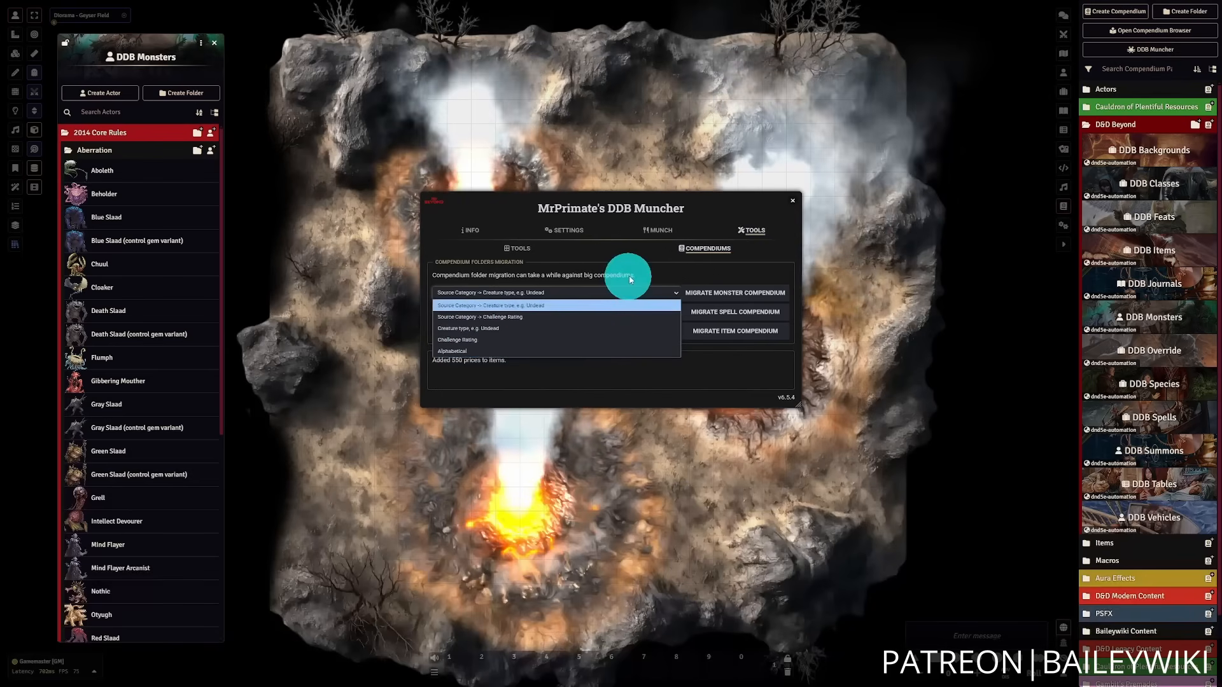
left_click(645, 266)
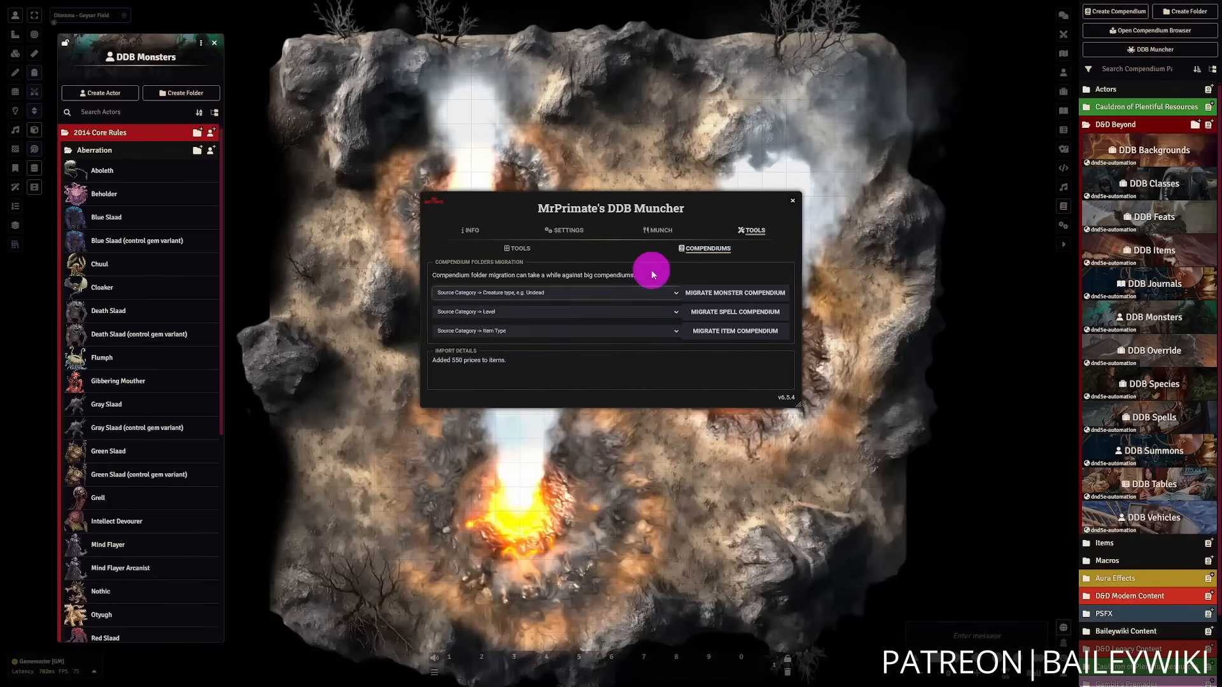
left_click(138, 150)
left_click(214, 42)
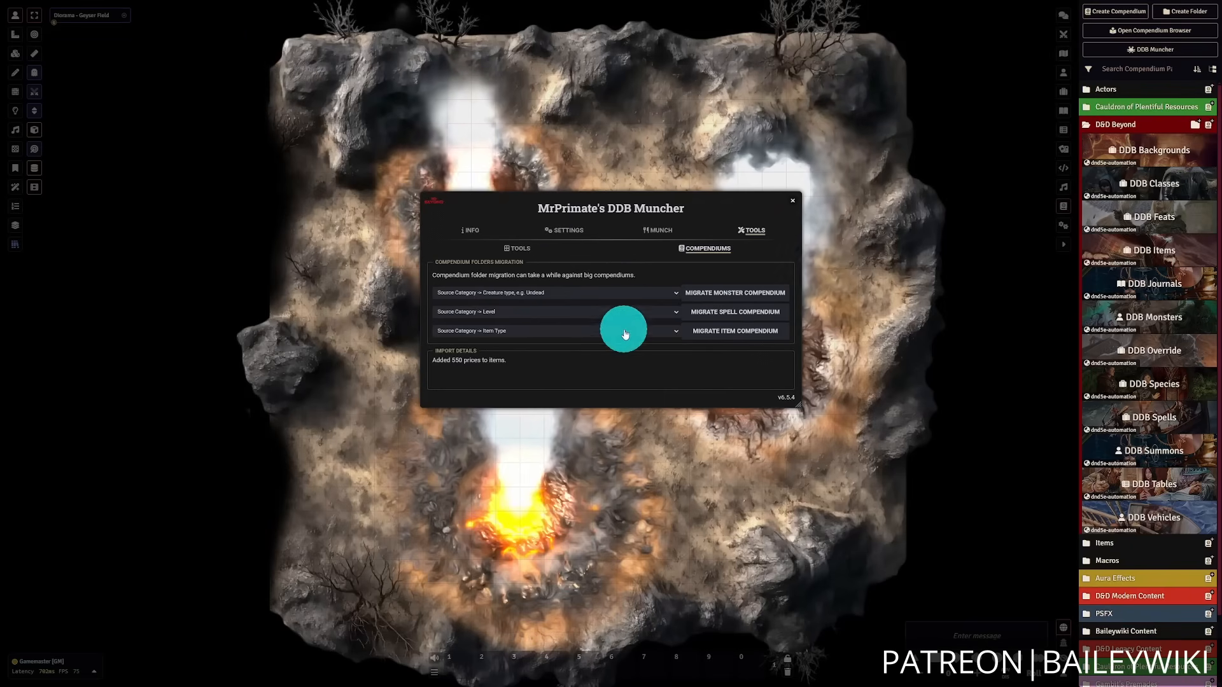
left_click(635, 293)
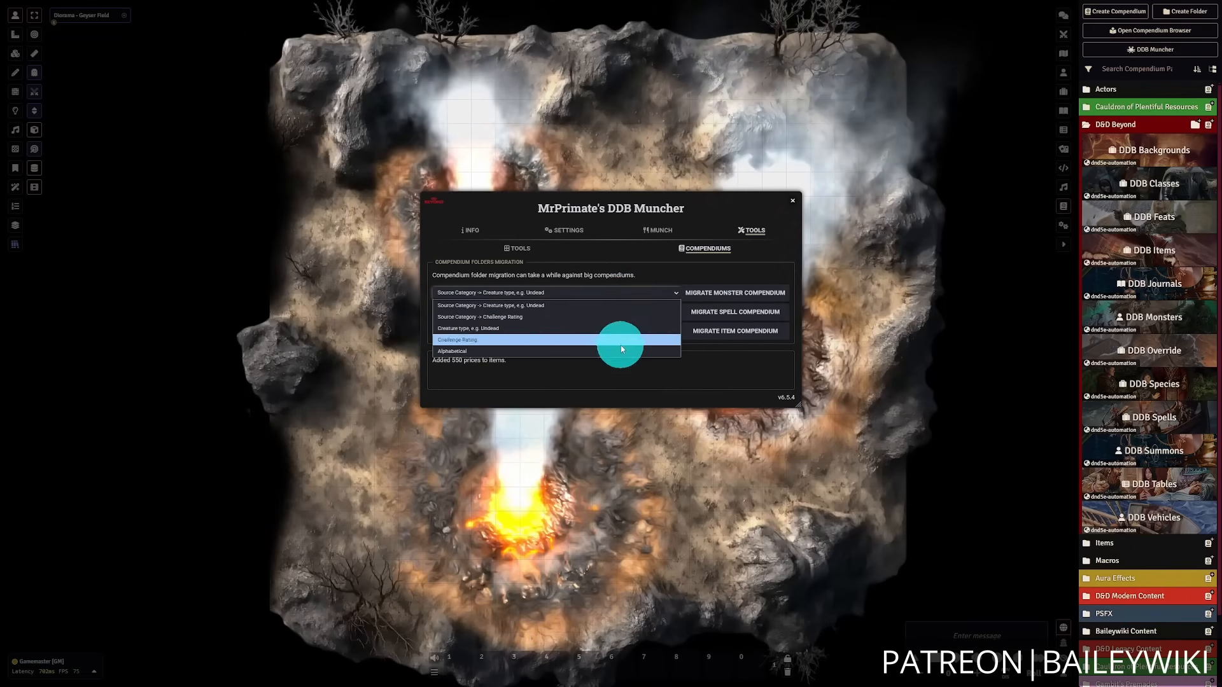
left_click(619, 305)
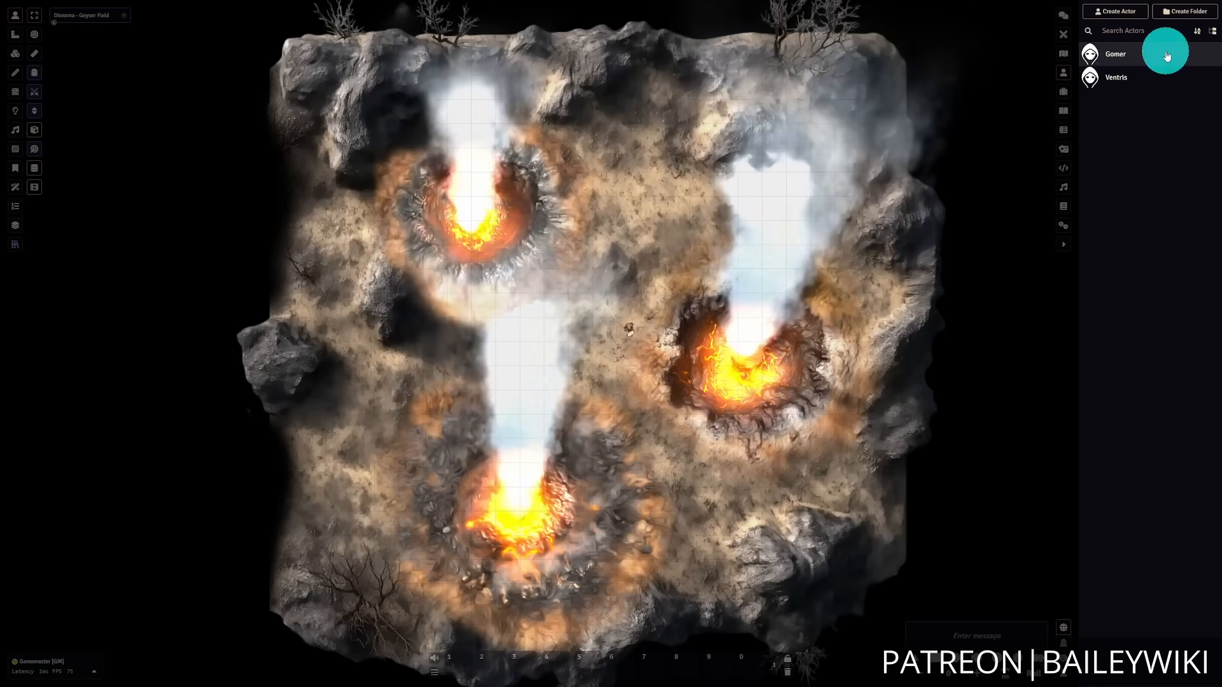
- Open the Gomer actor's sheet in edit mode and bring up its DDB Character Manager
left_click(1167, 56)
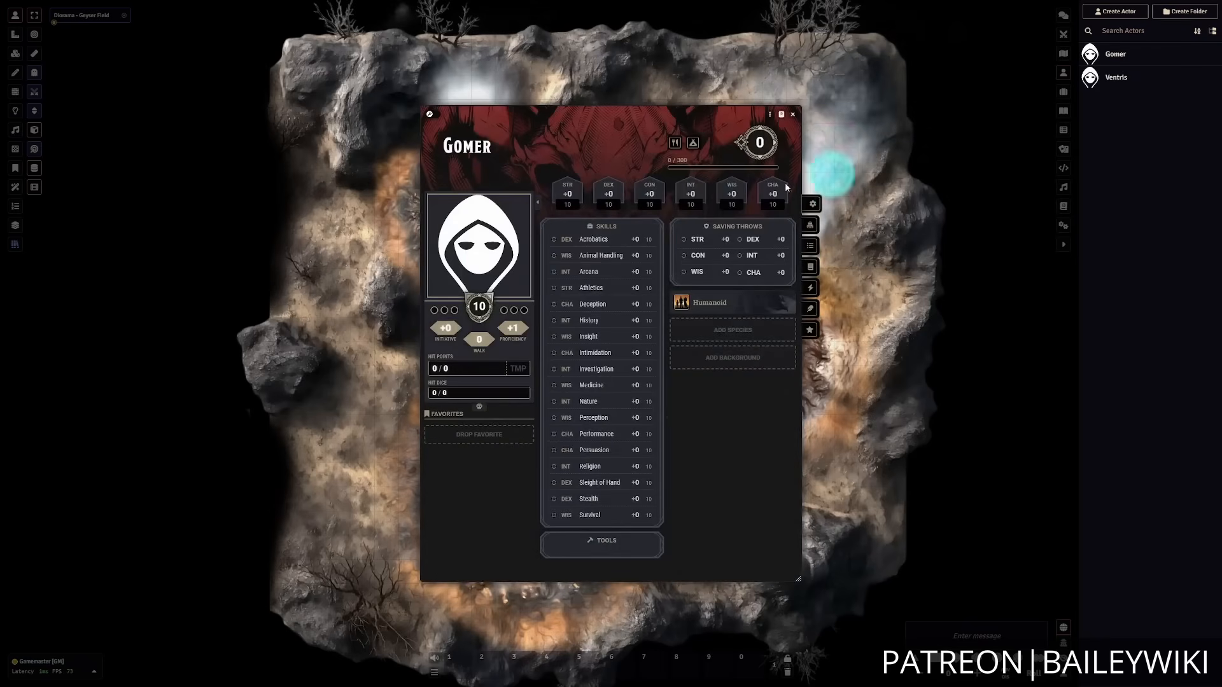
left_click(431, 116)
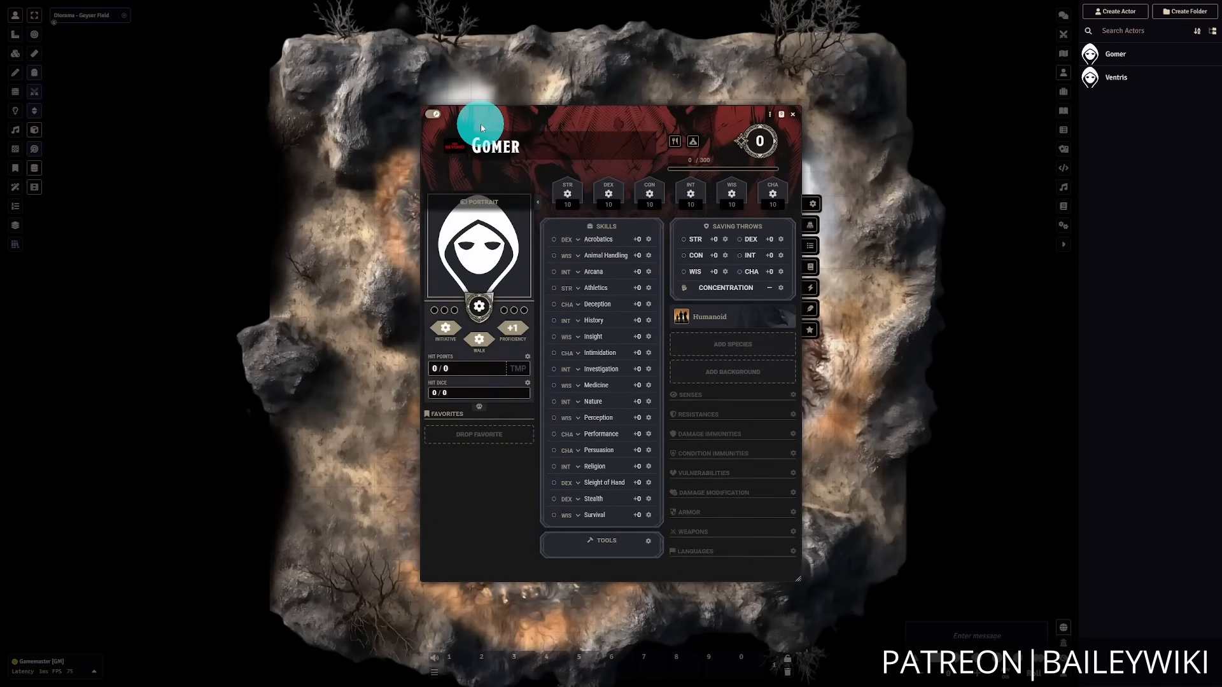
left_click(457, 148)
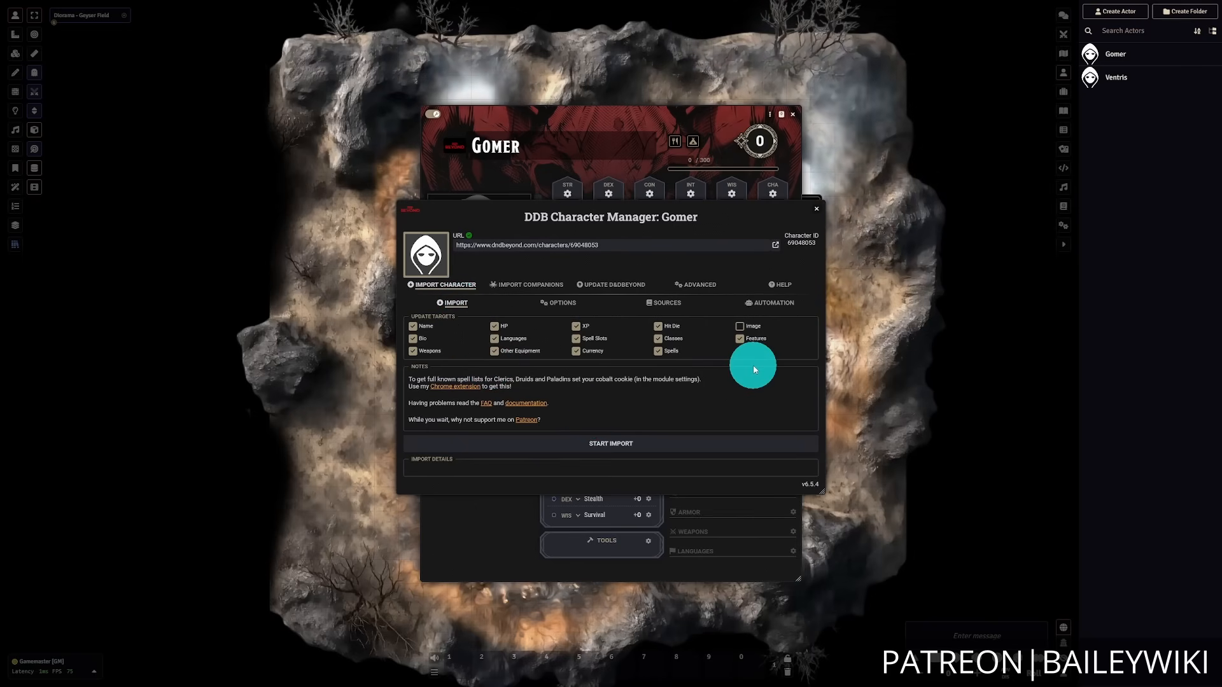
- Review the character import's general options, source settings and automation settings for Gomer
left_click(565, 302)
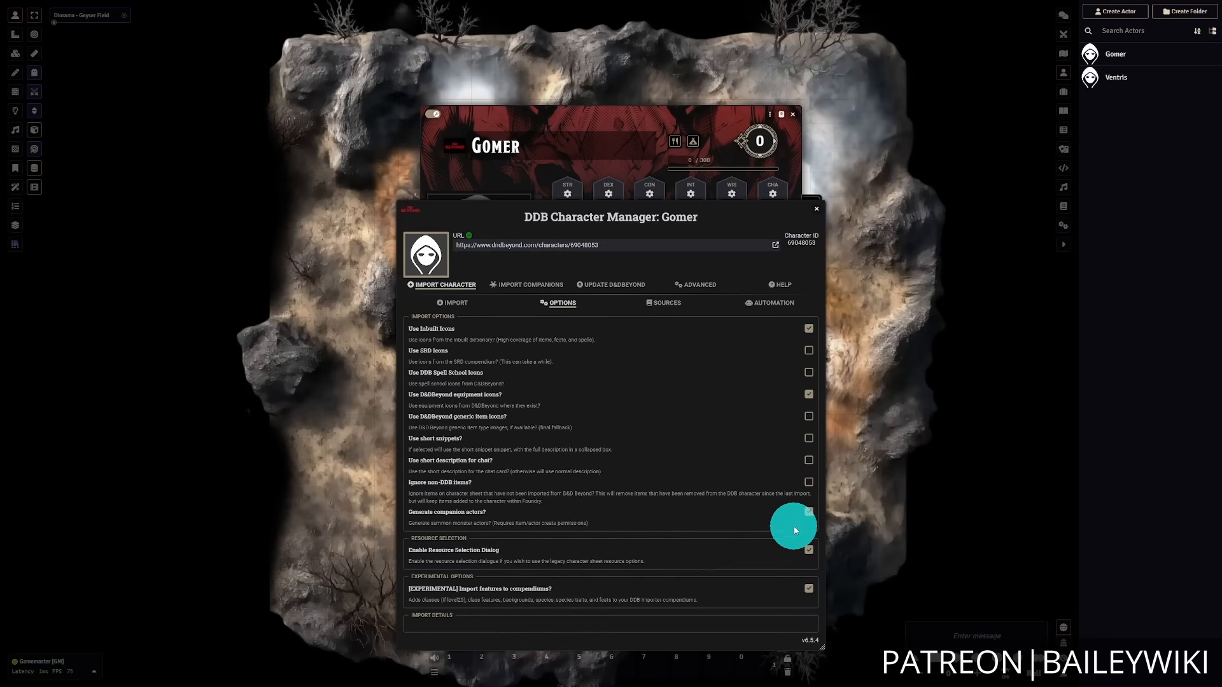
left_click(665, 303)
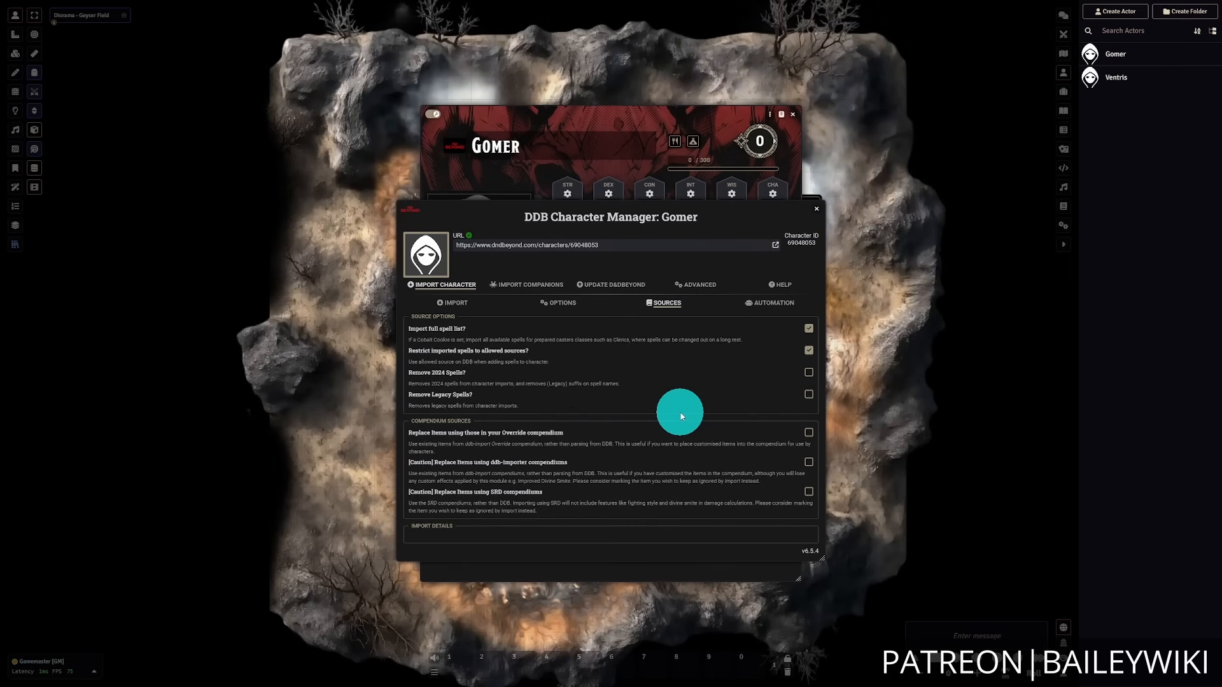
left_click(779, 306)
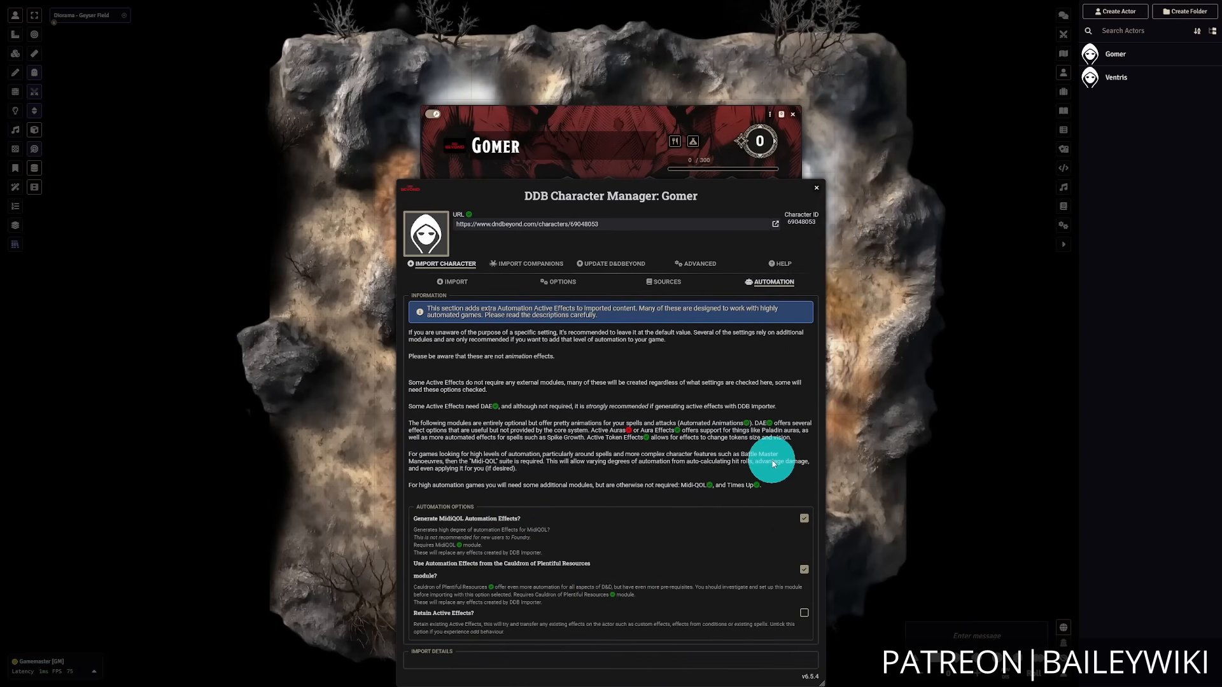
- Examine the companion import, D&D Beyond update, advanced and help sections of Gomer's character manager
left_click(520, 266)
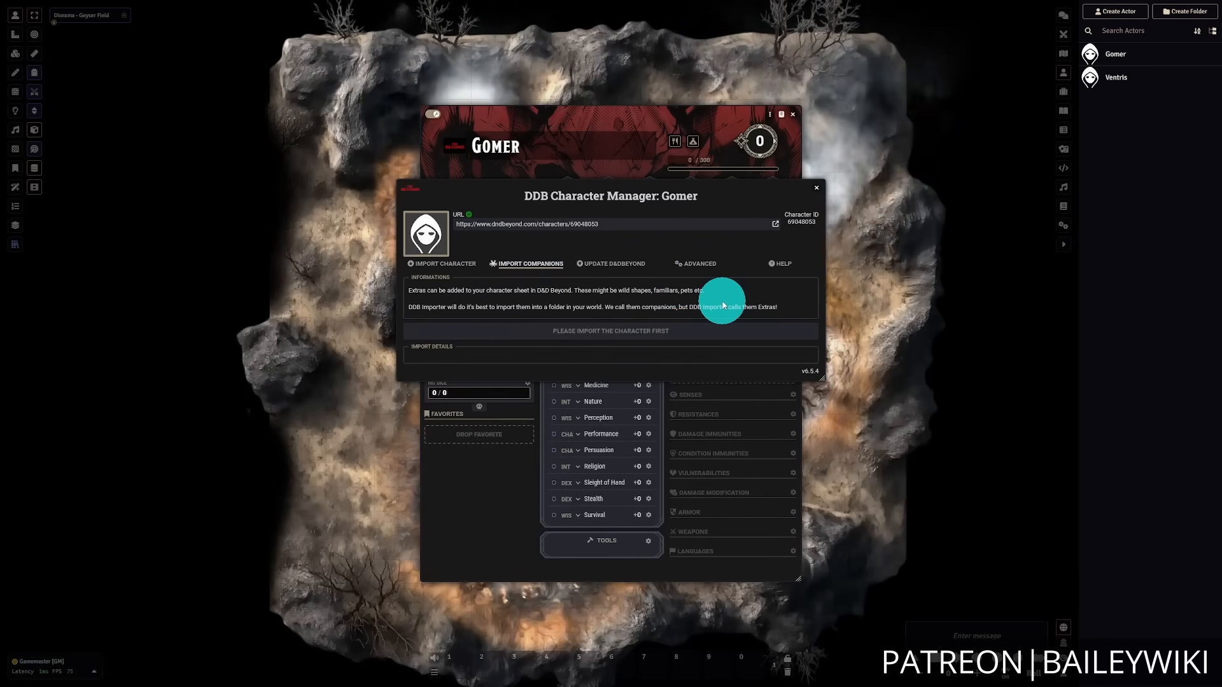
left_click(627, 264)
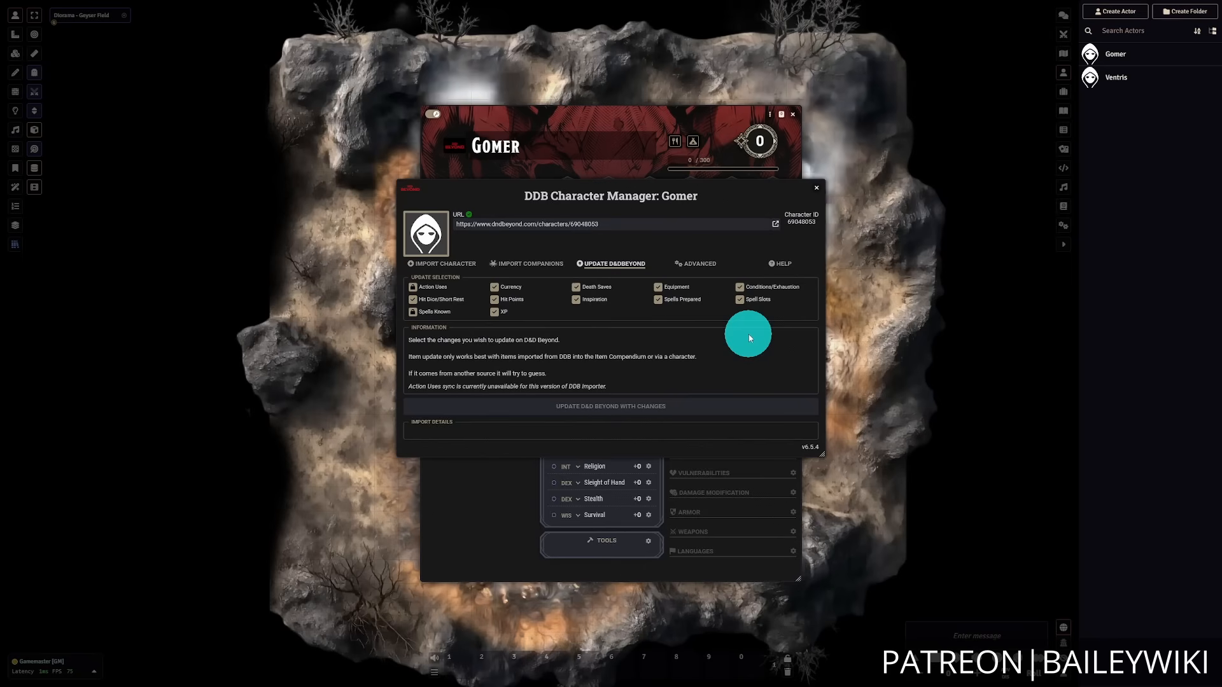
left_click(705, 264)
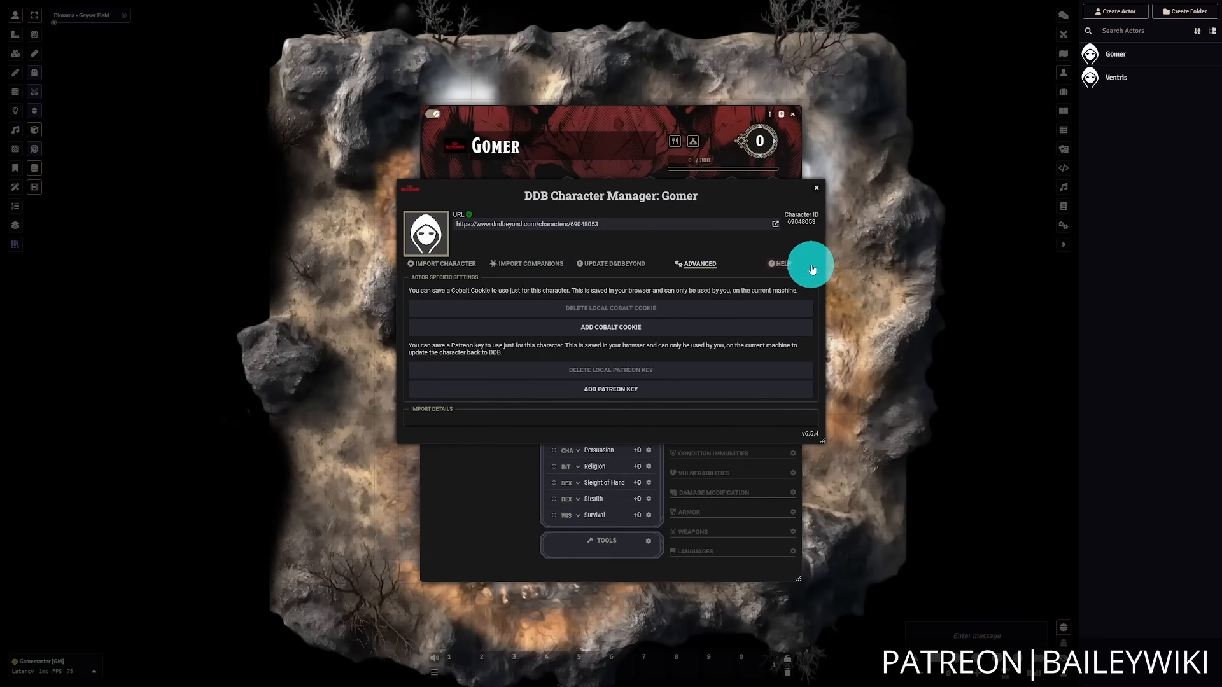
left_click(789, 265)
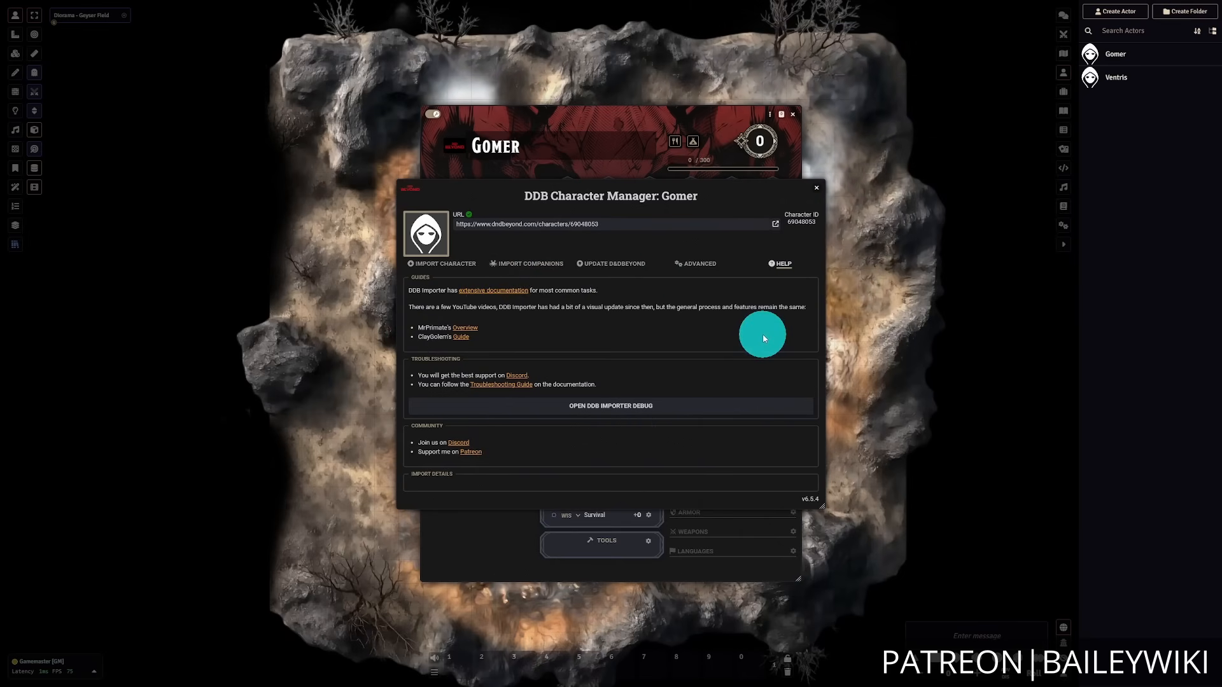
- Return to the character import targets and run the import of Gomer from D&D Beyond
left_click(446, 264)
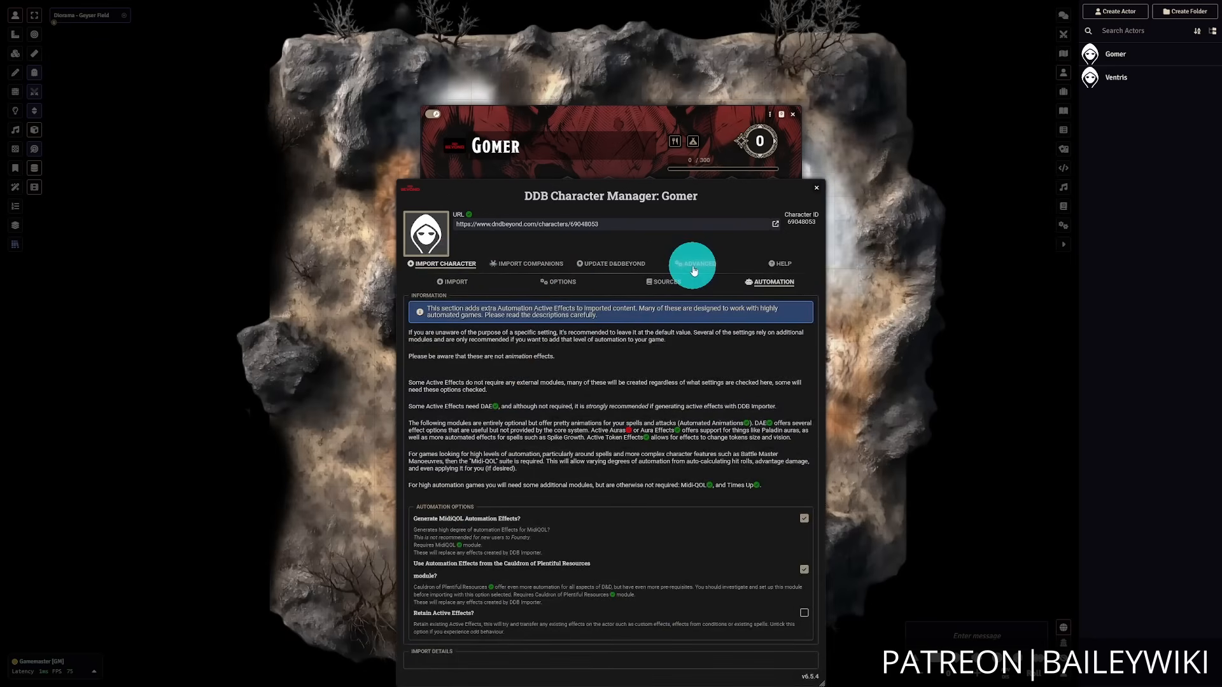
left_click(455, 282)
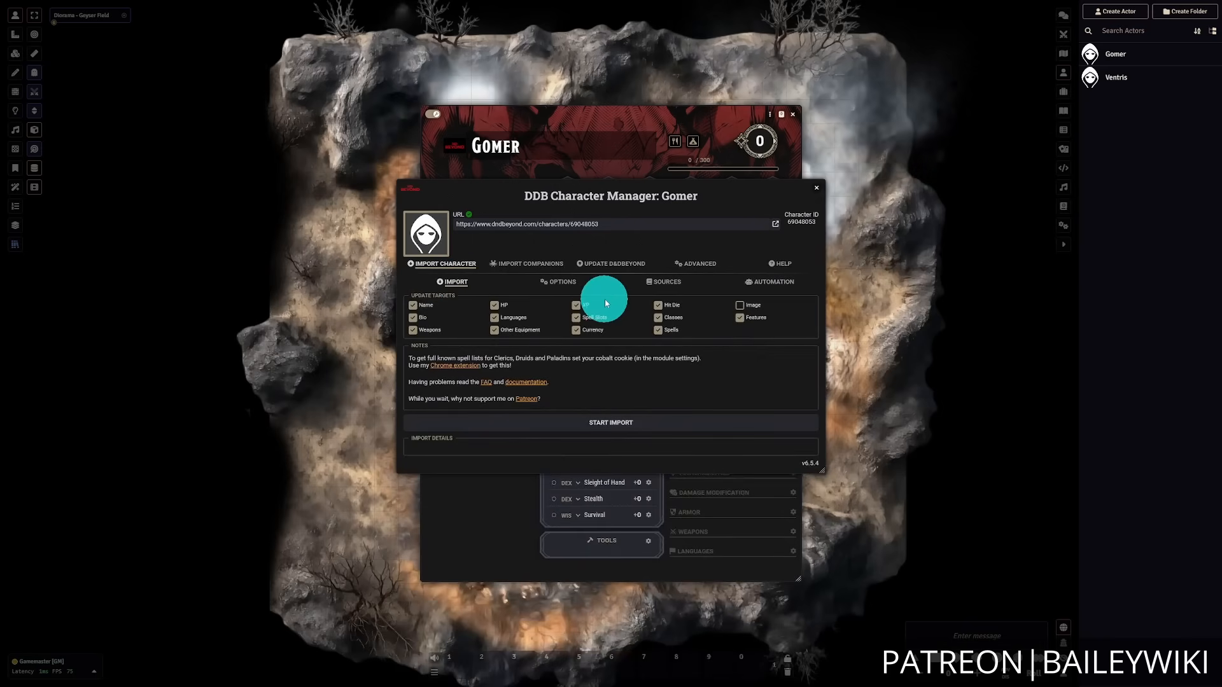
left_click(616, 422)
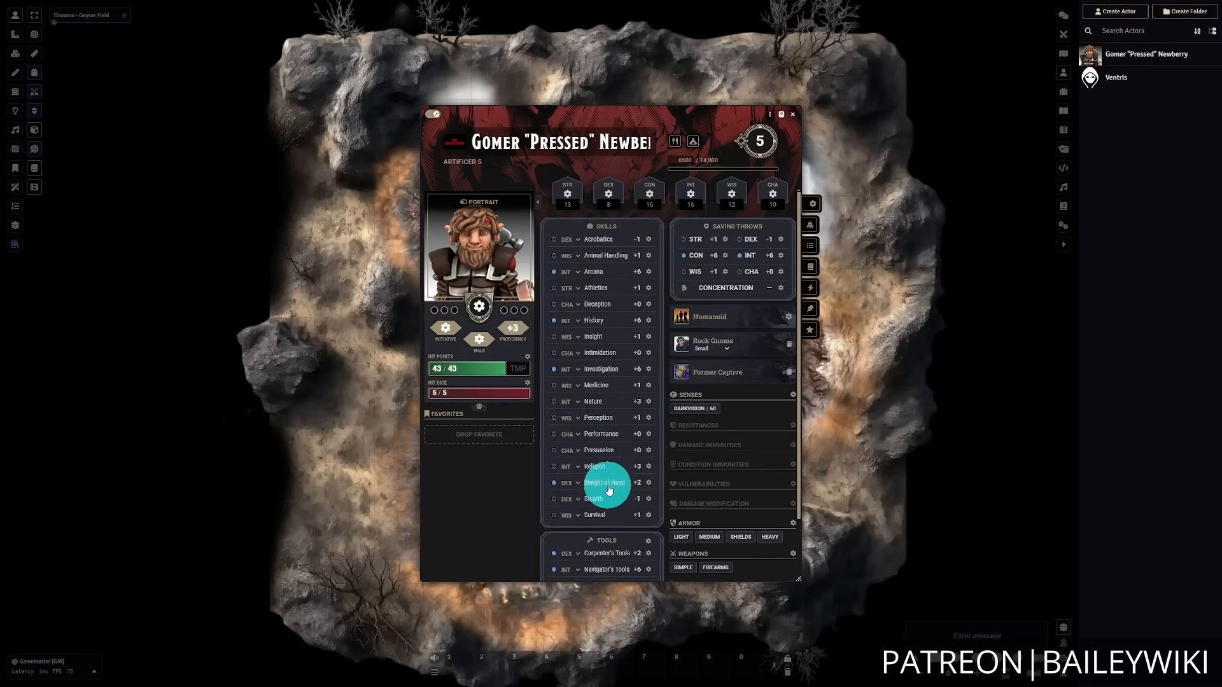
- Look over the imported skills and tools, and switch Gomer's sheet out of edit mode
scroll(609, 490, "down", 2)
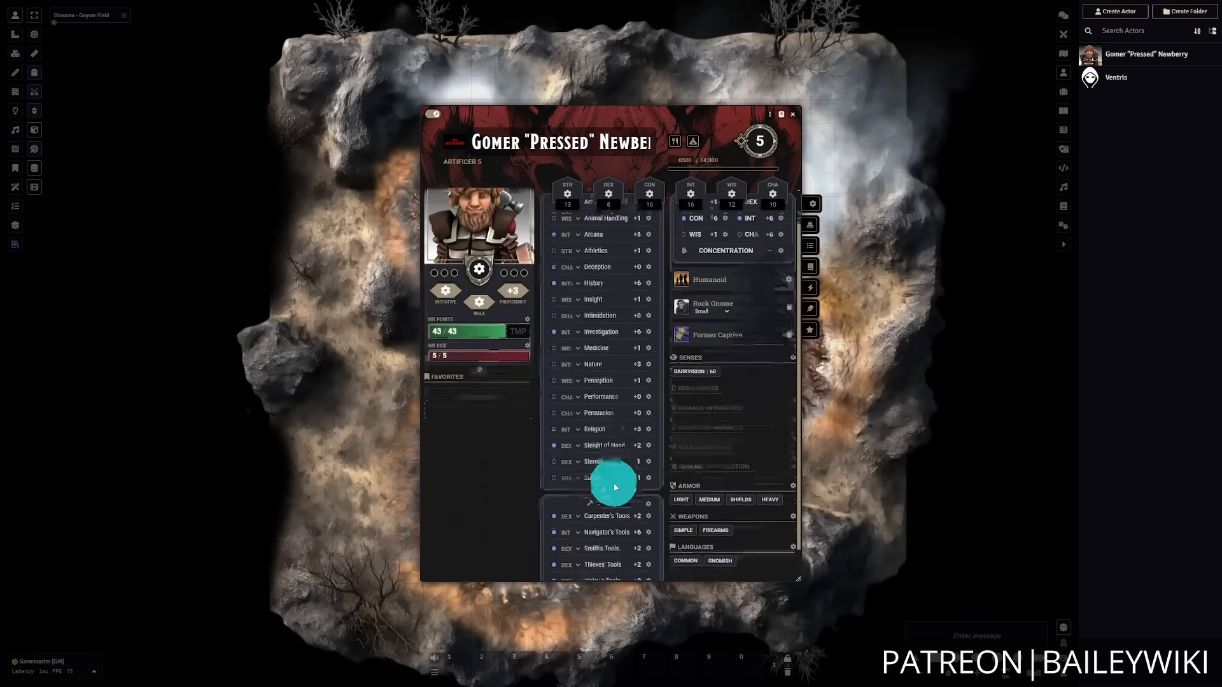
scroll(634, 549, "up", 2)
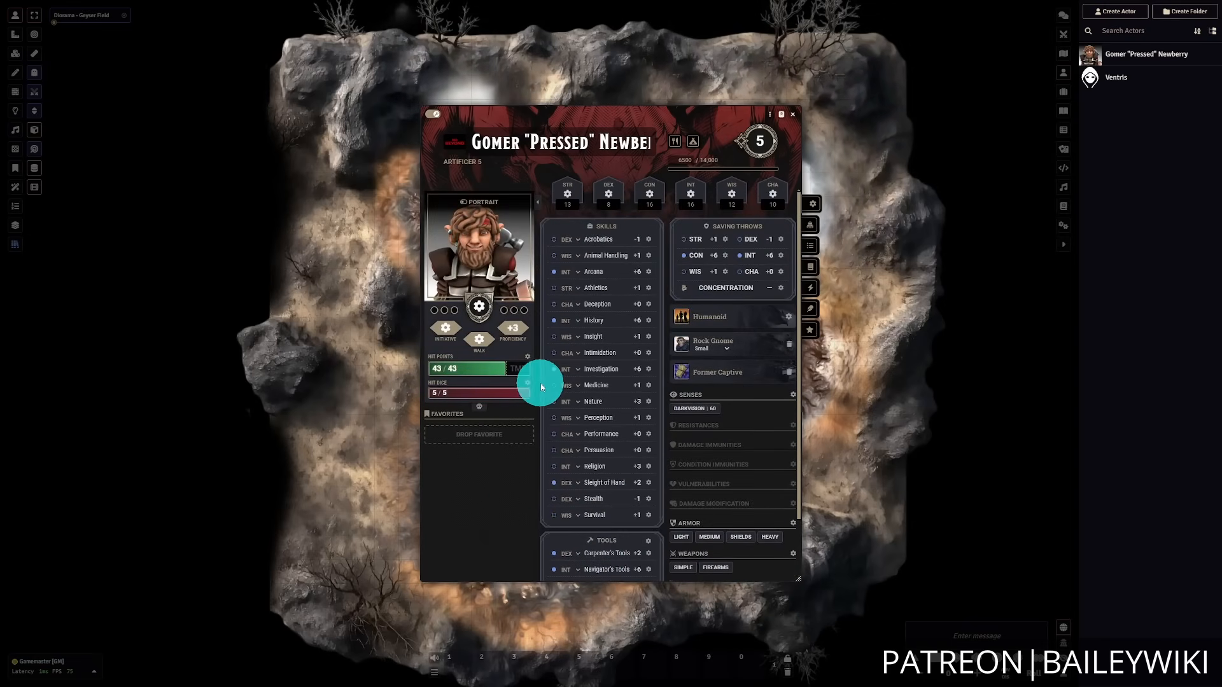
left_click(433, 114)
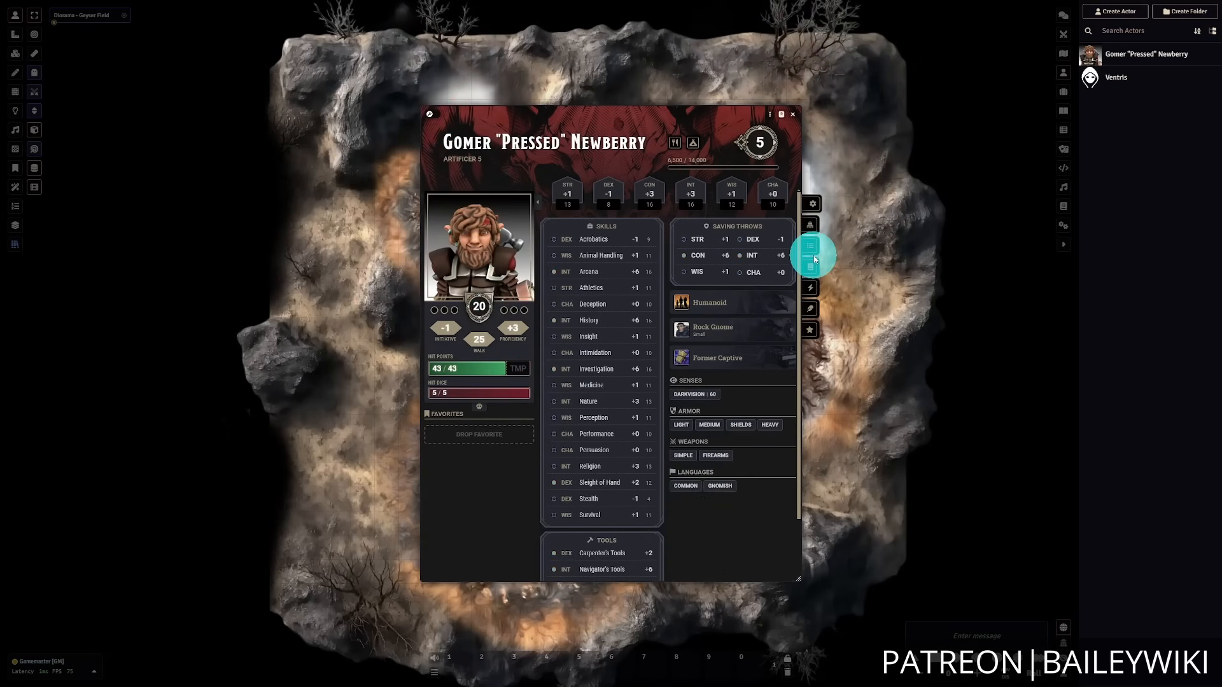
- Review the imported inventory, Artificer spell list and effects on Gomer's character sheet
left_click(809, 228)
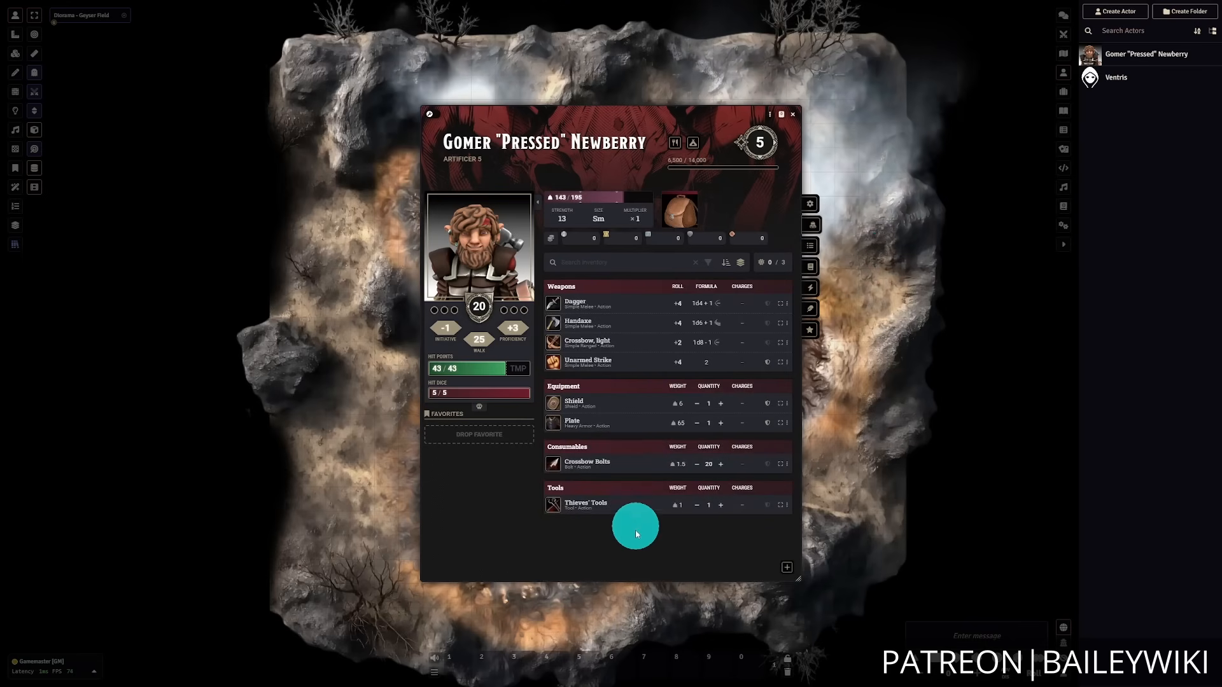
left_click(810, 266)
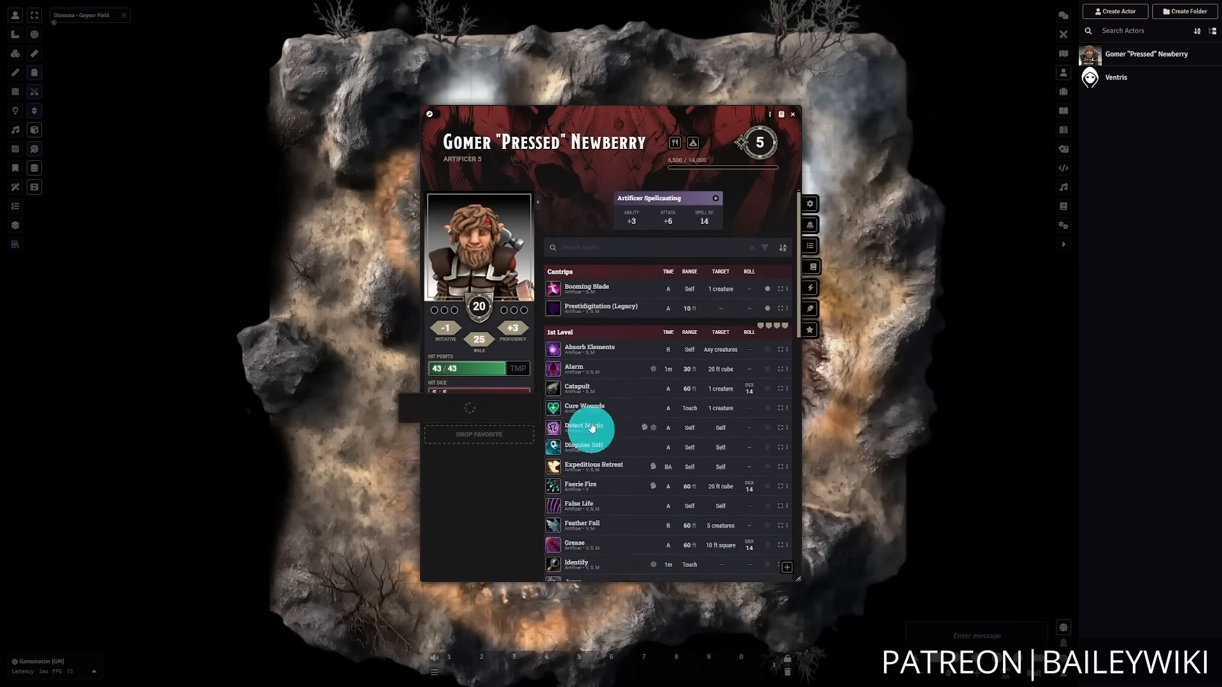
scroll(664, 452, "down", 7)
scroll(662, 465, "up", 8)
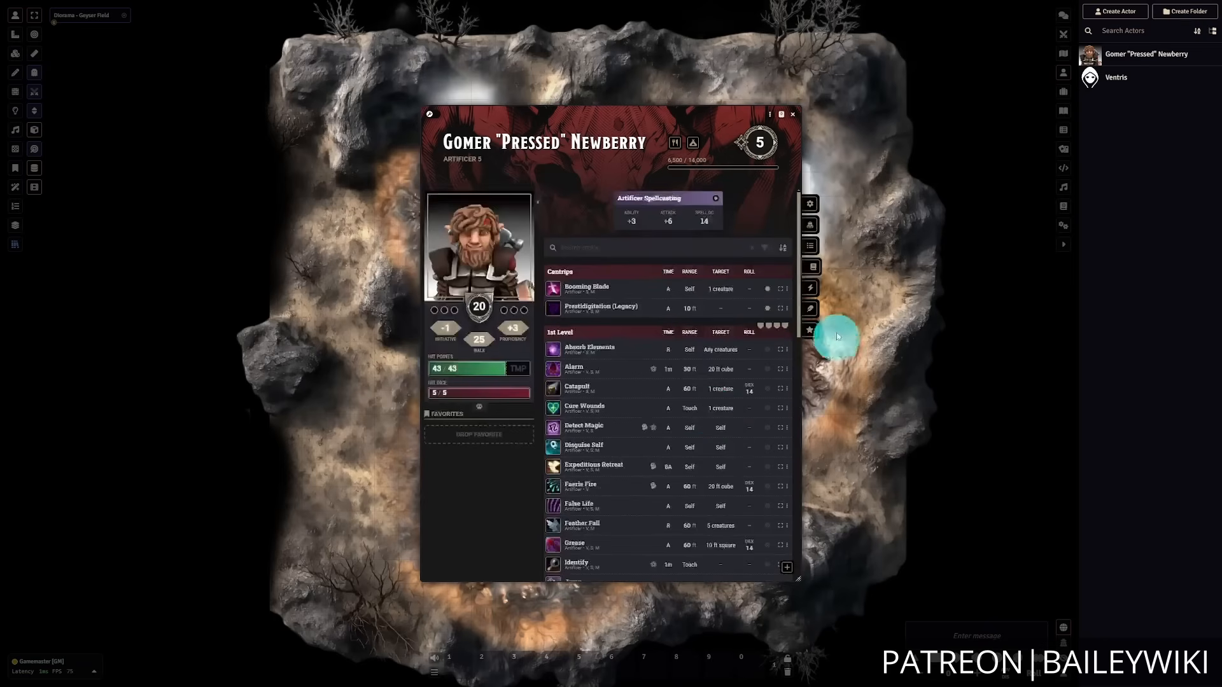
left_click(812, 289)
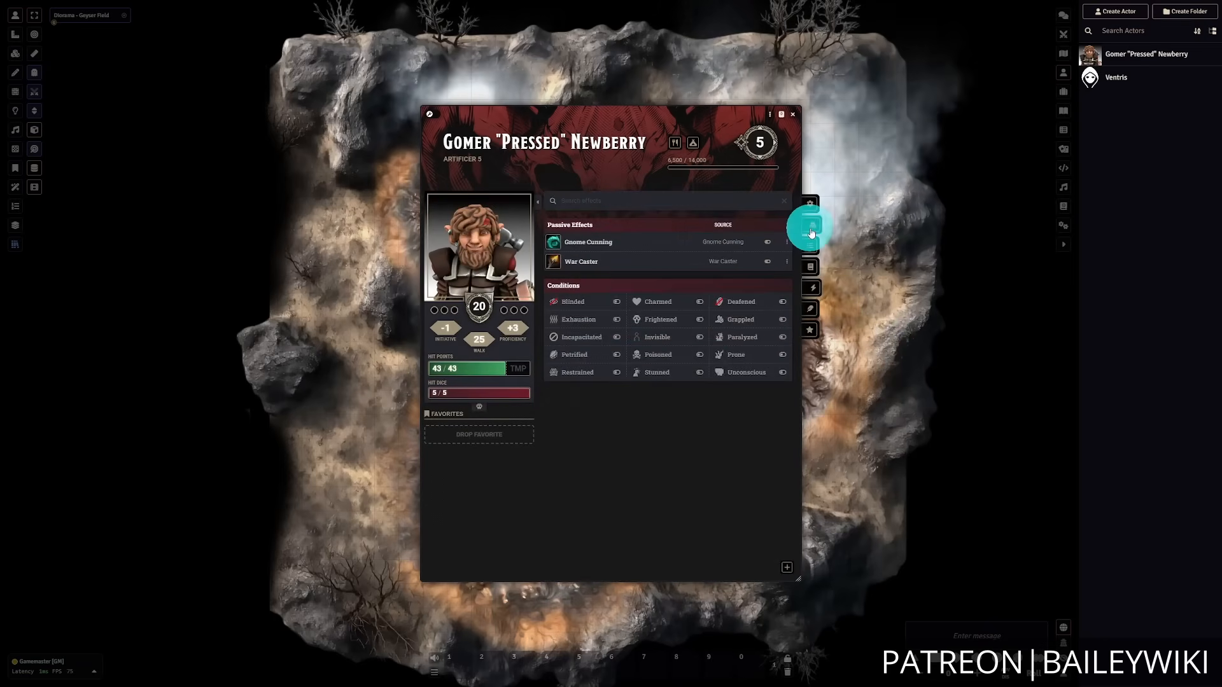
left_click(808, 227)
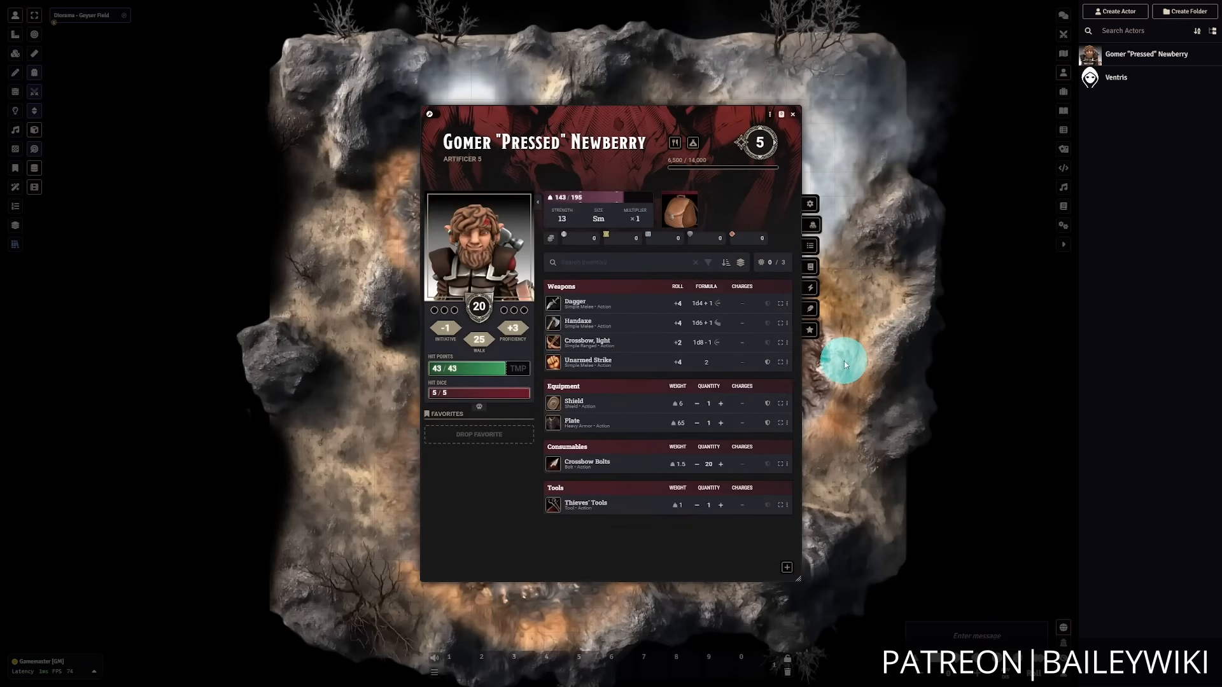
- Check the automation status of all Gomer's items in the actor's CPR Medkit, and close it
left_click(770, 115)
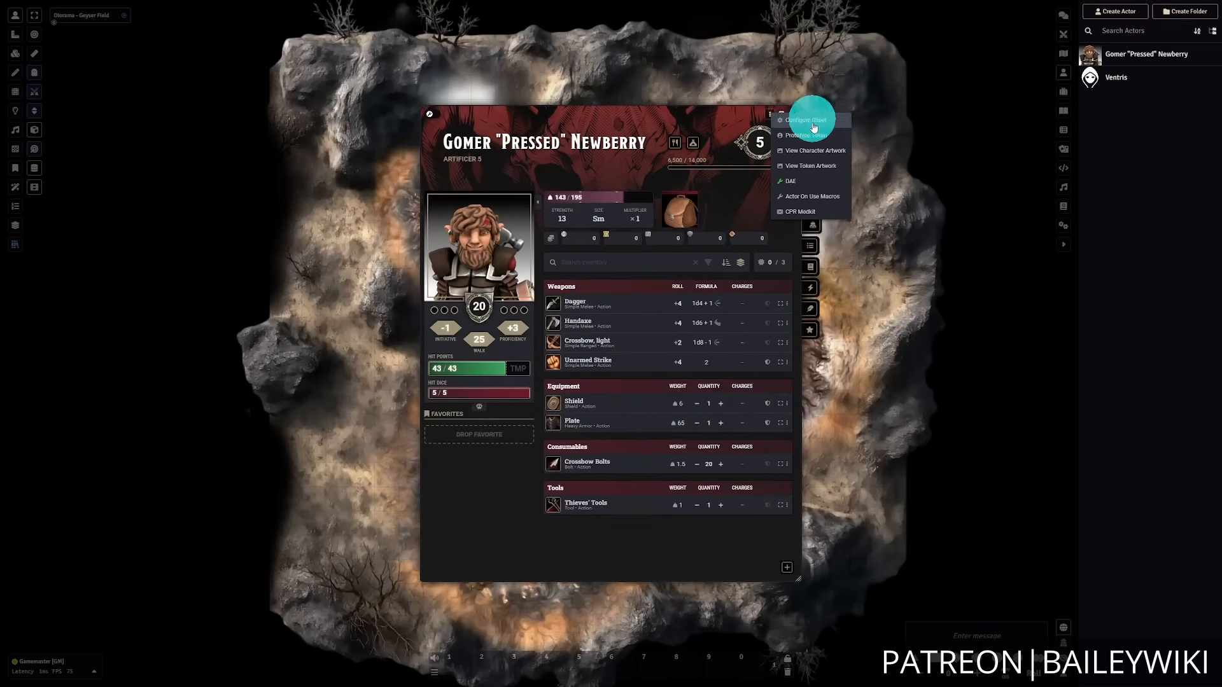
left_click(828, 215)
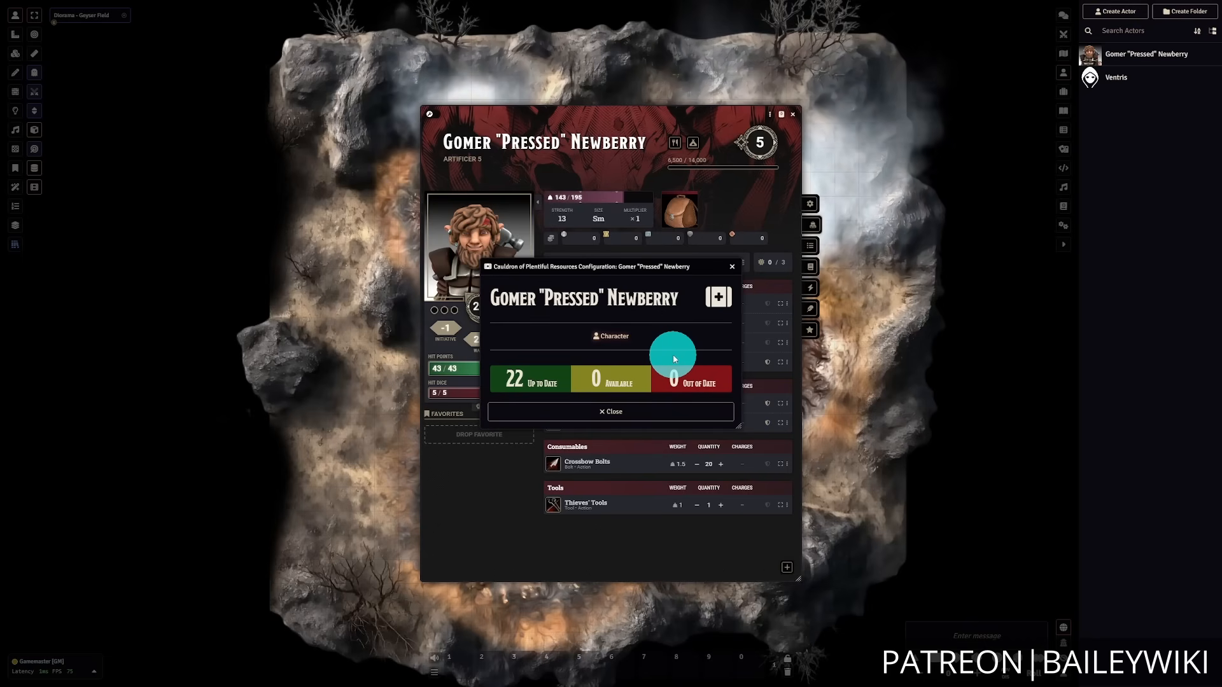
mouse_move(520, 378)
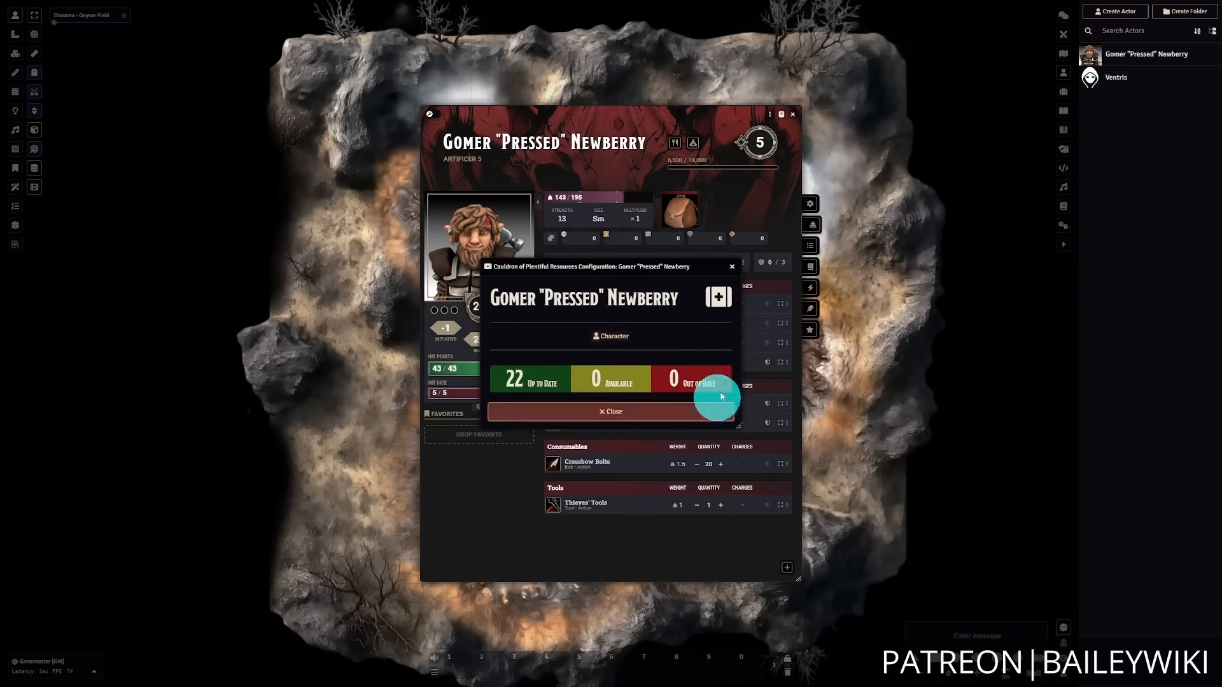
left_click(689, 414)
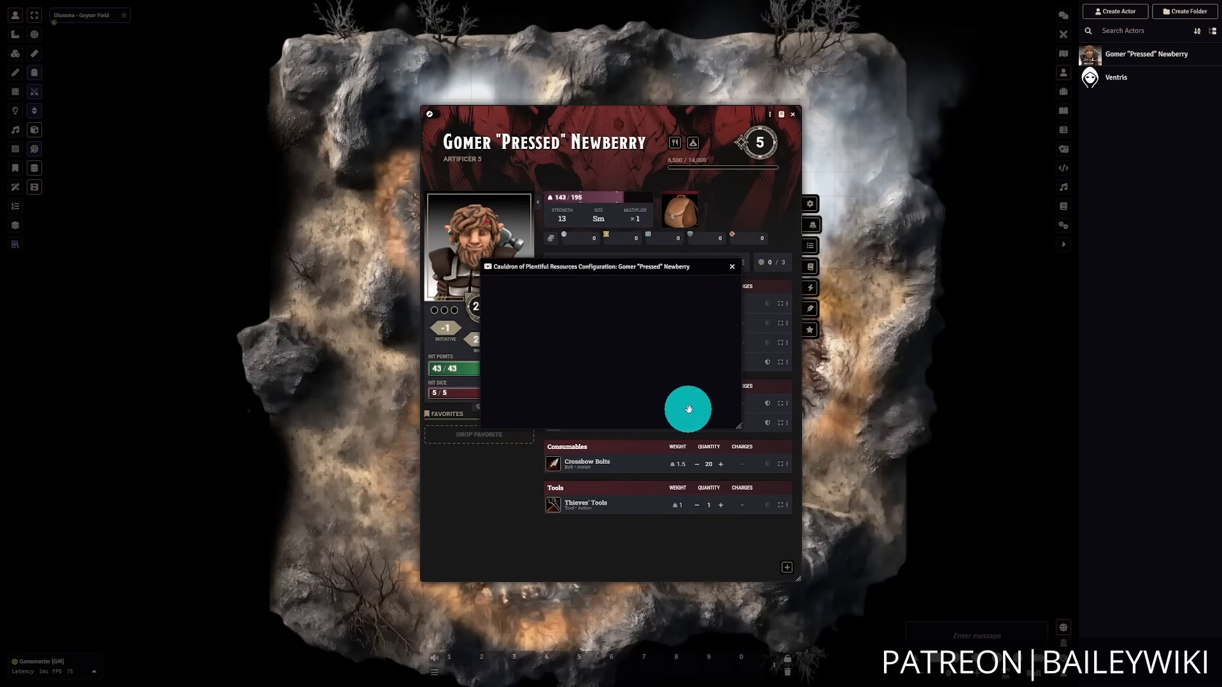
- Check the Absorb Elements spell for automation with CPR Medkit, and close the spell's windows
left_click(813, 271)
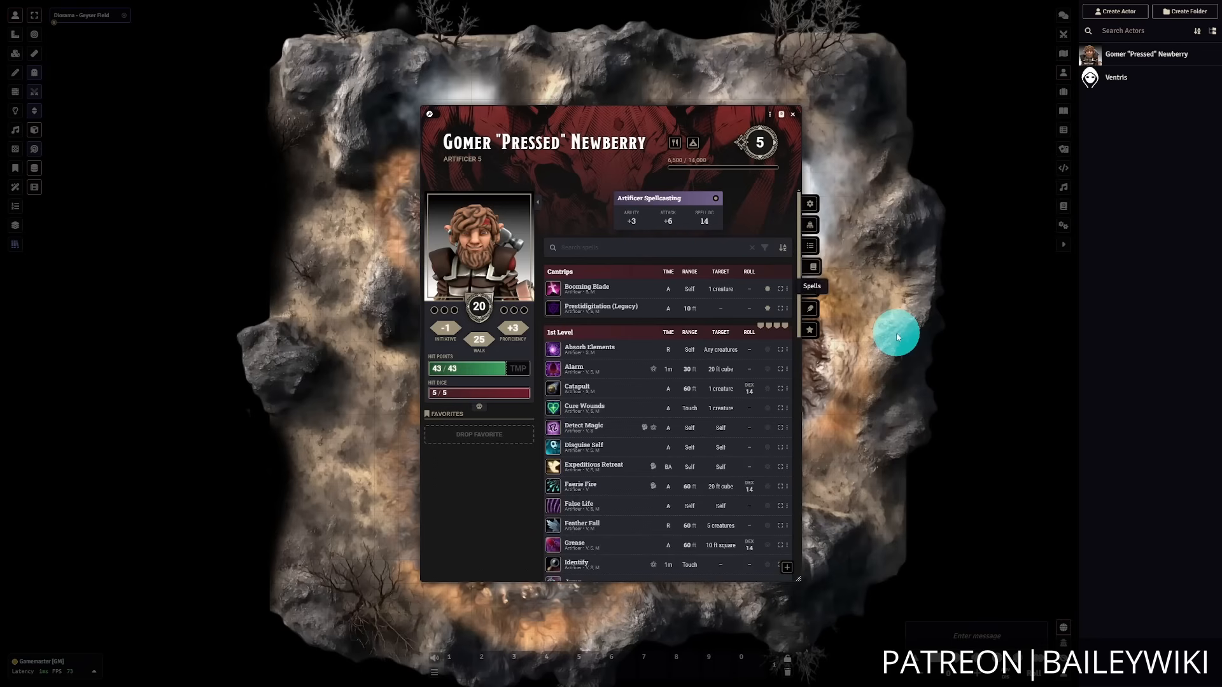
left_click(787, 349)
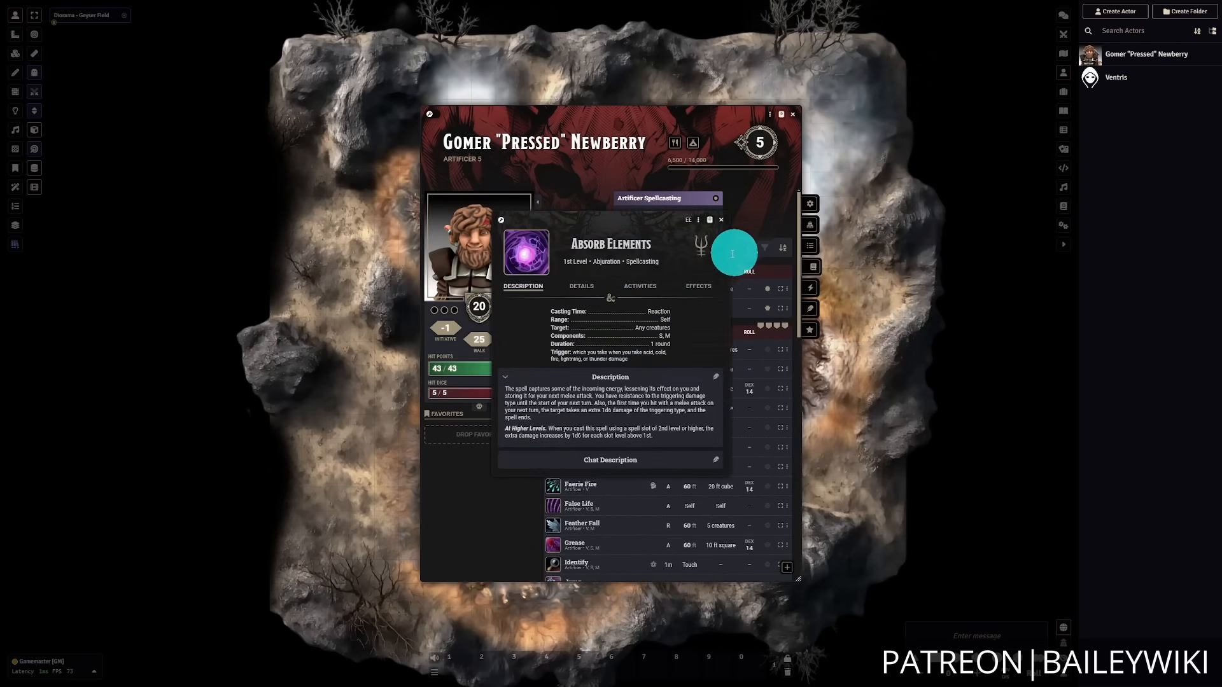
left_click(698, 221)
left_click(796, 334)
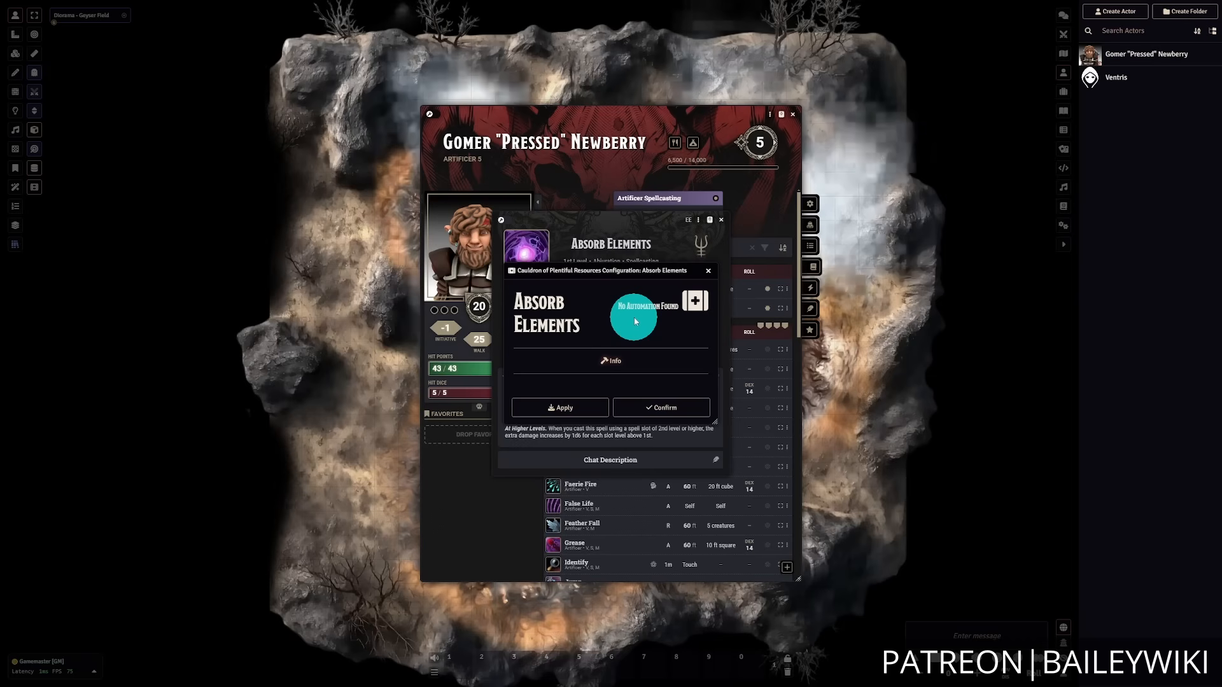
left_click(708, 270)
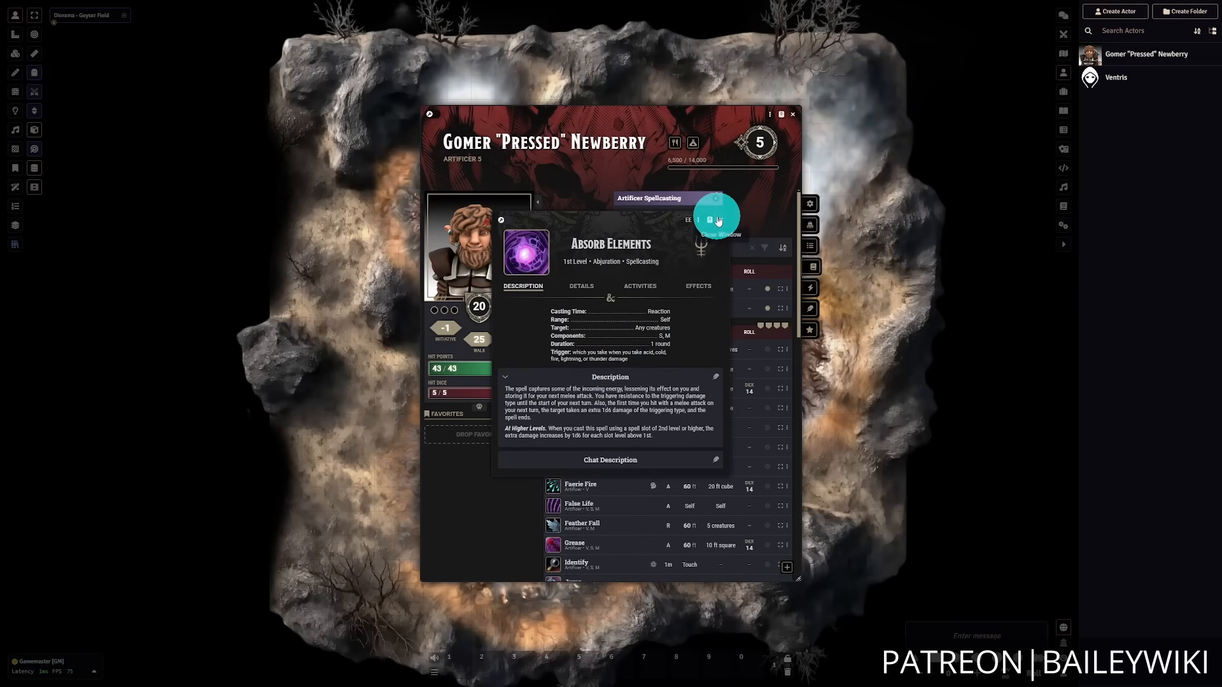
left_click(721, 220)
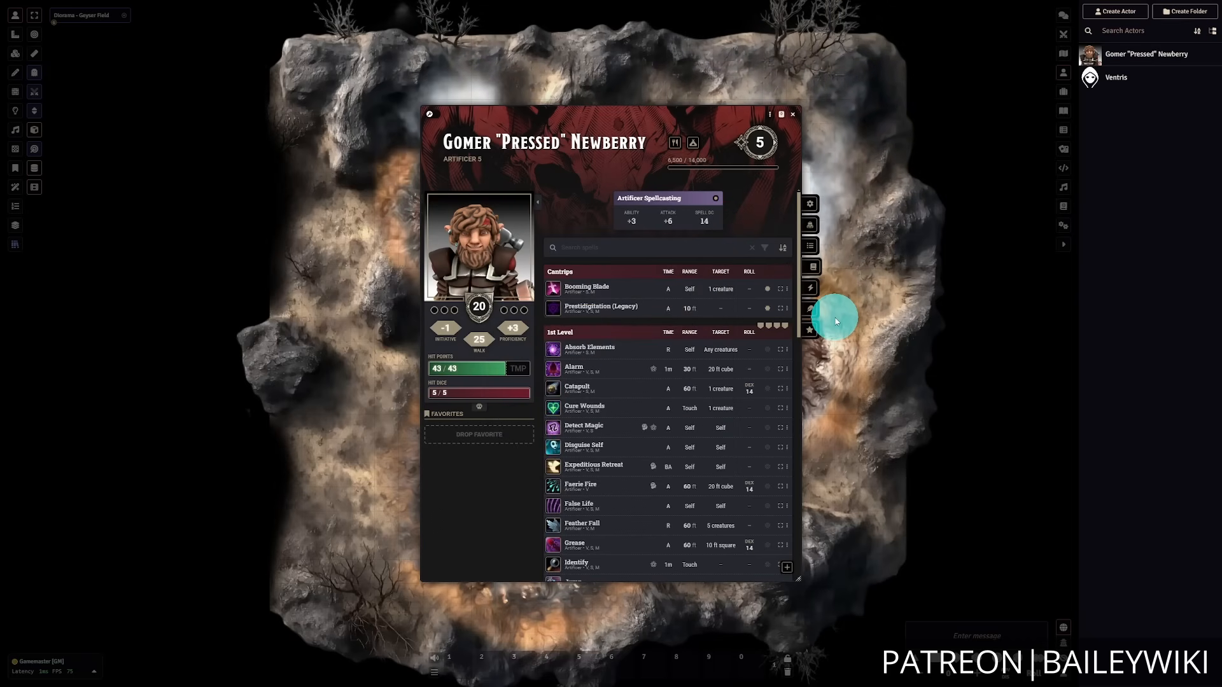
- Open the Booming Blade cantrip and check its selected automation source in CPR Medkit
left_click(787, 289)
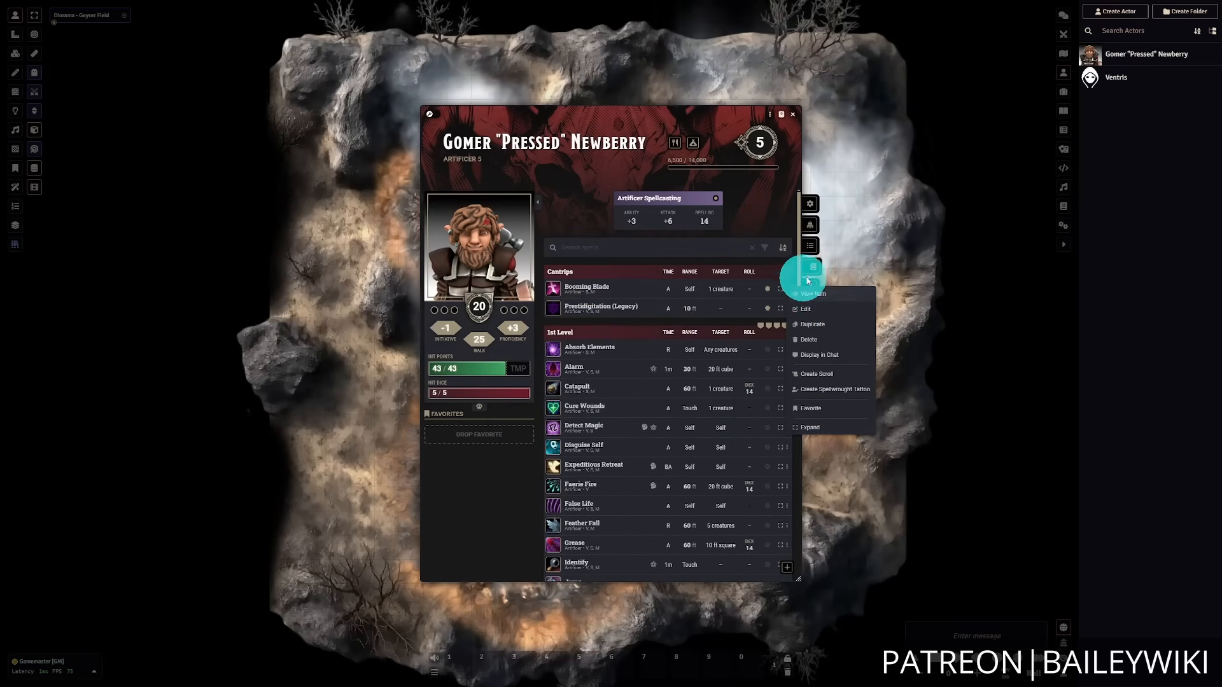
left_click(818, 293)
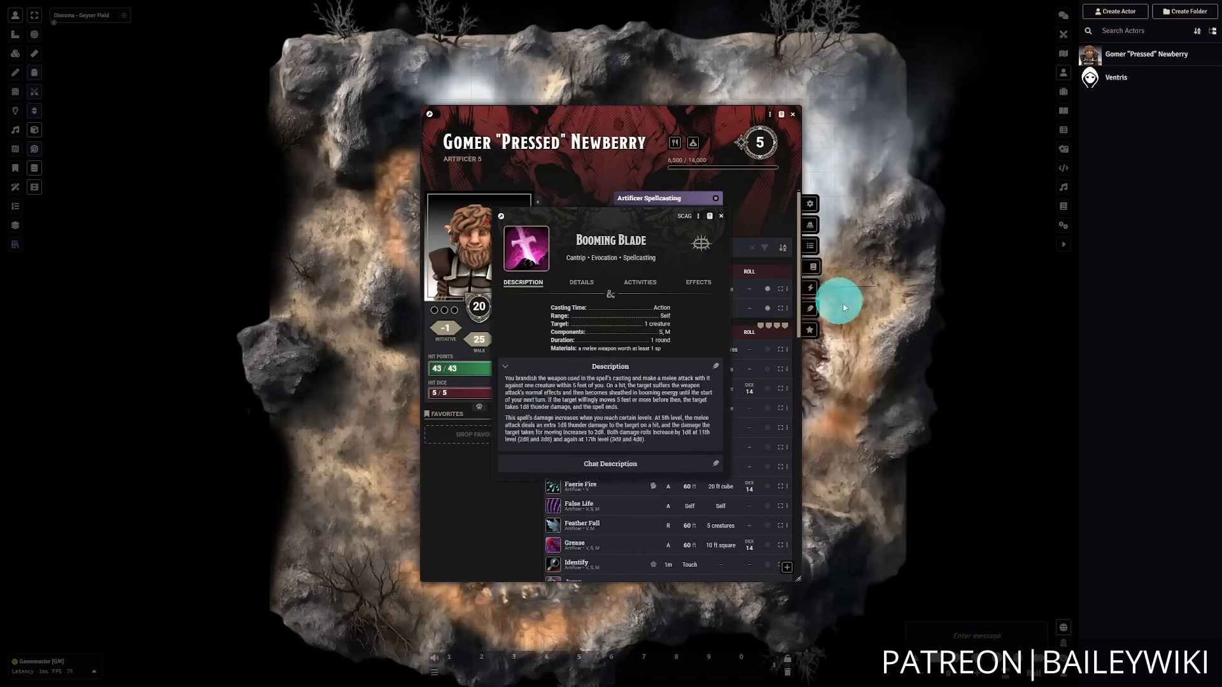
left_click(709, 217)
left_click(698, 217)
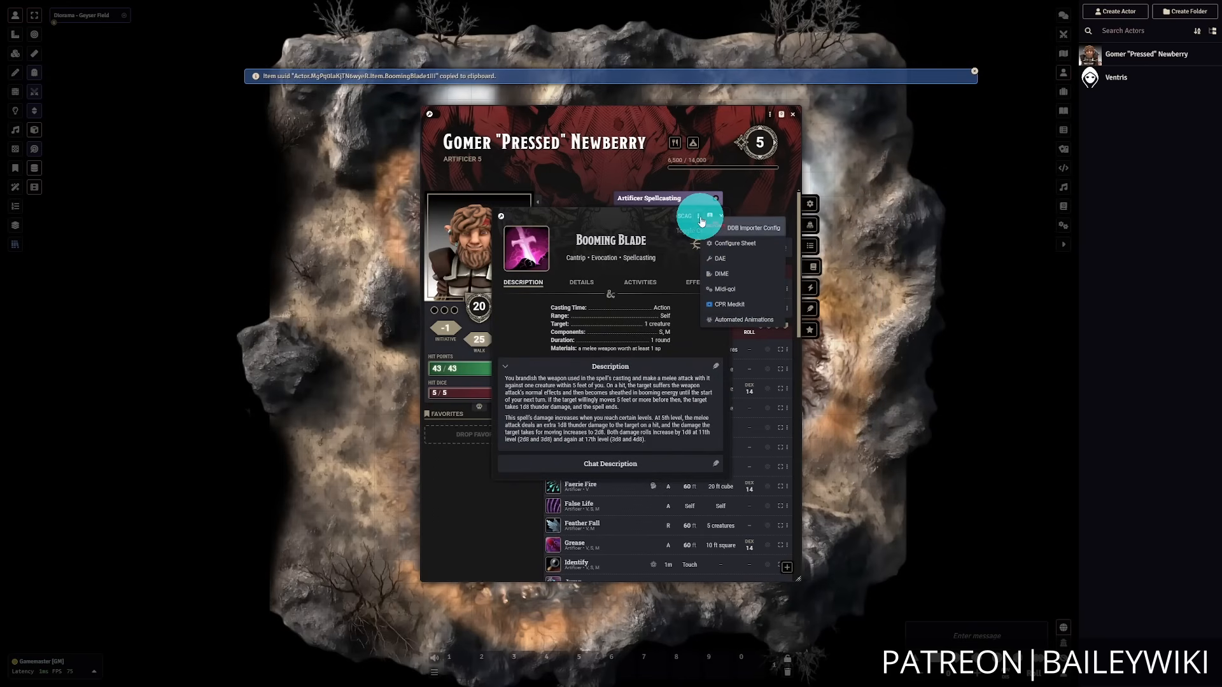
left_click(745, 306)
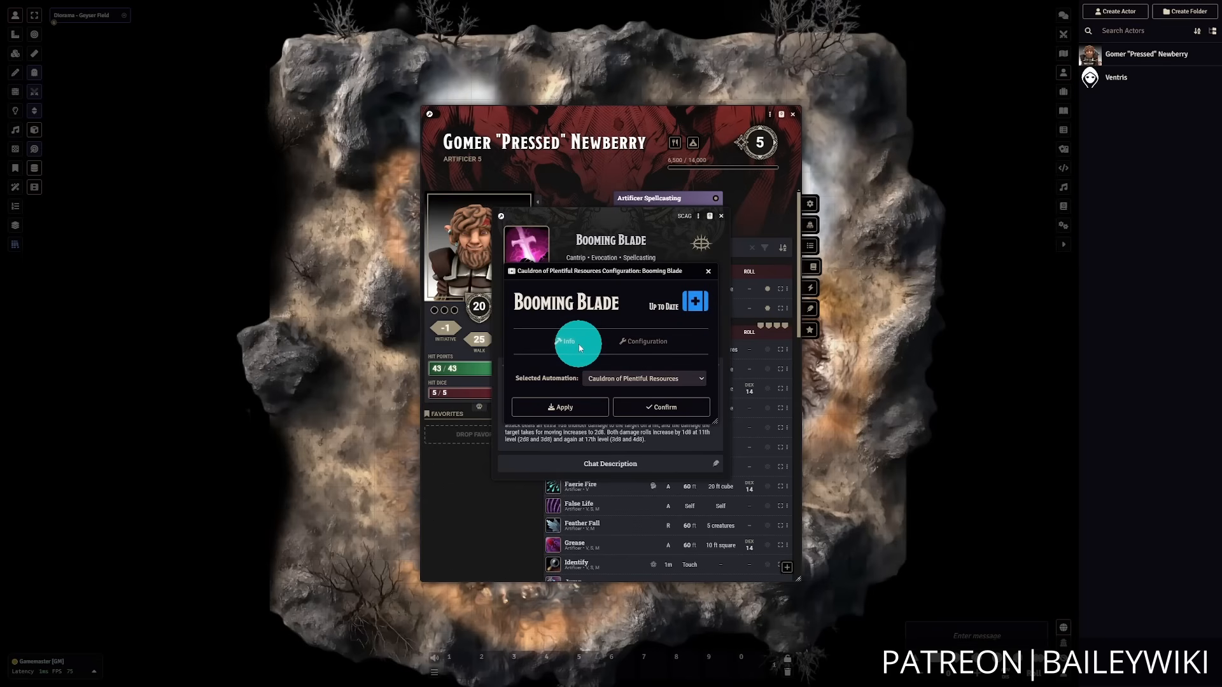
left_click(685, 382)
left_click(687, 385)
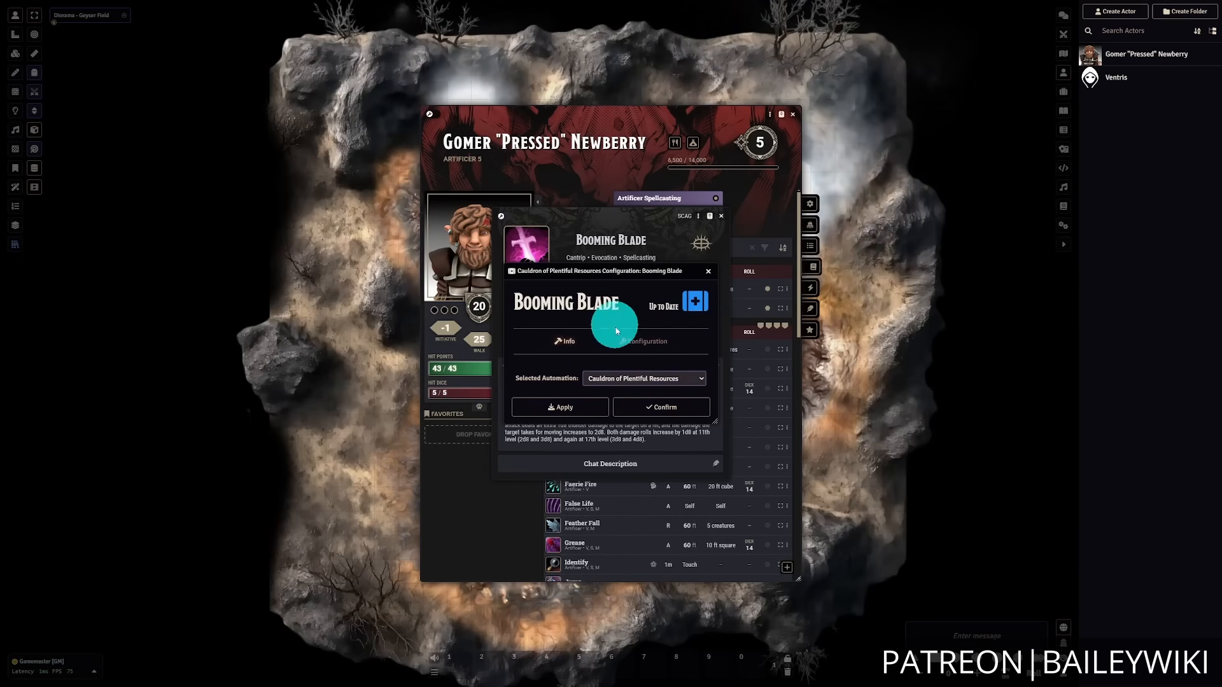
- Examine Booming Blade's automation configuration, including the available homebrew damage types and the animation settings
left_click(644, 342)
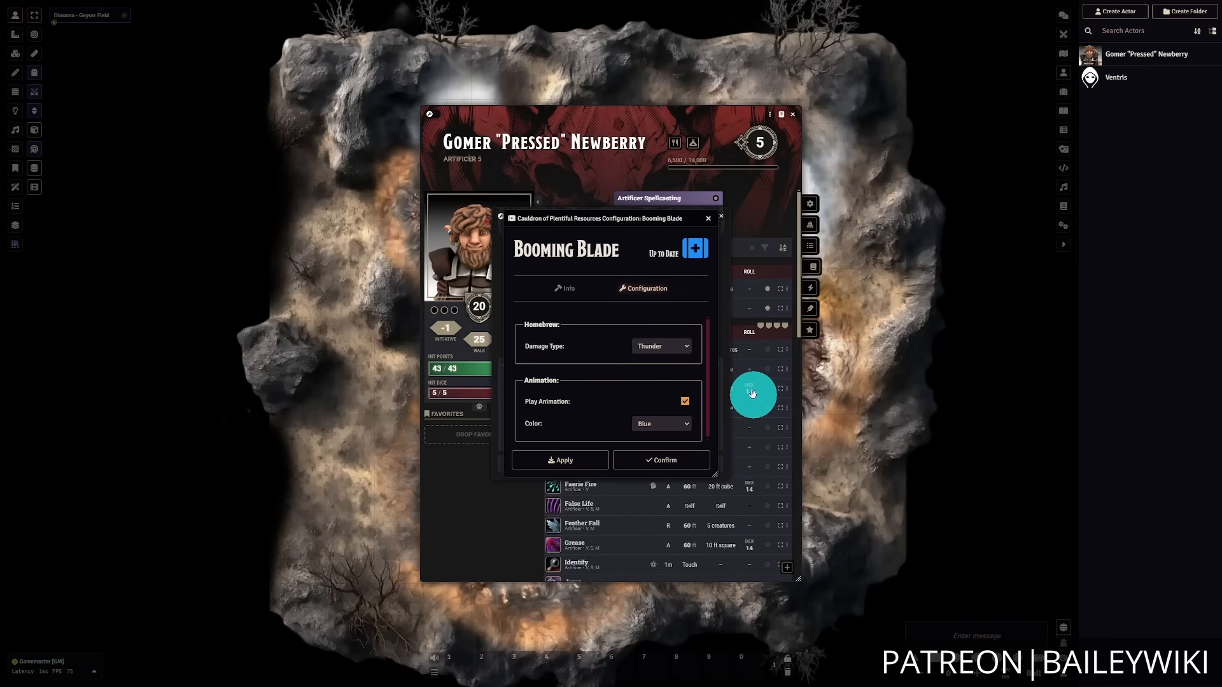
left_click(675, 347)
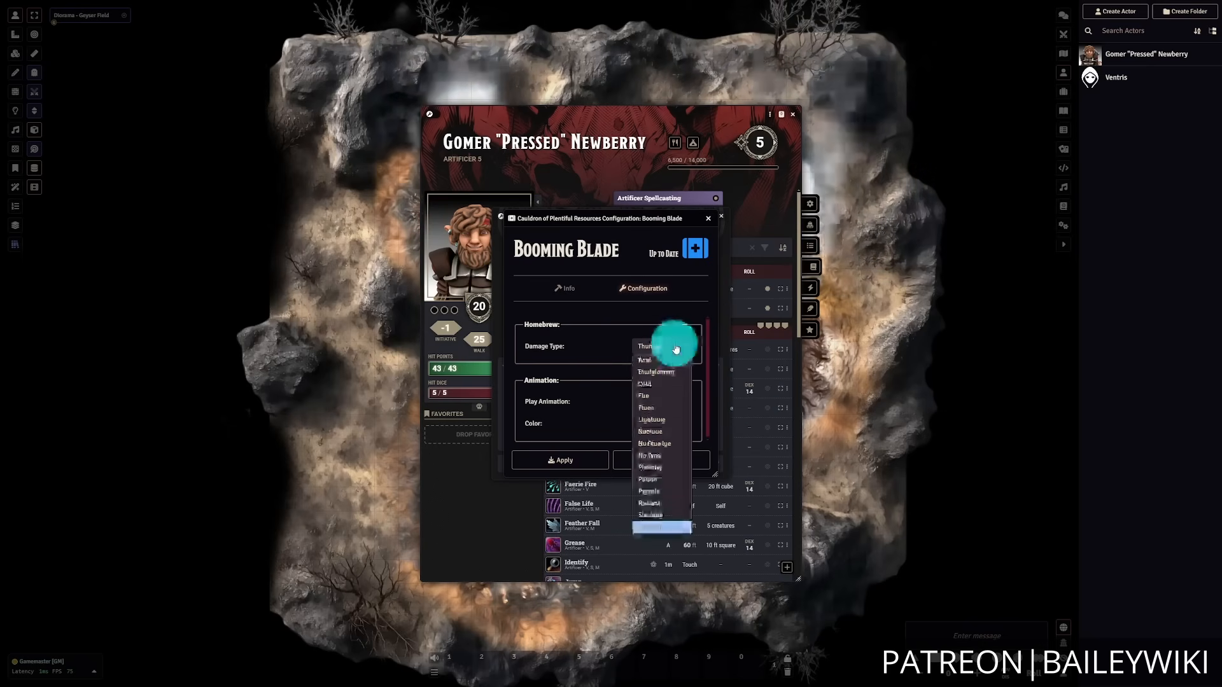
left_click(675, 347)
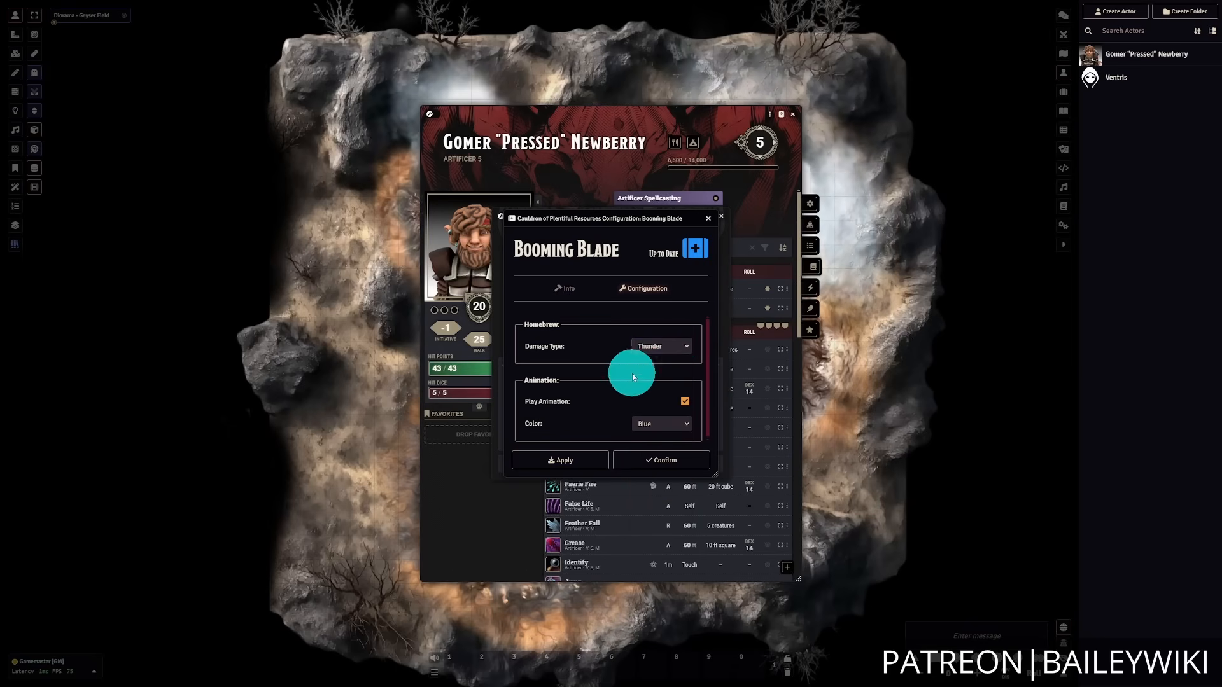
- Set Booming Blade's automation animation color to Purple, keeping Play Animation enabled, and confirm the configuration
left_click(674, 389)
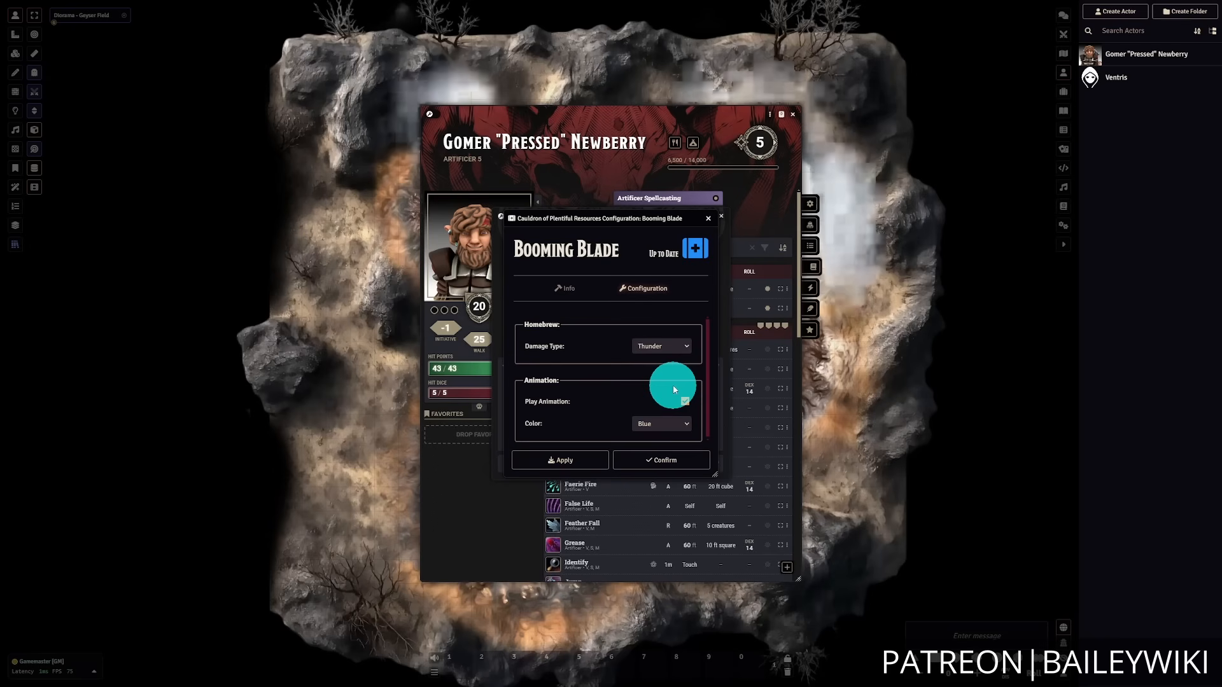
left_click(686, 425)
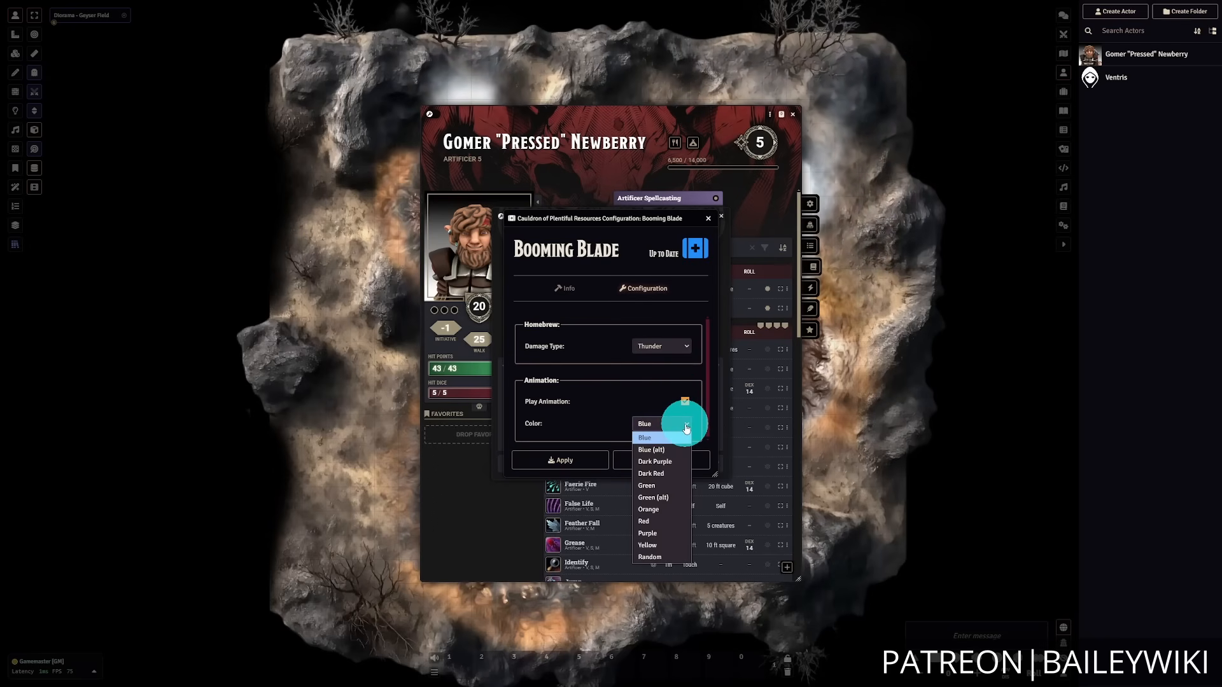
left_click(679, 537)
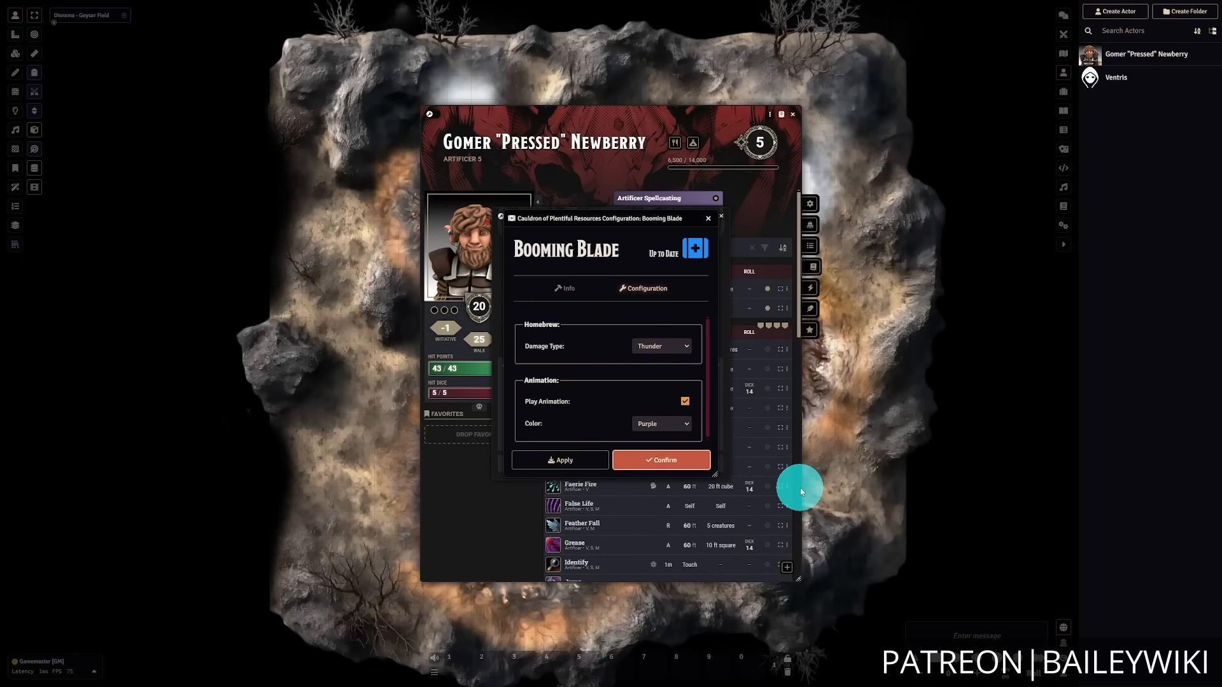
left_click(659, 459)
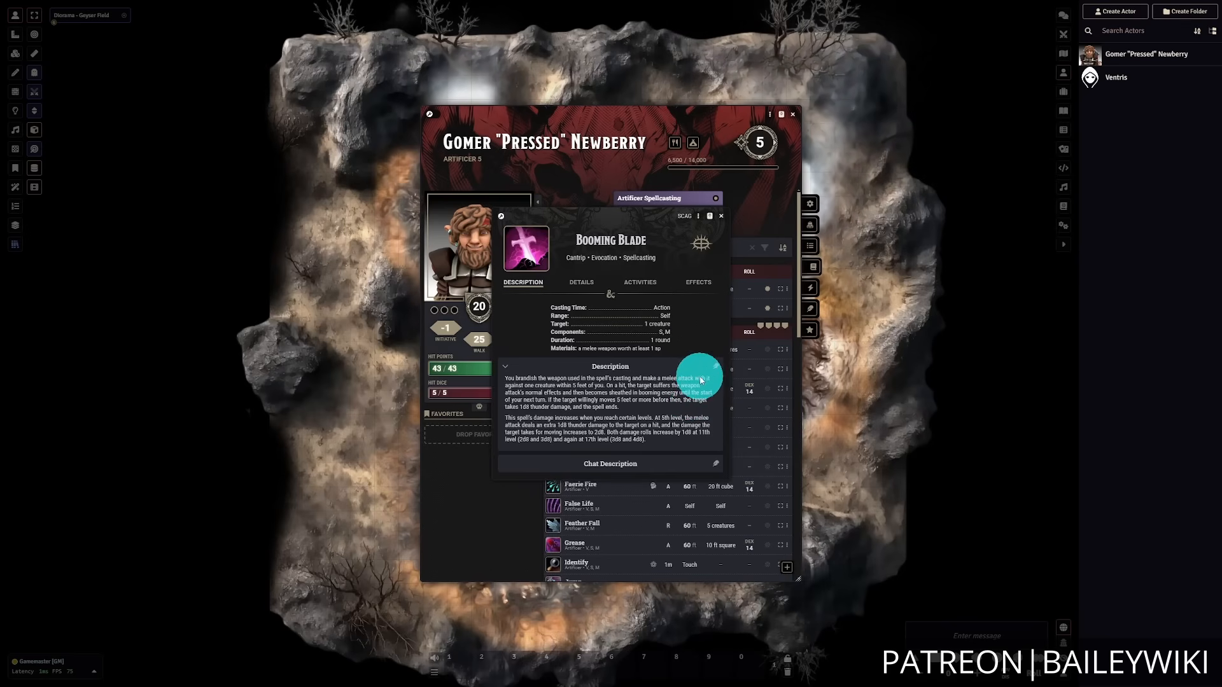
- Check Booming Blade's Automated Animations settings, and close the spell's windows
left_click(698, 219)
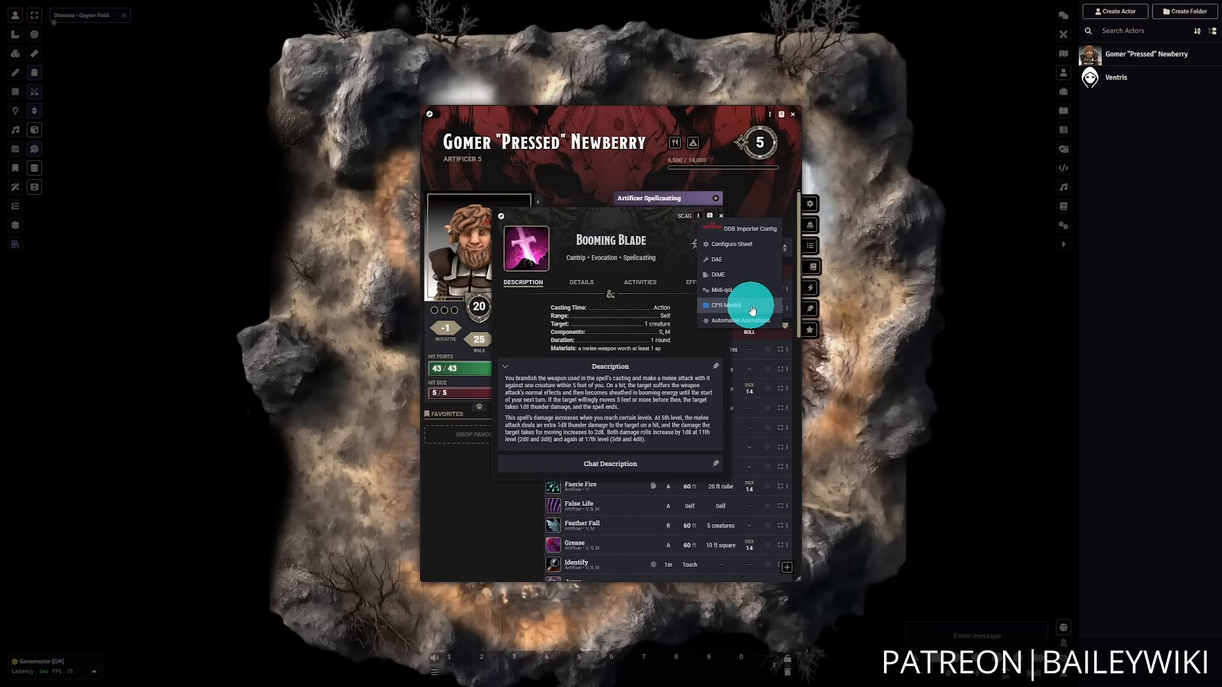
left_click(738, 321)
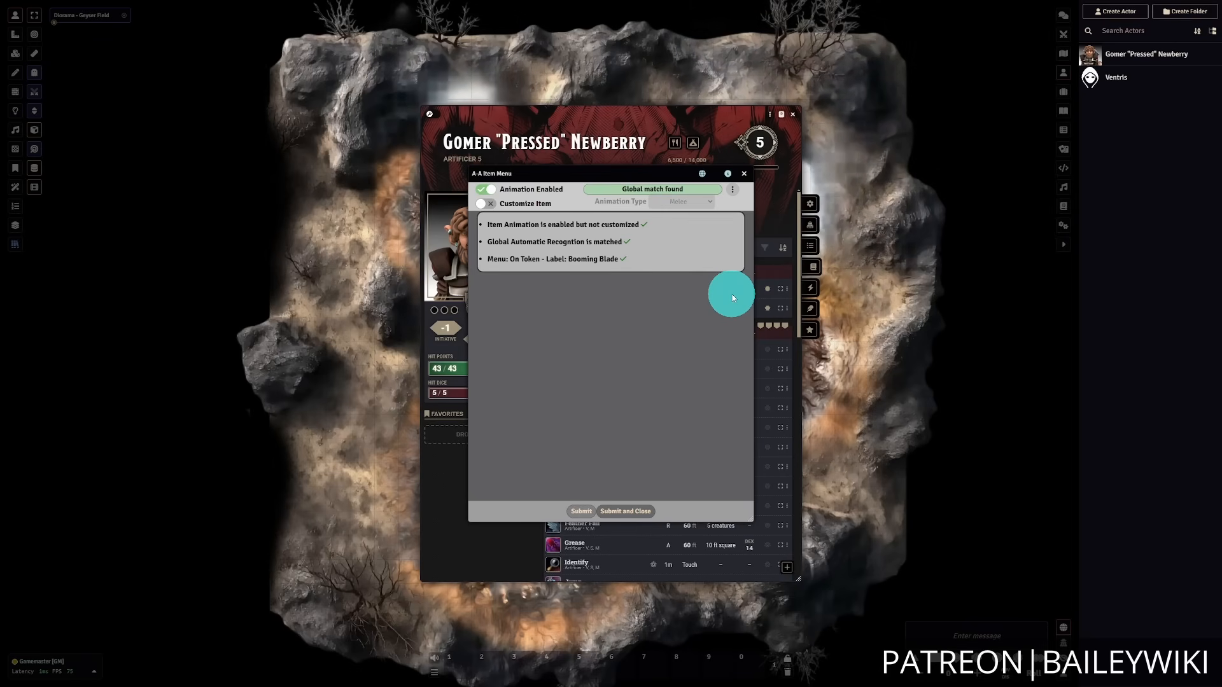
left_click(744, 181)
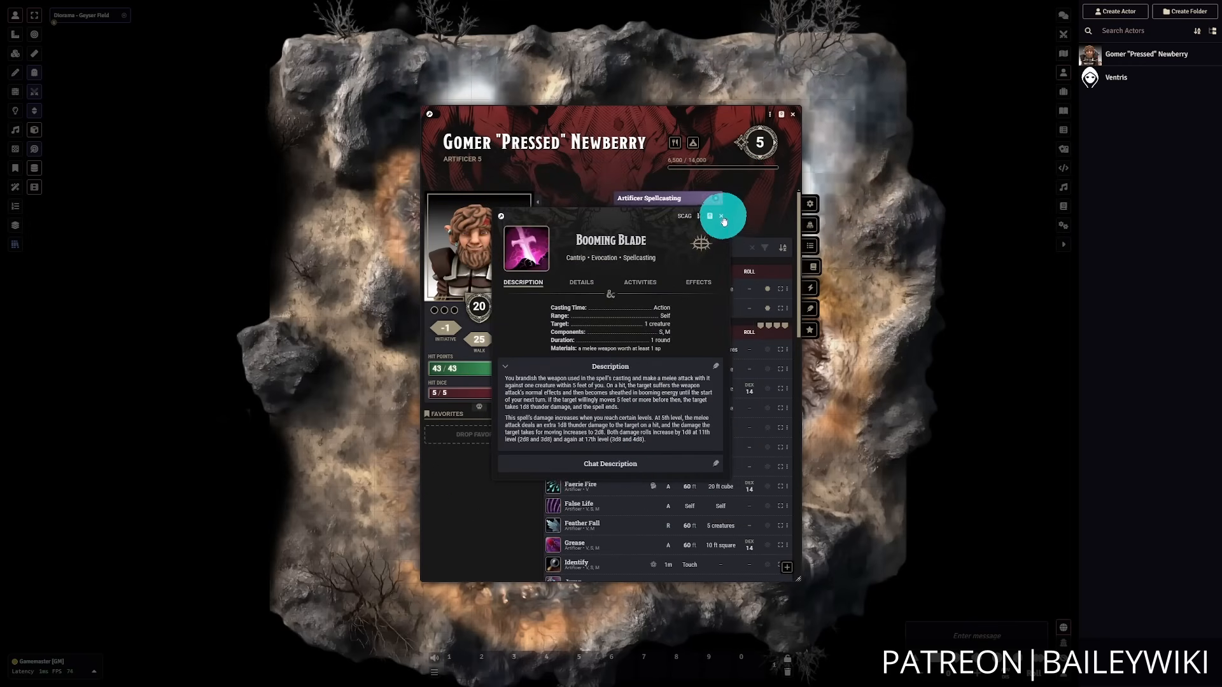
left_click(722, 216)
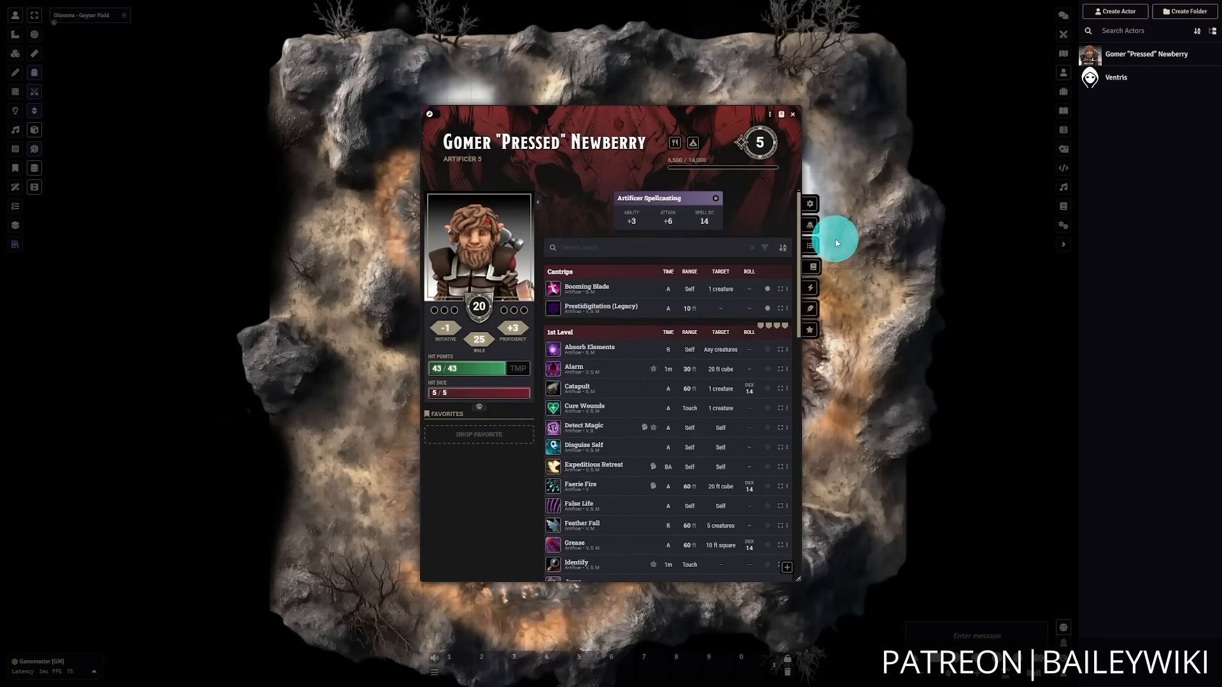
- Check the selected automation of Gomer's Gnome Cunning species feature in CPR Medkit, and close the feature's windows
left_click(811, 246)
scroll(736, 264, "down", 1)
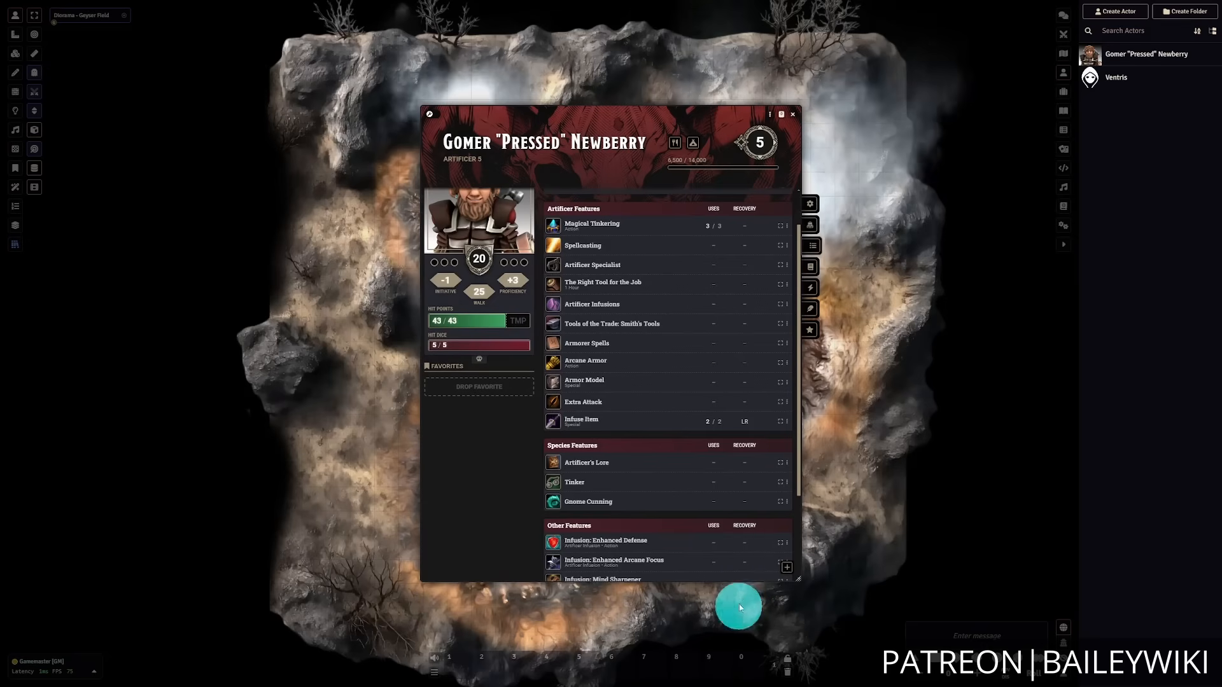
left_click(787, 502)
left_click(824, 522)
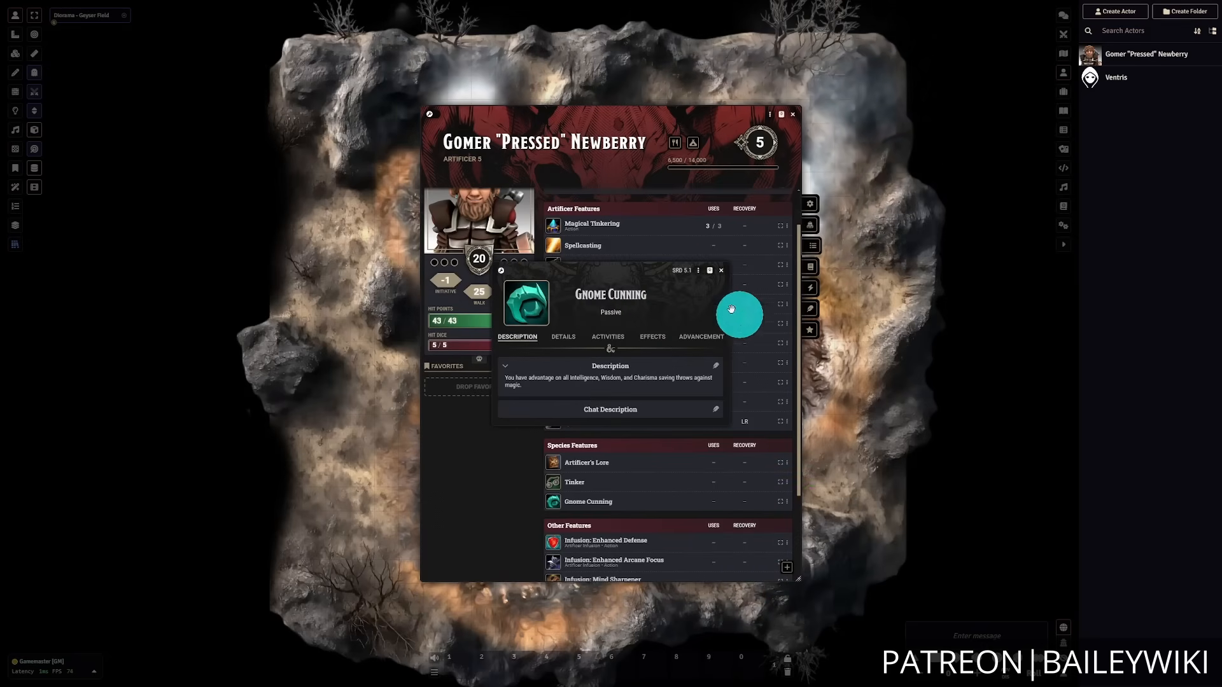
left_click(698, 271)
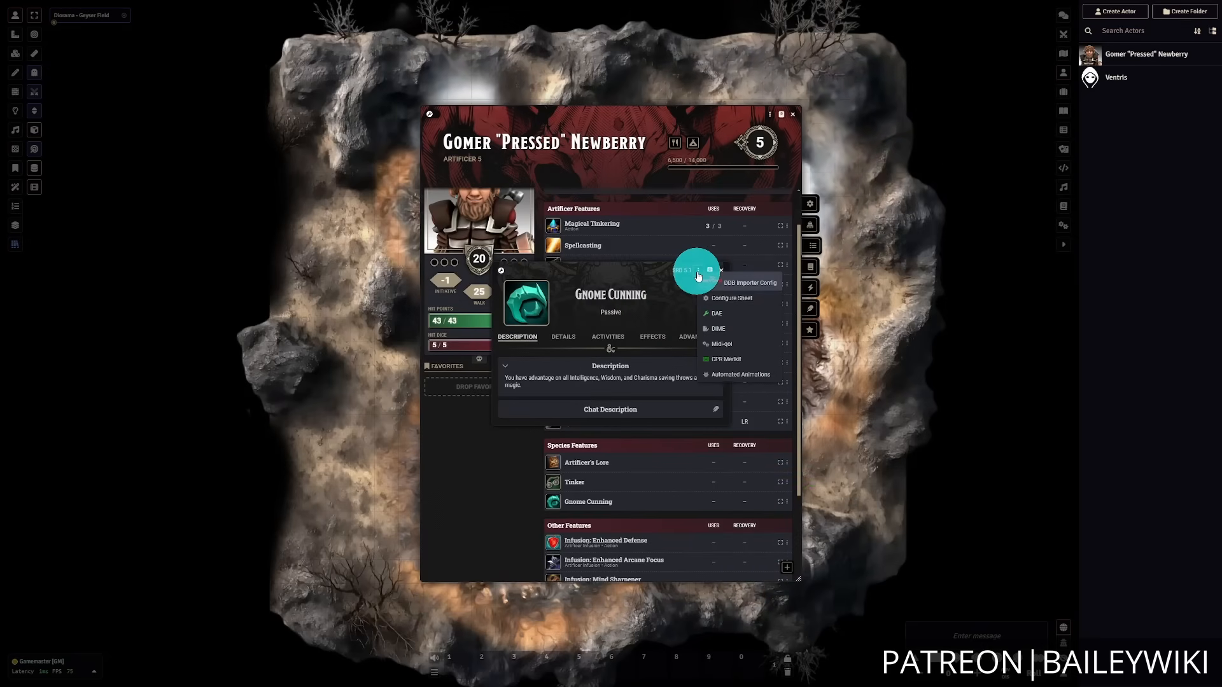
left_click(769, 363)
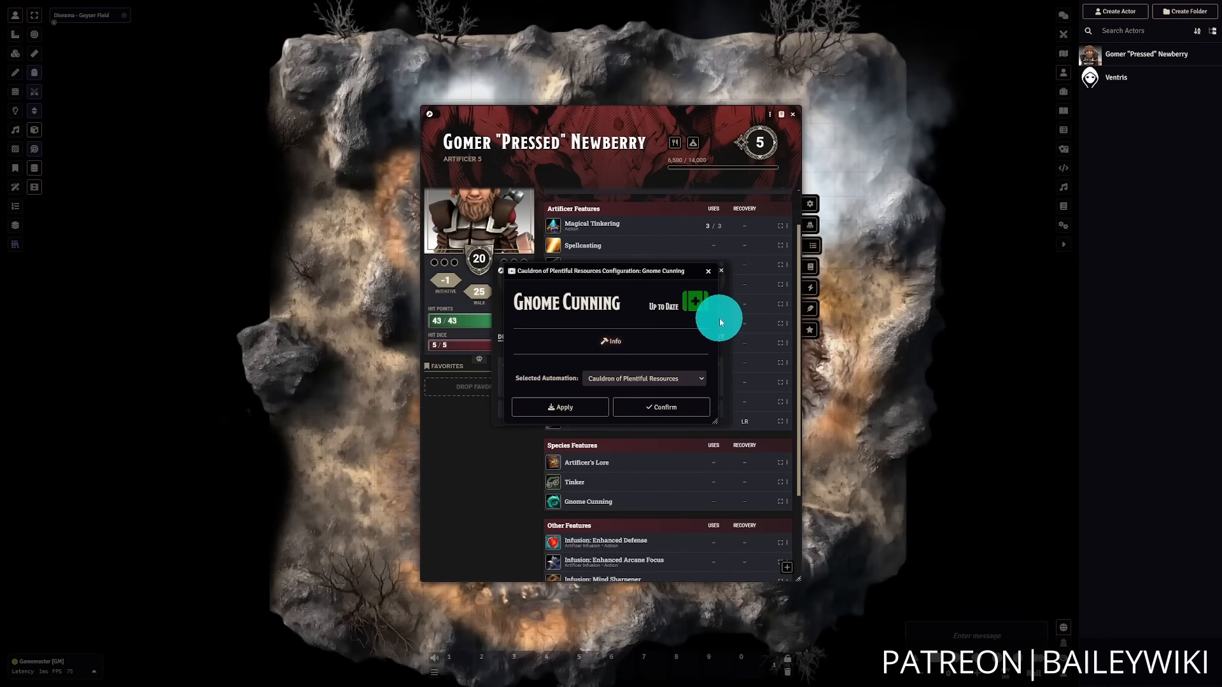
left_click(693, 379)
left_click(649, 380)
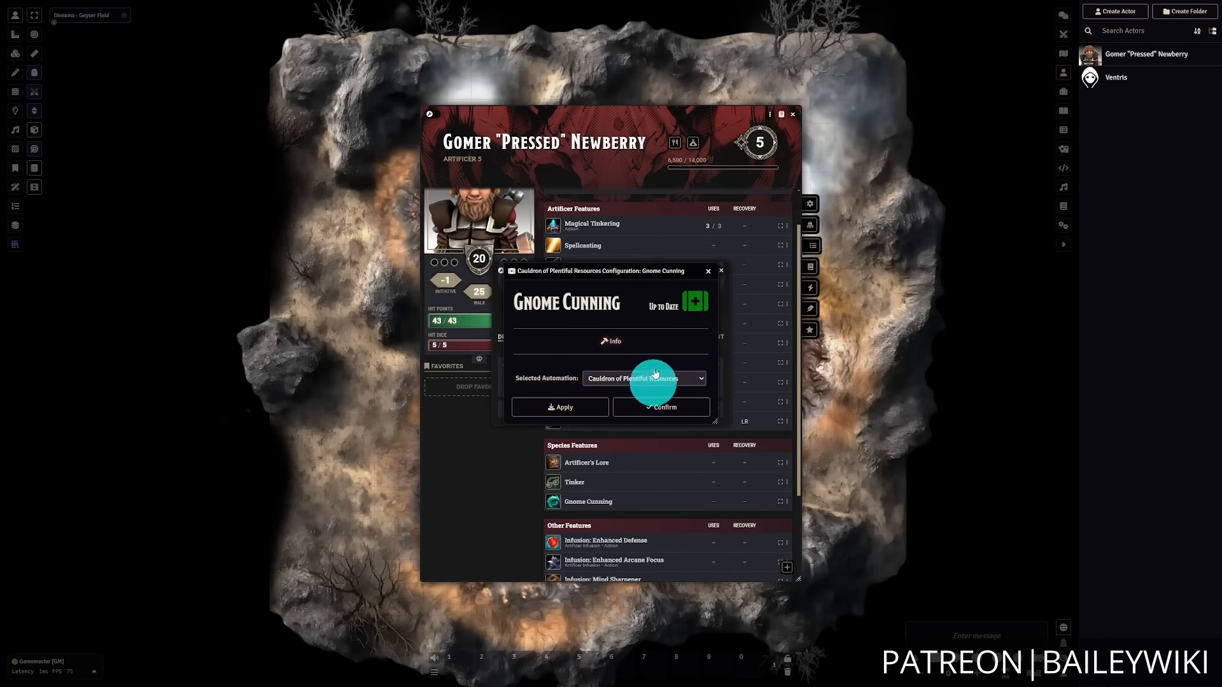
left_click(709, 272)
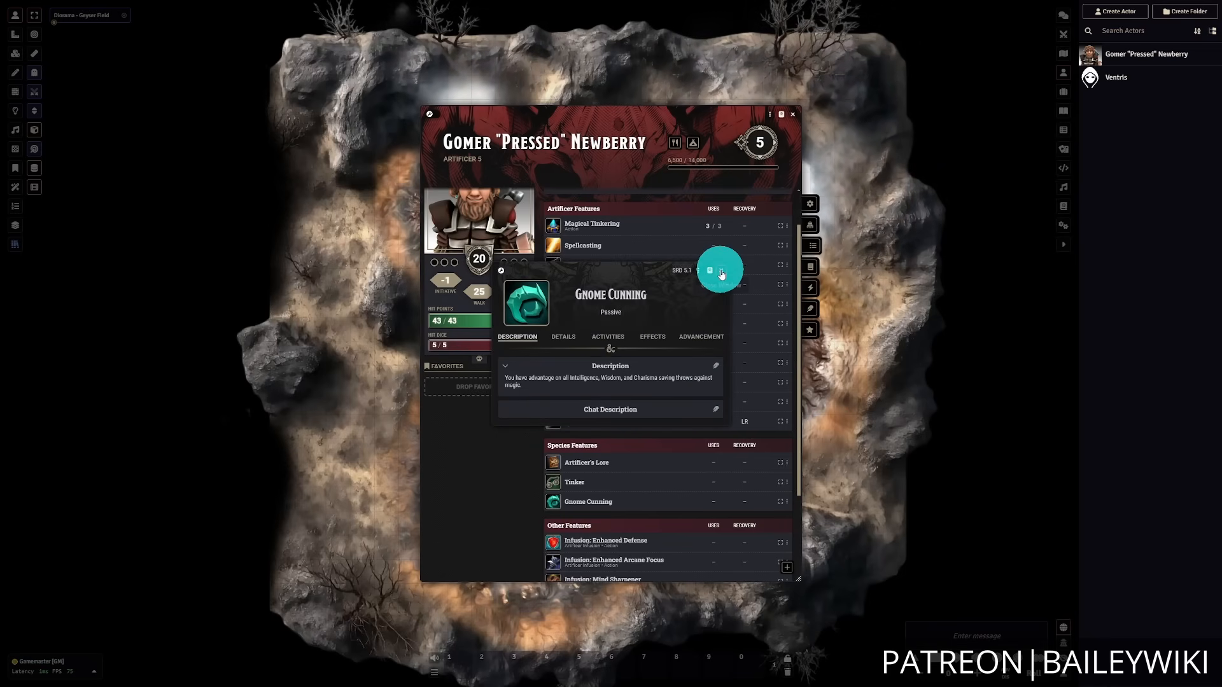
left_click(721, 272)
- Open the appearance settings of Gomer's prototype token and browse for its image with thumbnails displayed
scroll(518, 477, "up", 1)
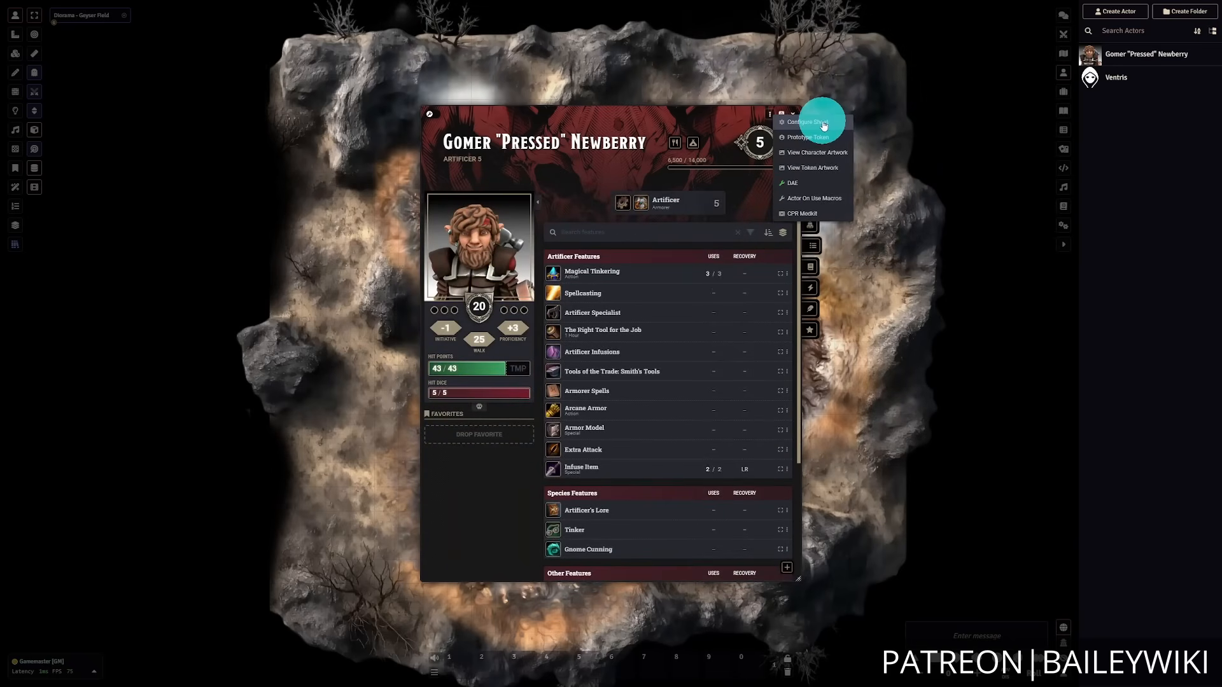
left_click(836, 140)
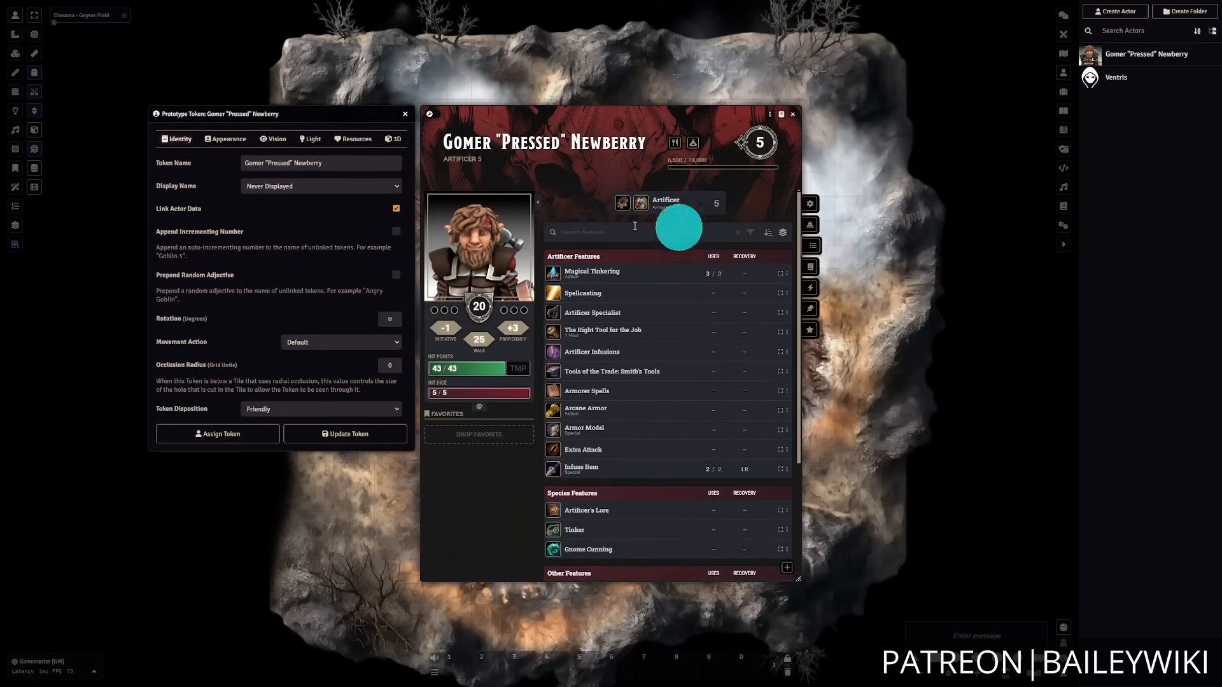
left_click(225, 86)
left_click(393, 113)
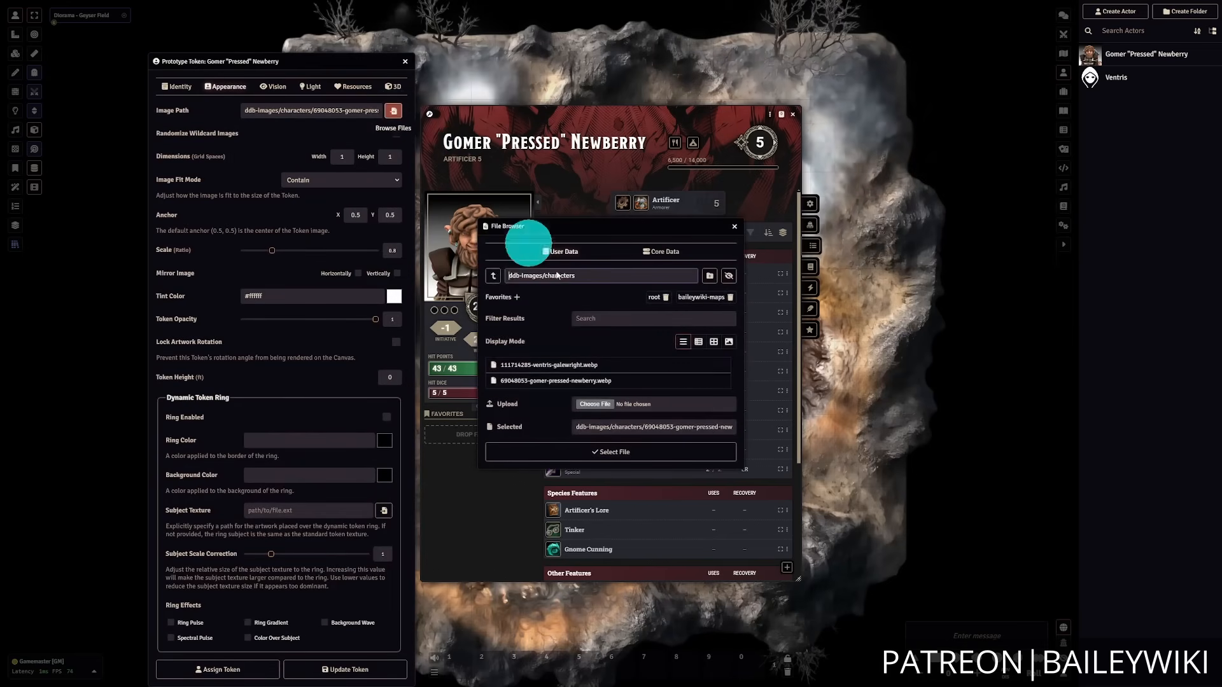
left_click(699, 342)
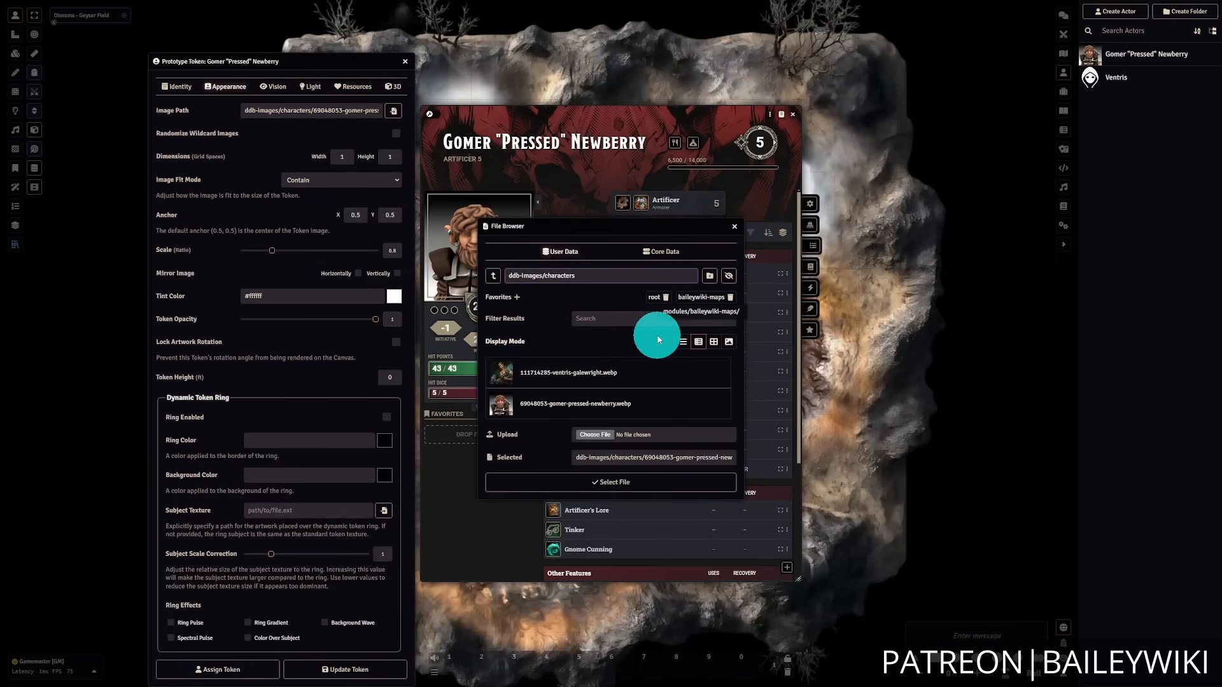
- Set the prototype token's image to Gomer-token-s.png from assets/tokens/characters and update the token
left_click(493, 277)
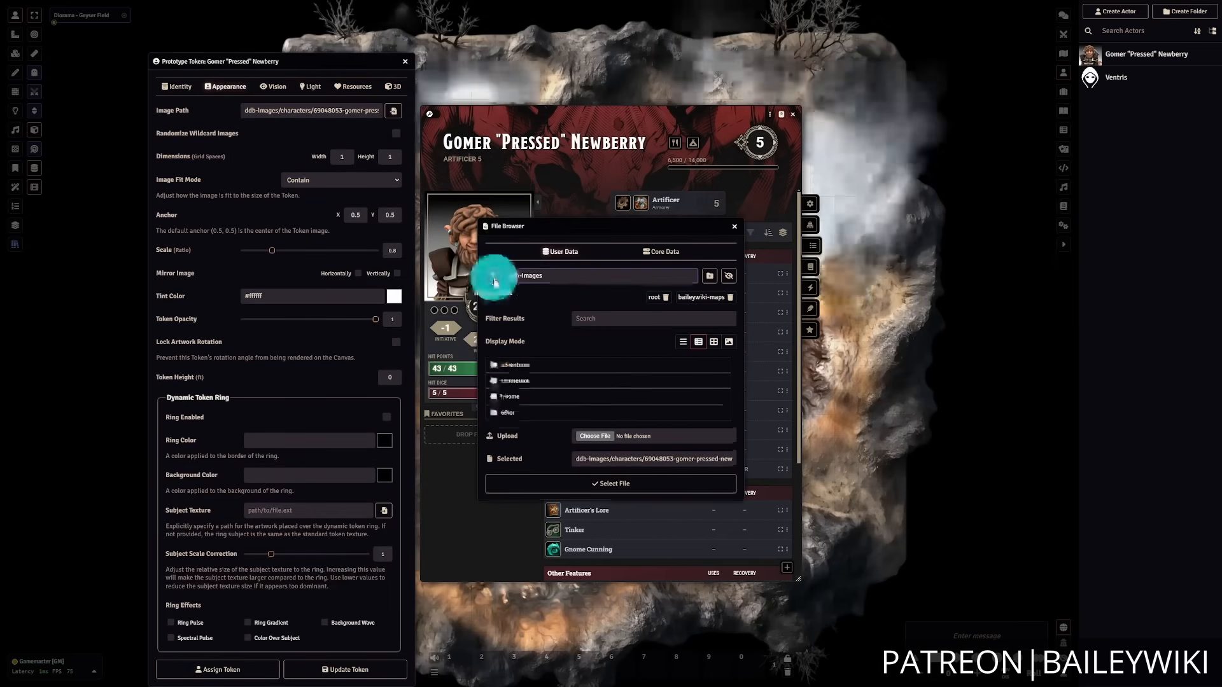
left_click(494, 278)
left_click(514, 367)
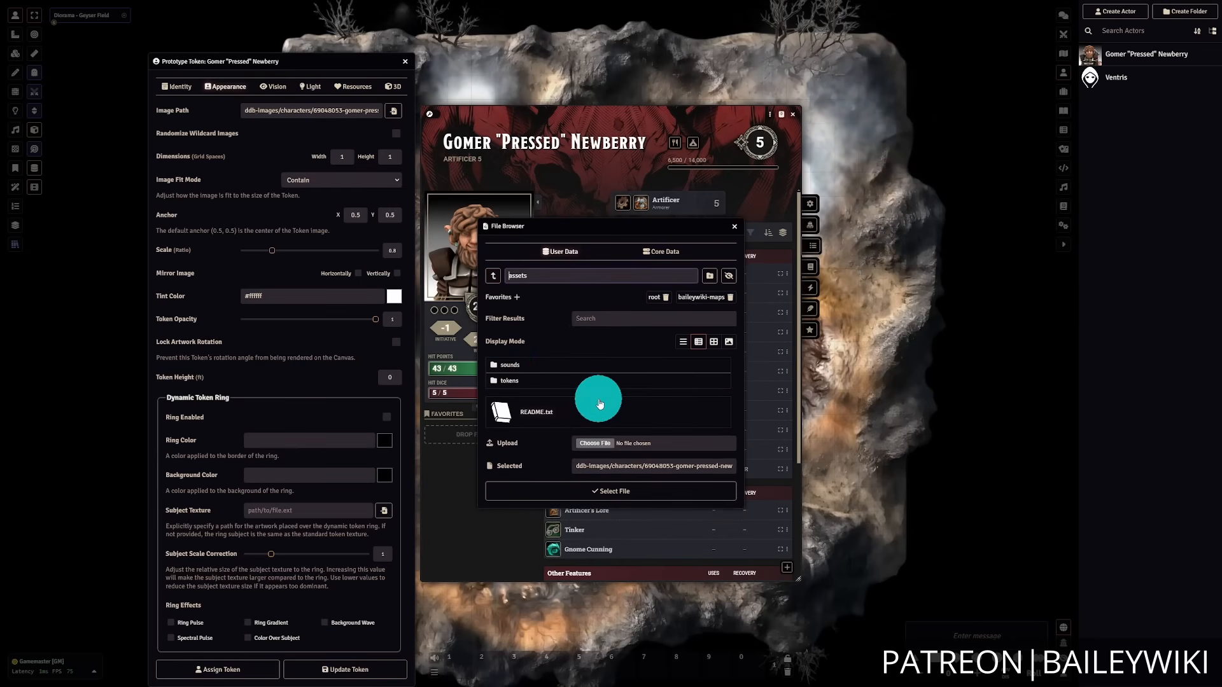
left_click(519, 381)
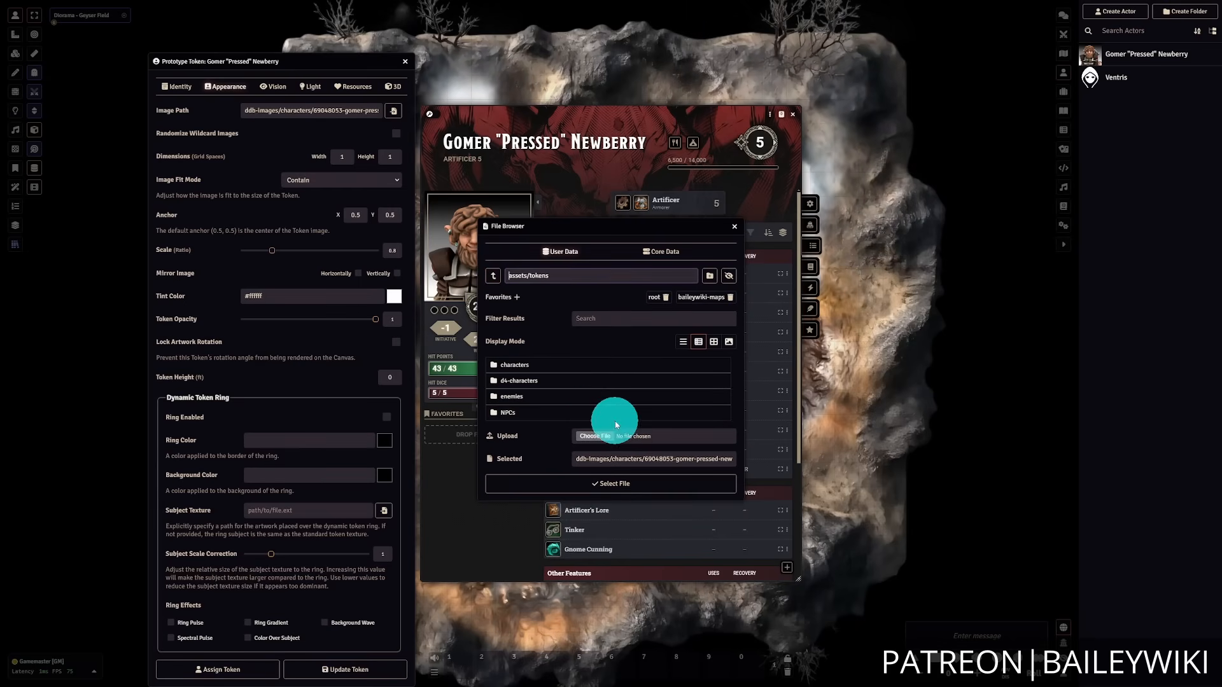
left_click(527, 364)
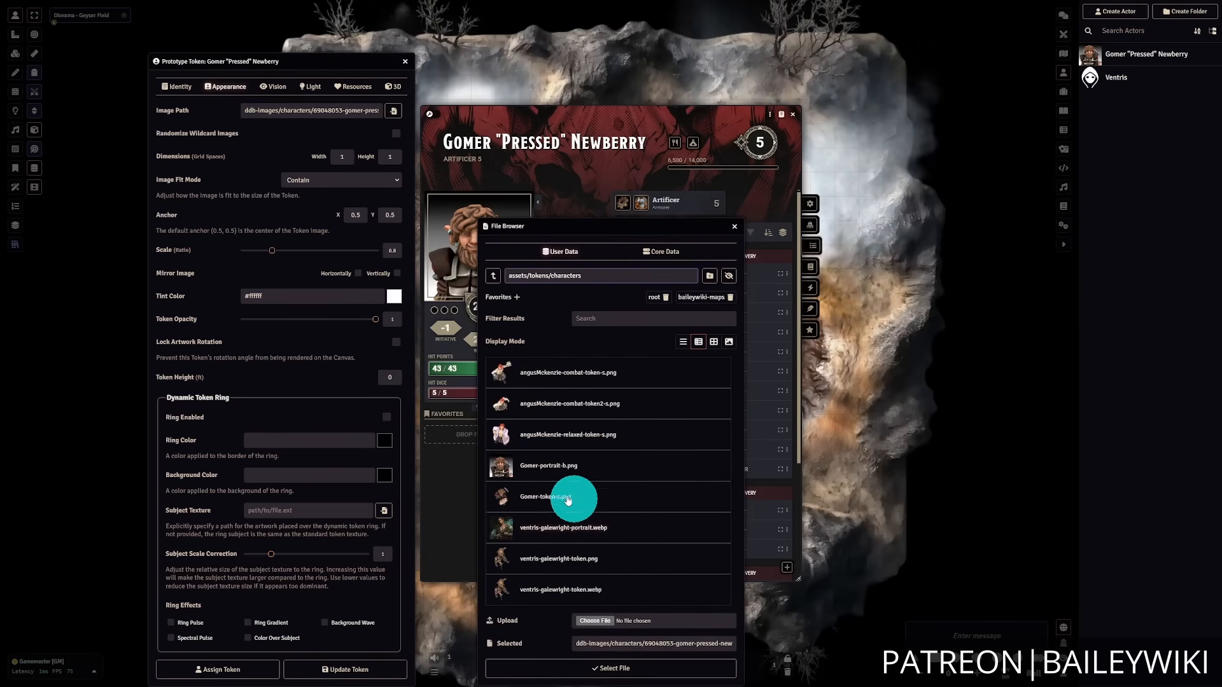
left_click(623, 499)
left_click(602, 668)
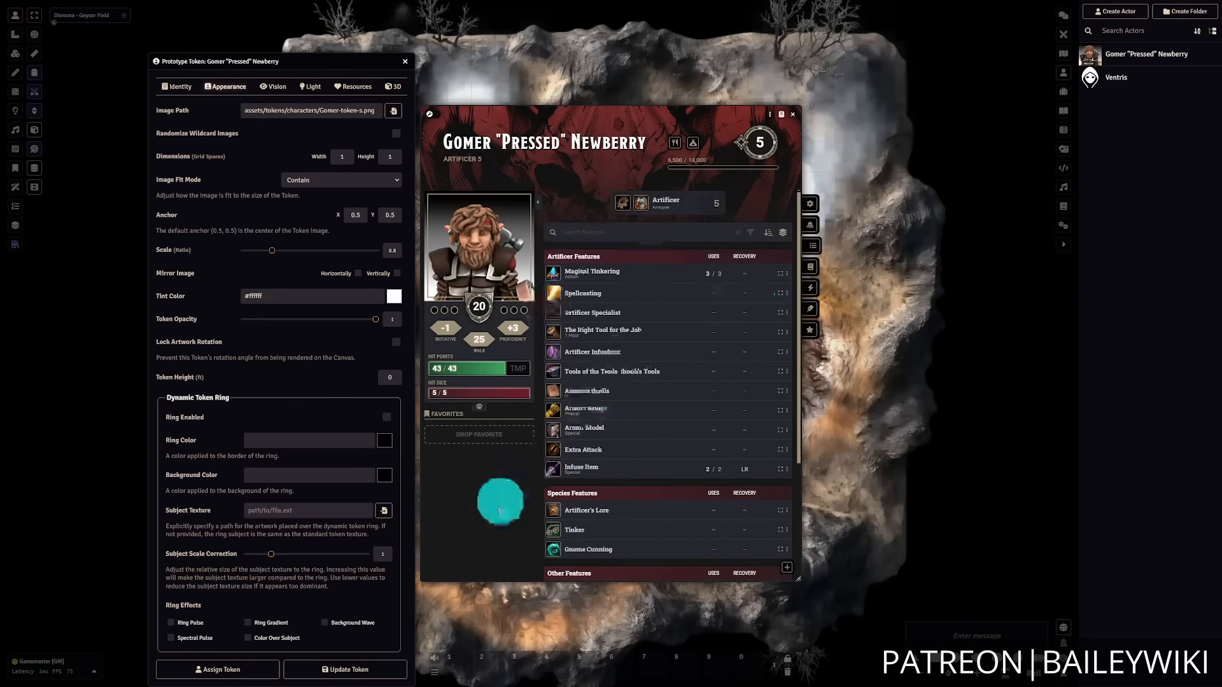
left_click(337, 671)
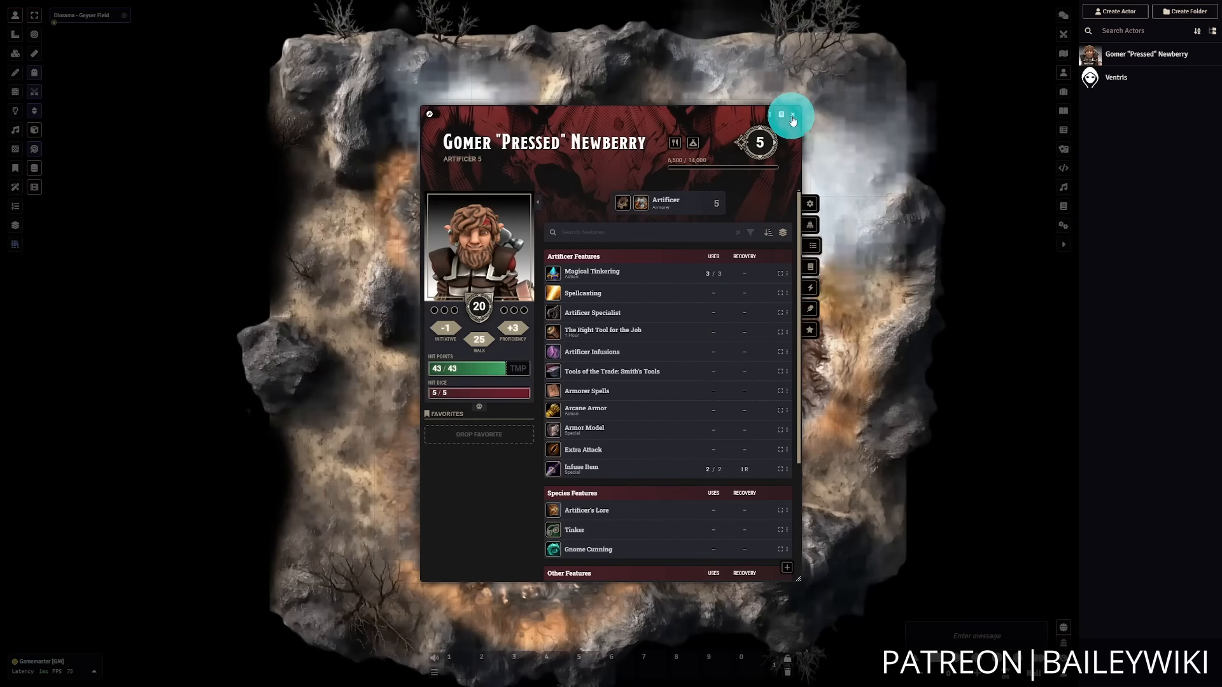
- Put Gomer's sheet in edit mode and advance the Artificer class to level 6, taking the average hit points
left_click(811, 206)
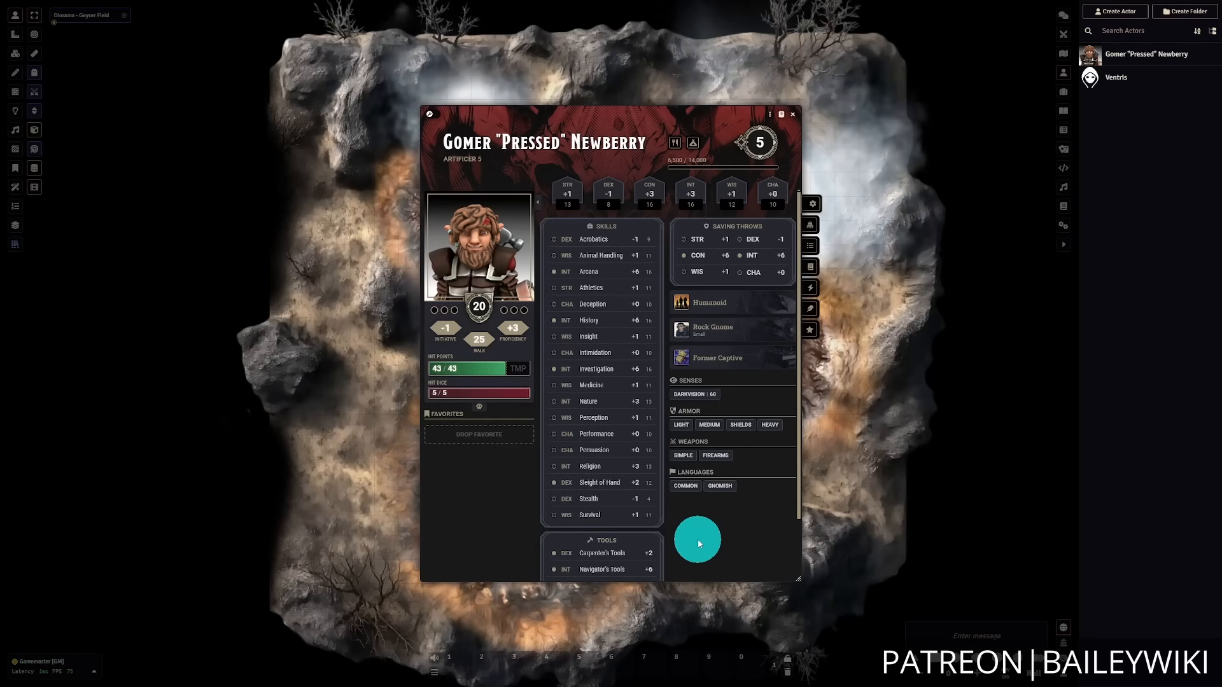
left_click(813, 253)
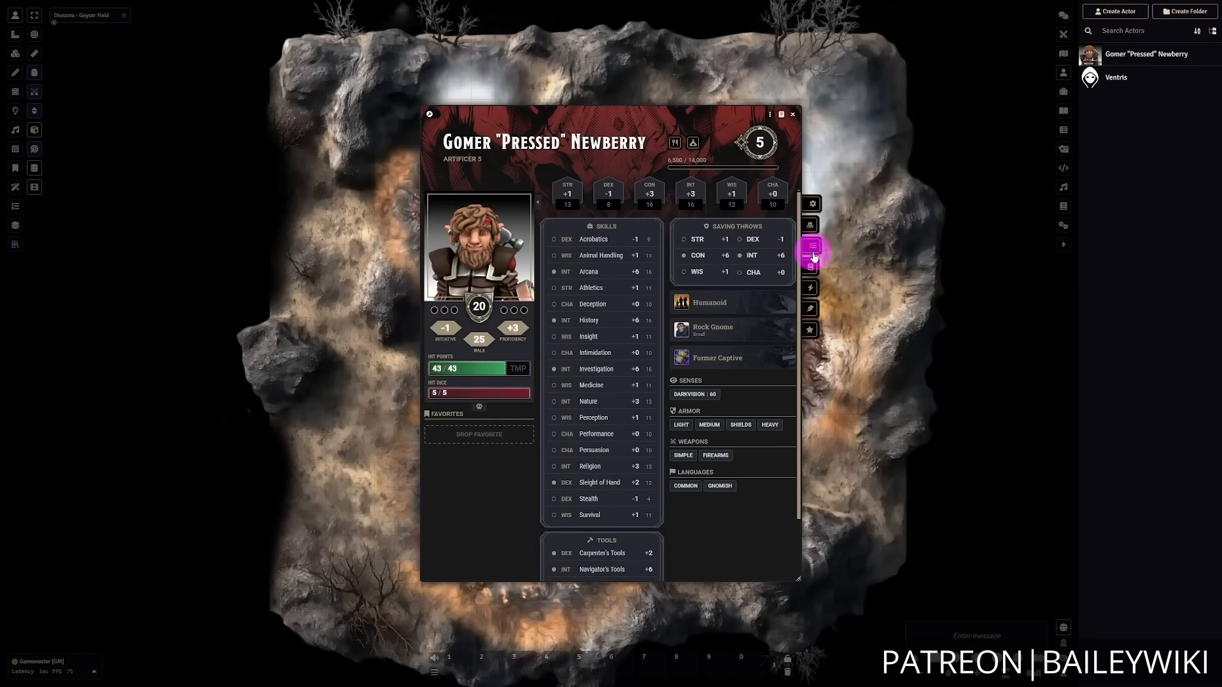
left_click(439, 119)
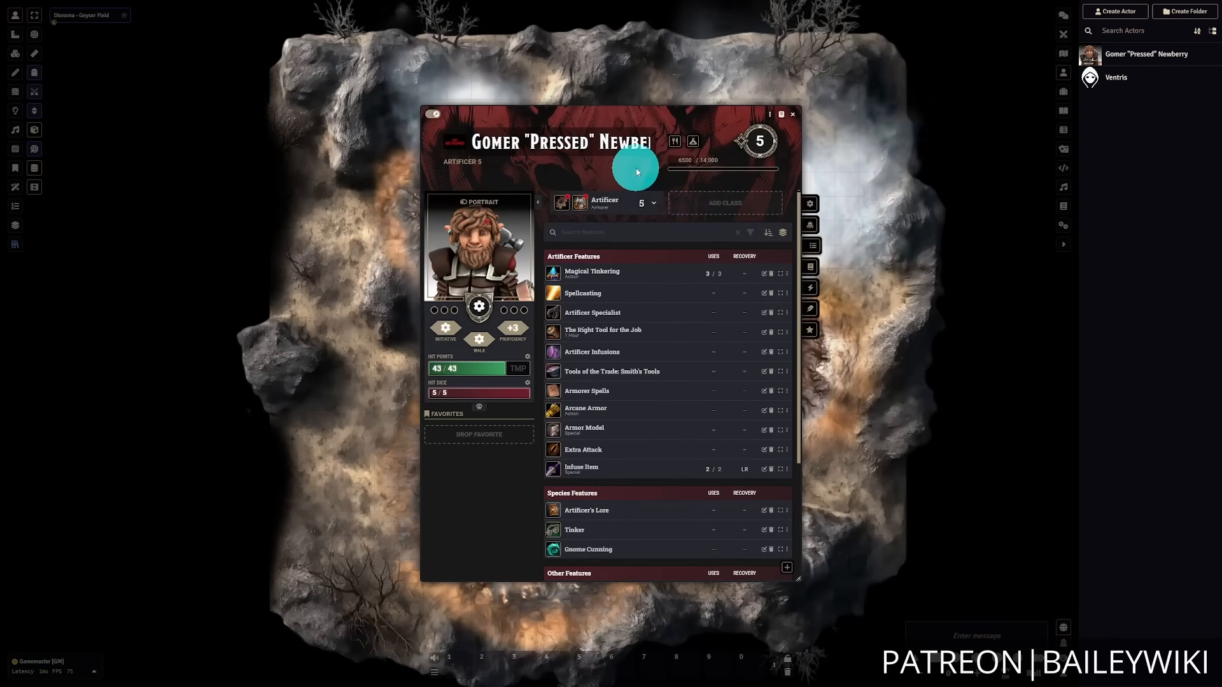
left_click(658, 203)
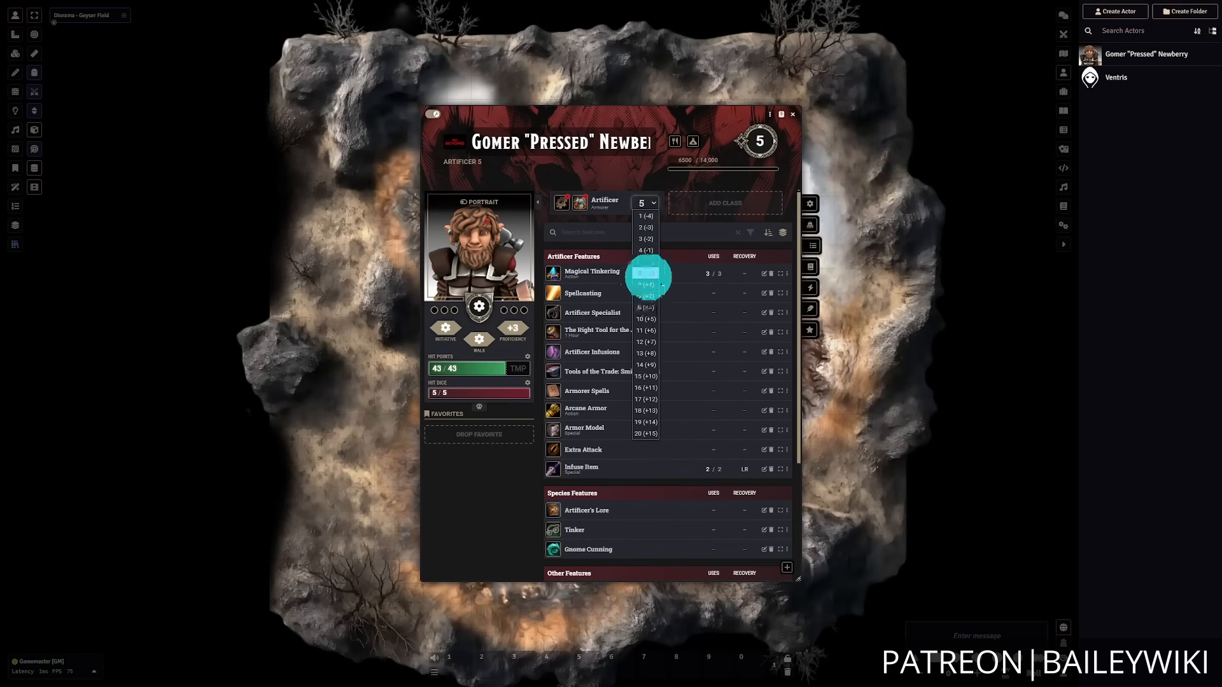
left_click(647, 273)
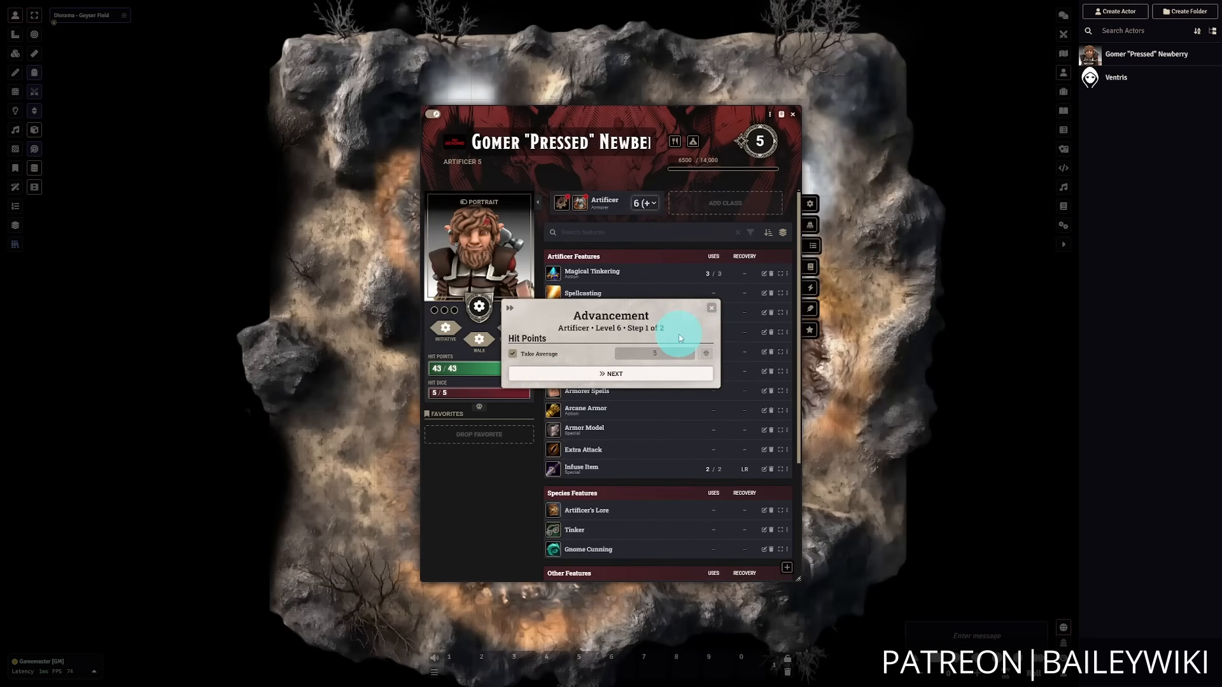
left_click(662, 377)
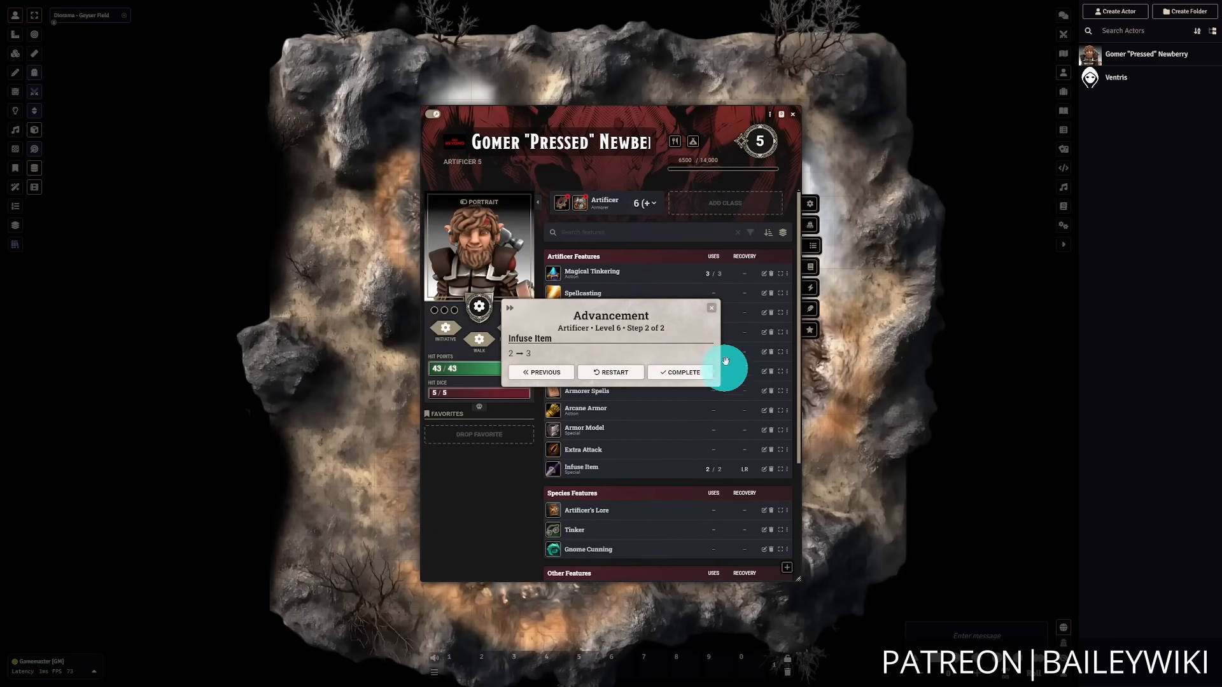
left_click(685, 377)
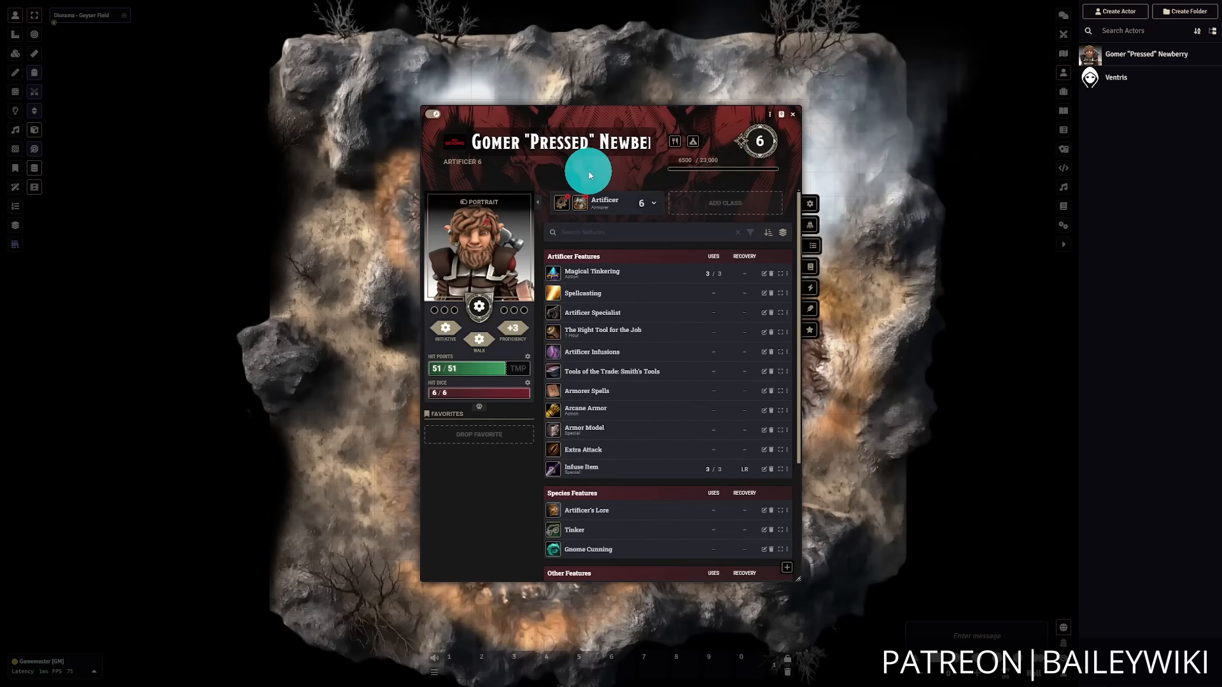
- Open Gomer's DDB Character Manager, examine the options for updating D&D Beyond, and return to the character import options
left_click(641, 164)
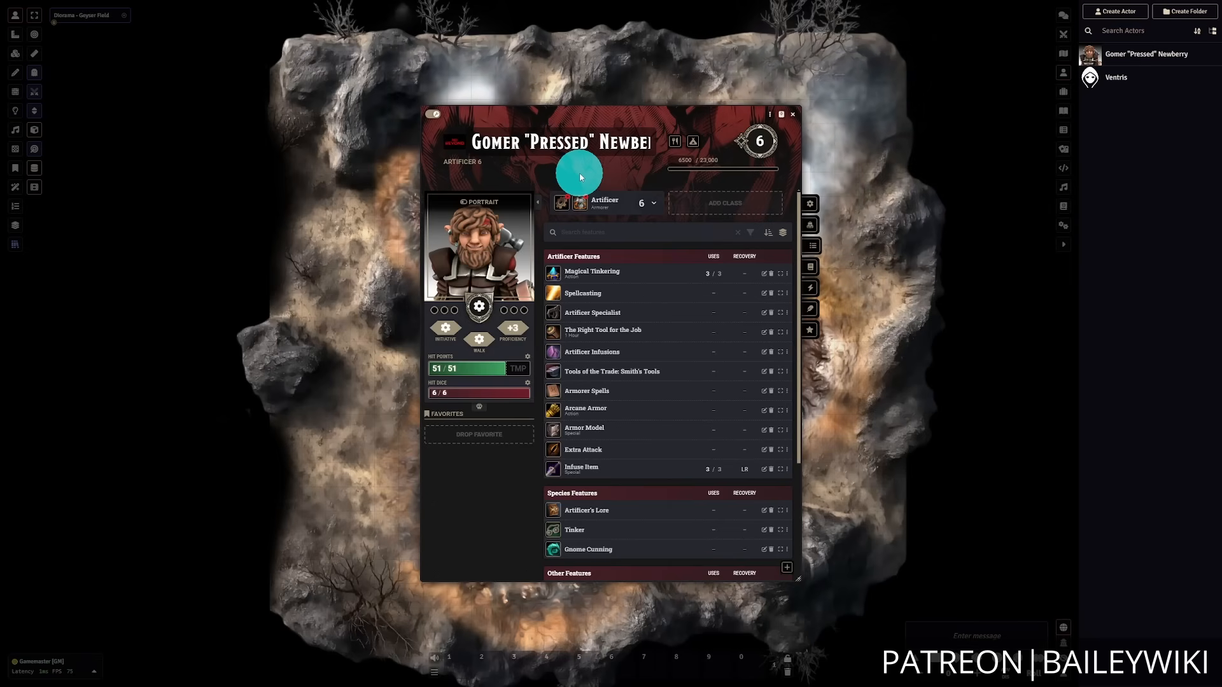
left_click(455, 142)
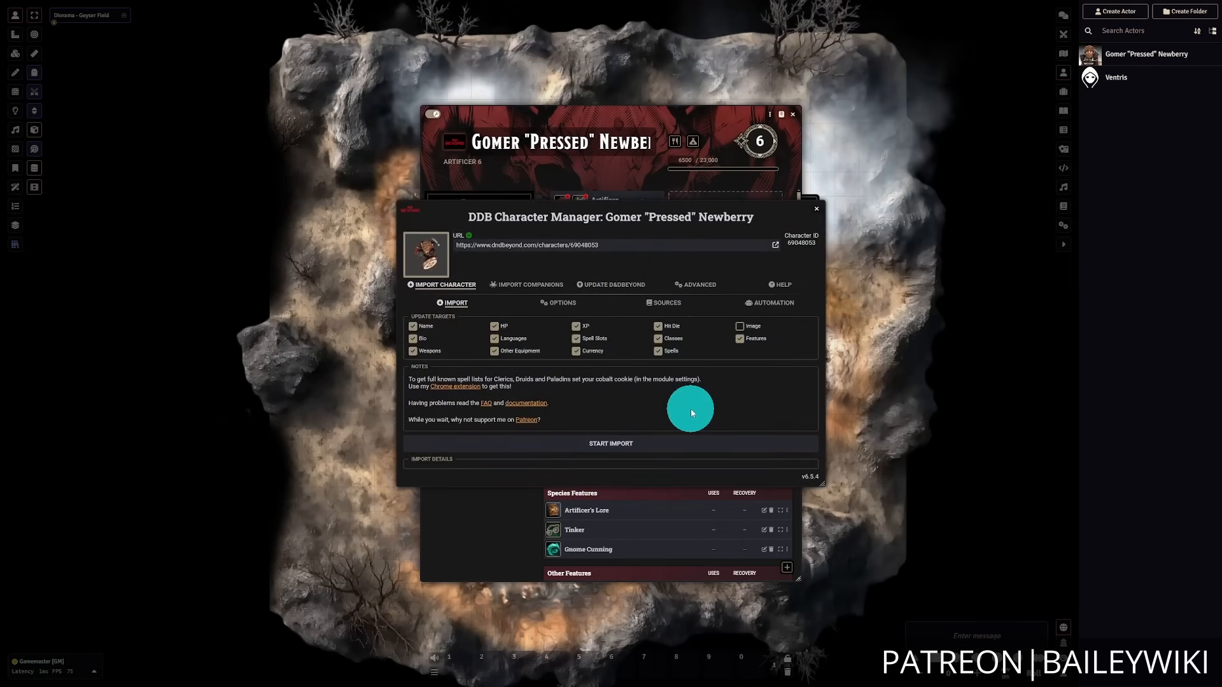
left_click(618, 286)
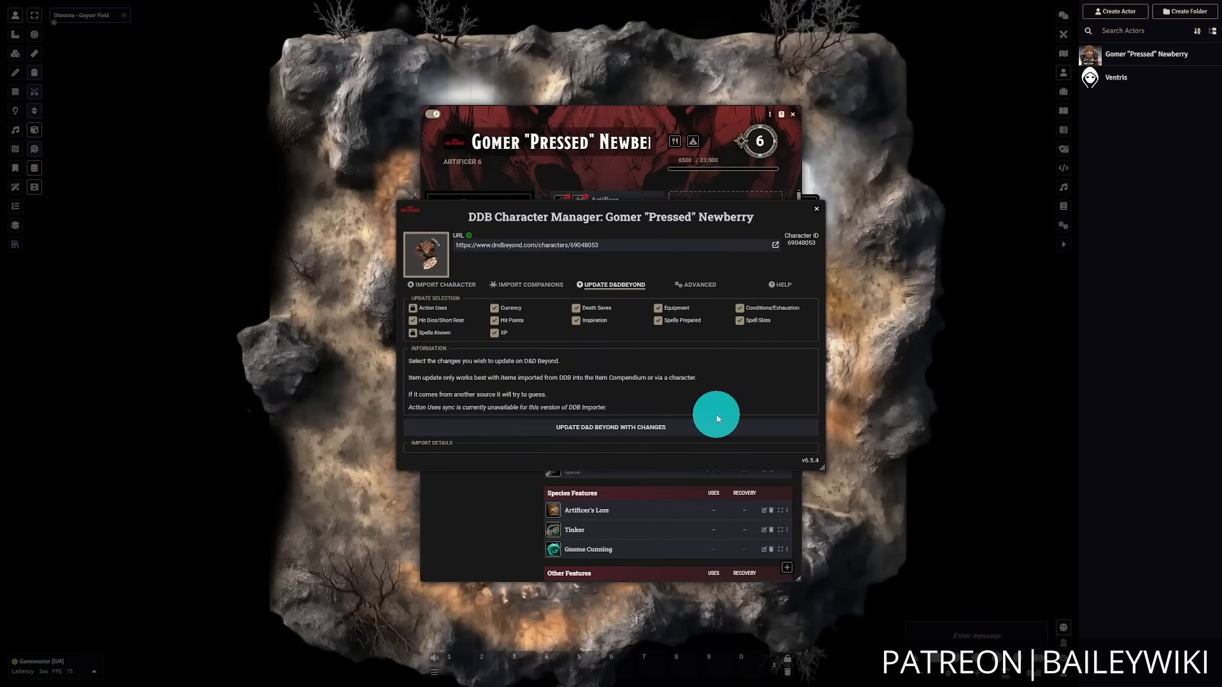
left_click(442, 285)
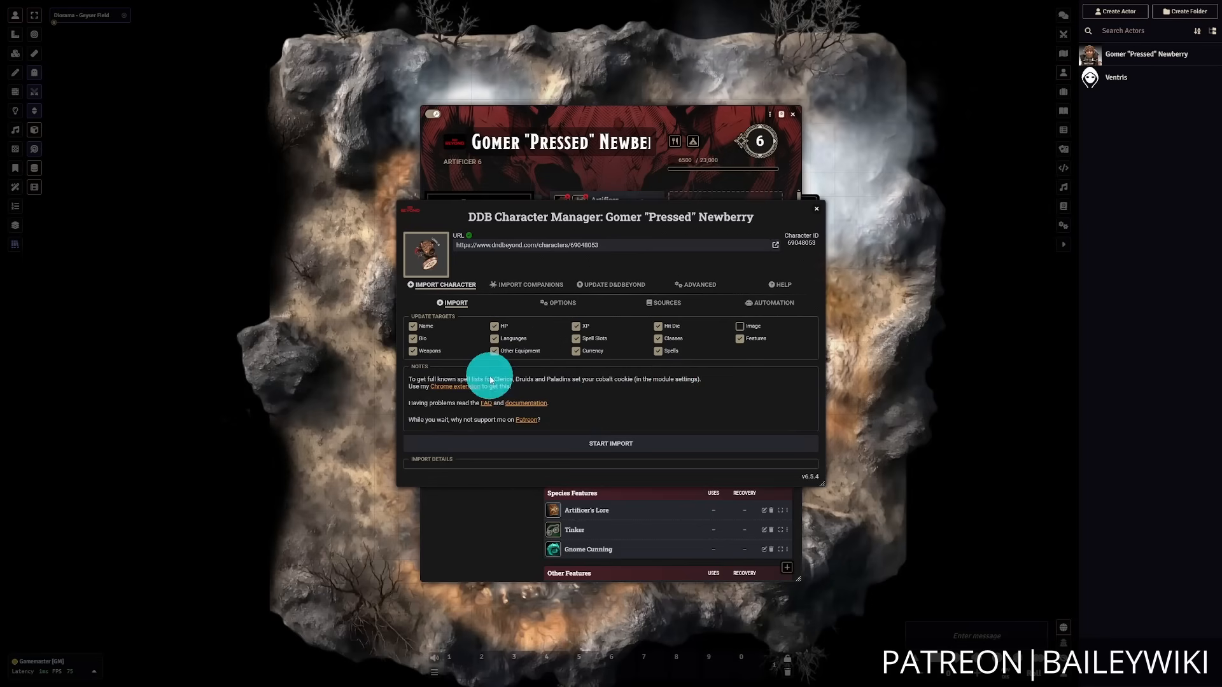
- Exclude Weapons, Other Equipment and Currency from the update targets of Gomer's character import
left_click(413, 351)
left_click(524, 351)
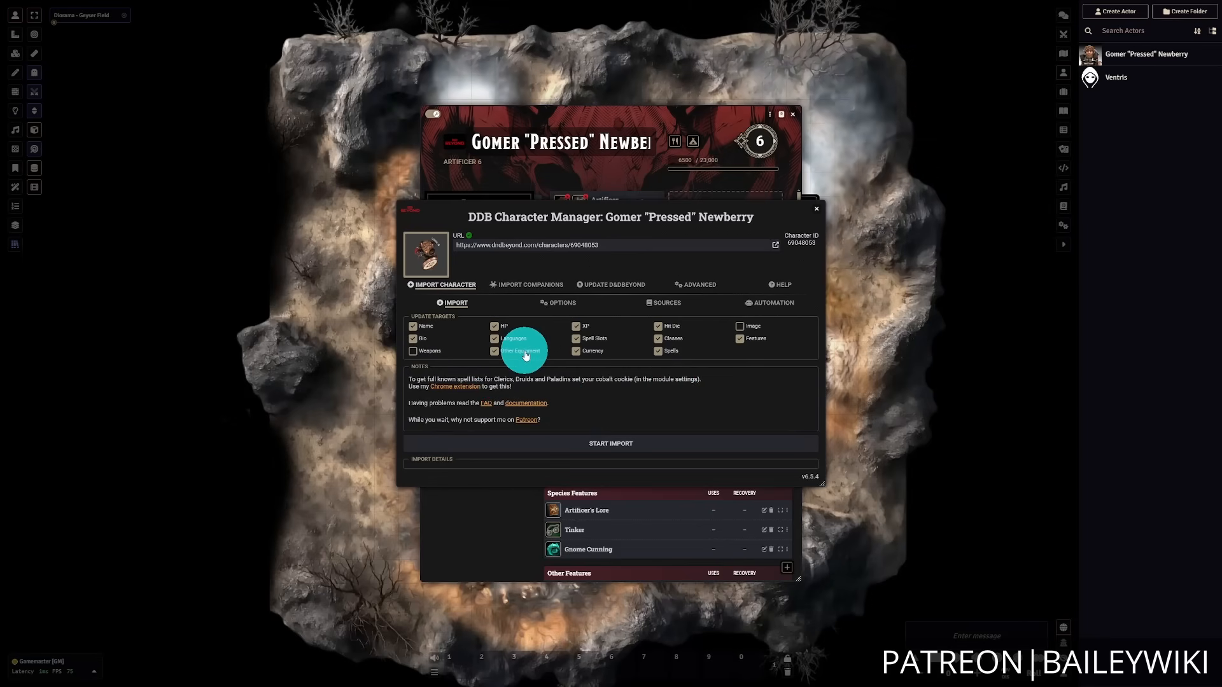
left_click(578, 351)
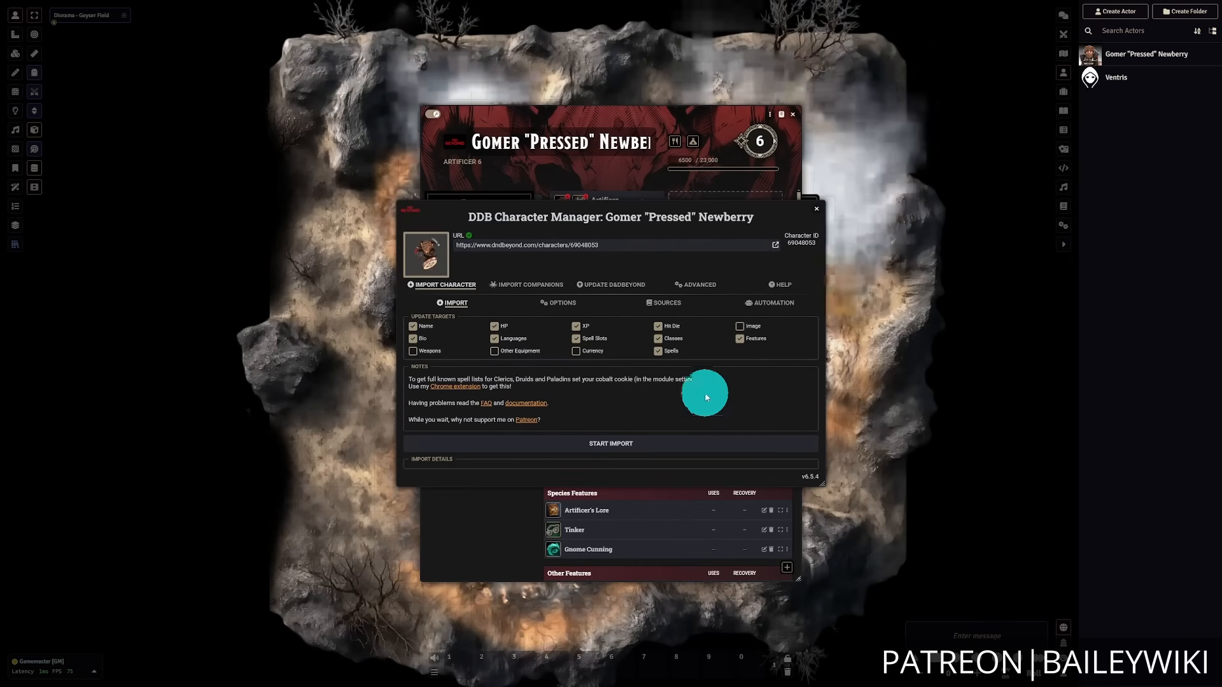
- Include Weapons, Other Equipment and Currency in Gomer's import update targets again and close the DDB Character Manager
left_click(422, 354)
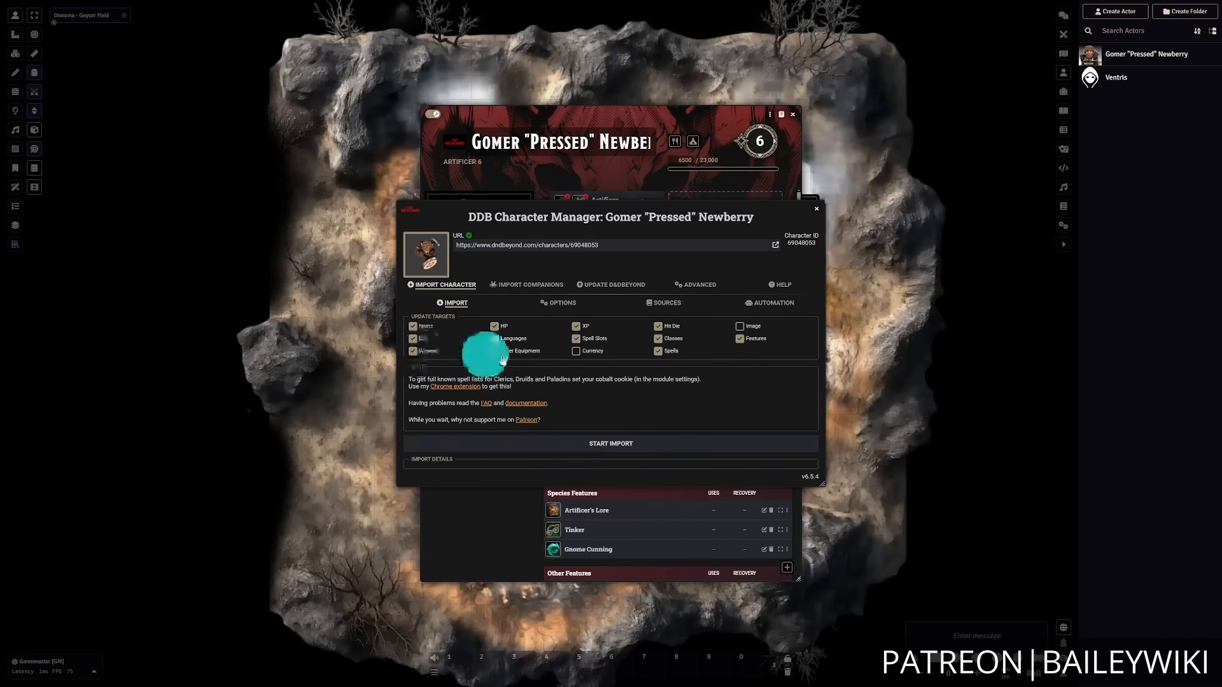
left_click(495, 350)
left_click(578, 354)
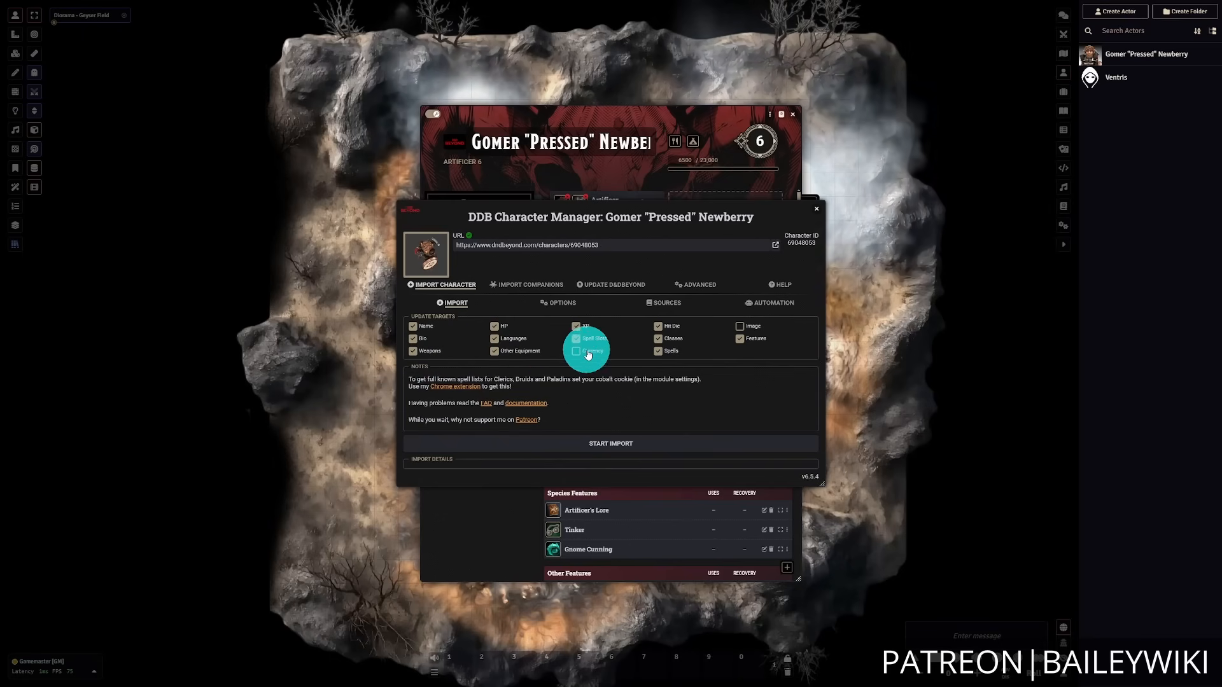
left_click(817, 211)
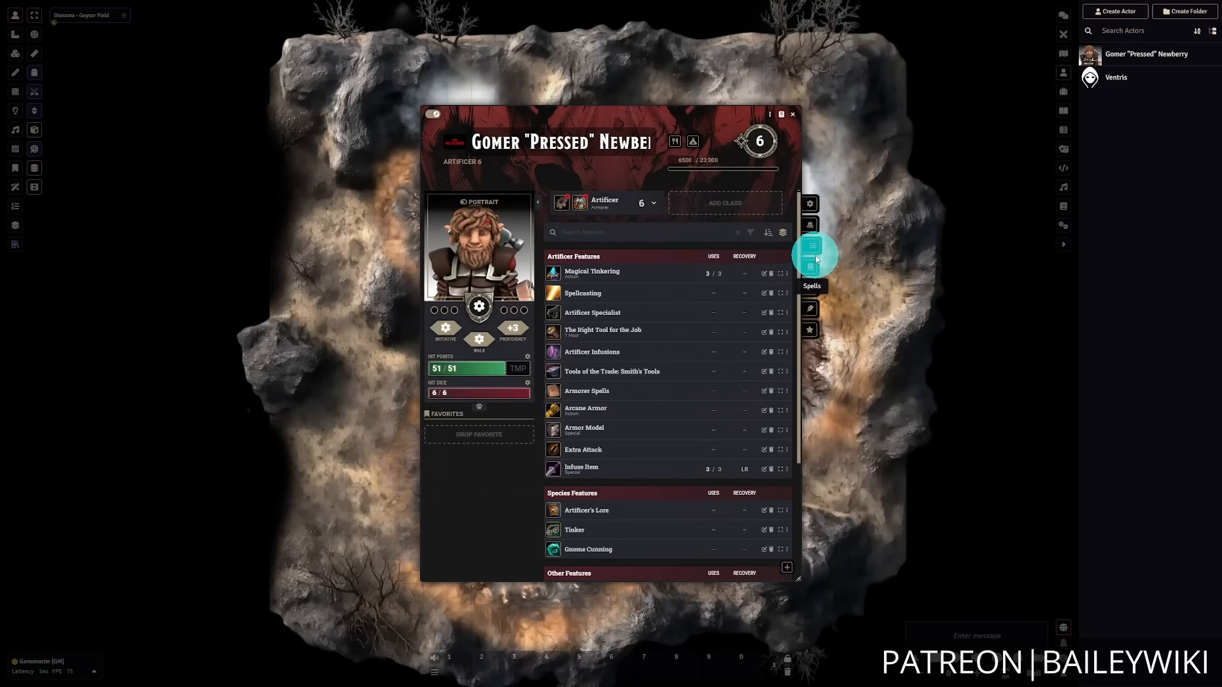
- Open the DDB Importer configuration of Gomer's Magical Tinkering feature, examine its override and import protection options, and close it without saving
left_click(814, 247)
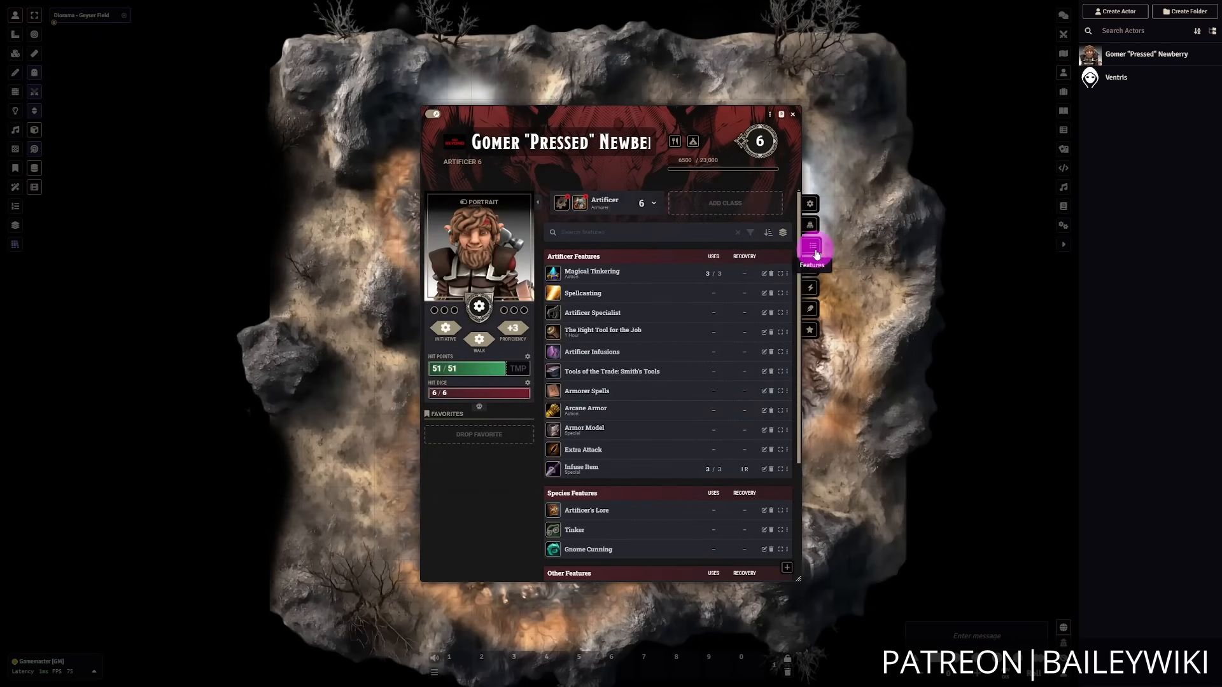
right_click(788, 275)
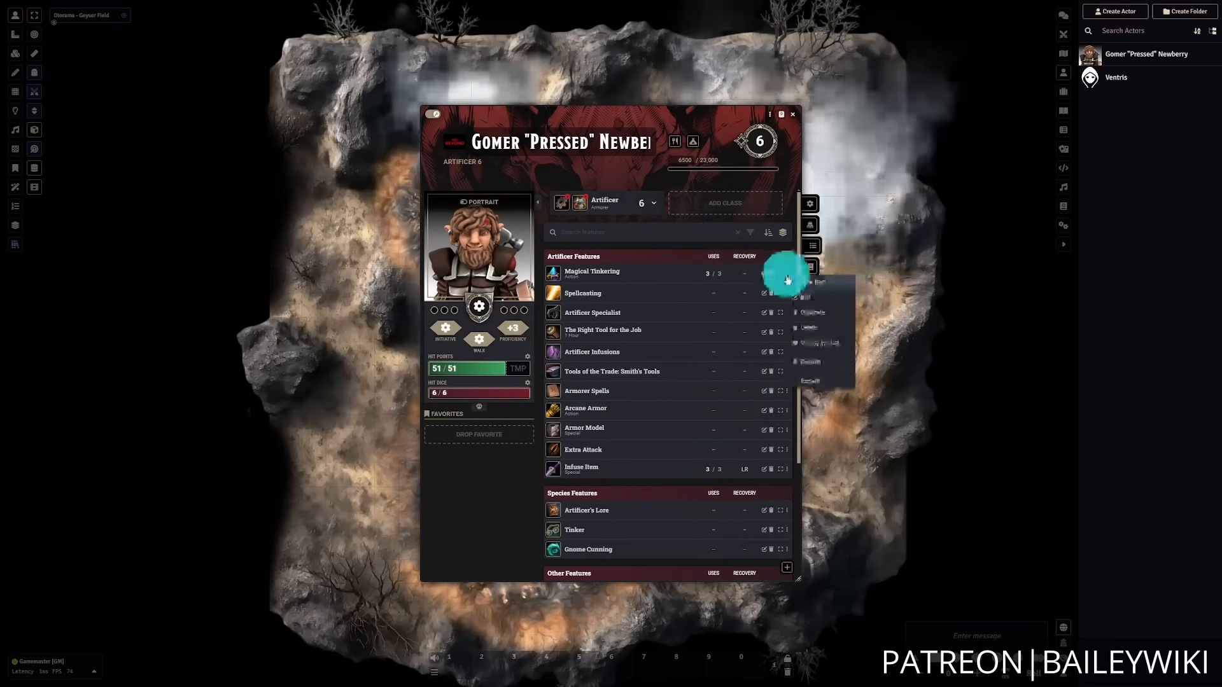
left_click(821, 283)
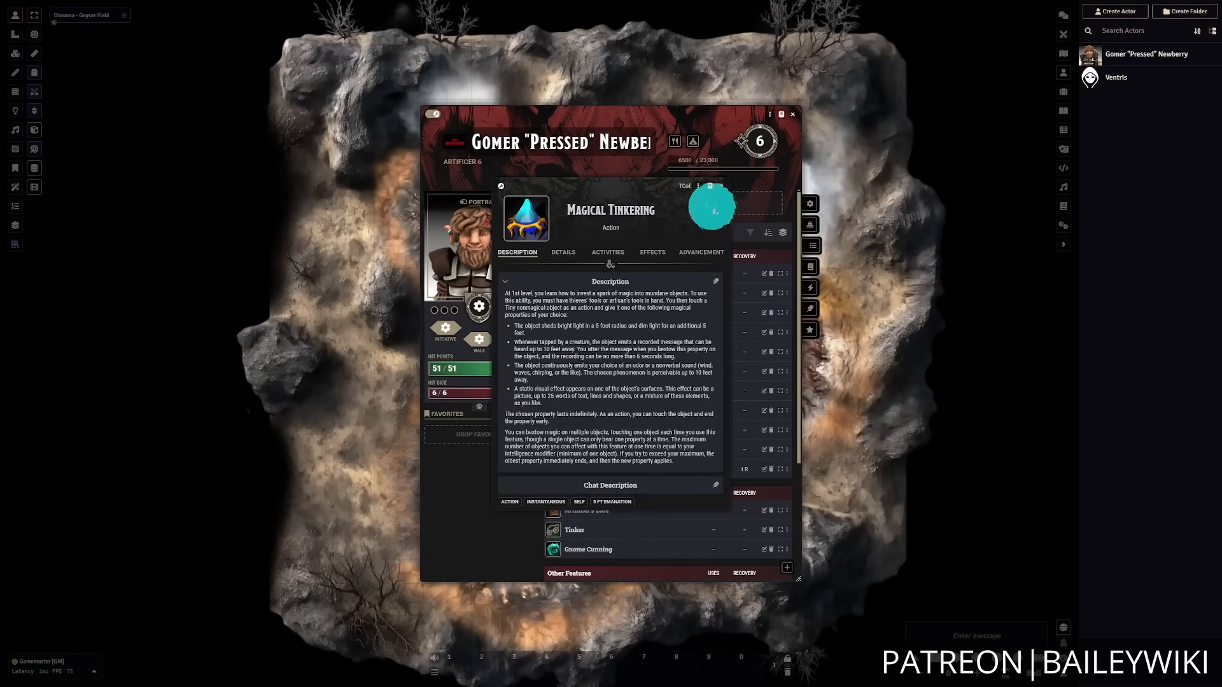
left_click(698, 187)
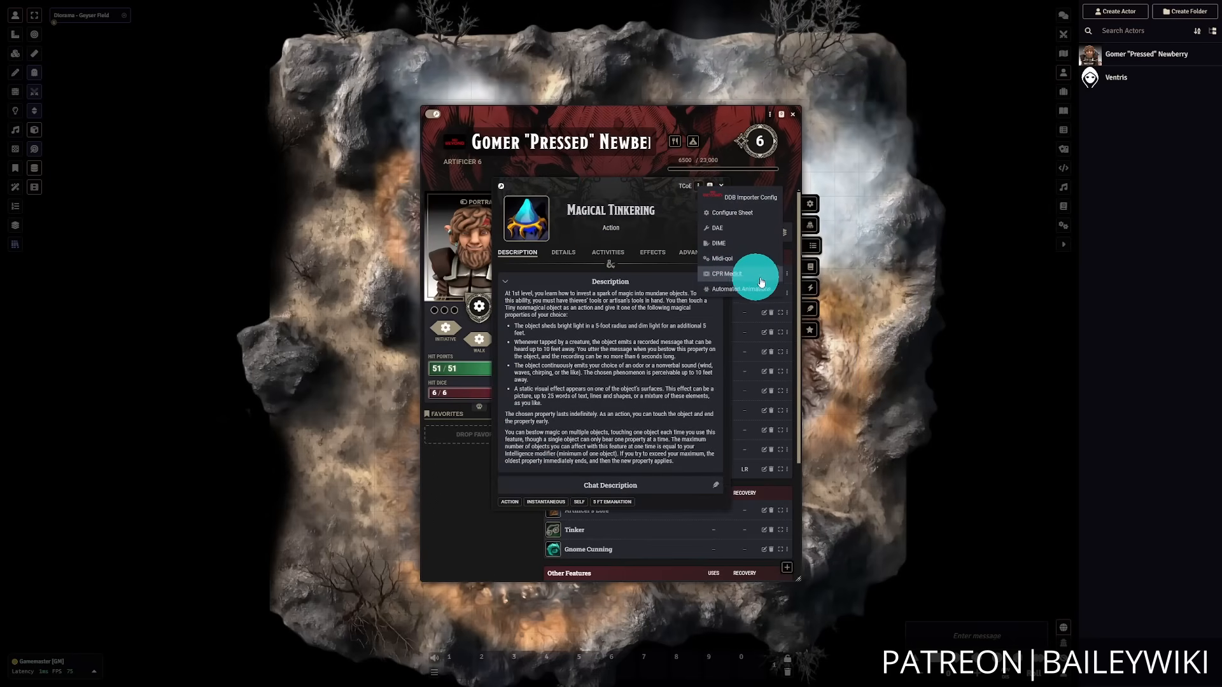
left_click(765, 201)
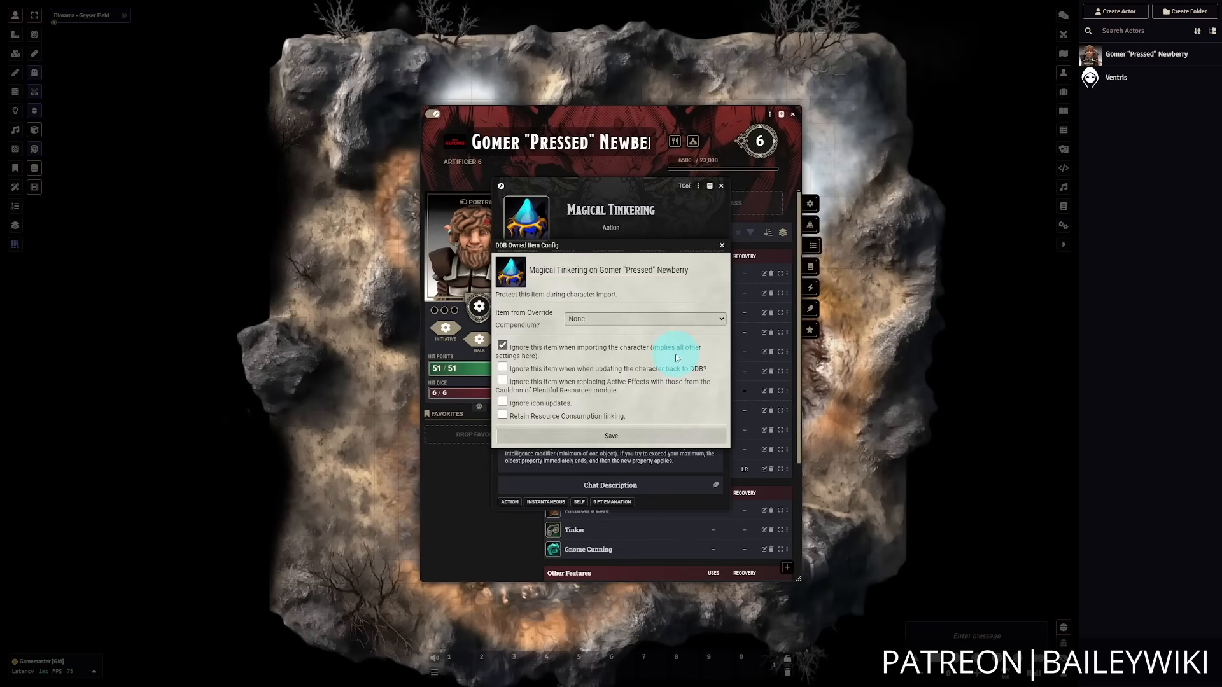
left_click(681, 318)
left_click(690, 316)
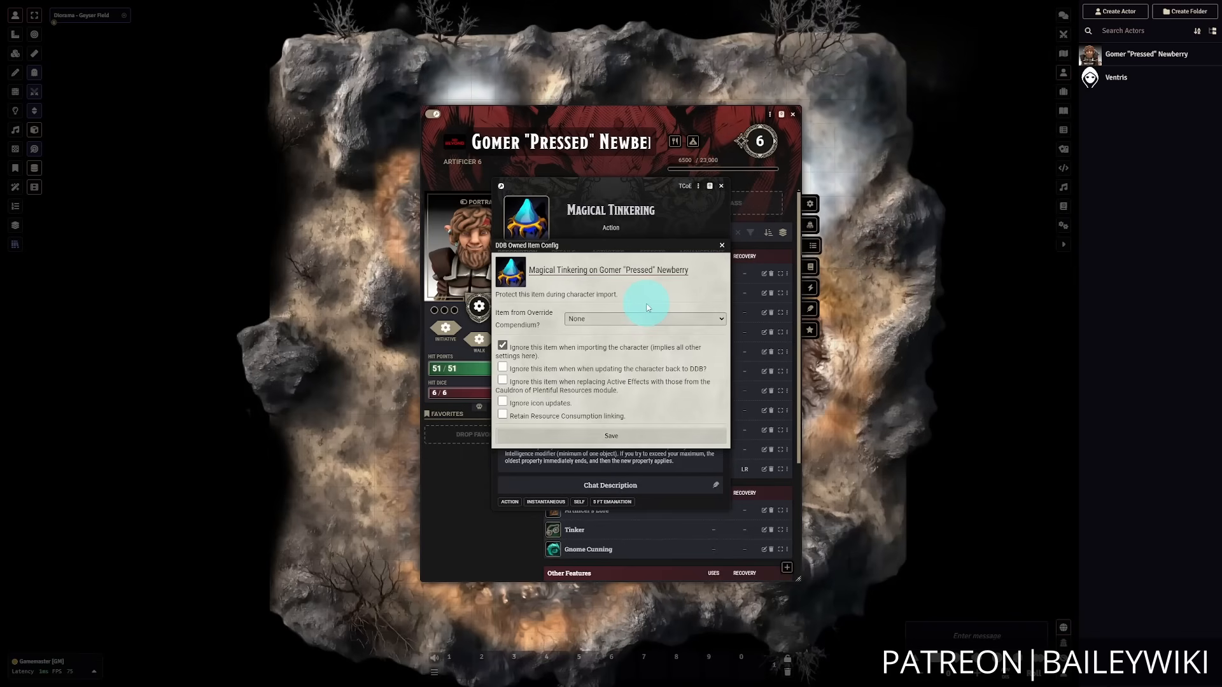
left_click(721, 248)
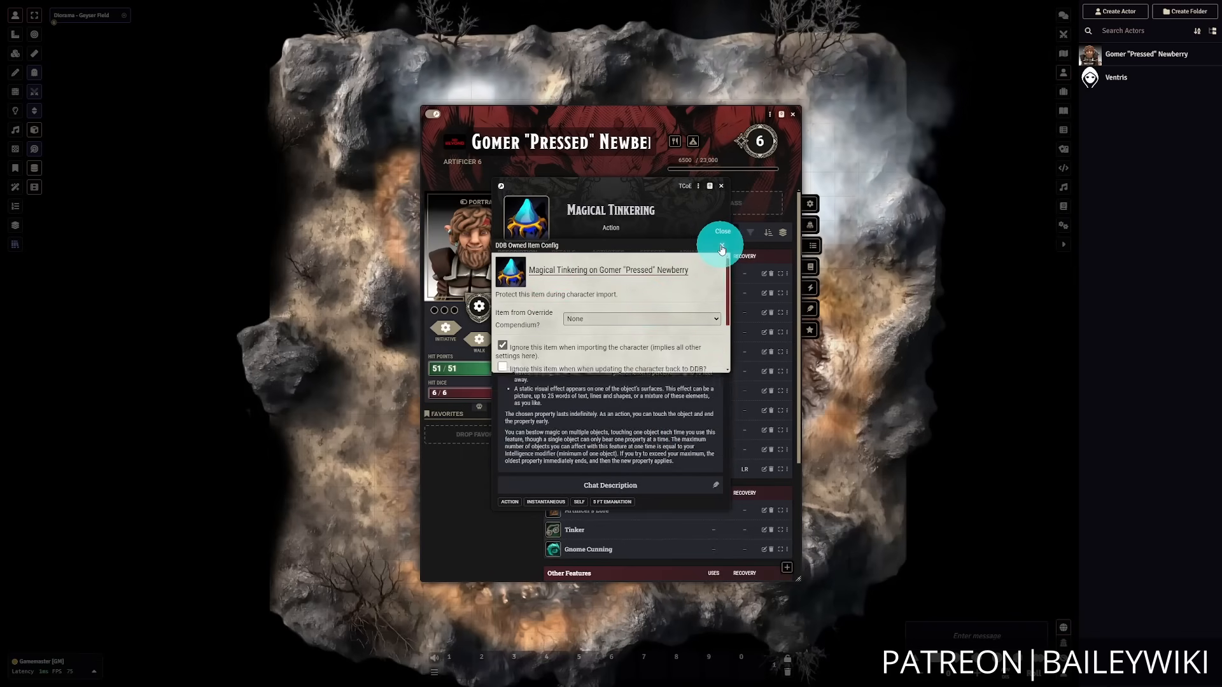
key("Escape")
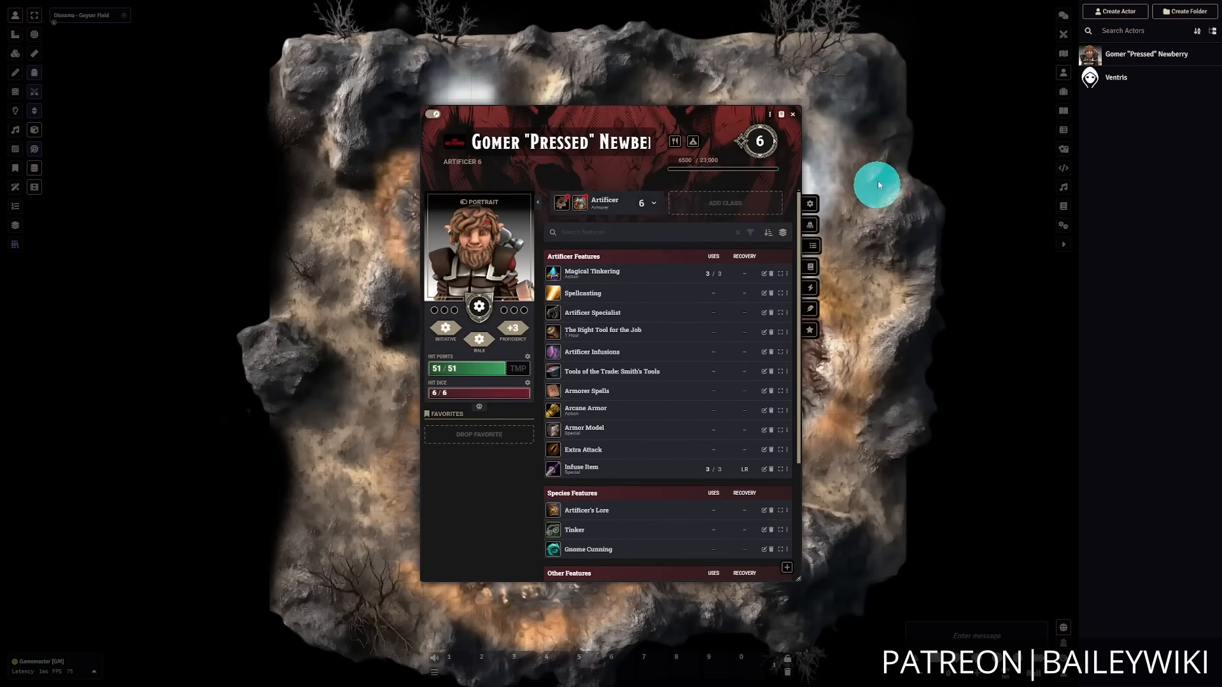
left_click(793, 116)
left_click(1117, 78)
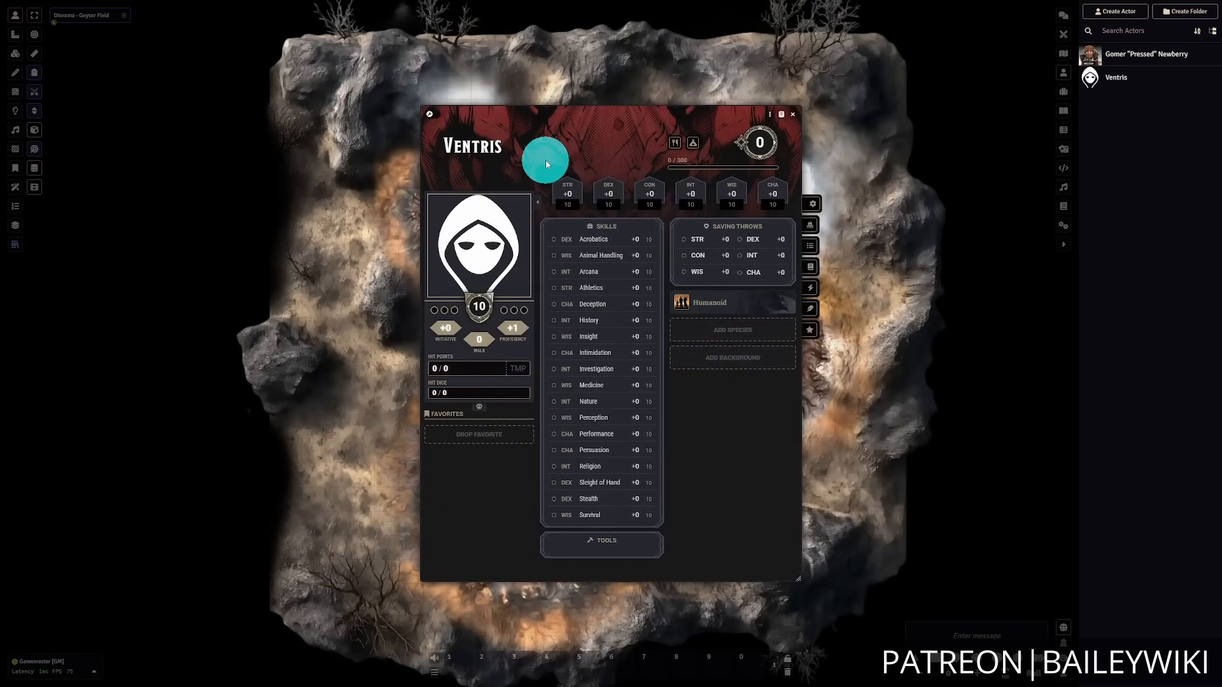
left_click(430, 116)
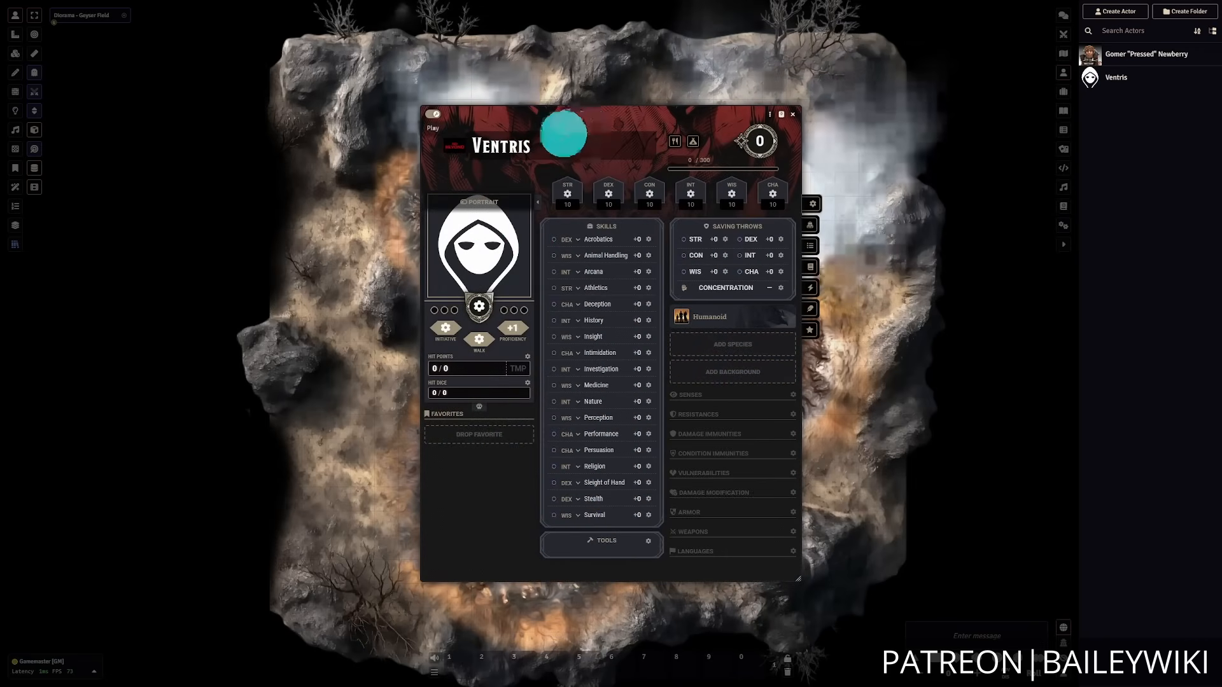
left_click(453, 151)
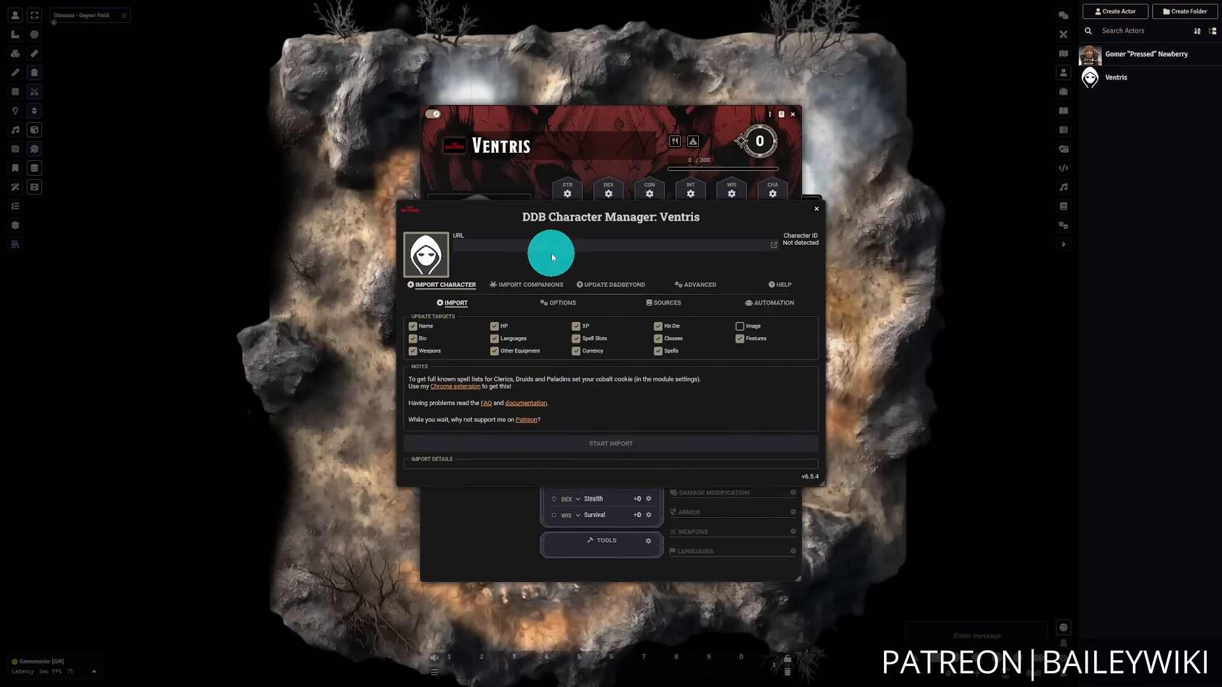
type("https://www.dndbeyond.com/characters/111714285")
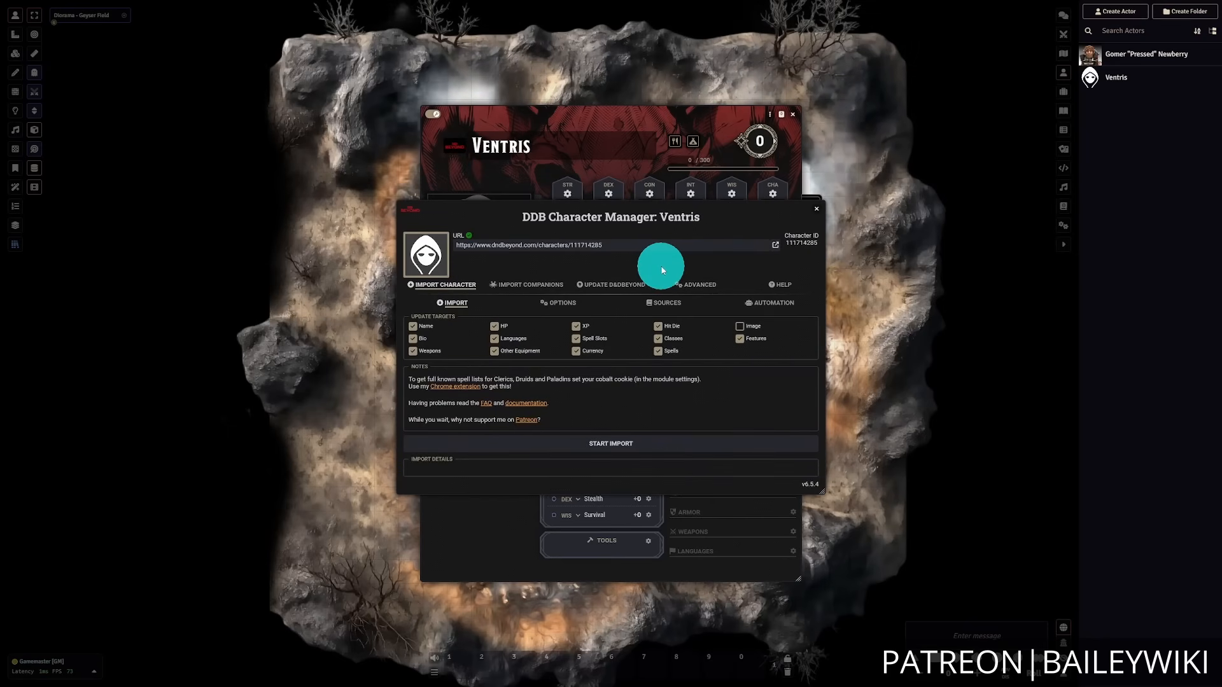
- Check the automation effects and general import options for Ventris, and start the character import
left_click(791, 304)
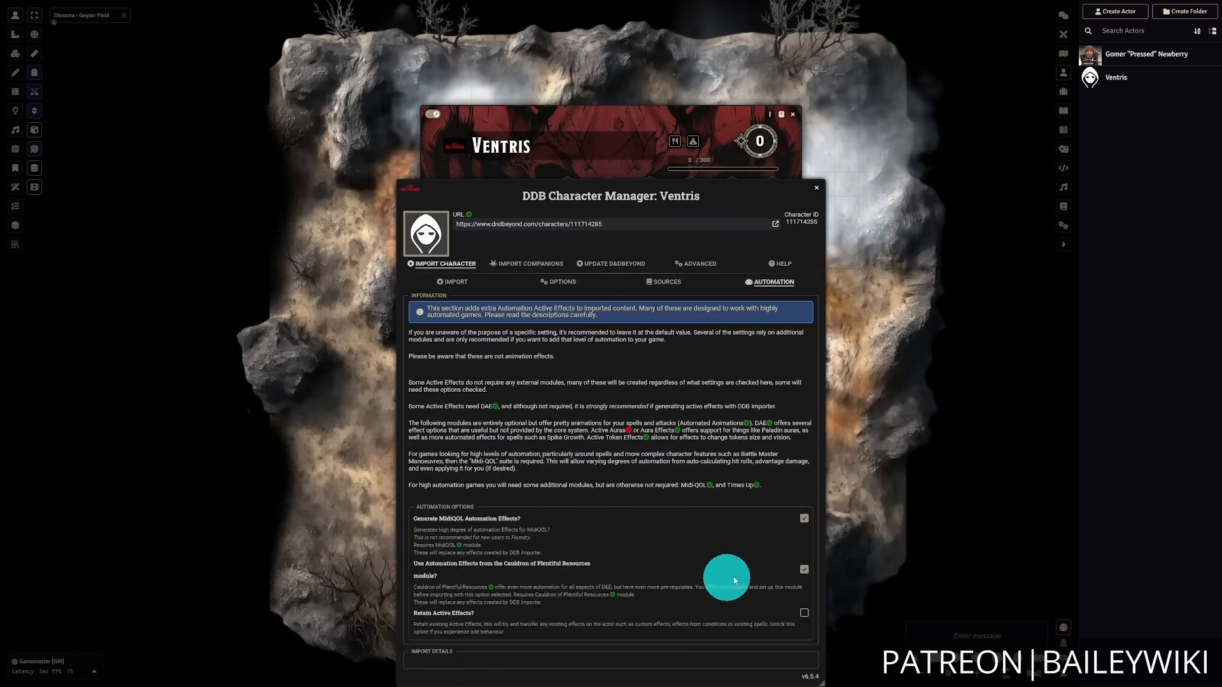
left_click(562, 282)
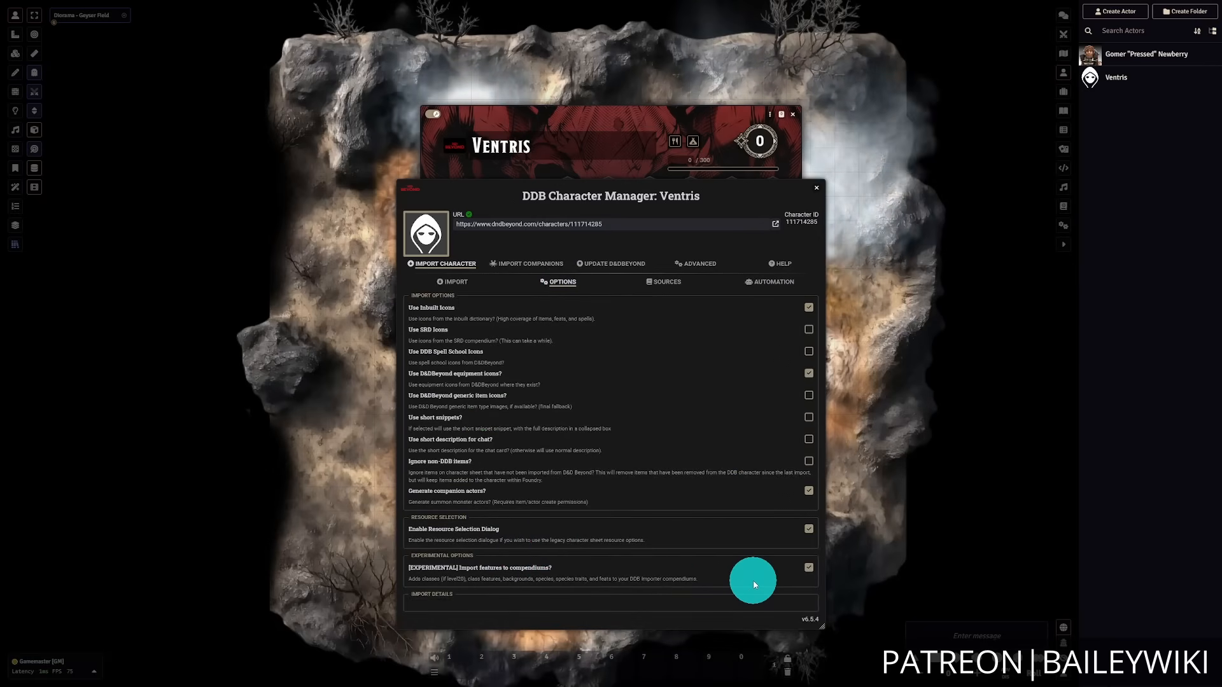
left_click(450, 284)
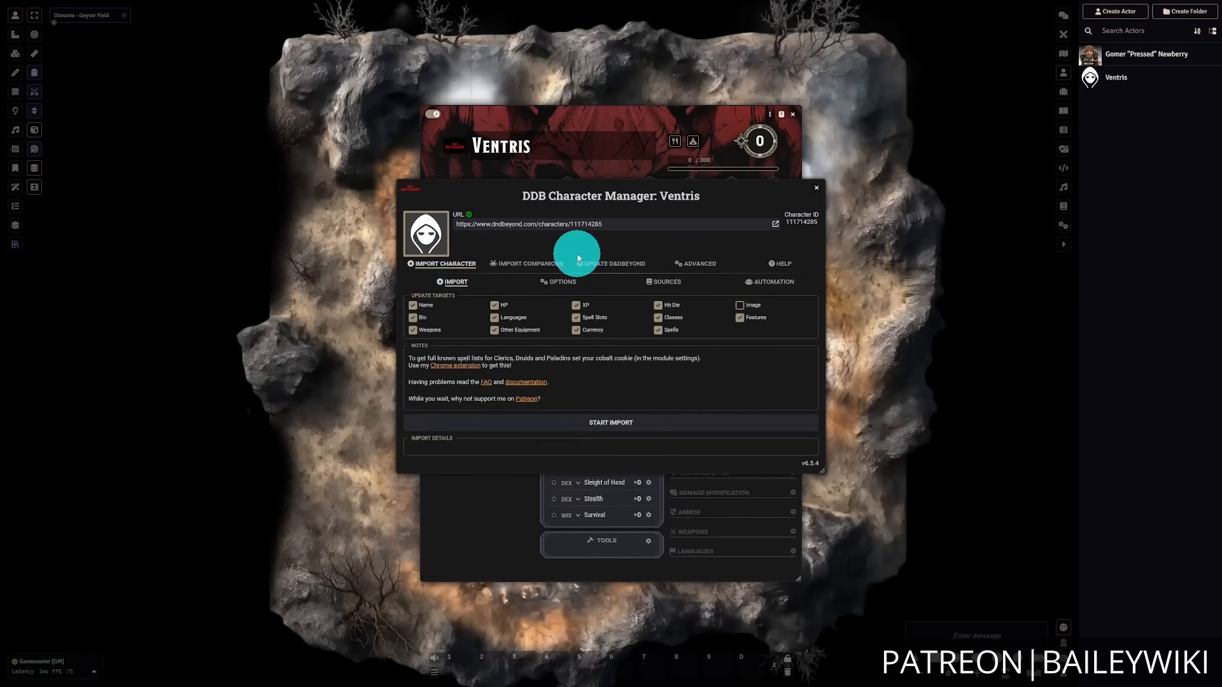
left_click(644, 425)
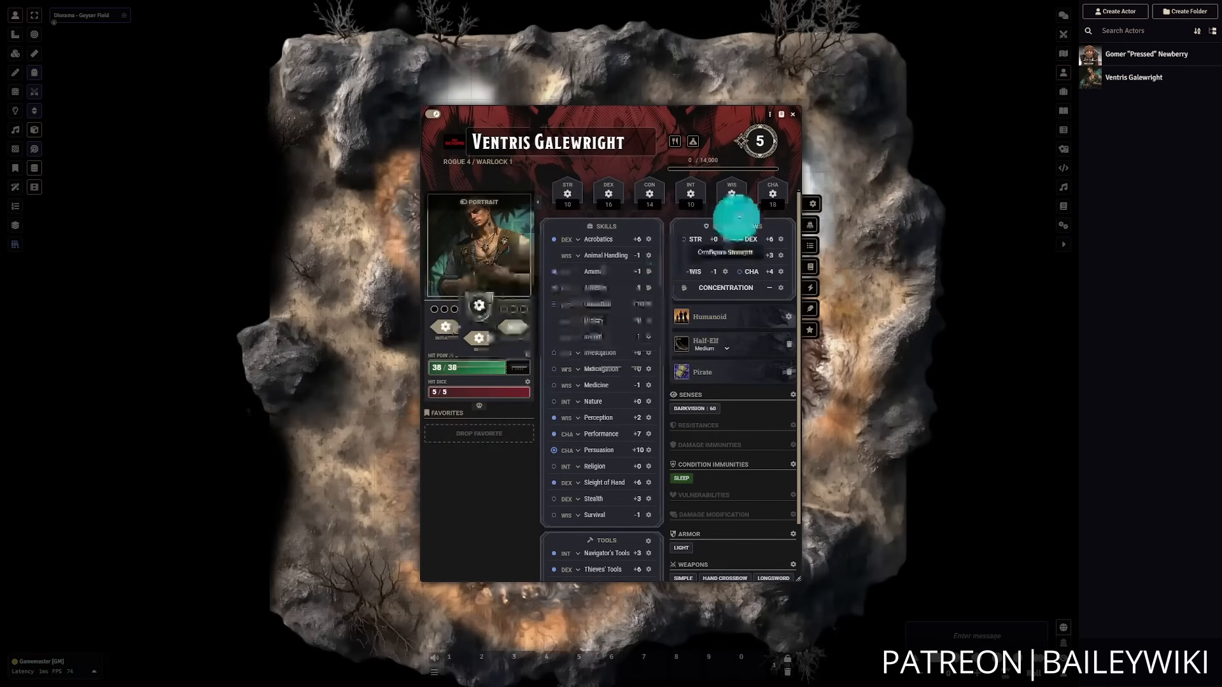
- Open the appearance settings of Ventris Galewright's prototype token and browse for its image
left_click(769, 114)
left_click(822, 137)
left_click(222, 134)
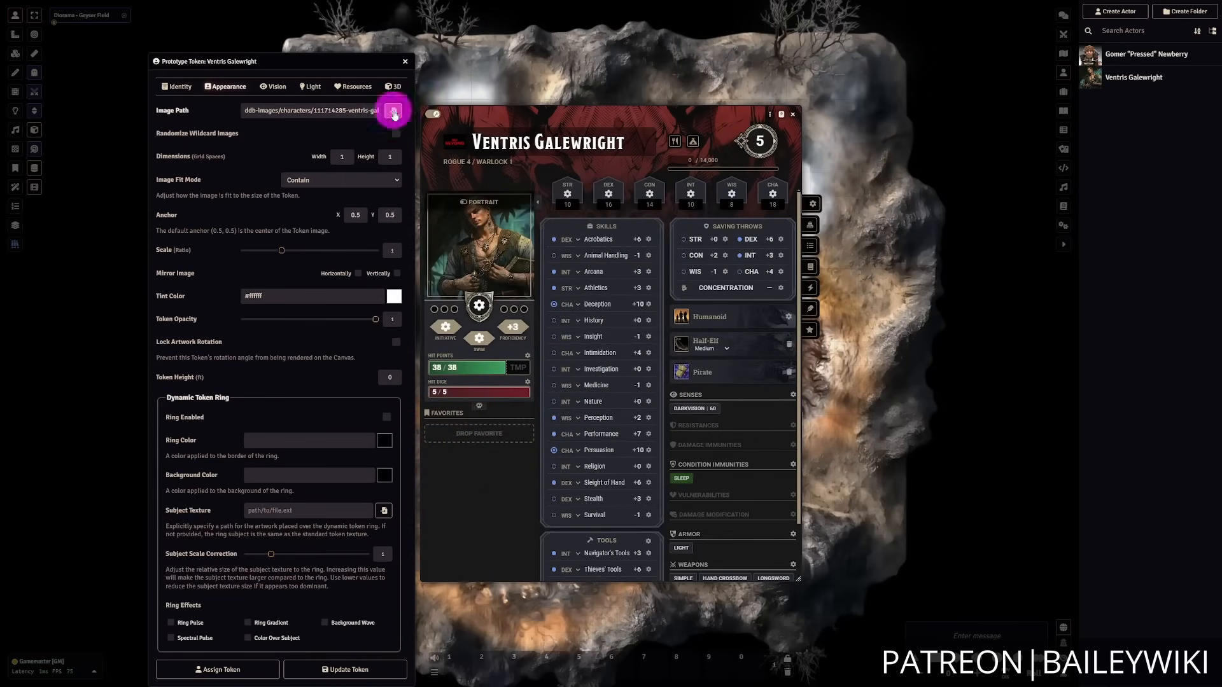
left_click(394, 111)
- Set Ventris's prototype token image to the ventris-galewright token file from assets/tokens/characters and update the token
left_click(494, 261)
left_click(493, 264)
left_click(526, 351)
left_click(514, 367)
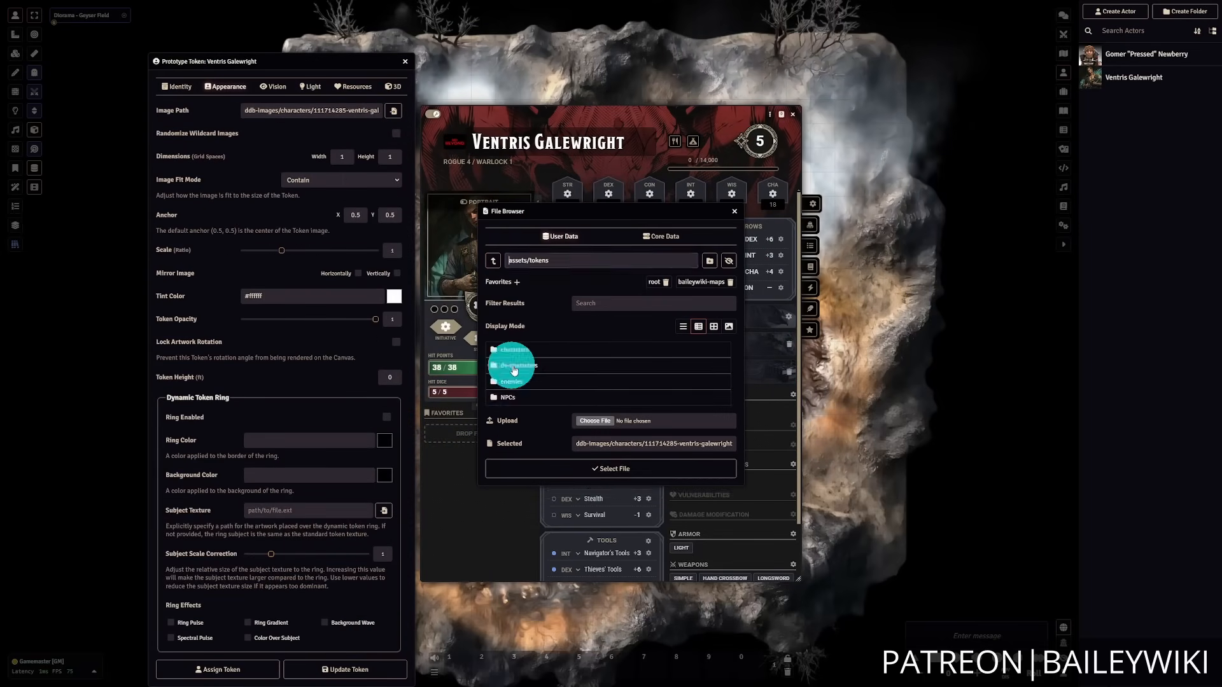
left_click(538, 351)
left_click(598, 576)
left_click(655, 653)
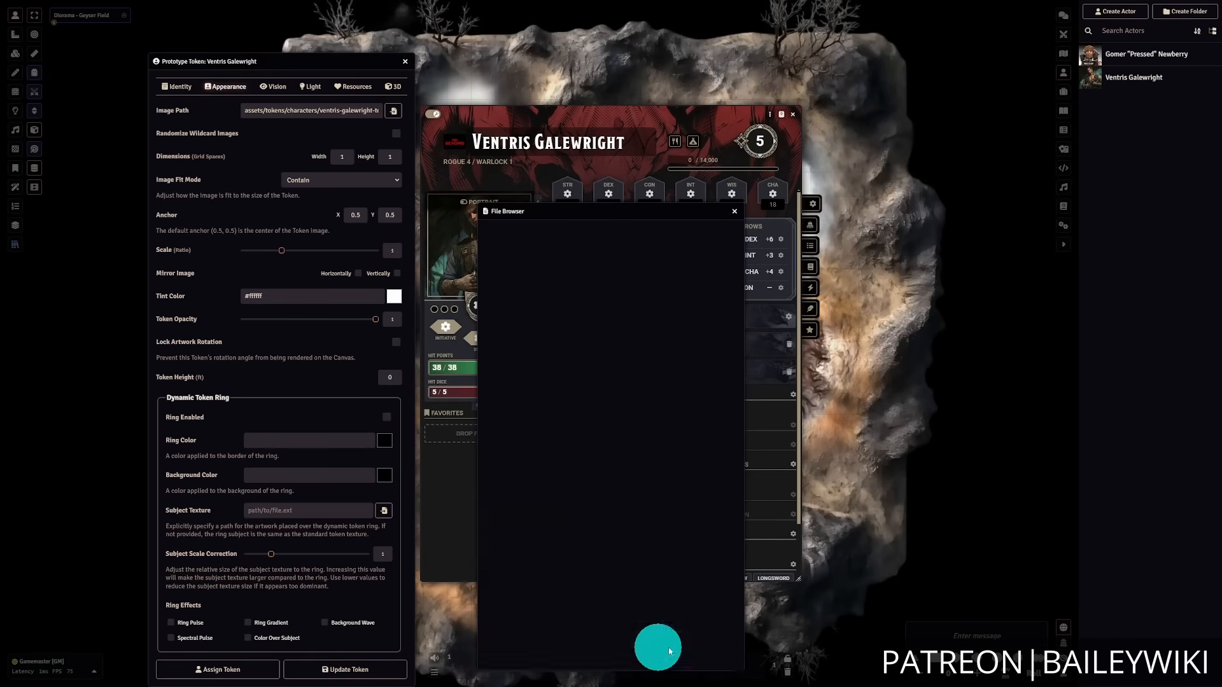
left_click(345, 670)
left_click(812, 139)
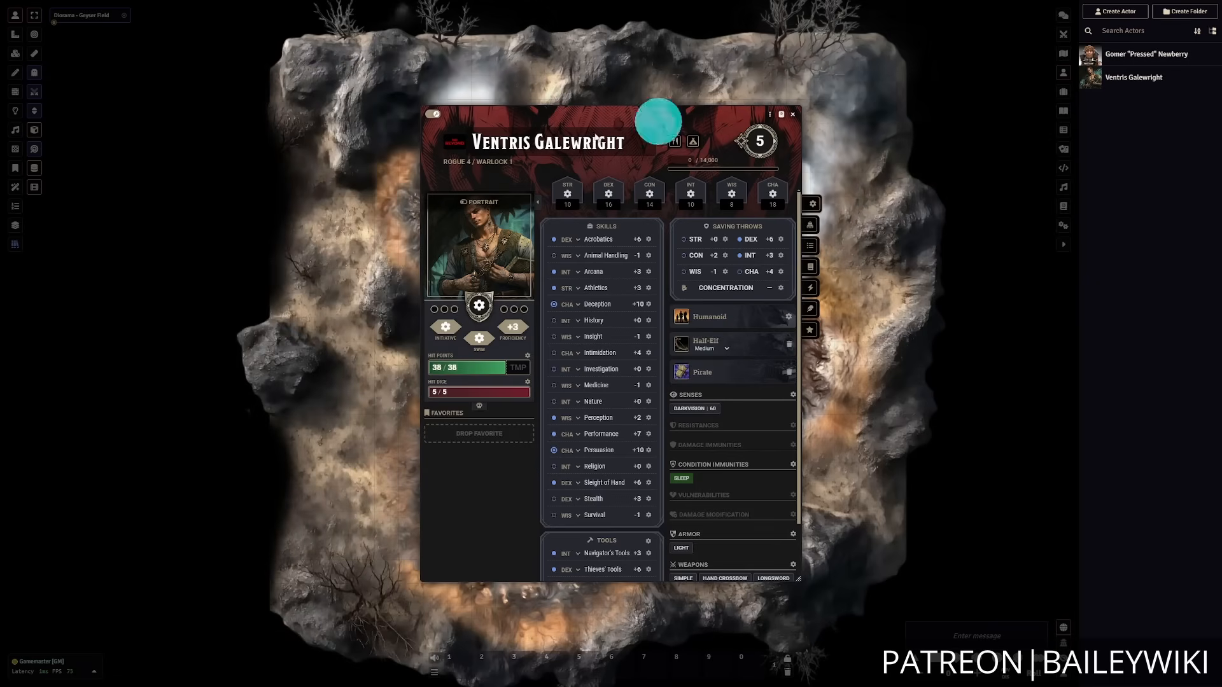
- Review the Rogue, Warlock and species features imported on Ventris's sheet
left_click(809, 246)
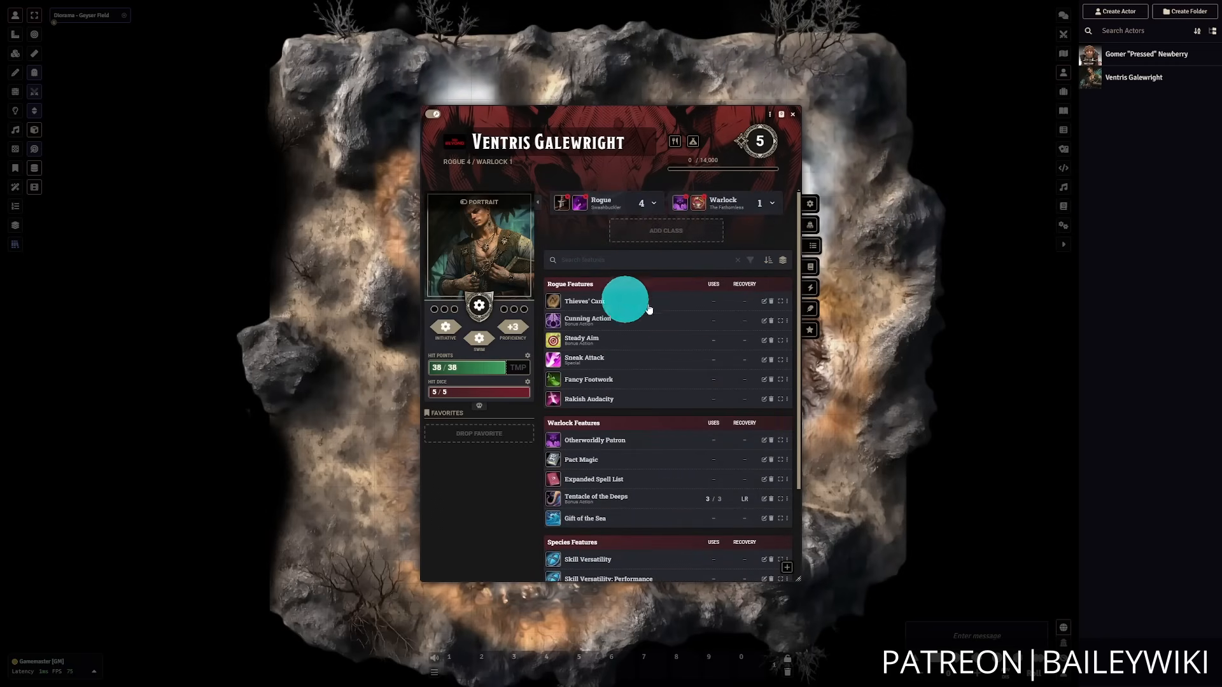
scroll(700, 477, "down", 2)
scroll(703, 476, "up", 2)
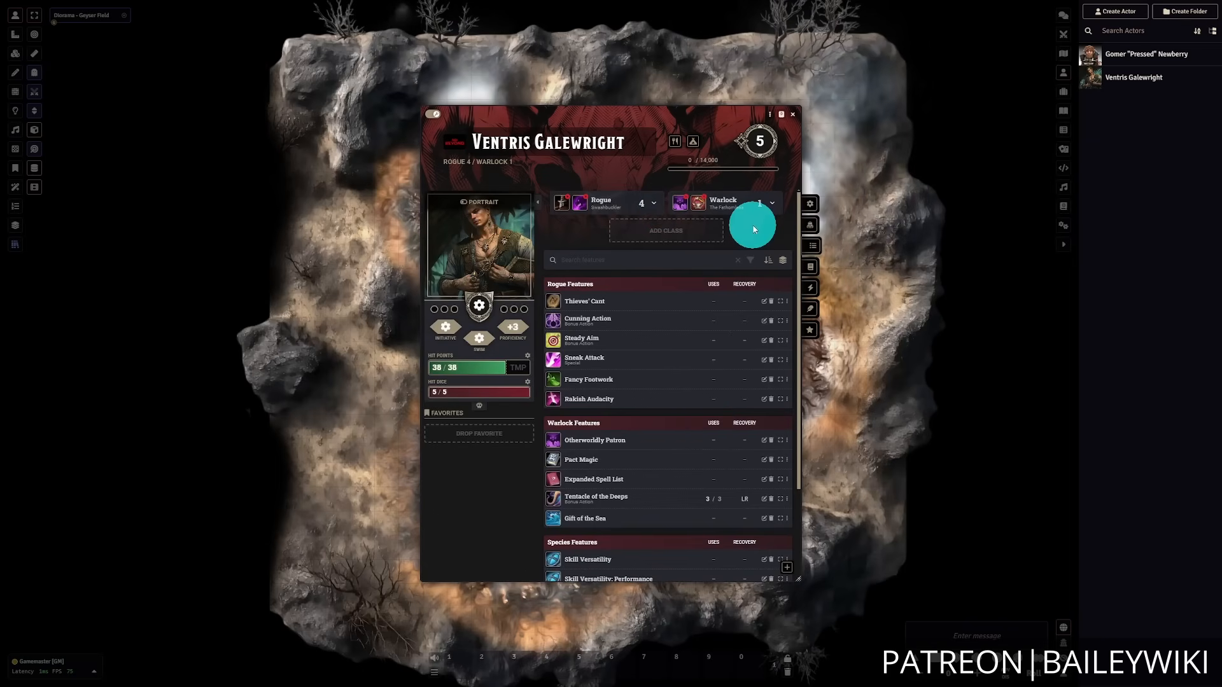
- Open the DDB Classes compendium and expand its Artificer, Rogue and Warlock folders
left_click(1070, 213)
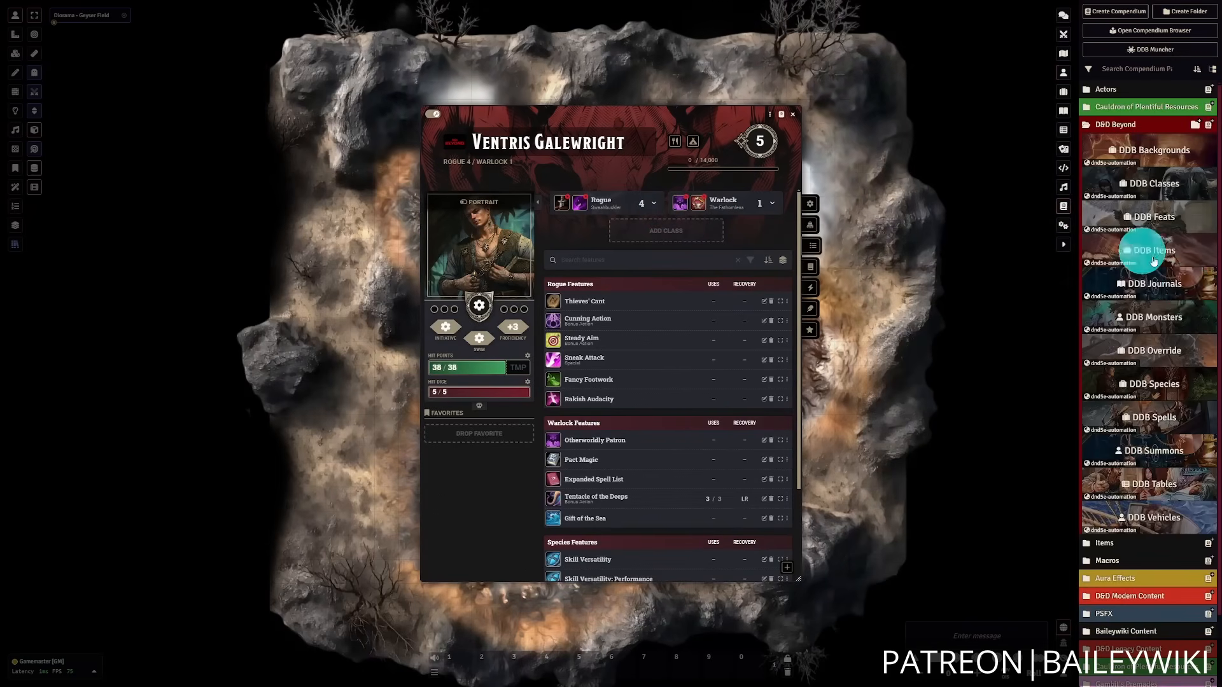
left_click(1168, 186)
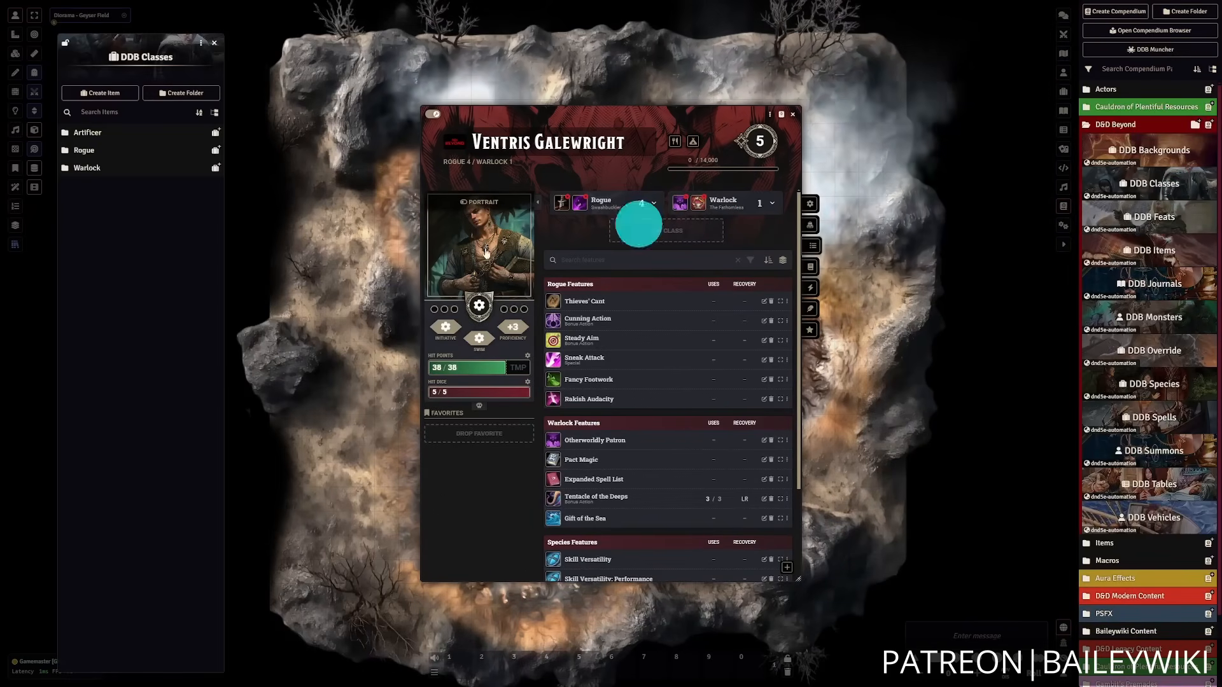
left_click(90, 133)
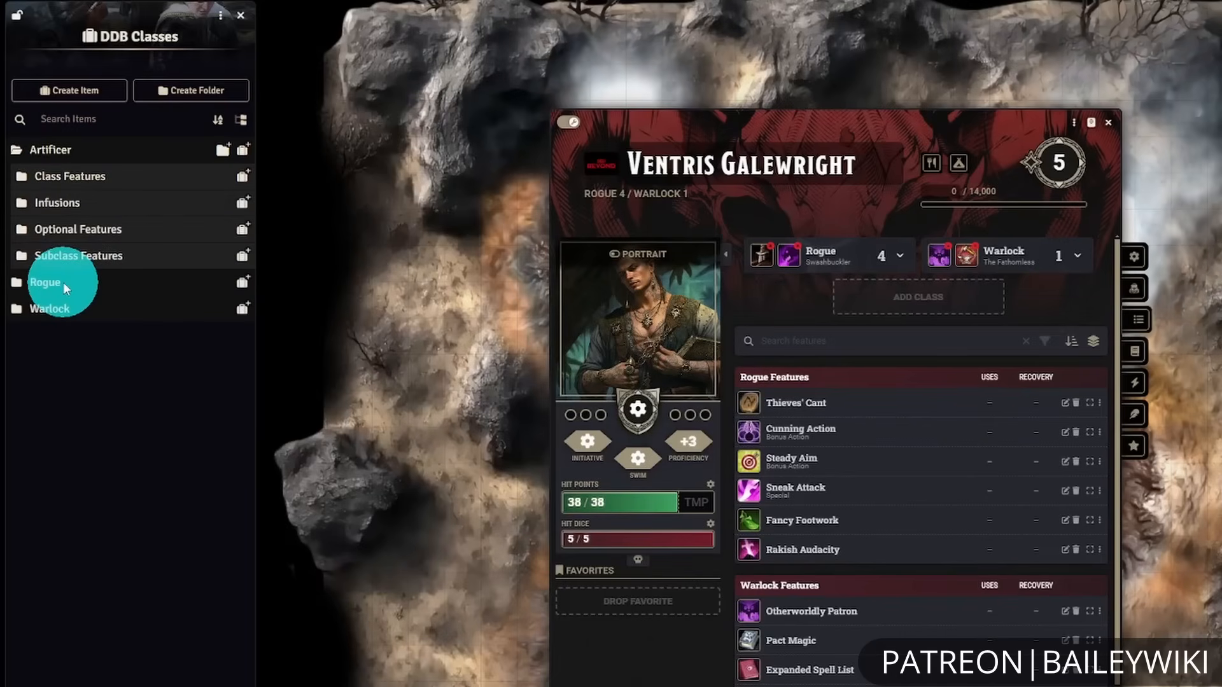
left_click(63, 282)
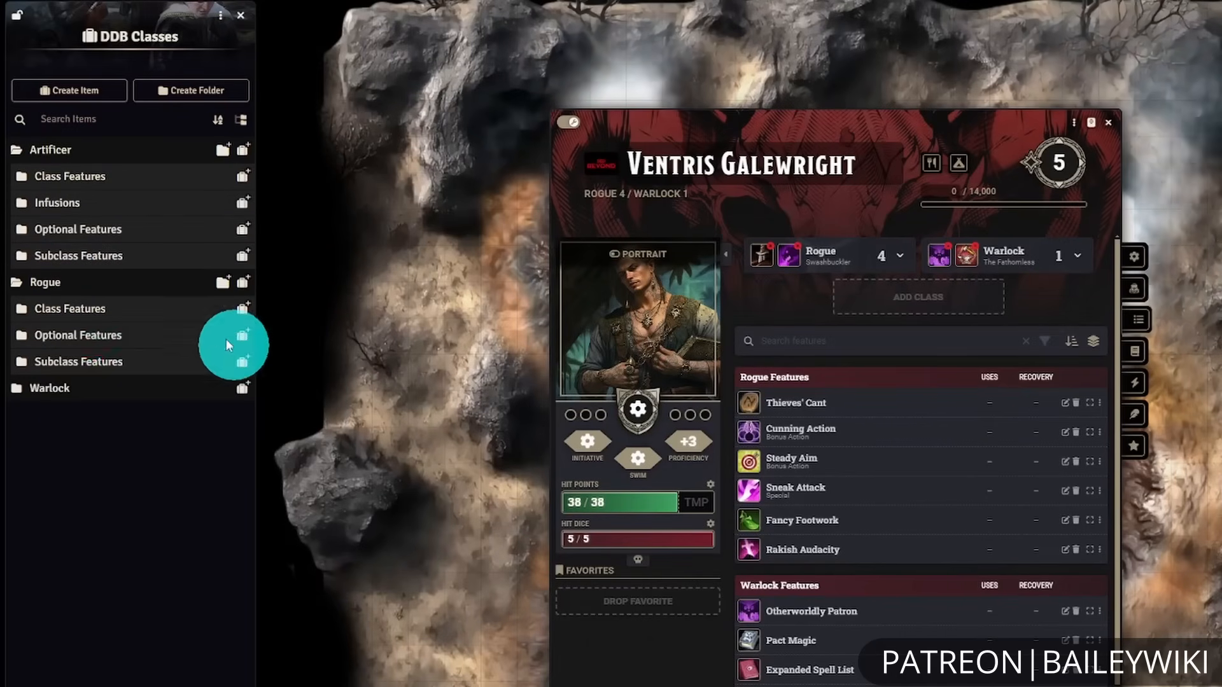
left_click(70, 390)
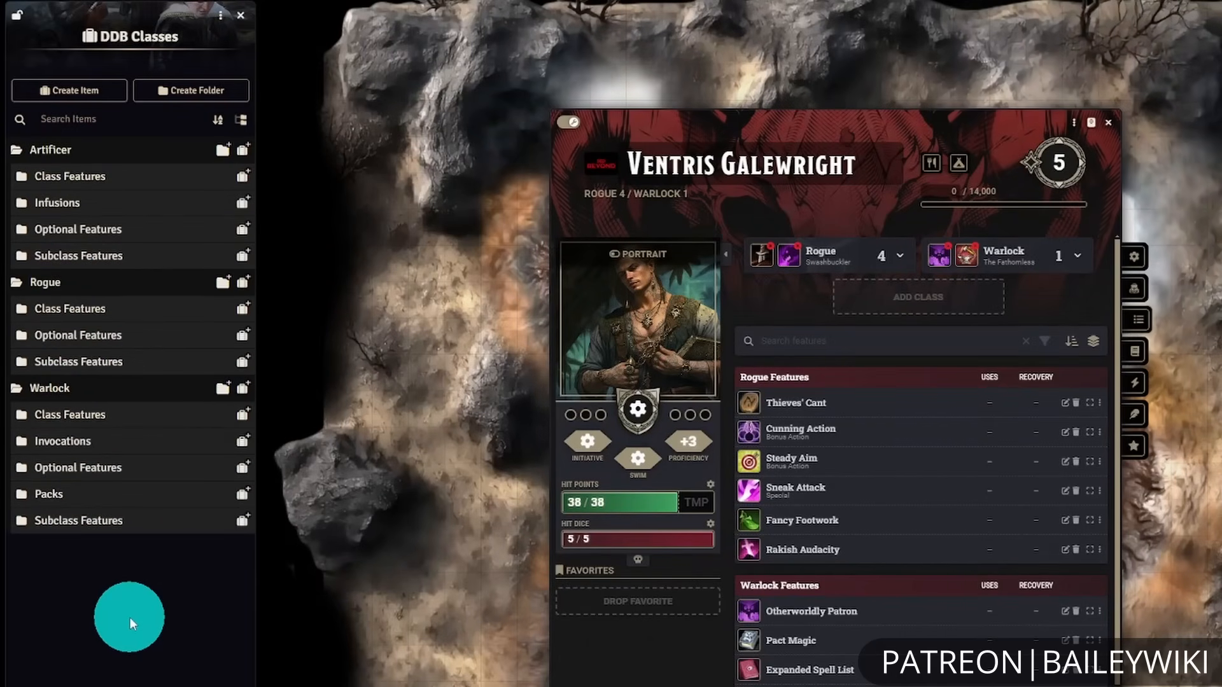
- Expand the Warlock subfolders for class features, invocations, optional features, packs and subclass features to examine their contents
left_click(136, 420)
left_click(95, 514)
left_click(153, 539)
left_click(121, 564)
left_click(95, 588)
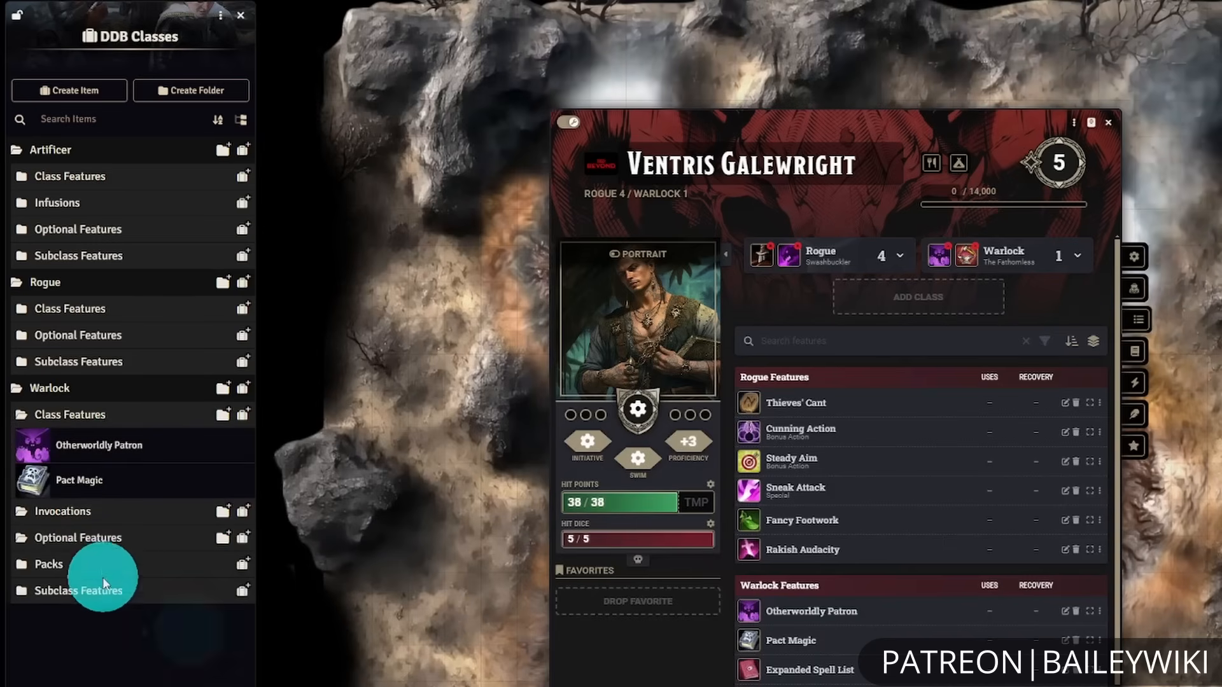
- Expand the Rogue's optional and subclass features, including Swashbuckler, to examine the imported entries
left_click(111, 359)
left_click(115, 335)
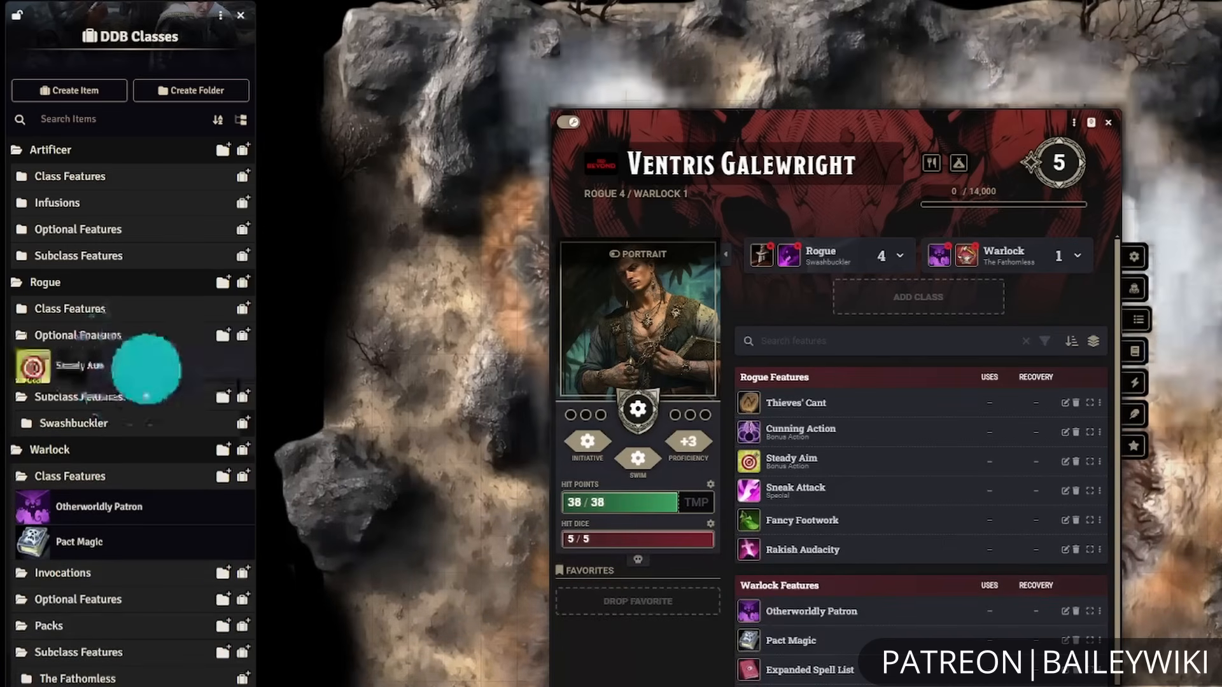
left_click(147, 422)
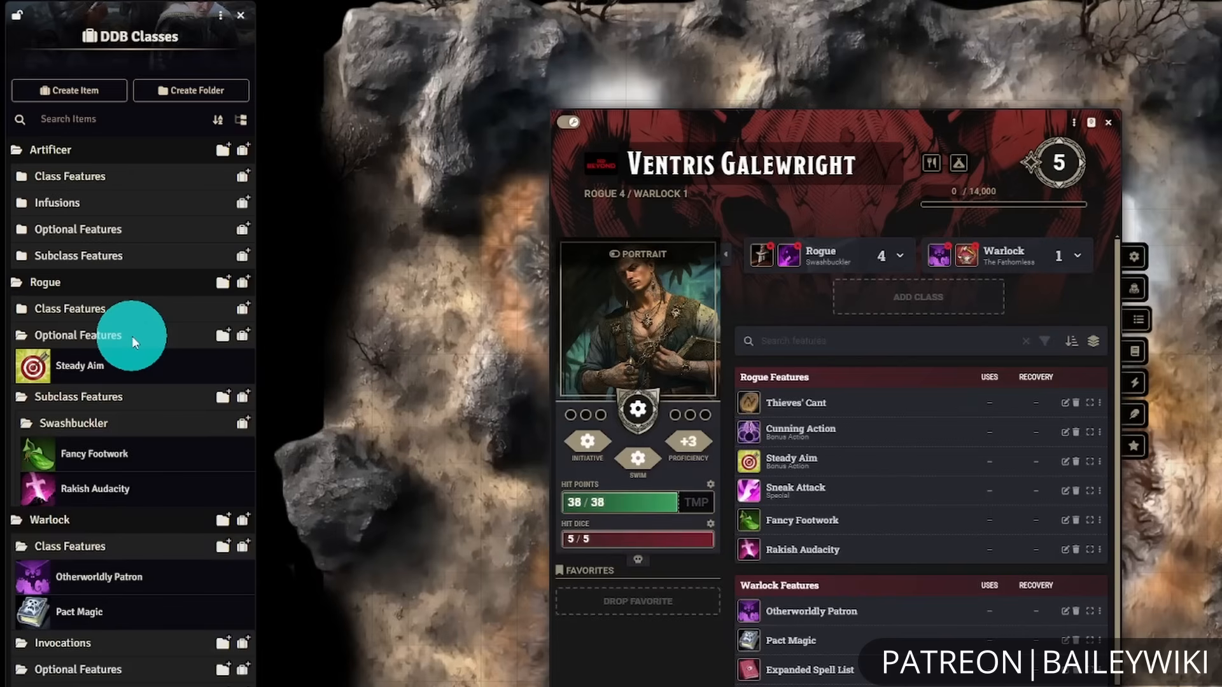
- Collapse the Warlock, Rogue and Artificer folders in the DDB Classes compendium
left_click(118, 548)
left_click(55, 655)
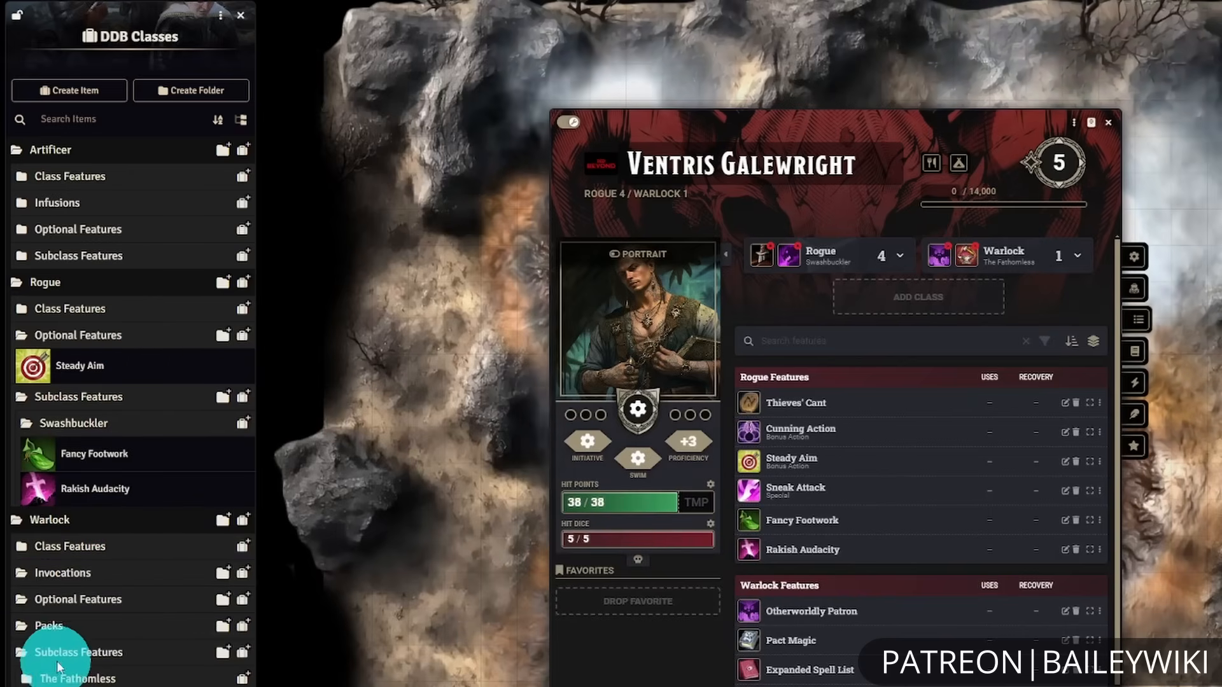
left_click(64, 581)
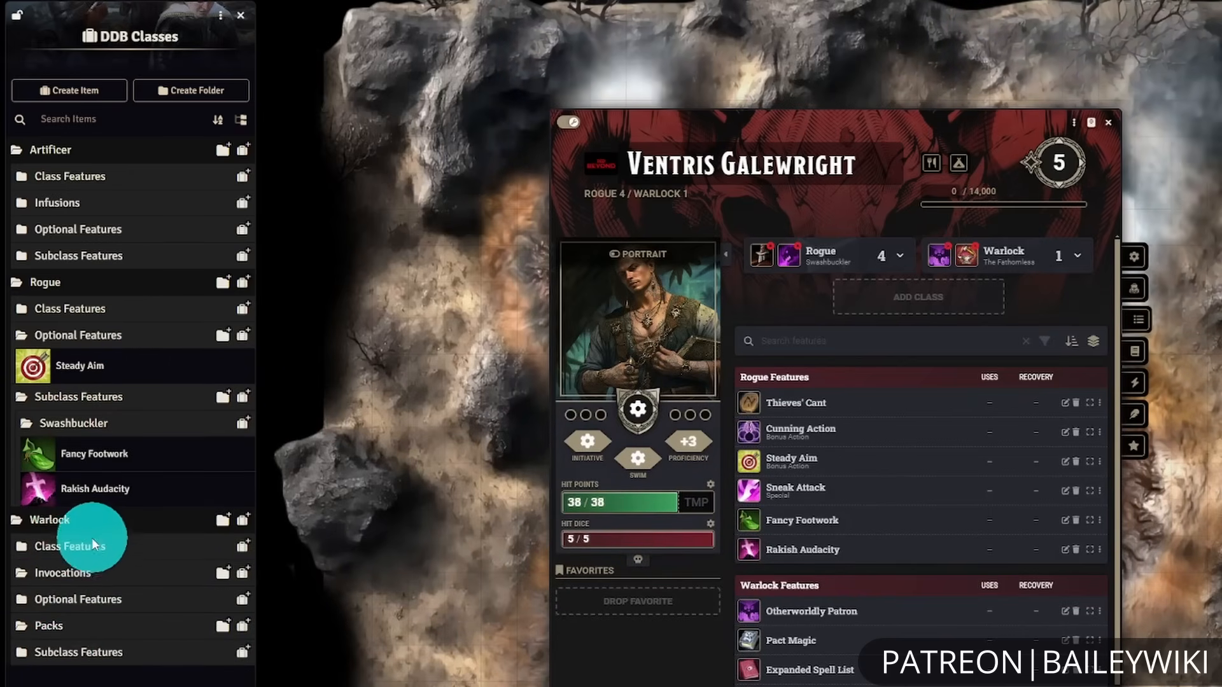
left_click(94, 520)
left_click(103, 395)
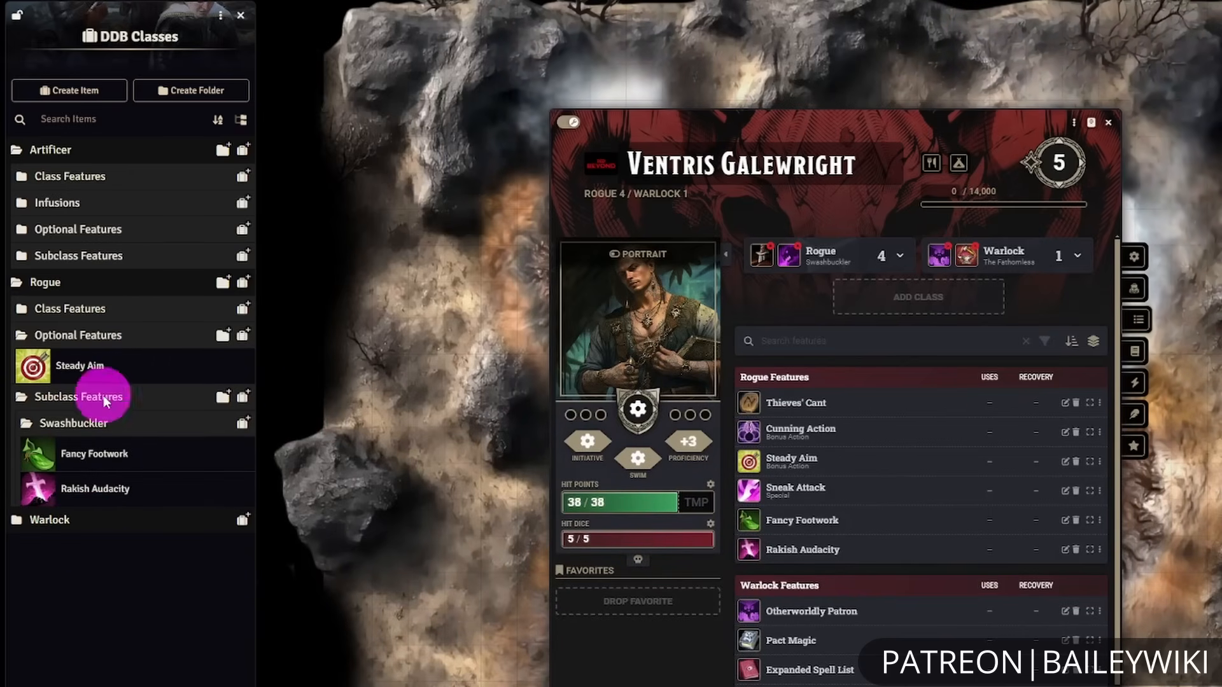
left_click(77, 281)
left_click(86, 151)
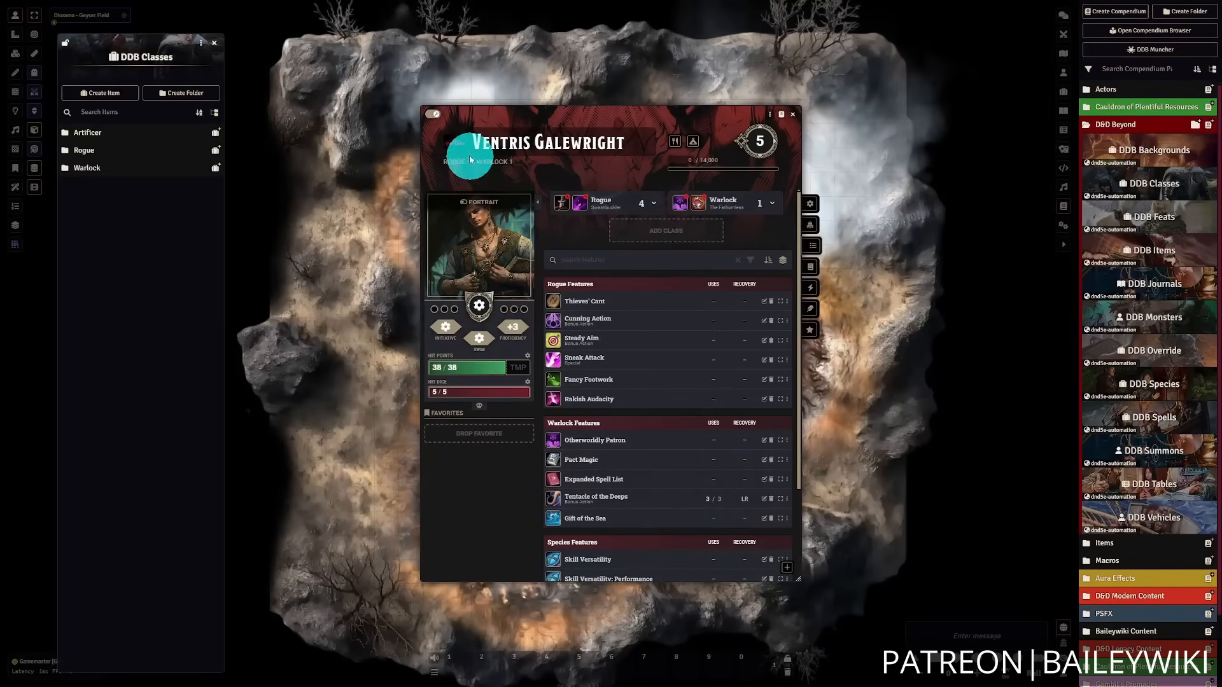
- Review Ventris's character import options, including the experimental import of features to compendiums, and close the manager and DDB Classes compendium
left_click(455, 142)
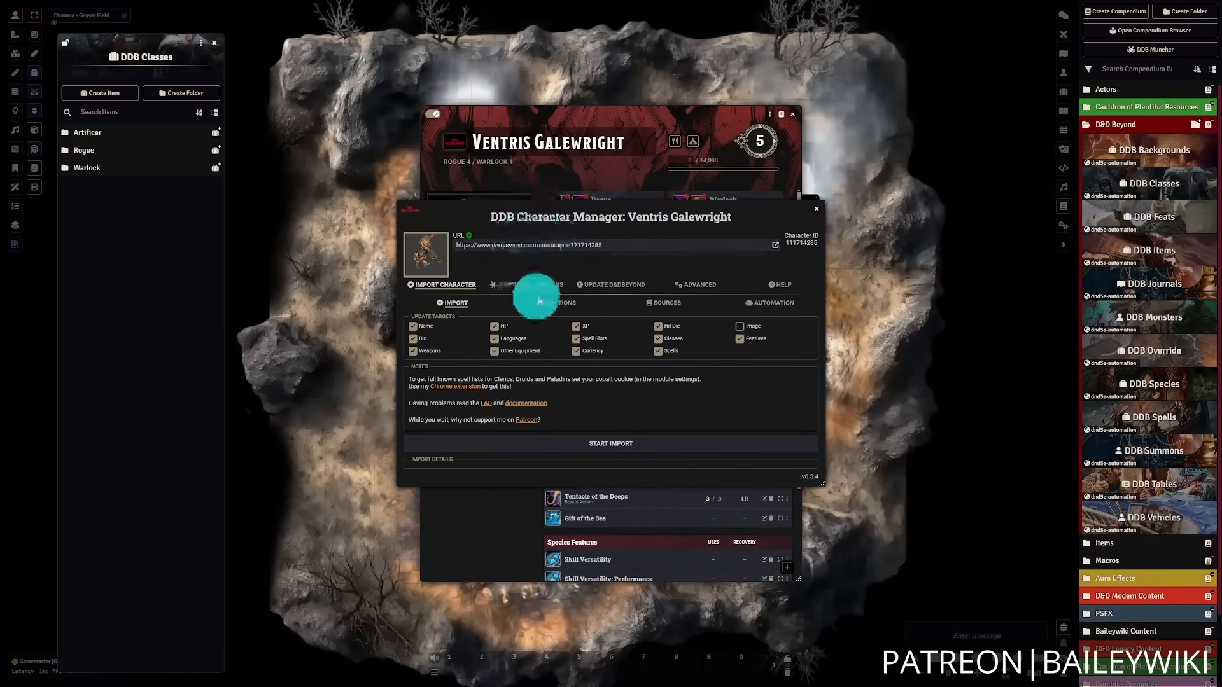
left_click(563, 303)
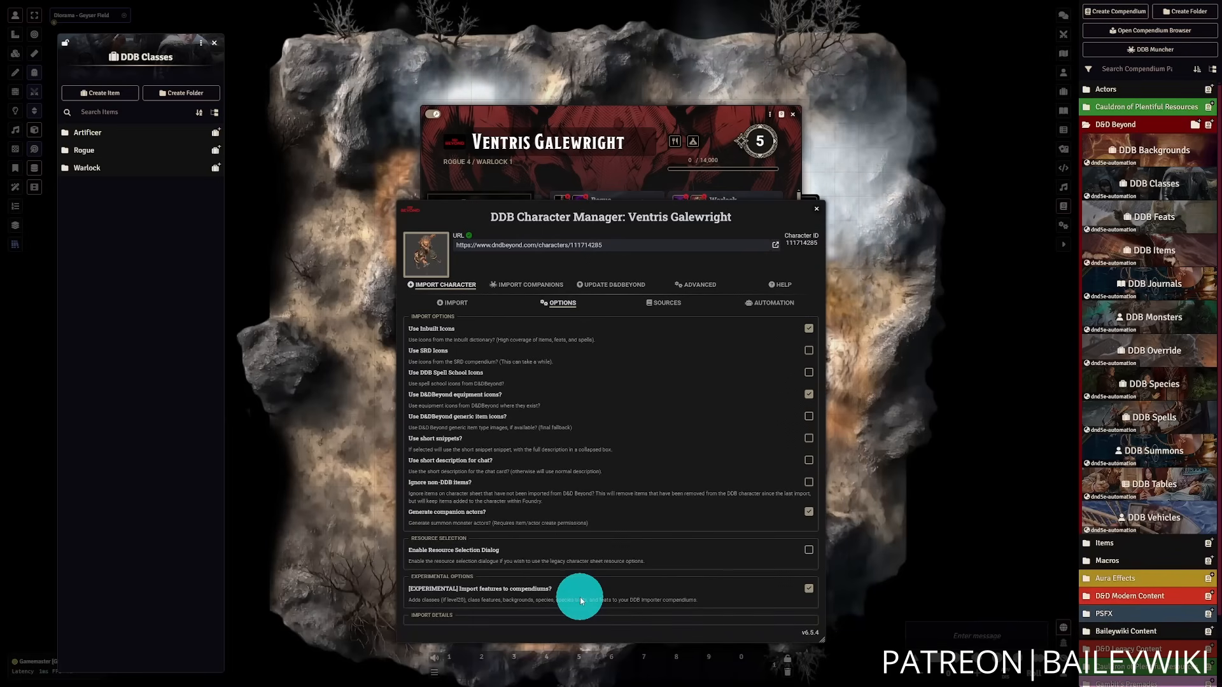
left_click(816, 209)
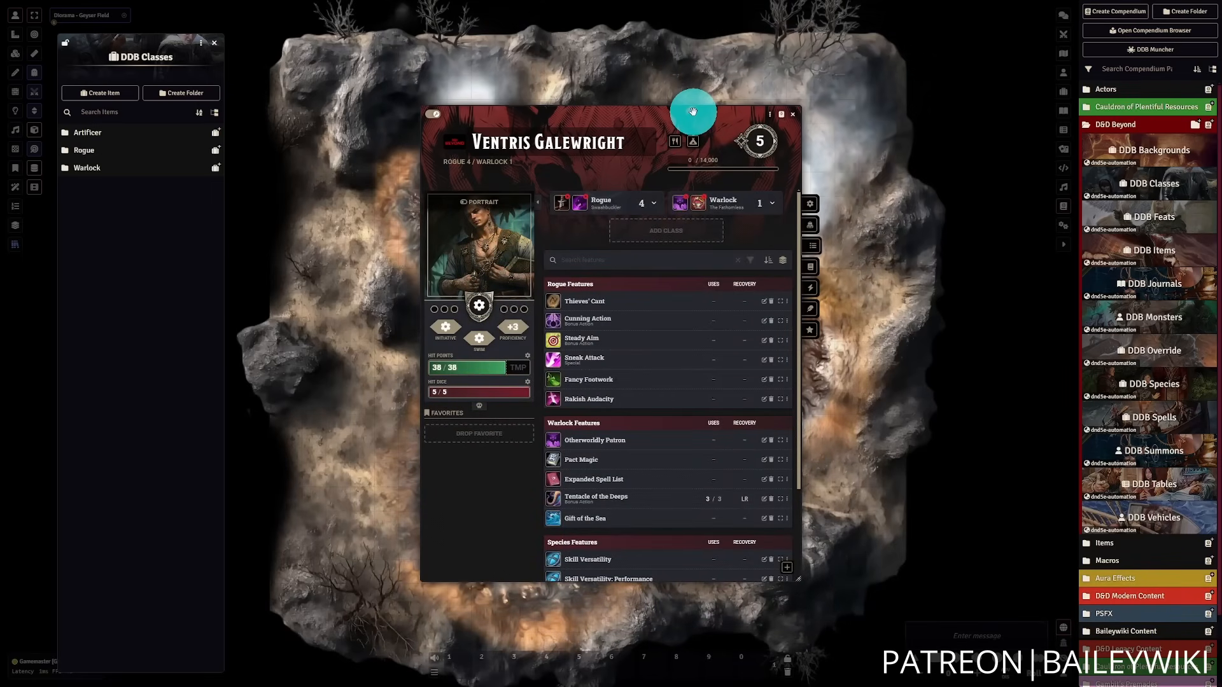
left_click(215, 45)
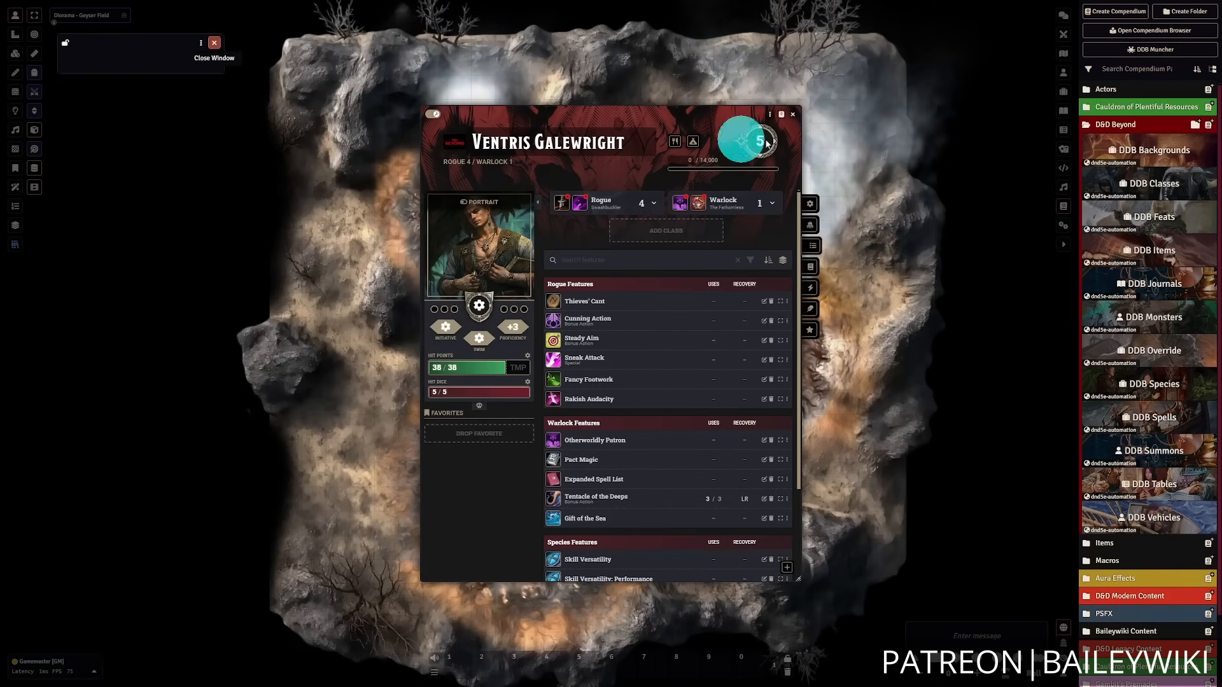
- Create a Player Character actor named a;sdf
left_click(1061, 73)
left_click(1114, 13)
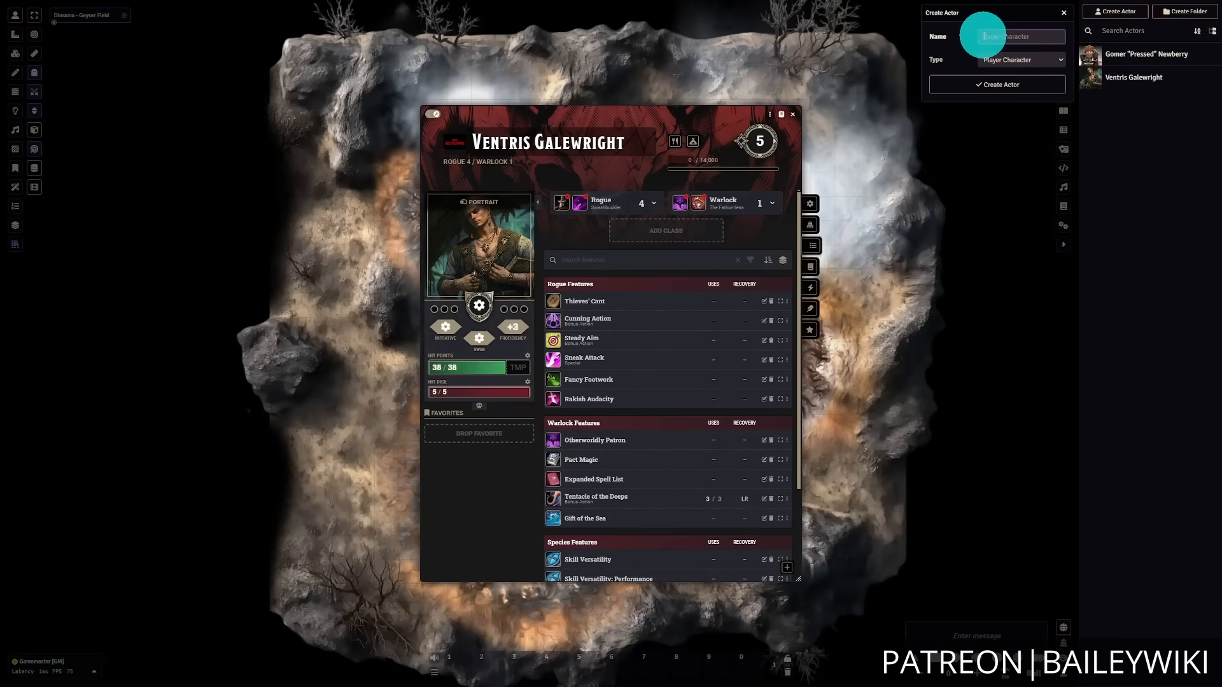
left_click(996, 85)
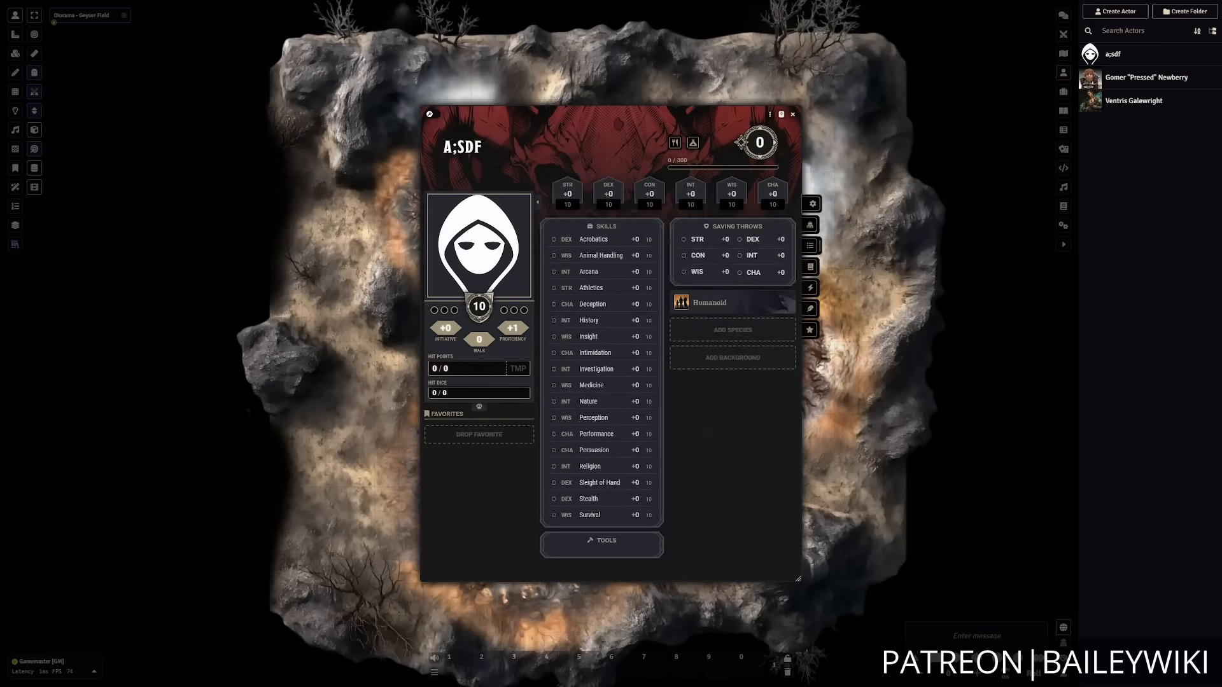
left_click(430, 113)
left_click(455, 145)
left_click(581, 246)
type("https://www.dndbeyond.com/characters/151450911")
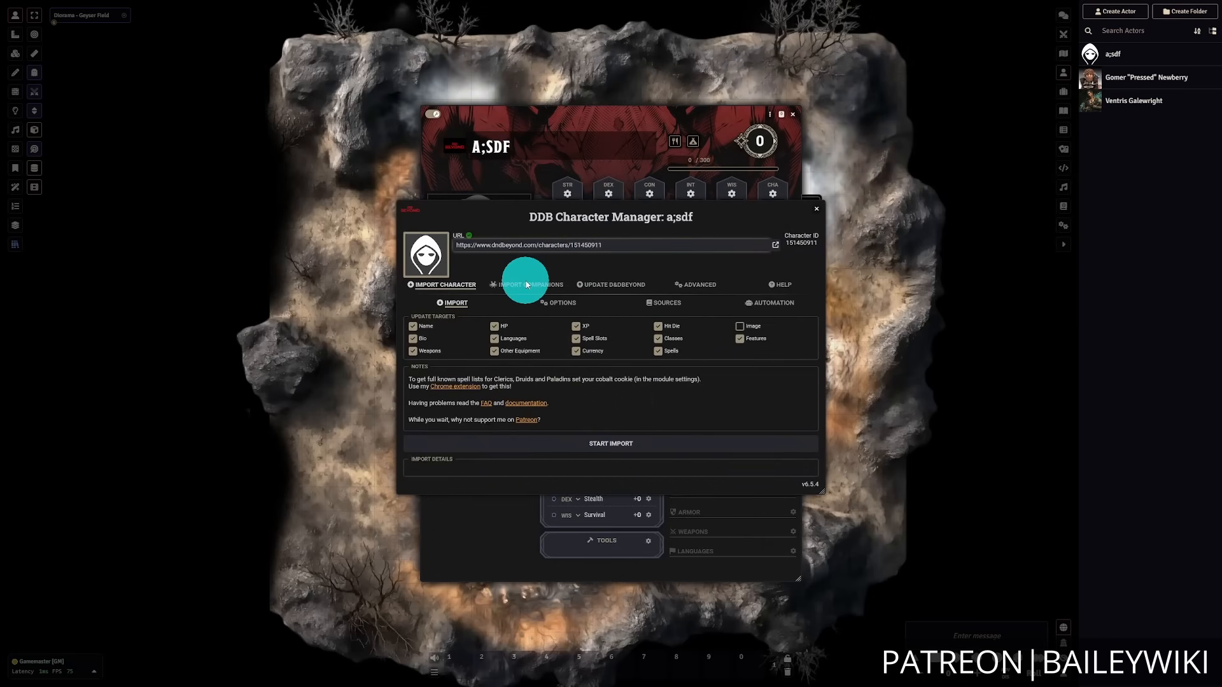
- Check the import options and automation settings for a;sdf, and import the linked D&D Beyond character
left_click(563, 304)
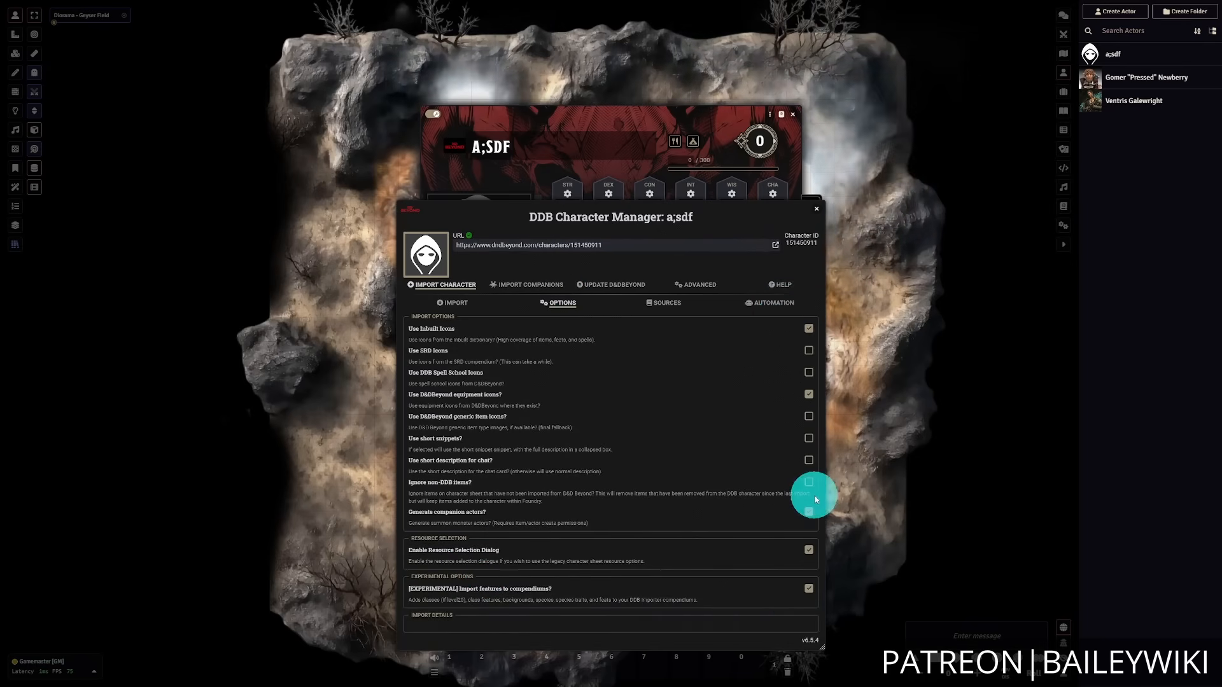
left_click(763, 303)
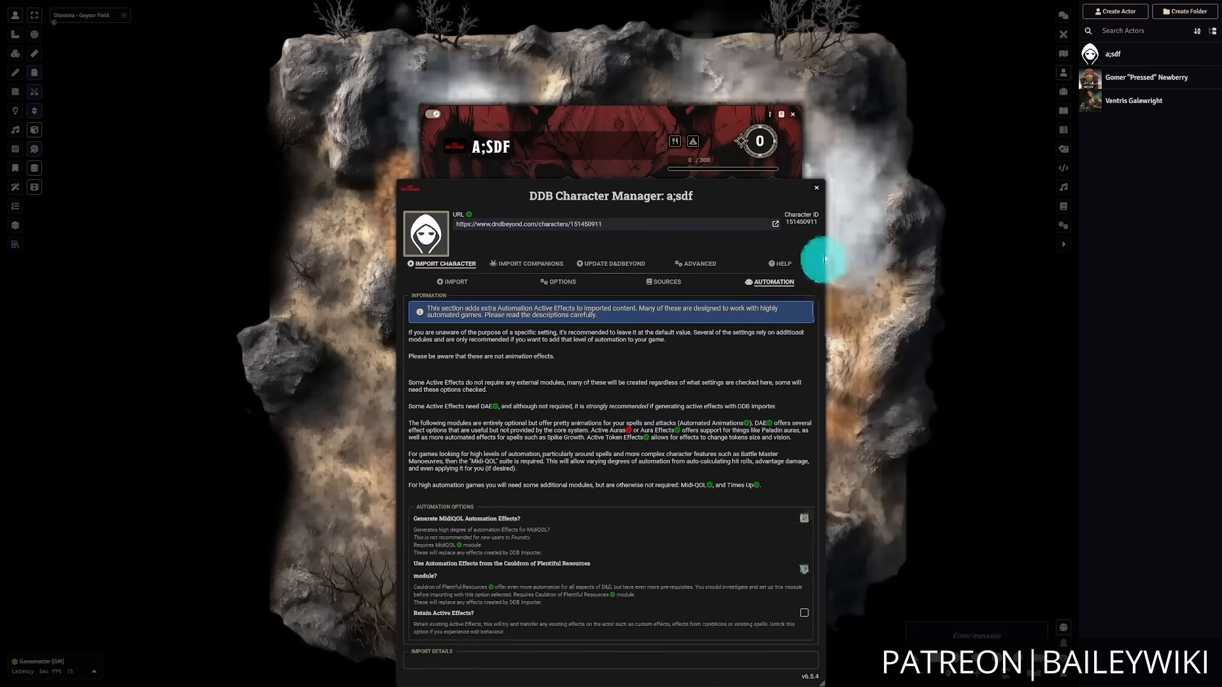
left_click(451, 282)
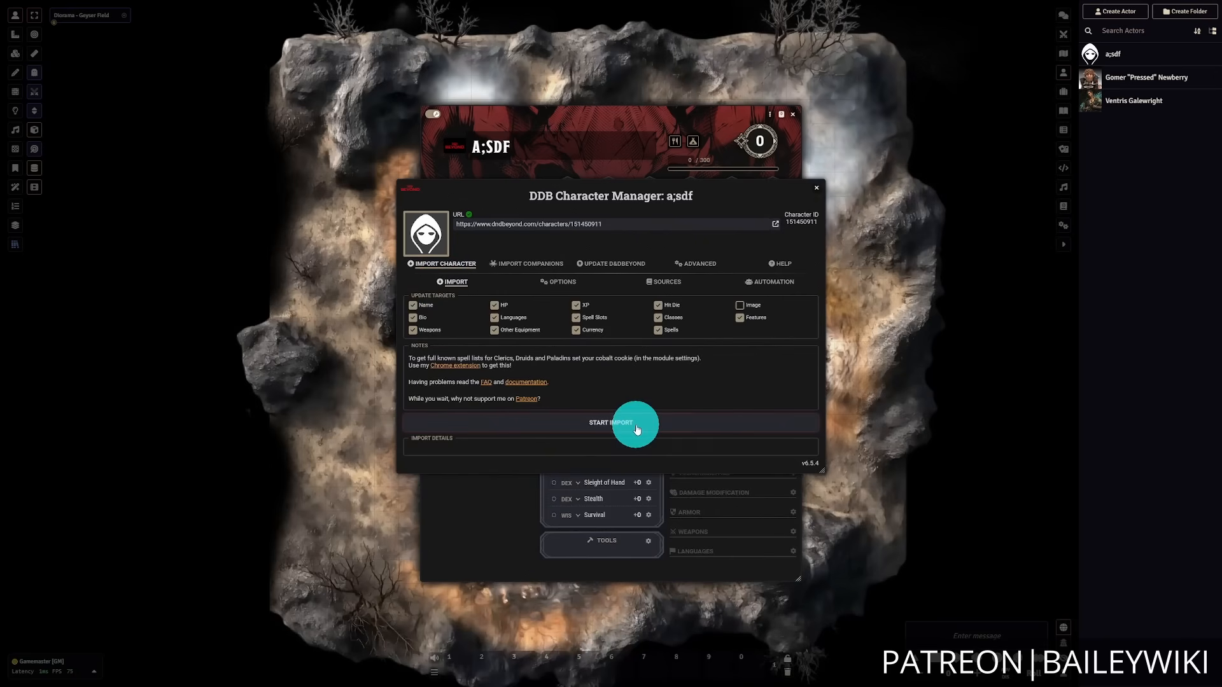
left_click(637, 428)
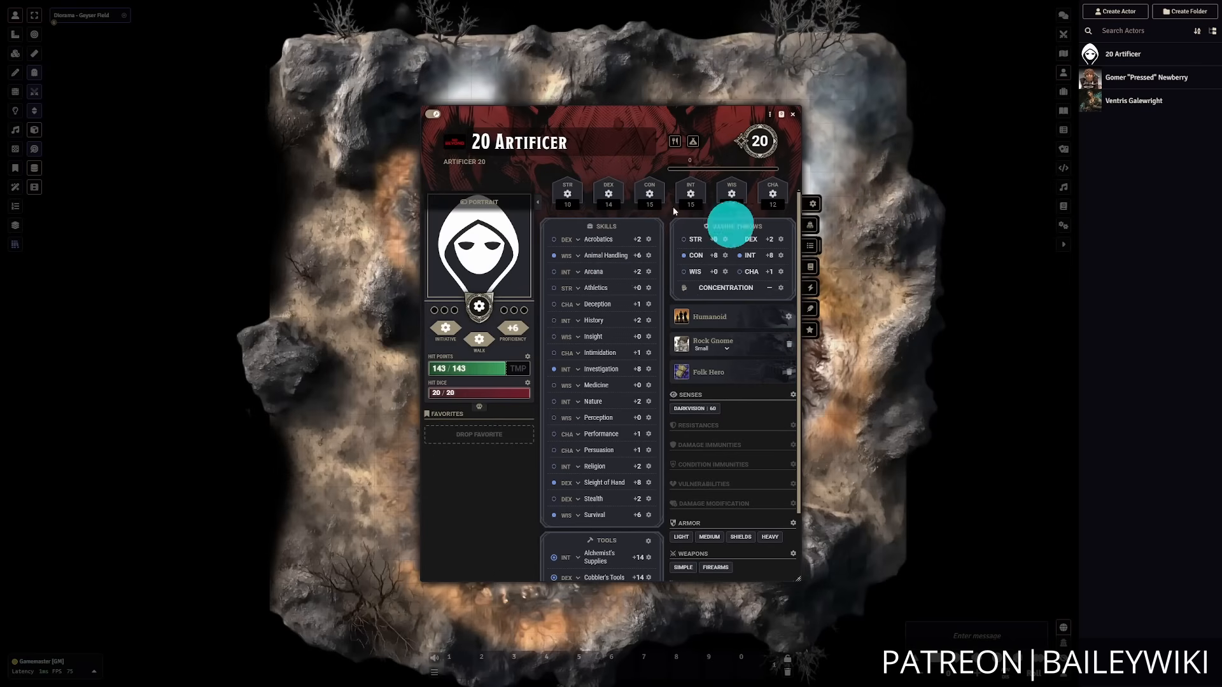
- Open the Artificer class from the DDB Classes compendium and examine its advancement by level
left_click(1063, 206)
left_click(1164, 188)
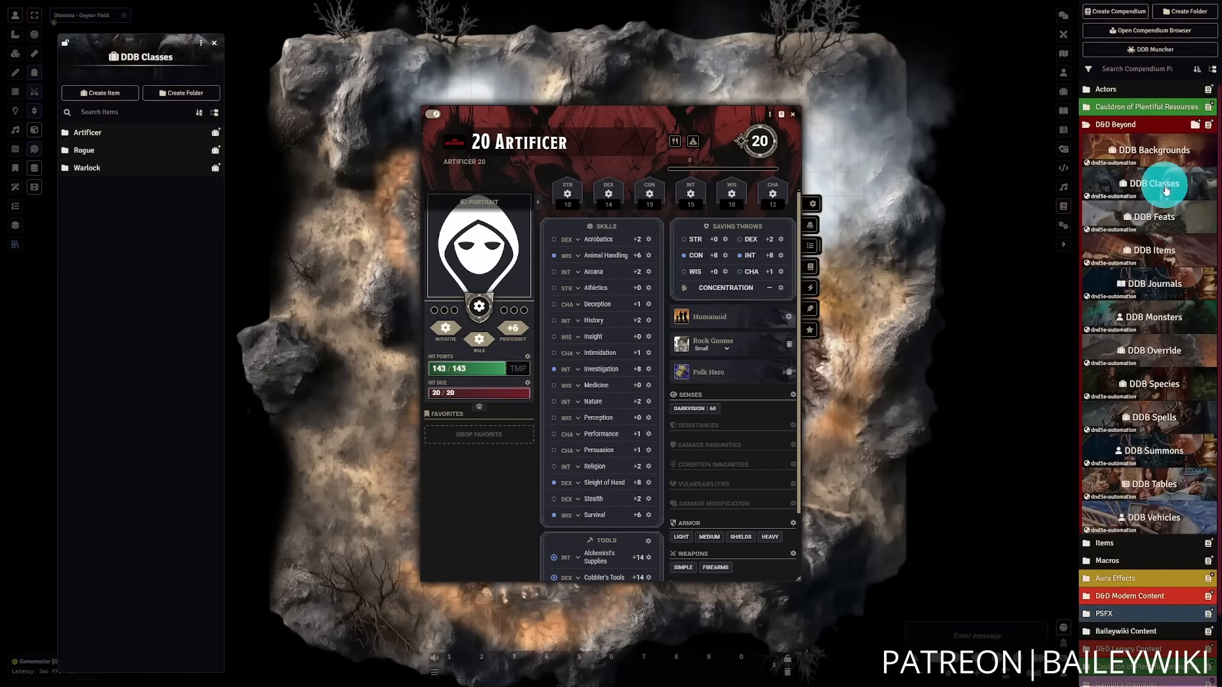
left_click(90, 147)
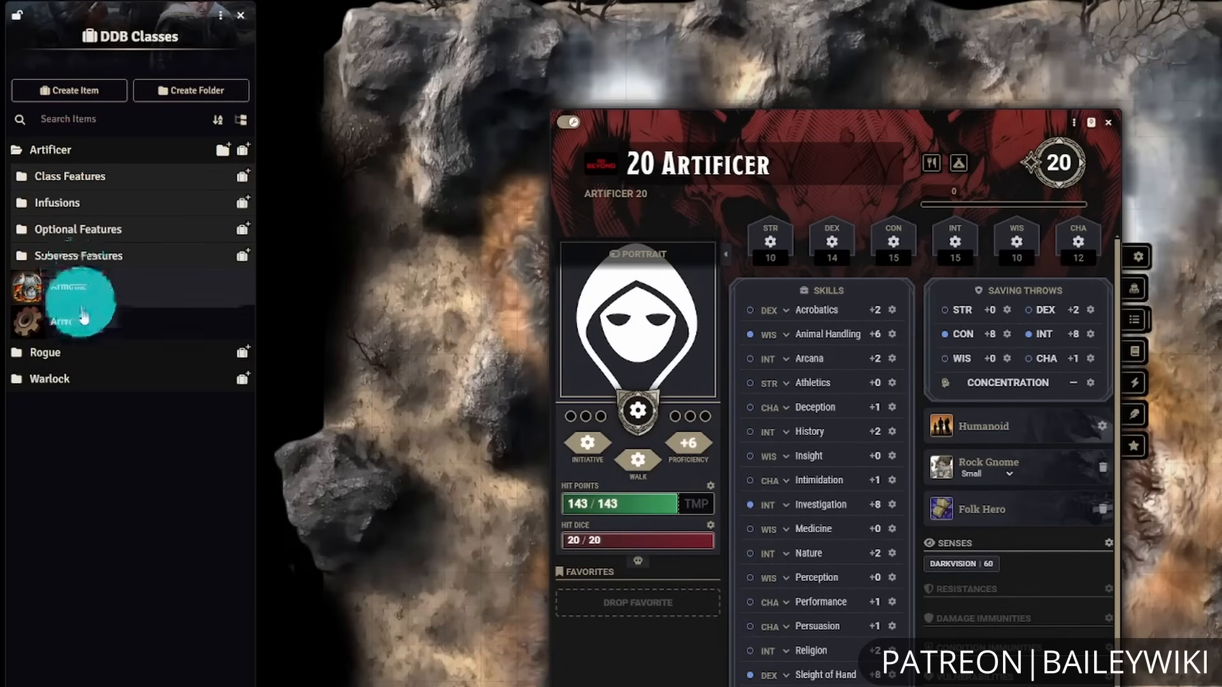
double_click(81, 322)
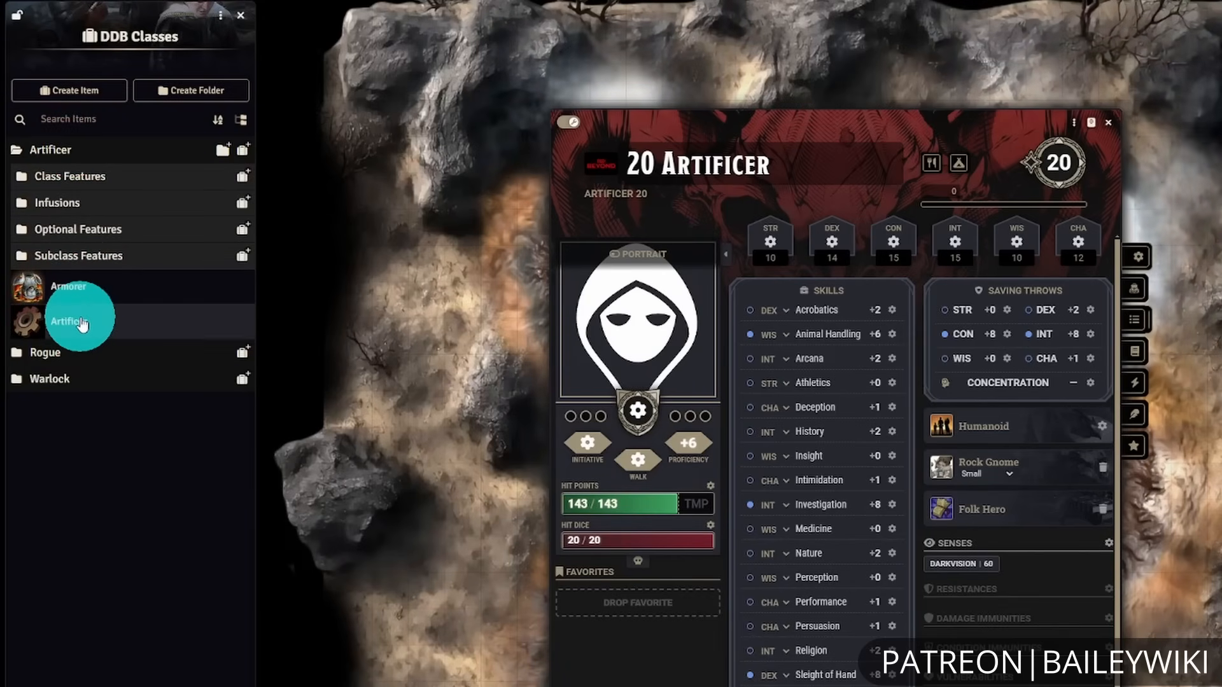
left_click(977, 201)
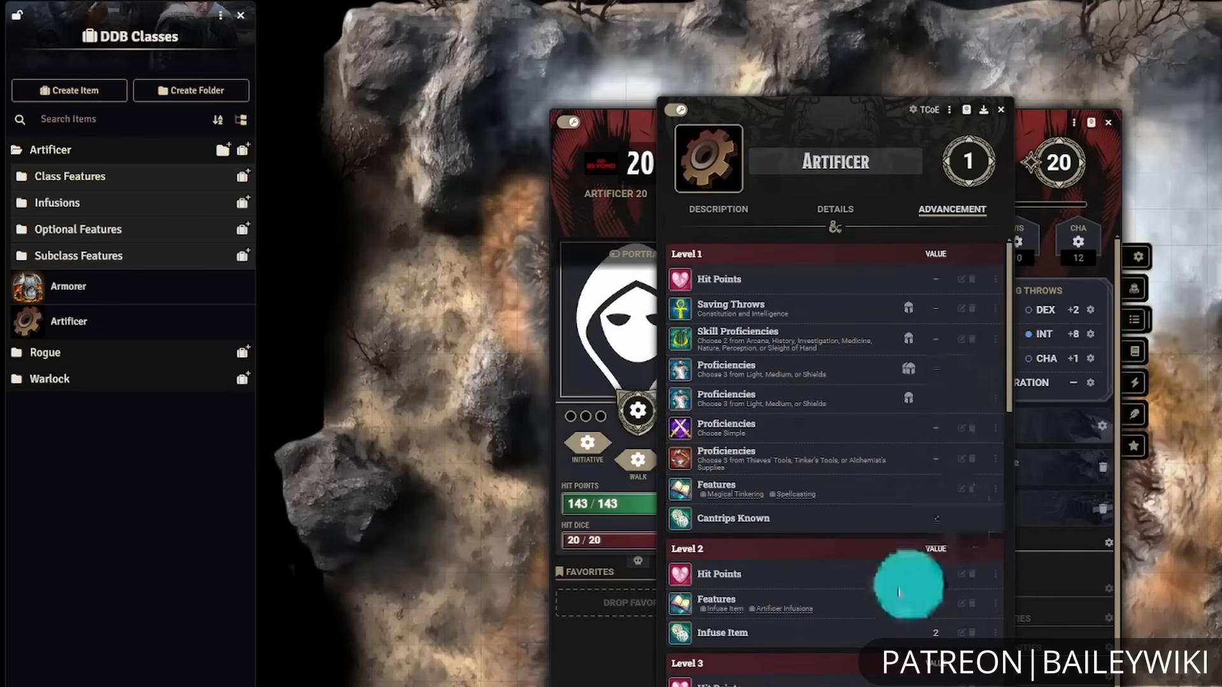
scroll(879, 585, "down", 5)
scroll(878, 595, "up", 5)
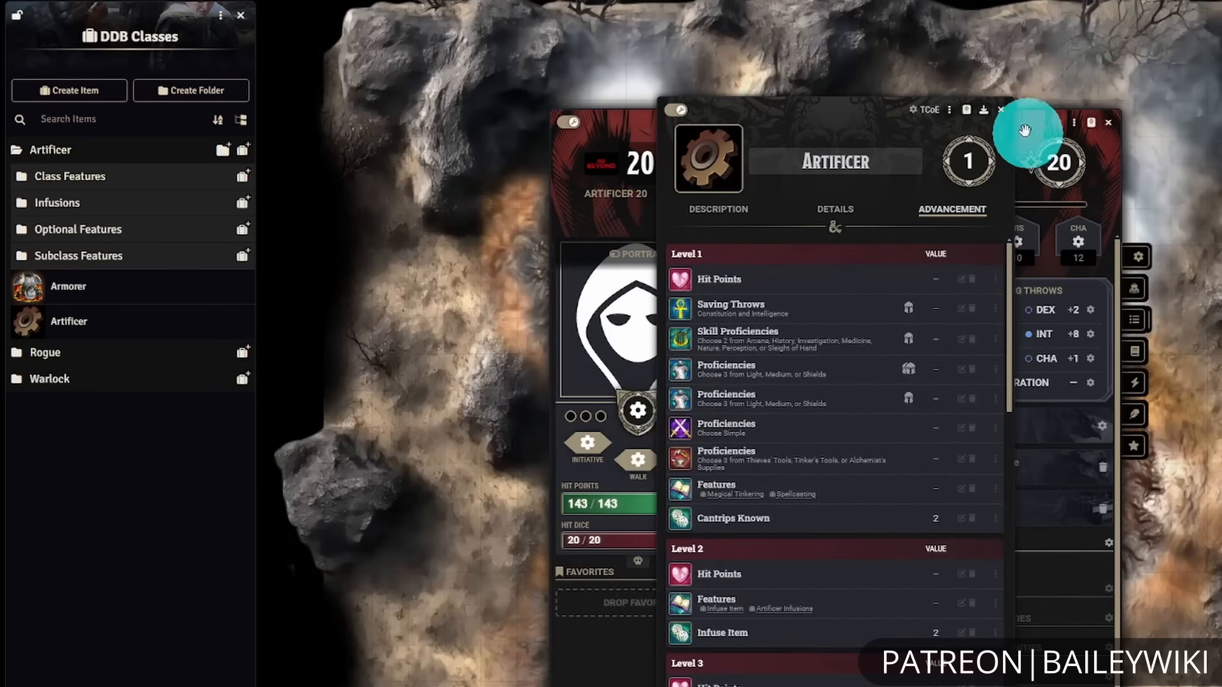
left_click(1001, 111)
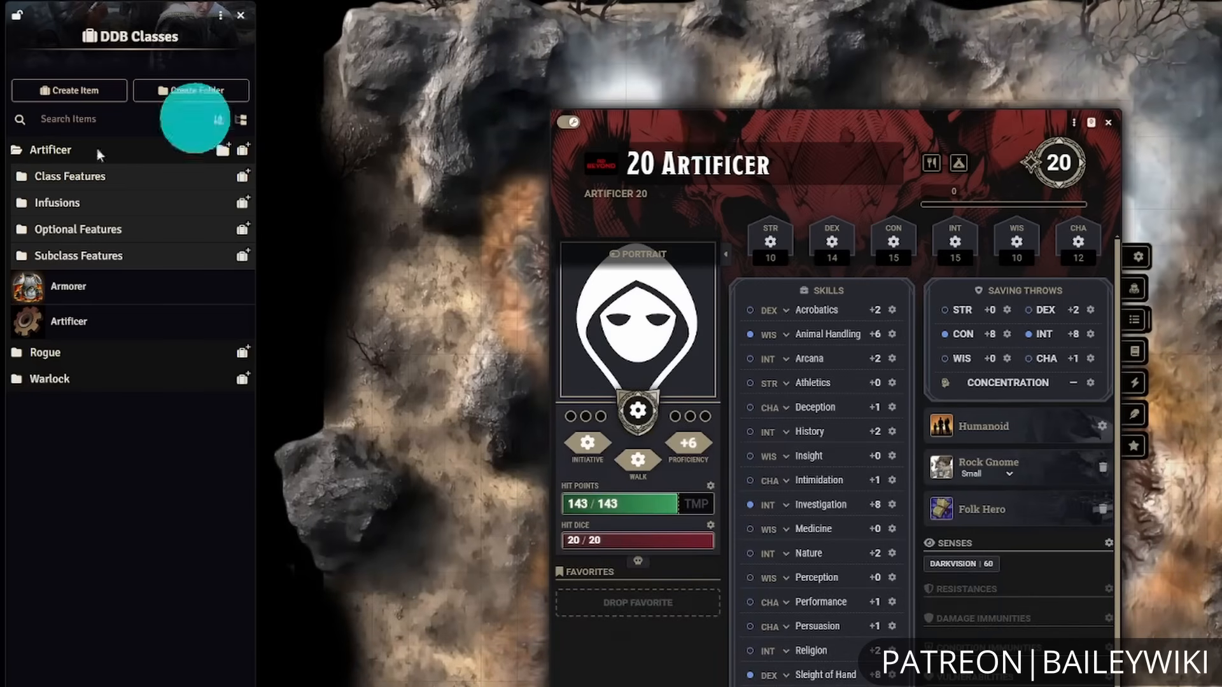
- Expand the Rogue and Warlock folders to compare them with Artificer's class entries, and collapse the class folders again
left_click(71, 360)
left_click(82, 458)
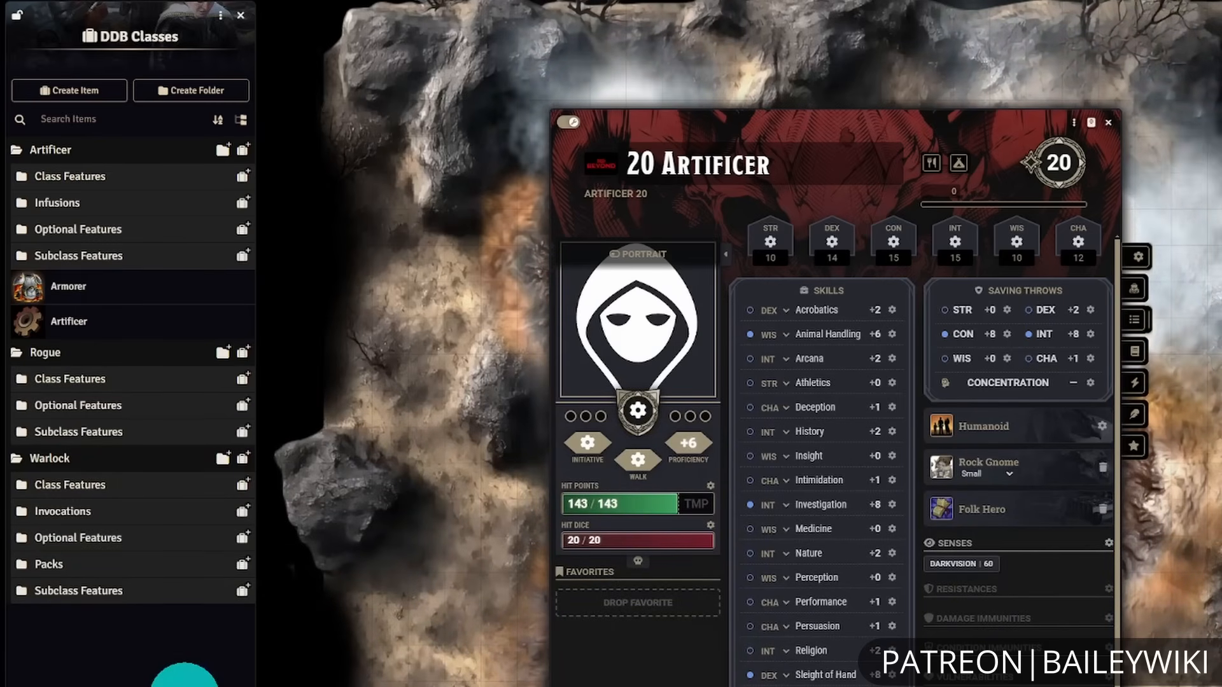
left_click(103, 150)
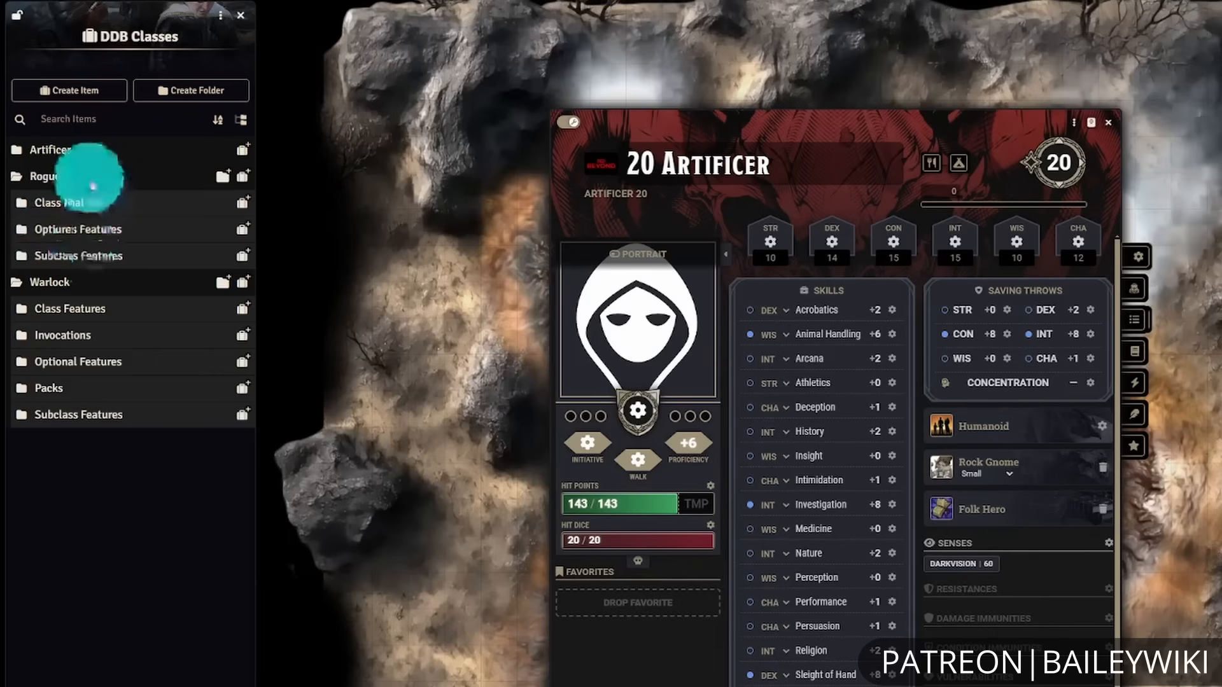
left_click(82, 176)
left_click(77, 204)
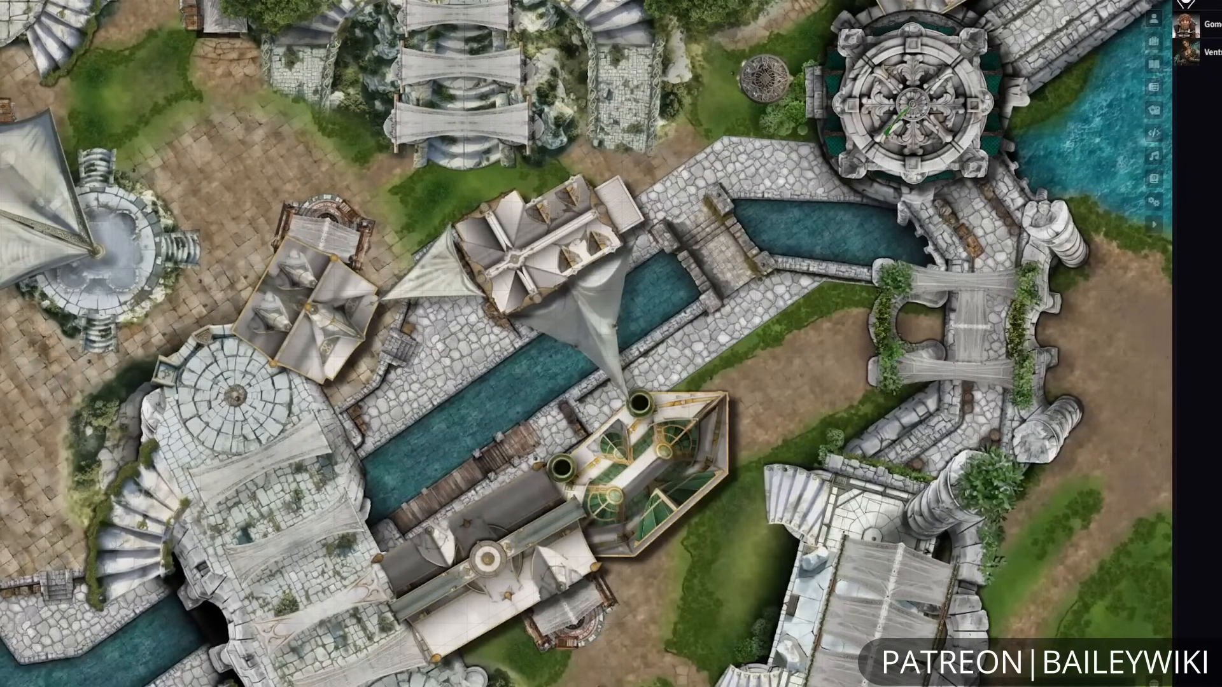
- Create a Player Character actor named Gomer 2 and switch its sheet to edit mode
left_click(1206, 1)
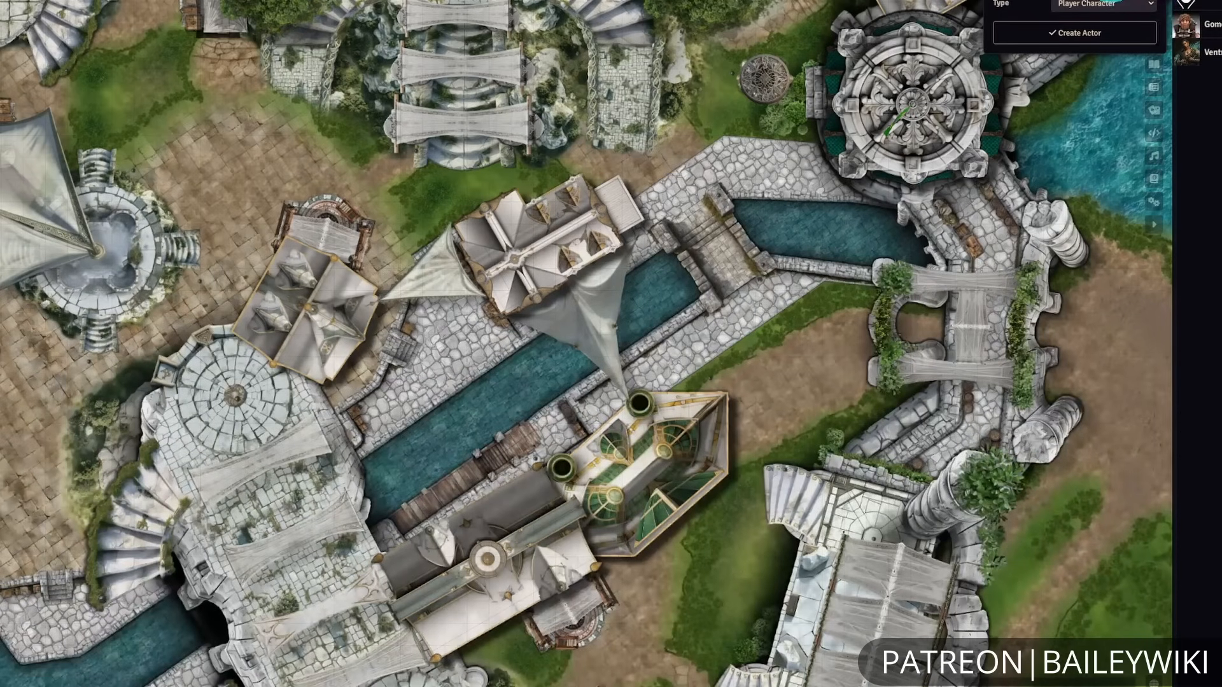
left_click(1091, 33)
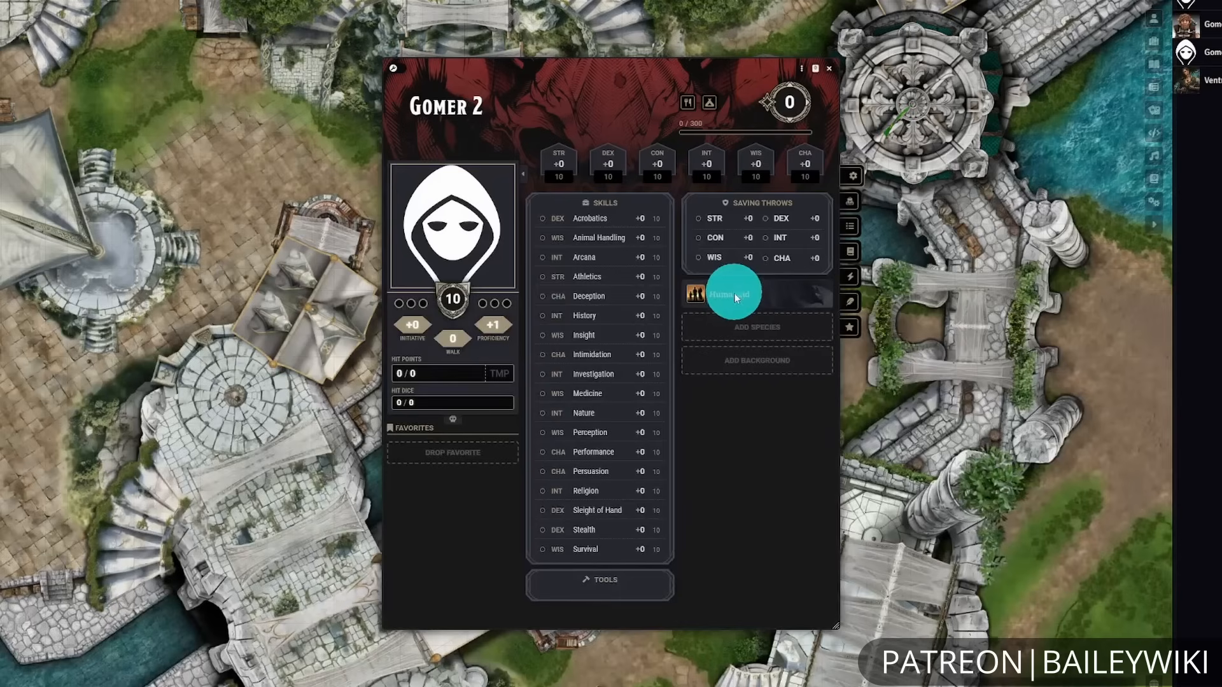
mouse_move(734, 293)
left_click(396, 62)
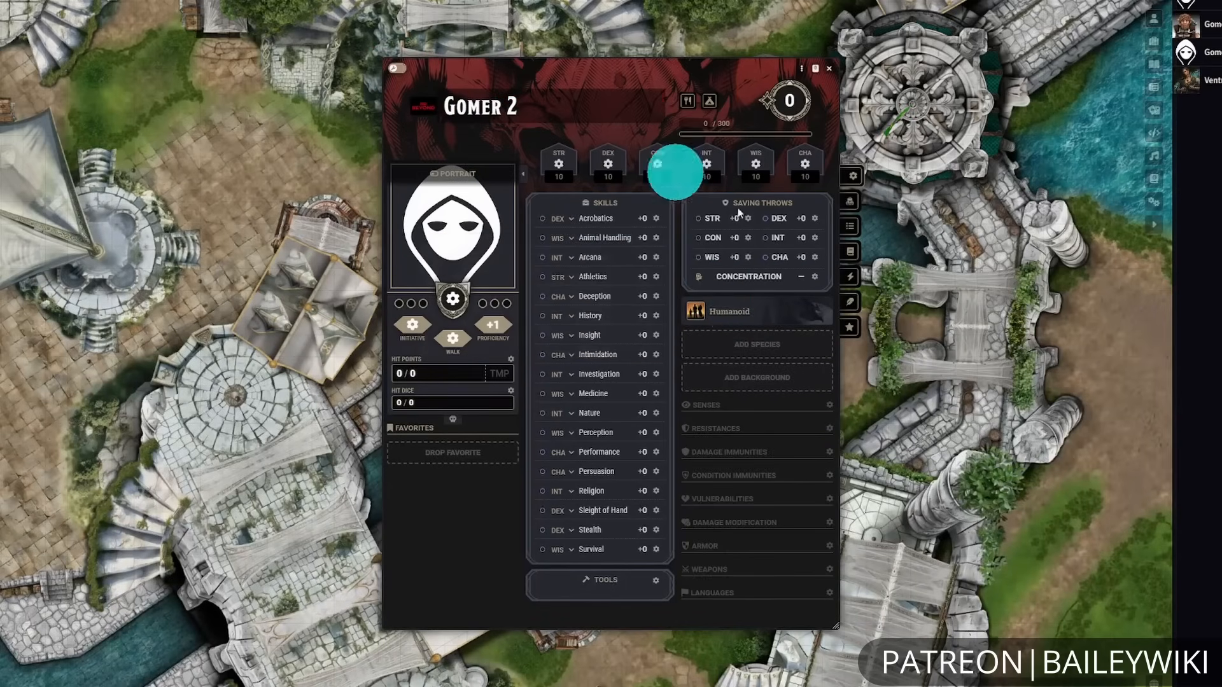
- Choose the Rock Gnome species for Gomer 2, filtering sources to Player's Handbook and excluding Player's Handbook (2014)
mouse_move(703, 310)
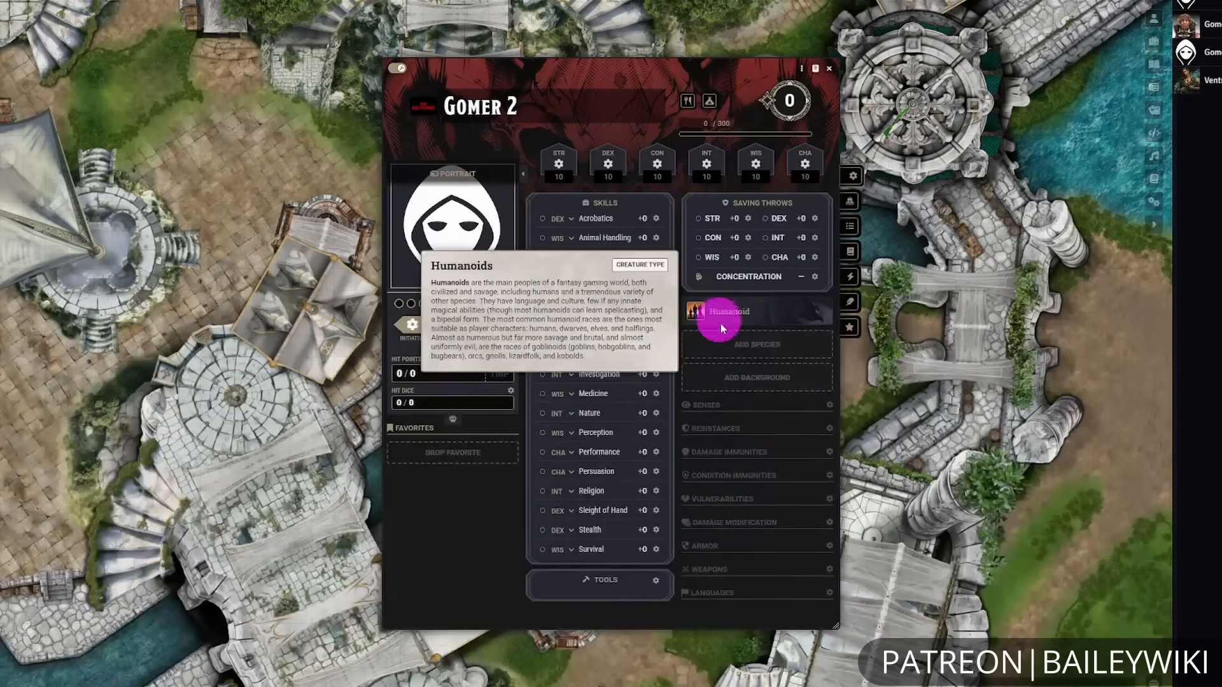
left_click(783, 344)
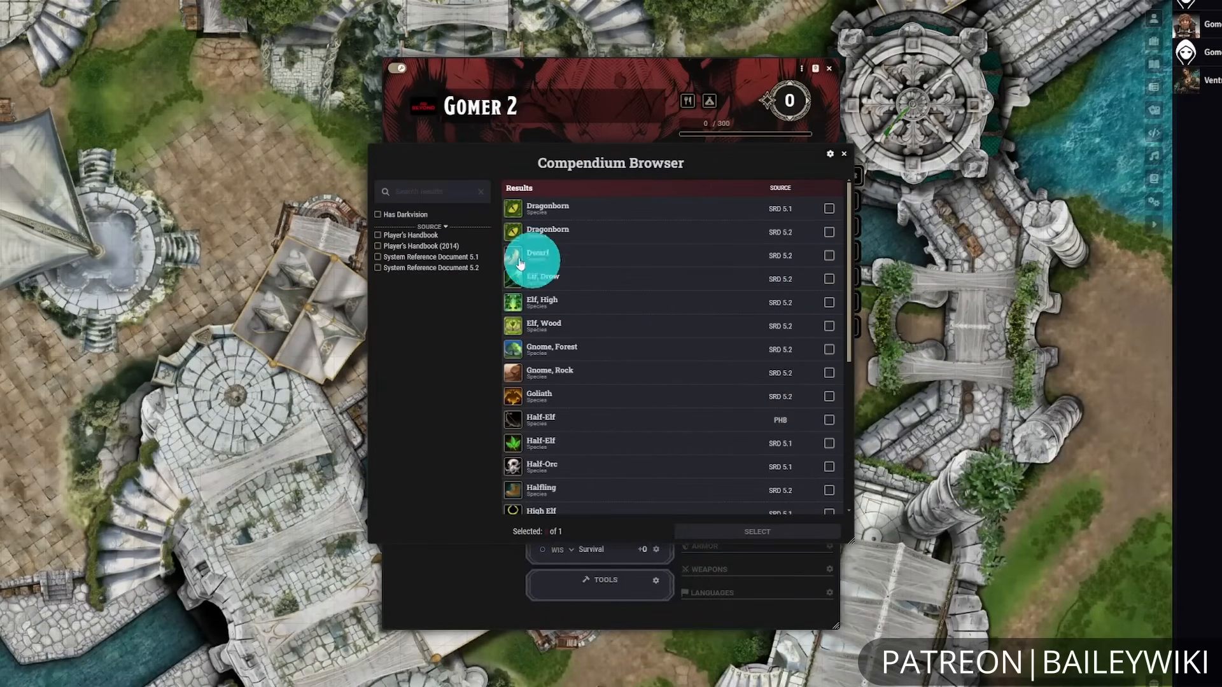
mouse_move(724, 268)
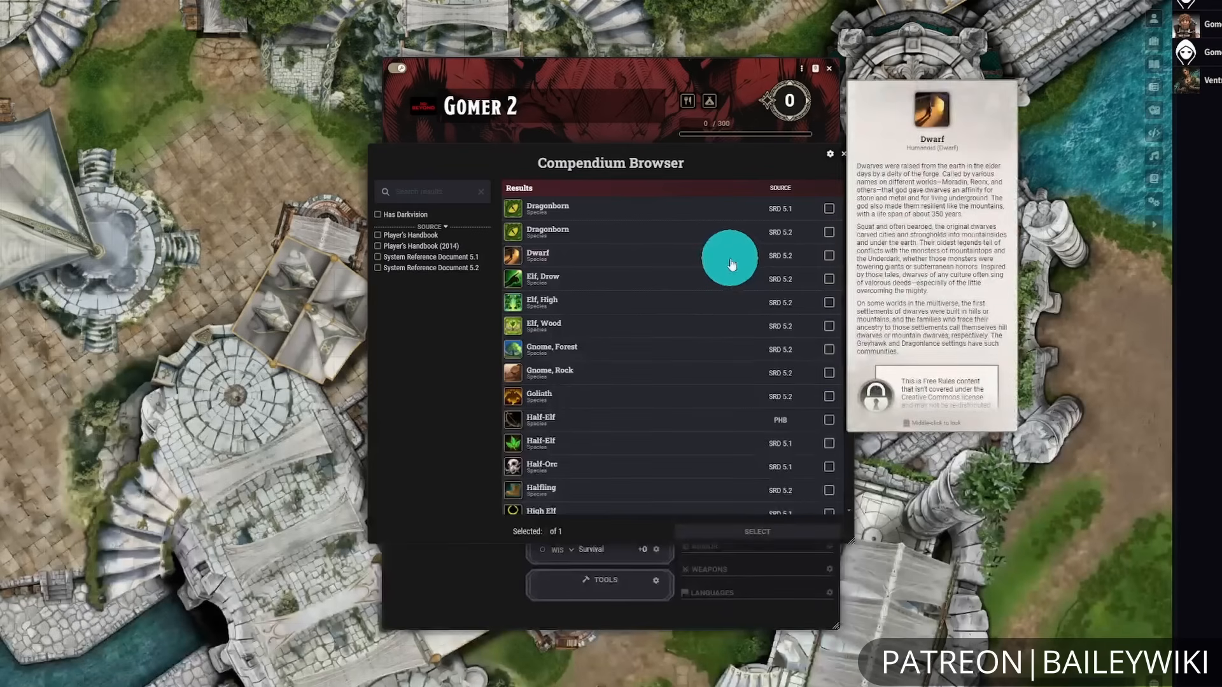
scroll(725, 262, "down", 4)
mouse_move(496, 246)
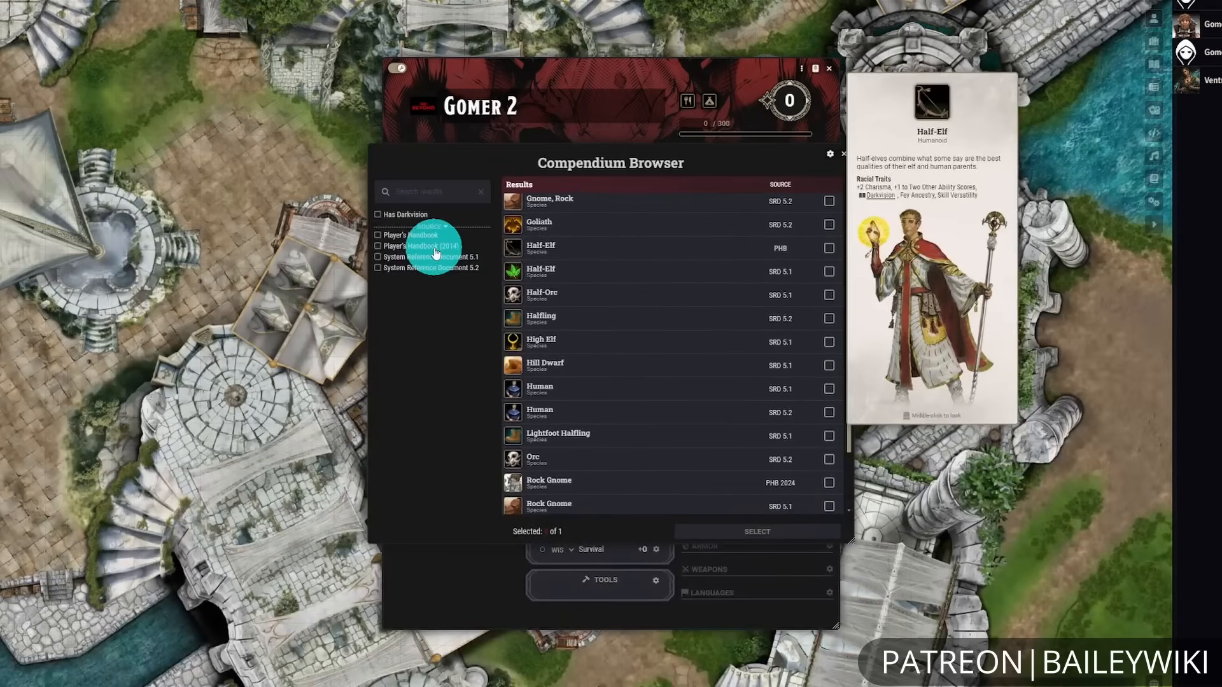
left_click(378, 246)
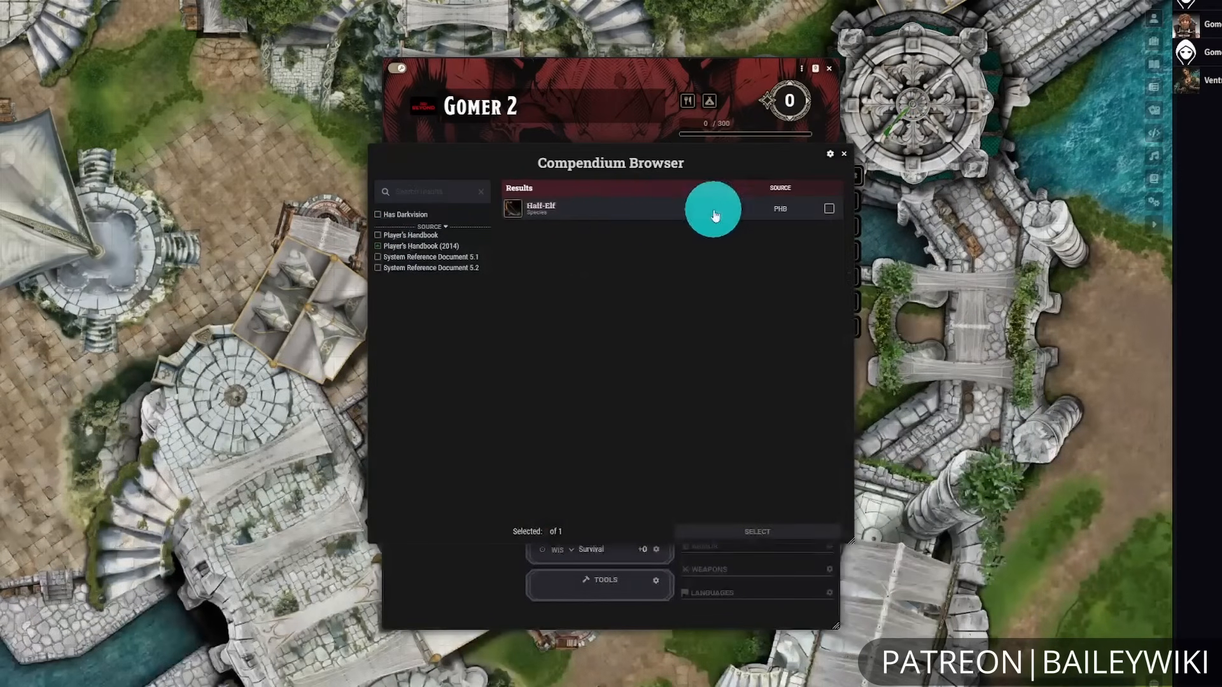
left_click(395, 246)
left_click(395, 236)
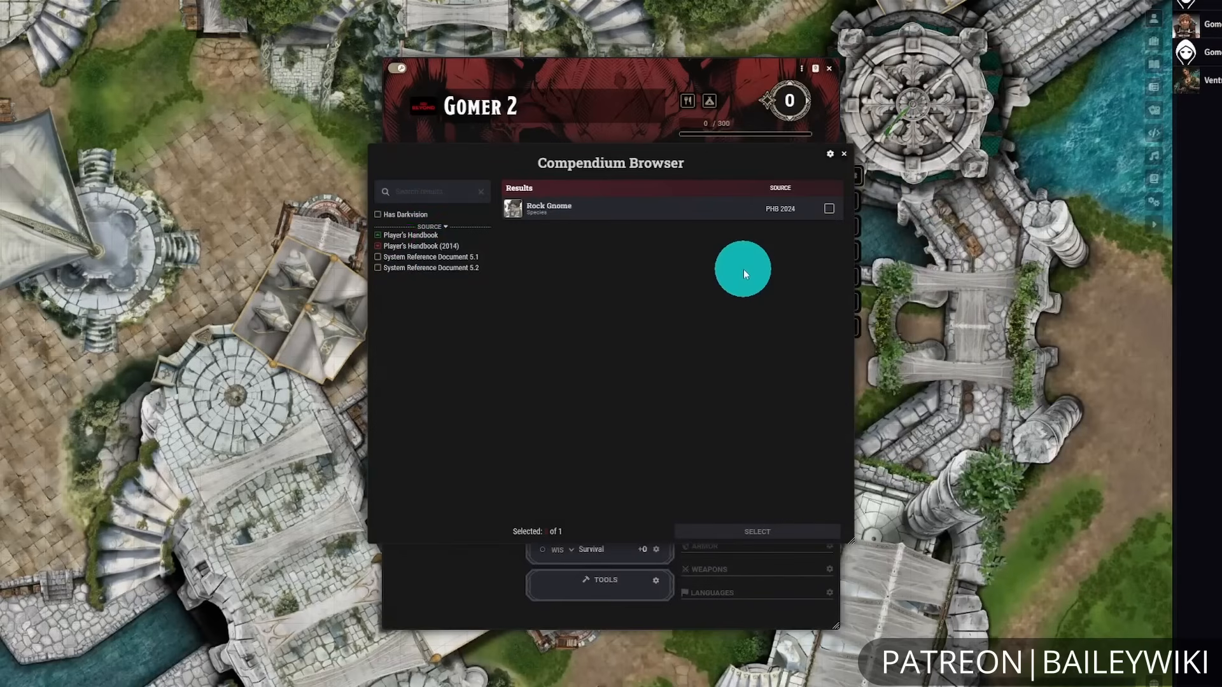
left_click(830, 212)
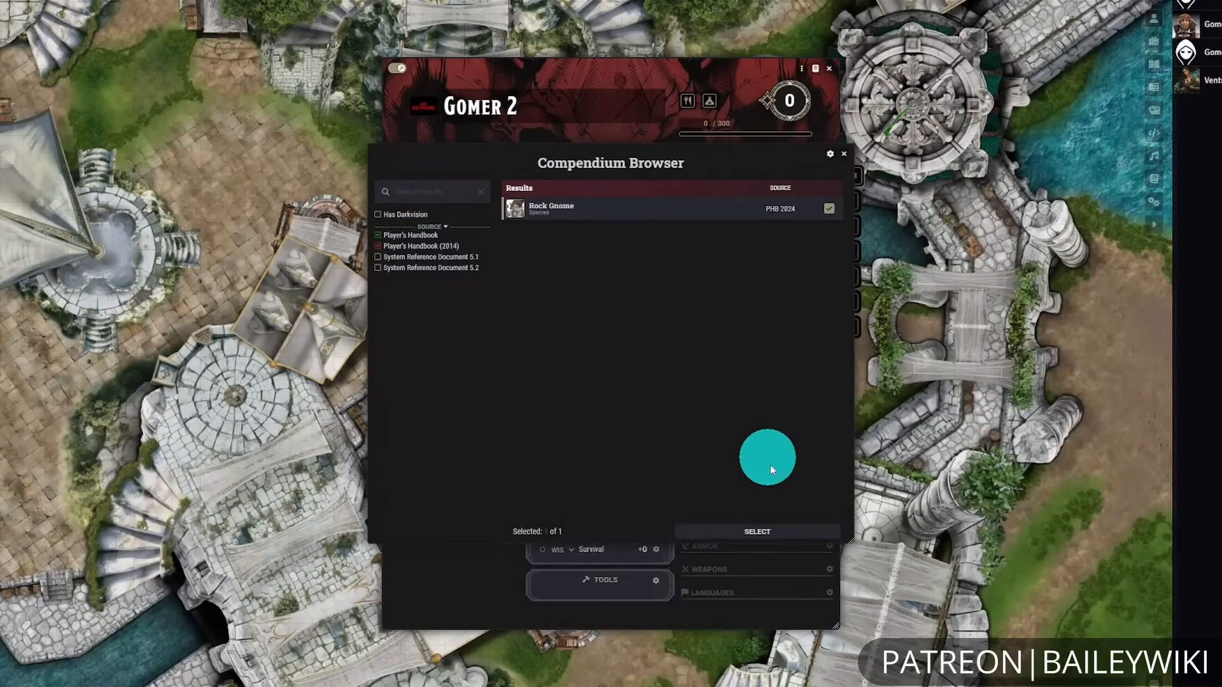
left_click(763, 532)
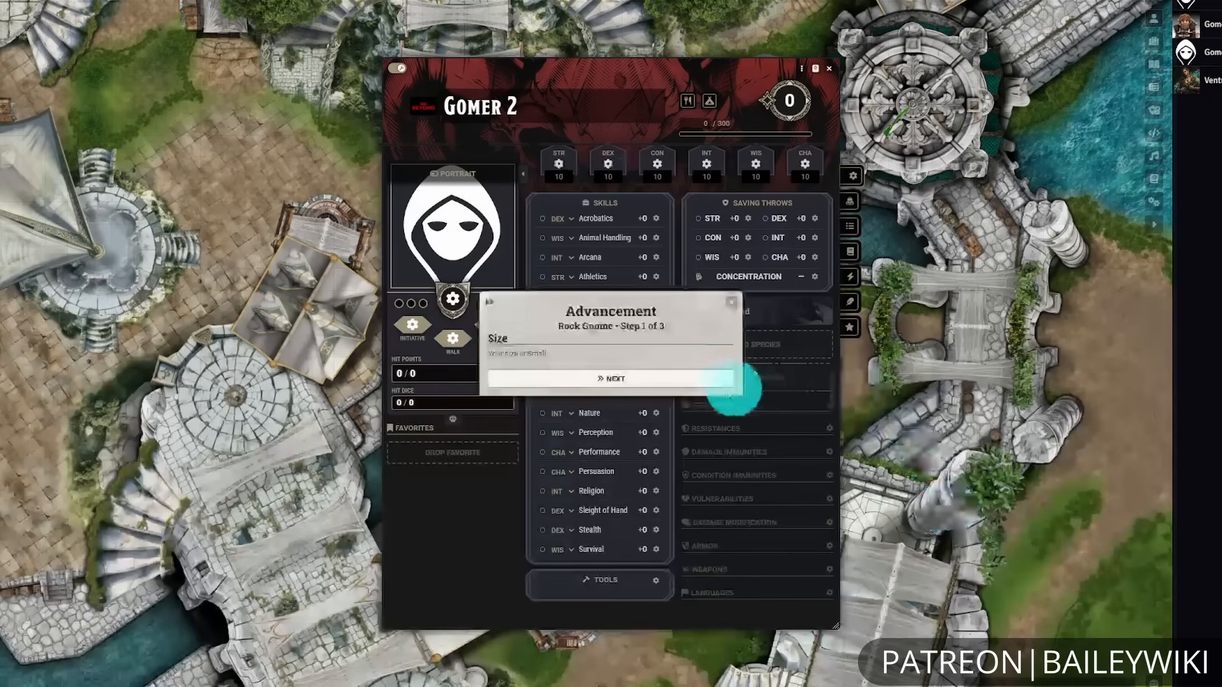
- Complete the Rock Gnome advancement for Gomer 2, choosing Elvish as the additional language
left_click(652, 380)
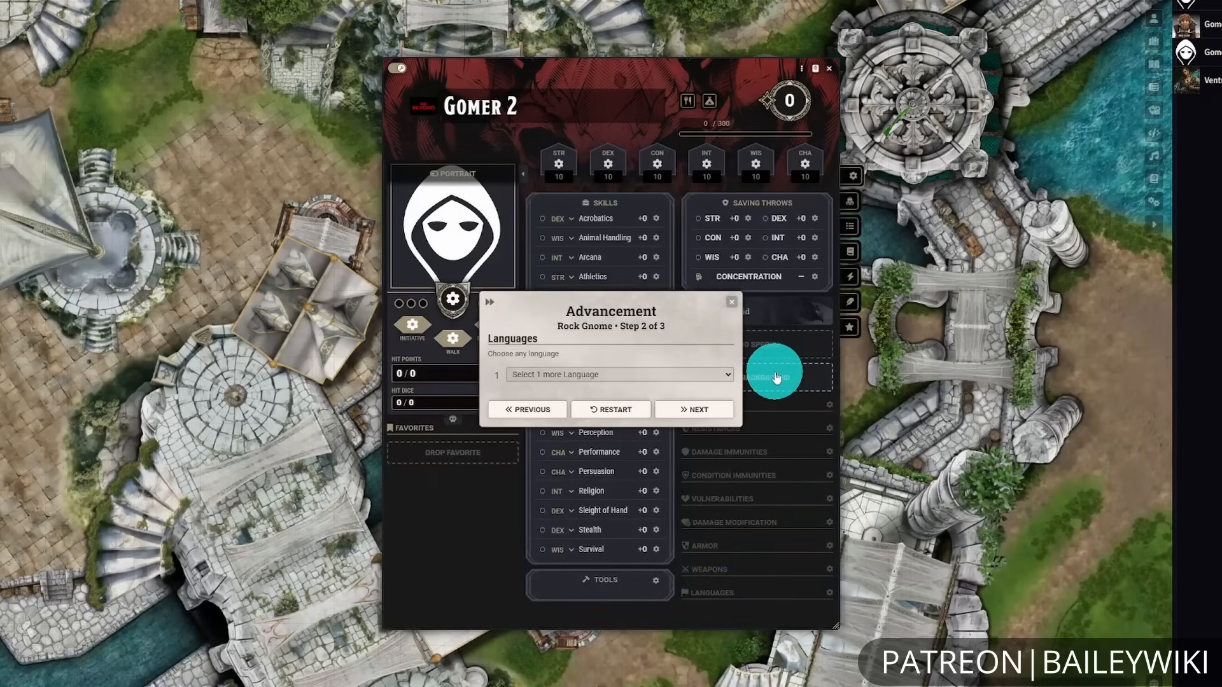
left_click(711, 377)
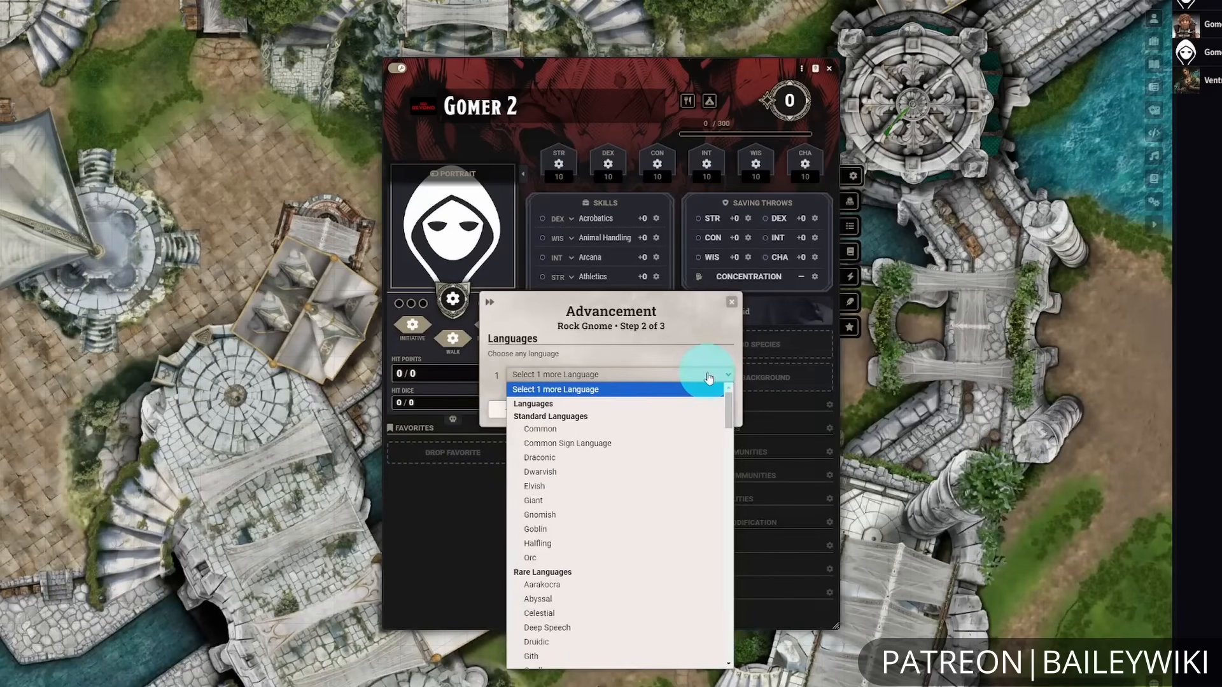
scroll(639, 576, "down", 3)
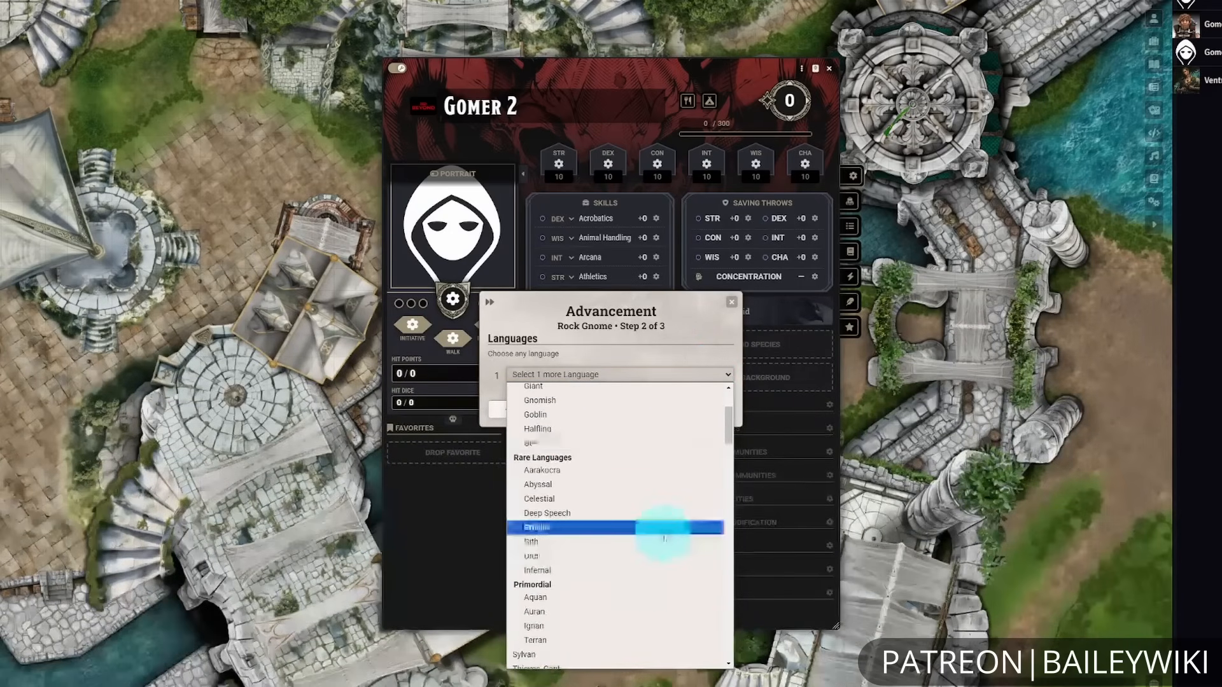
scroll(664, 540, "up", 5)
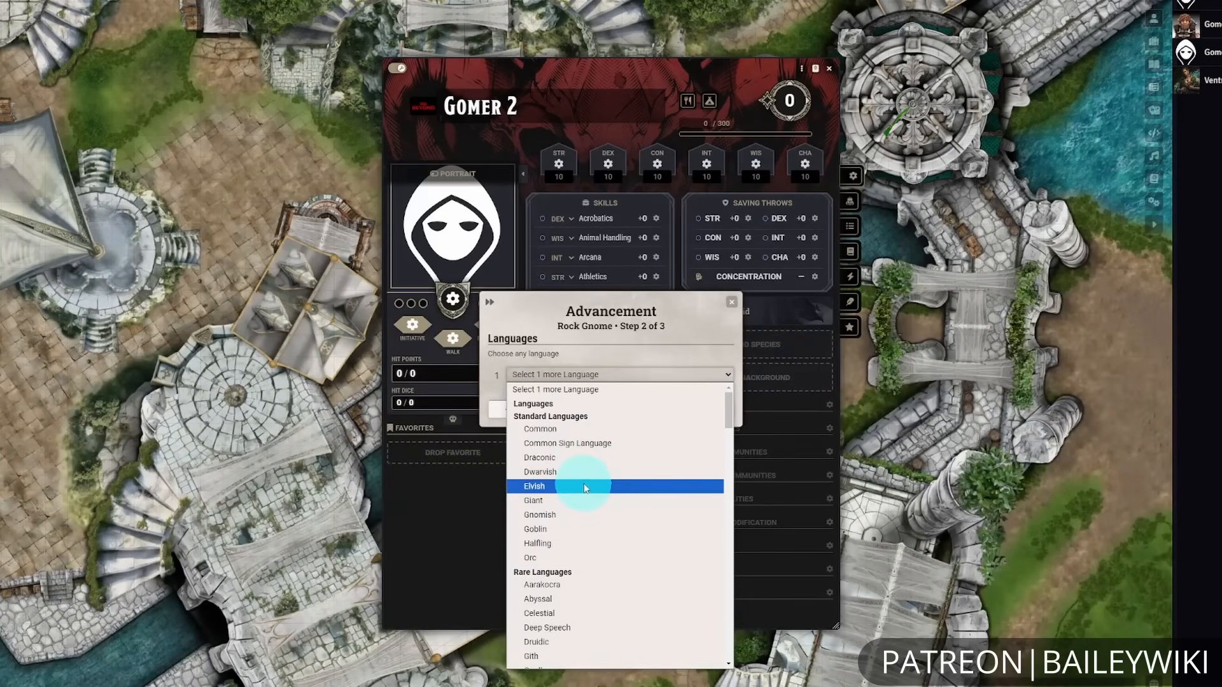
left_click(584, 486)
left_click(681, 409)
left_click(694, 382)
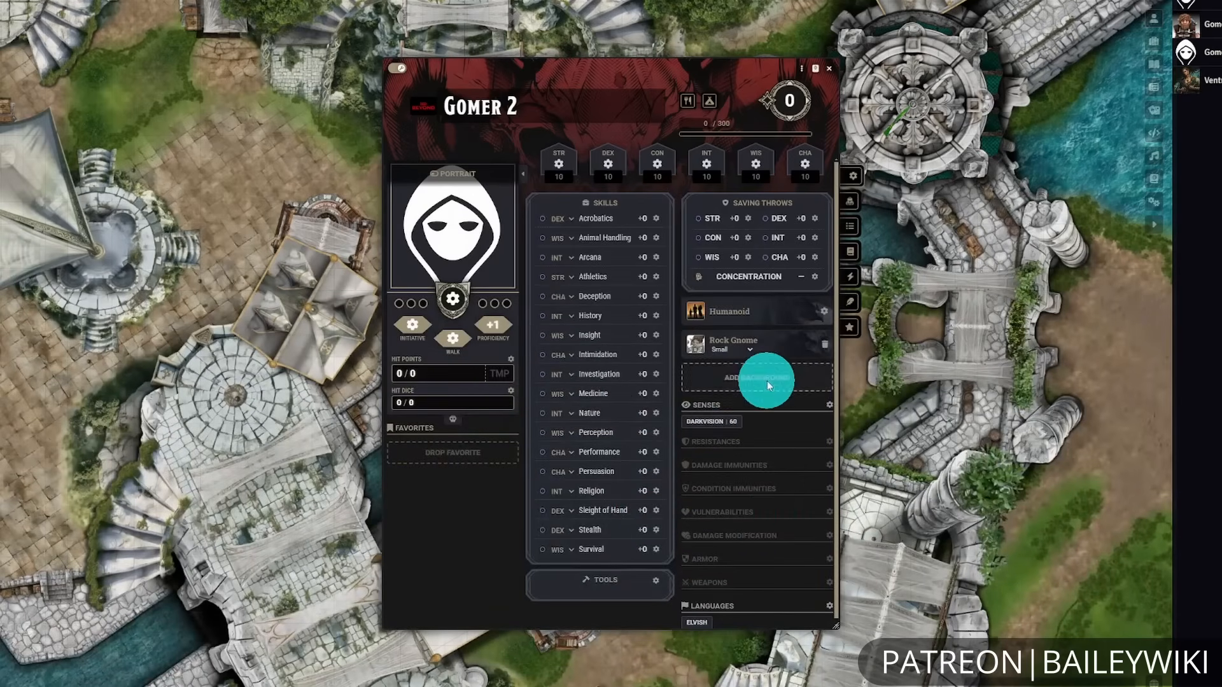
- Add the Former Captive background to Gomer 2 with Investigation and Sleight of Hand as skill proficiencies
left_click(768, 385)
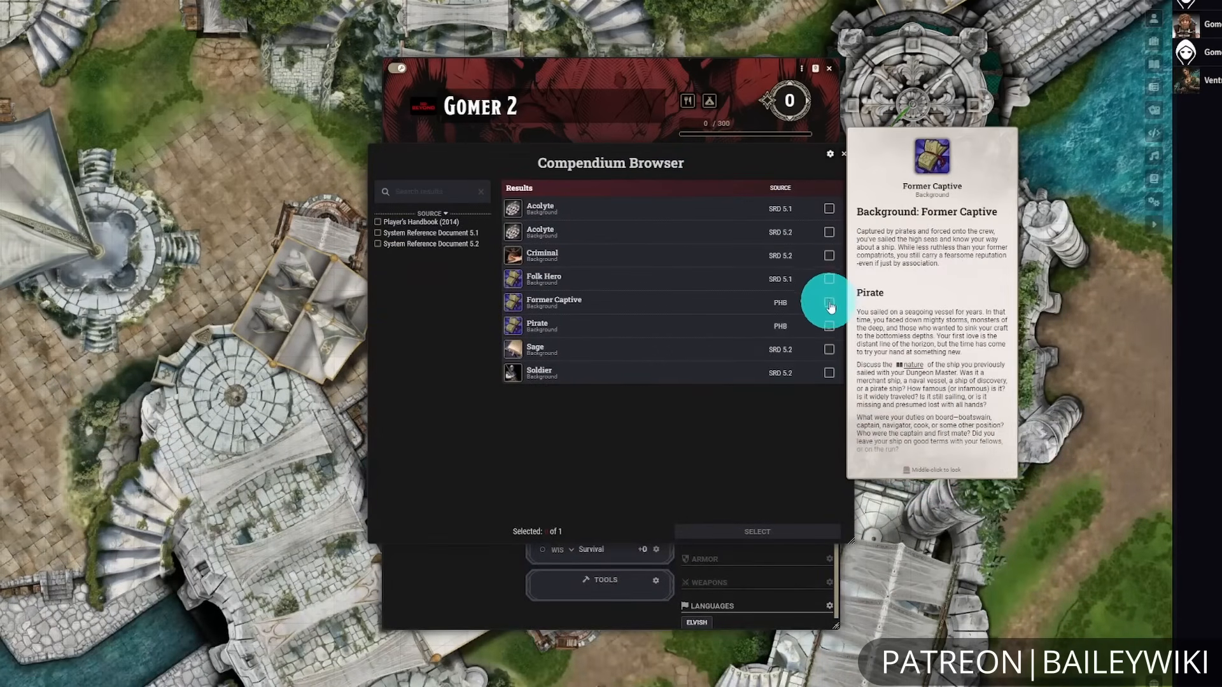
left_click(829, 304)
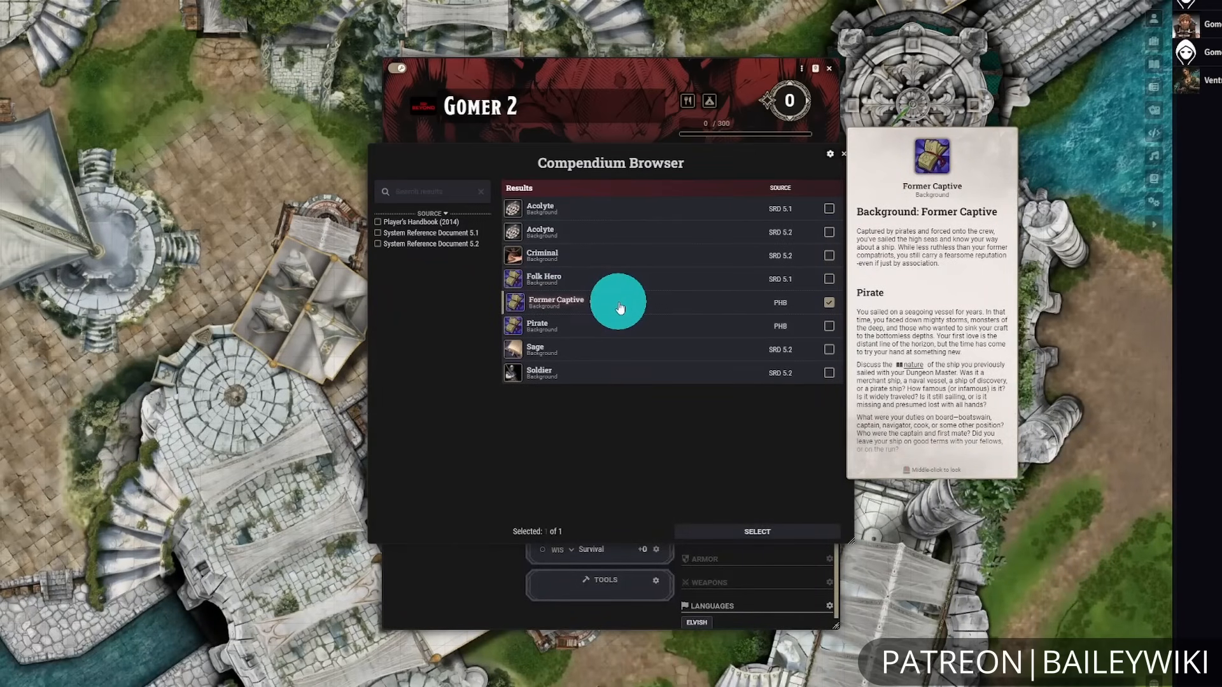
left_click(758, 531)
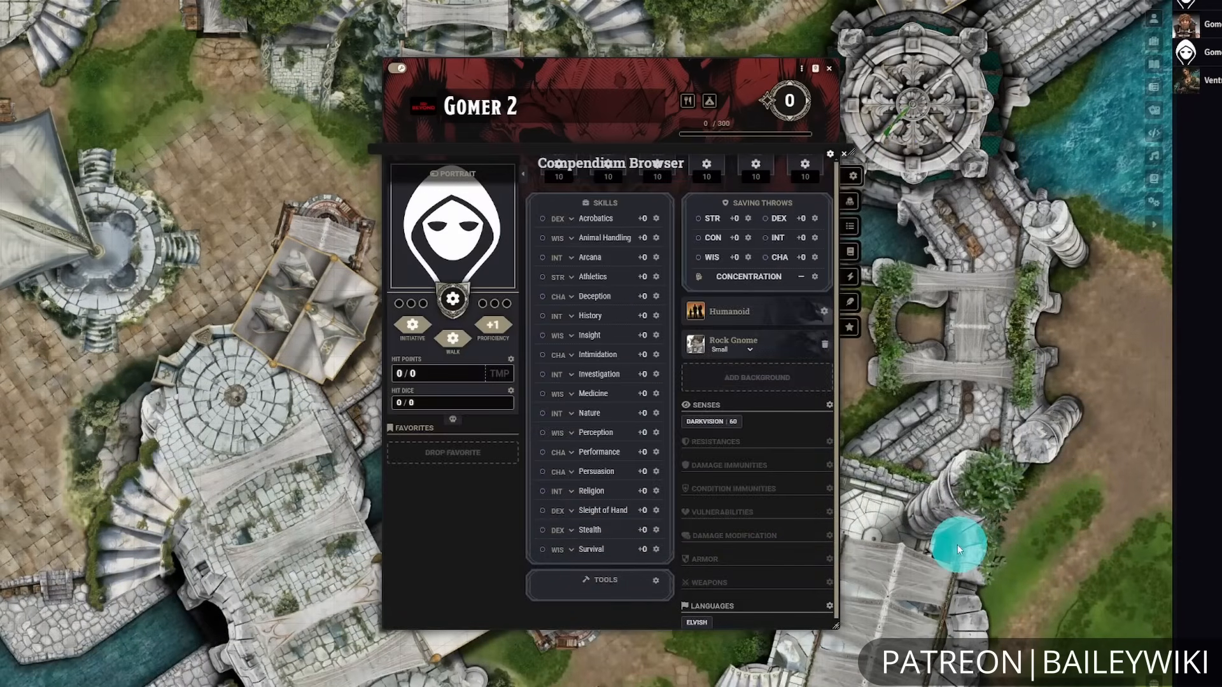
left_click(648, 361)
left_click(647, 401)
left_click(669, 389)
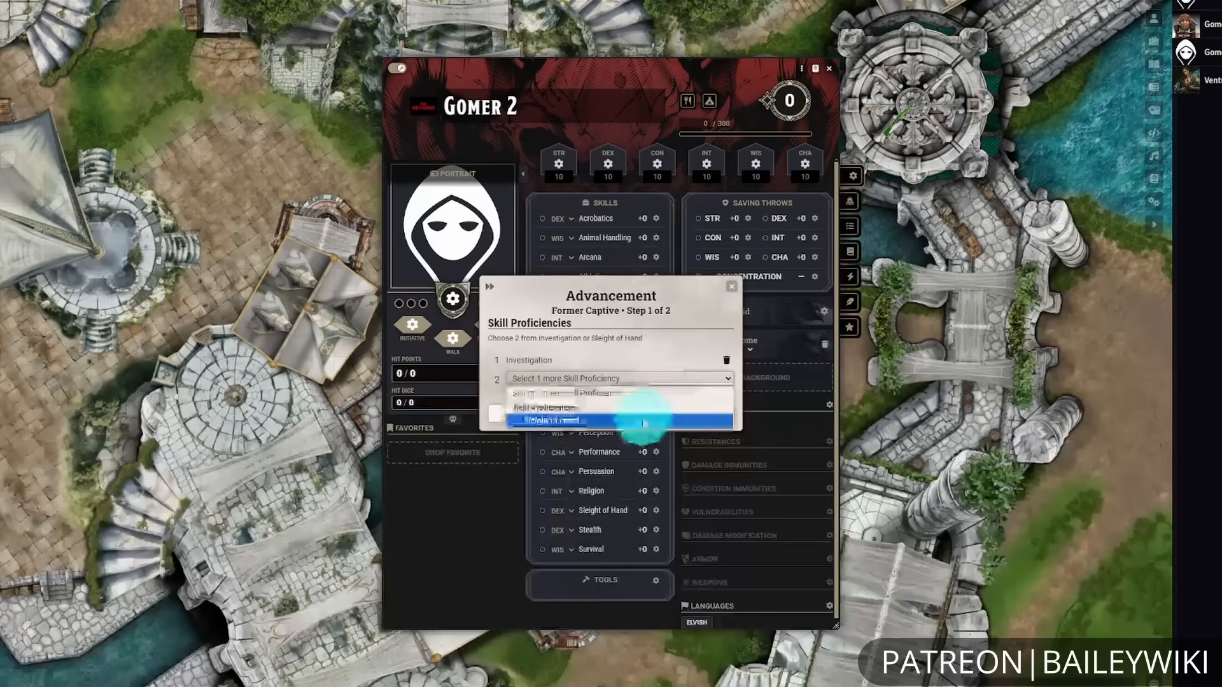
left_click(633, 414)
left_click(611, 412)
- Choose Navigator's Tools and Water Vehicle as the Former Captive tool proficiencies and complete the background advancement
left_click(680, 363)
left_click(657, 401)
left_click(650, 380)
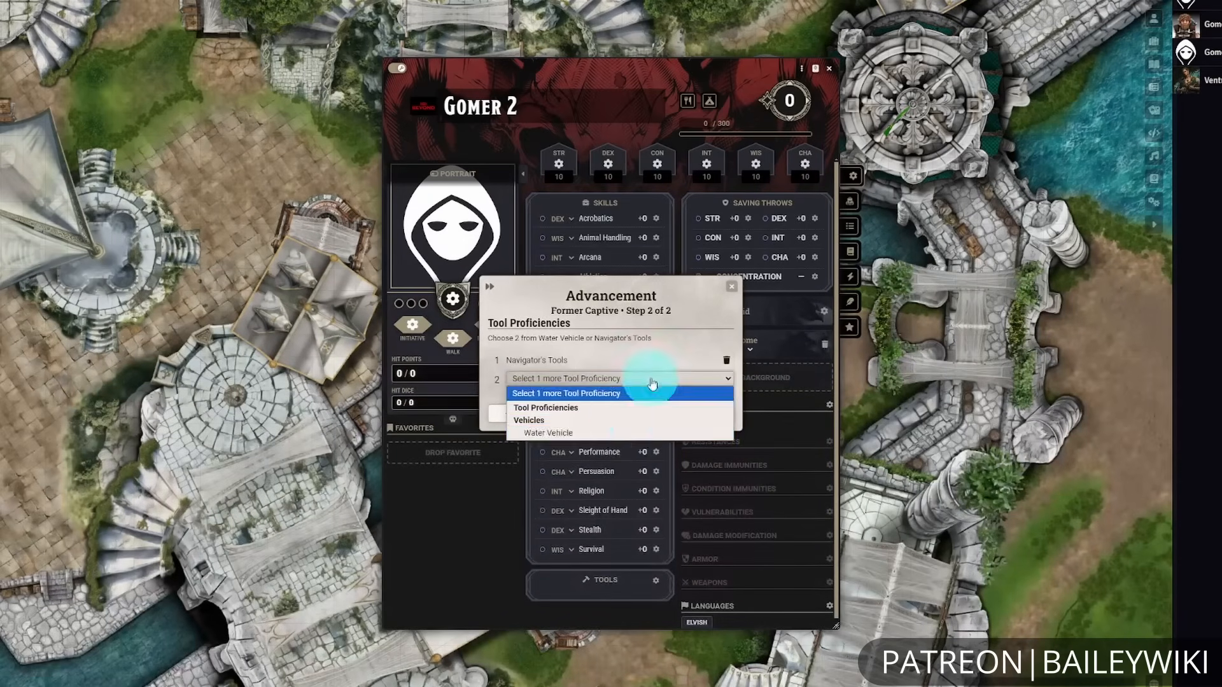
left_click(662, 434)
left_click(699, 413)
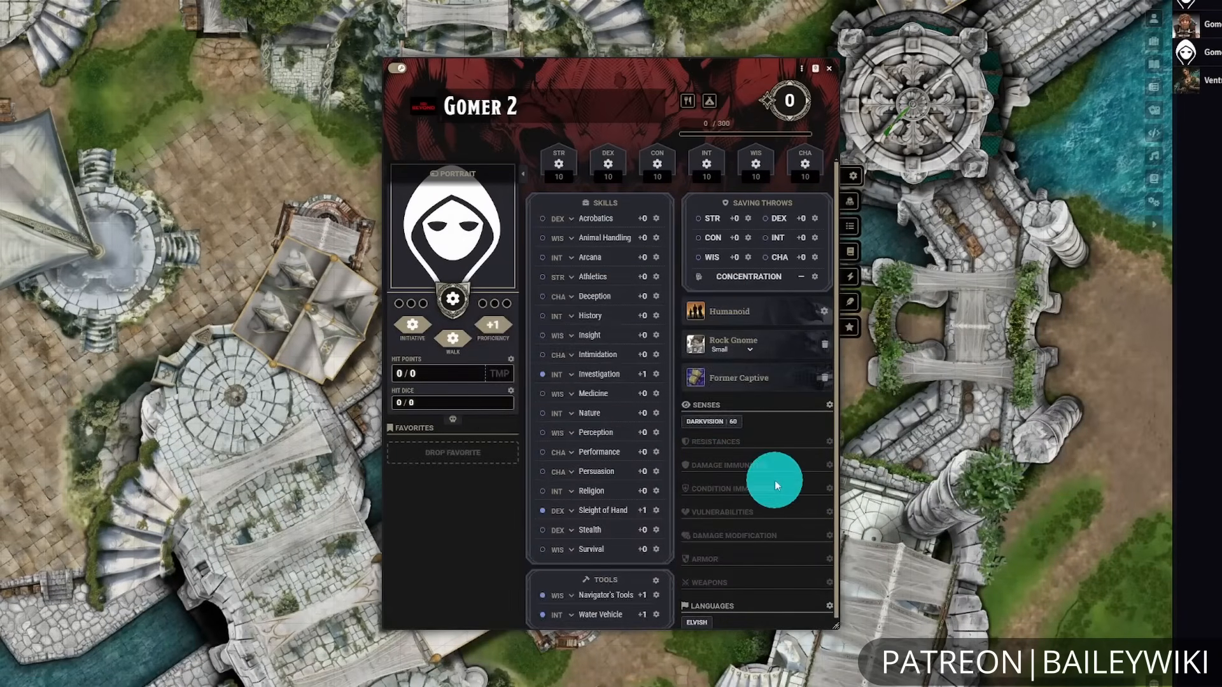
- Add the Artificer class from Tasha's Cauldron of Everything to Gomer 2
left_click(850, 227)
left_click(693, 163)
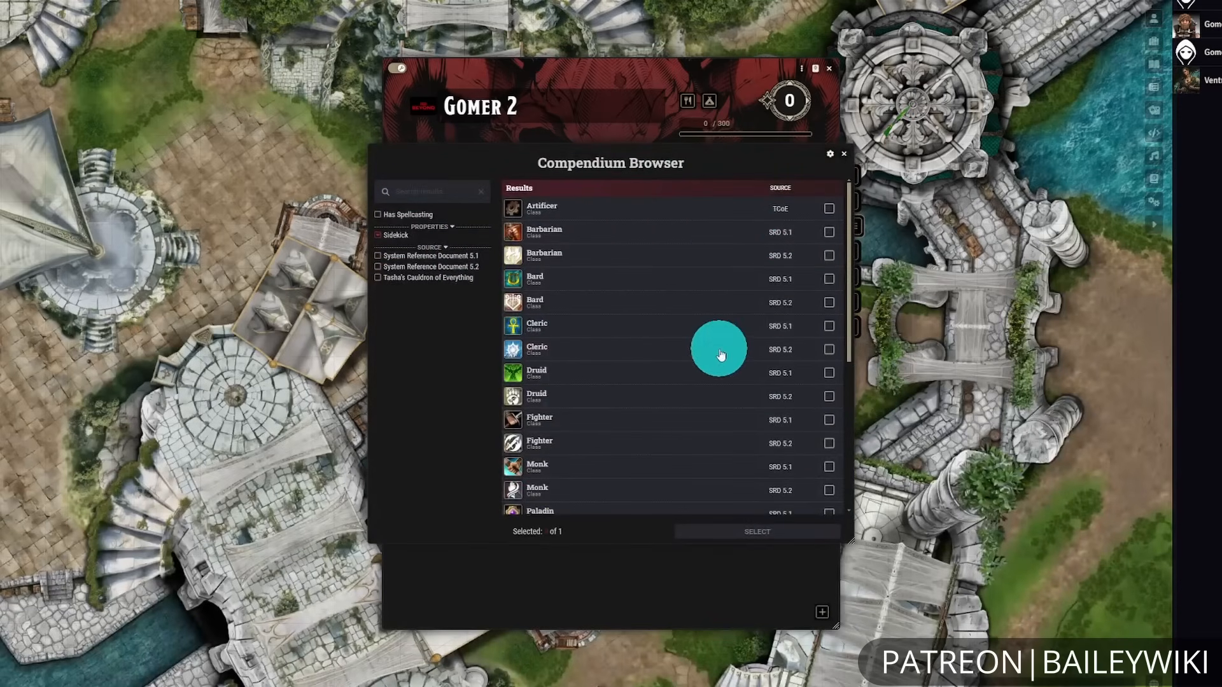
left_click(828, 210)
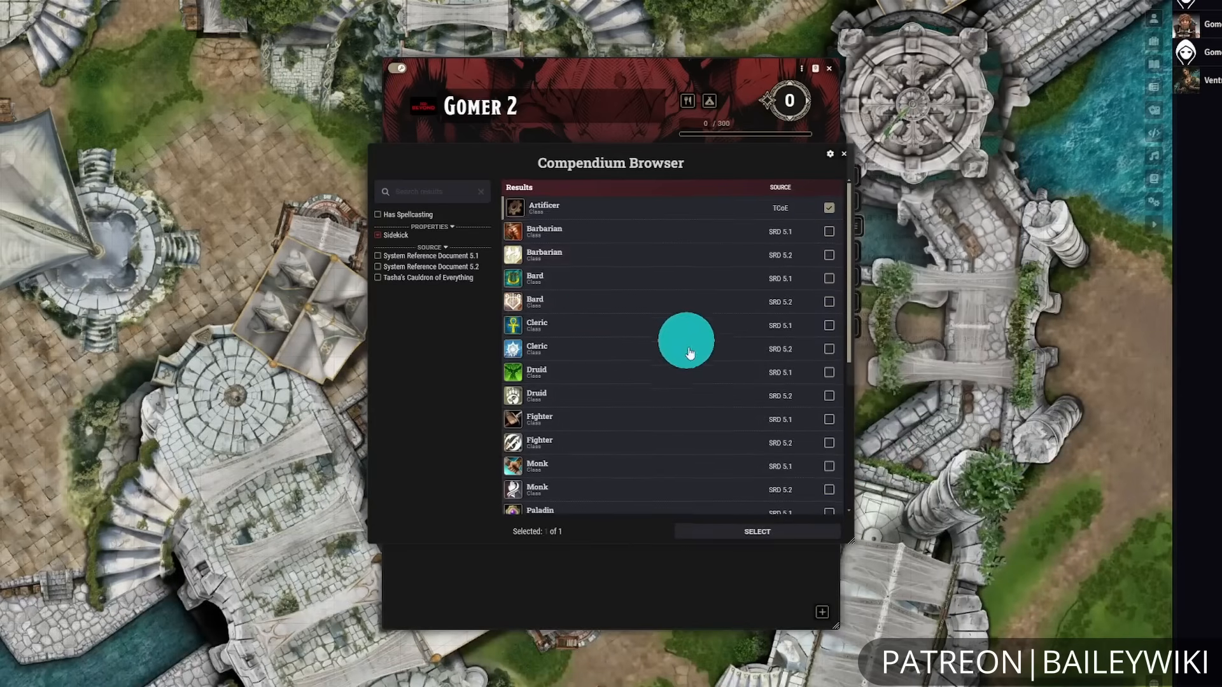
scroll(658, 226, "down", 2)
scroll(706, 324, "down", 3)
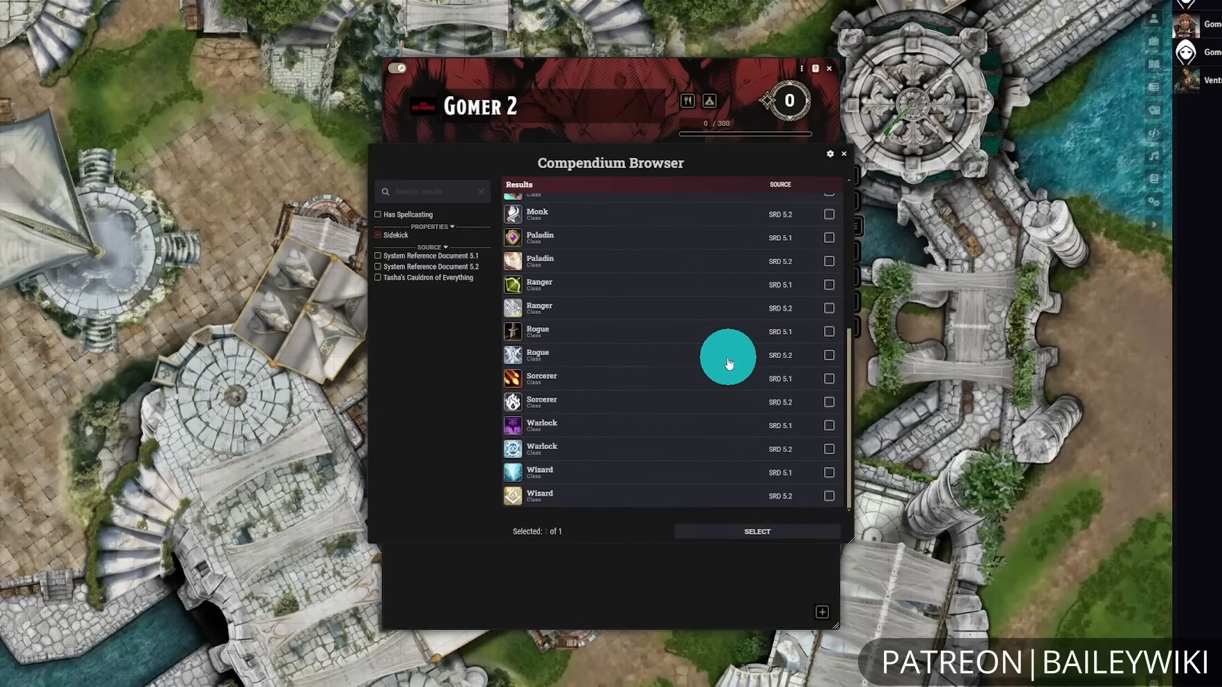
scroll(725, 357, "up", 5)
mouse_move(748, 360)
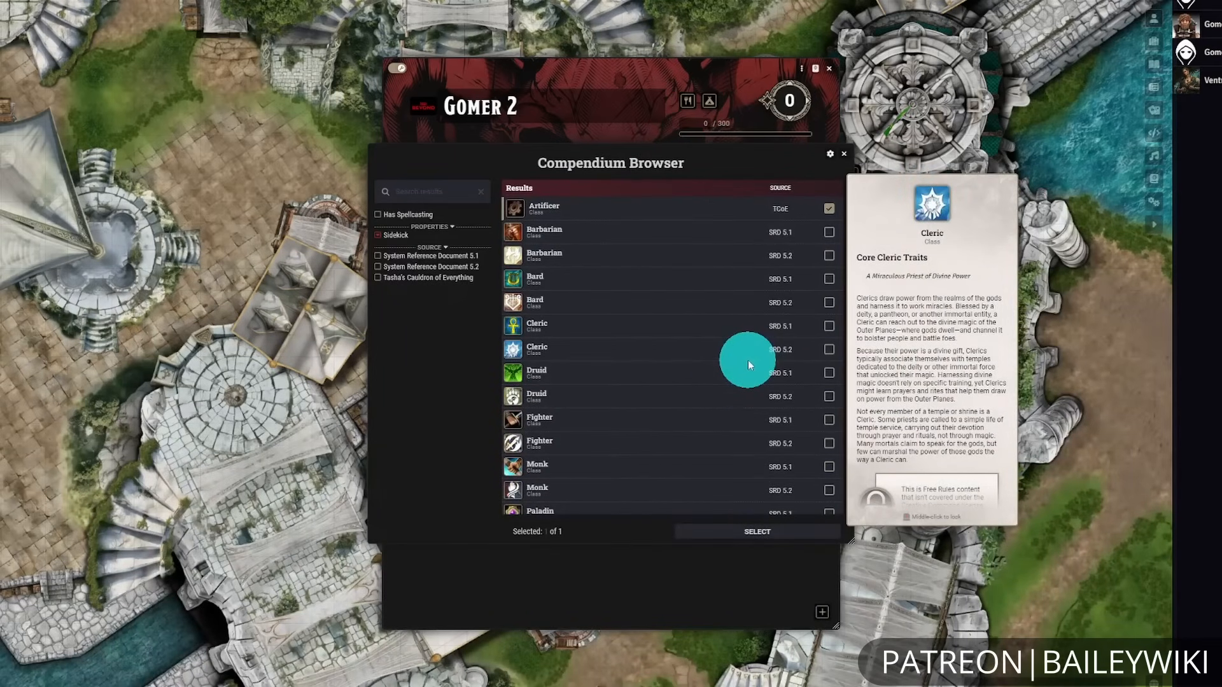
left_click(765, 532)
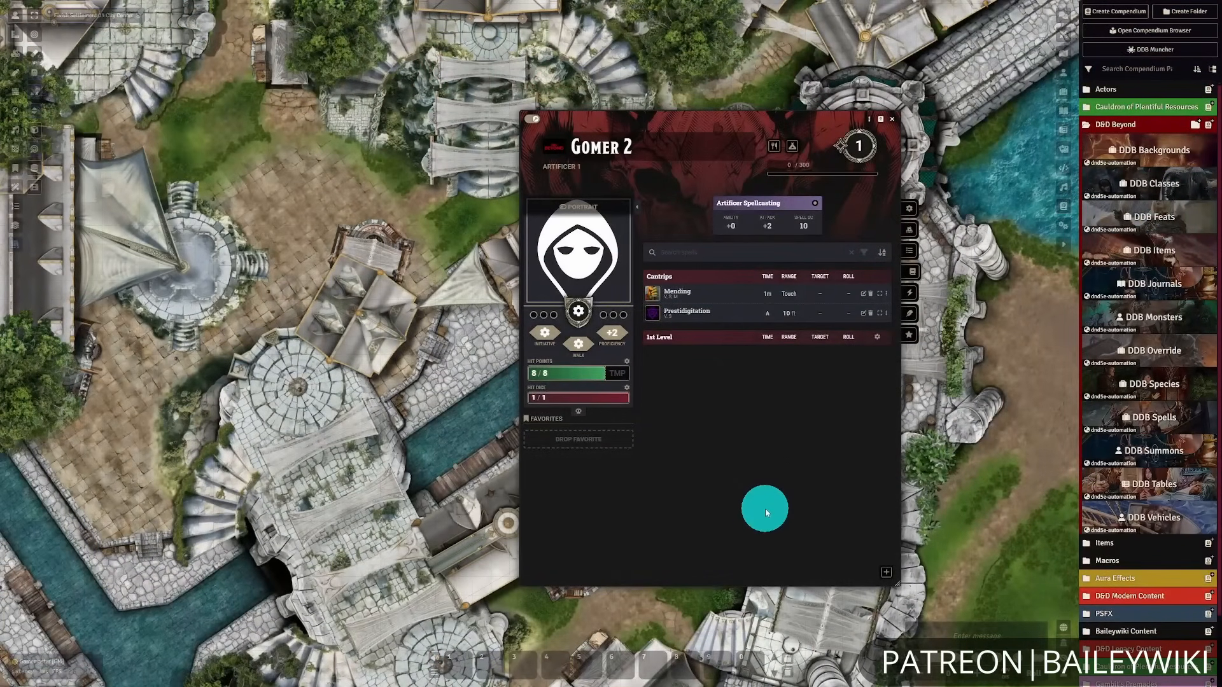
- Add the Acid Splash cantrip to Gomer 2's spells from the Spells (SRD) compendium in D&D Legacy Content
scroll(1124, 582, "down", 1)
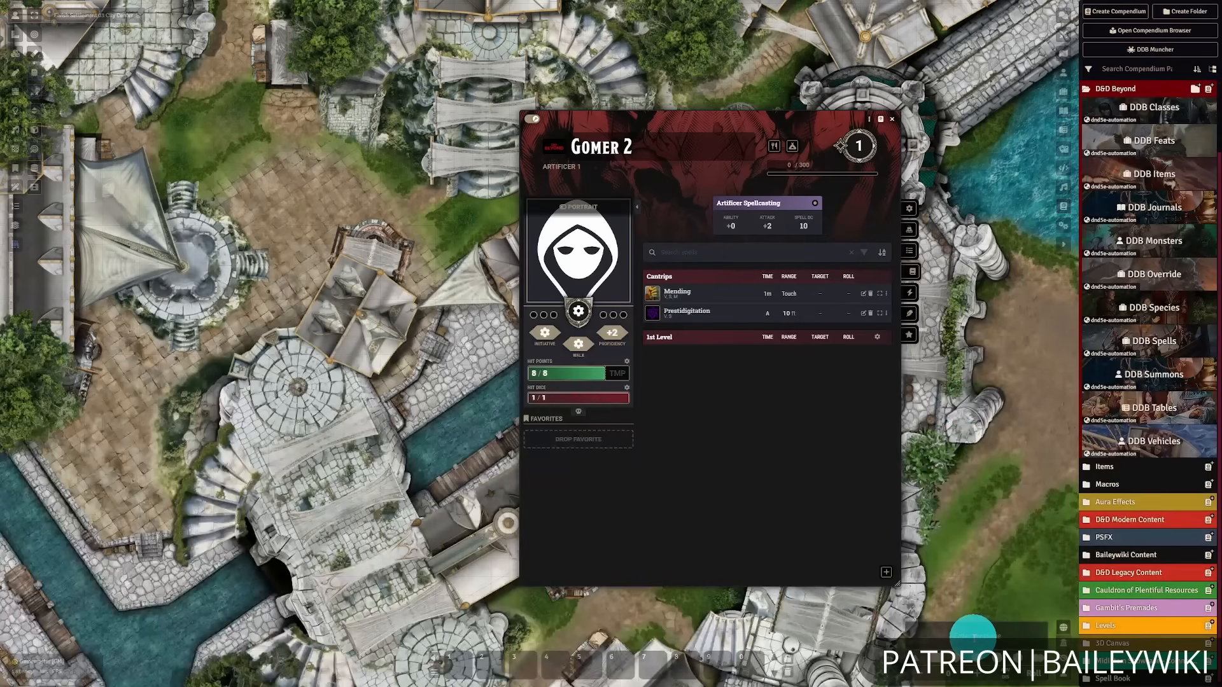
left_click(1144, 574)
scroll(1124, 483, "down", 2)
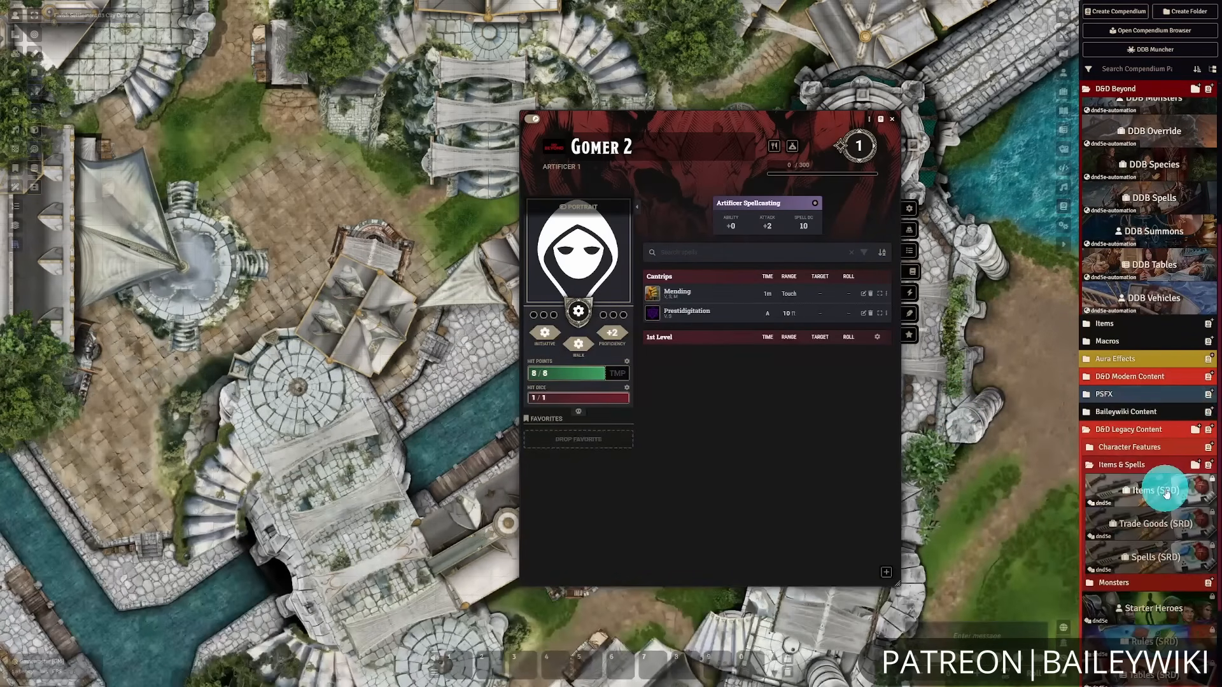
left_click(1159, 553)
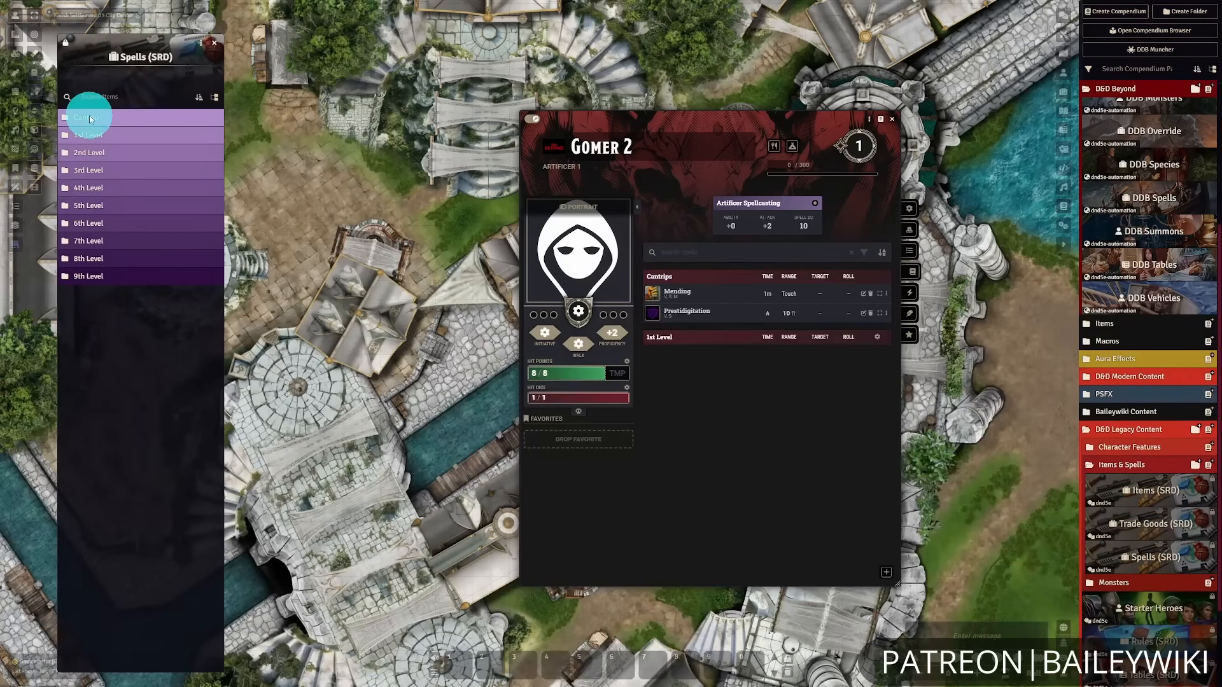
left_click(89, 117)
left_click_drag(104, 136, 785, 452)
- Add the 1st-level spell Bless to Gomer 2 from the Spells (SRD) compendium and close the compendium
scroll(166, 344, "down", 5)
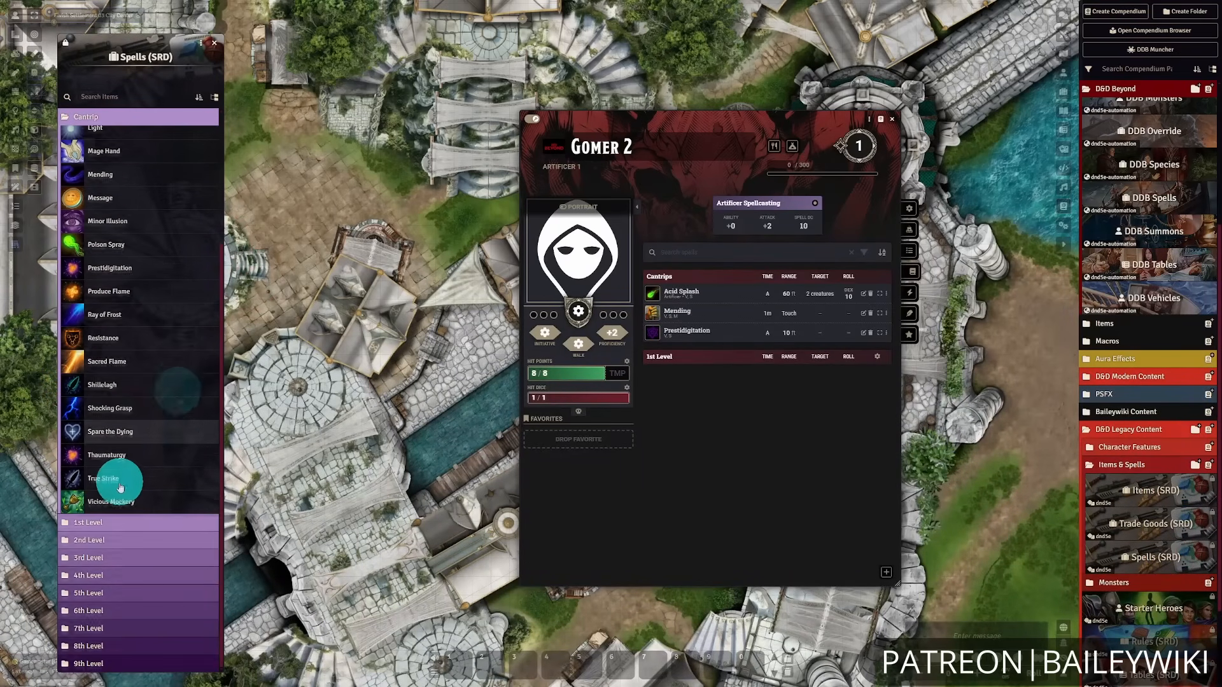
left_click(112, 521)
left_click_drag(215, 509, 772, 477)
left_click(214, 43)
- Search the DDB Spells compendium for "booming", add Booming Blade to Gomer 2, and close the compendium
left_click(1154, 197)
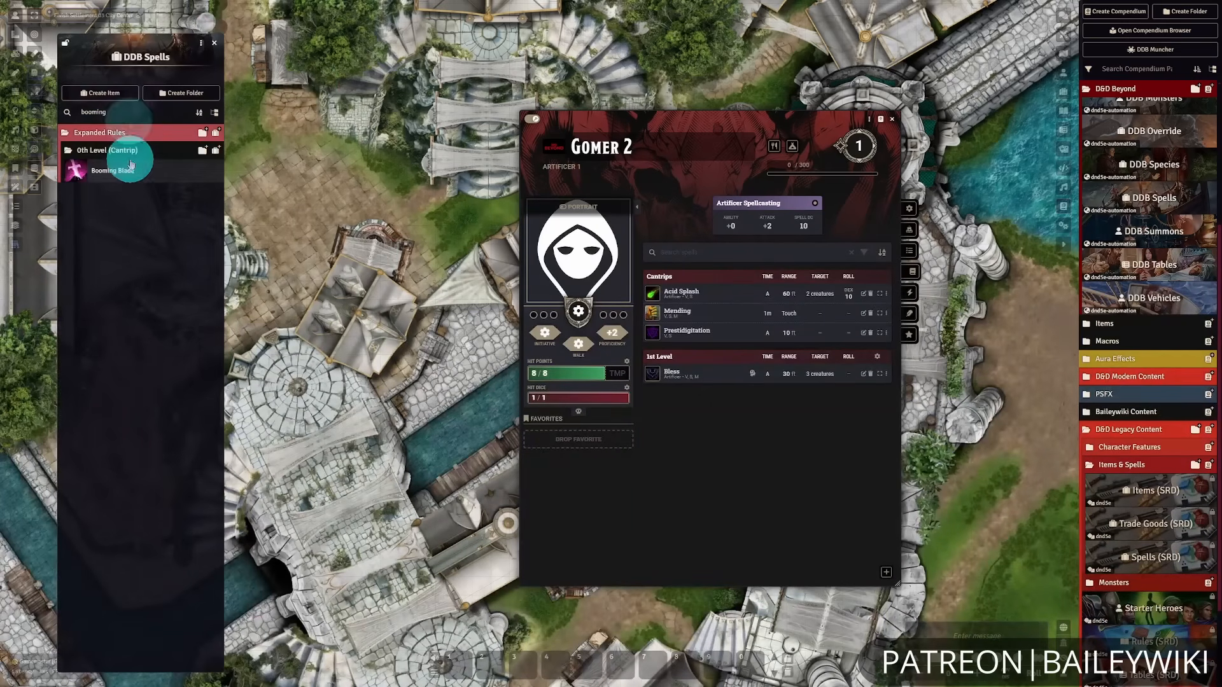
left_click_drag(108, 159, 742, 445)
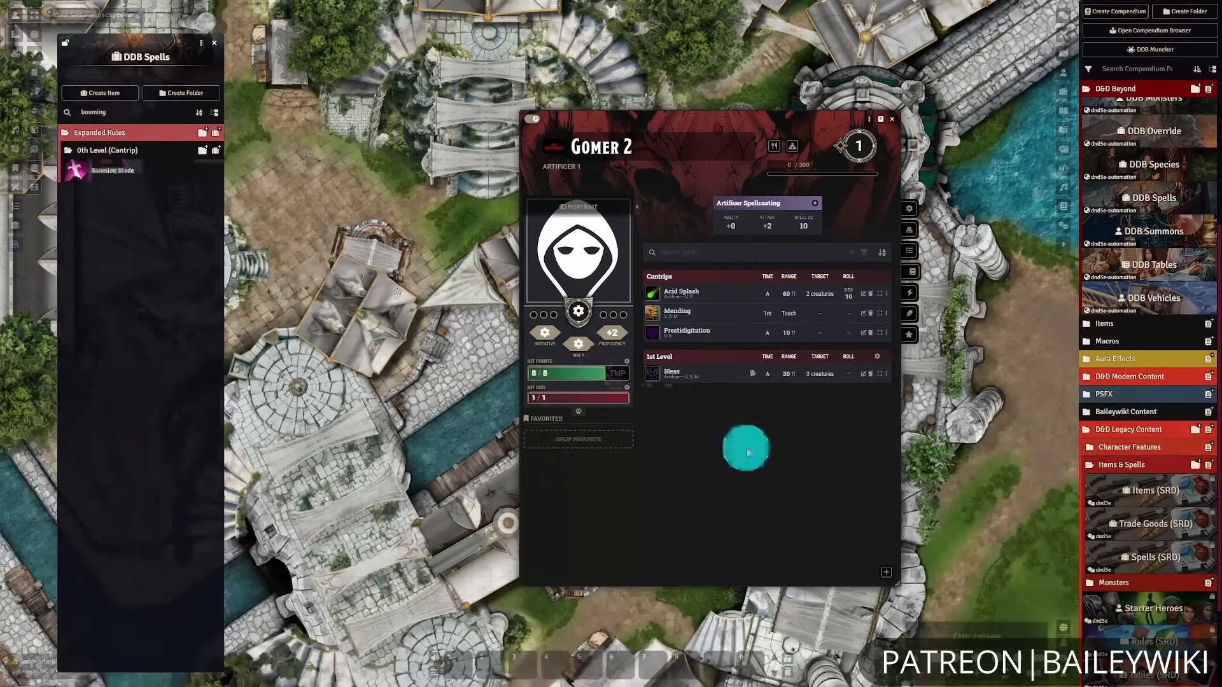
left_click(214, 43)
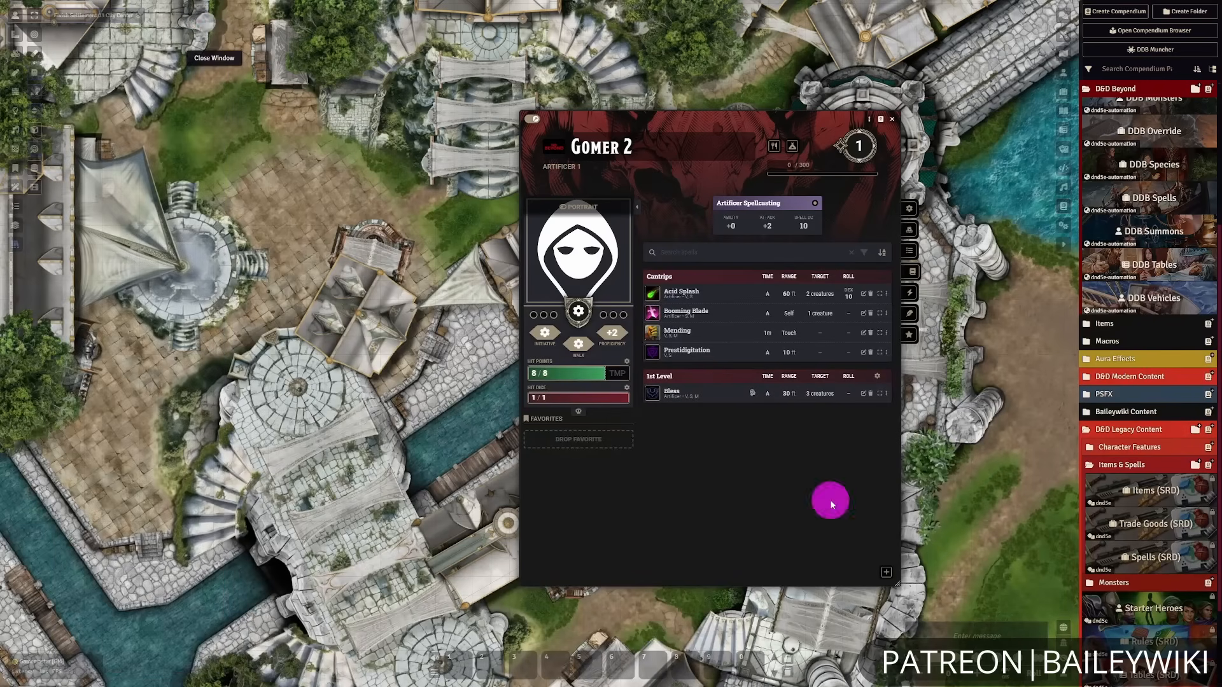
- Switch Acid Splash to the modern ruleset in its CPR Medkit and apply the Cauldron of Plentiful Resources automation
left_click(886, 293)
left_click(927, 299)
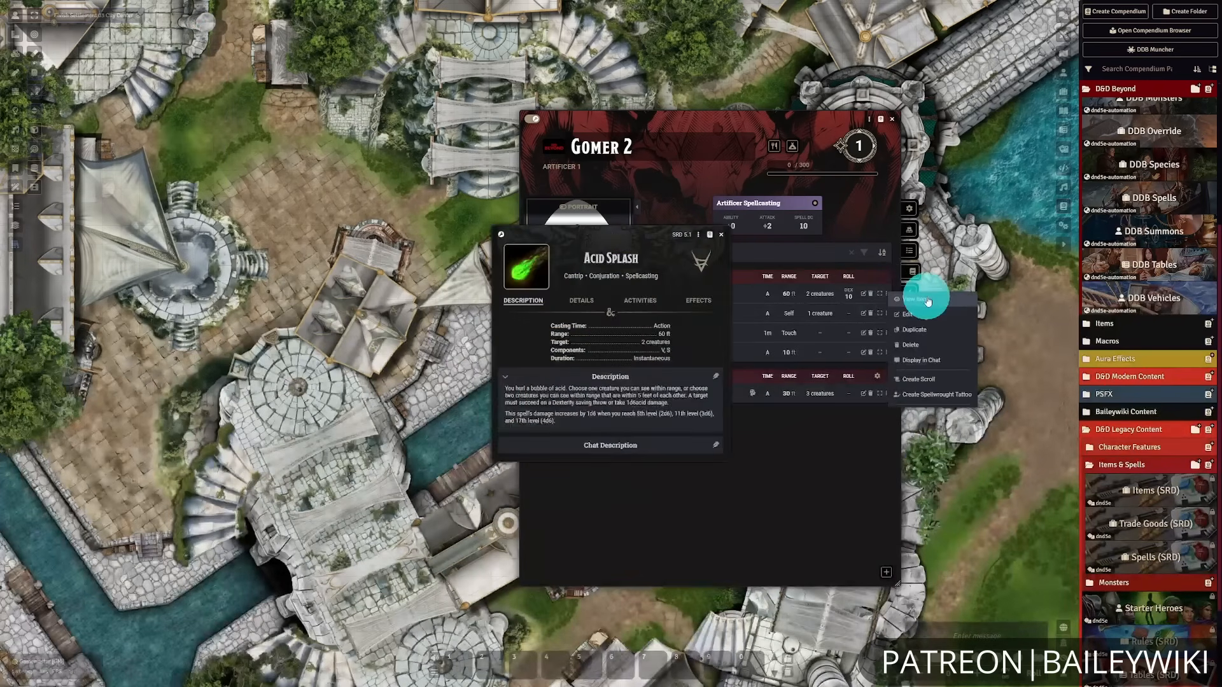
left_click(699, 235)
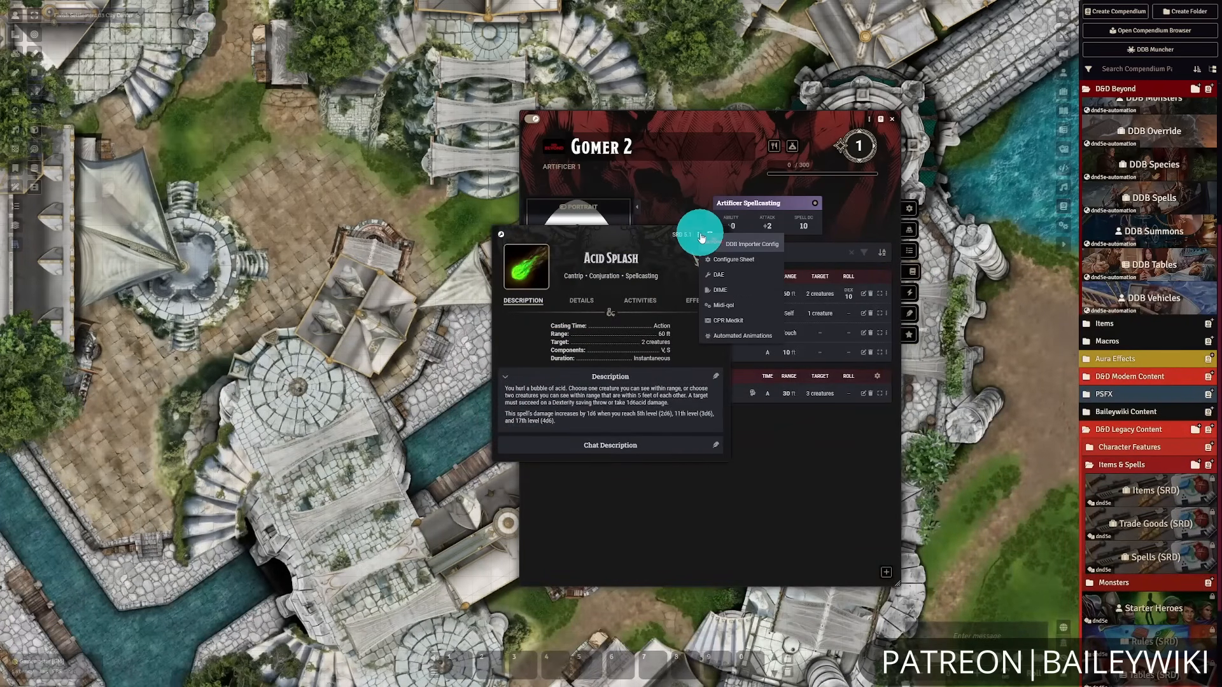
left_click(745, 320)
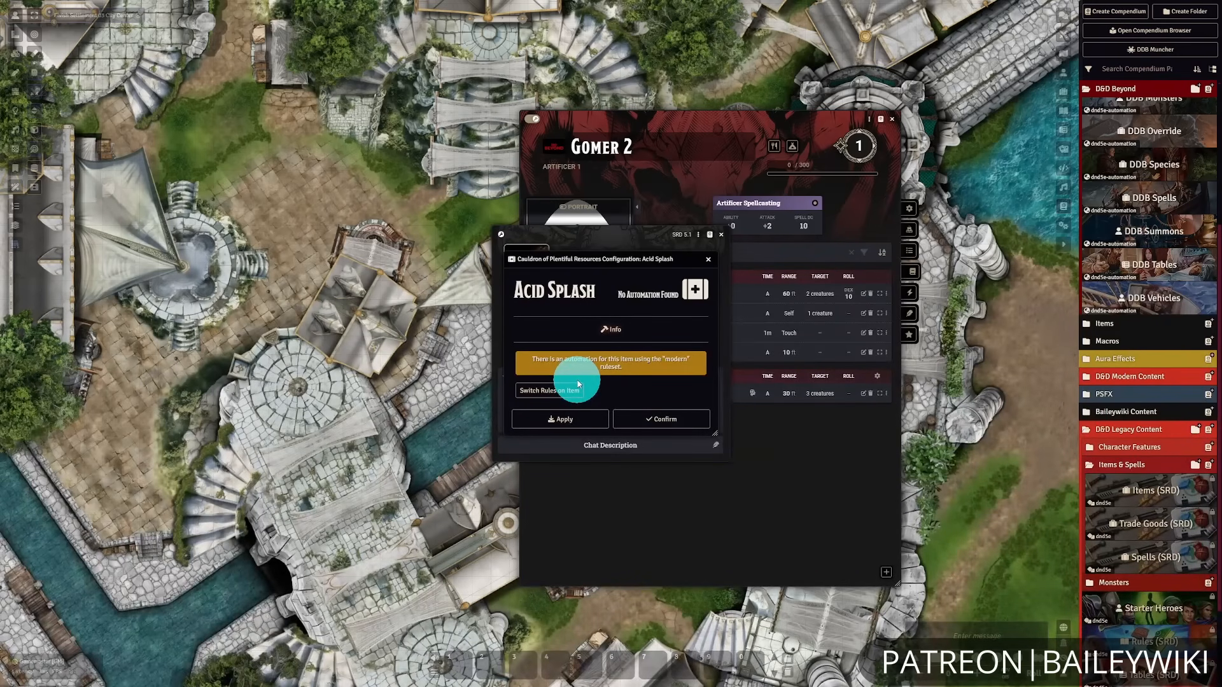
left_click(548, 390)
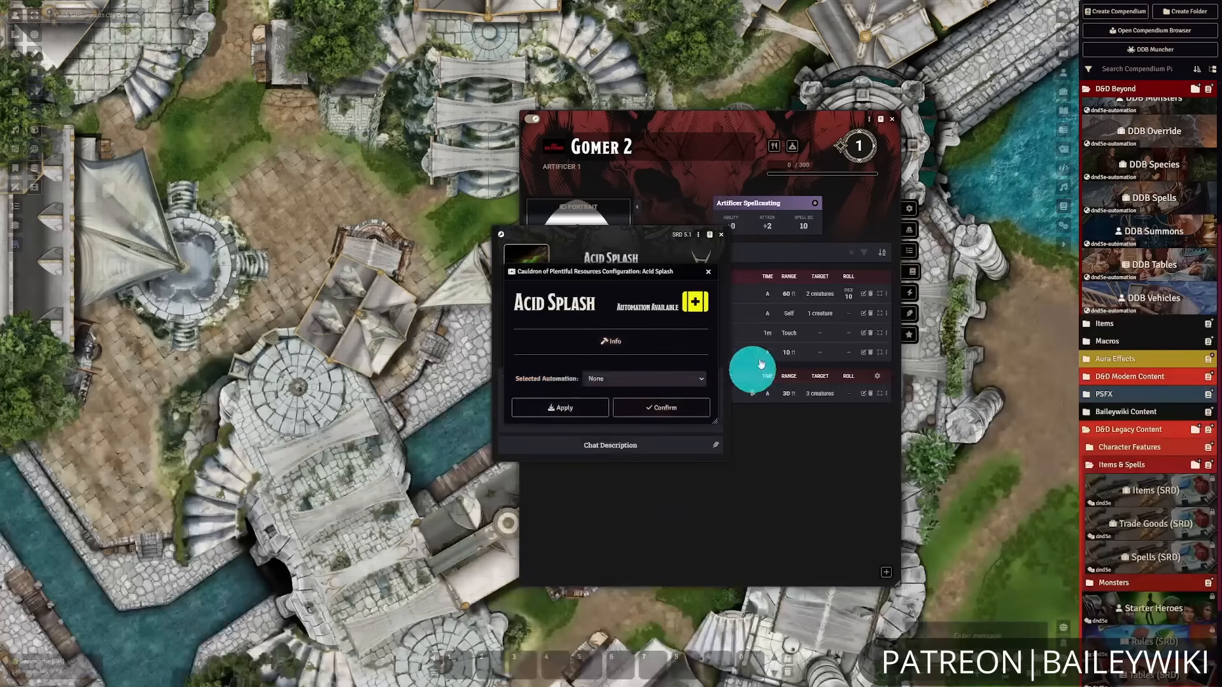
left_click(662, 378)
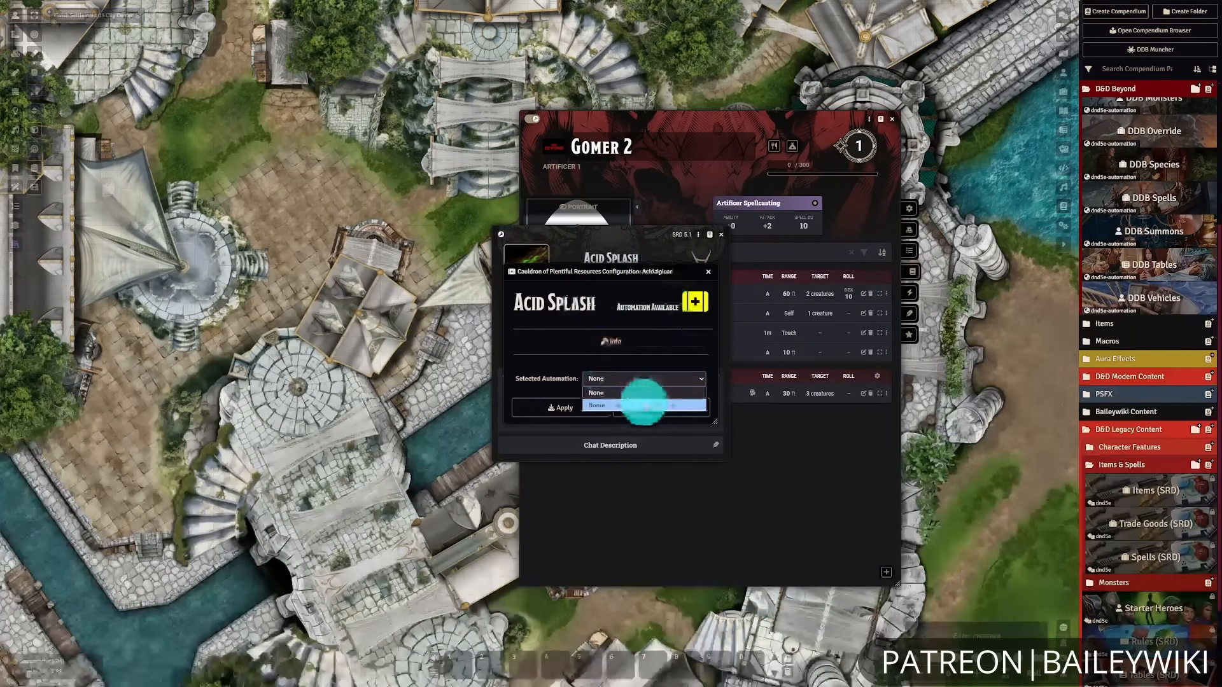
left_click(643, 405)
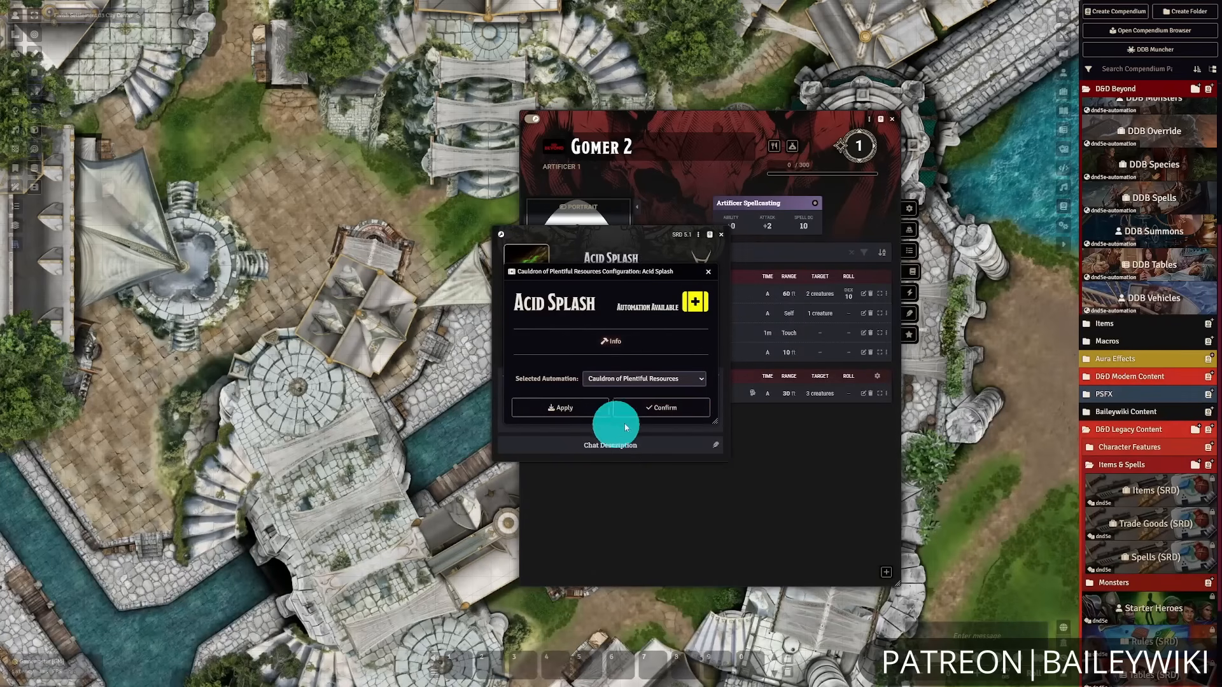
left_click(674, 408)
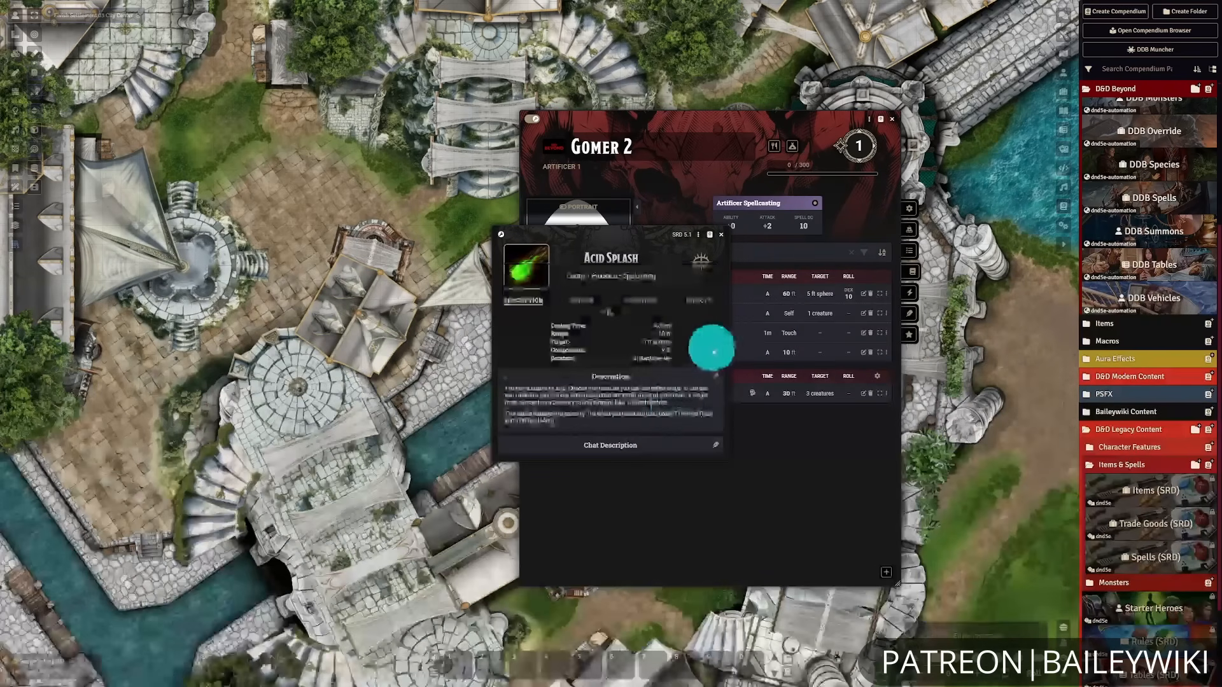
- Check the CPR Medkit status on the Acid Splash sheet and close the sheet
left_click(698, 236)
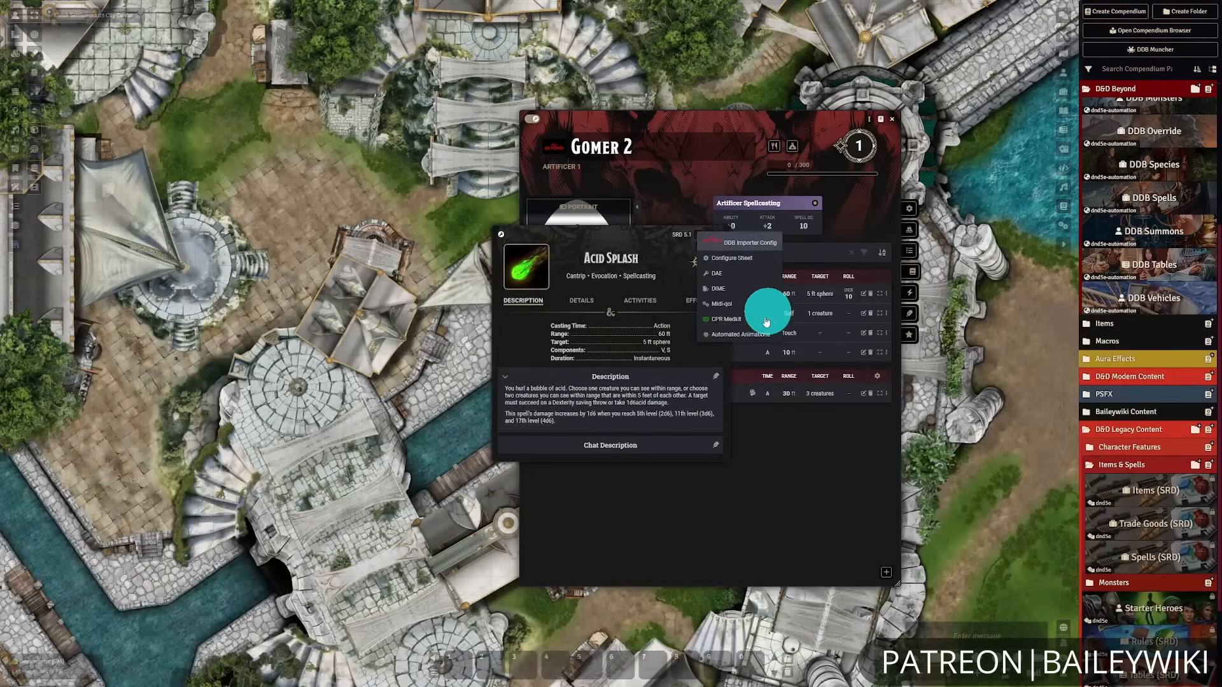
left_click(799, 469)
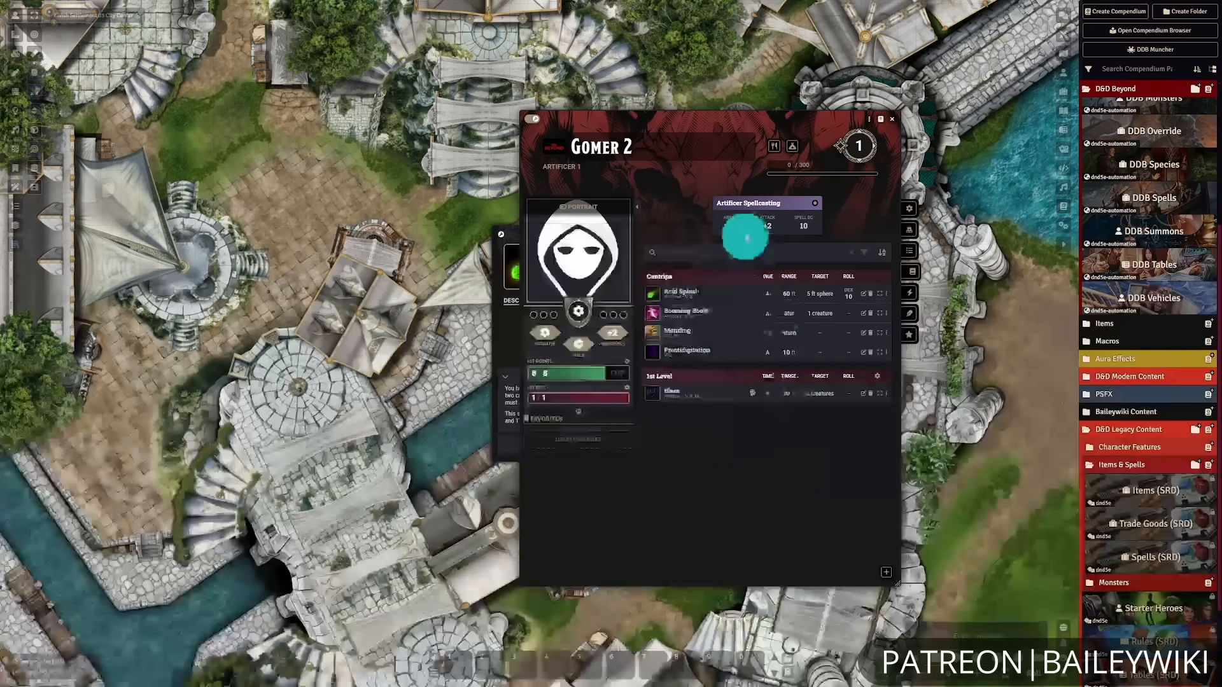
left_click(512, 236)
left_click(719, 234)
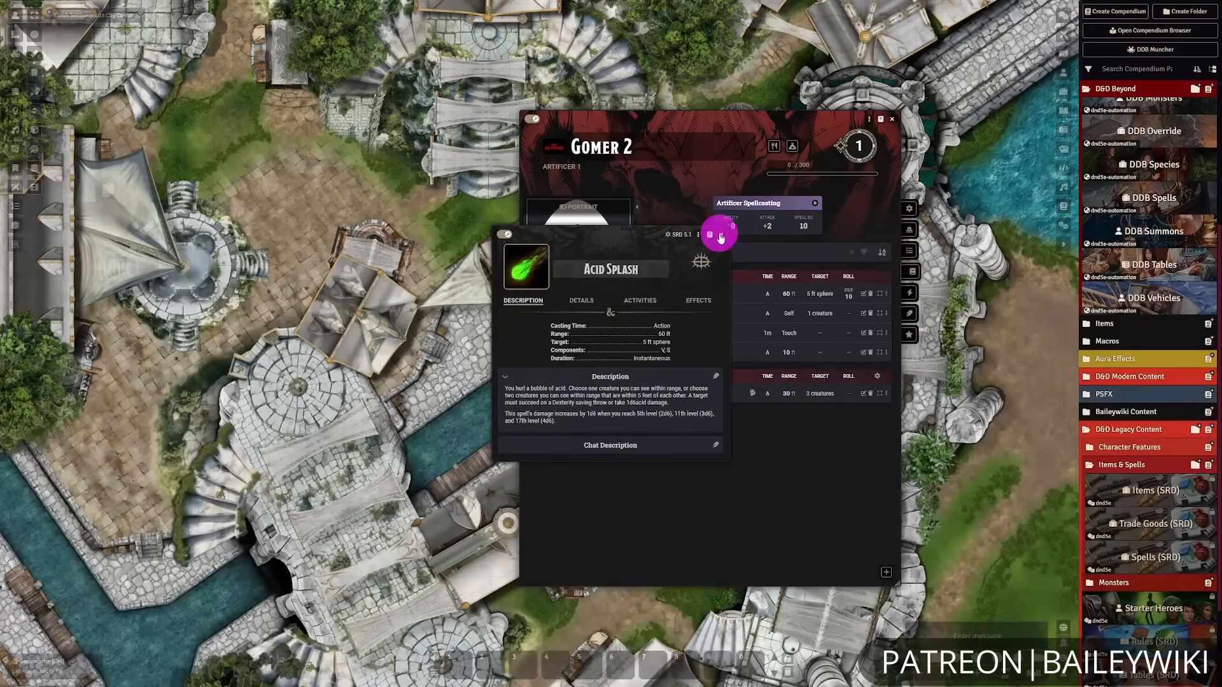
- Open the CPR Medkit for the Gomer 2 actor to review which of its items have up-to-date automations
left_click(869, 118)
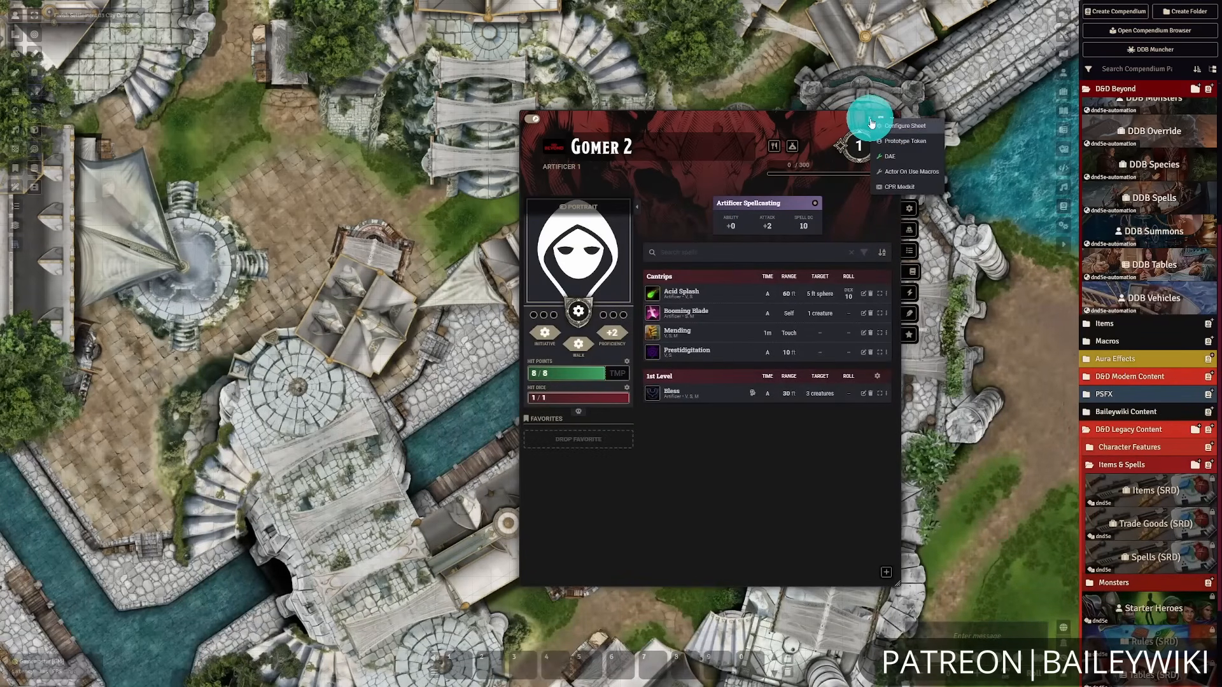
left_click(907, 187)
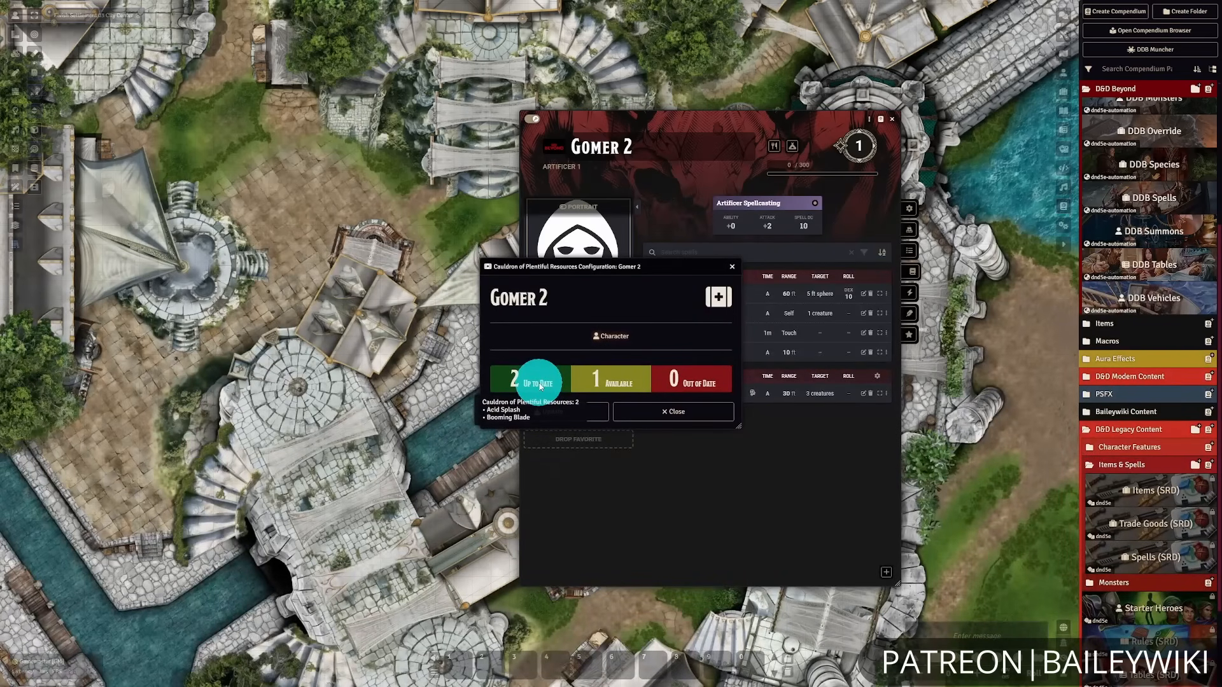
- Apply the available Cauldron of Plentiful Resources automation to Gomer 2's Bless spell, close the CPR Medkit and view the Bless sheet
left_click(573, 413)
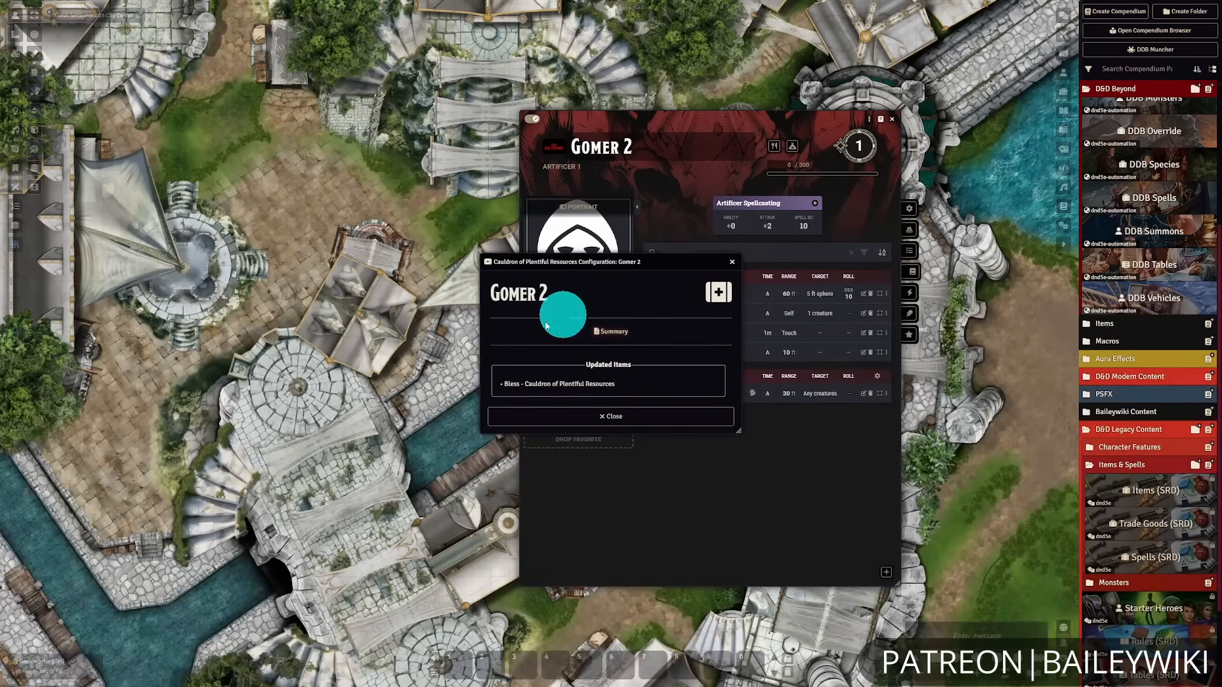
left_click(635, 414)
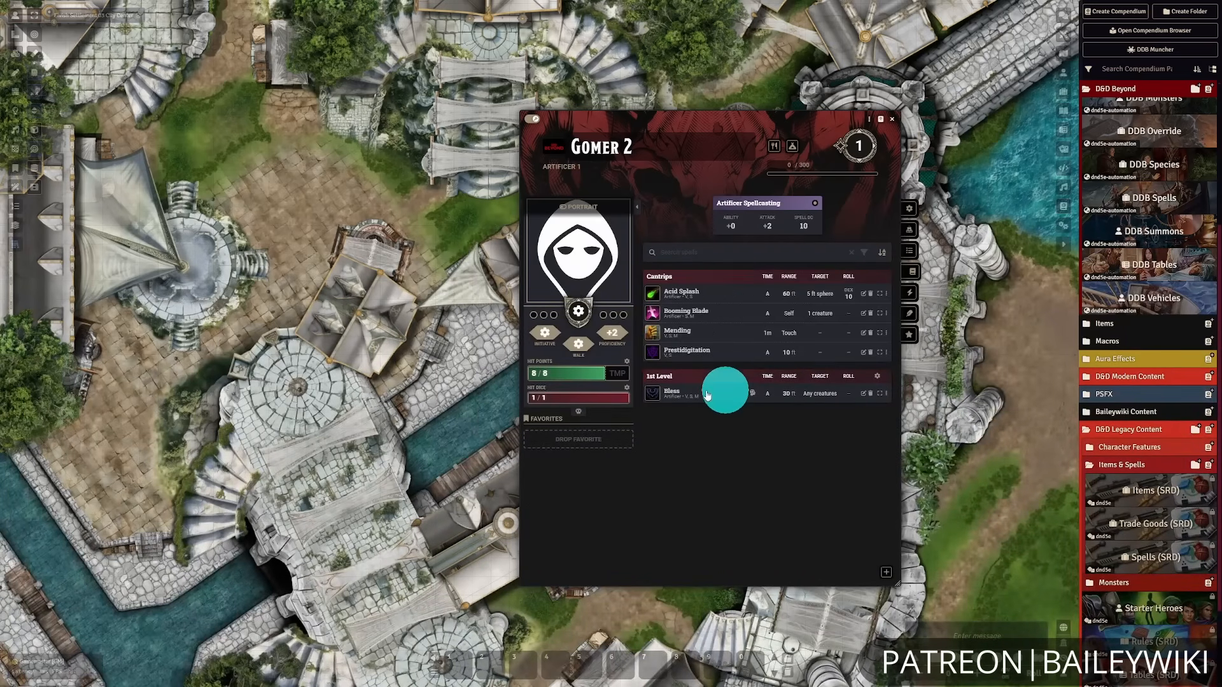
left_click(887, 394)
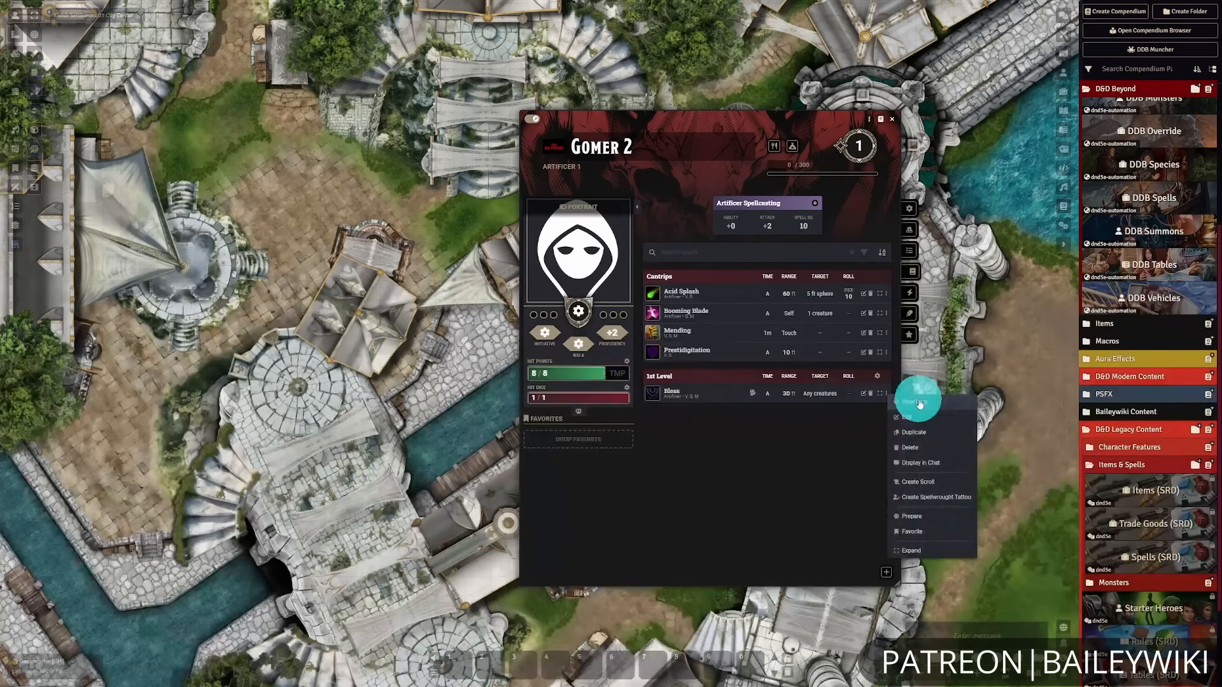
left_click(918, 400)
left_click(695, 227)
left_click(716, 227)
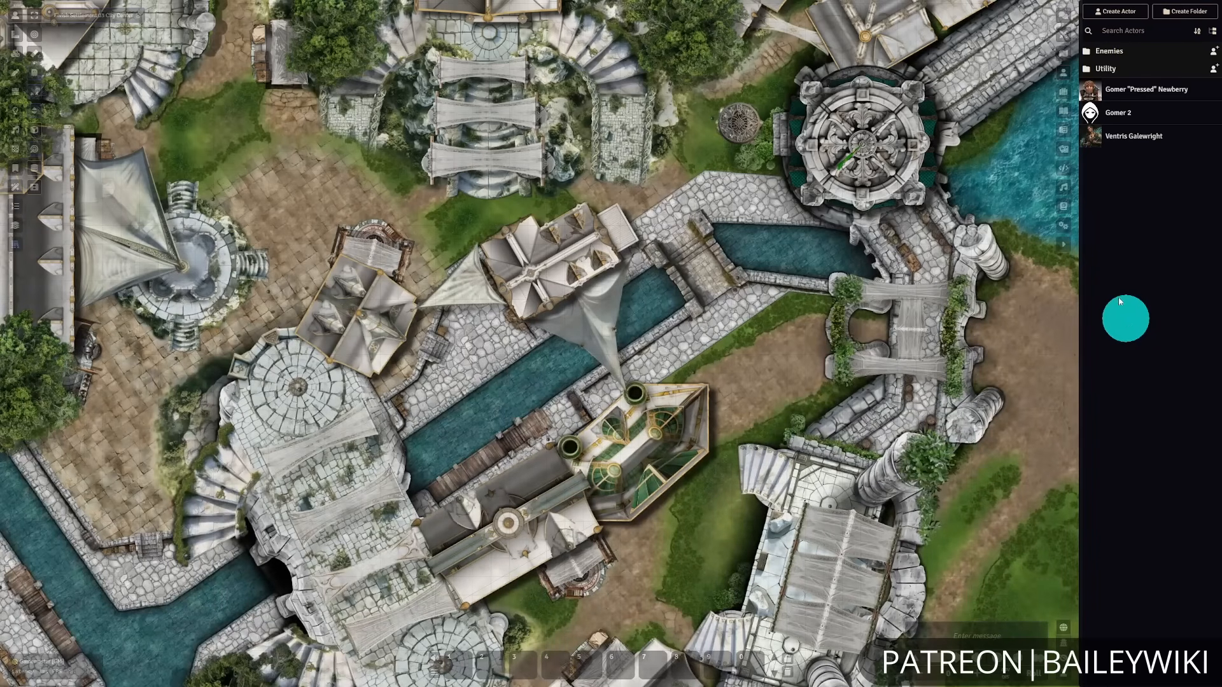
- Open the DDB Monsters compendium beside the actors directory and expand its 2014 Core Rules Undead folder
left_click(1061, 208)
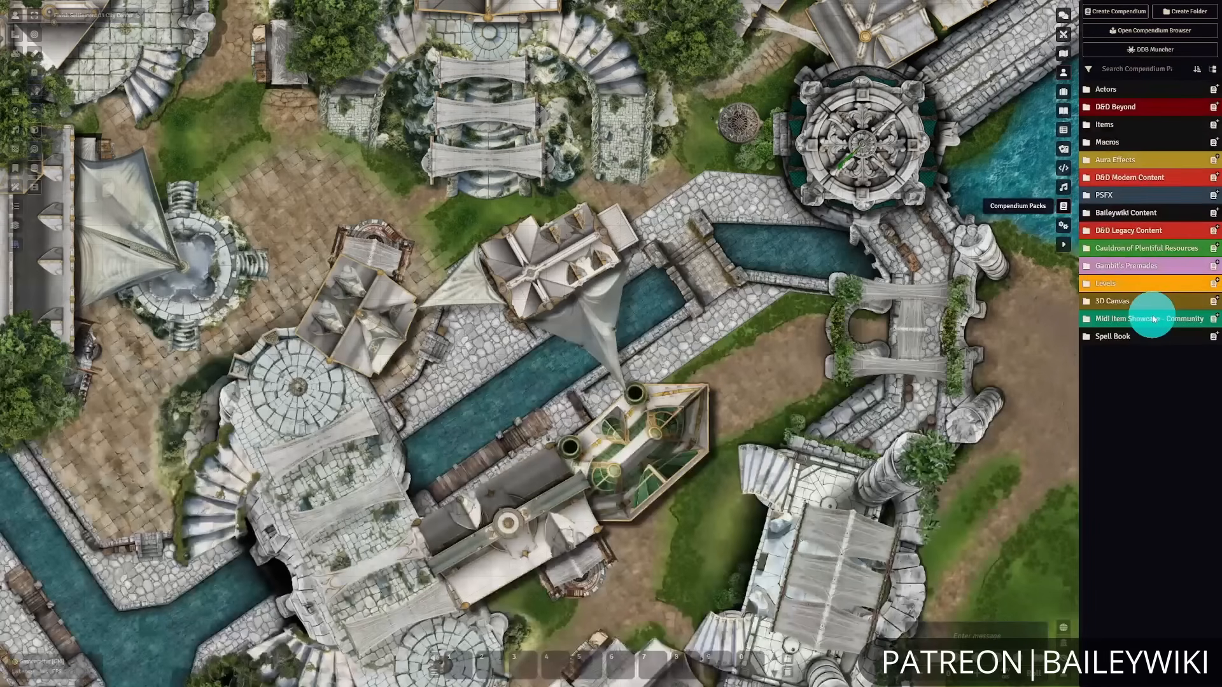
left_click(1131, 109)
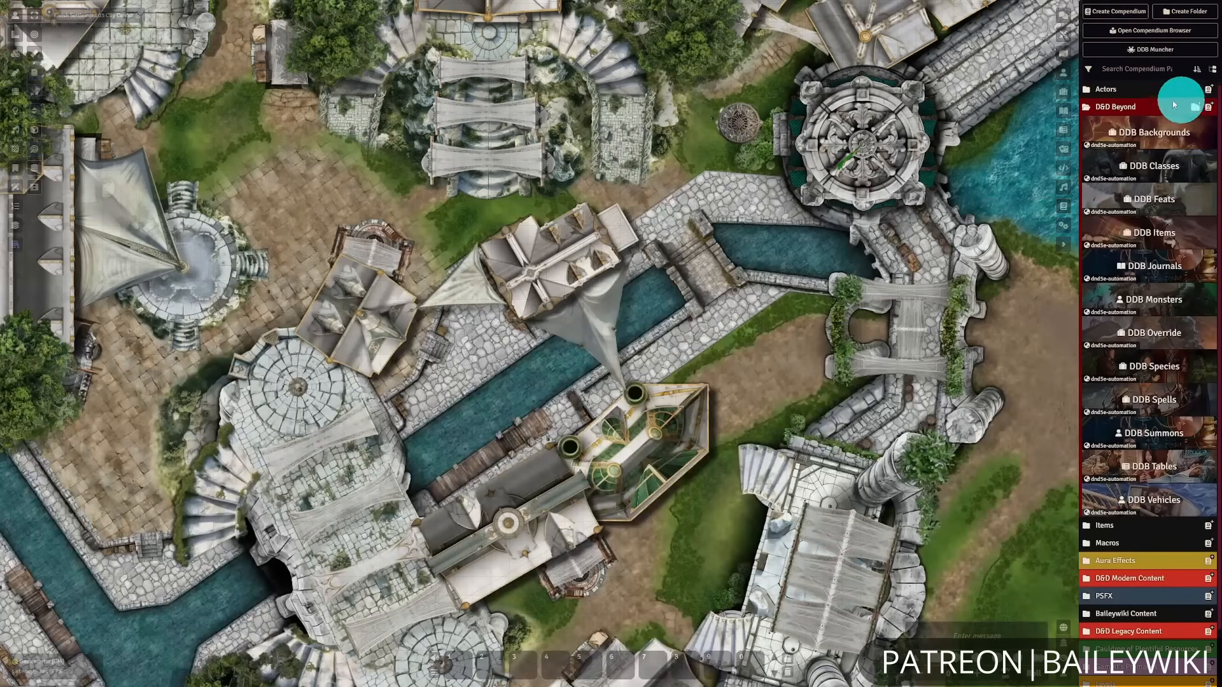
left_click(1180, 309)
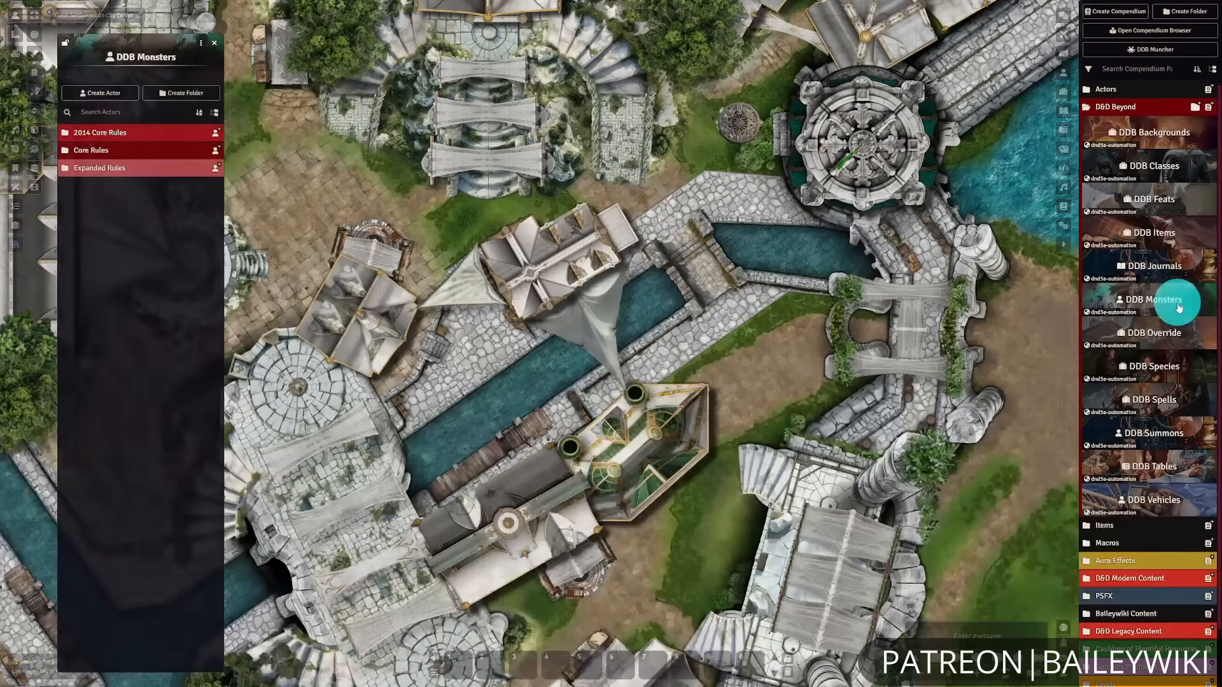
left_click(1063, 72)
left_click(194, 132)
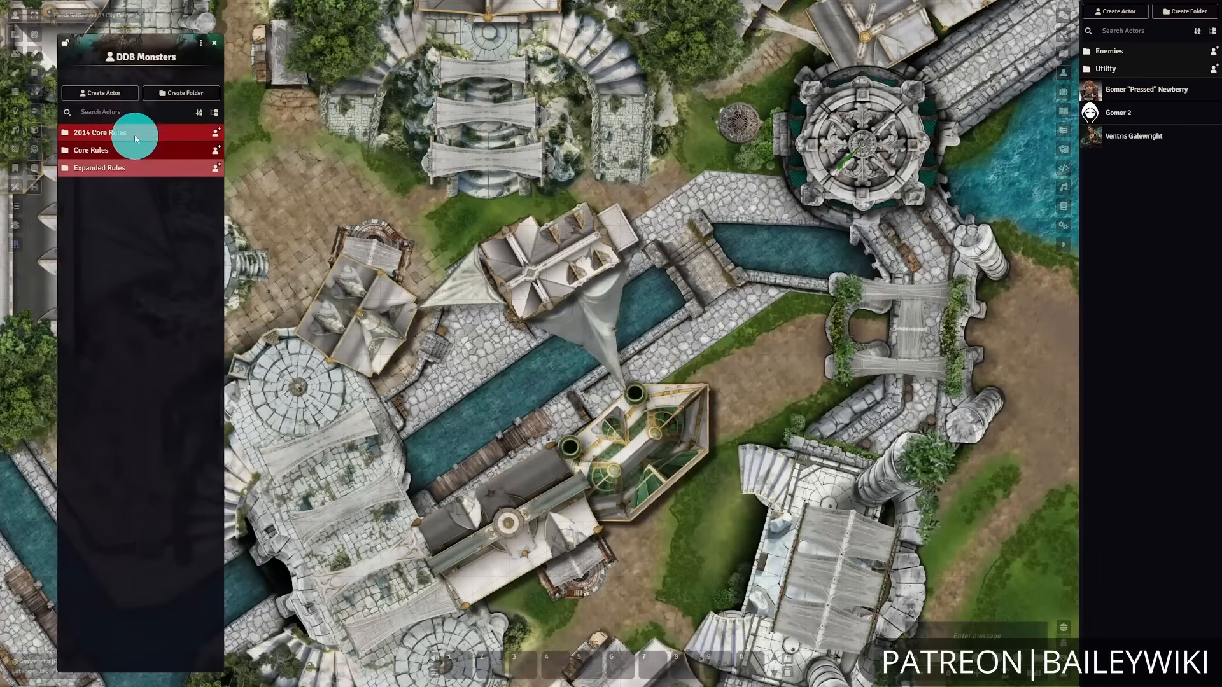
left_click(107, 332)
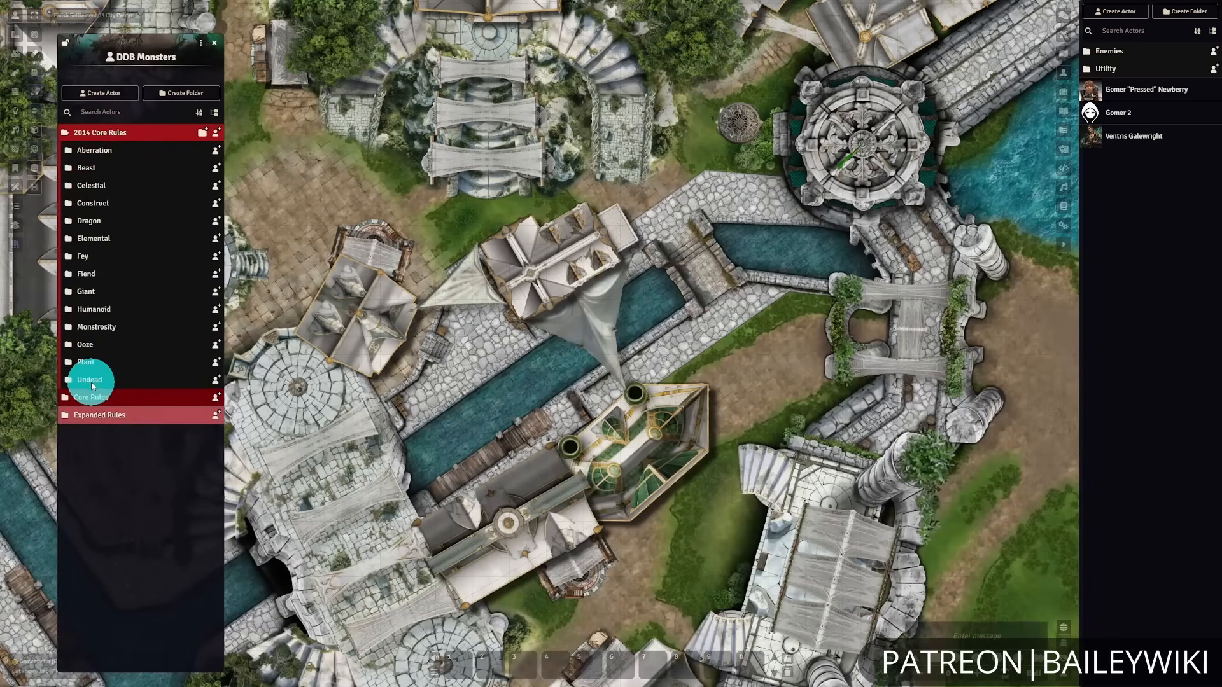
left_click(90, 382)
- Import the Lich, Wight and Zombie from the Undead folder into the Enemies actor folder and close the compendium
scroll(182, 367, "down", 5)
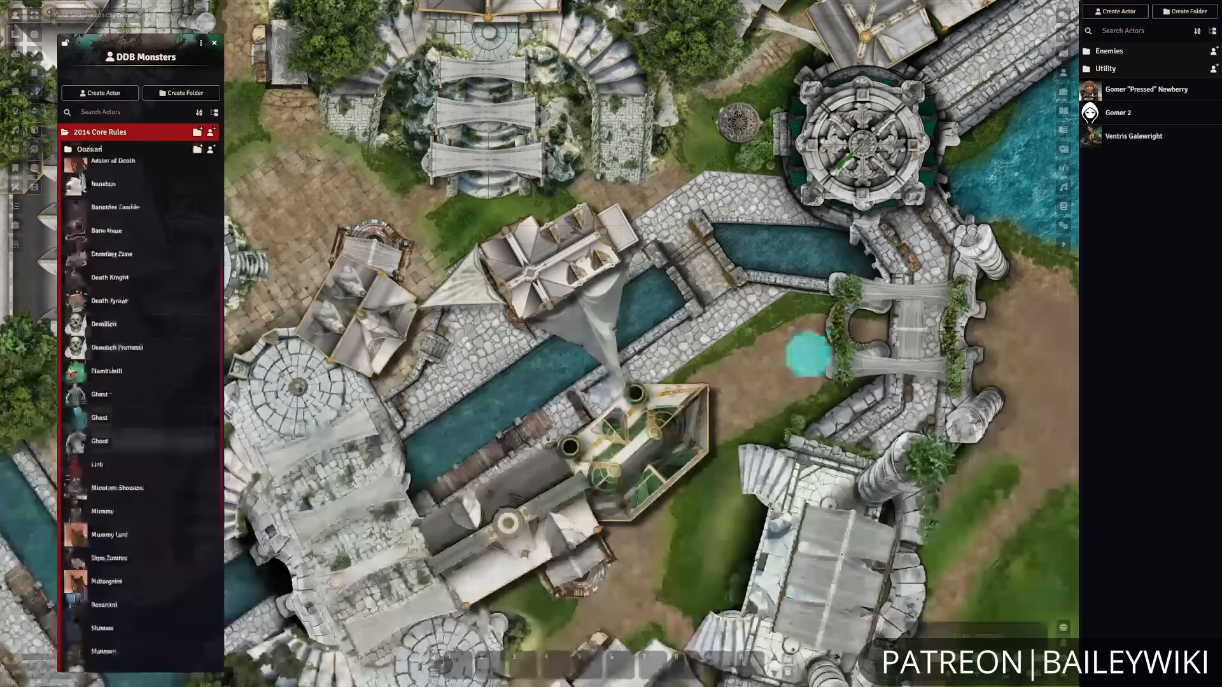
left_click_drag(93, 461, 512, 465)
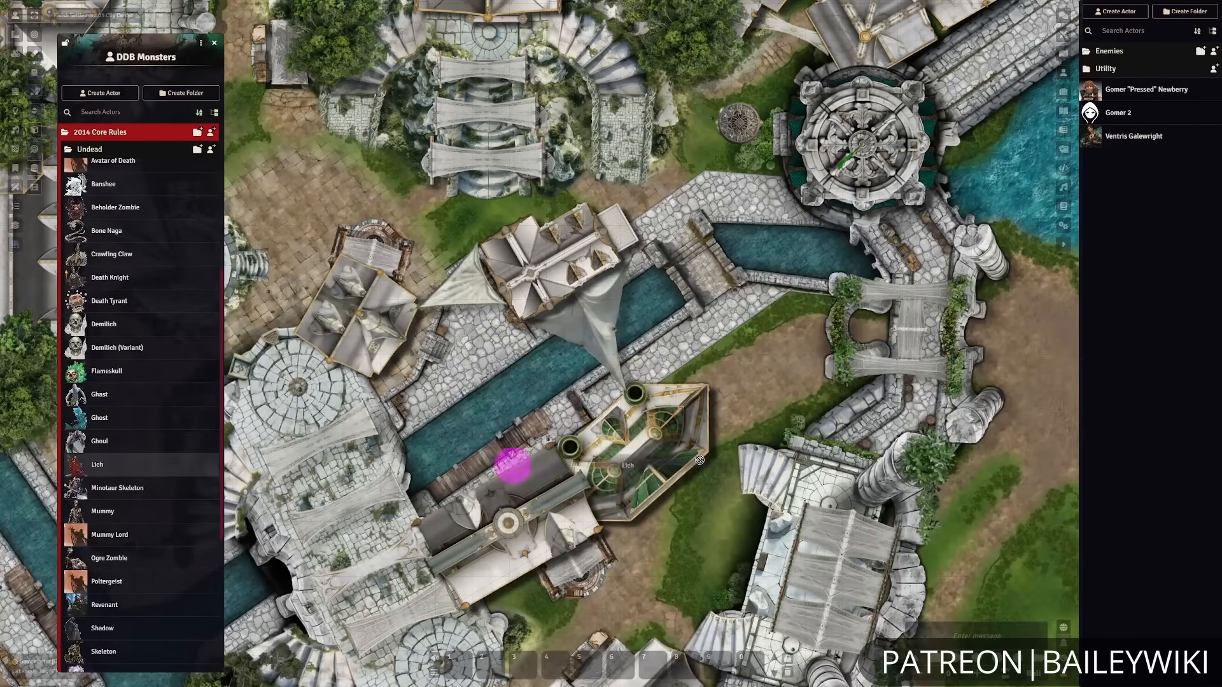
left_click_drag(699, 460, 1125, 51)
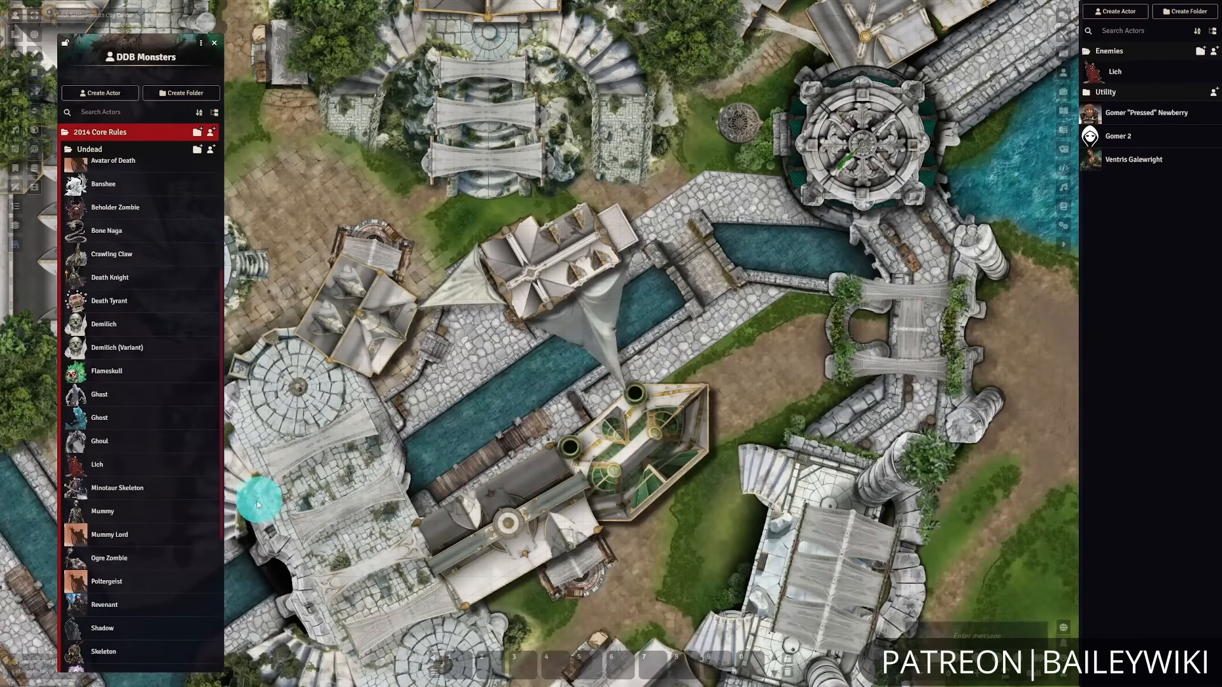
scroll(163, 494, "down", 4)
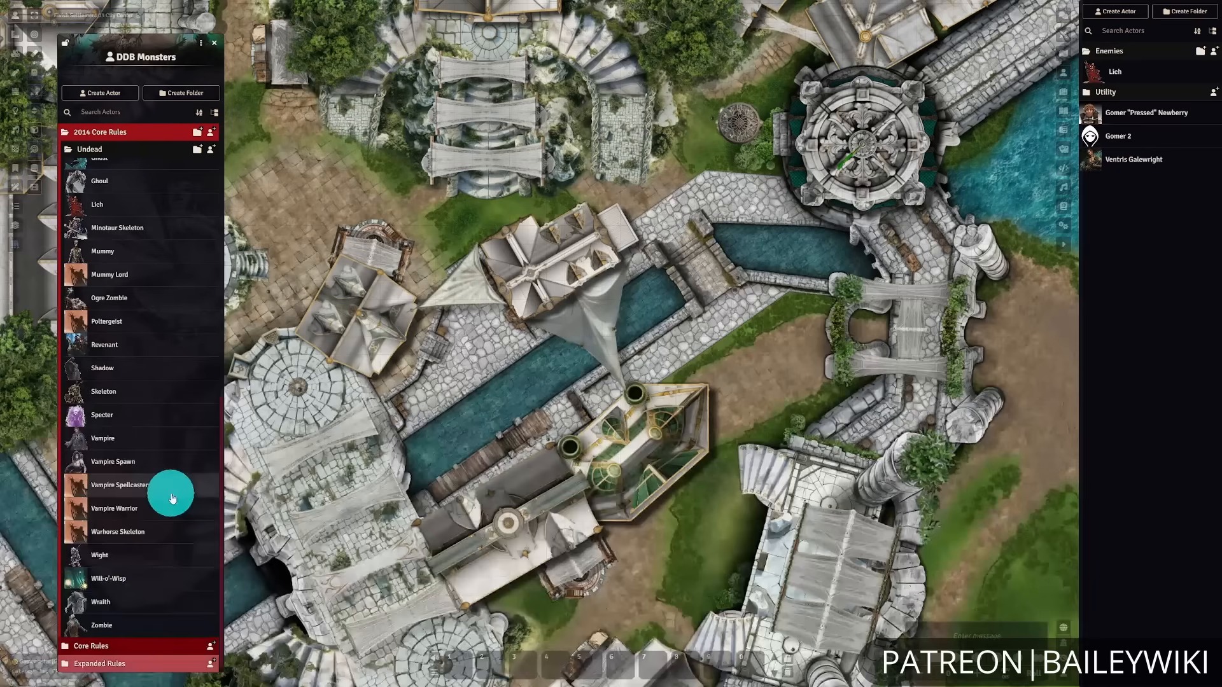
left_click_drag(120, 560, 1110, 50)
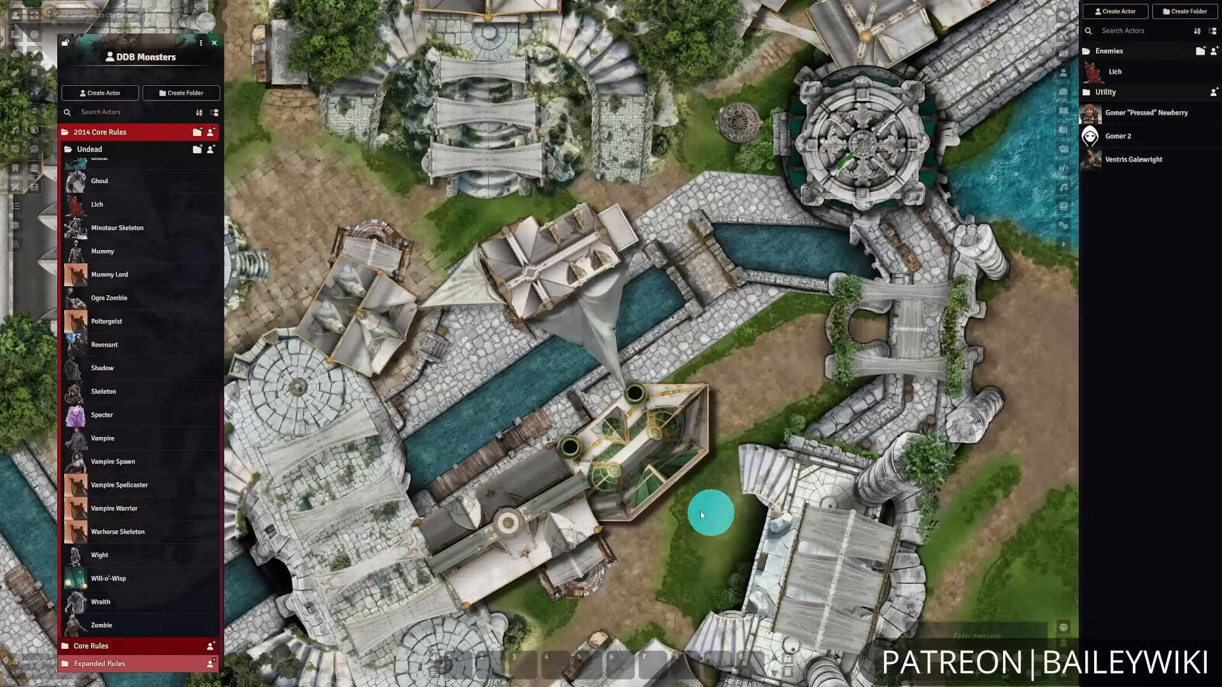
left_click_drag(97, 625, 1137, 74)
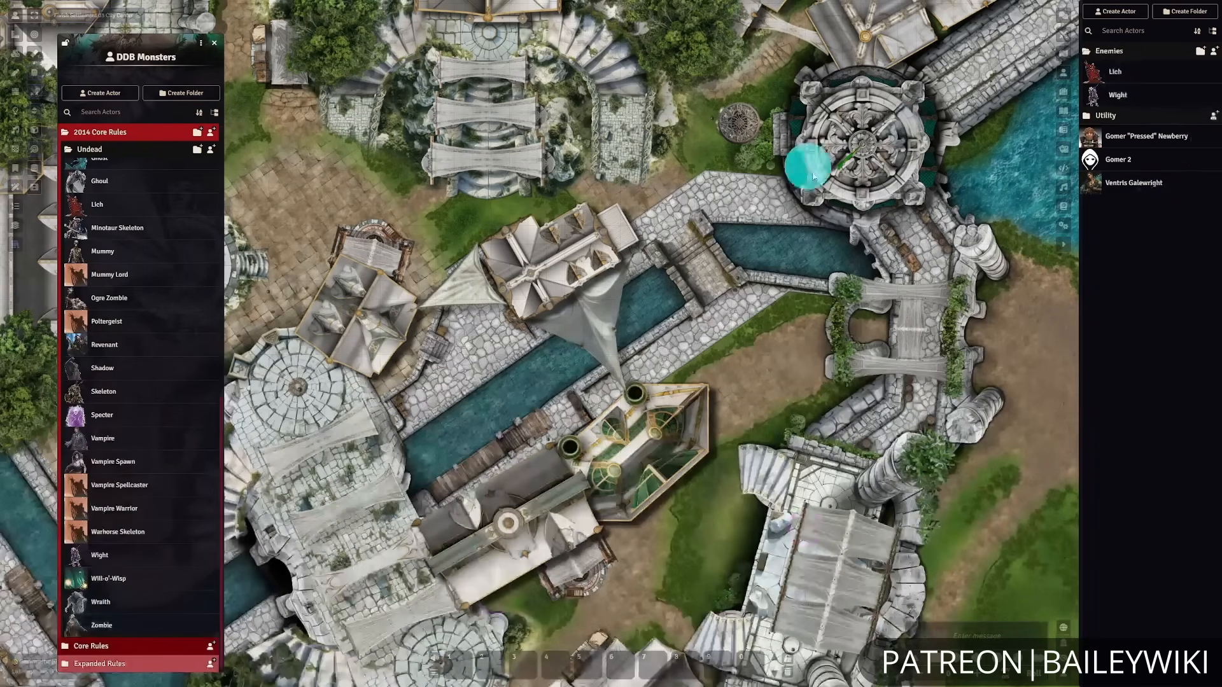
left_click(215, 45)
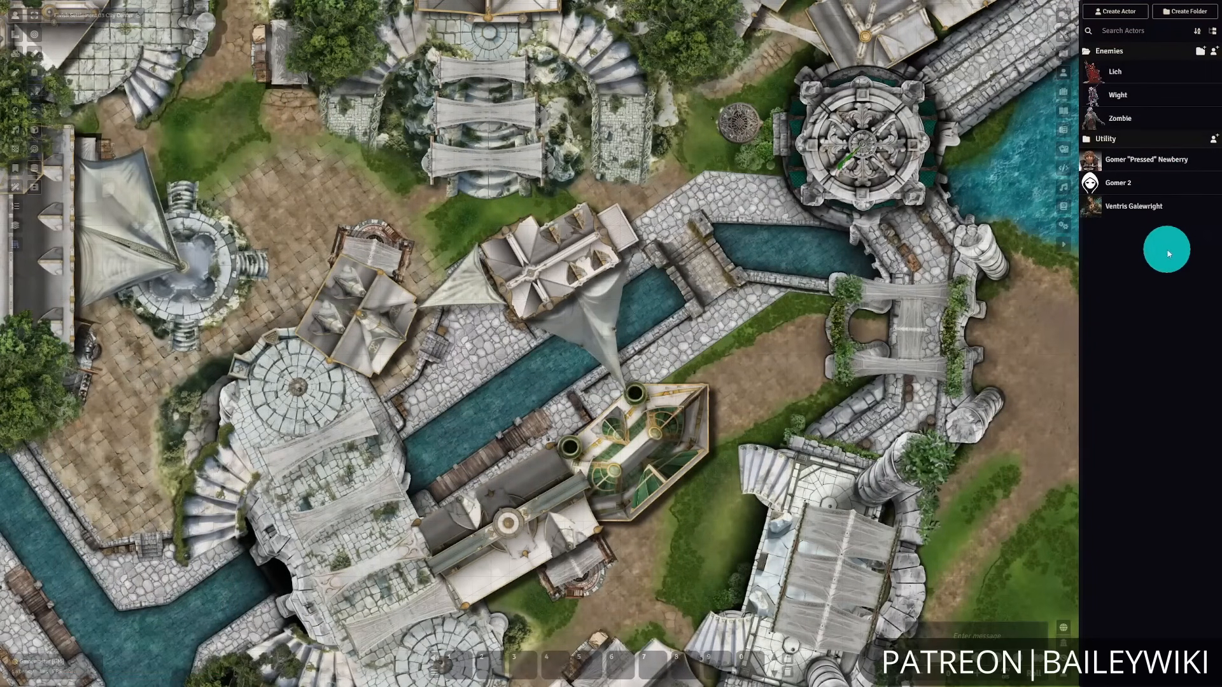
- Open the imported Lich in the Enemies folder, review its automation status in the CPR Medkit, and close both windows
left_click(1115, 71)
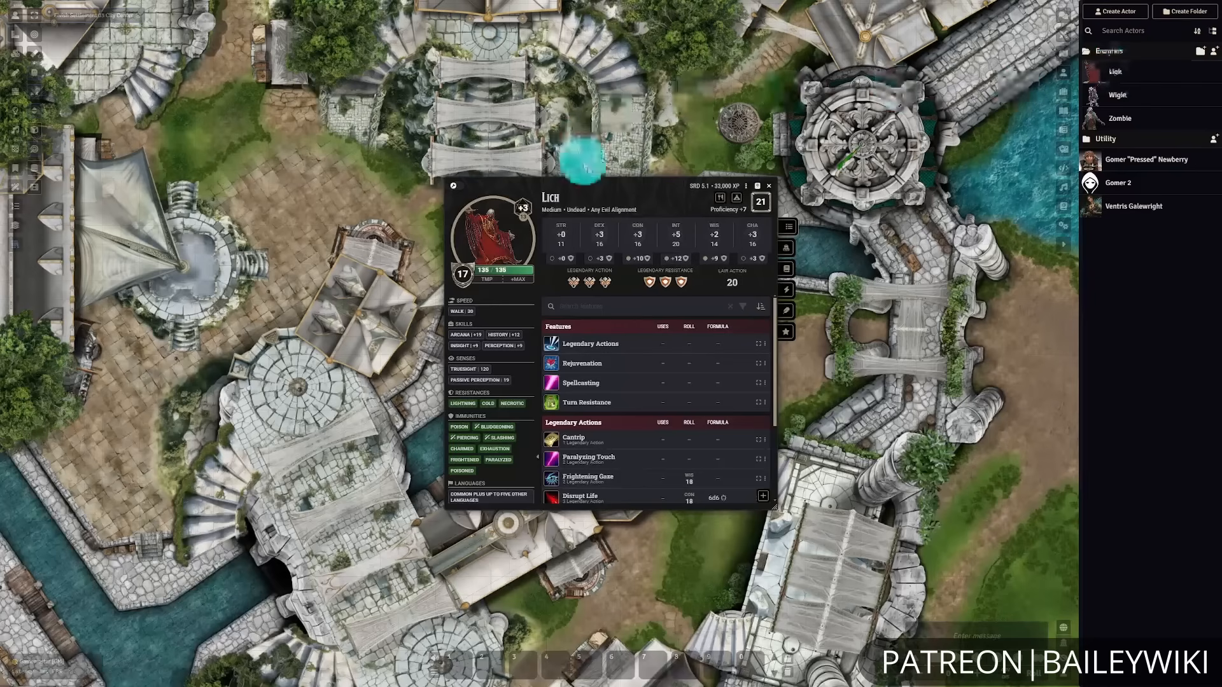
scroll(703, 415, "down", 3)
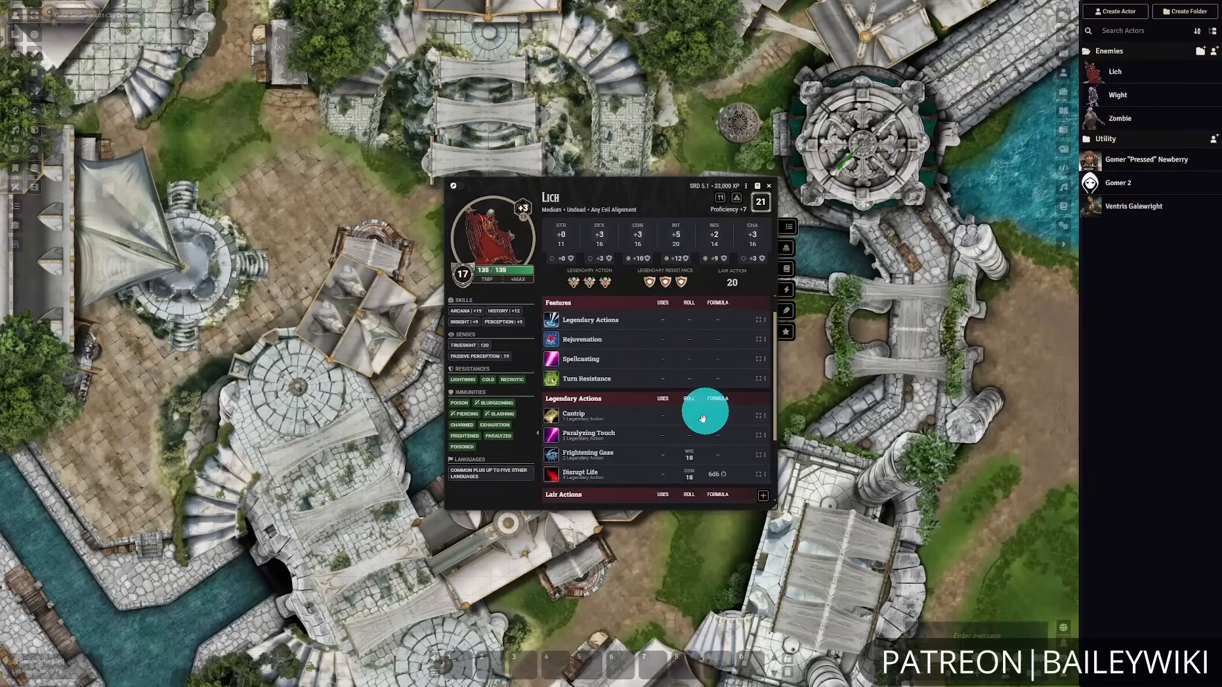
scroll(700, 357, "up", 3)
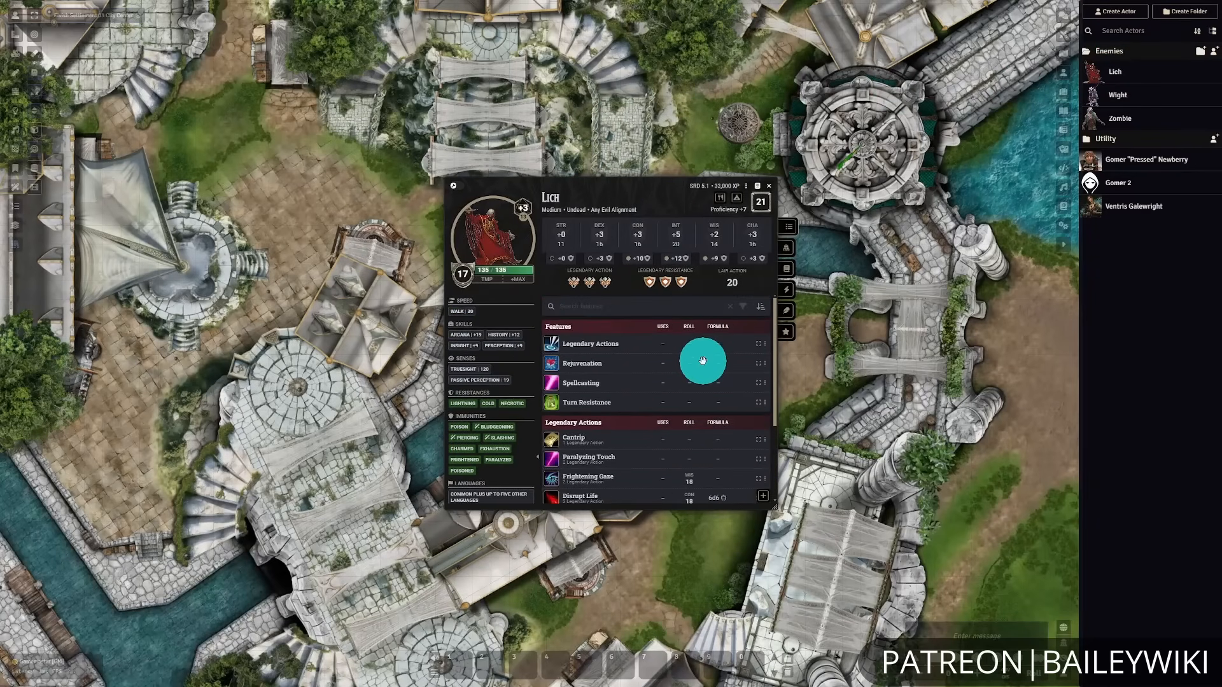
left_click(746, 186)
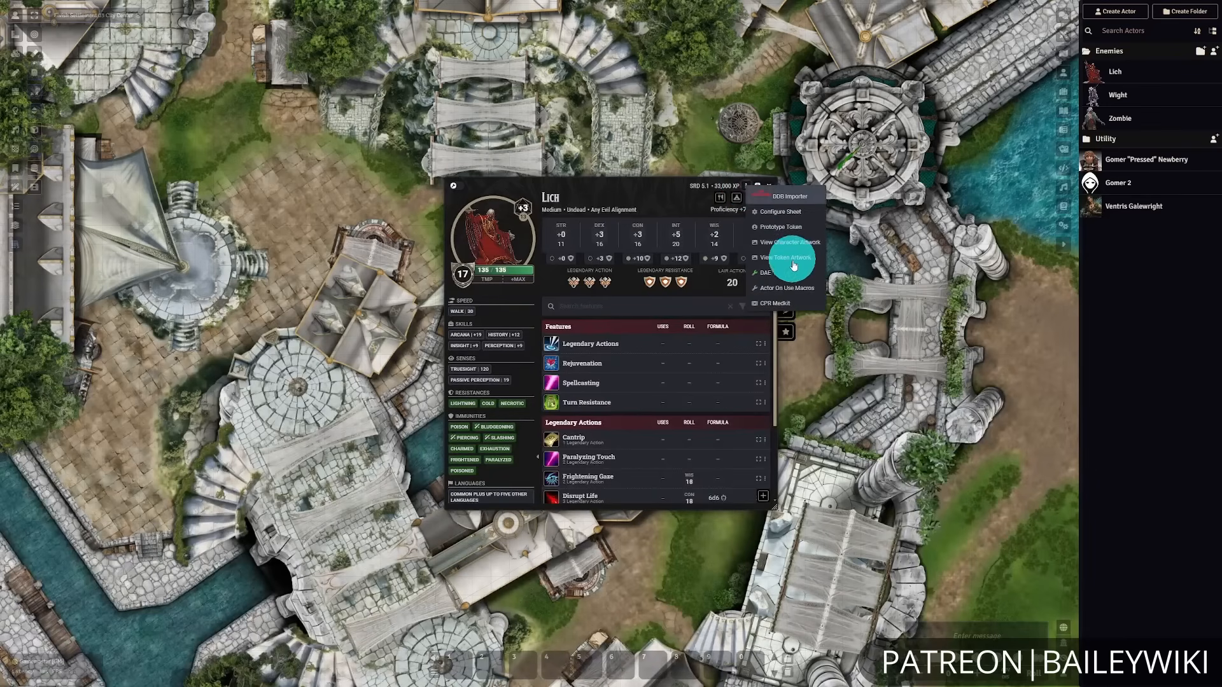
left_click(796, 304)
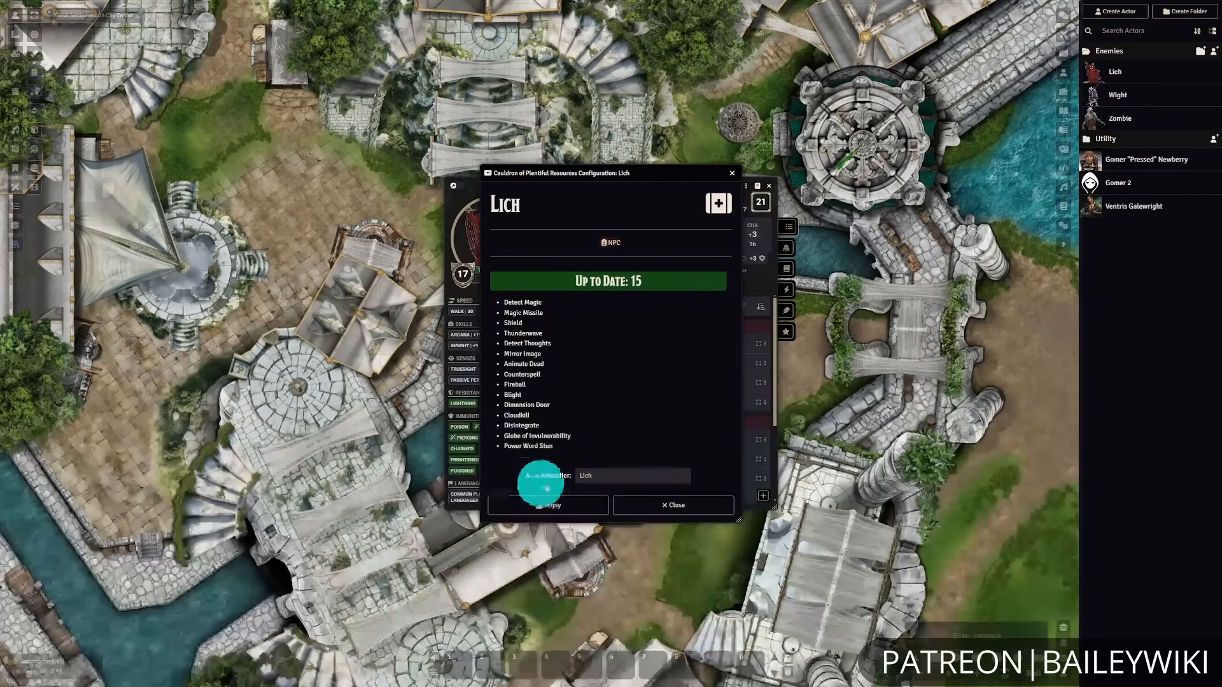
mouse_move(517, 483)
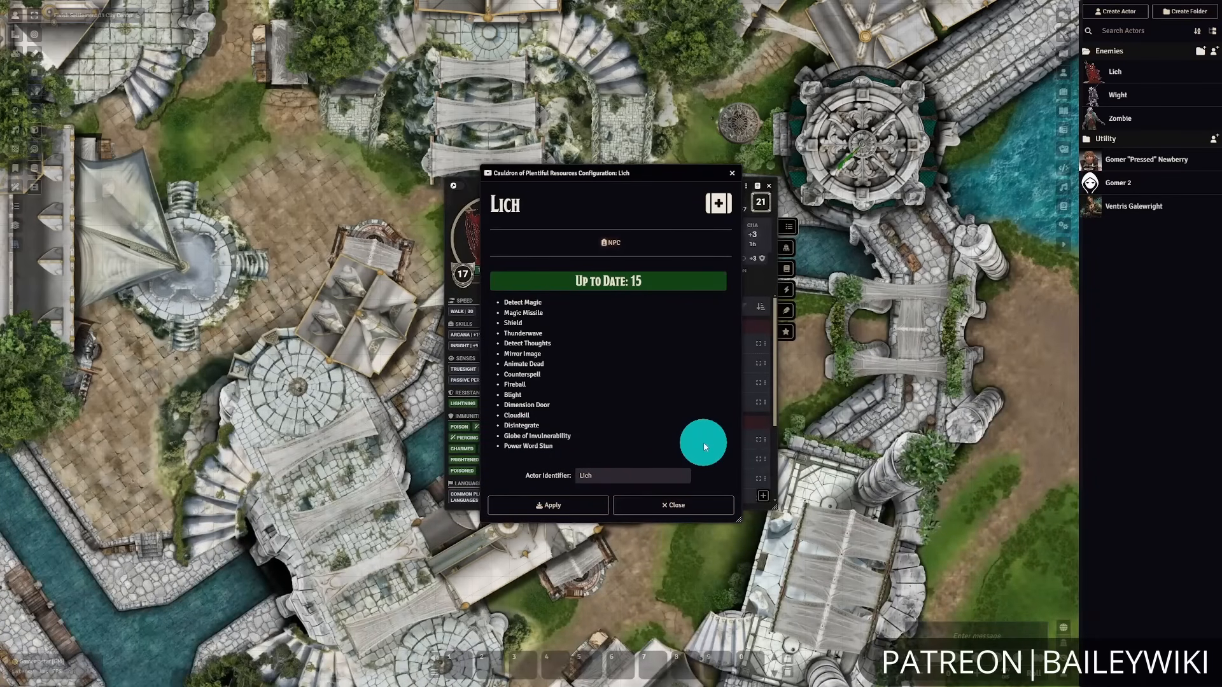
left_click(702, 509)
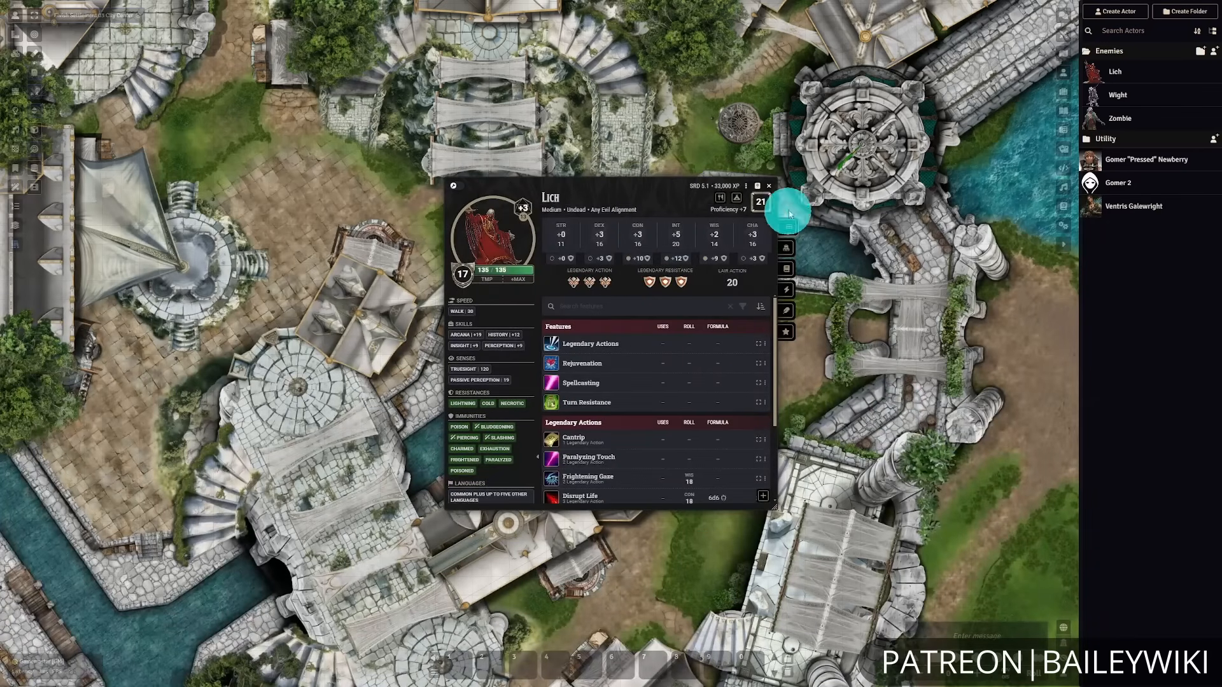
left_click(771, 187)
- Open the Monsters (SRD) compendium from the Monsters folder of the D&D Legacy Content
left_click(1063, 206)
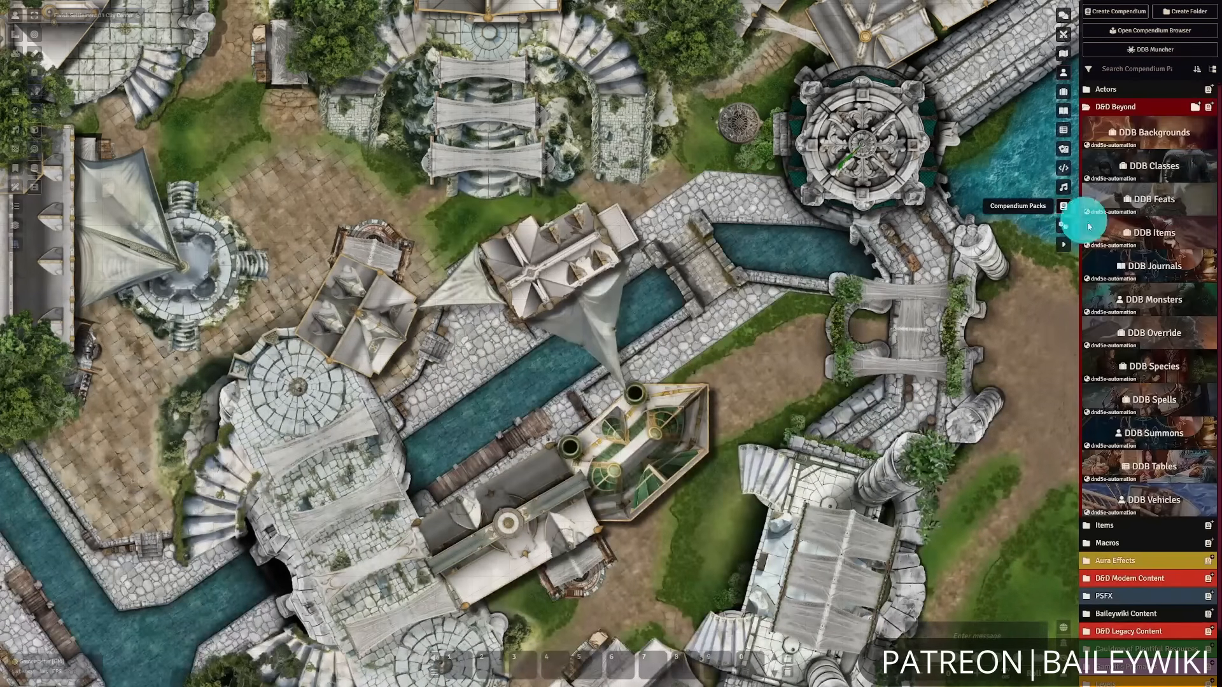
scroll(1177, 318, "down", 1)
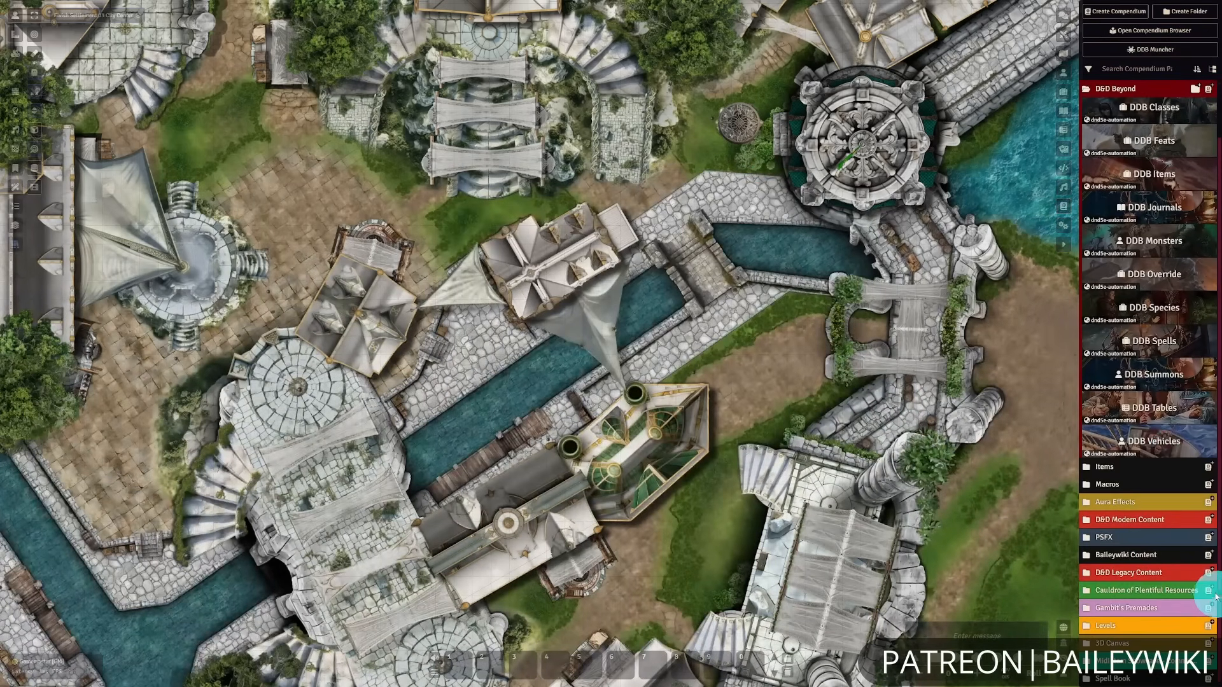
left_click(1162, 572)
scroll(1177, 541, "down", 3)
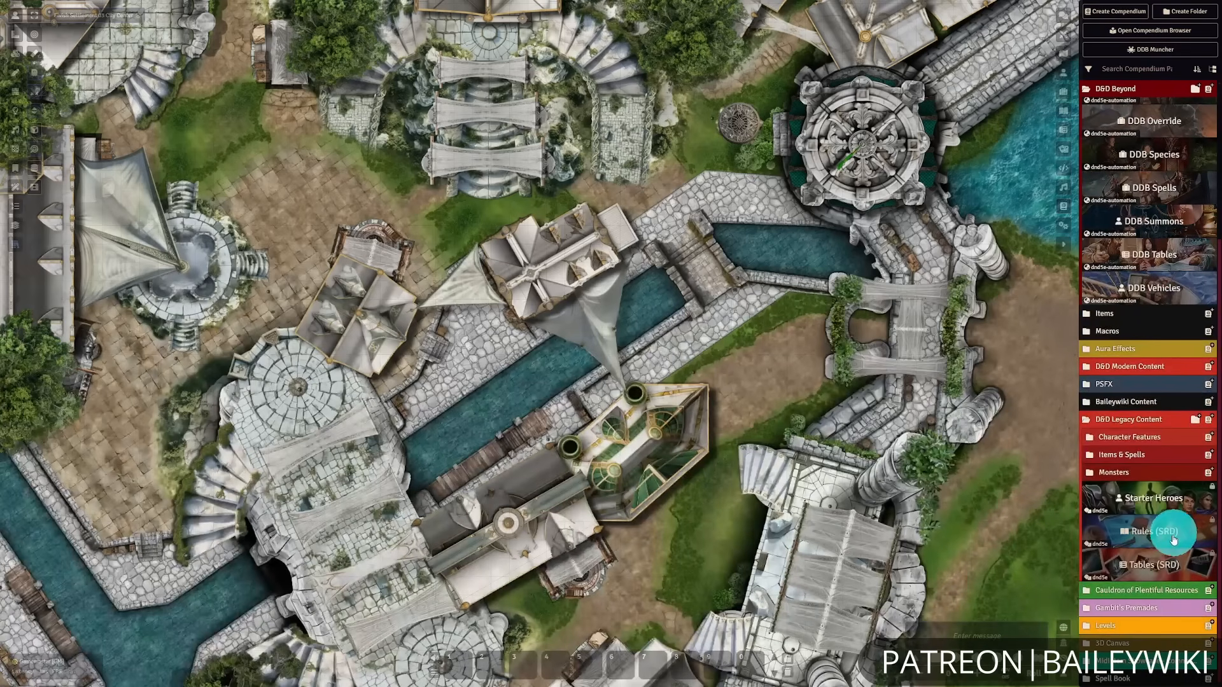
left_click(1190, 472)
scroll(1168, 450, "down", 1)
left_click(1167, 450)
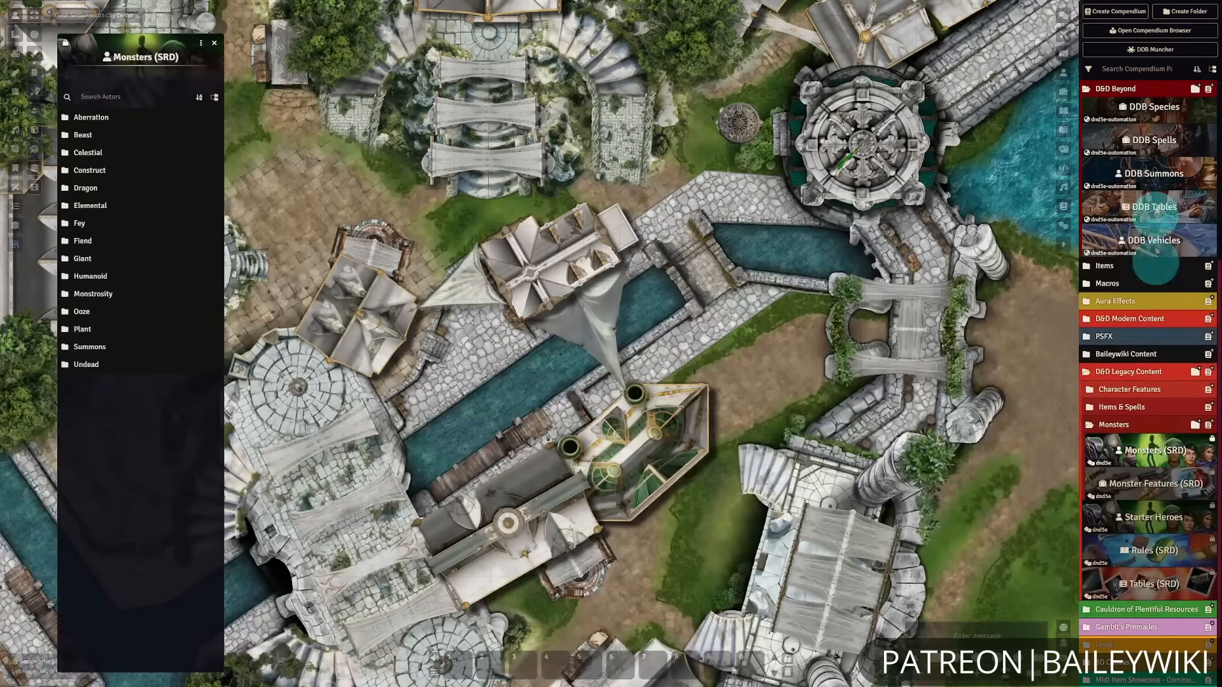
- Import the SRD Lich from the compendium's Undead folder into the actors directory, outside the Enemies folder
left_click(1063, 72)
left_click(102, 362)
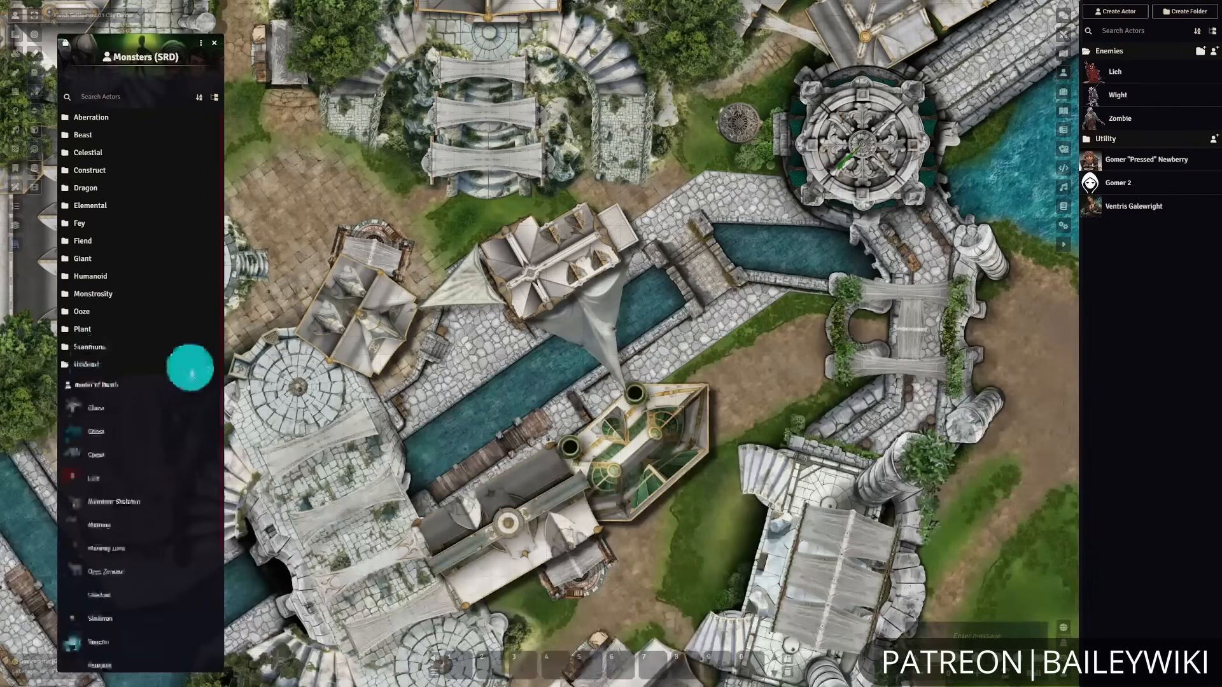
scroll(191, 394, "down", 3)
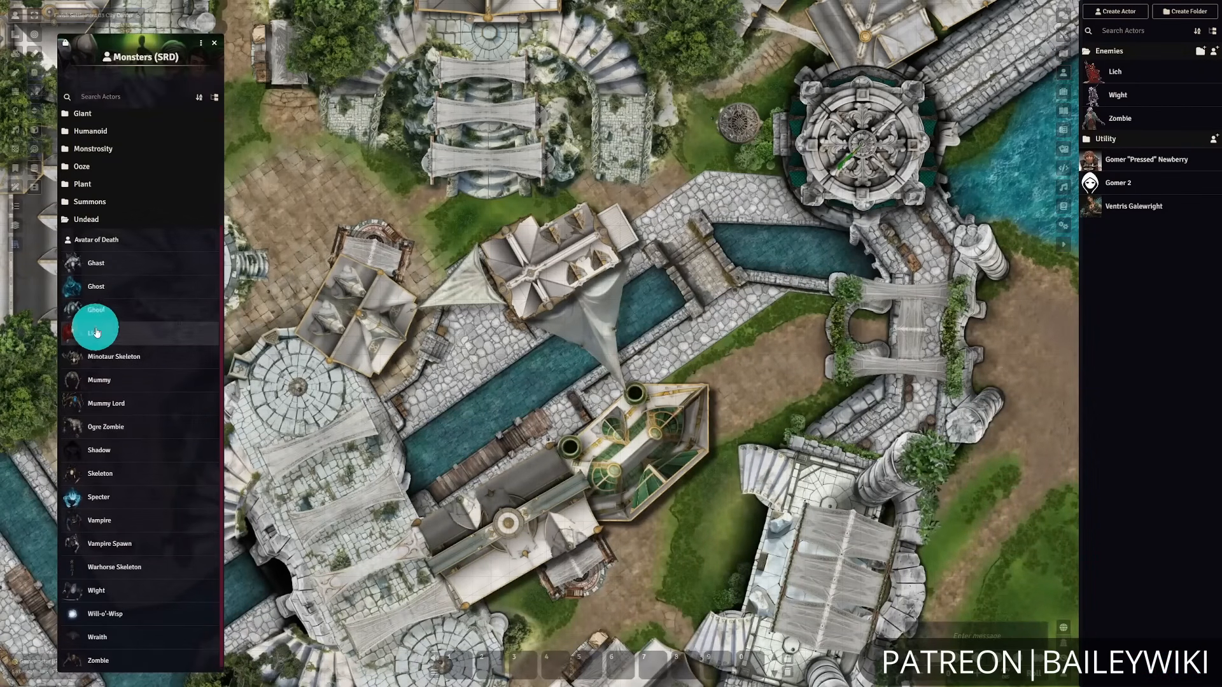
left_click_drag(99, 331, 1169, 390)
- Open the SRD Lich's CPR Medkit, review its available automations, and apply them to the actor
left_click(1114, 206)
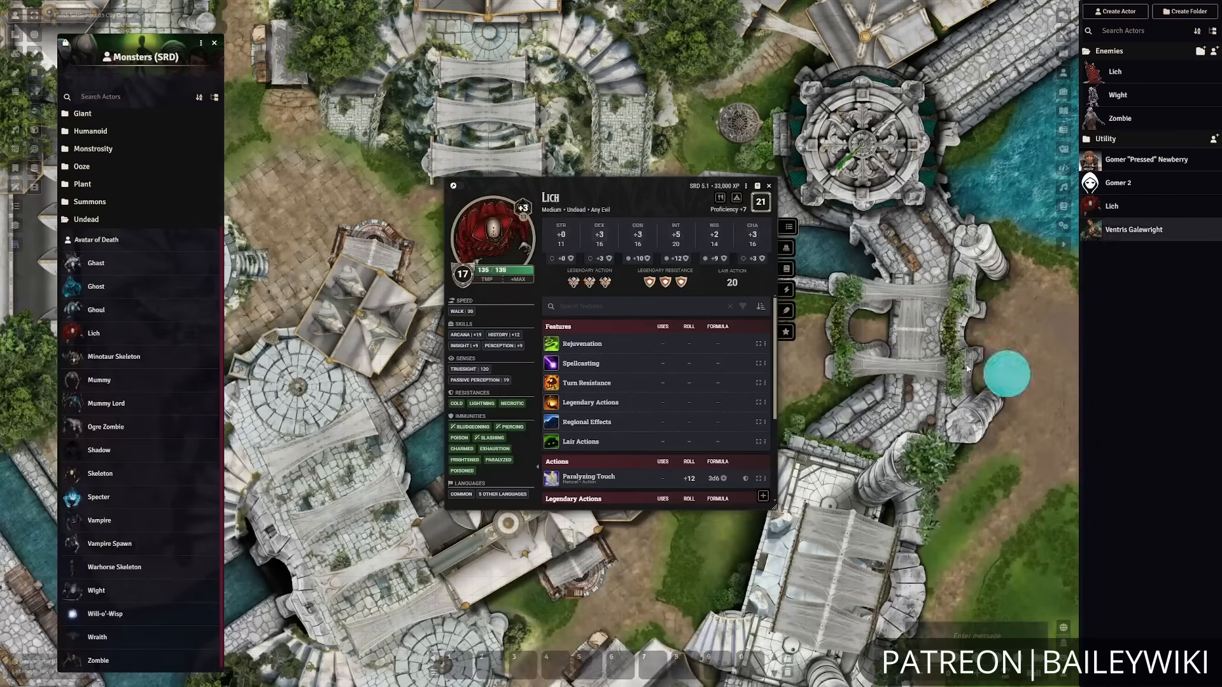
left_click(745, 187)
left_click(783, 278)
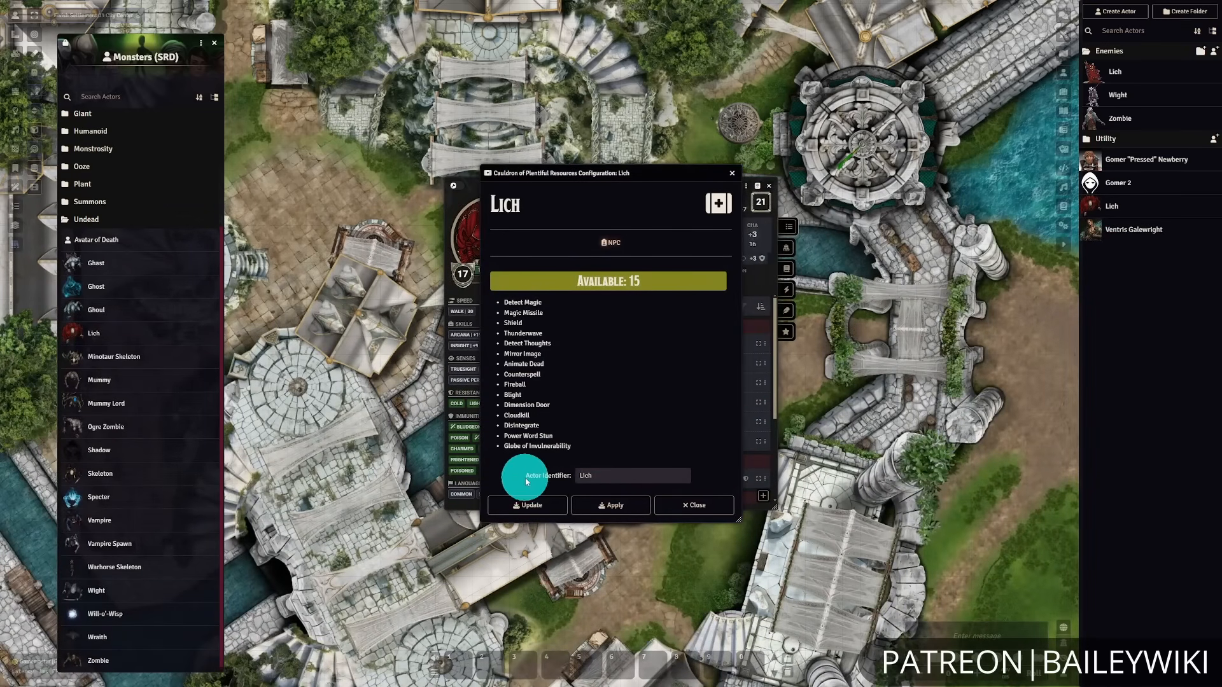
mouse_move(641, 475)
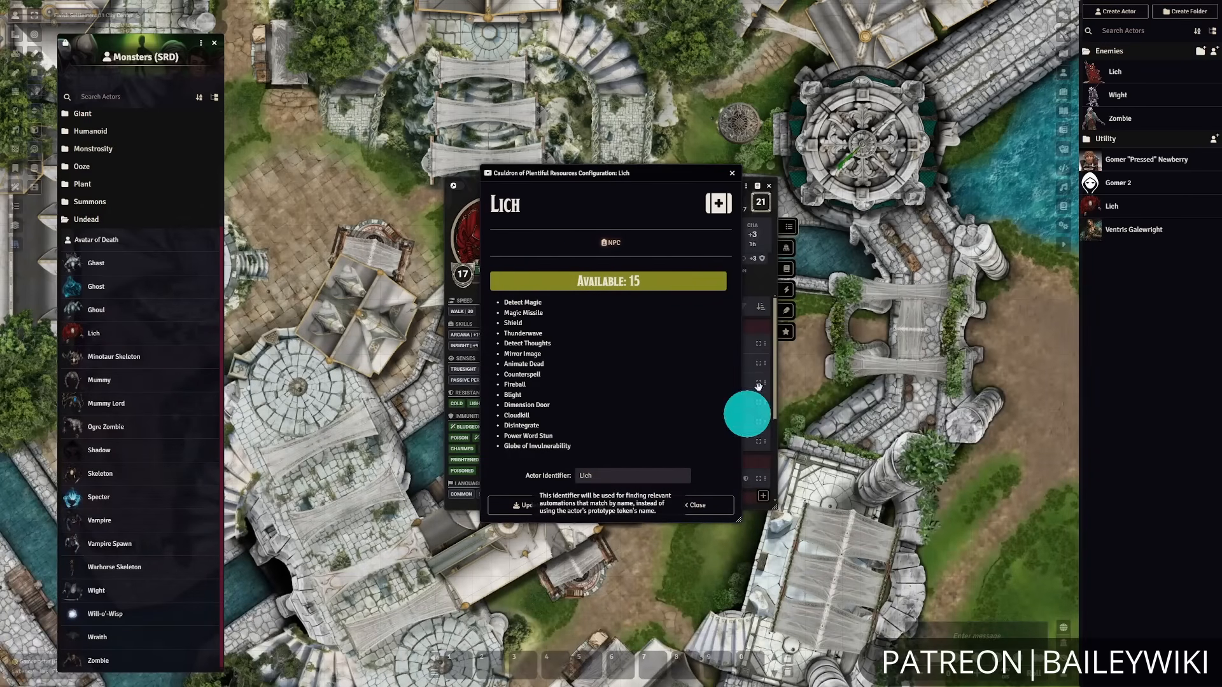
mouse_move(615, 413)
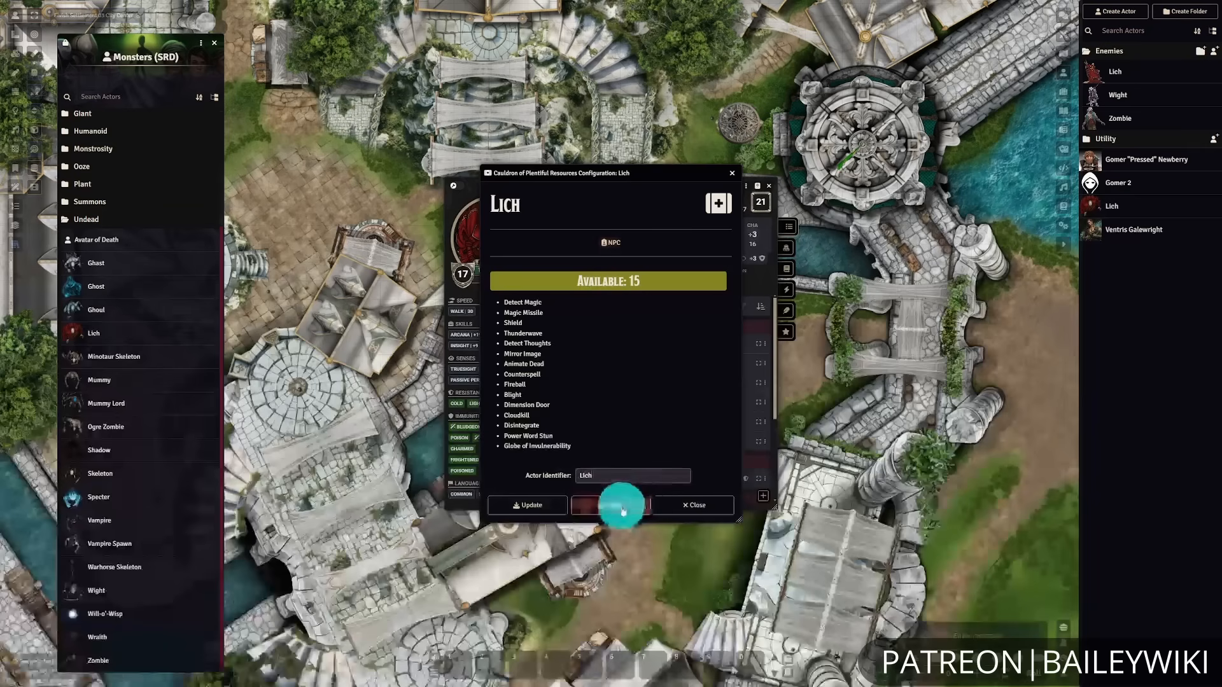
left_click(521, 505)
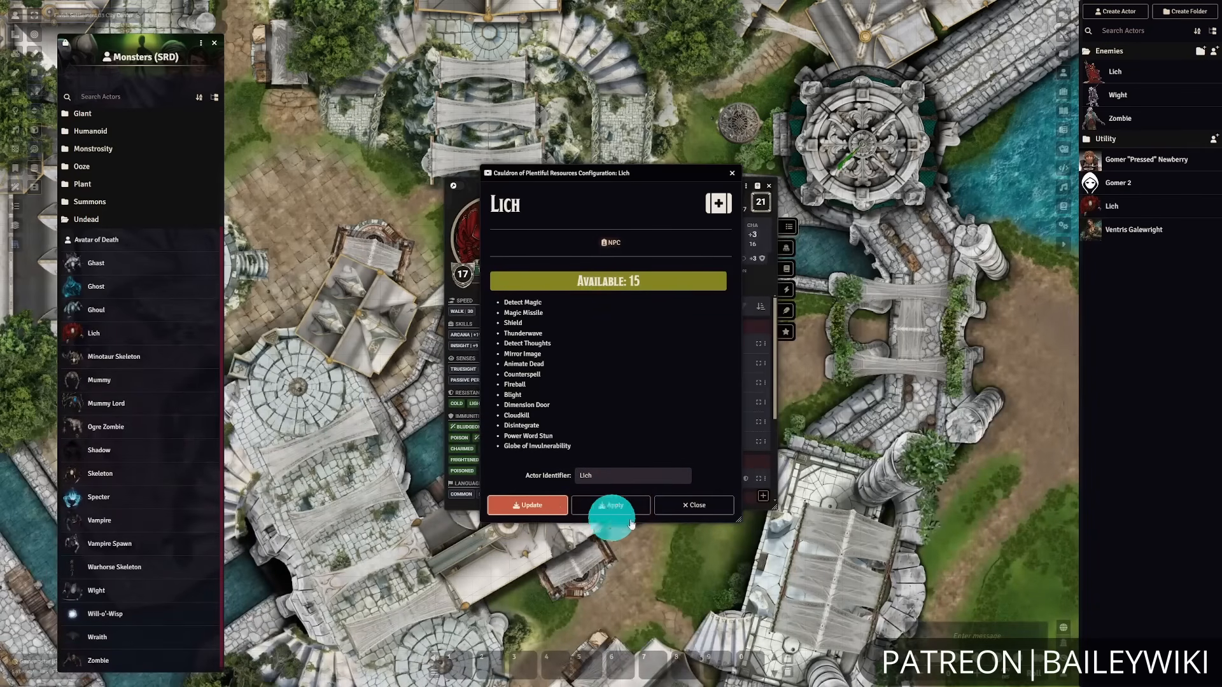
left_click(614, 505)
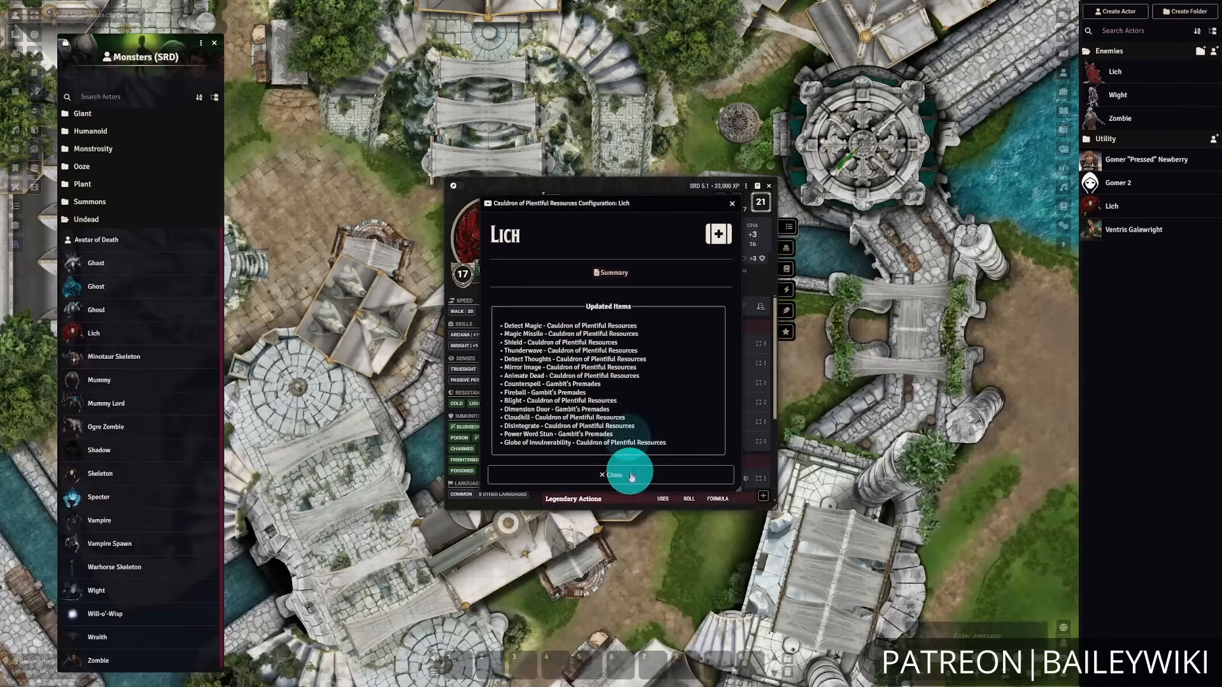
- Close the Lich's automation summary, its character sheet, and the Monsters (SRD) compendium
left_click(631, 478)
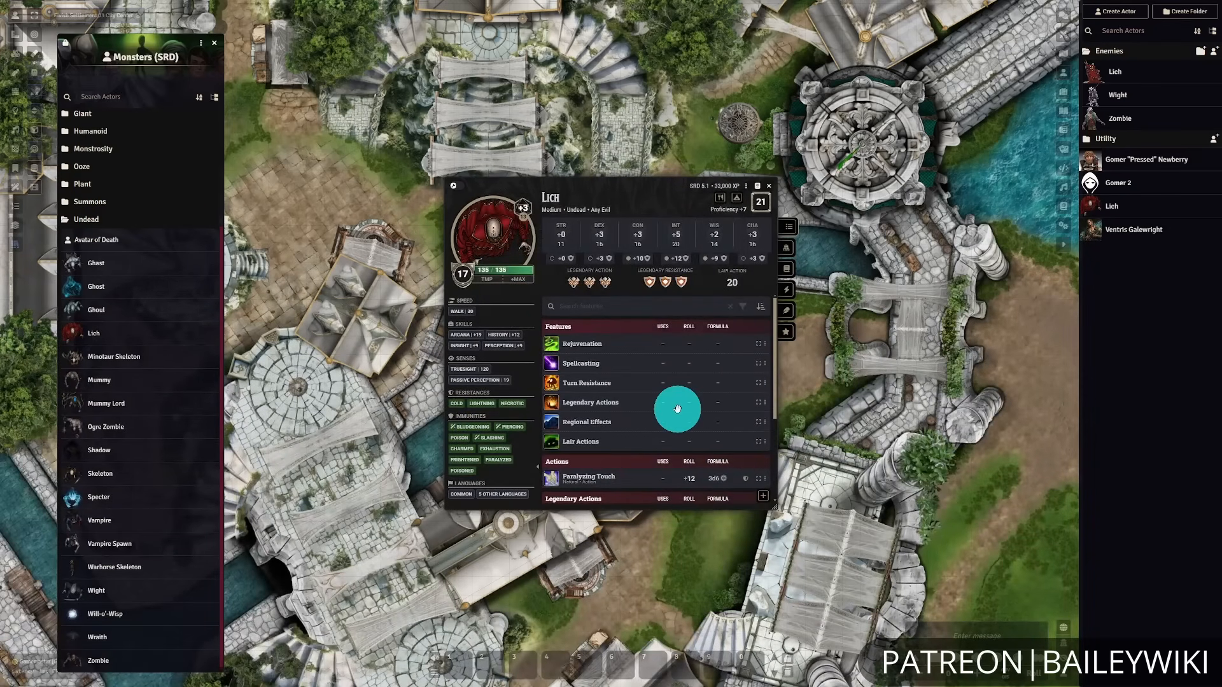
left_click(768, 186)
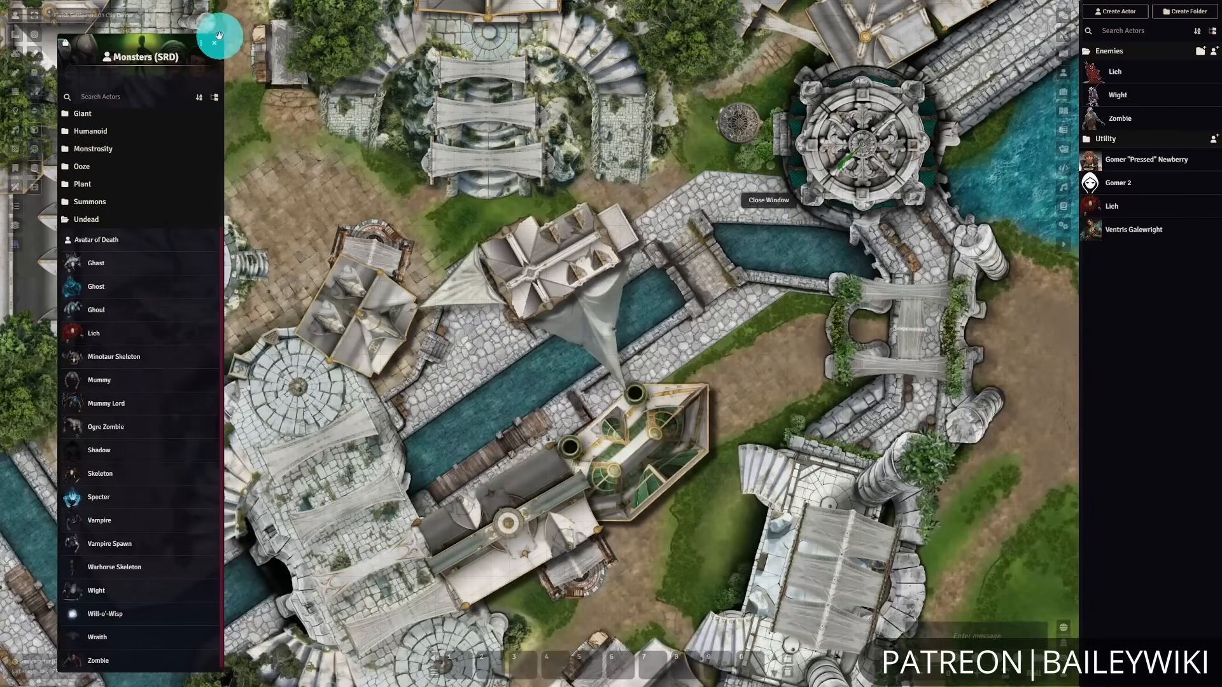
left_click(214, 43)
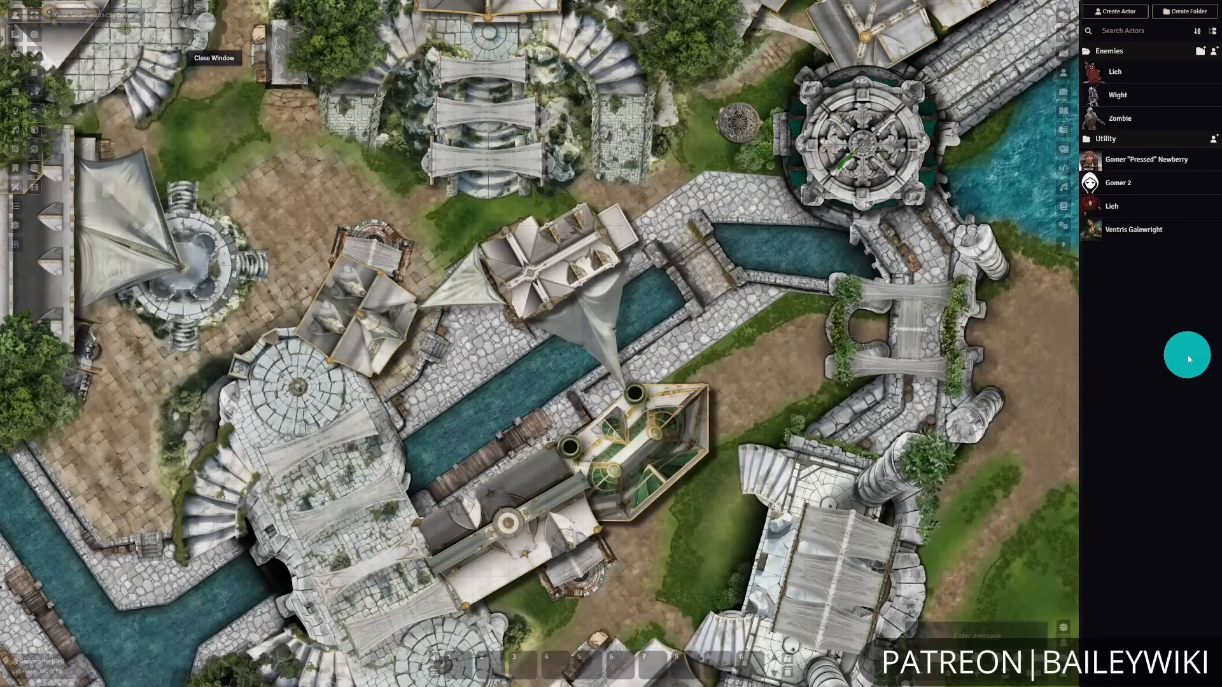
- Open the Wight in the Enemies folder, check its actor-level automation status in the CPR Medkit, and close the Medkit
left_click(1124, 97)
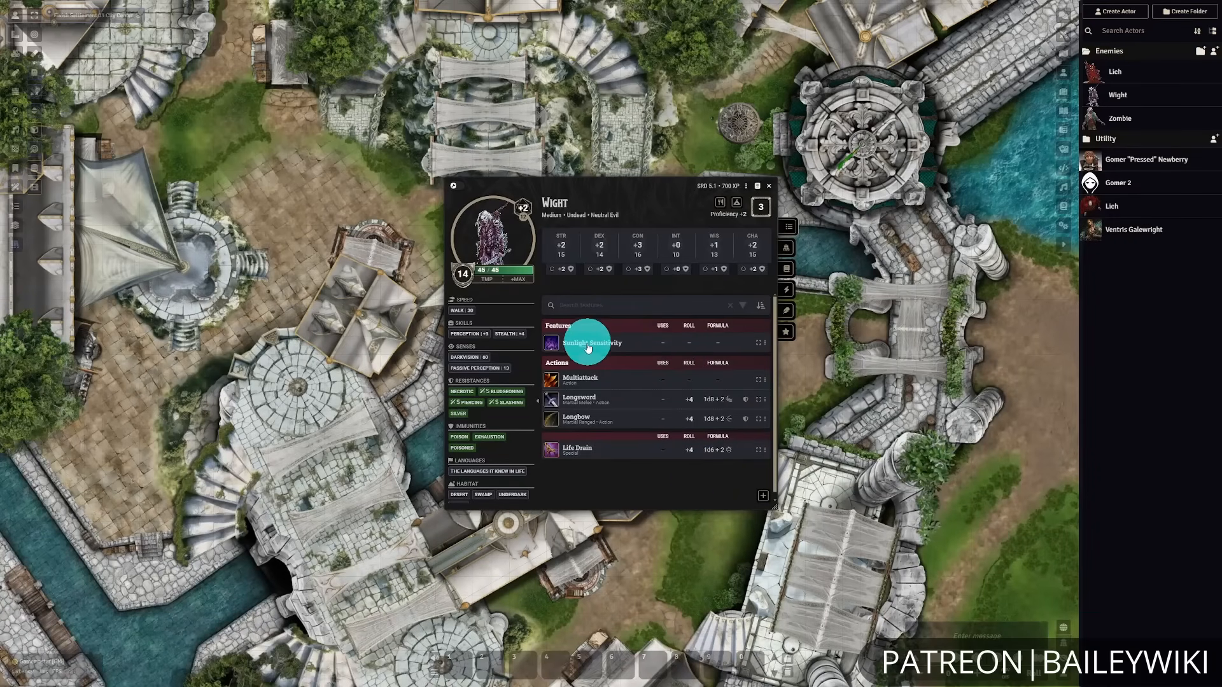
left_click(746, 186)
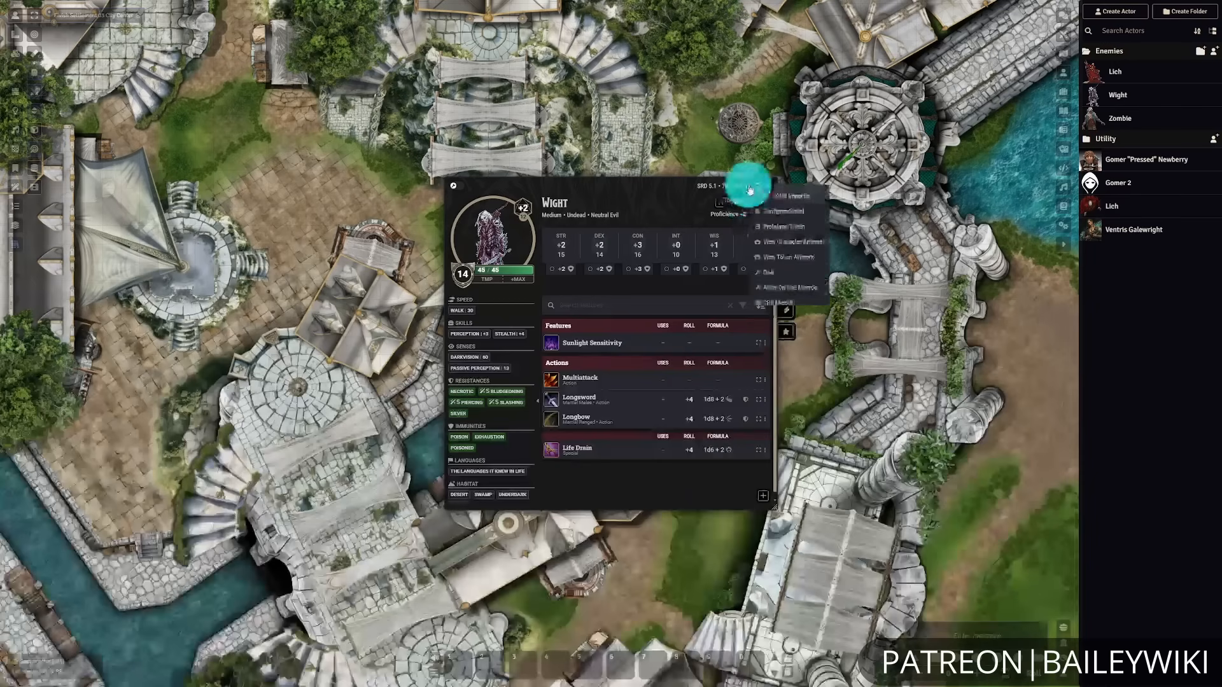
left_click(793, 303)
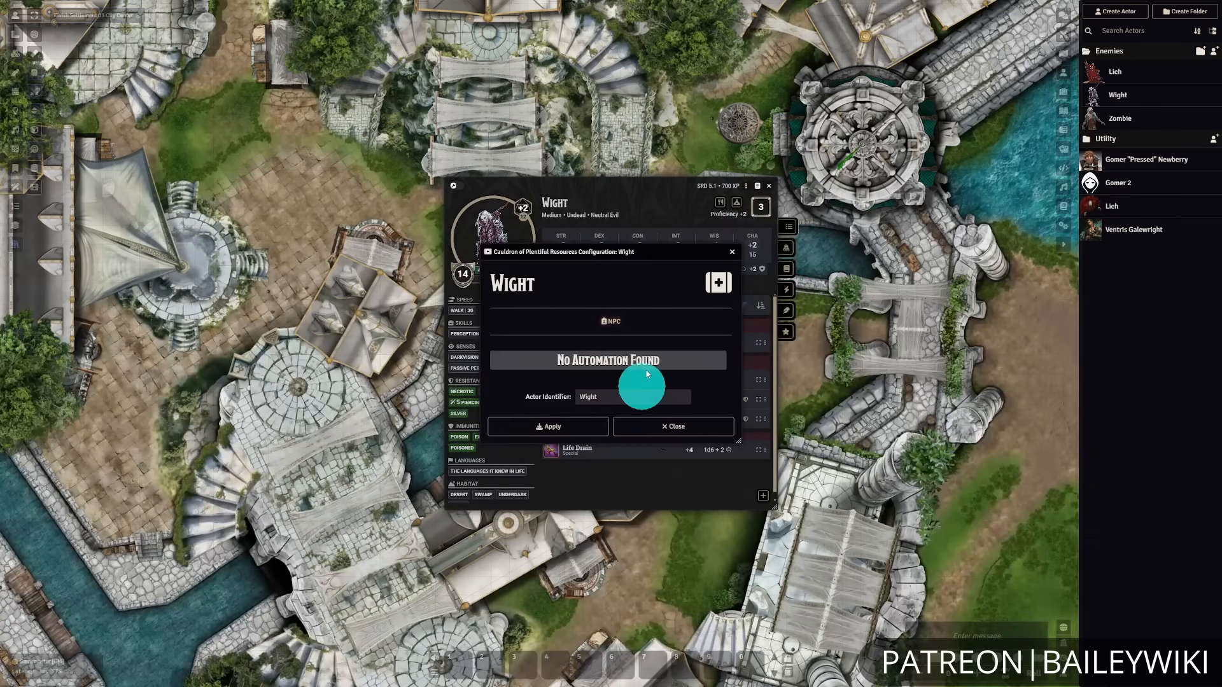
left_click(733, 253)
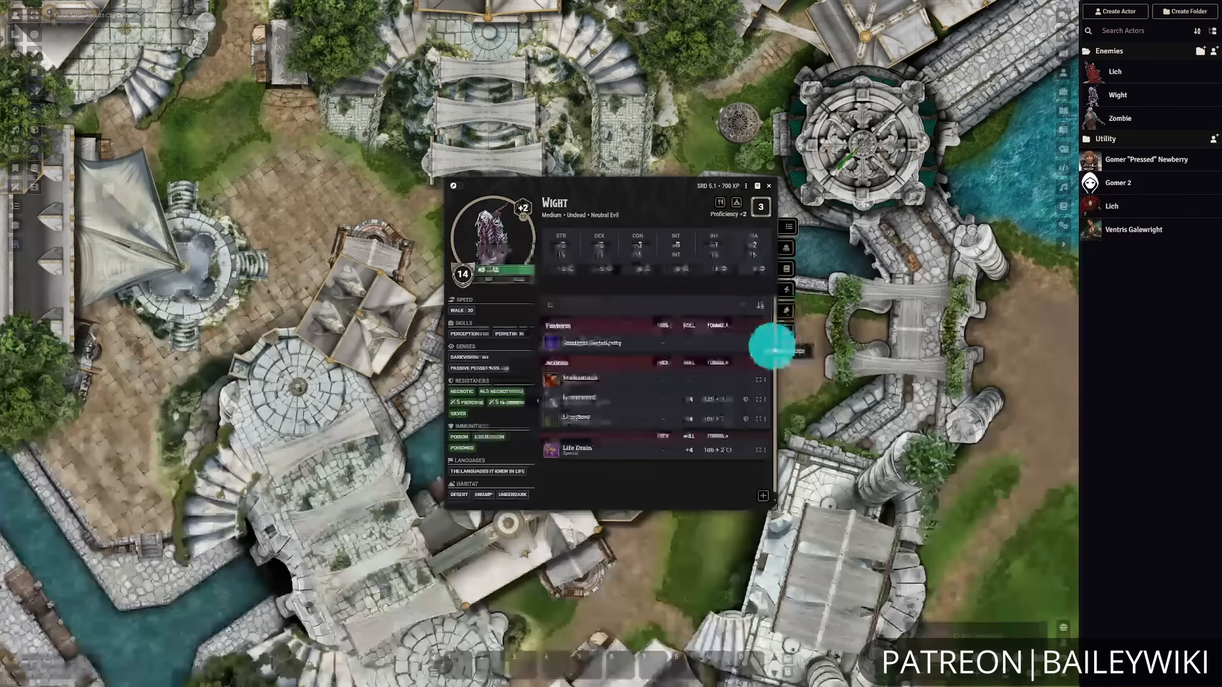
- Apply the Sunlight Sensitivity generic monster feature to the Wight's Sunlight Sensitivity item through its CPR Medkit, and close the item
left_click(765, 344)
left_click(788, 348)
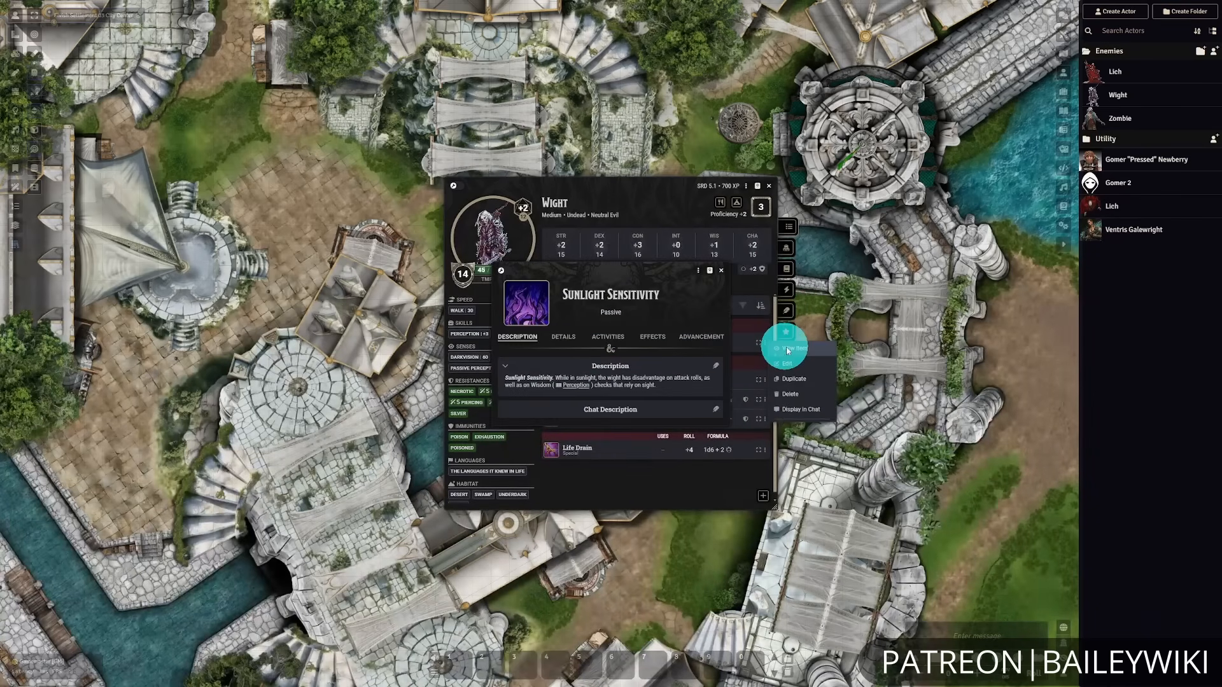
left_click(698, 270)
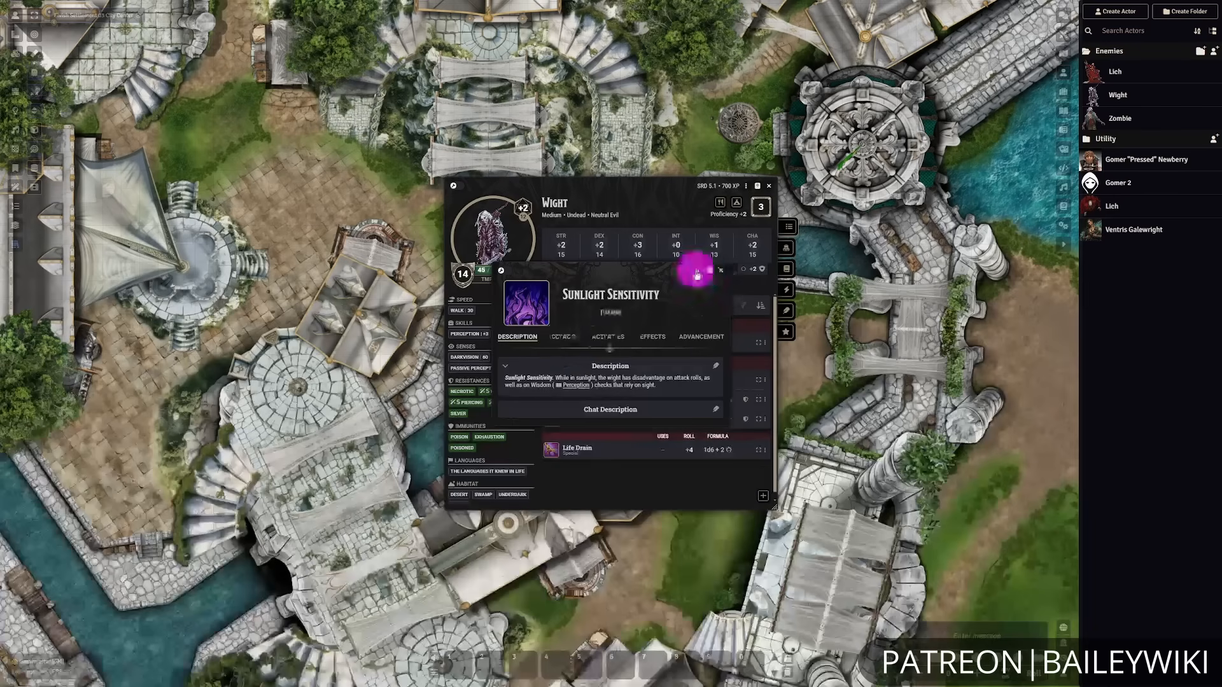
left_click(758, 361)
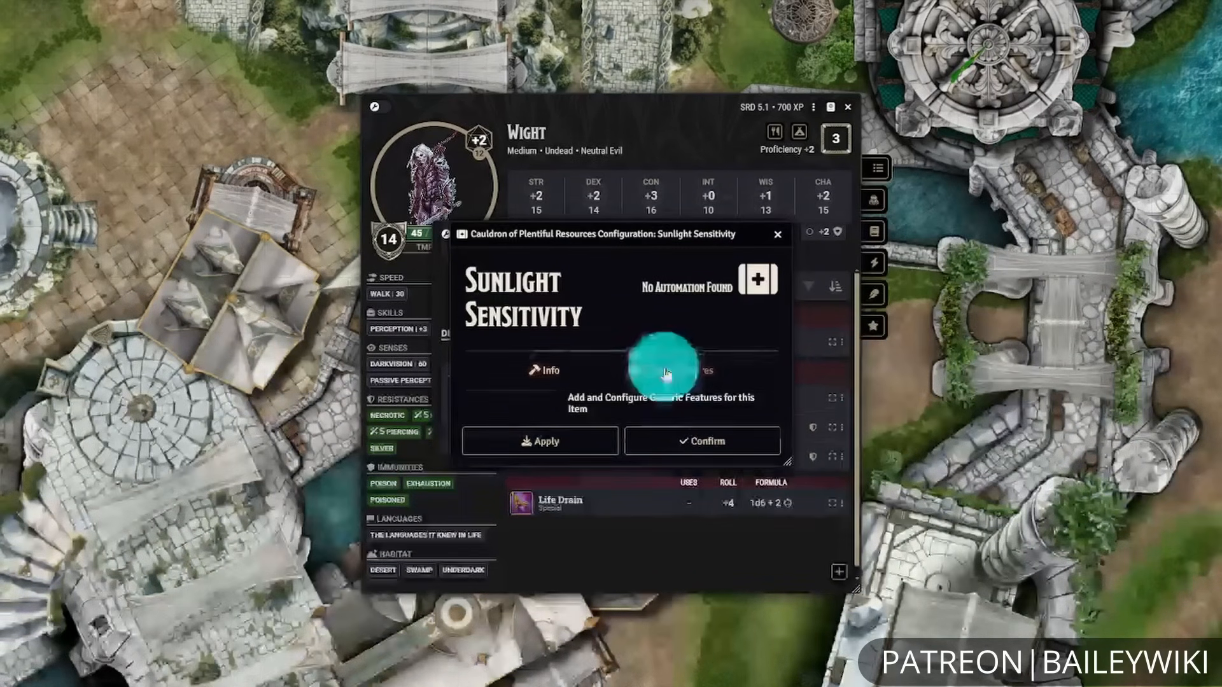
left_click(665, 372)
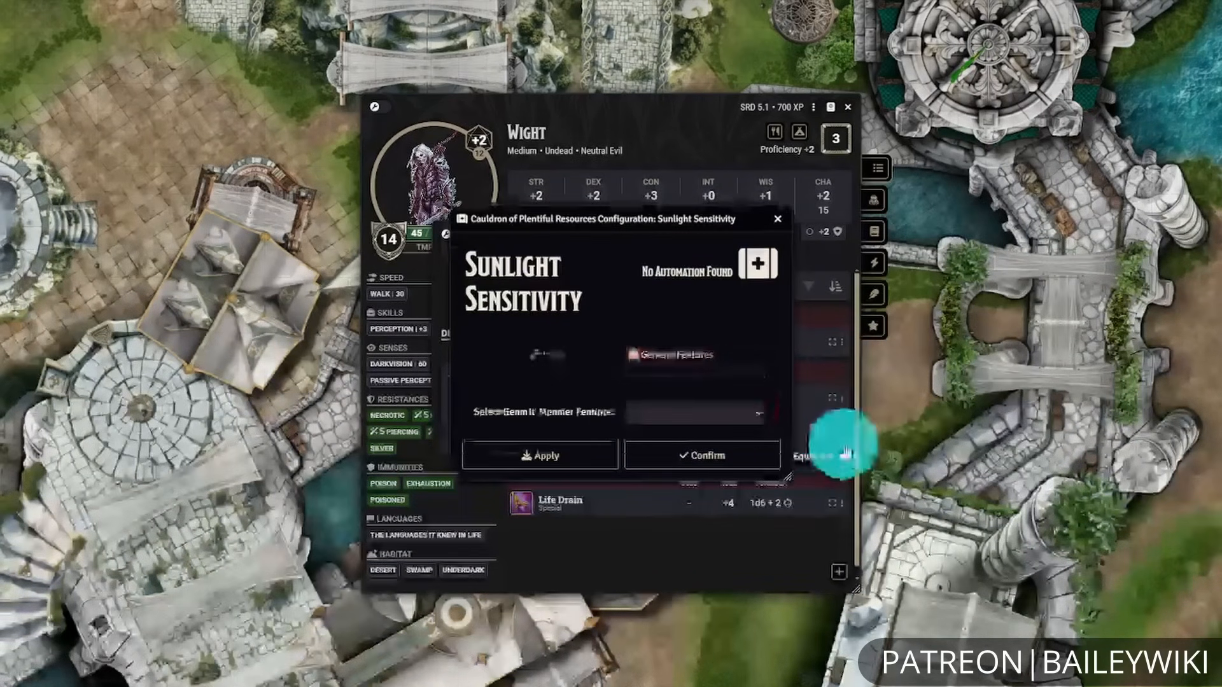
left_click(737, 420)
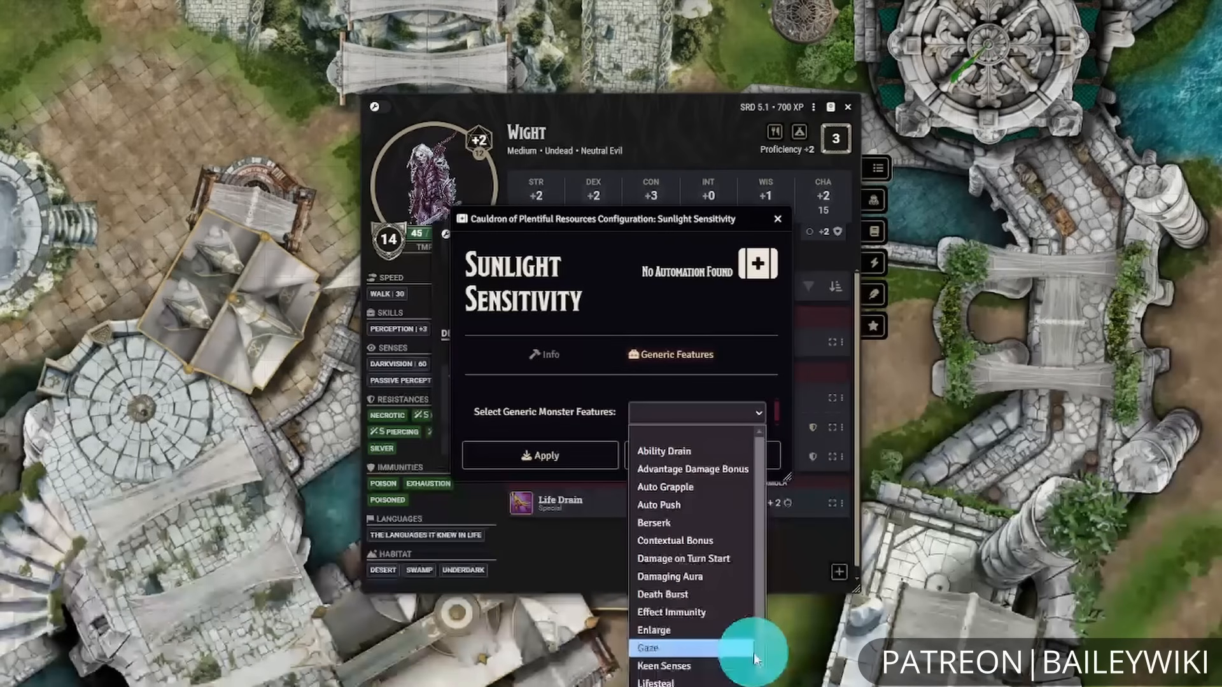
scroll(753, 655, "down", 3)
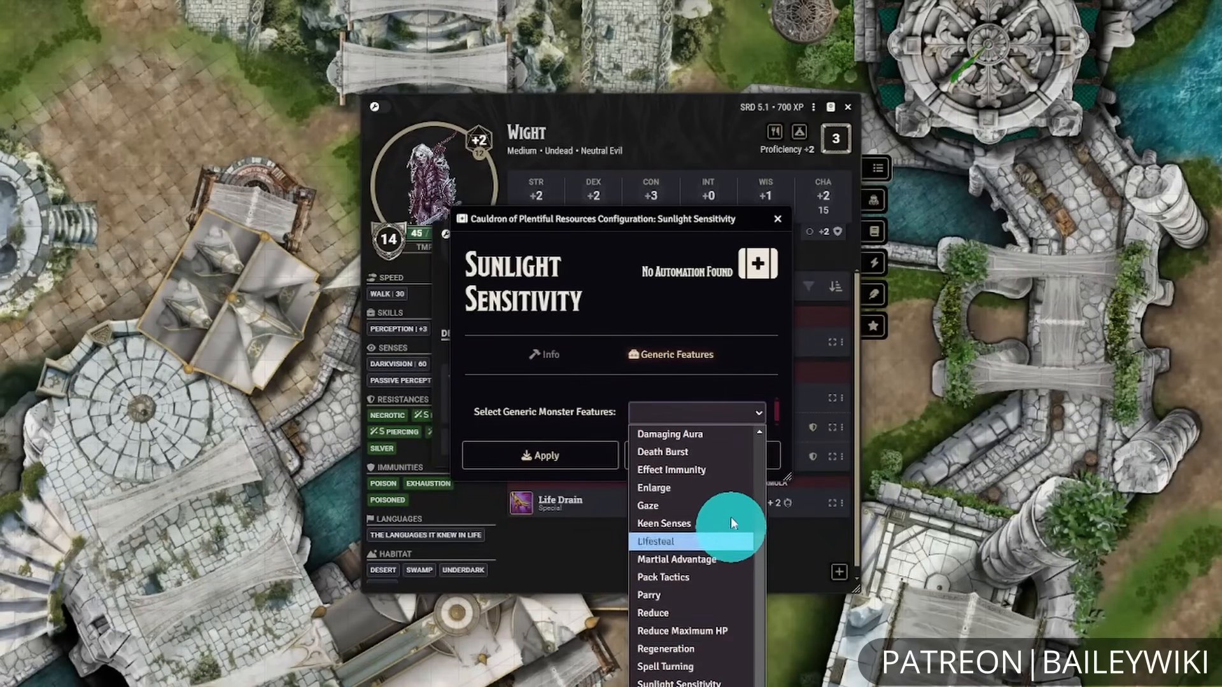
left_click(679, 681)
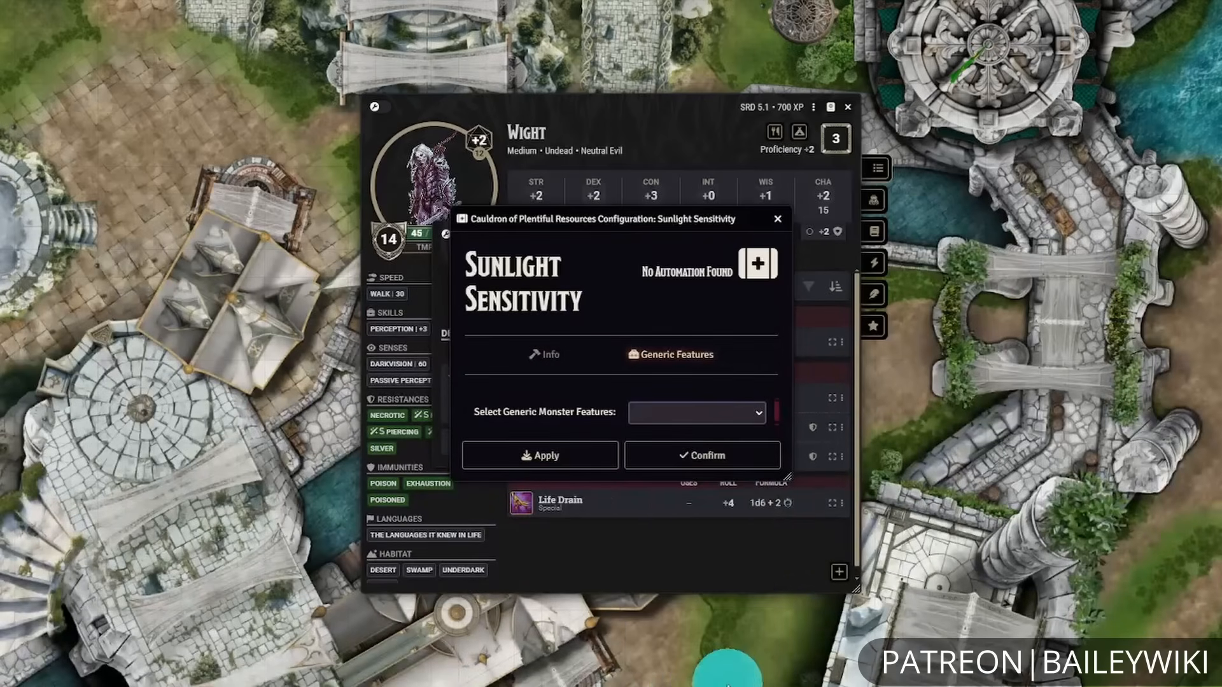
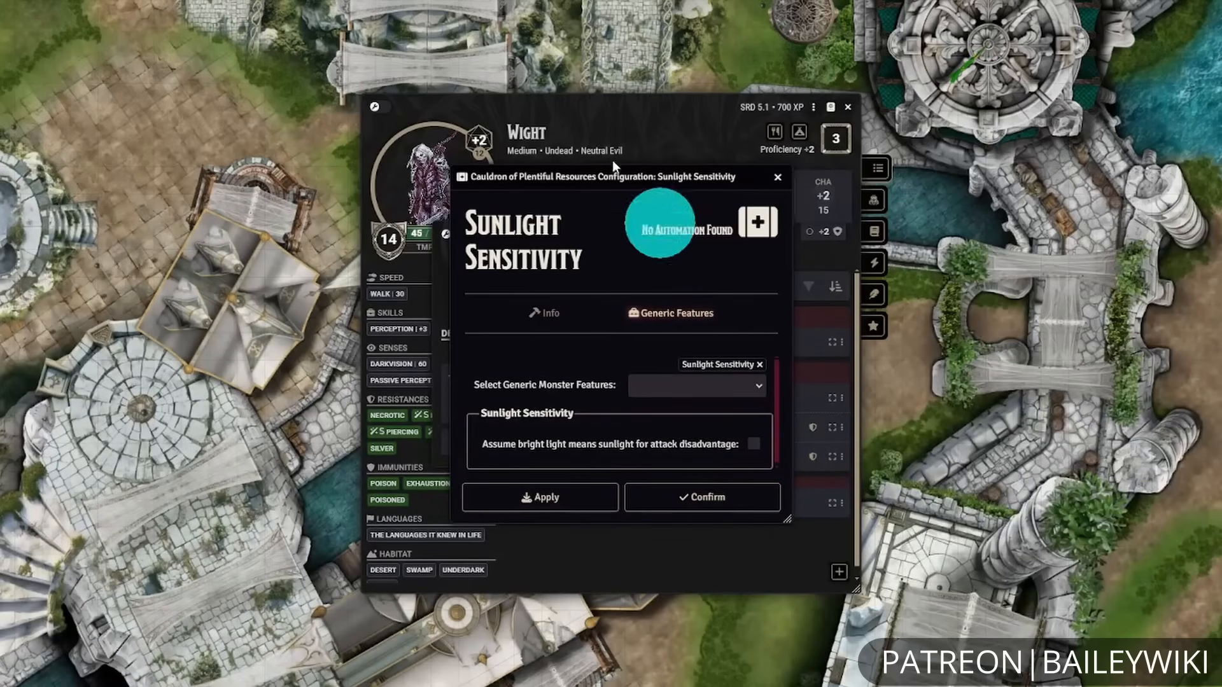
left_click(541, 497)
left_click(706, 503)
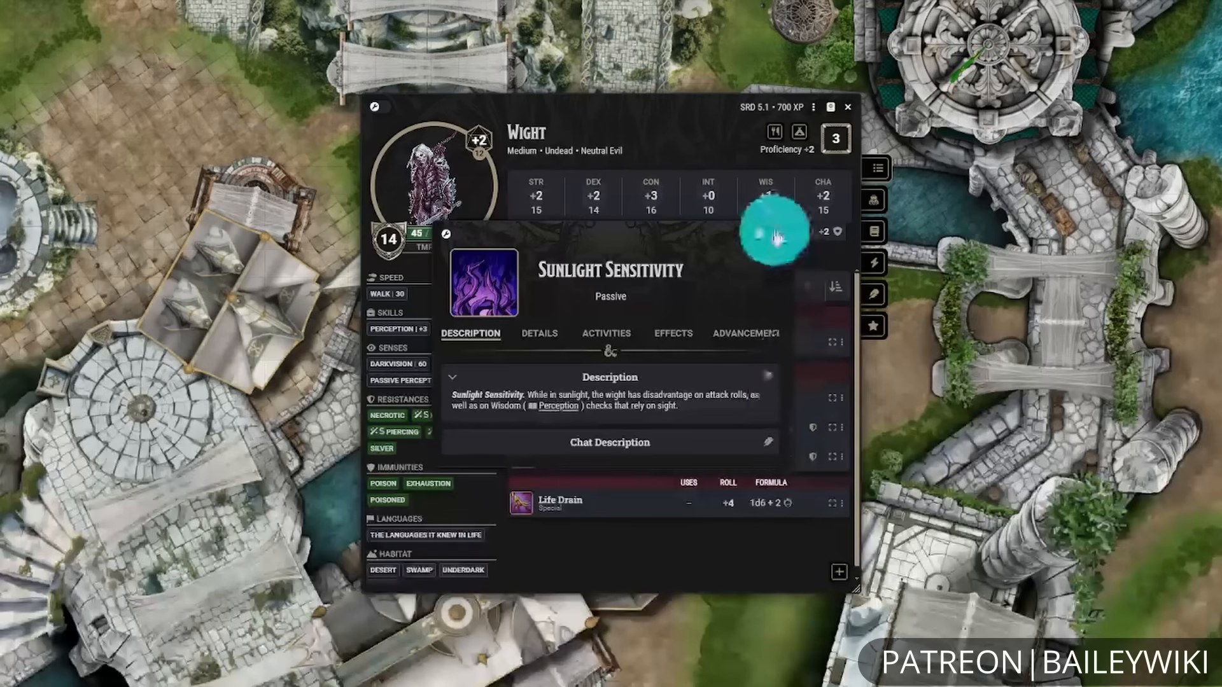
left_click(773, 232)
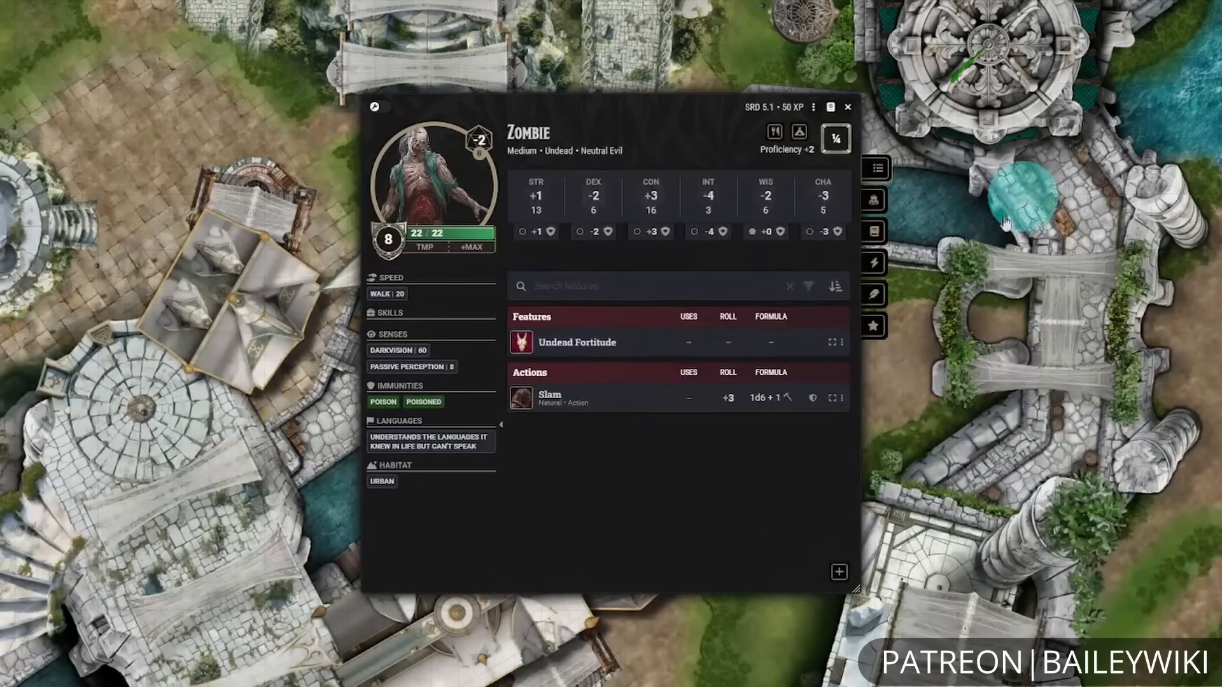
- Select the Undead Fortitude generic monster feature for the Zombie's Undead Fortitude item in its CPR Medkit
left_click(841, 341)
left_click(984, 369)
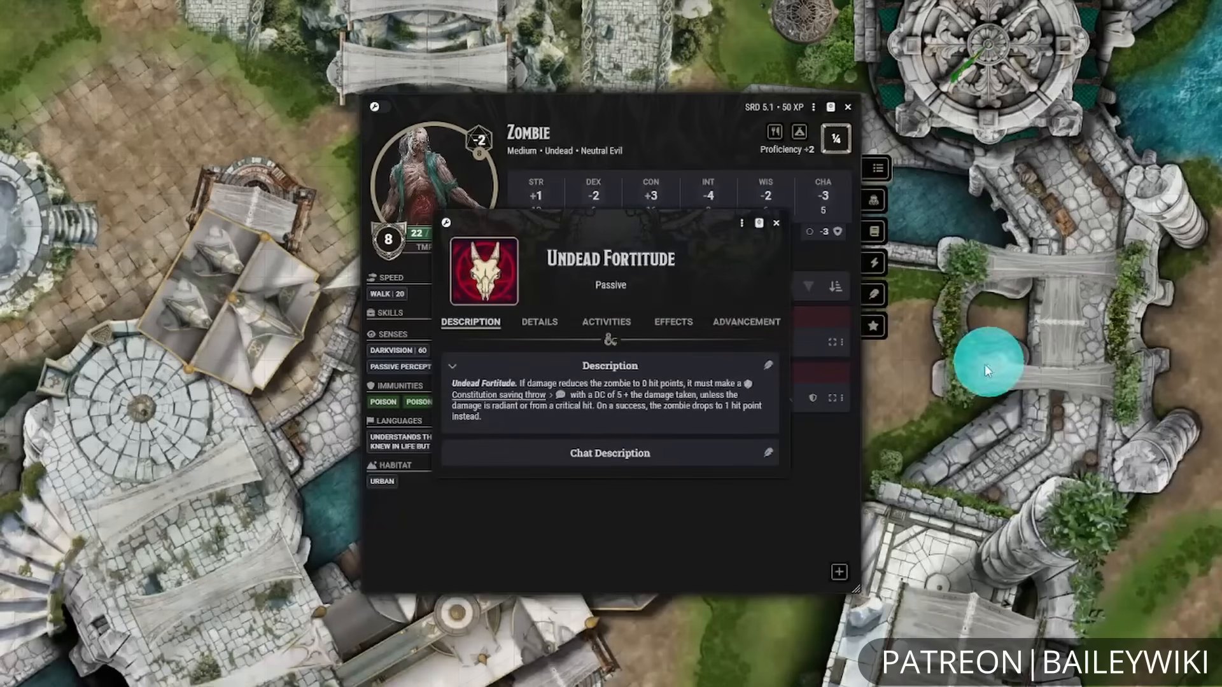
left_click(741, 223)
left_click(783, 352)
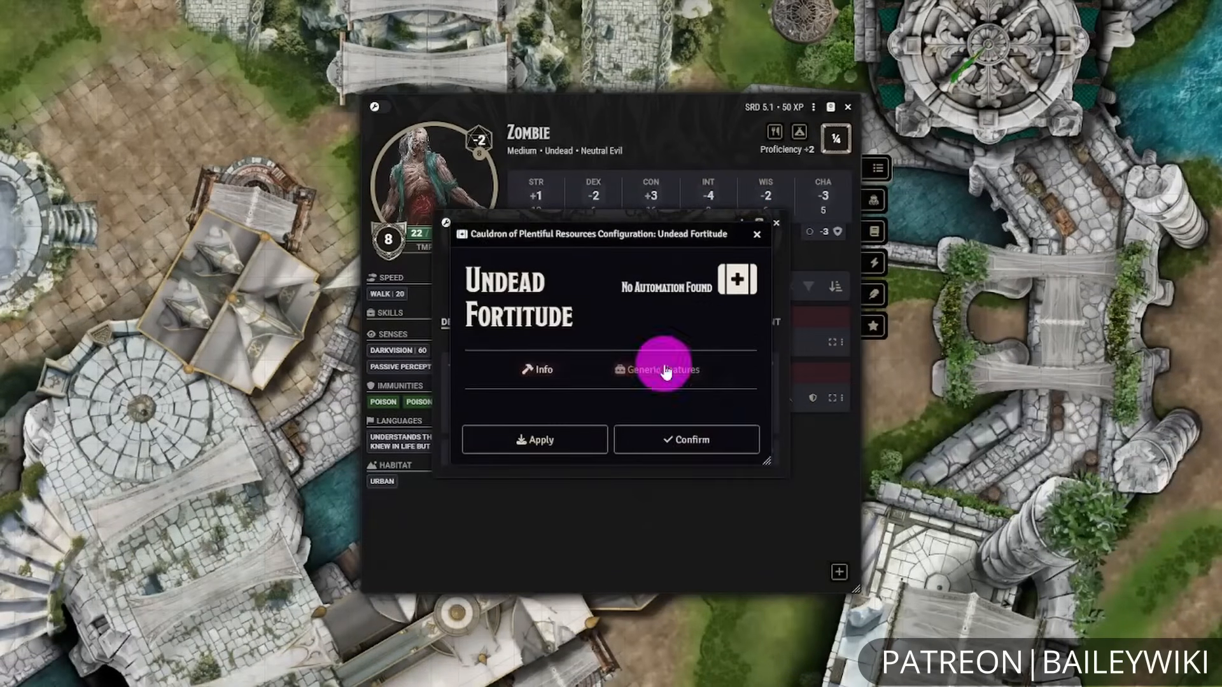
left_click(659, 355)
left_click(732, 412)
scroll(690, 554, "down", 5)
left_click(694, 686)
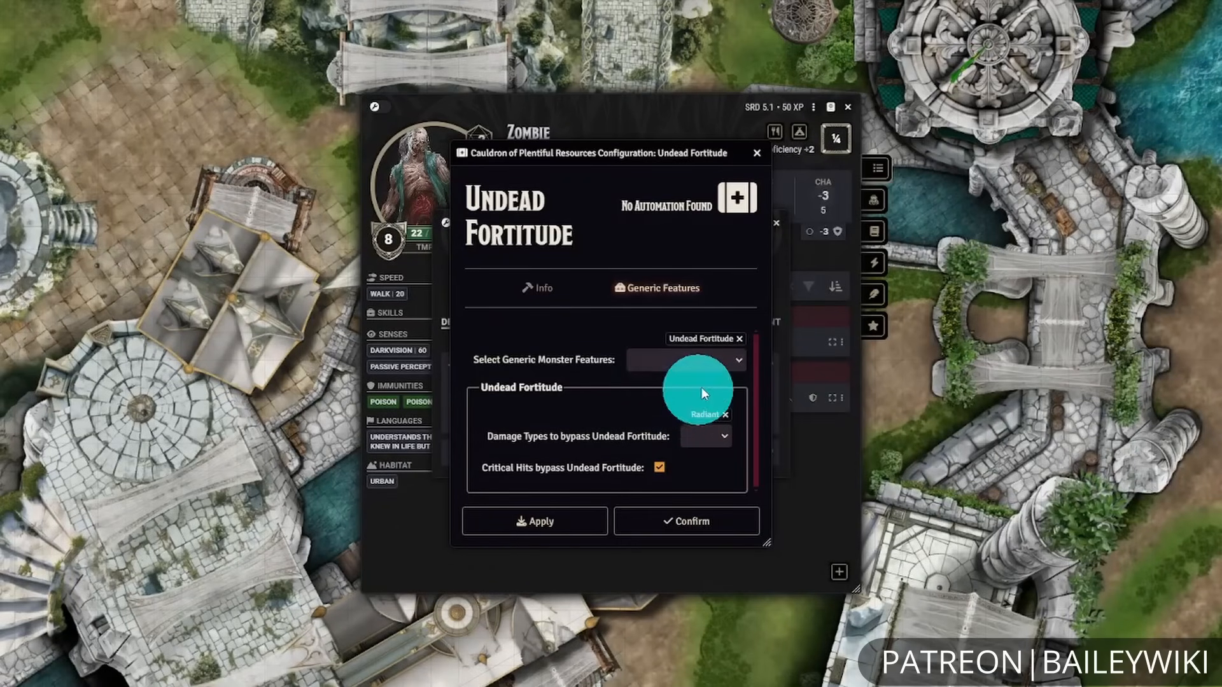
- Try adding Force to the damage types that bypass Undead Fortitude, remove it, and look through the other damage types
left_click(721, 436)
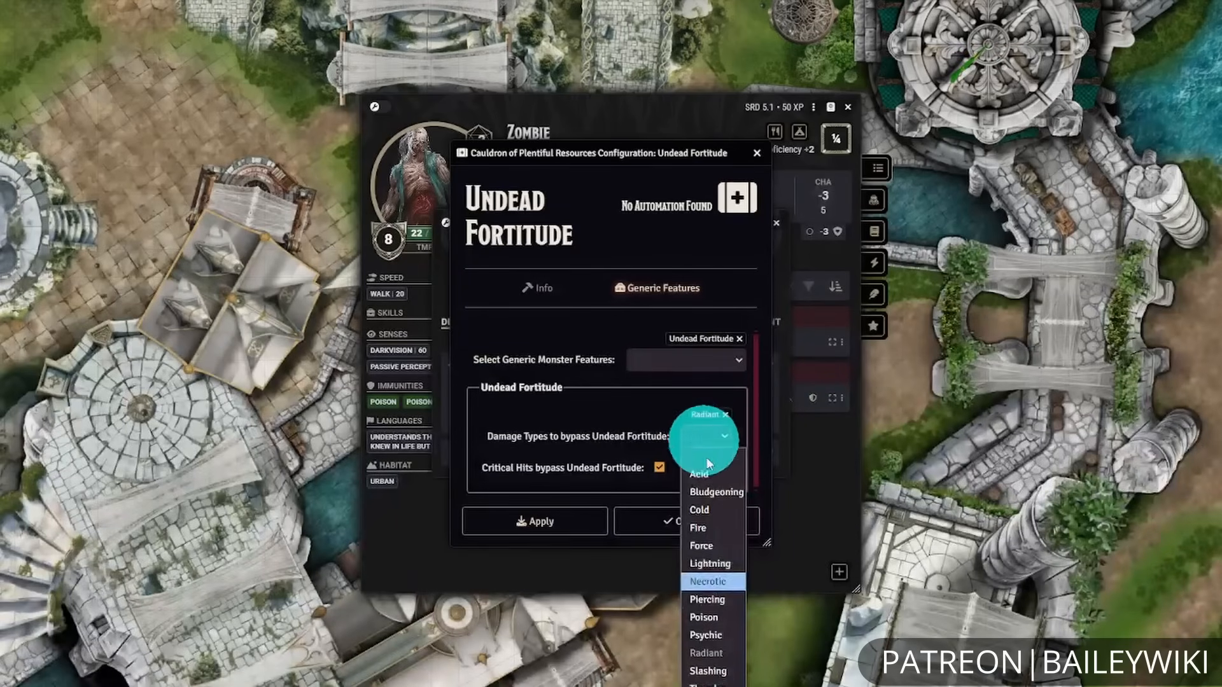
left_click(702, 546)
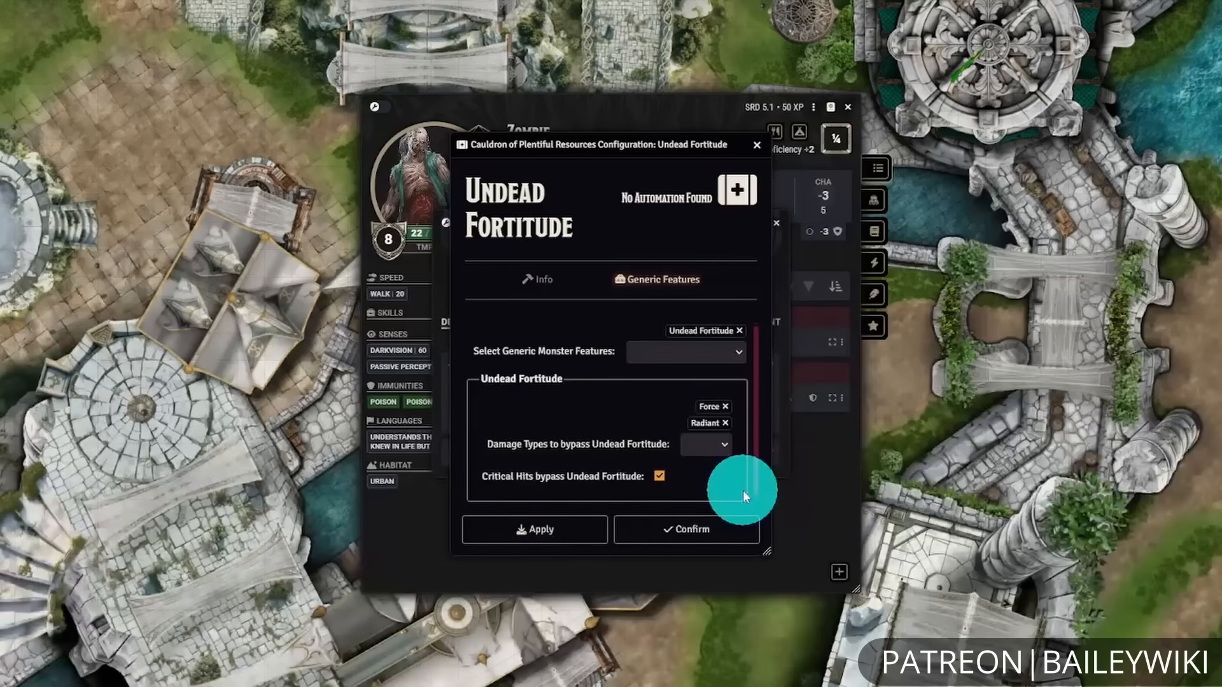
left_click(727, 407)
left_click(726, 439)
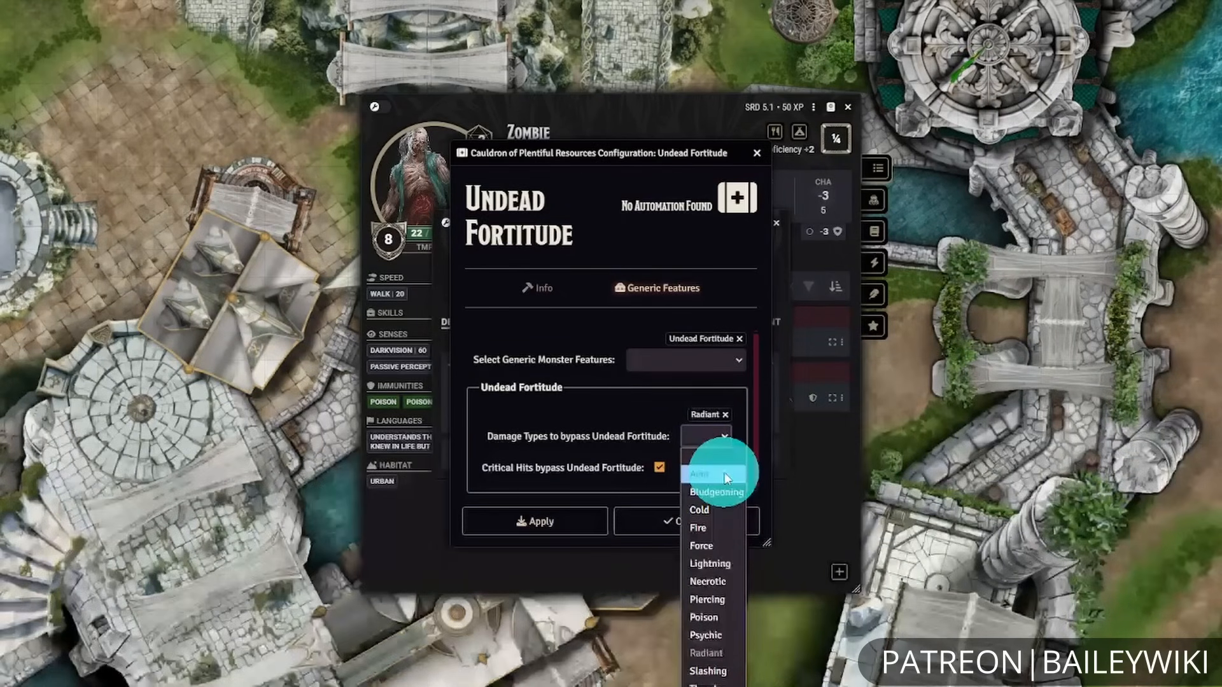
left_click(726, 427)
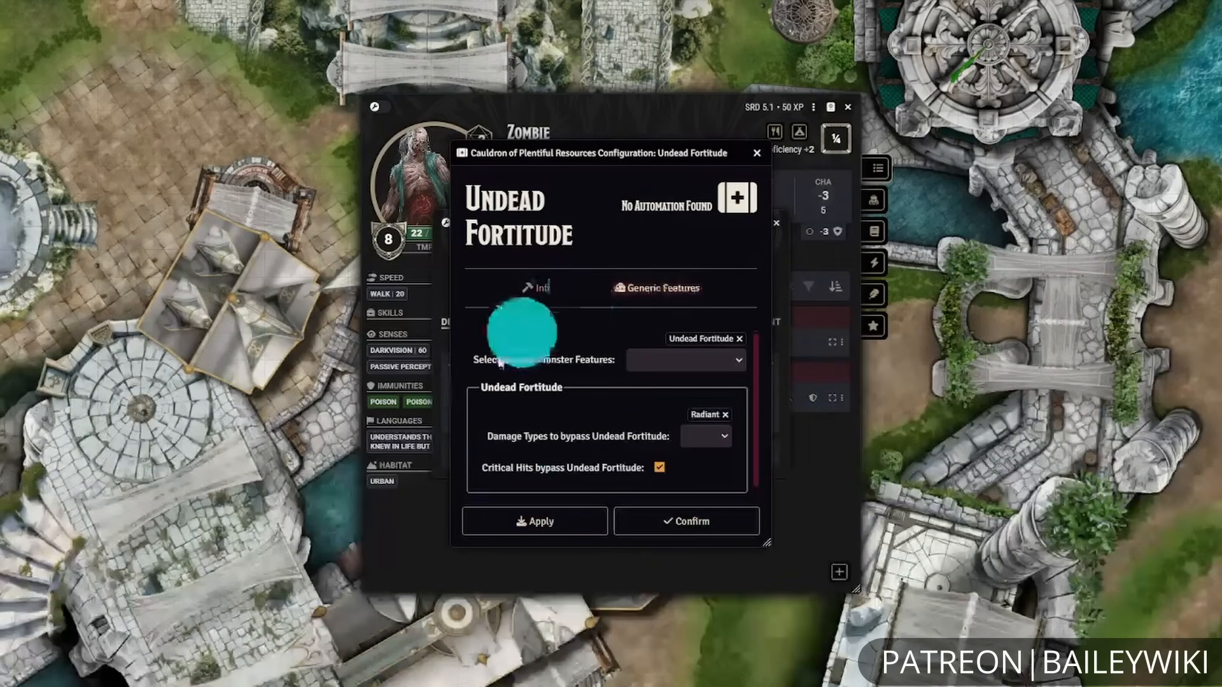
- Apply and confirm the Undead Fortitude automation with Radiant damage and critical hits as bypasses, and close the item
left_click(565, 528)
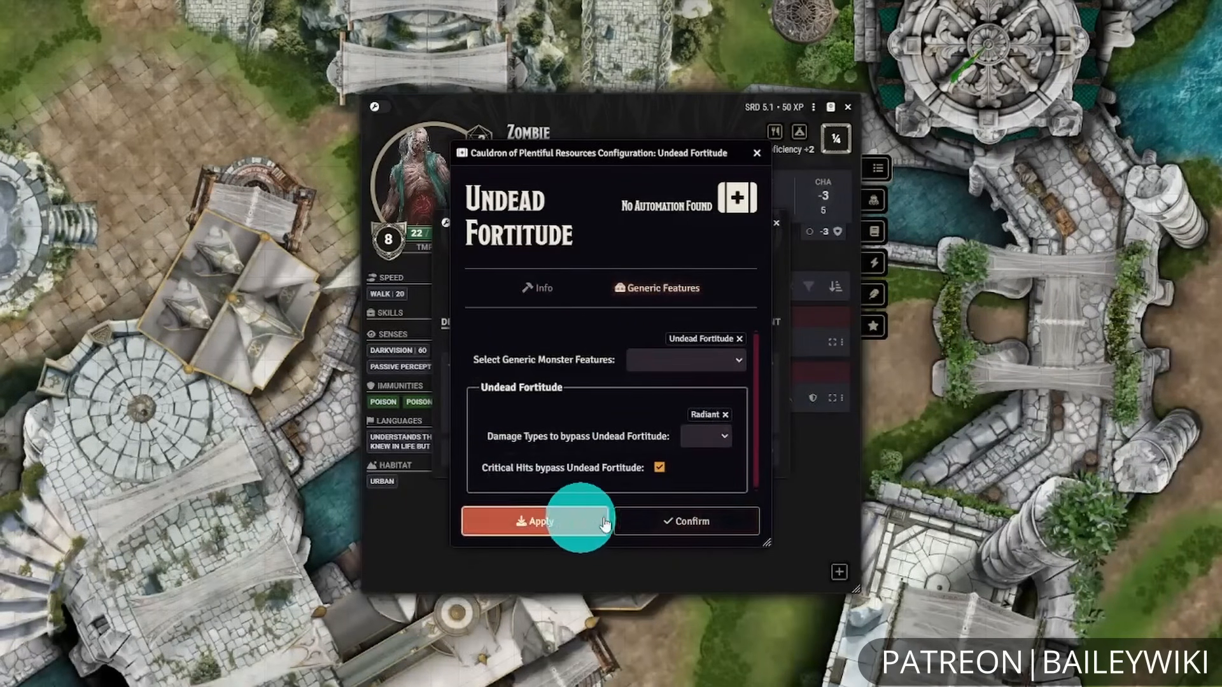
left_click(700, 515)
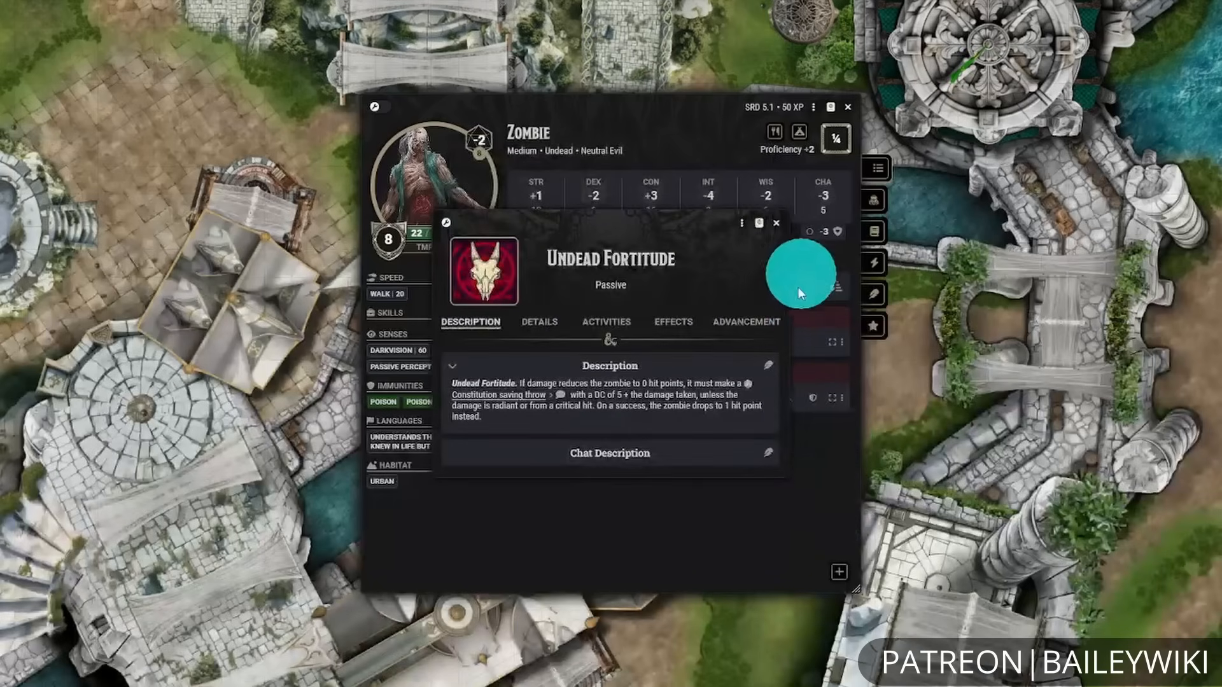
left_click(776, 222)
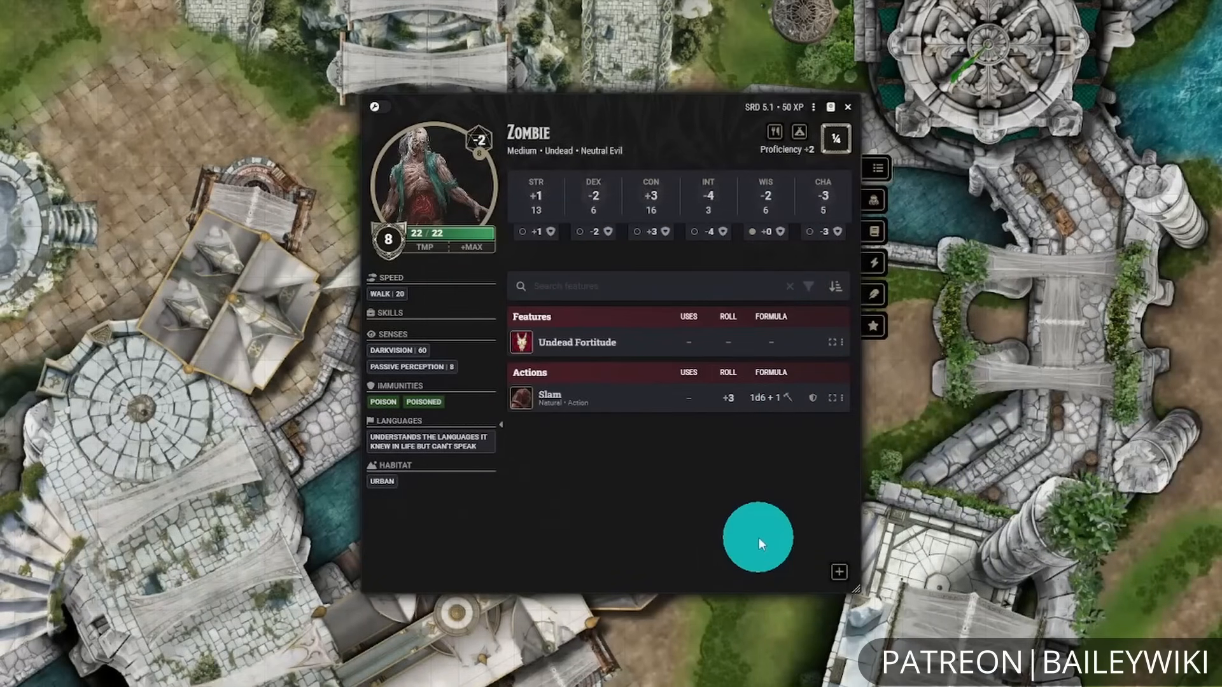
- Open the Zombie's Slam attack and bring up its CPR Medkit configuration with the generic monster features
left_click(843, 399)
left_click(898, 415)
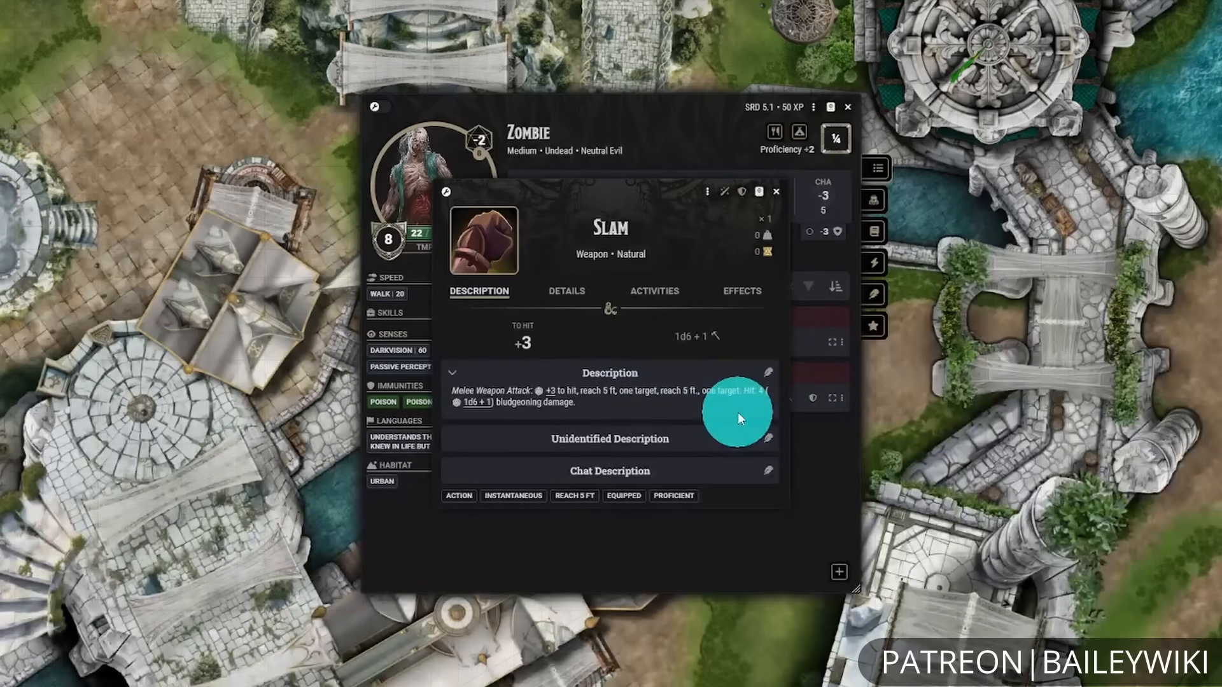
left_click(707, 192)
left_click(781, 326)
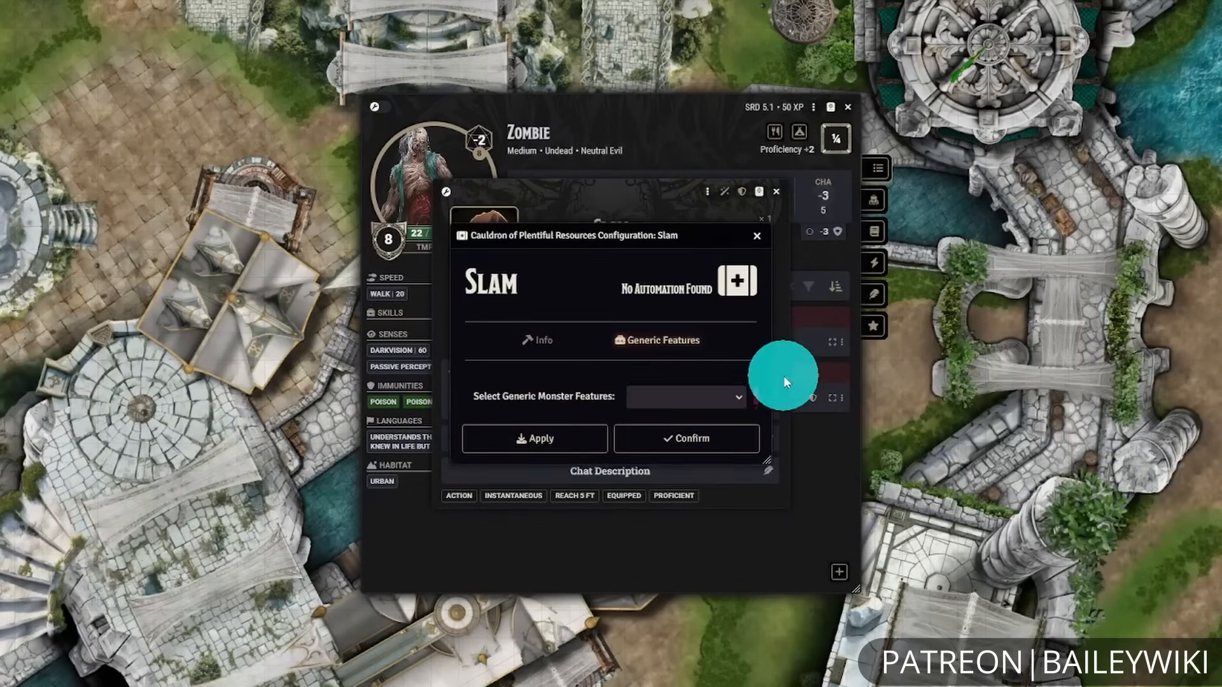
- Add the Auto Push generic monster feature to the zombie's Slam attack
left_click(732, 397)
scroll(748, 561, "down", 3)
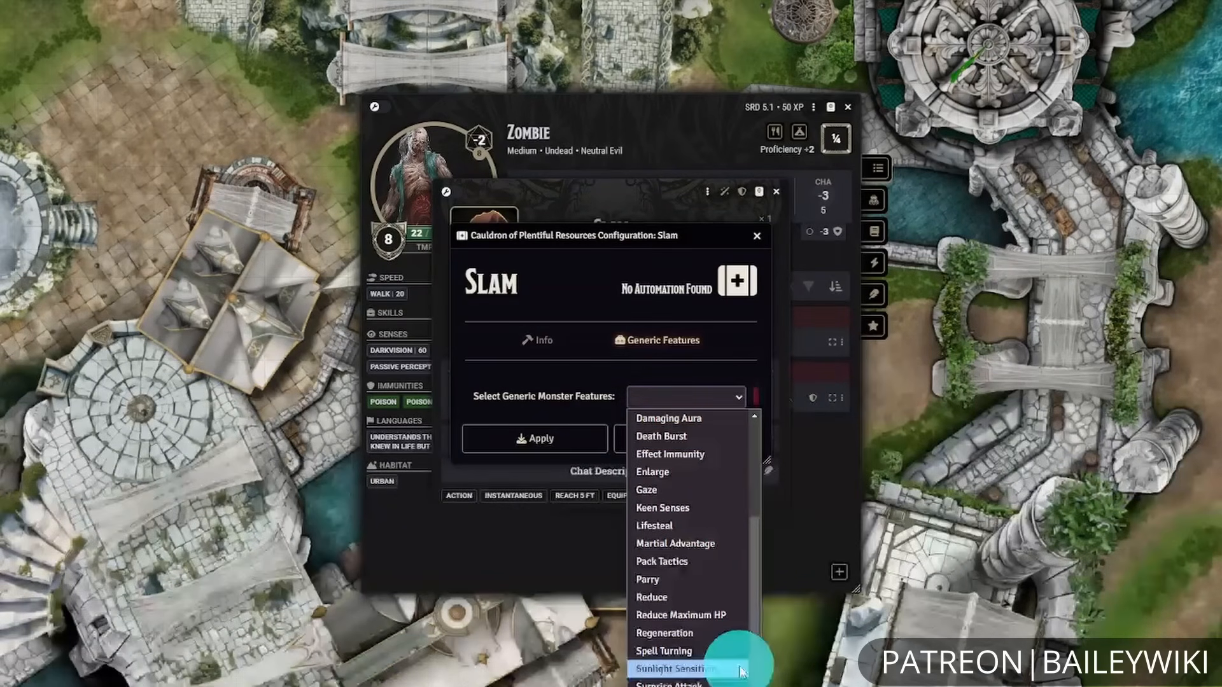
scroll(740, 665, "up", 3)
left_click(729, 490)
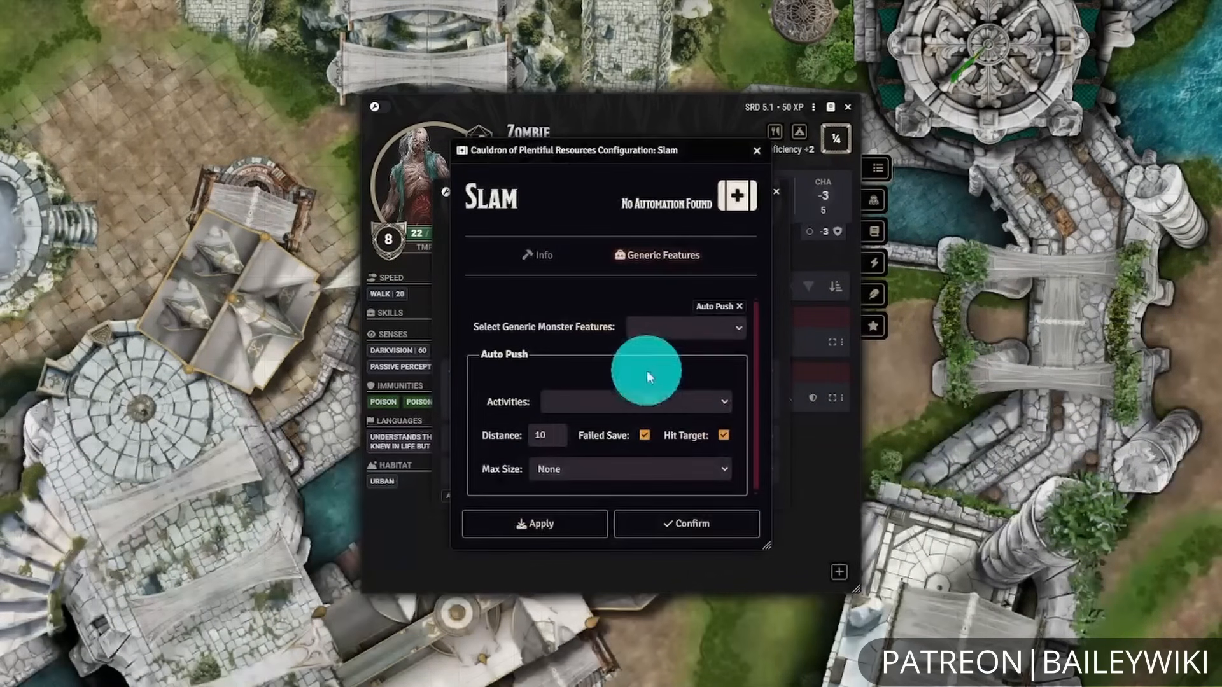
- Examine the activities available for Auto Push and the Slam weapon's details, activities and description
left_click(682, 402)
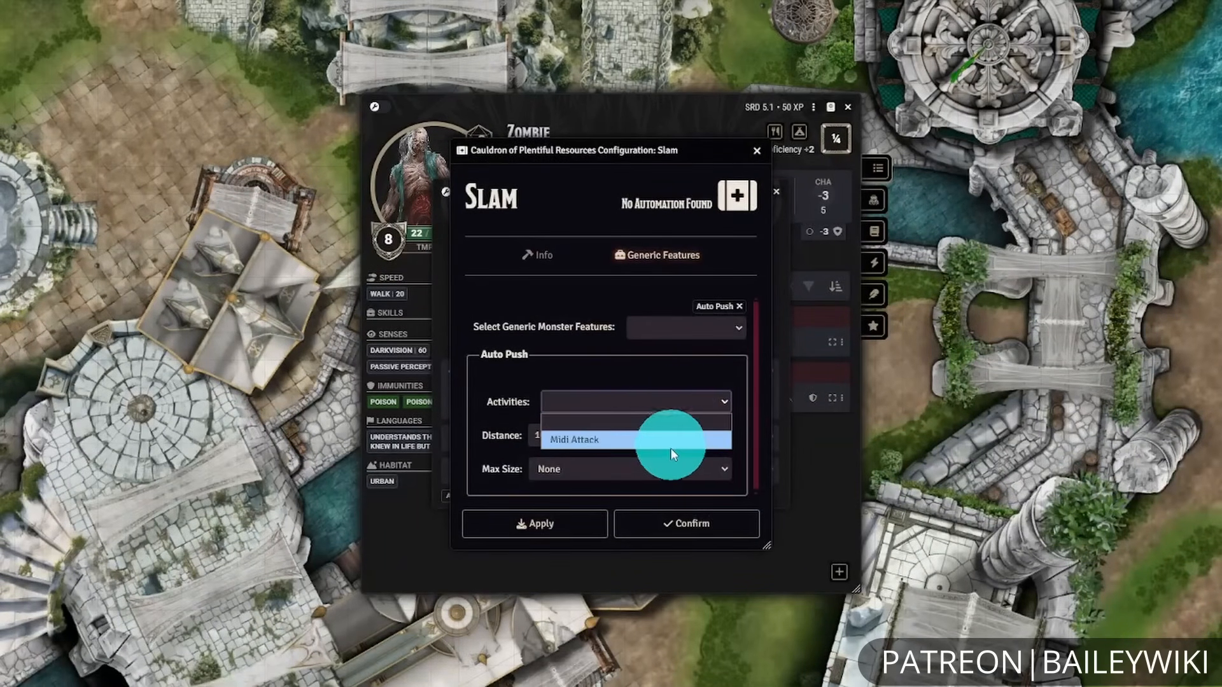
left_click(680, 399)
left_click_drag(725, 153, 997, 163)
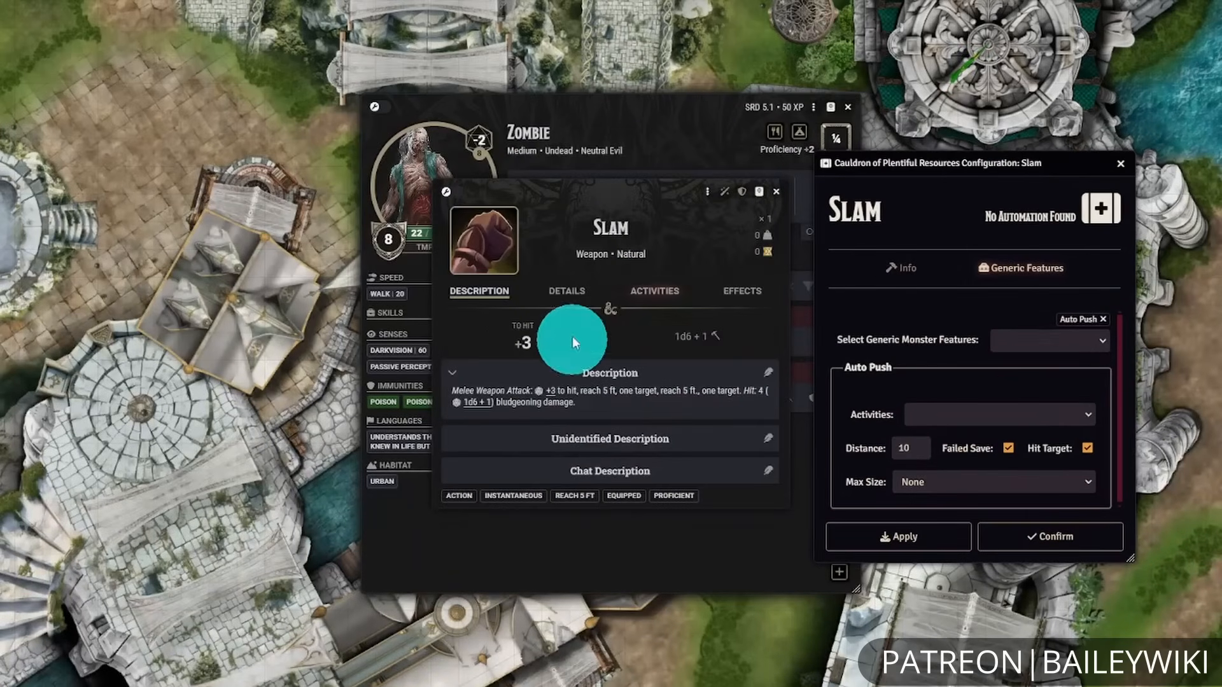
left_click(594, 194)
left_click(567, 293)
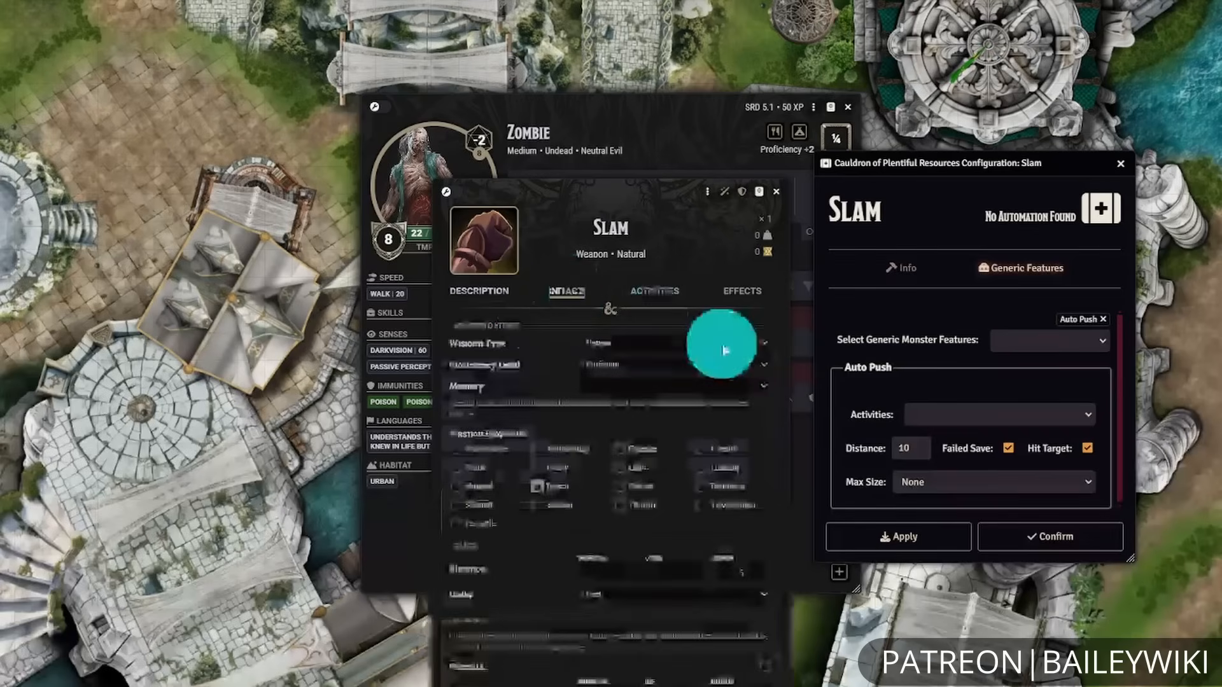
left_click(643, 290)
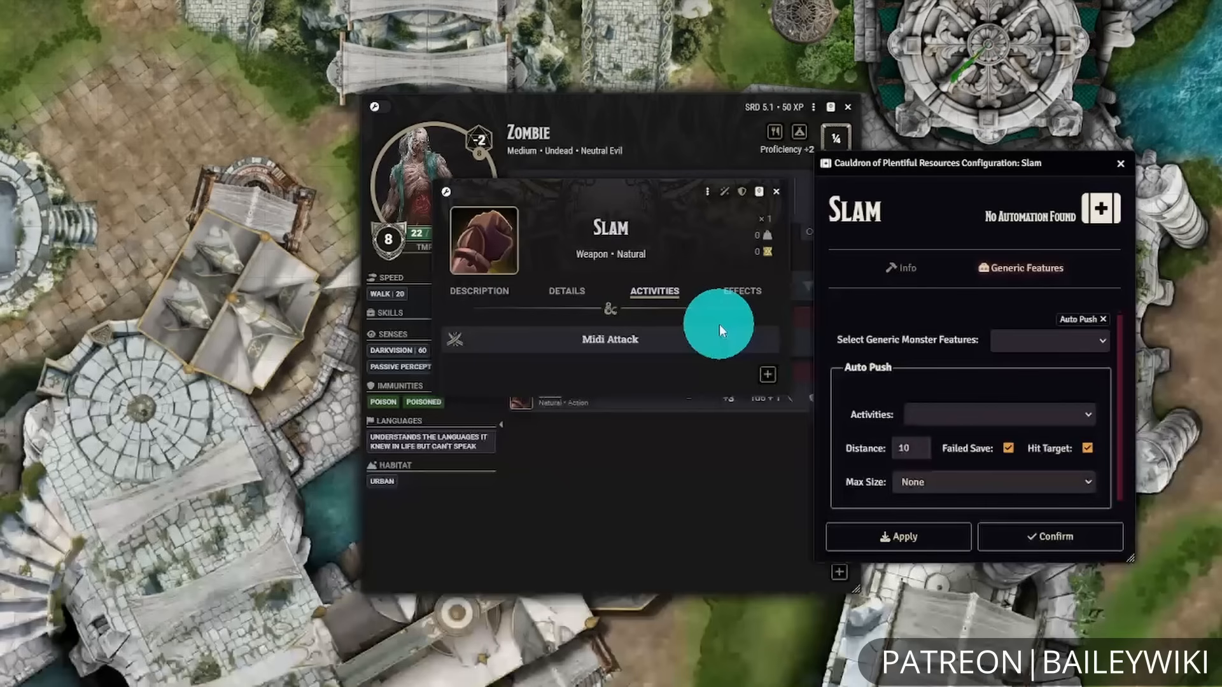
left_click(481, 299)
left_click_drag(1032, 165, 825, 163)
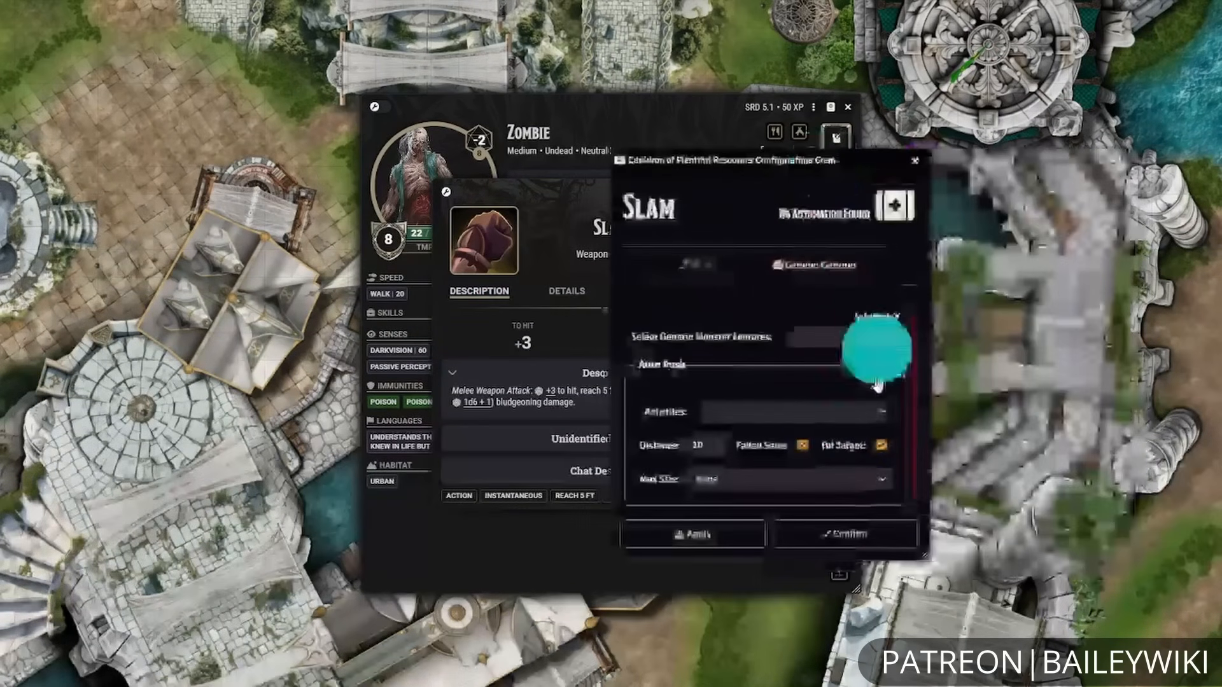
- Assign Auto Push to the Midi Attack activity with a distance of 5 and a maximum size of Medium
left_click(801, 411)
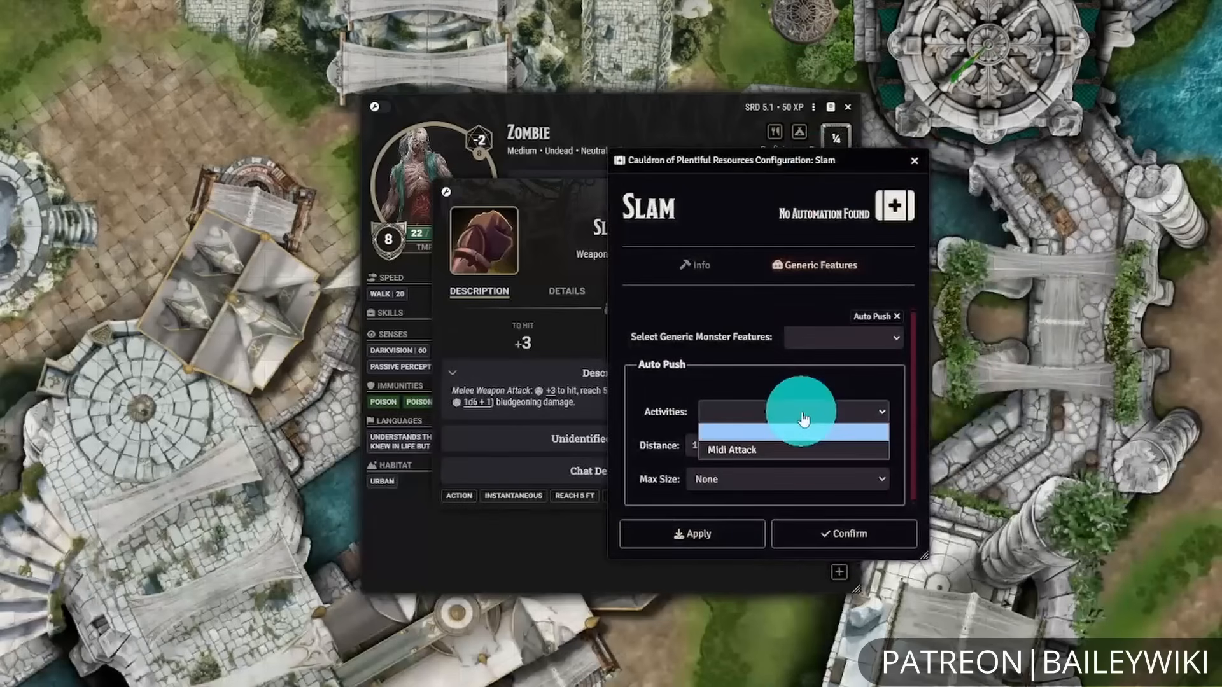
left_click(774, 451)
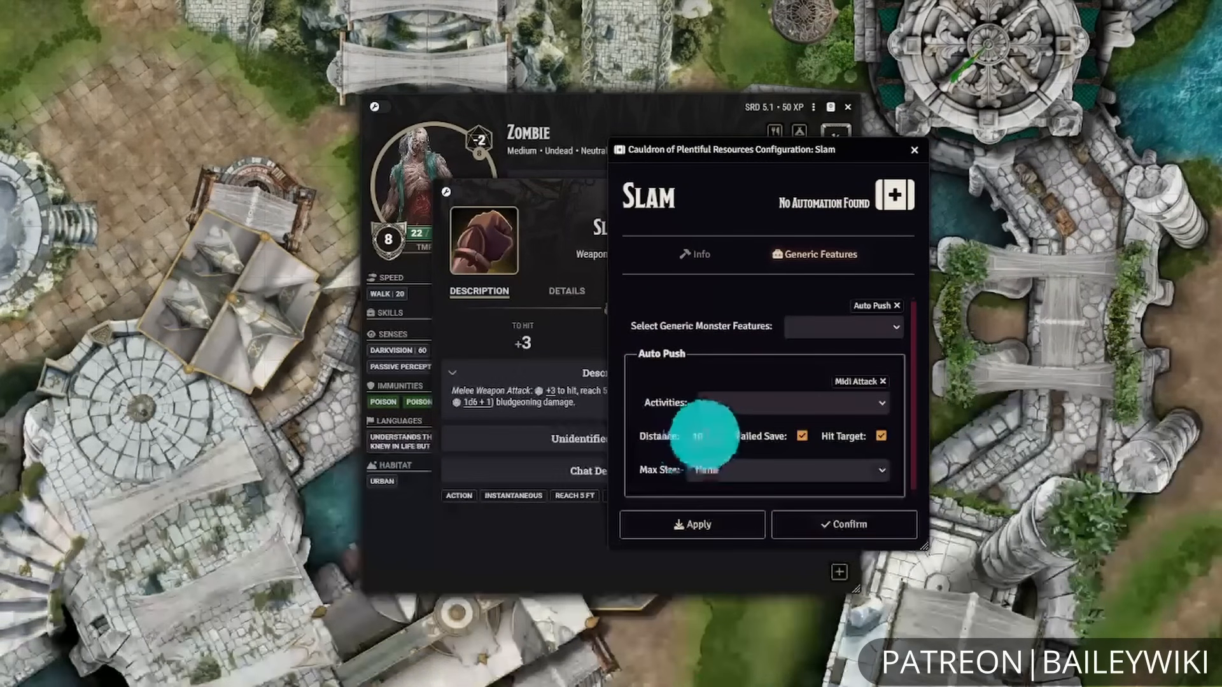
left_click(700, 437)
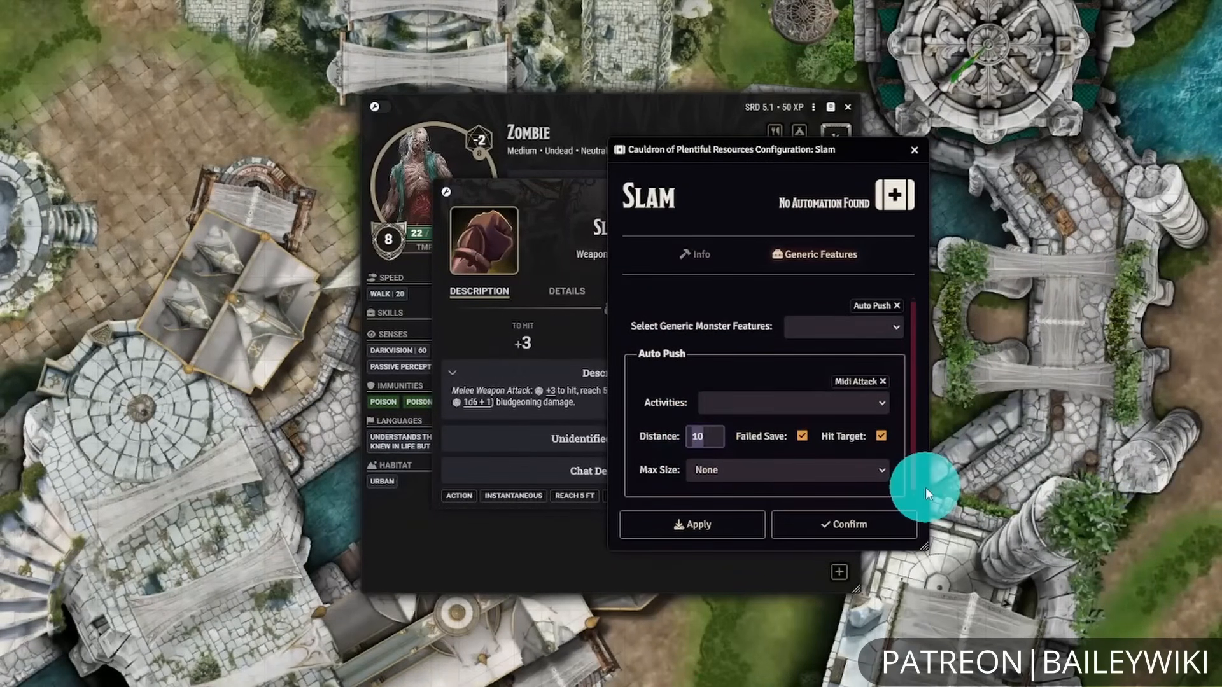
type("5")
left_click(750, 437)
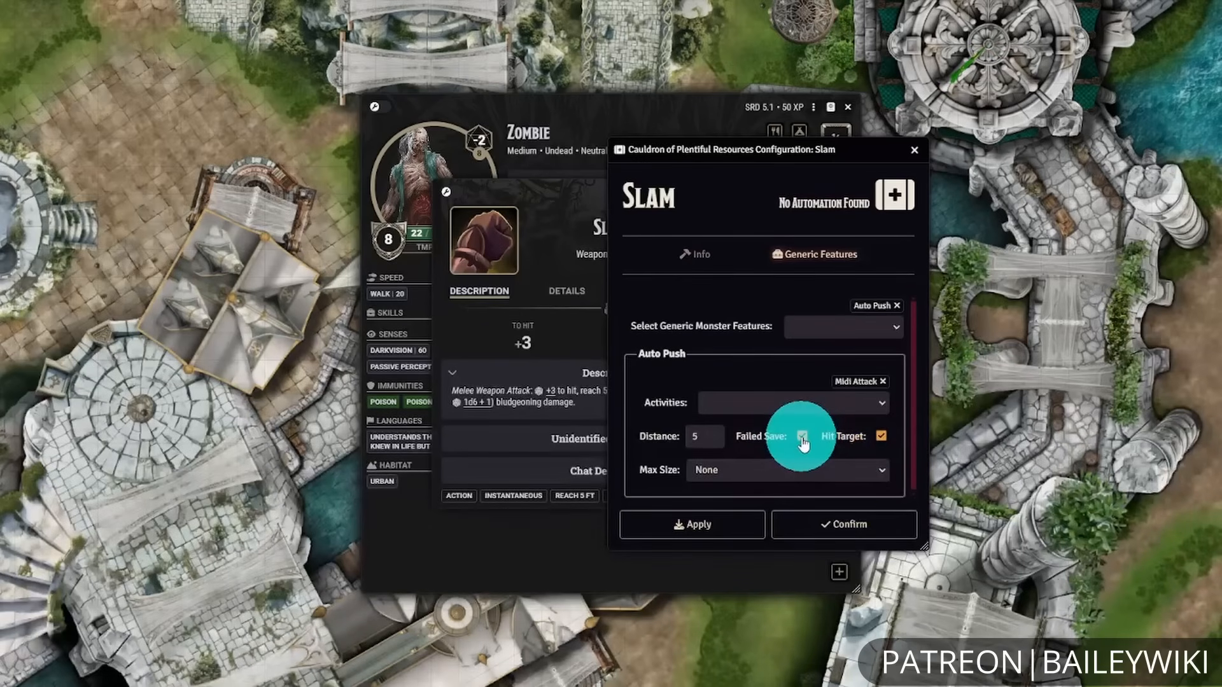
left_click(837, 472)
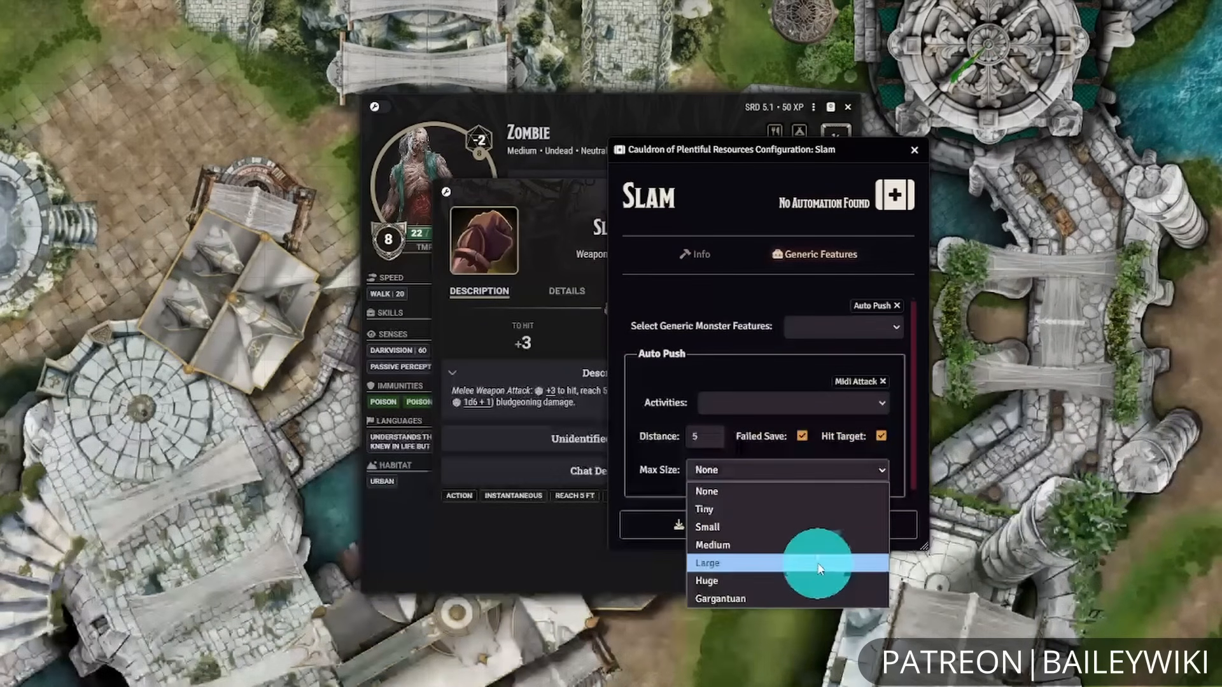
left_click(812, 543)
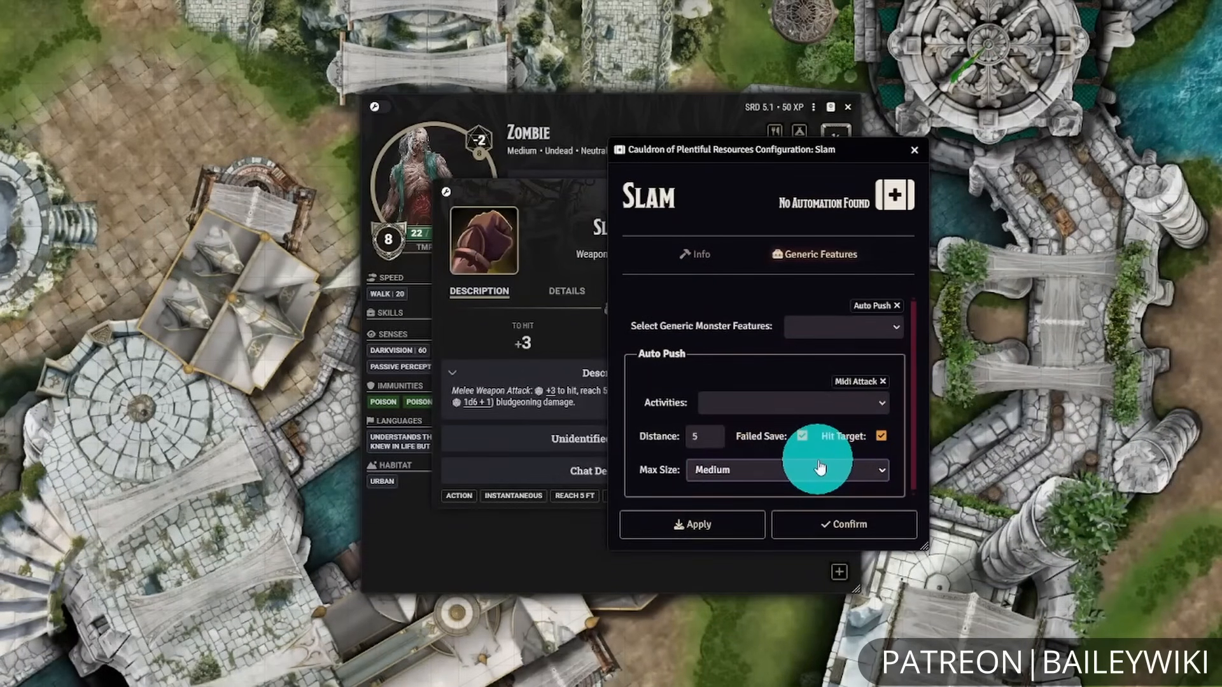
- Disable Failed Save for Auto Push so that it applies only to Hit Target
left_click(802, 436)
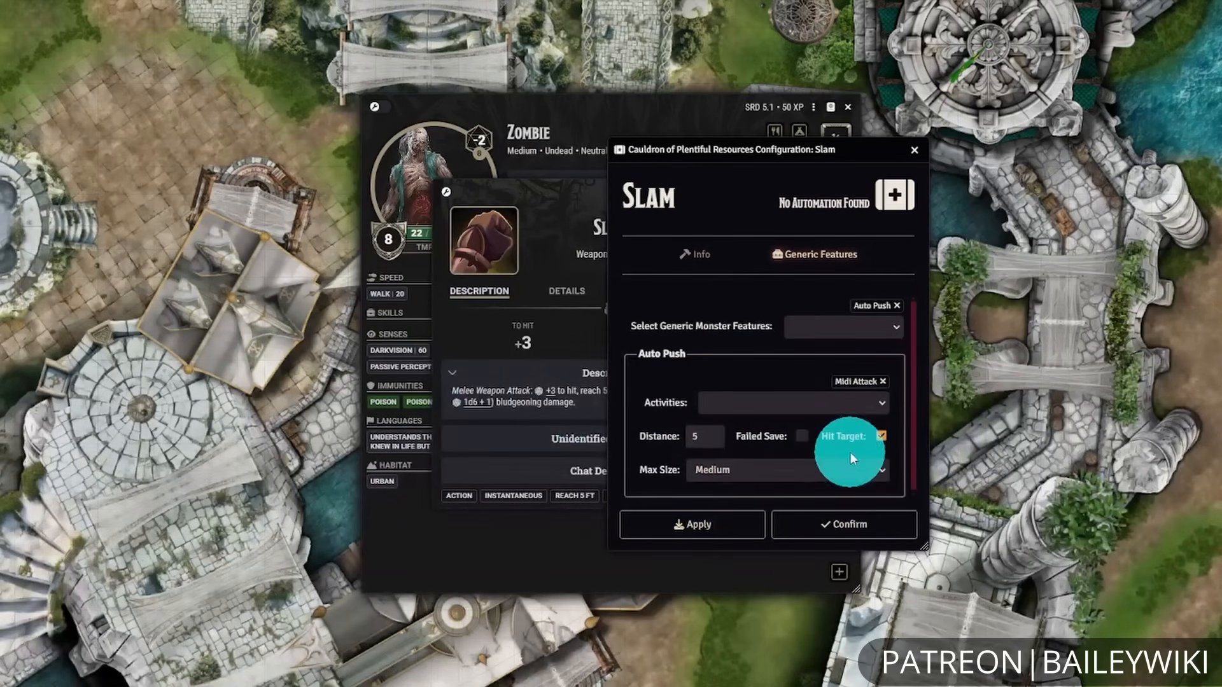
left_click(801, 436)
left_click(803, 436)
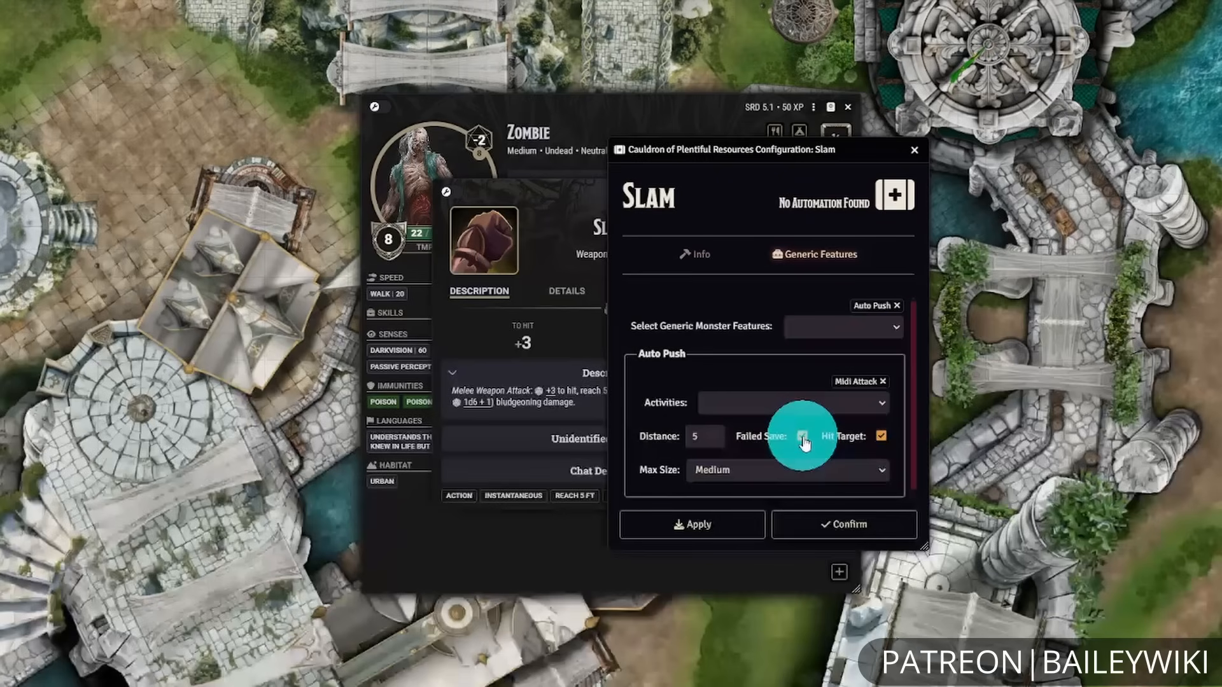
left_click(883, 437)
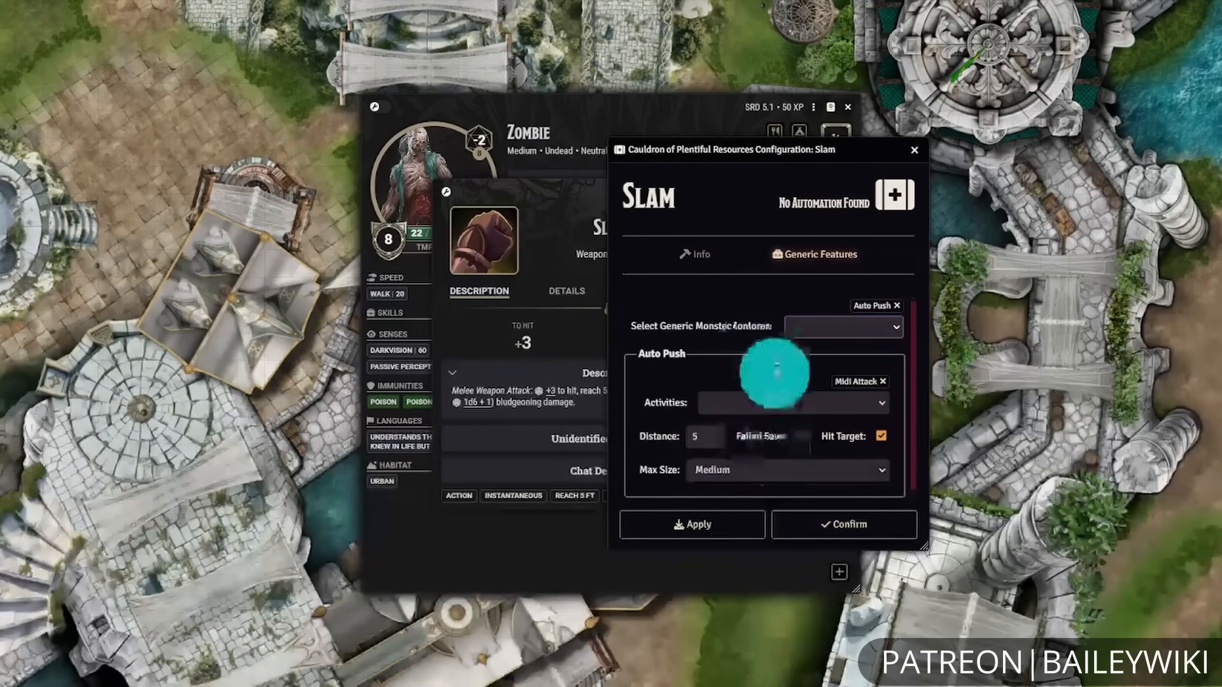
- Try the Lifesteal feature on Midi Attack with Critical Only and Excess Healing as Temporary Hitpoints enabled, and remove the feature
left_click(838, 328)
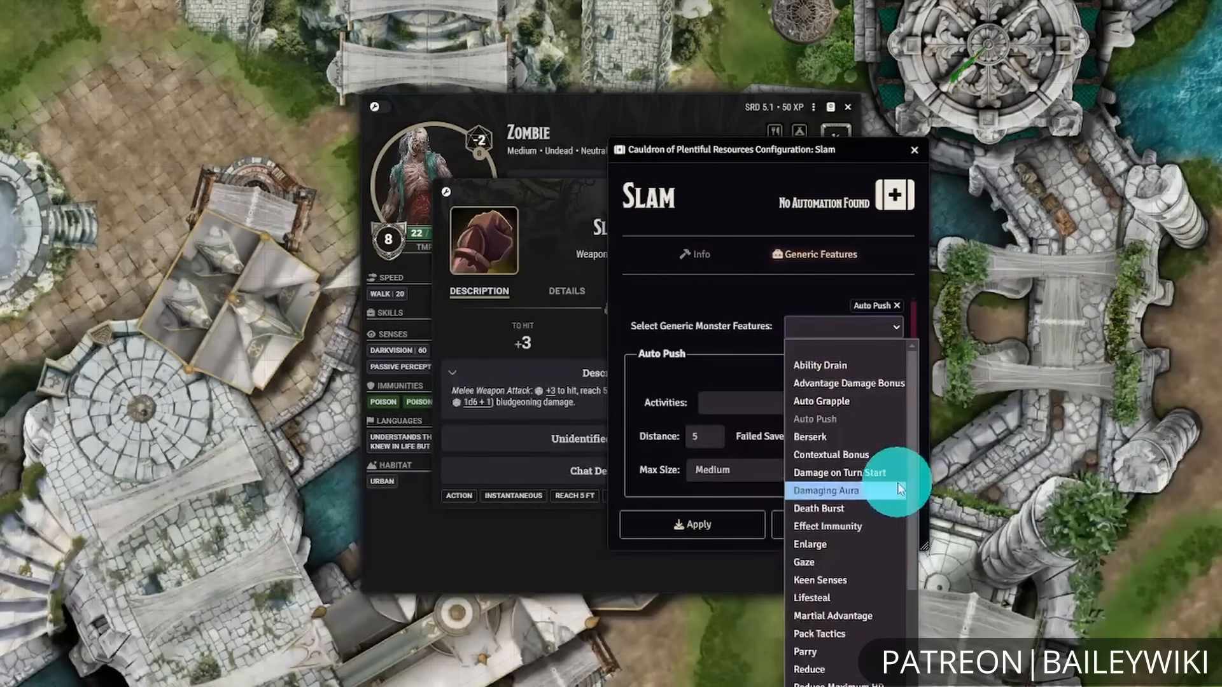
scroll(899, 489, "down", 4)
left_click(898, 458)
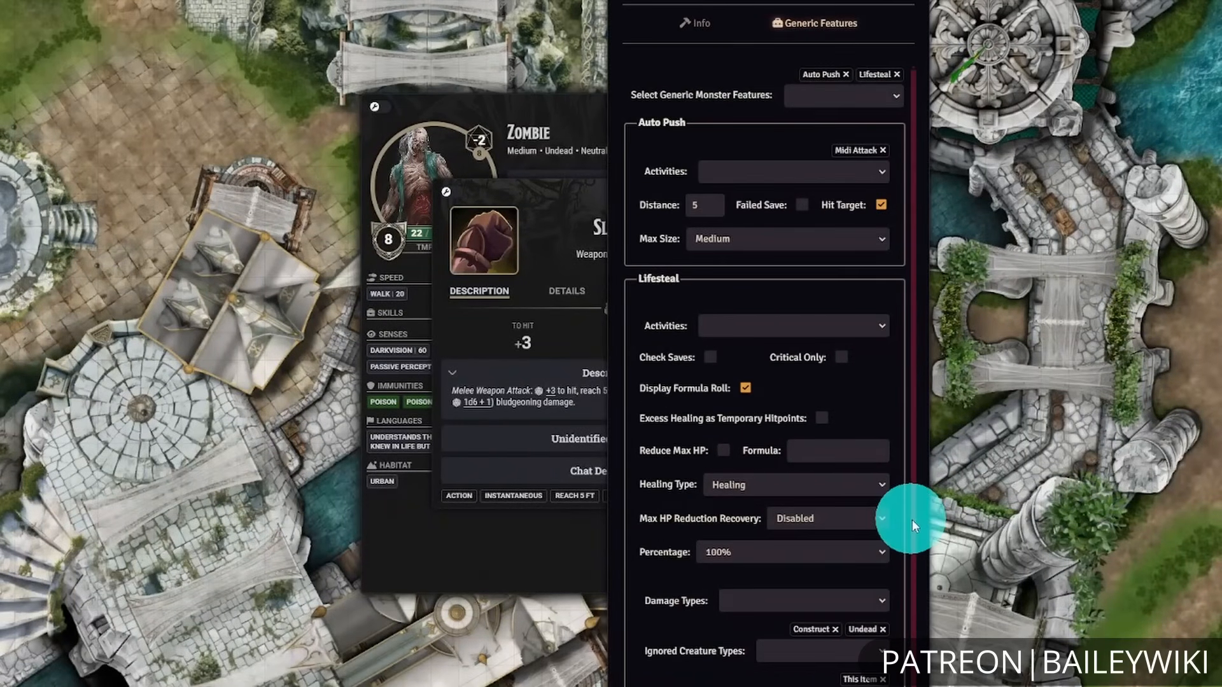
left_click(871, 326)
left_click(821, 346)
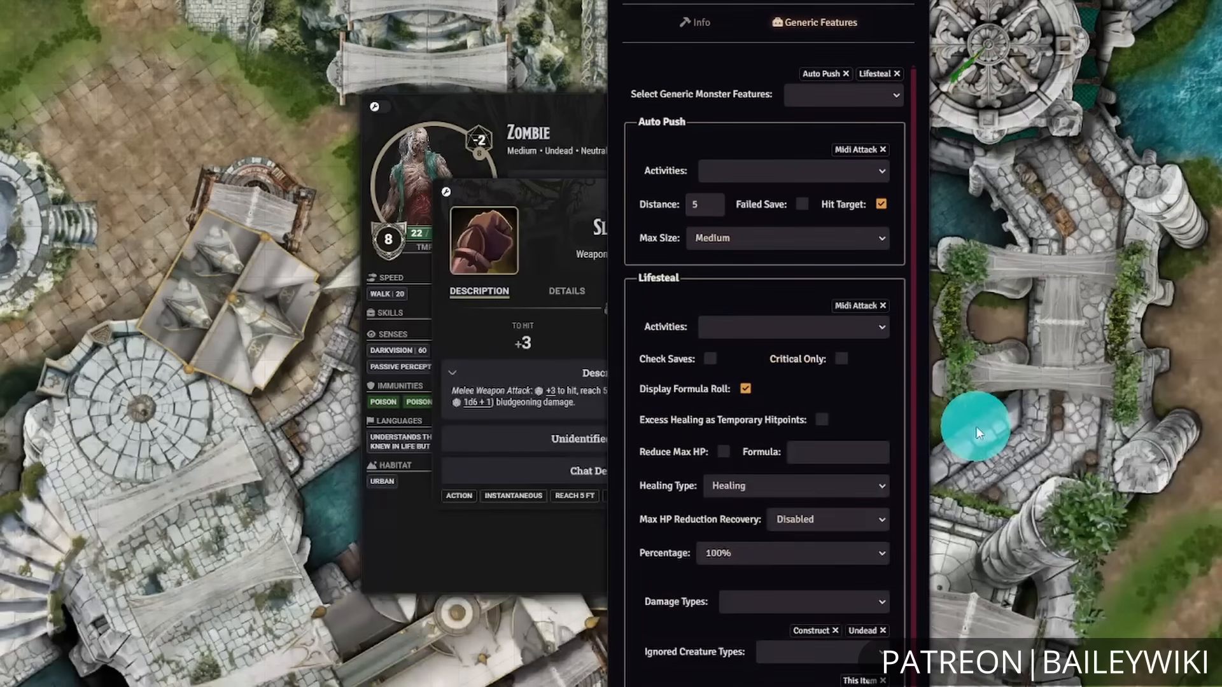
left_click(841, 359)
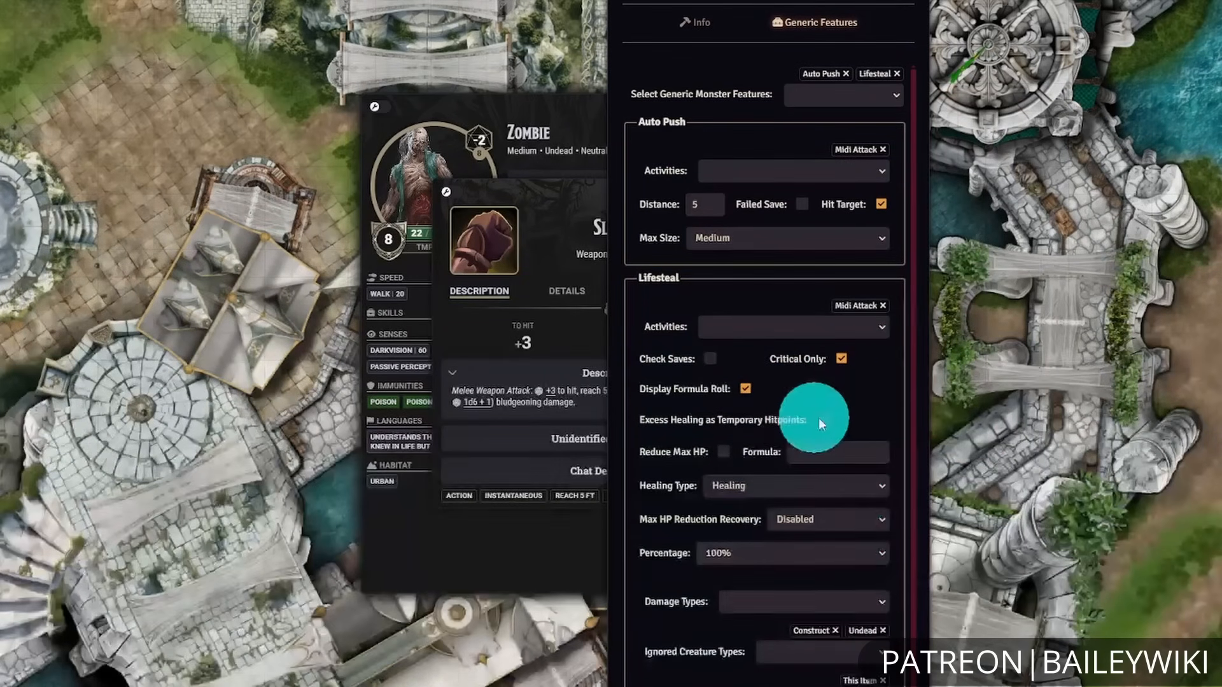
left_click(821, 419)
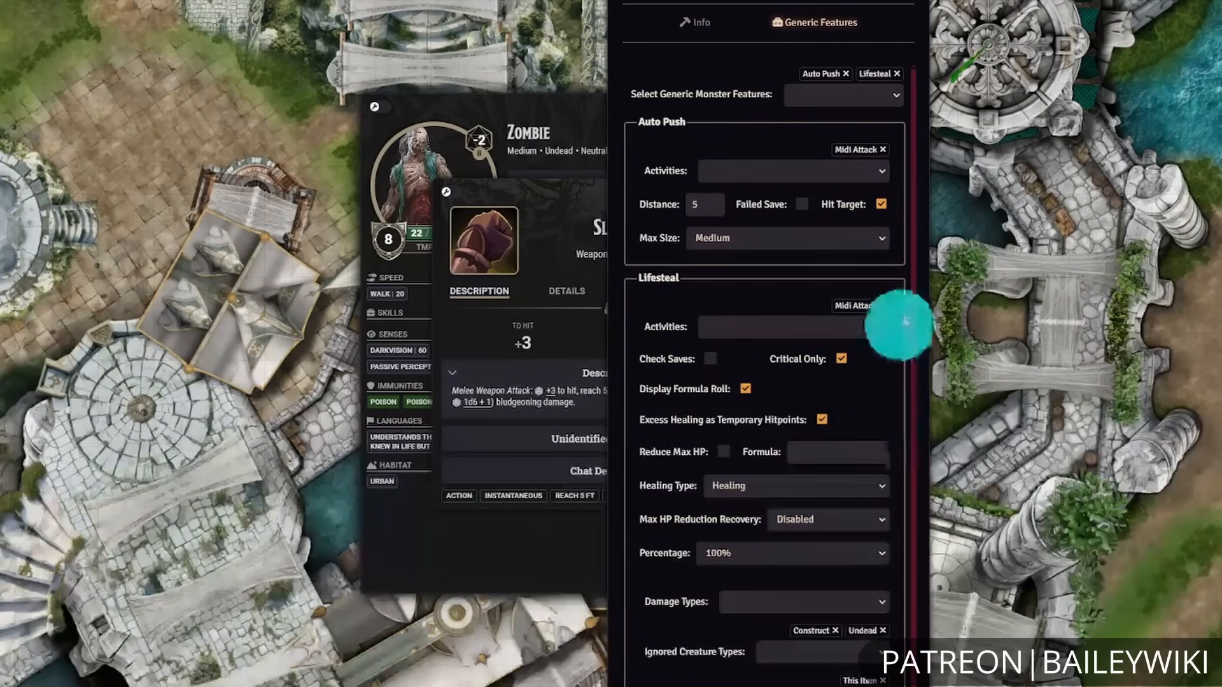
left_click(898, 74)
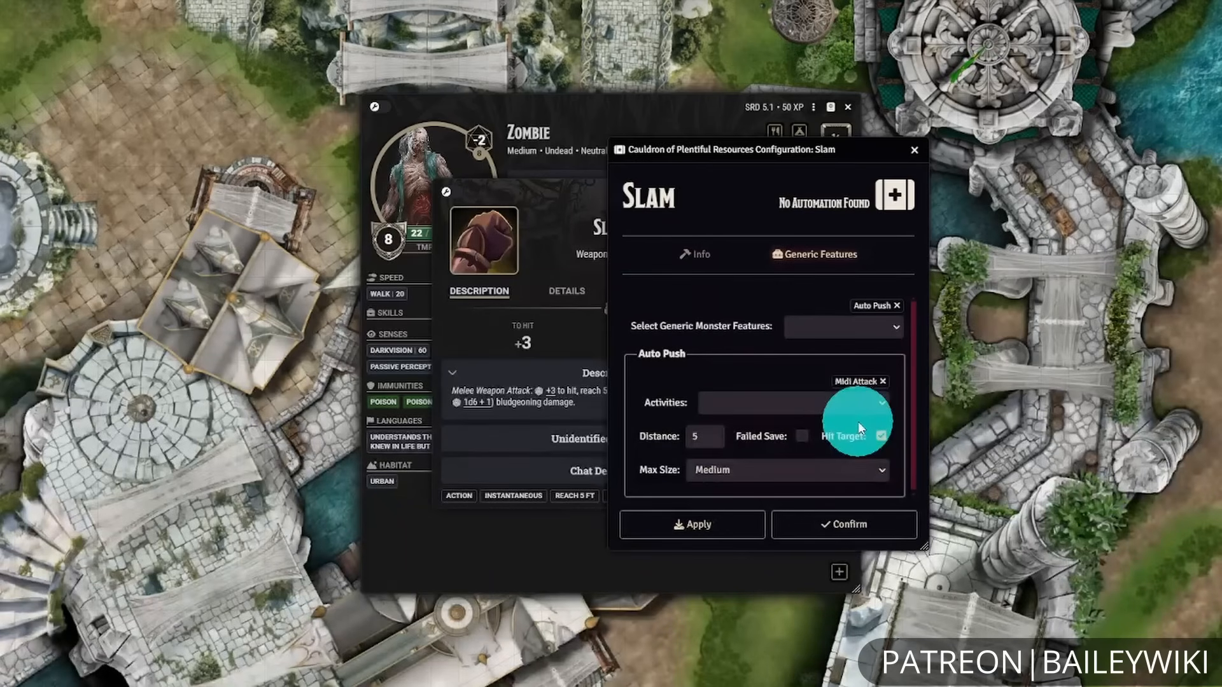
- Look through the available generic monster features for Slam
left_click(874, 326)
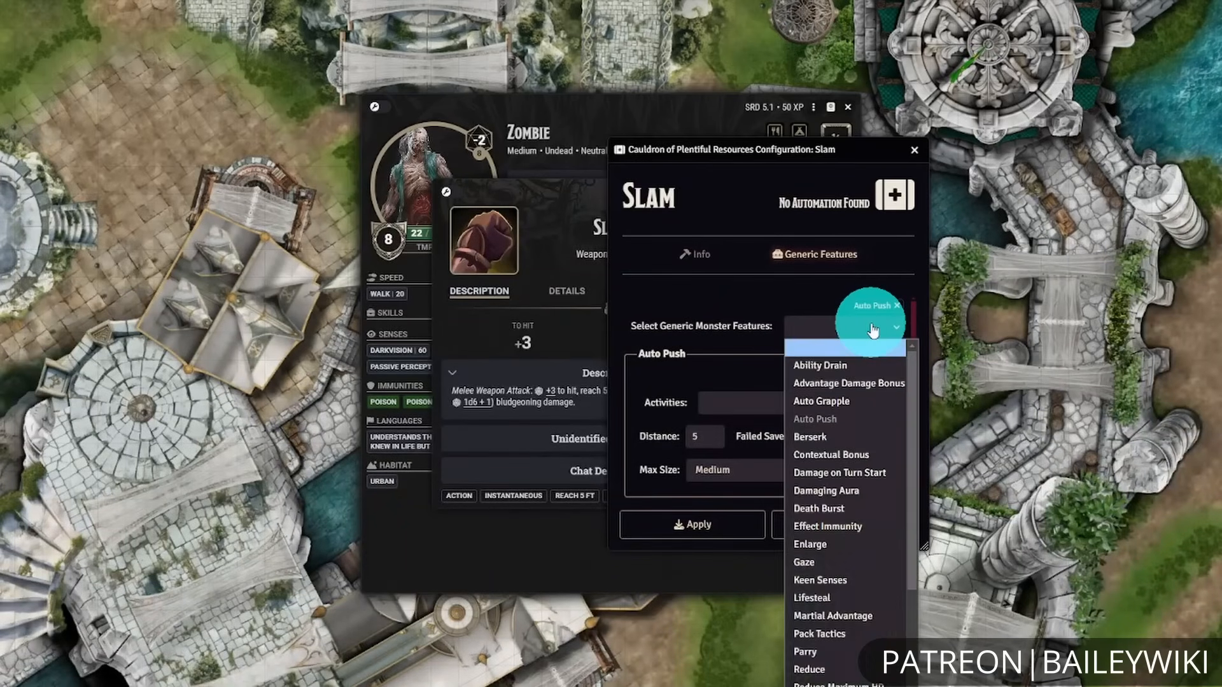
scroll(881, 541, "down", 3)
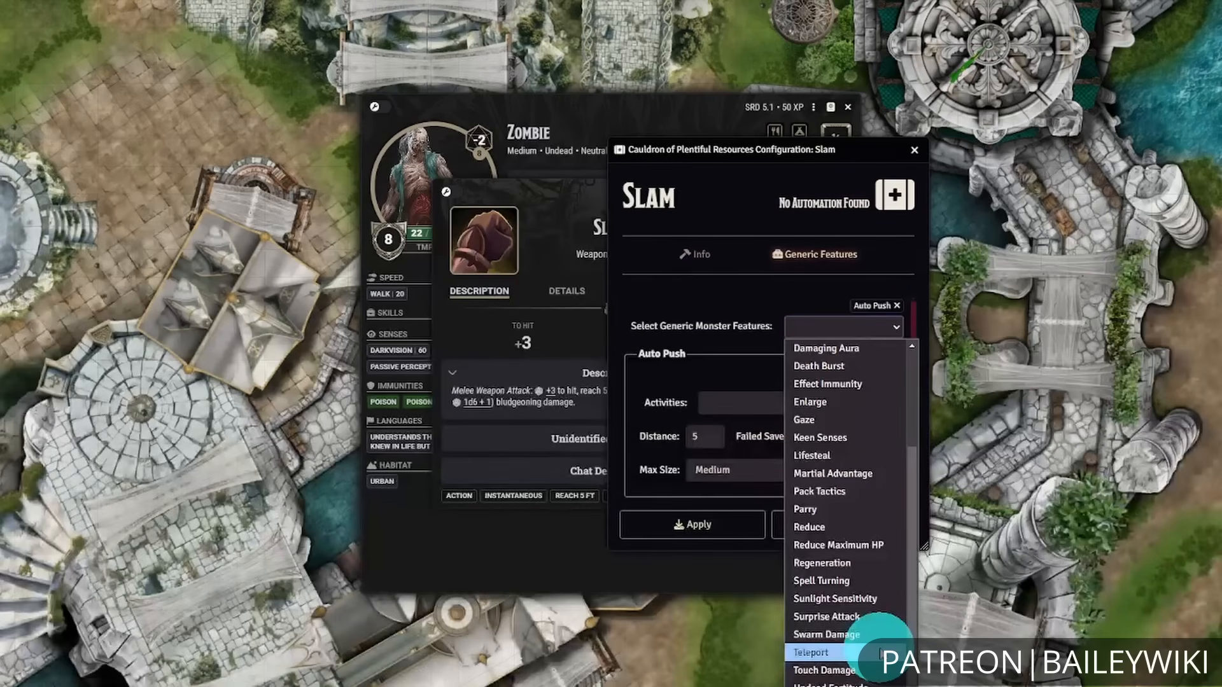
scroll(880, 652, "up", 2)
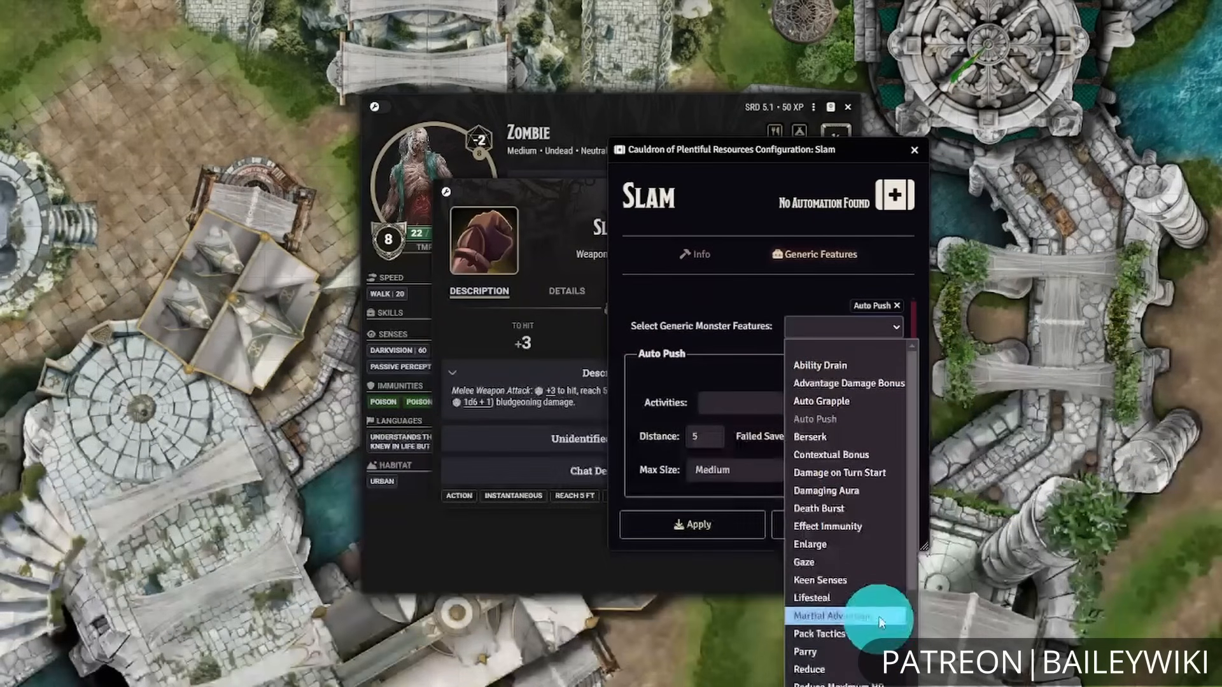
left_click(896, 324)
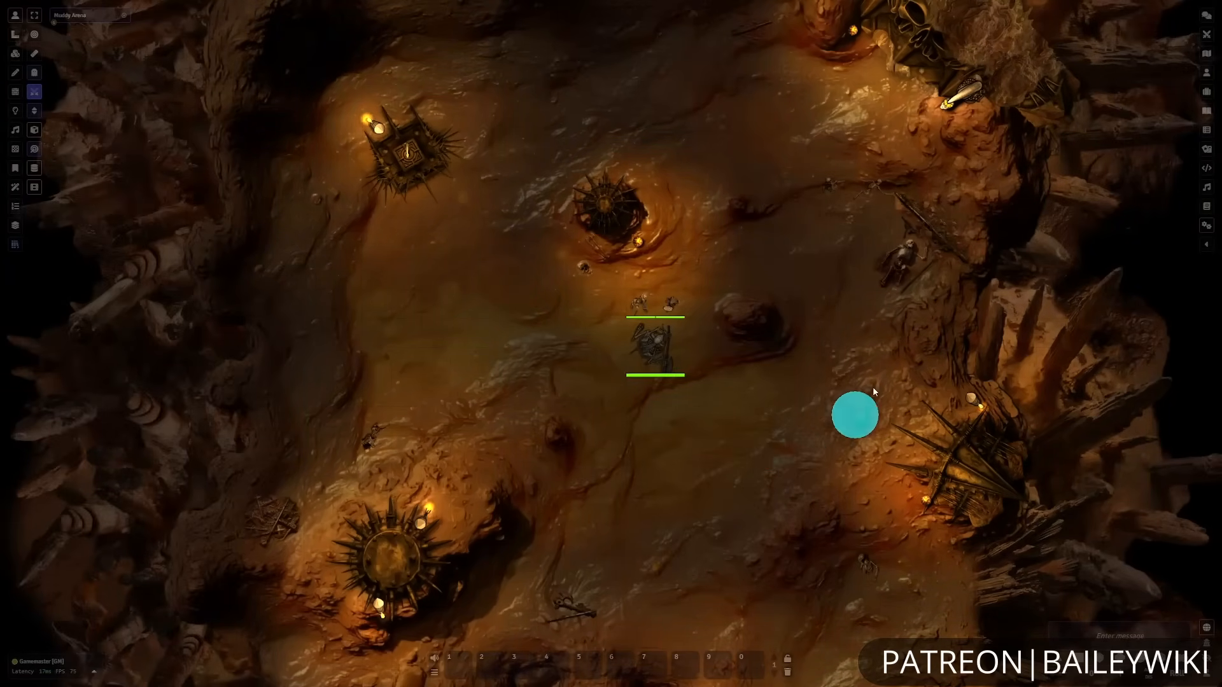
- Select the large undead token in the Muddy Arena scene to view its available actions, and deselect it
scroll(854, 388, "up", 2)
scroll(853, 361, "up", 5)
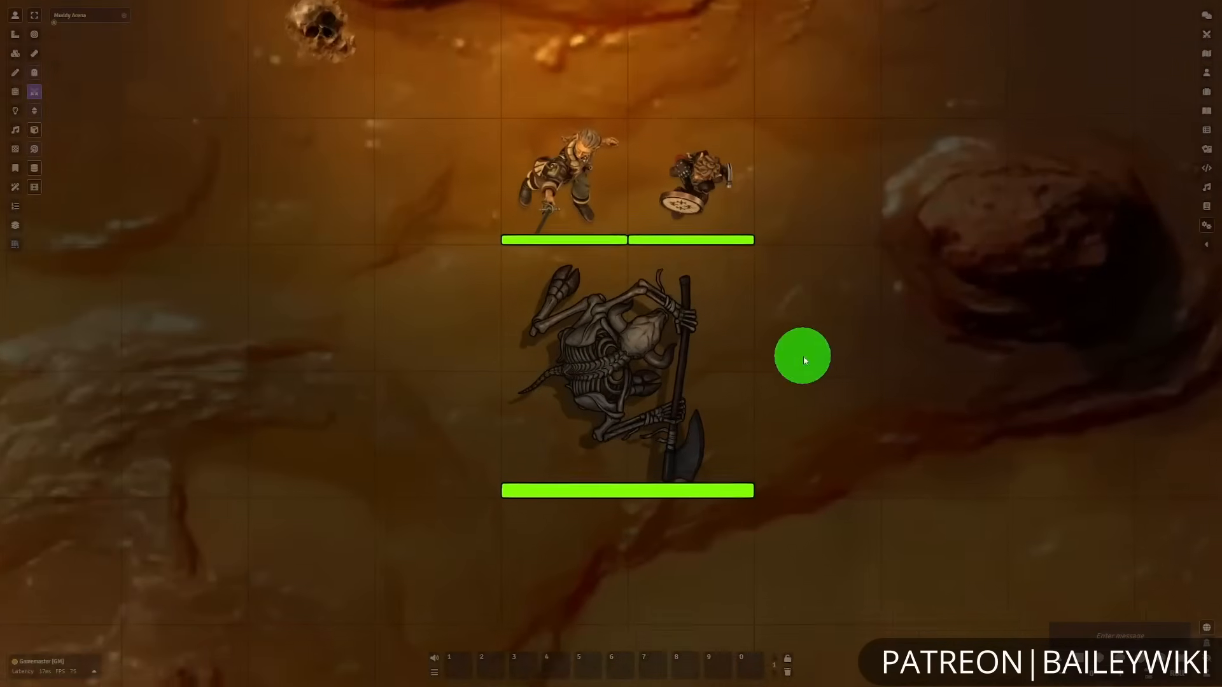
left_click_drag(803, 358, 805, 359)
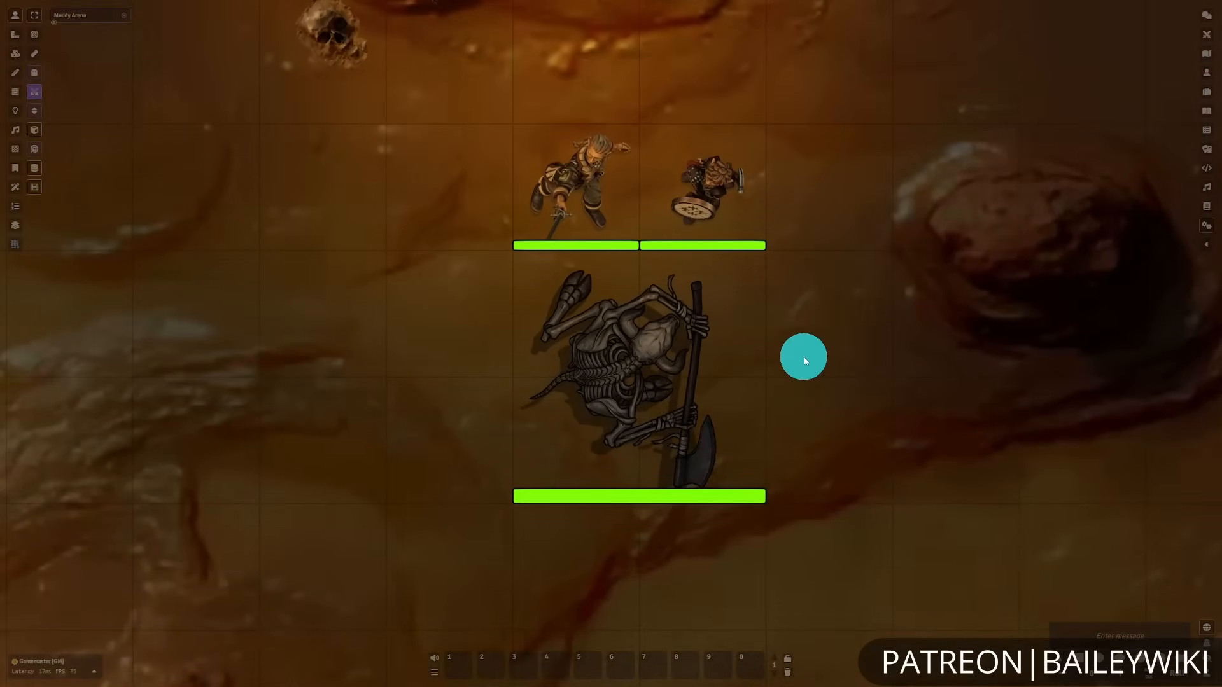
left_click(669, 388)
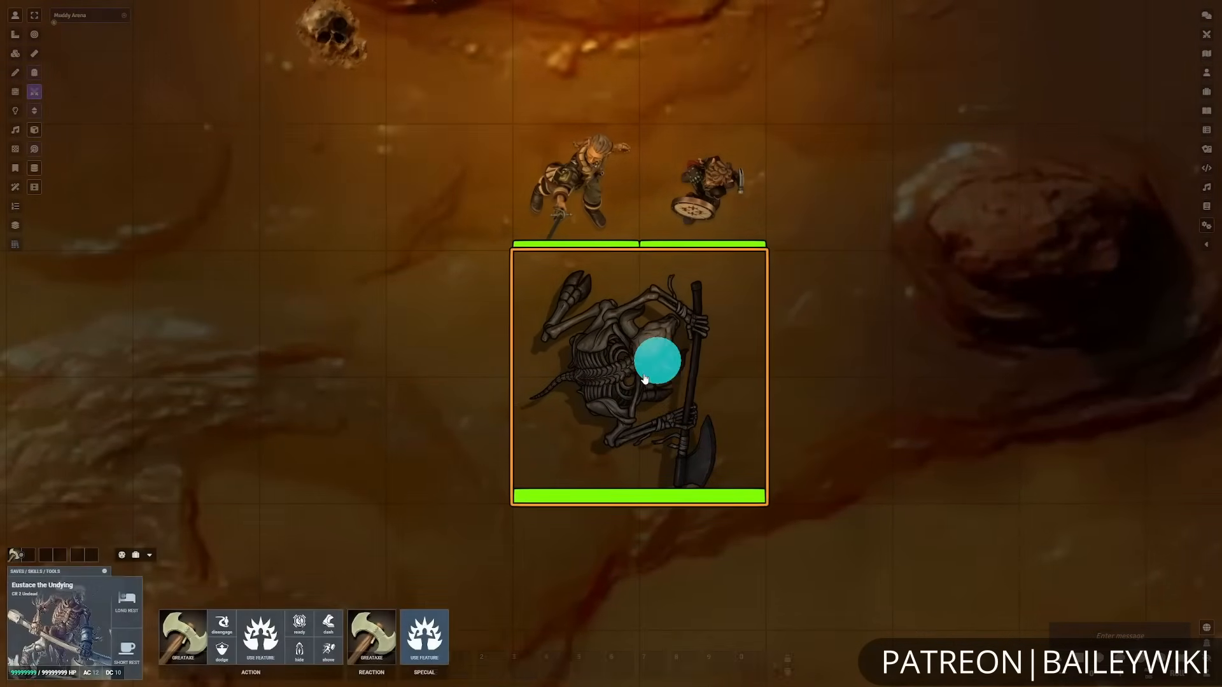
left_click(842, 311)
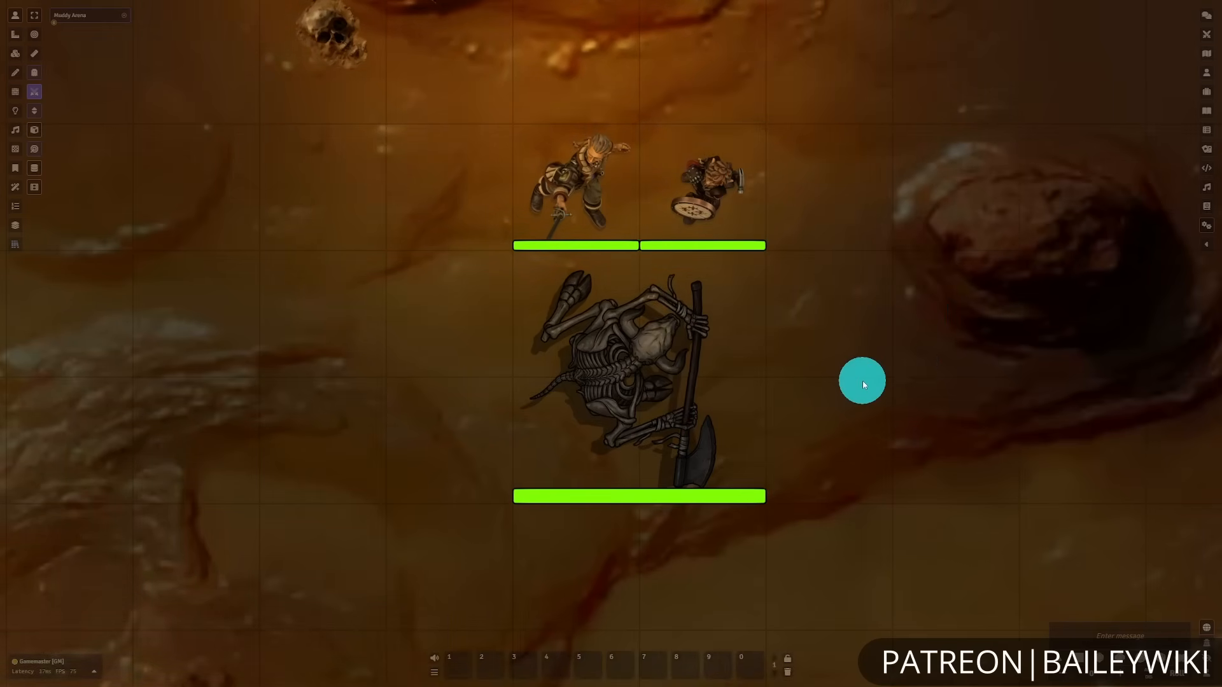
- Select the two adventurer tokens beside the undead one after the other to view their actions, and clear the selection
scroll(859, 388, "down", 5)
left_click(704, 254)
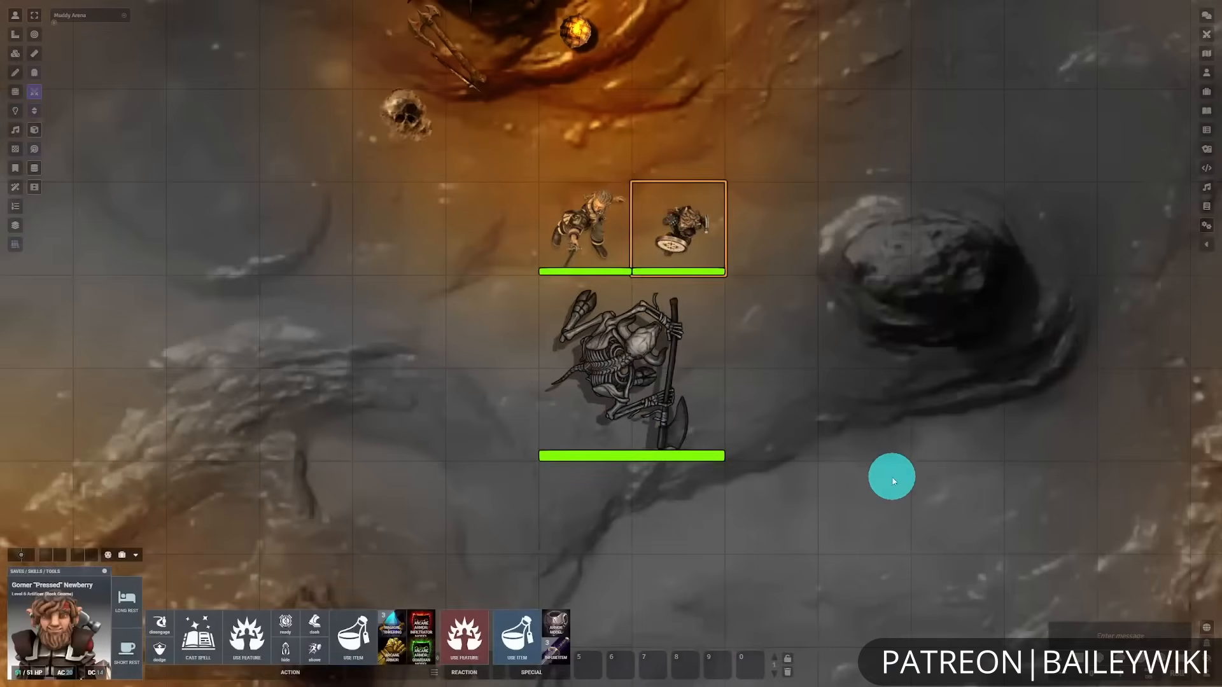
scroll(870, 467, "down", 4)
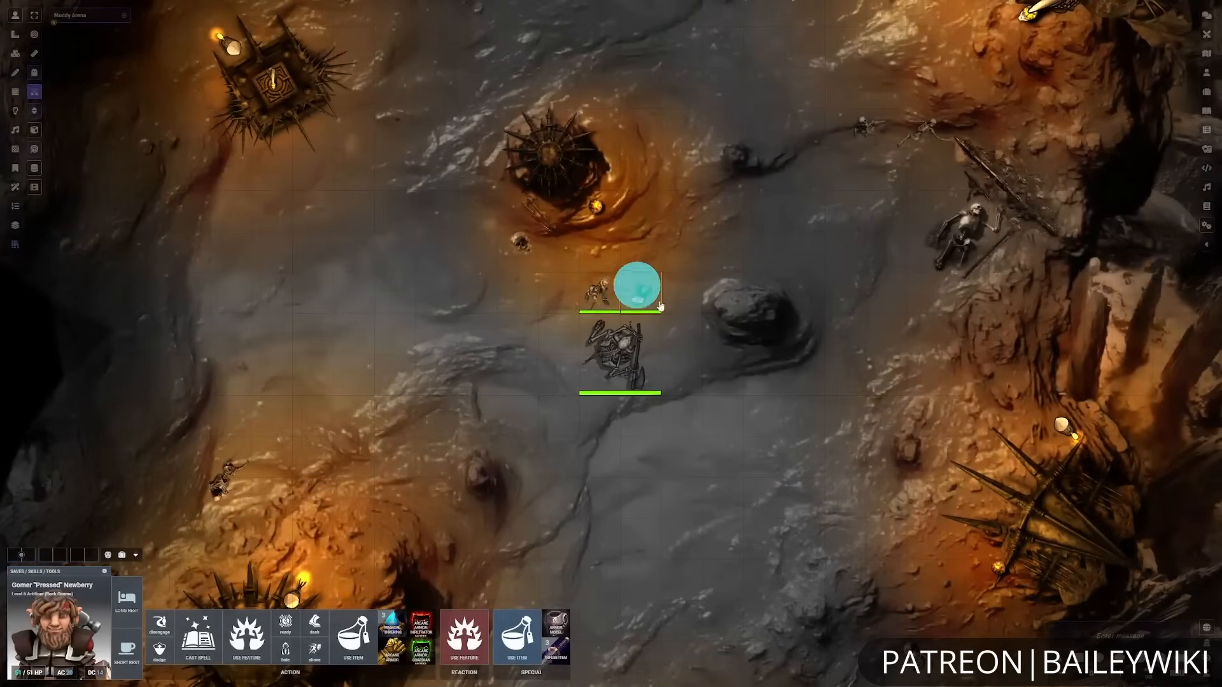
left_click(595, 291)
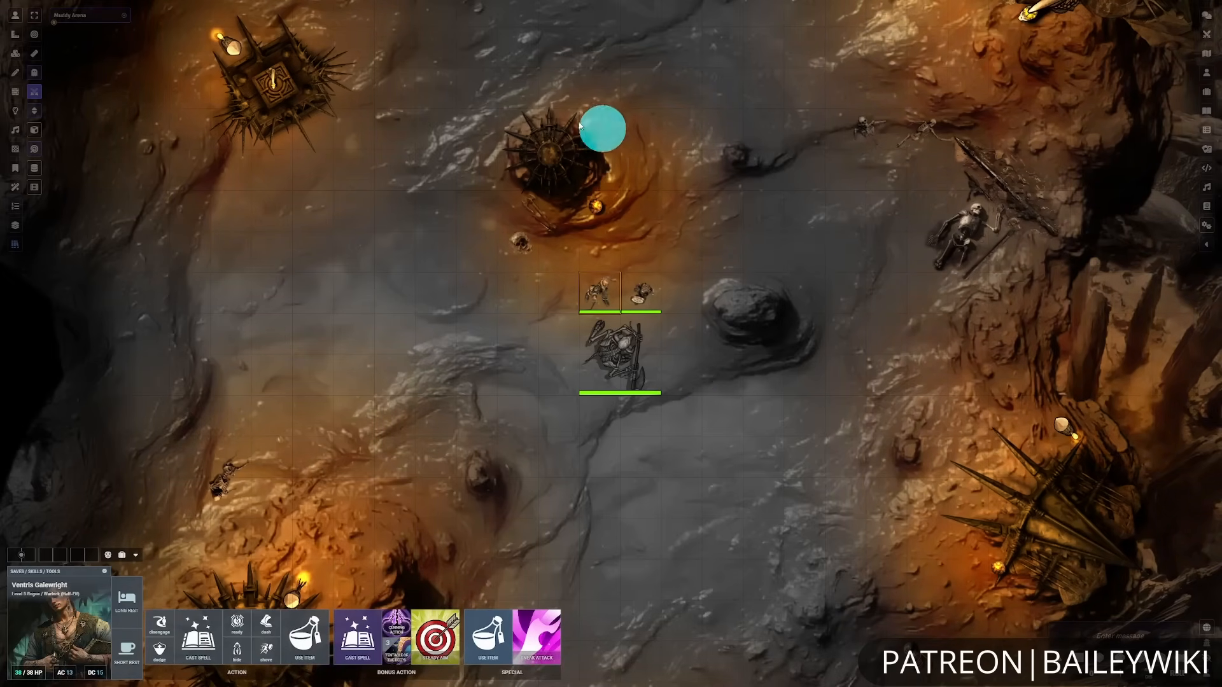
scroll(594, 232, "down", 1)
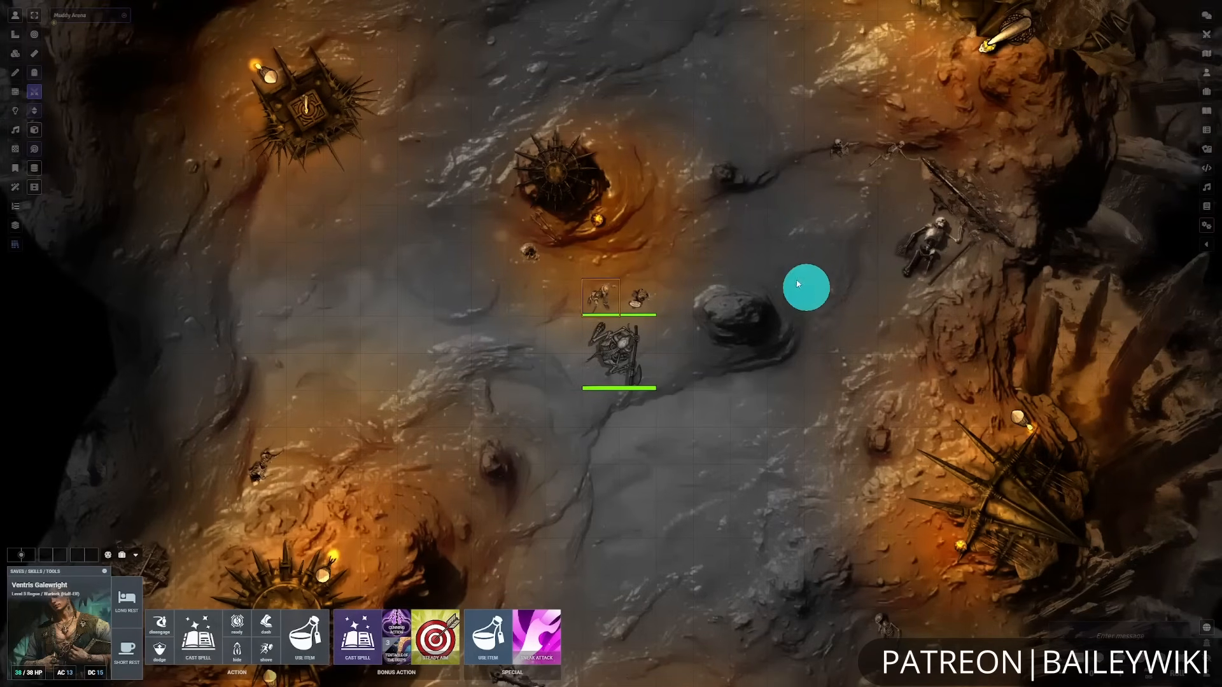
left_click_drag(655, 231, 723, 263)
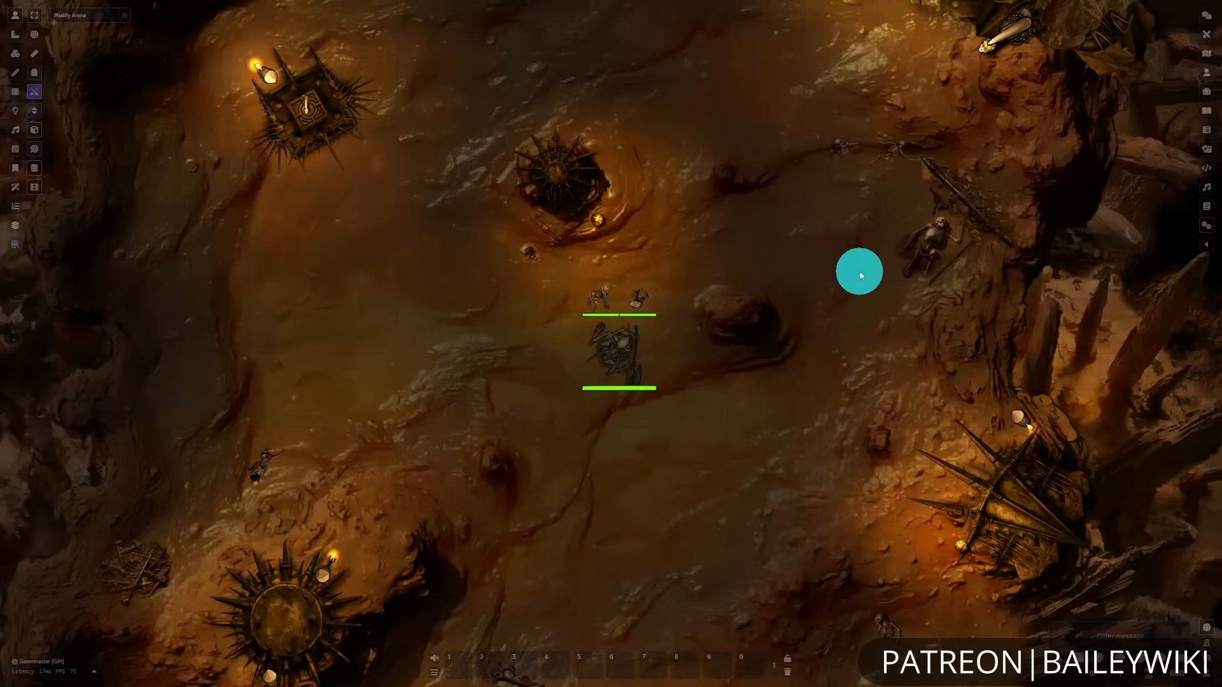
- Select the small armoured artificer token beside the undead one to view its actions, and clear the selection
scroll(789, 254, "up", 4)
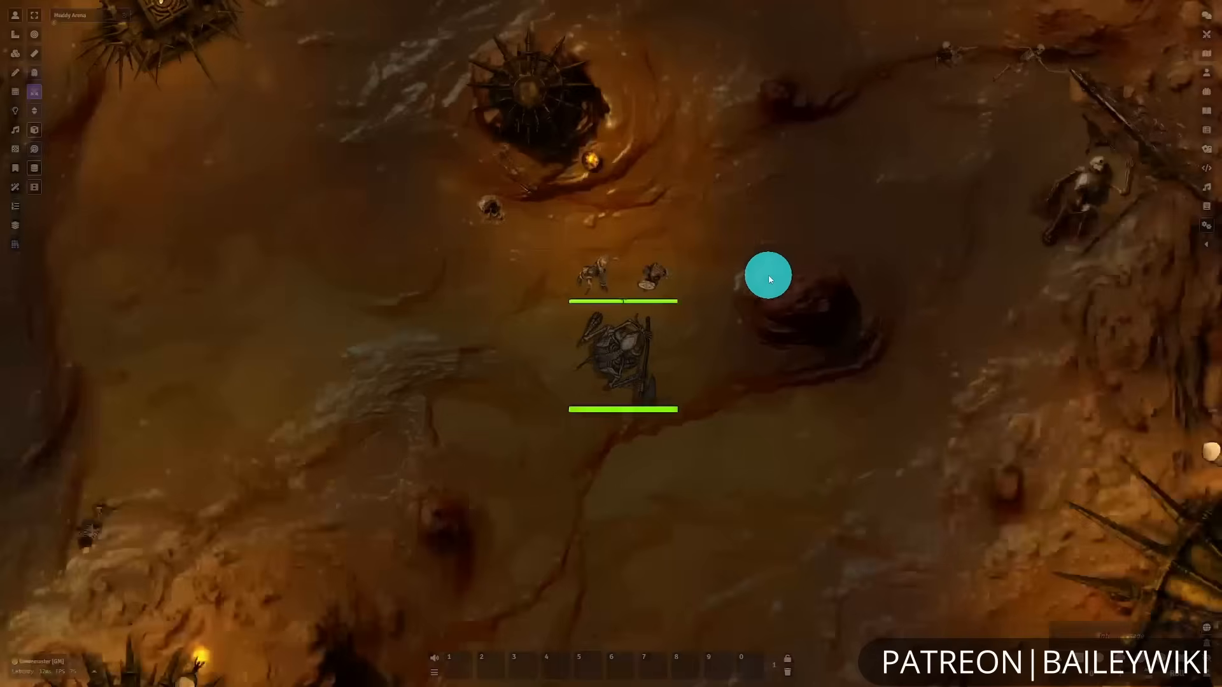
scroll(769, 279, "up", 5)
left_click(673, 237)
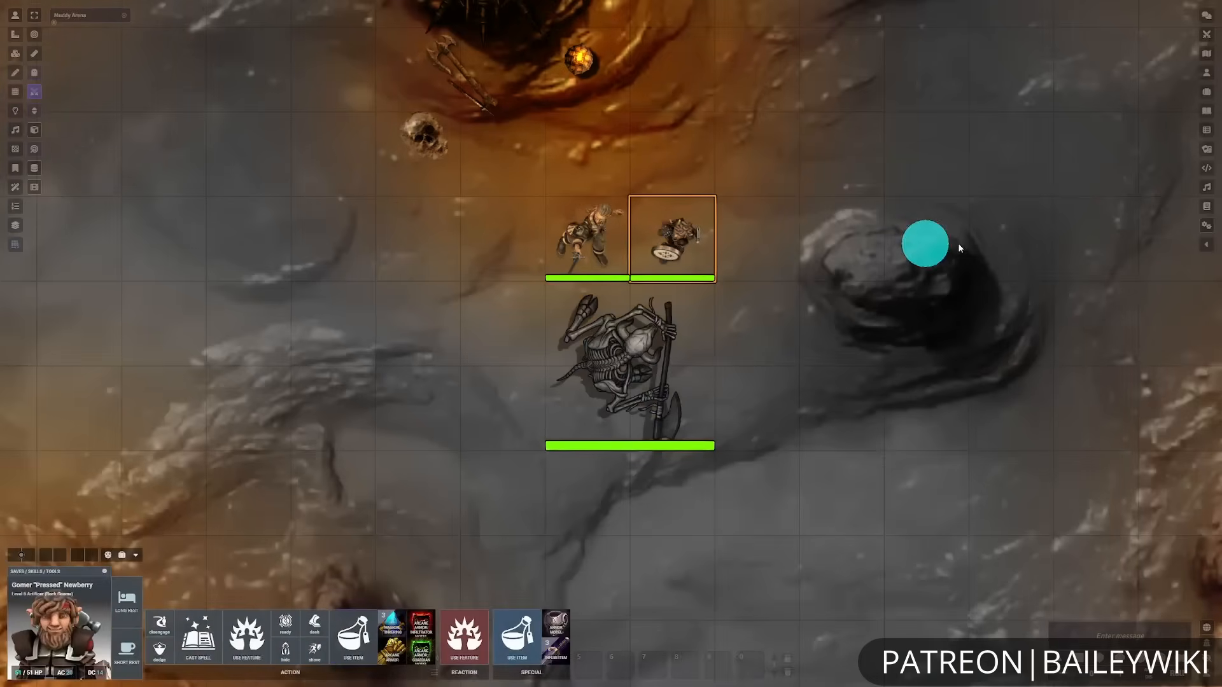
left_click(929, 236)
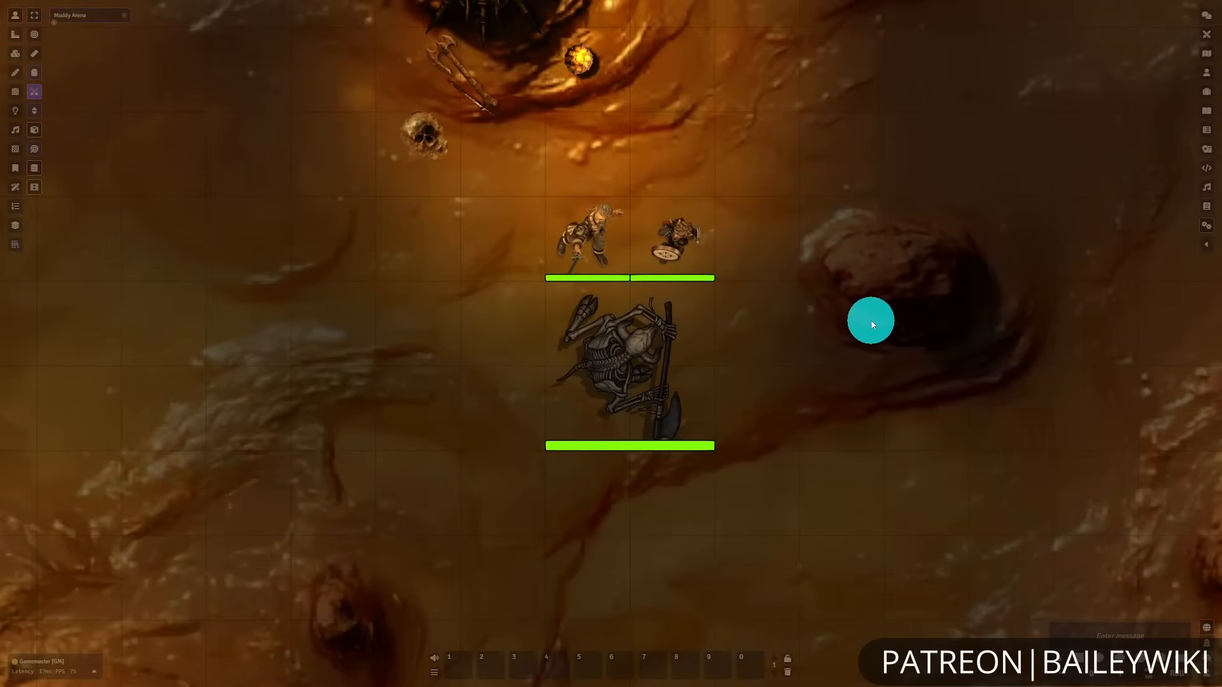
scroll(873, 324, "down", 4)
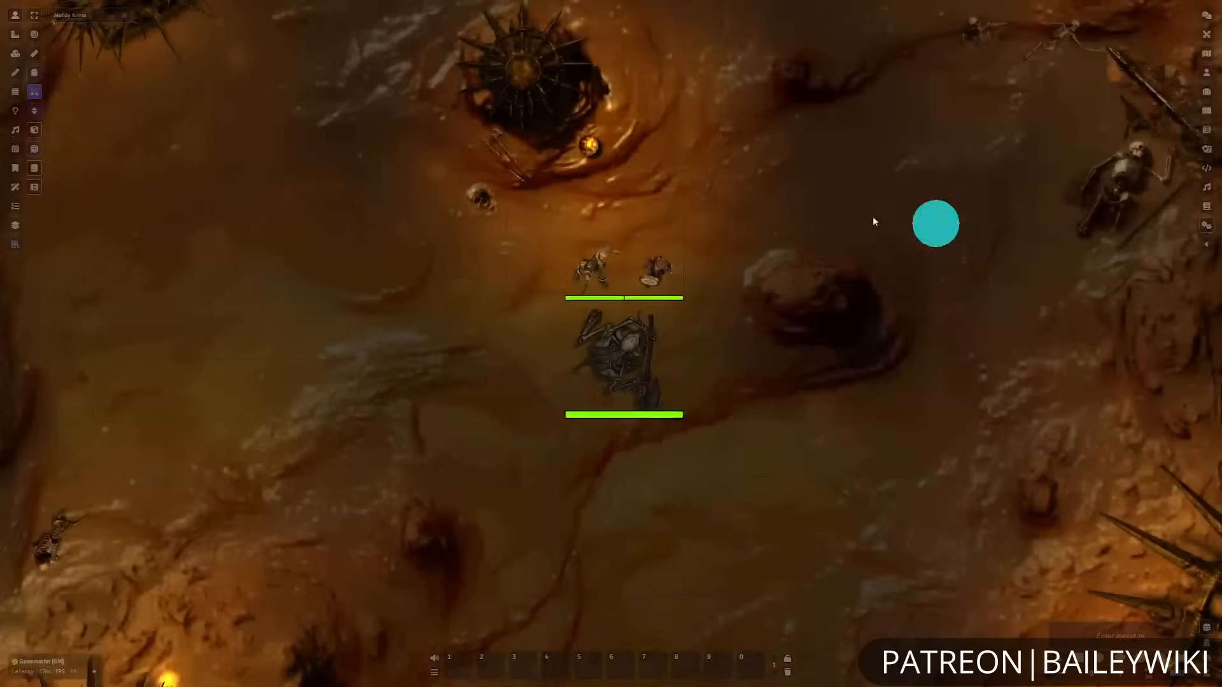
- Select both adventurer tokens and the large undead token together and add them to the combat encounter
scroll(828, 319, "up", 4)
left_click(588, 216)
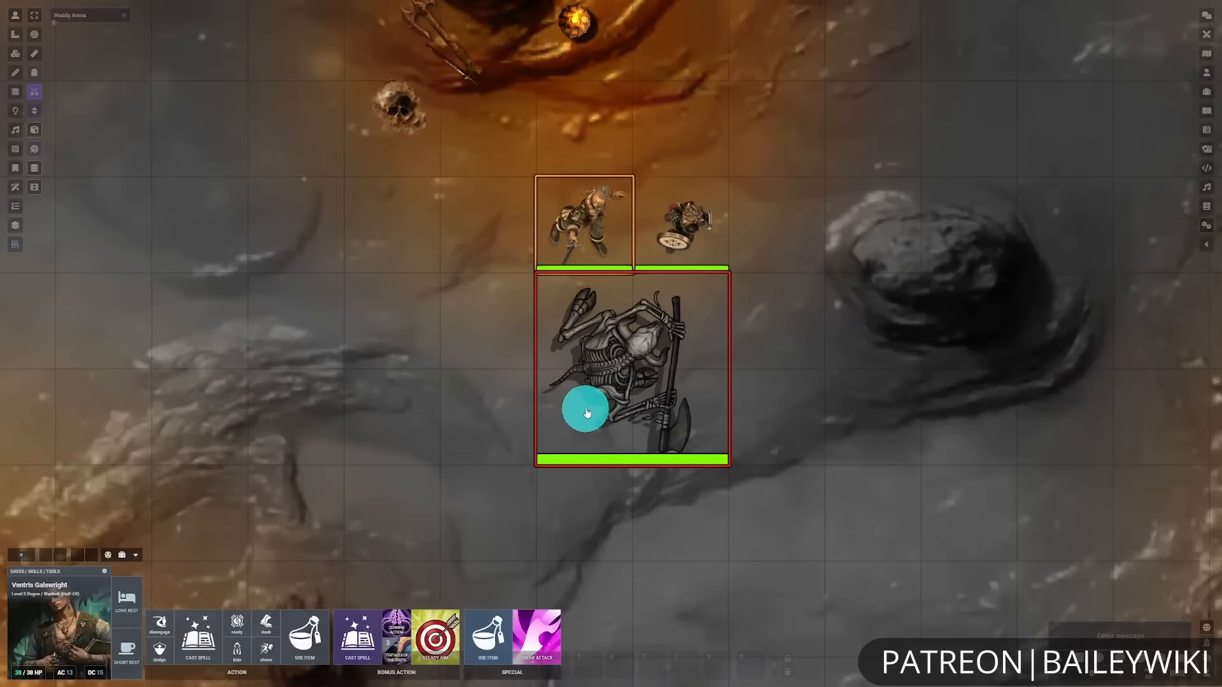
left_click_drag(468, 143, 804, 582)
right_click(654, 364)
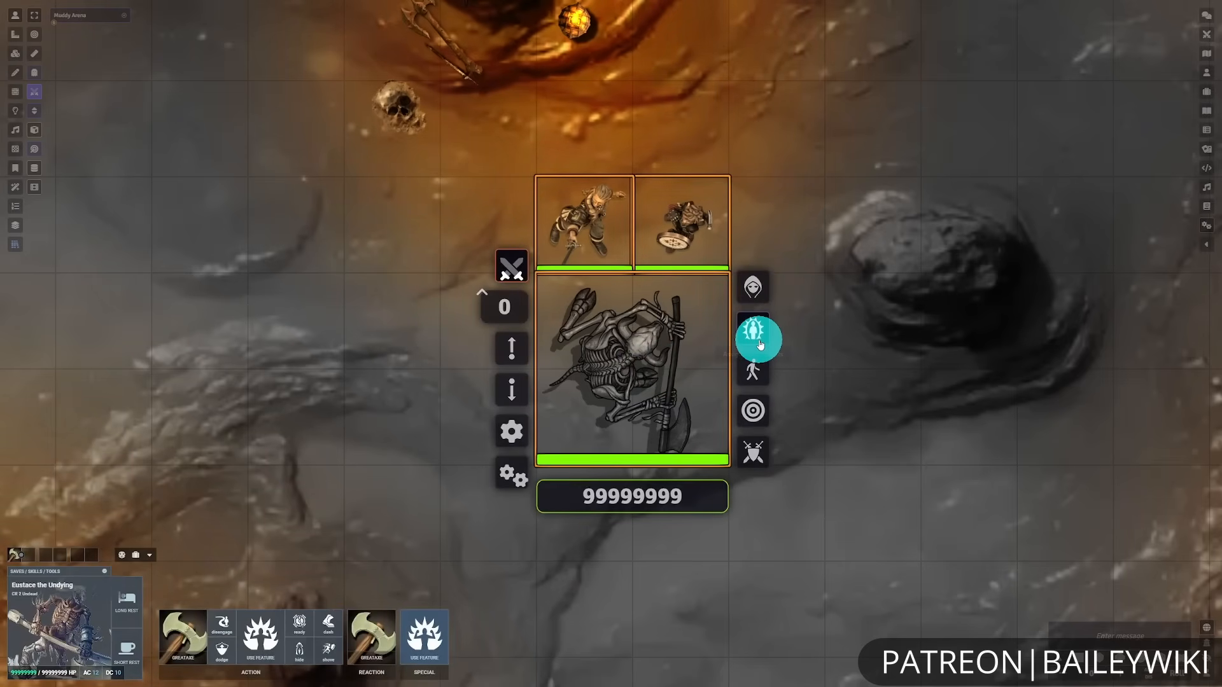
left_click(753, 457)
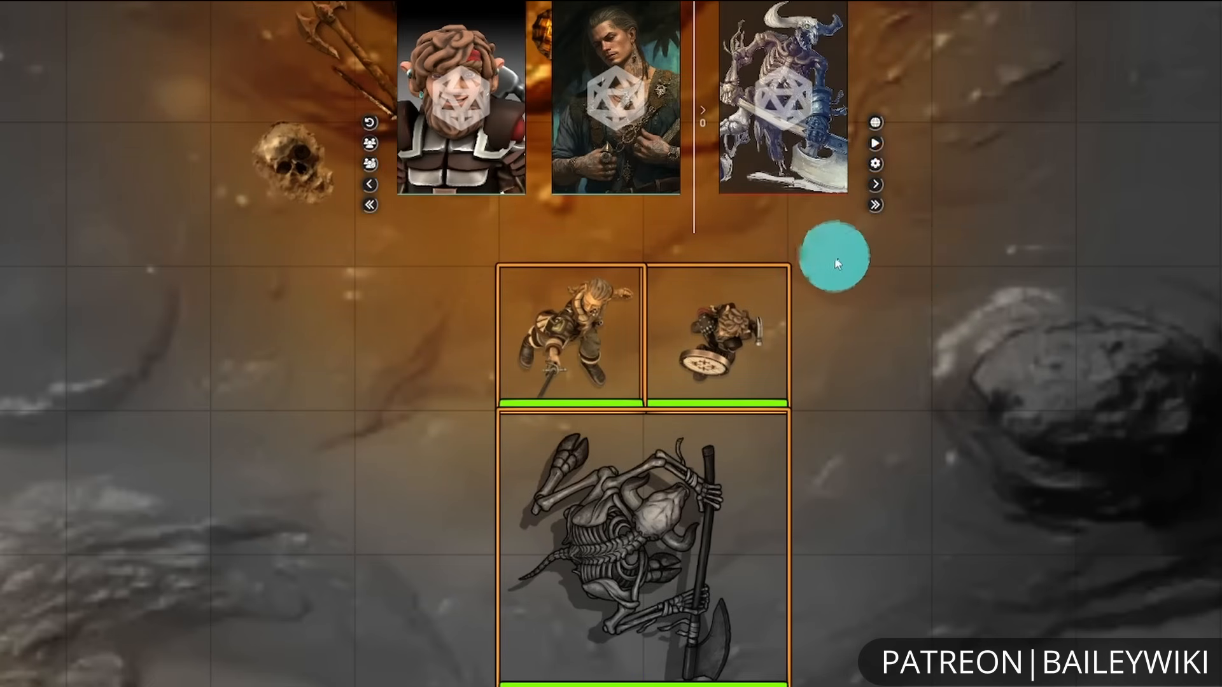
- Roll initiative for all three combatants and begin the encounter, dismissing the movement notification
mouse_move(779, 114)
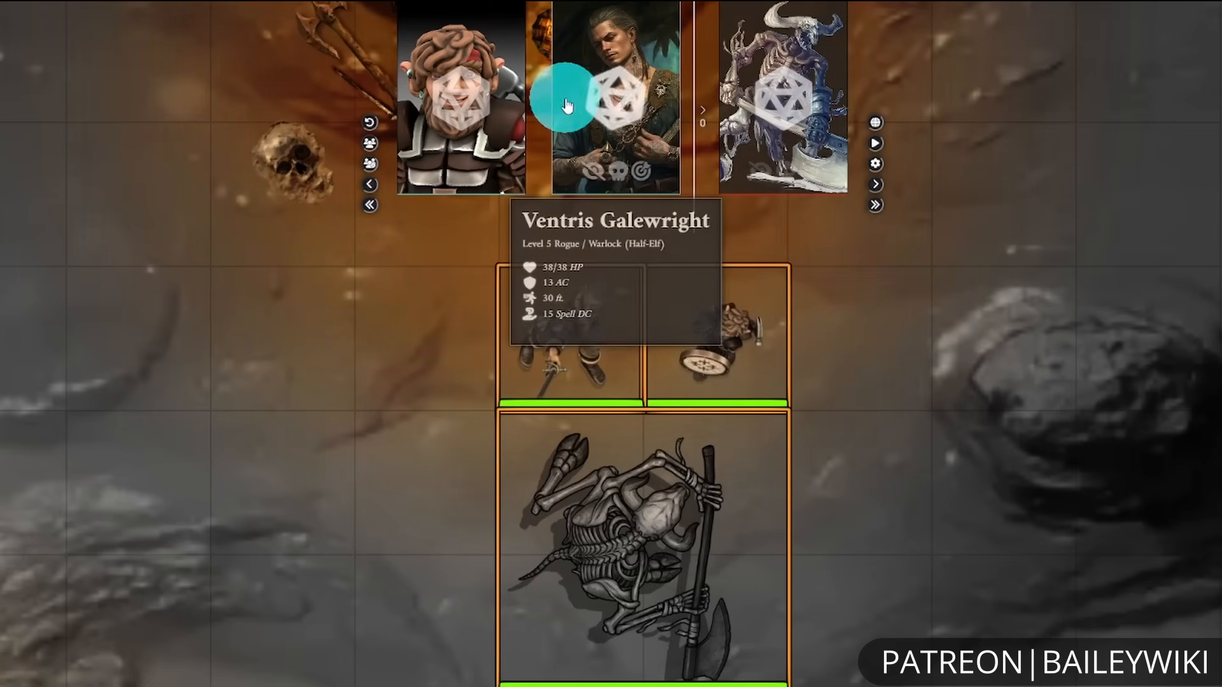
left_click(608, 95)
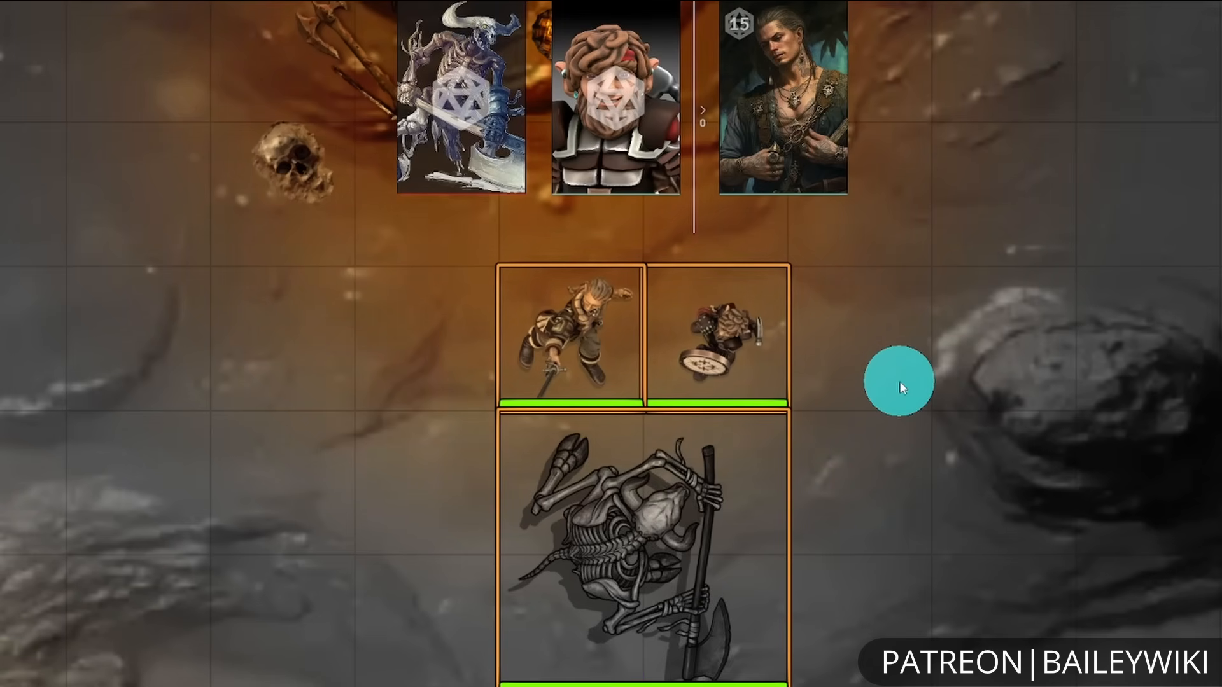
mouse_move(493, 96)
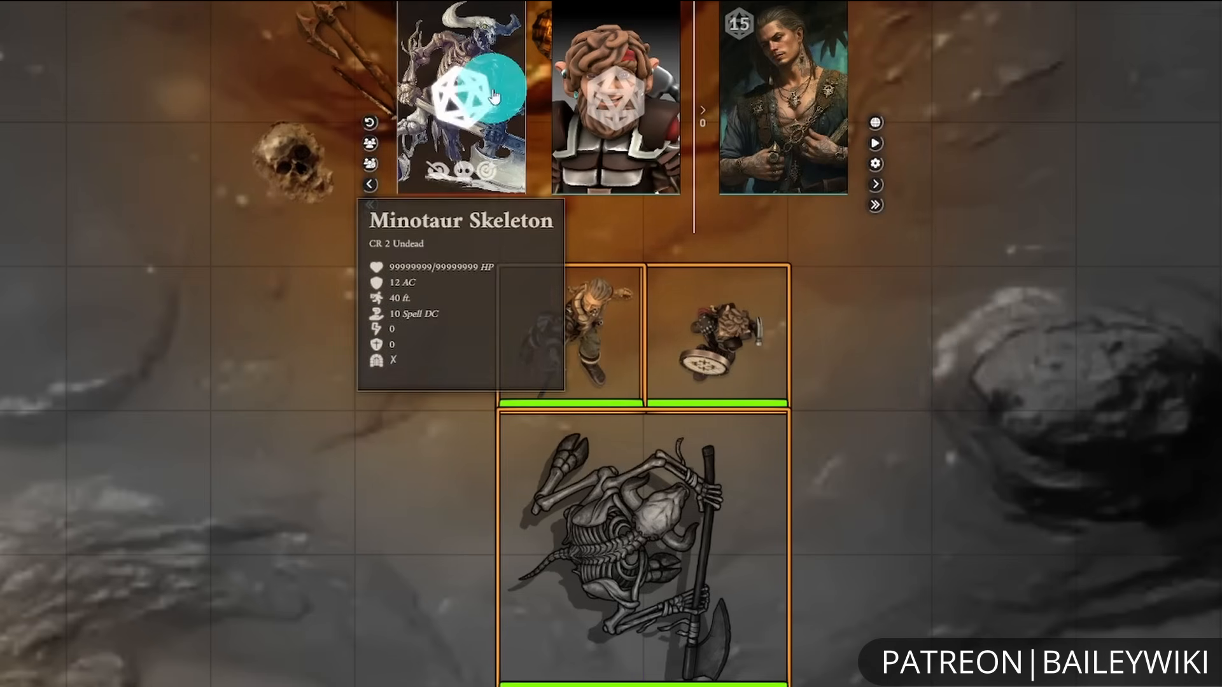
left_click(370, 134)
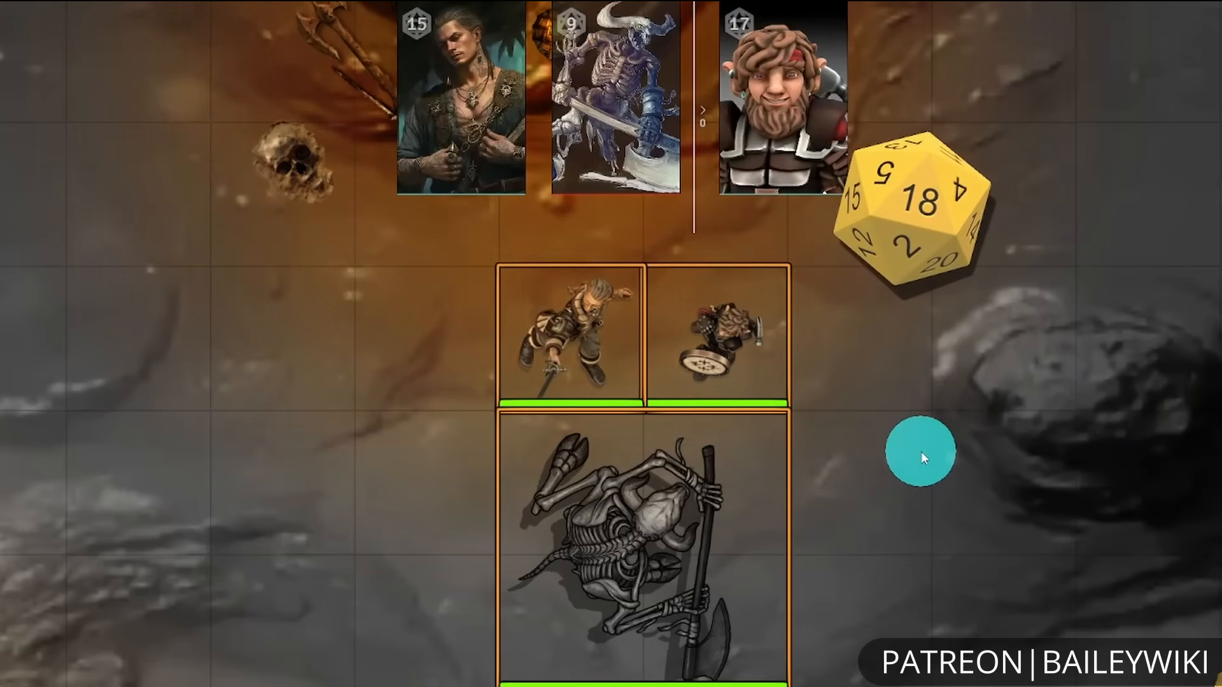
mouse_move(751, 82)
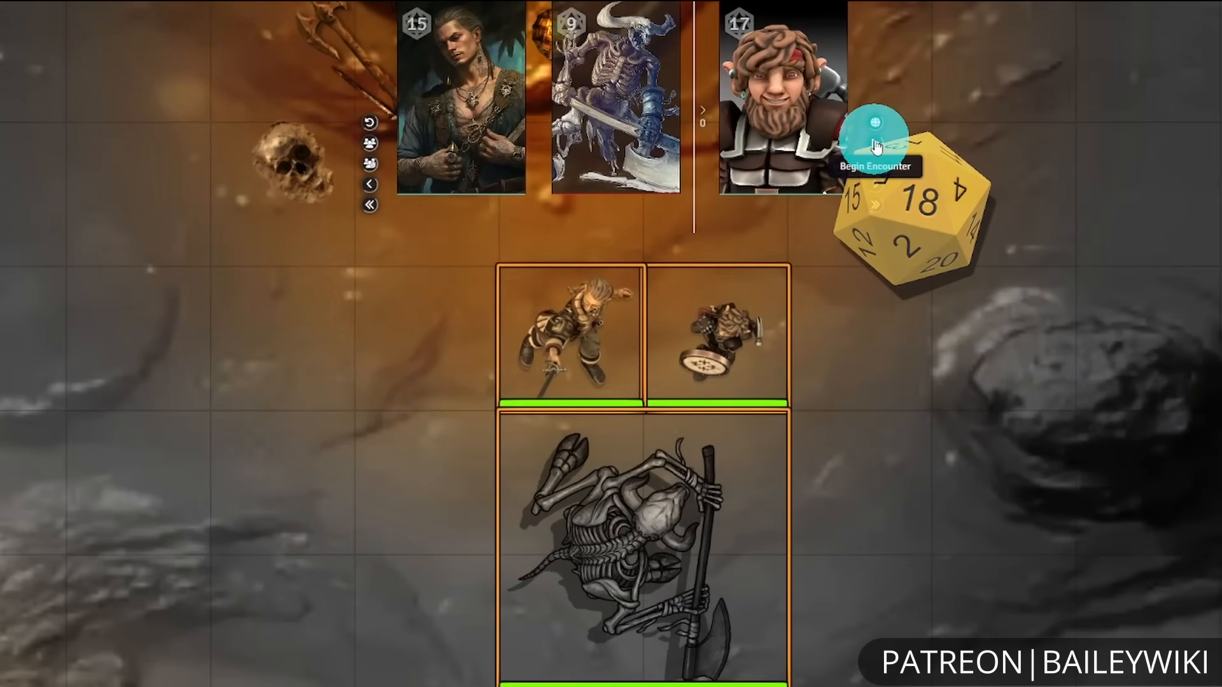
left_click(874, 146)
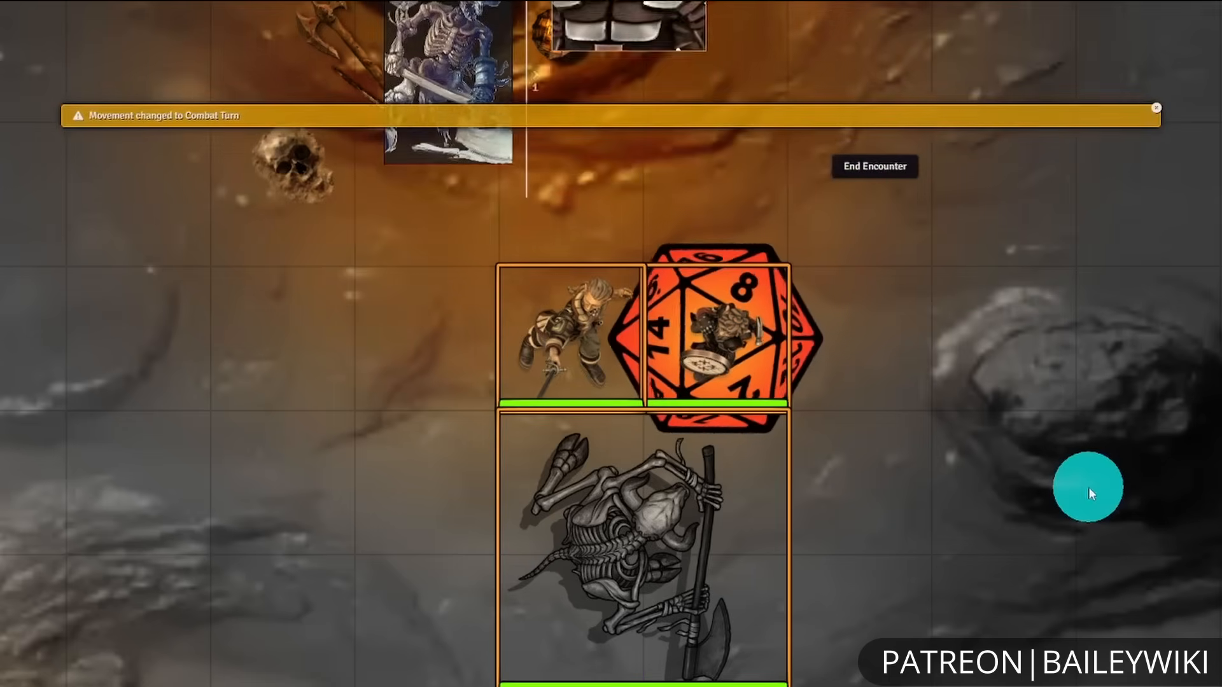
left_click(1088, 487)
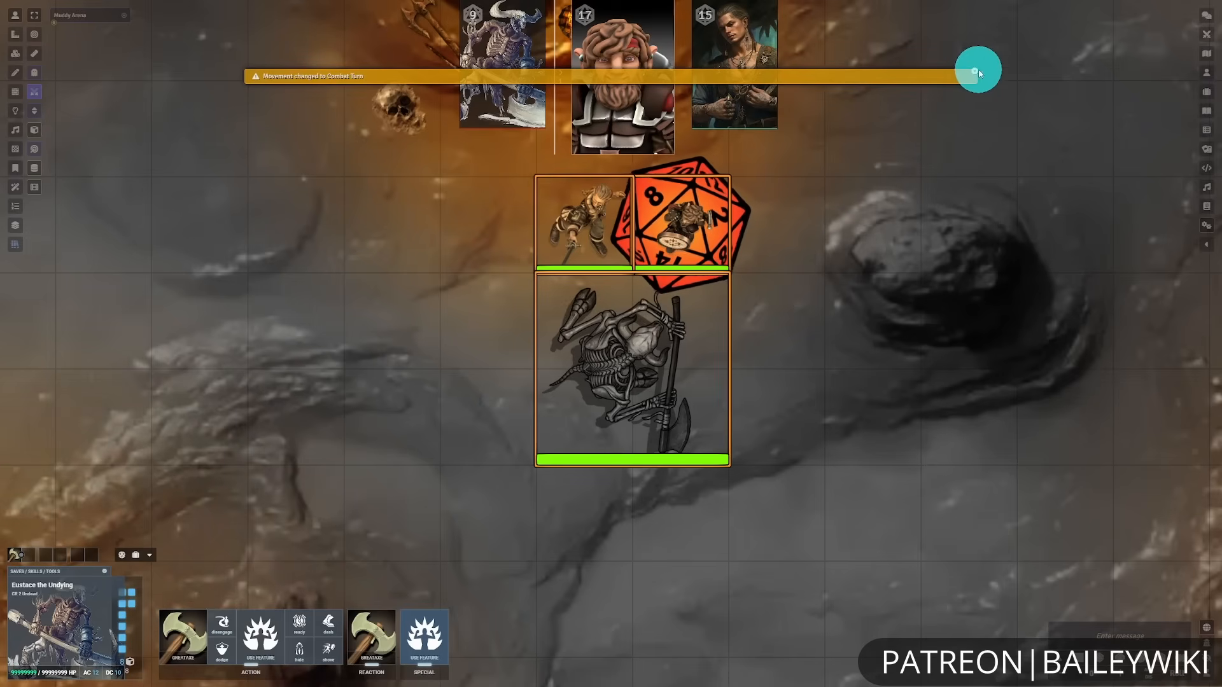
left_click(1157, 108)
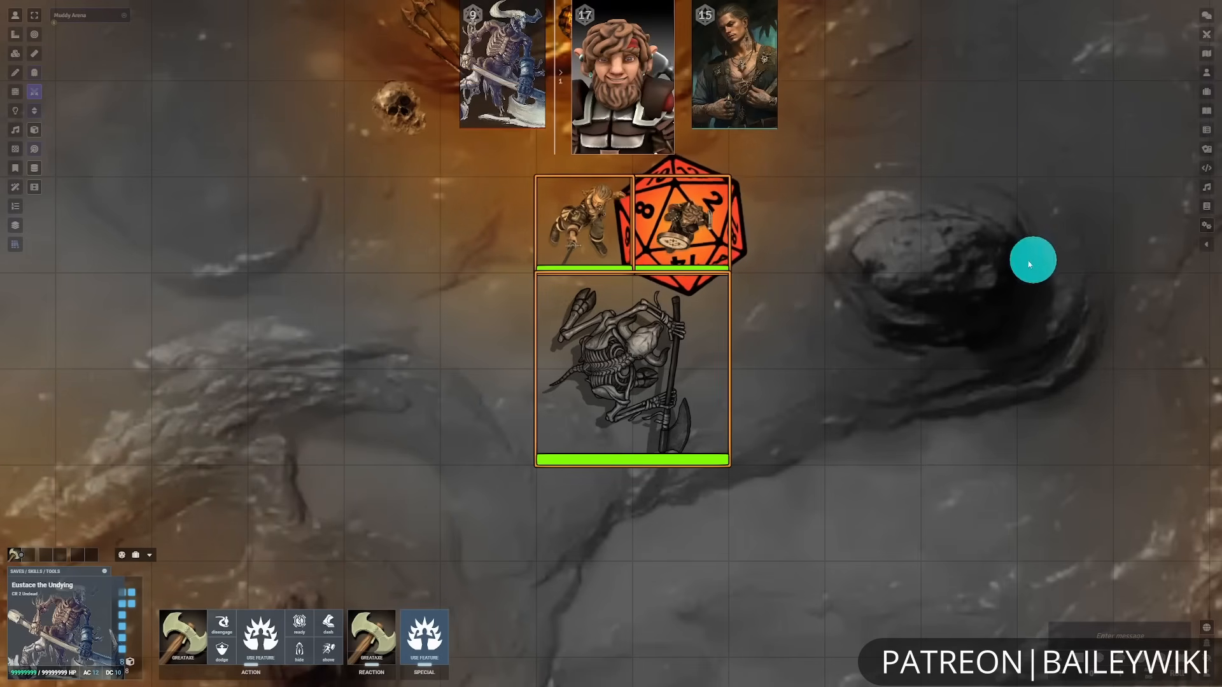
- Activate the Guardian Model of Arcane Armor on the artificer token
left_click(812, 248)
left_click(597, 70)
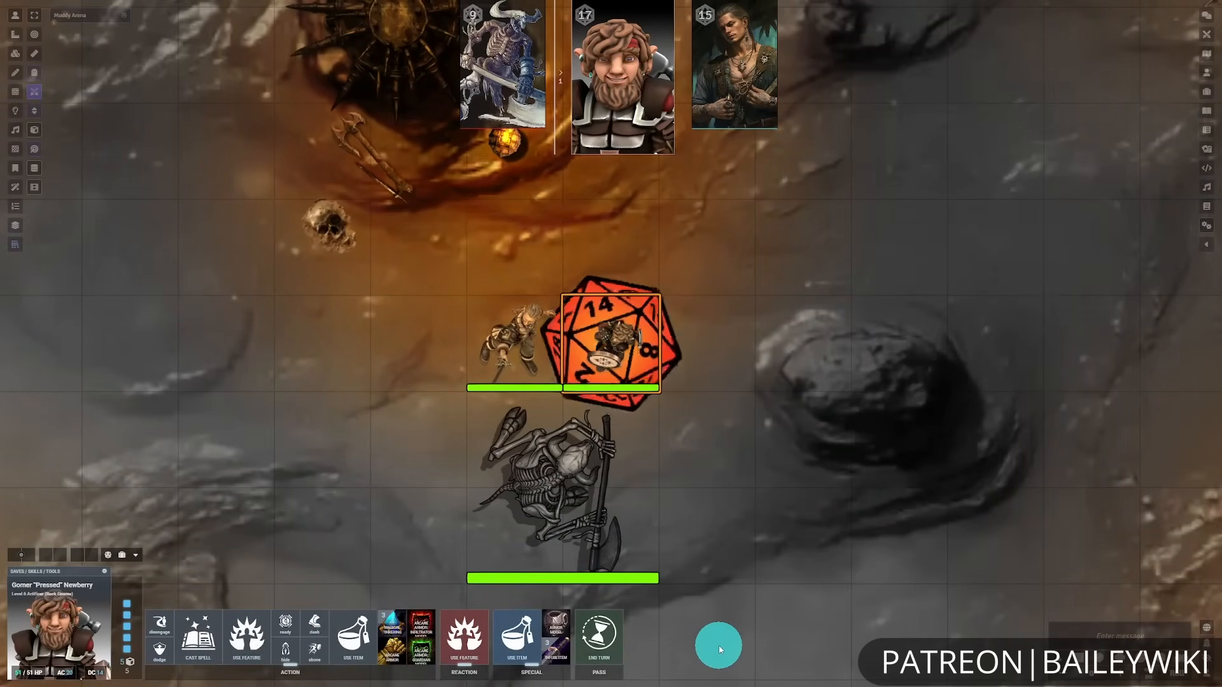
left_click(417, 651)
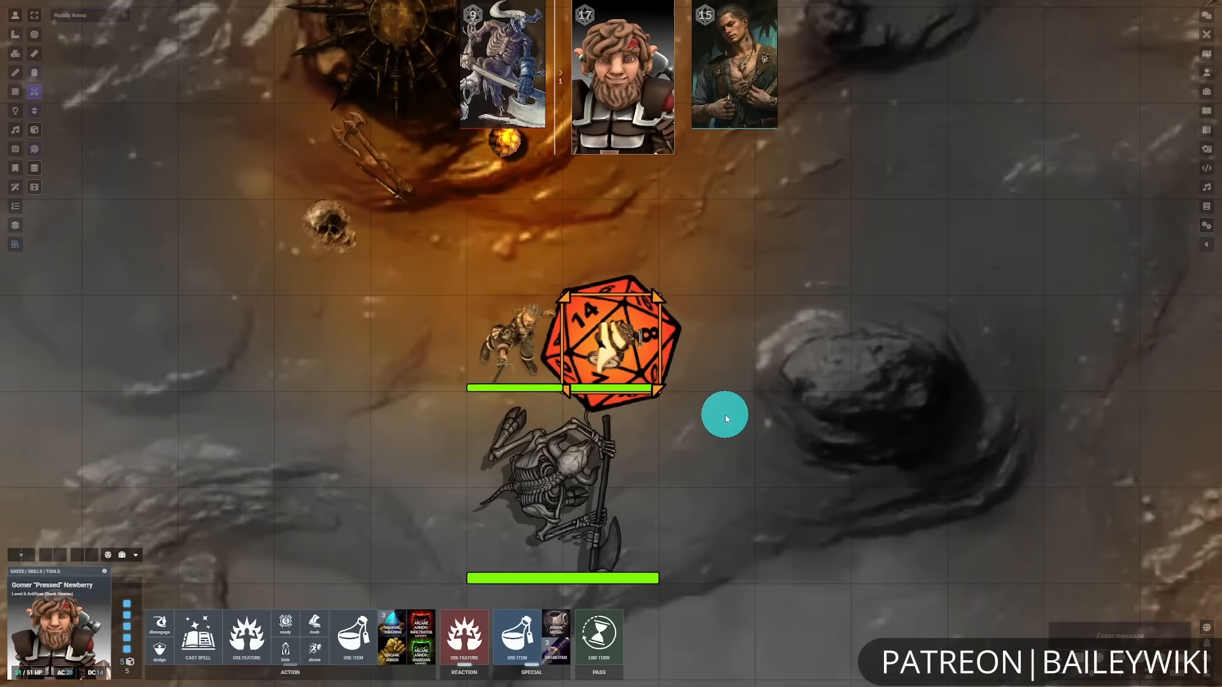
- Equip Guardian Armor: Thunder Gauntlets from the artificer's inventory into the first weapon set of the action HUD
double_click(637, 360)
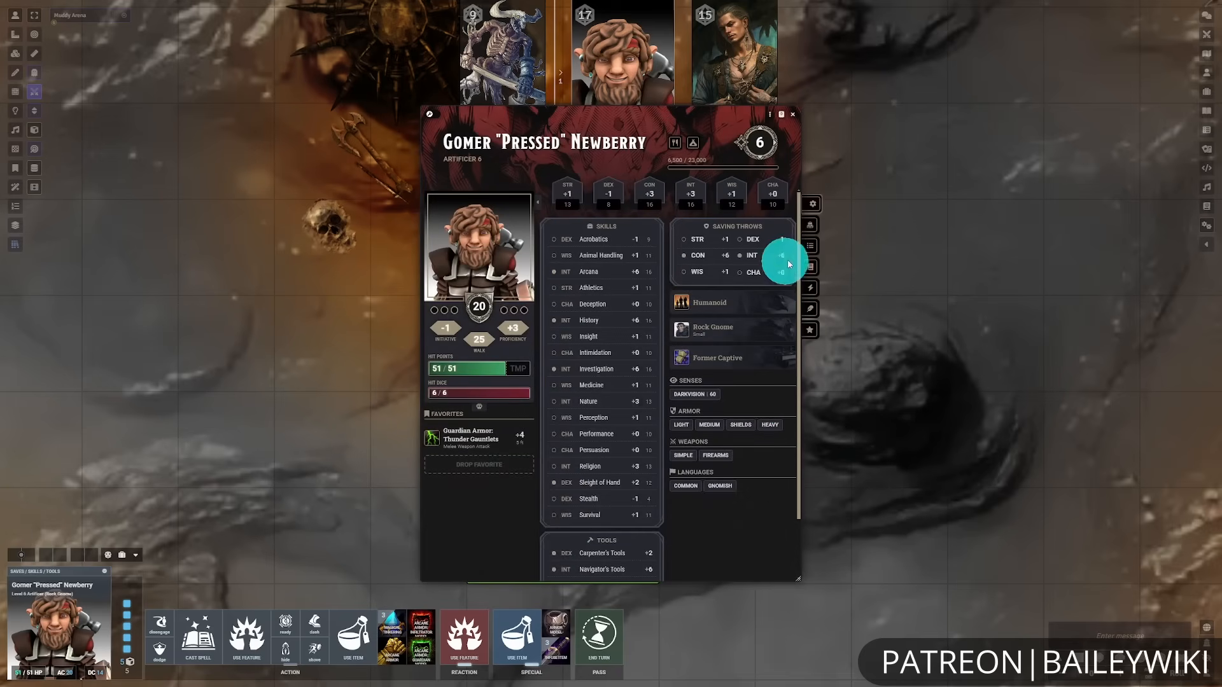
left_click(810, 245)
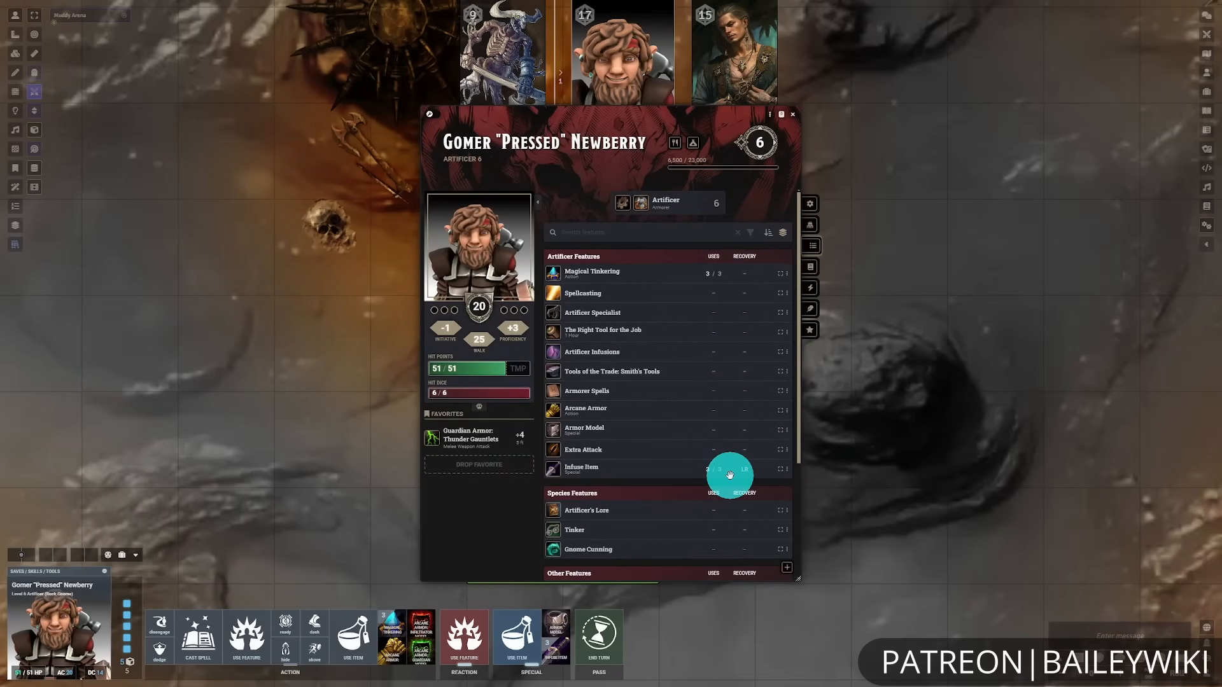
left_click(812, 226)
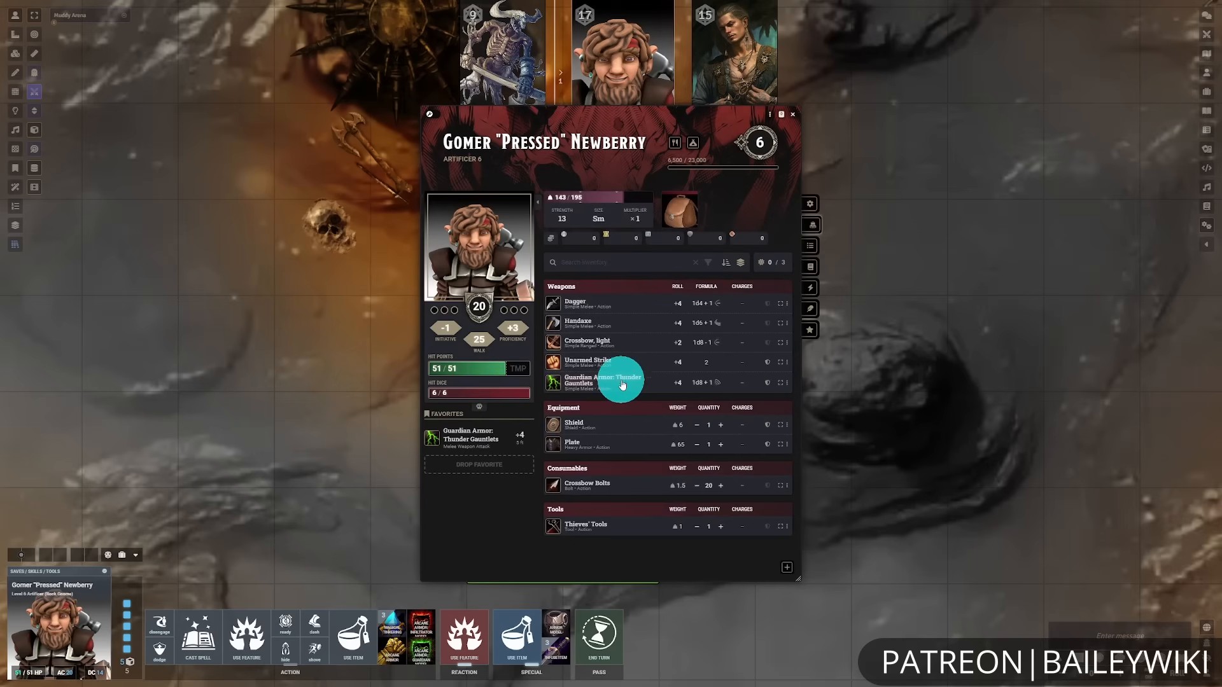
mouse_move(601, 386)
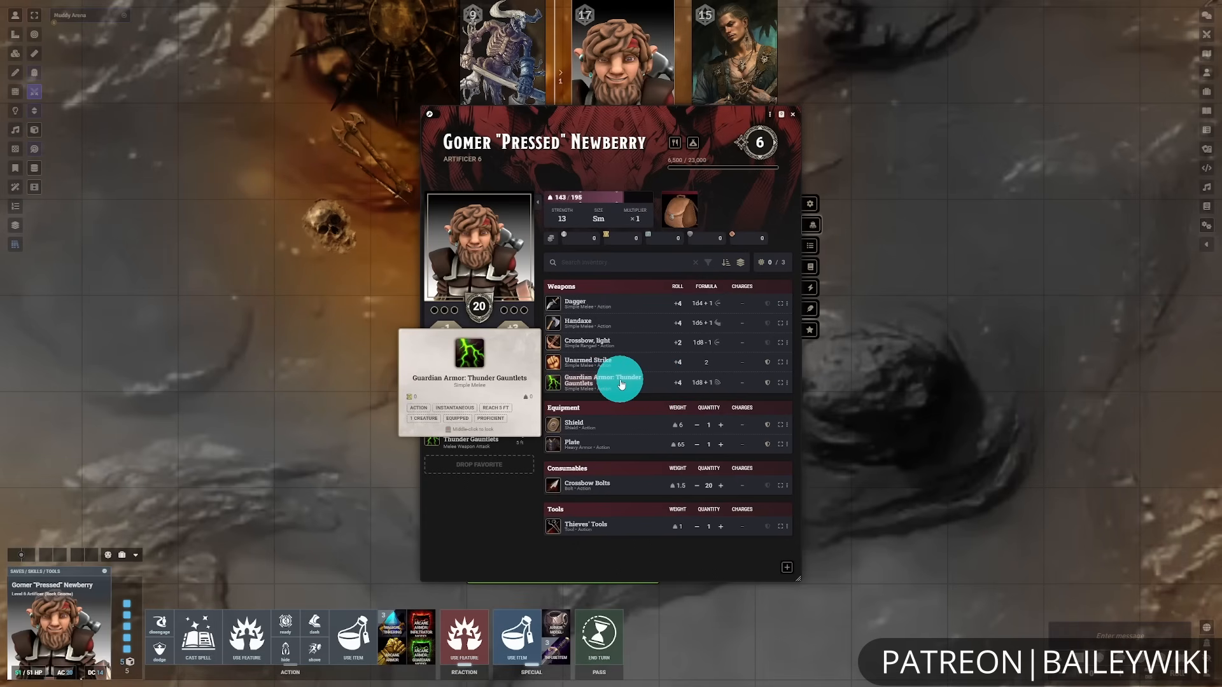
left_click_drag(604, 384, 17, 560)
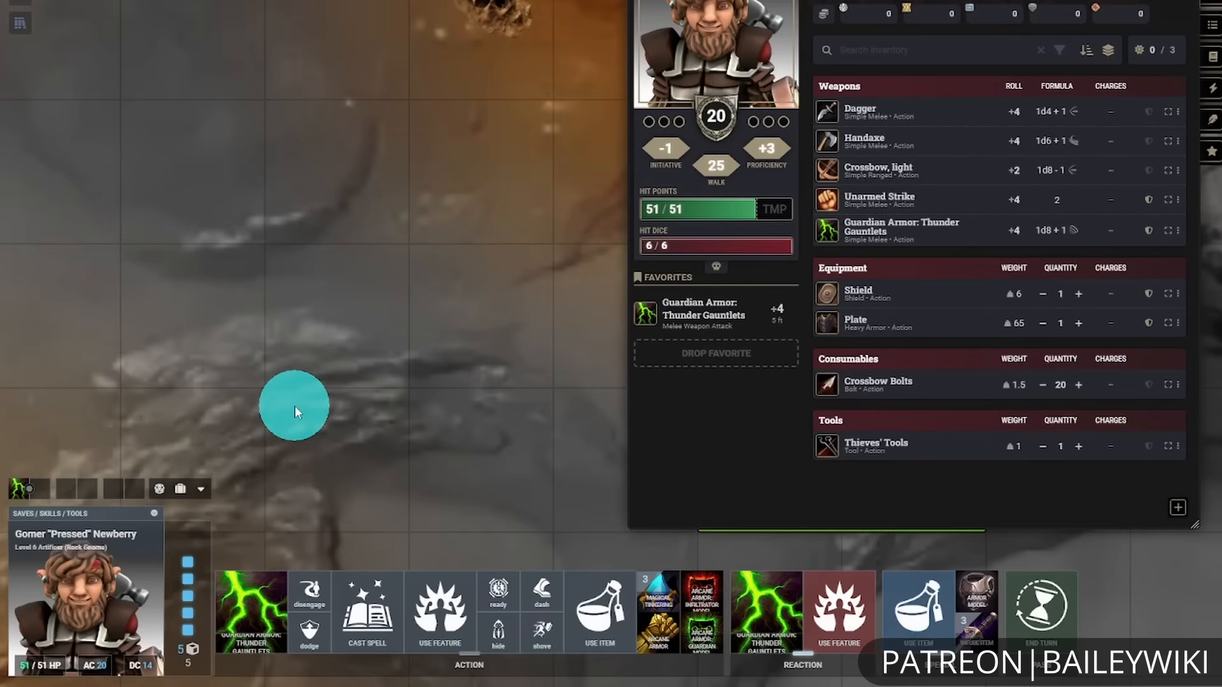
left_click(79, 491)
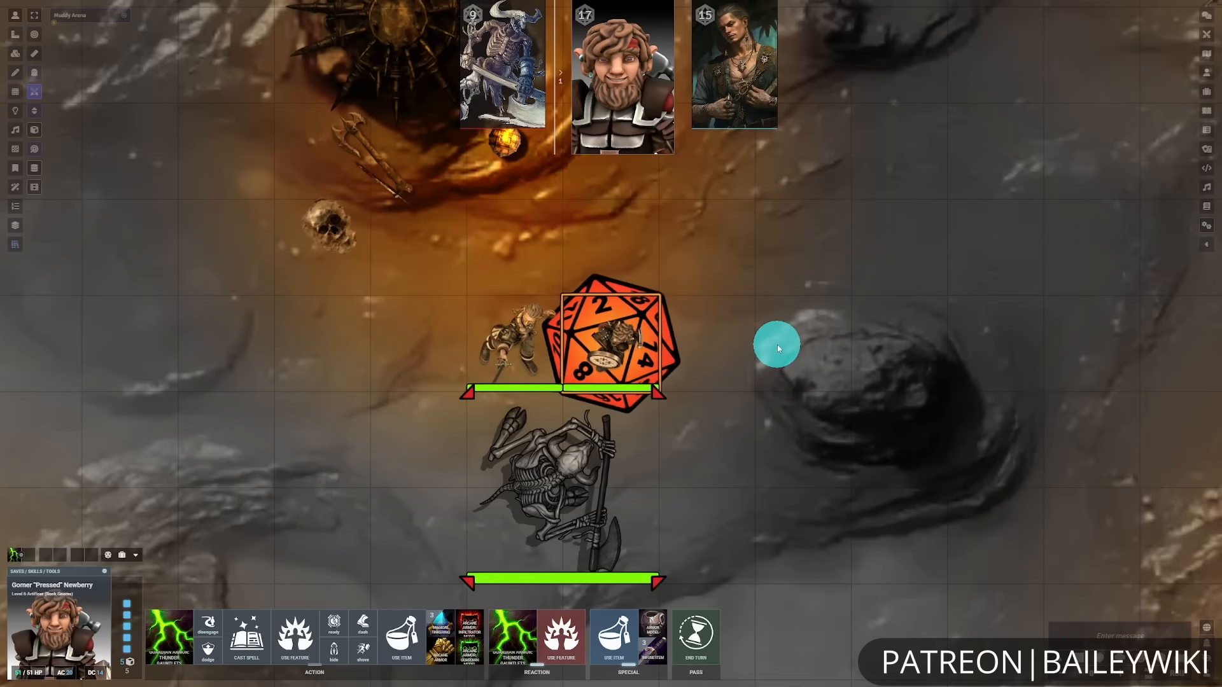
- Cast the artificer's Booming Blade at the minotaur skeleton using Guardian Armor: Thunder Gauntlets as the weapon
left_click(245, 646)
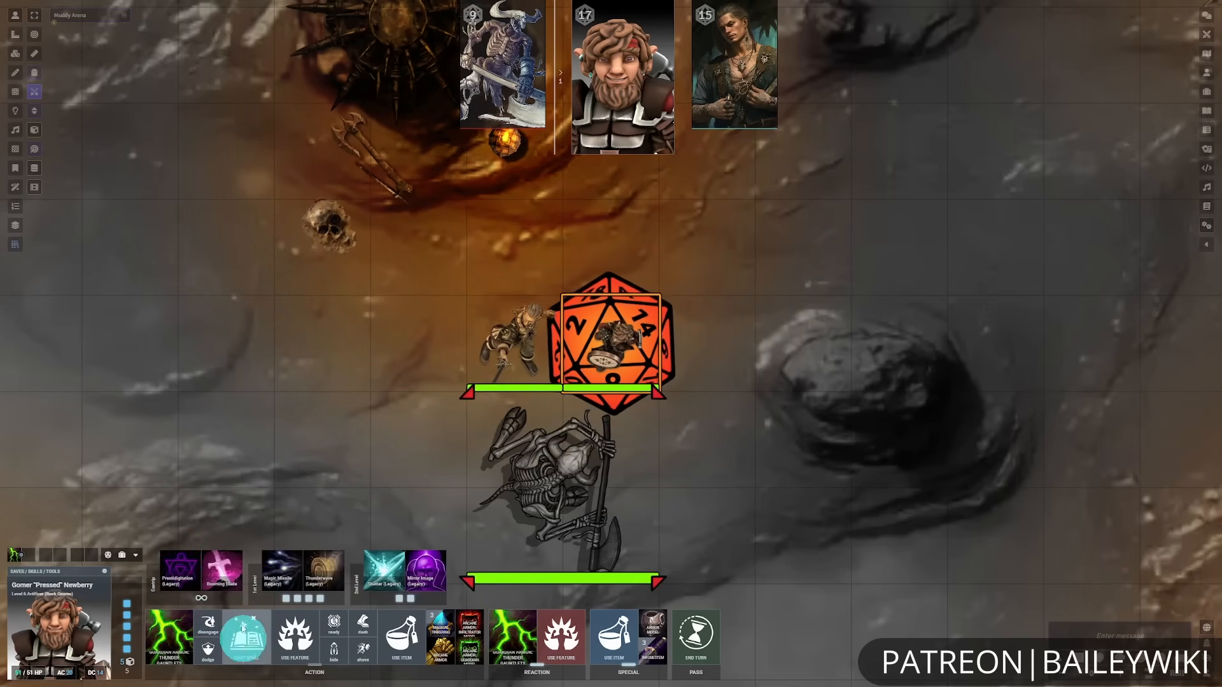
left_click(225, 572)
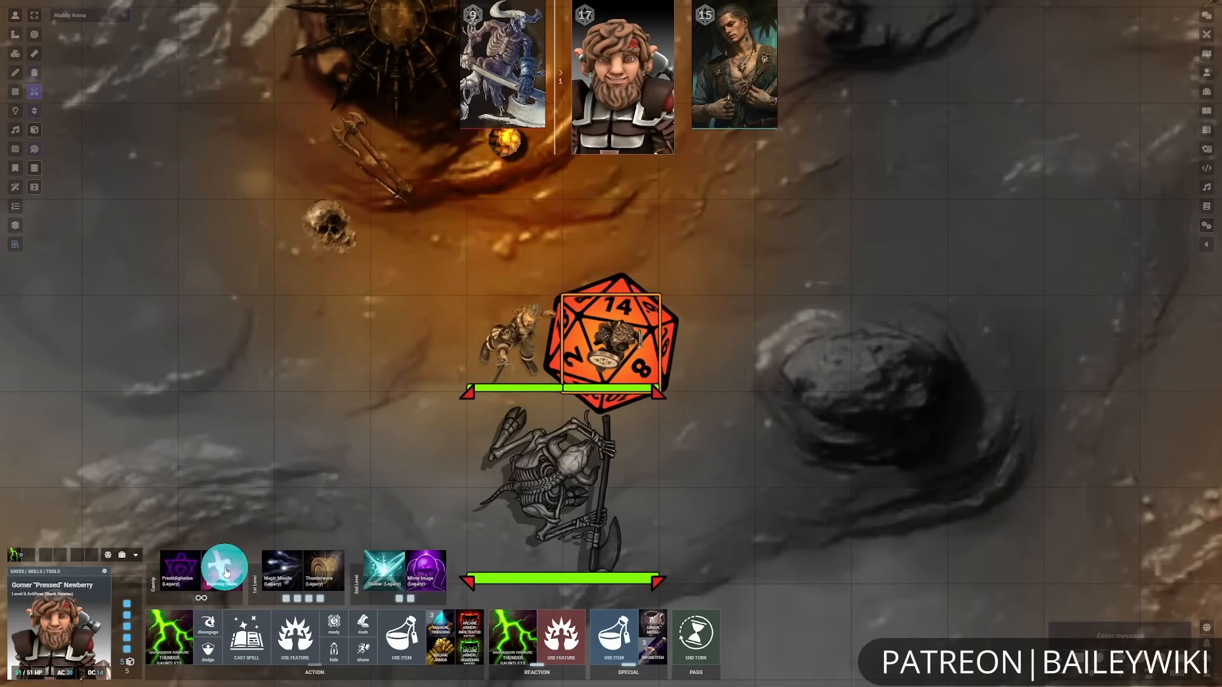
left_click(225, 572)
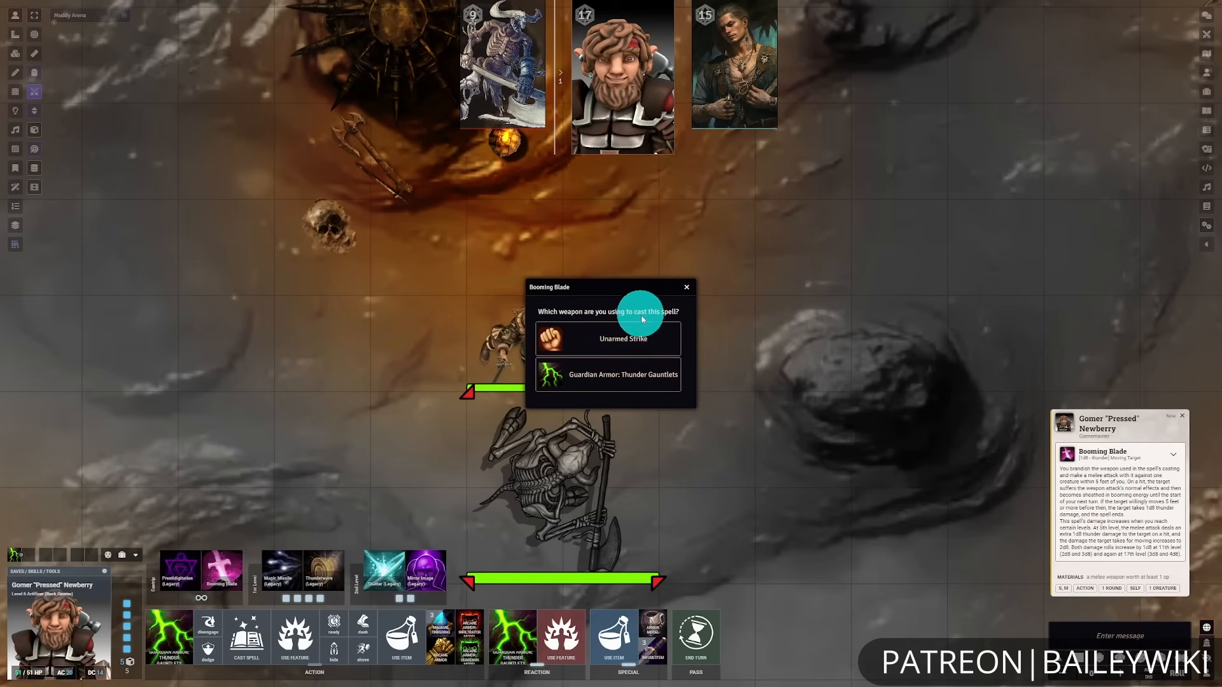
left_click(639, 386)
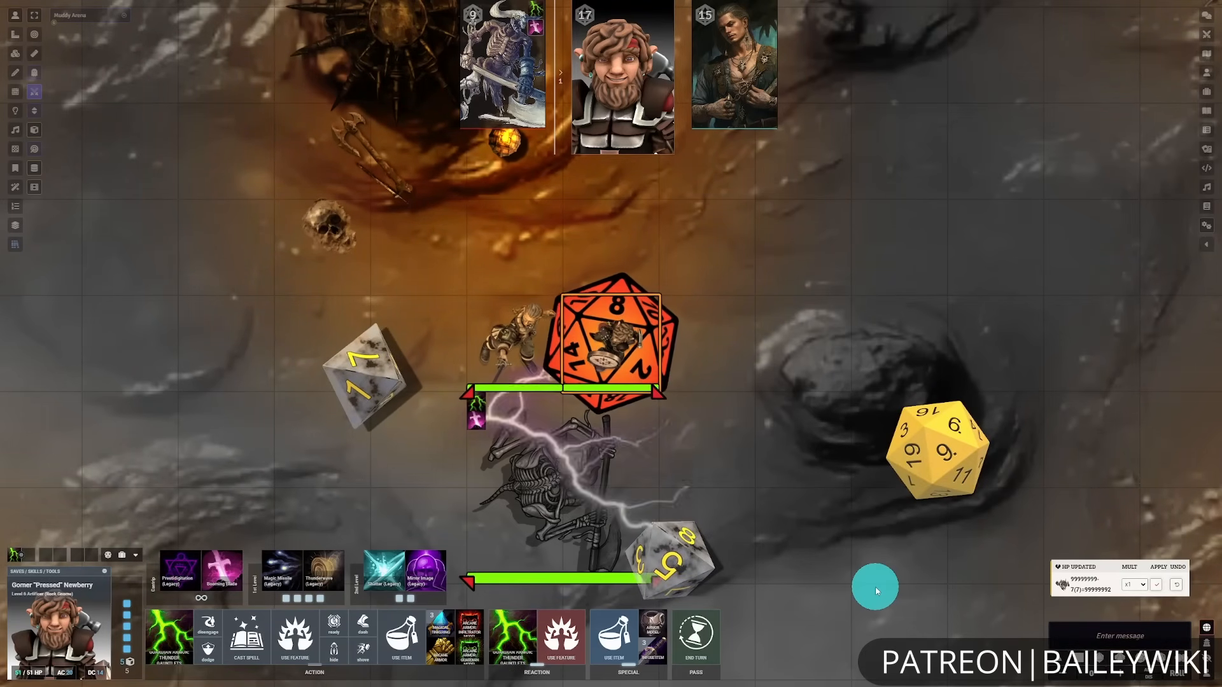
- Open the chat log and examine the Thunder Gauntlets: Distracted and Booming Blade effects on the minotaur skeleton without deleting them
left_click(1208, 18)
left_click(989, 583)
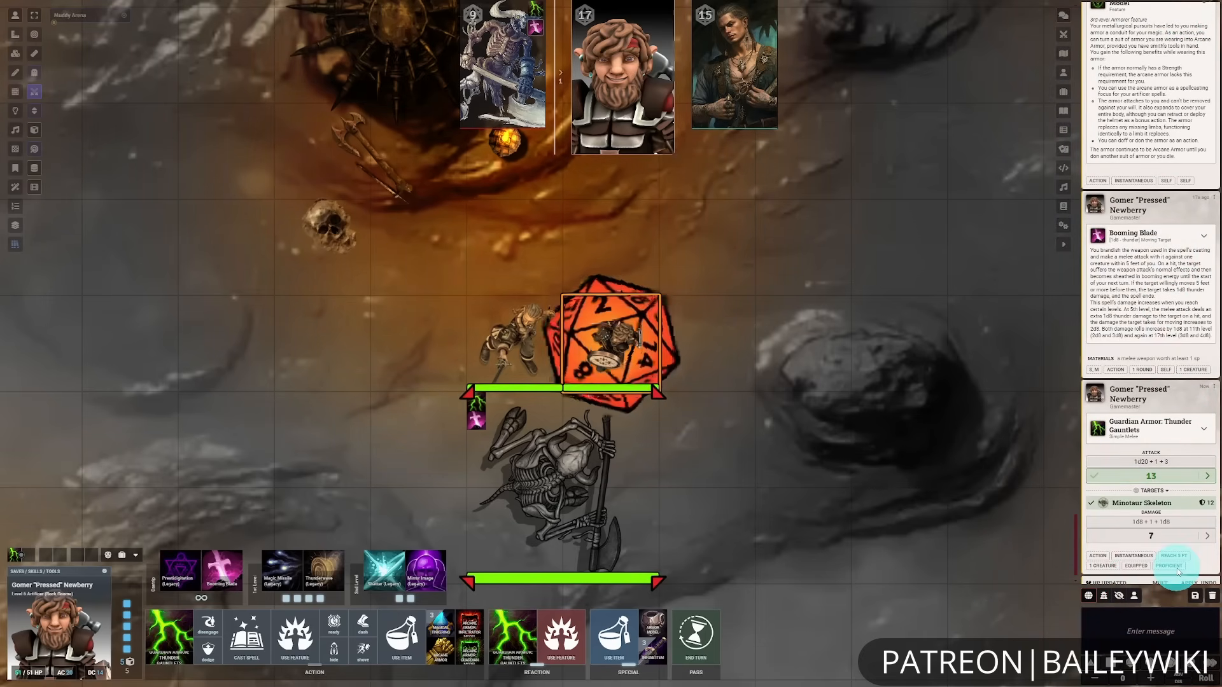
left_click(558, 494)
left_click(549, 476)
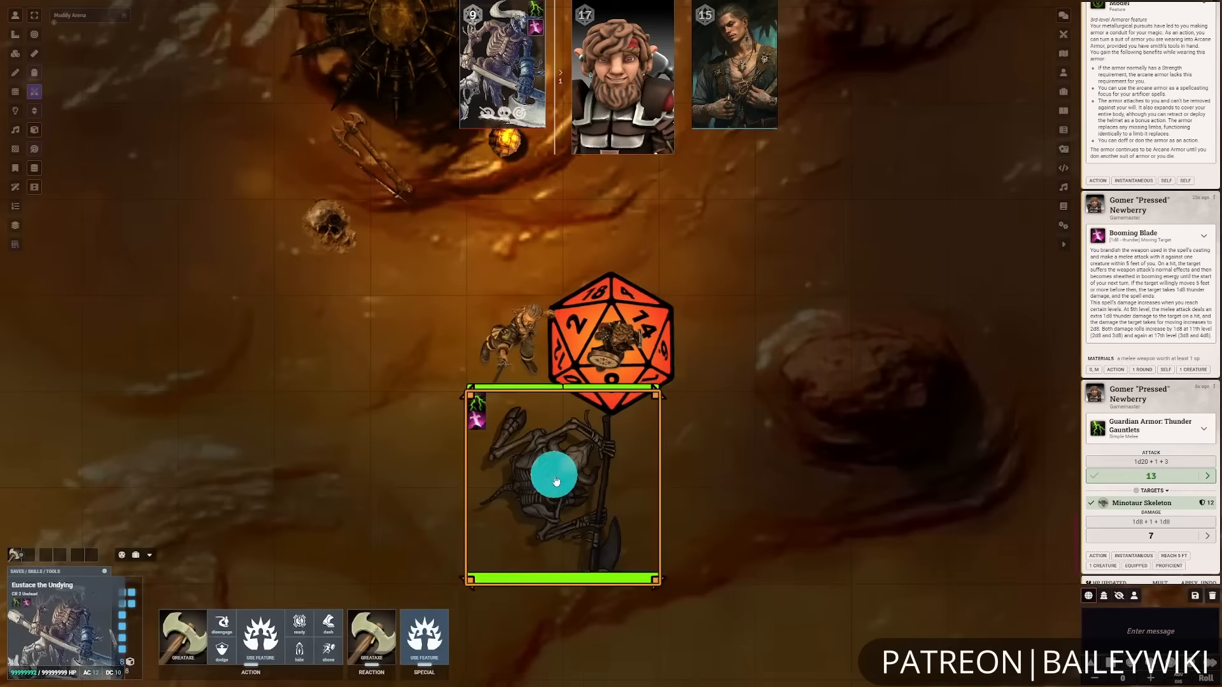
mouse_move(1041, 17)
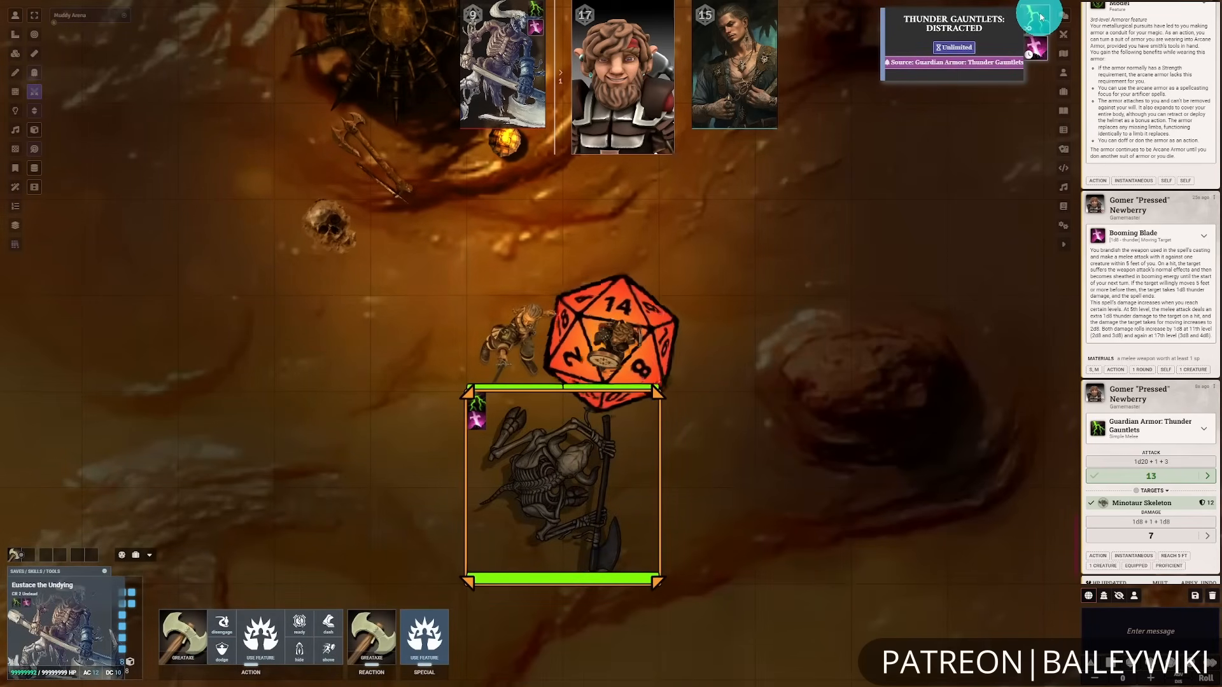
mouse_move(1034, 53)
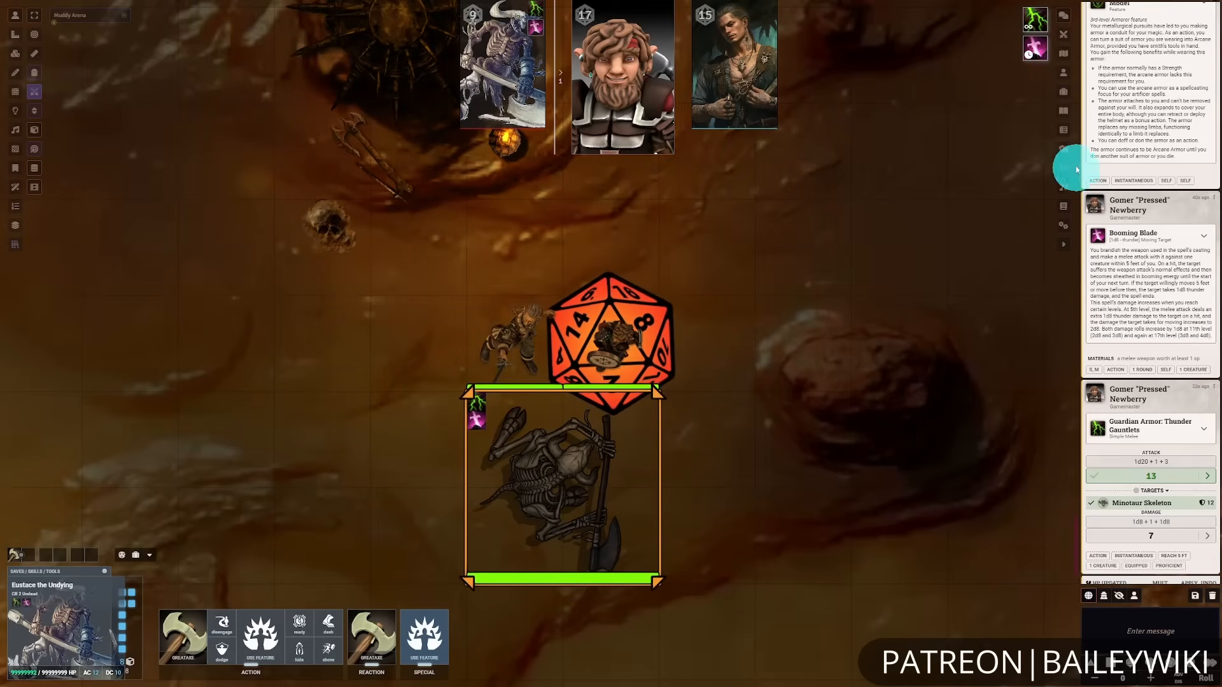
right_click(1034, 48)
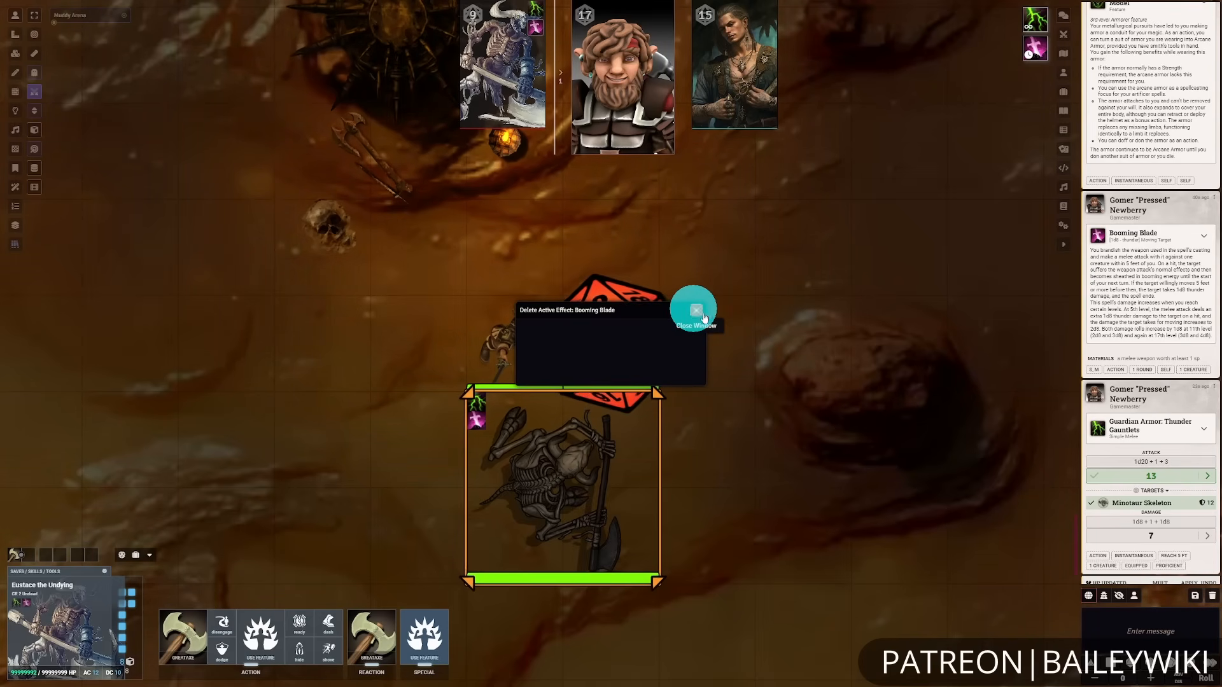
left_click_drag(712, 387, 785, 437)
- Move the artificer away from the minotaur skeleton and accept its opportunity attack with Greataxe as the favorite weapon, using no artificer reaction
left_click(622, 339)
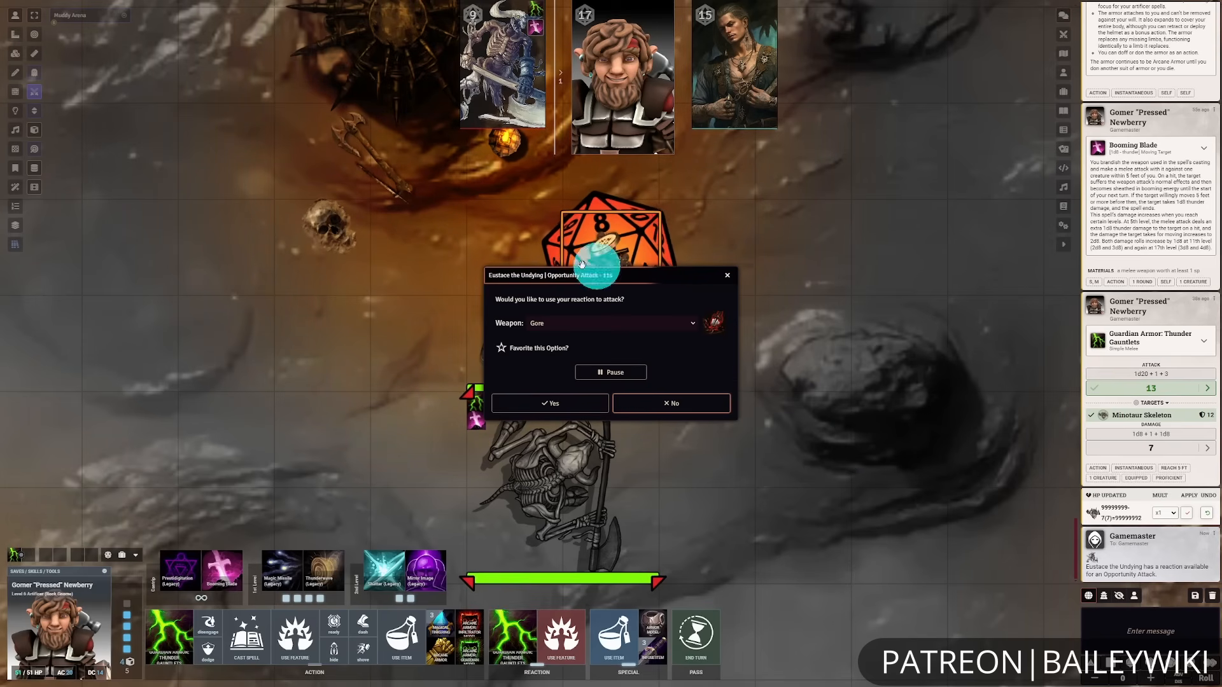
left_click(634, 374)
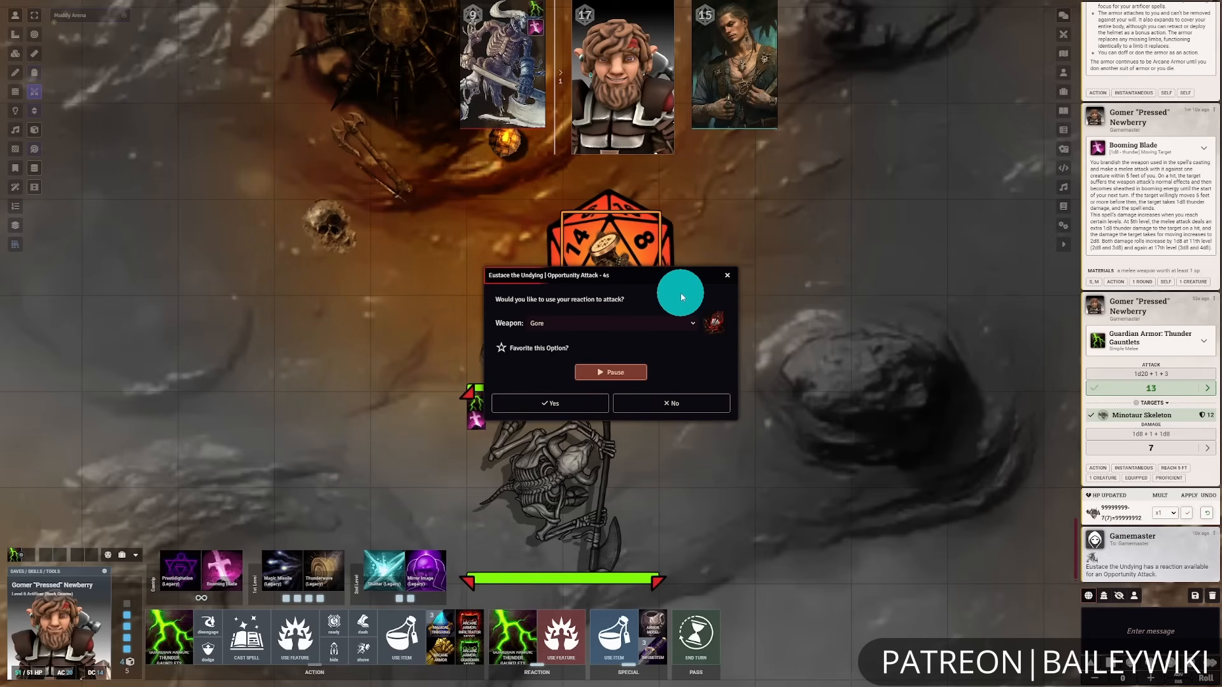
left_click(670, 327)
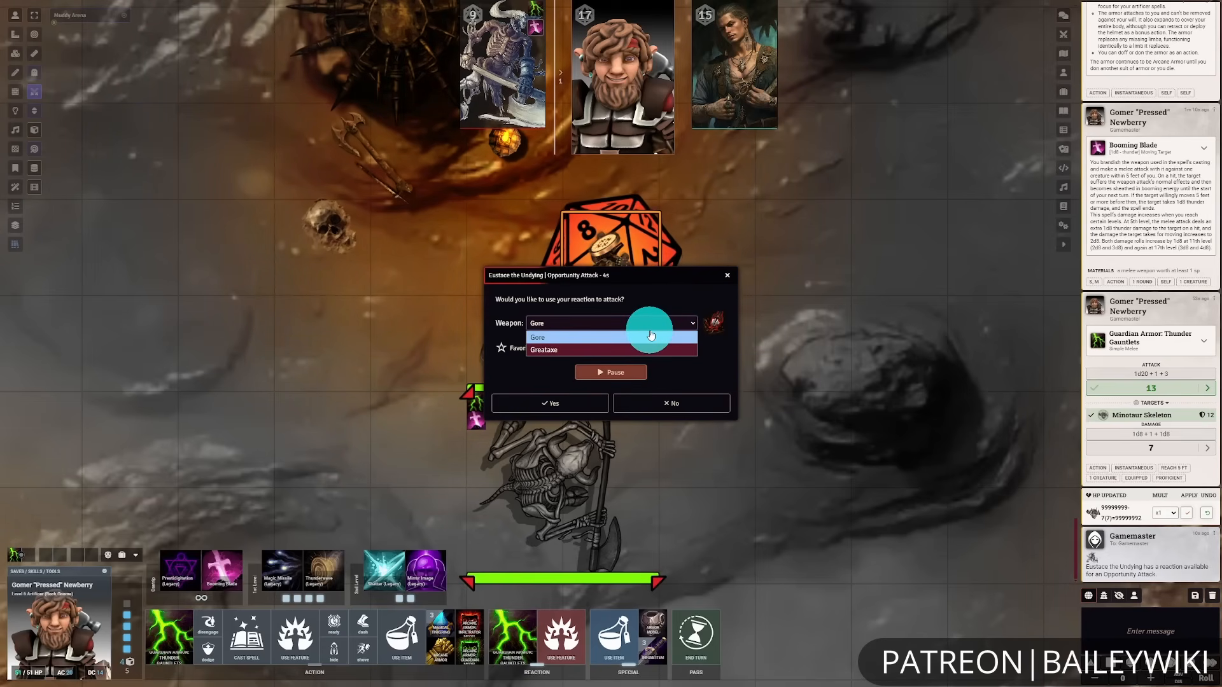
left_click(661, 348)
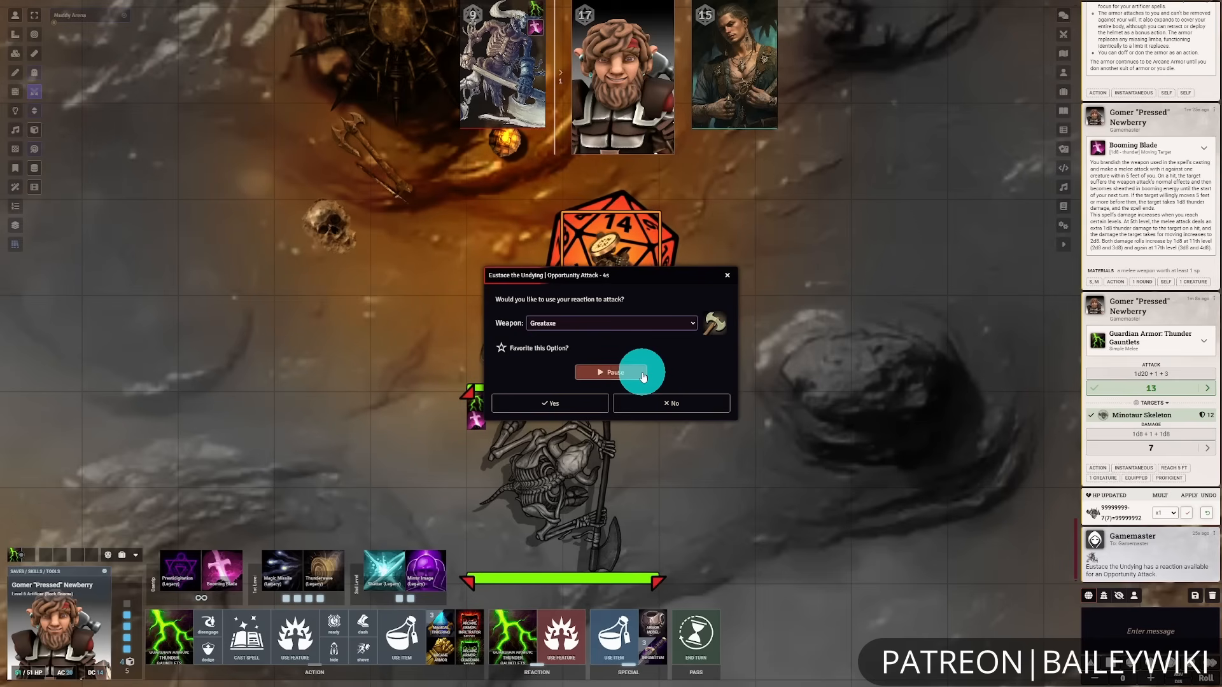
left_click(503, 346)
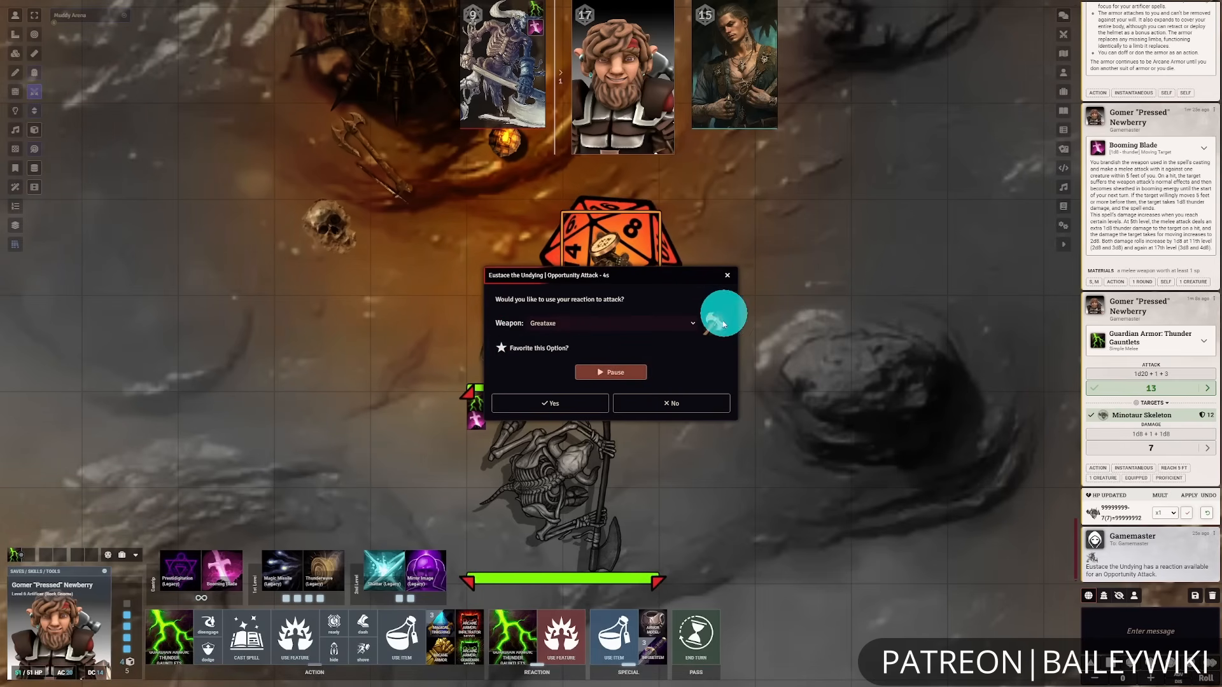
left_click(581, 410)
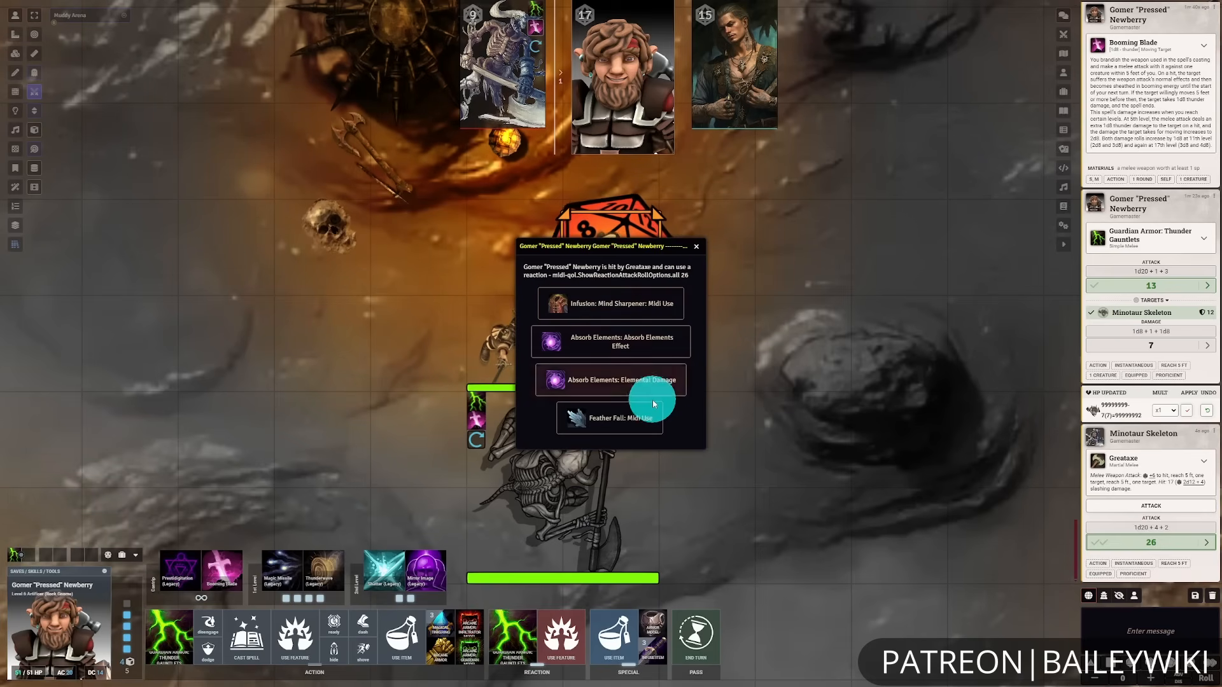
left_click(697, 247)
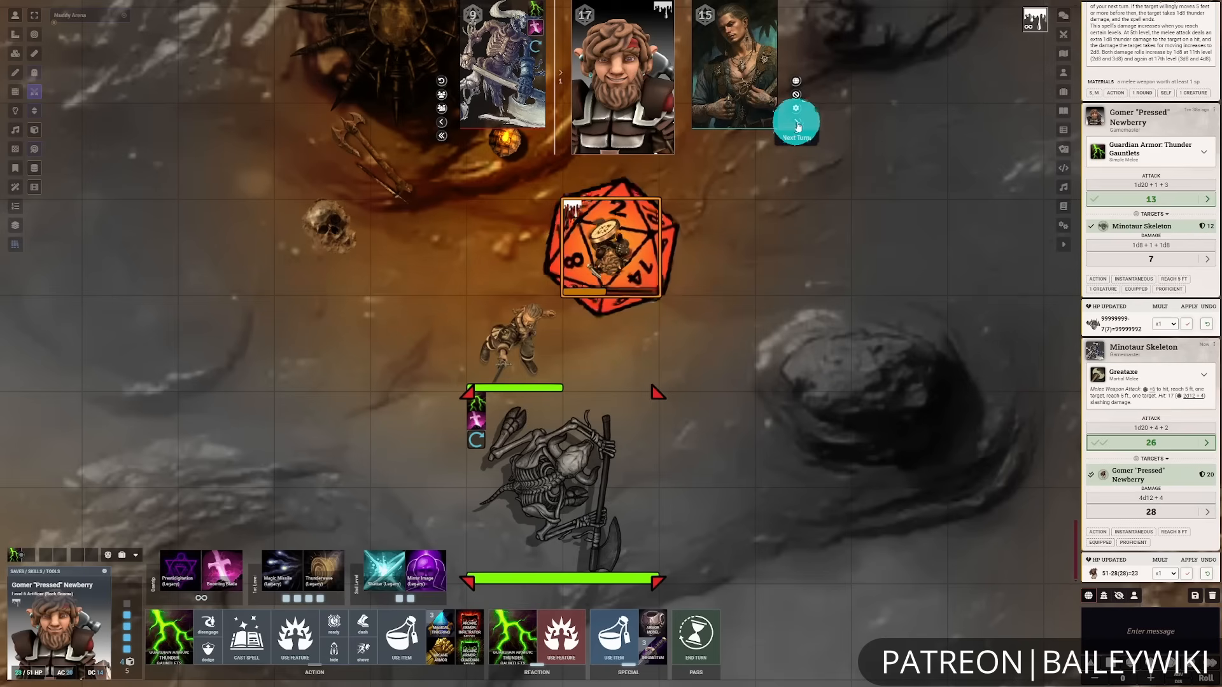
- End the artificer's turn, then move the rogue beside the targeted minotaur skeleton and attack it with the Rapier using Sneak Attack
left_click(694, 636)
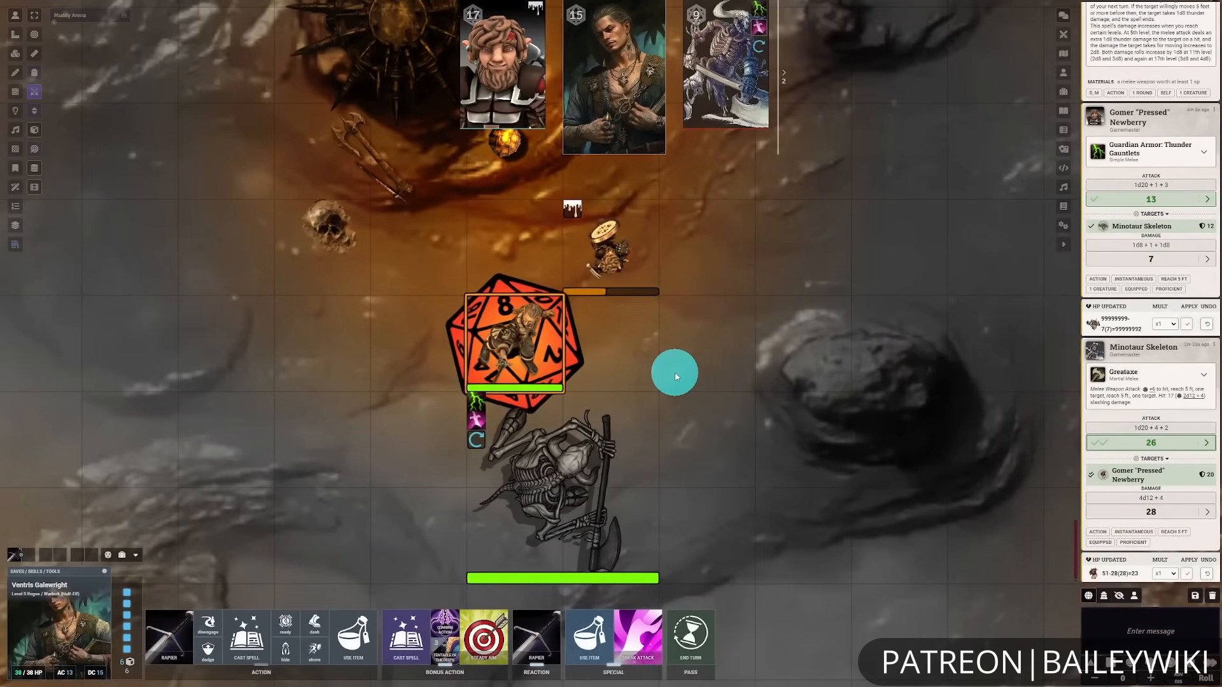
key("t")
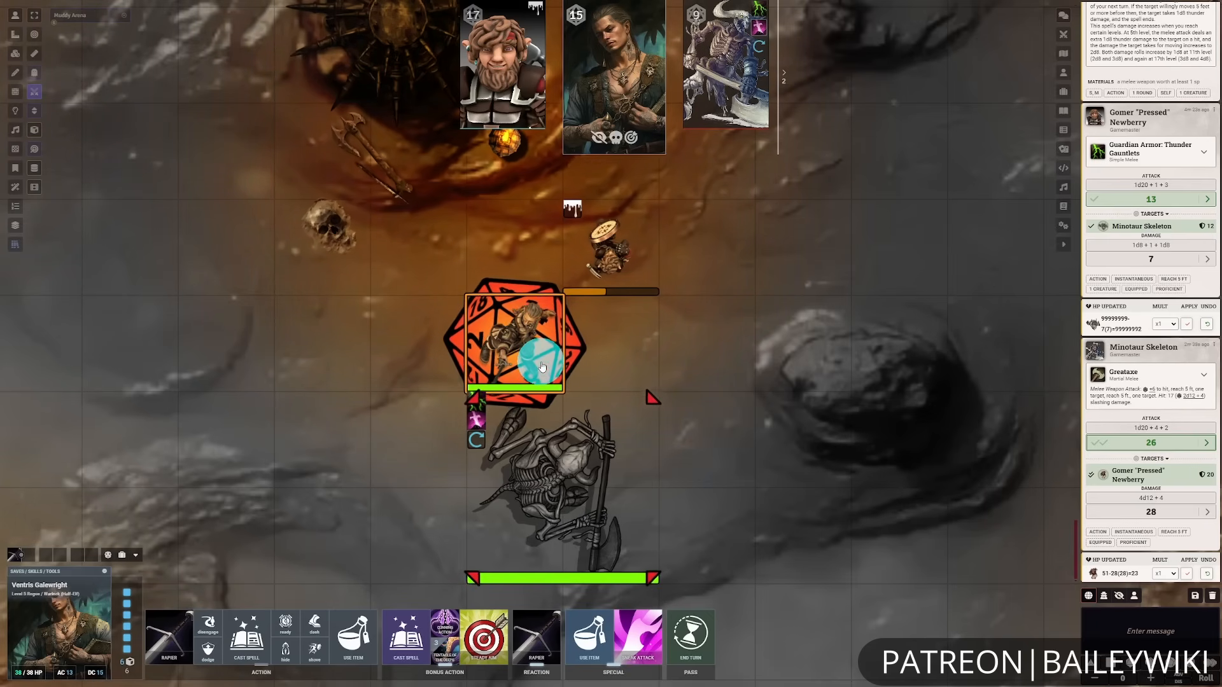
left_click_drag(541, 365, 405, 416)
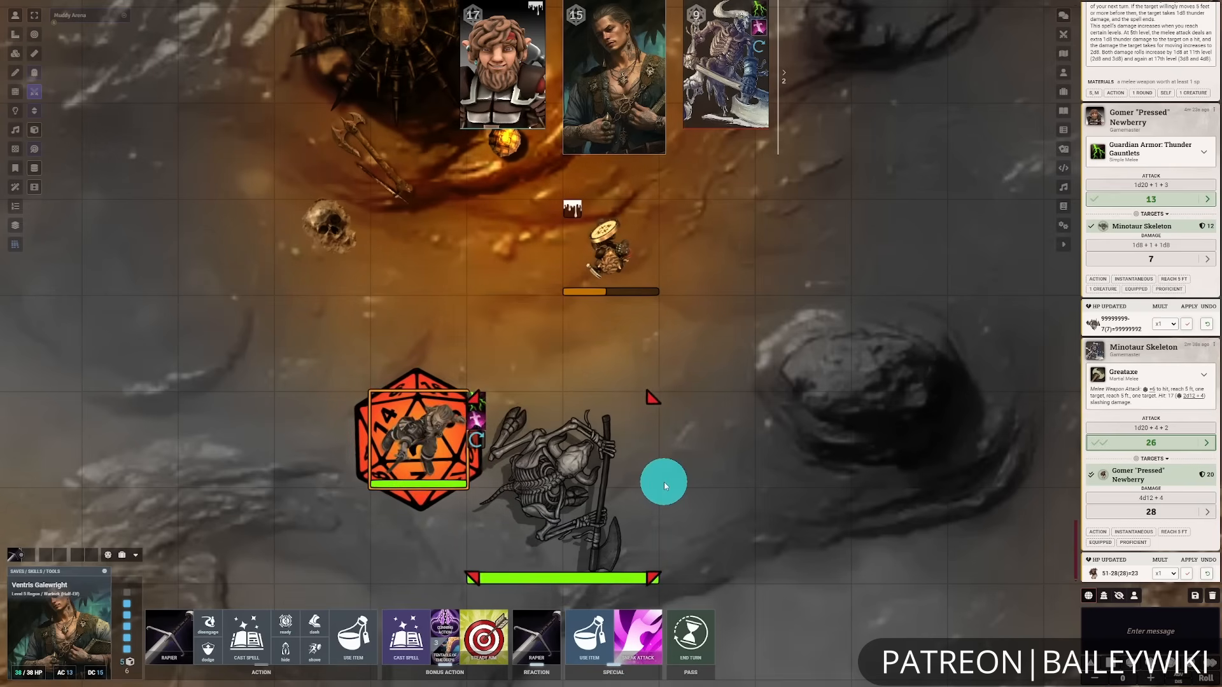
left_click(170, 639)
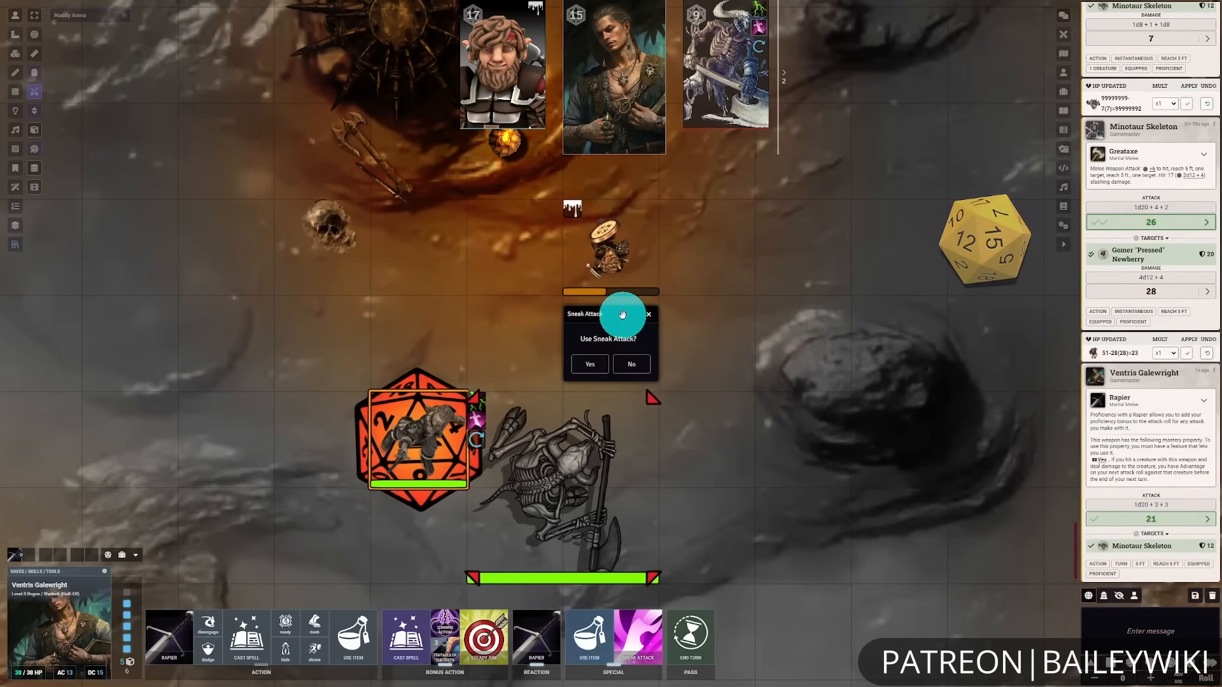
left_click(594, 366)
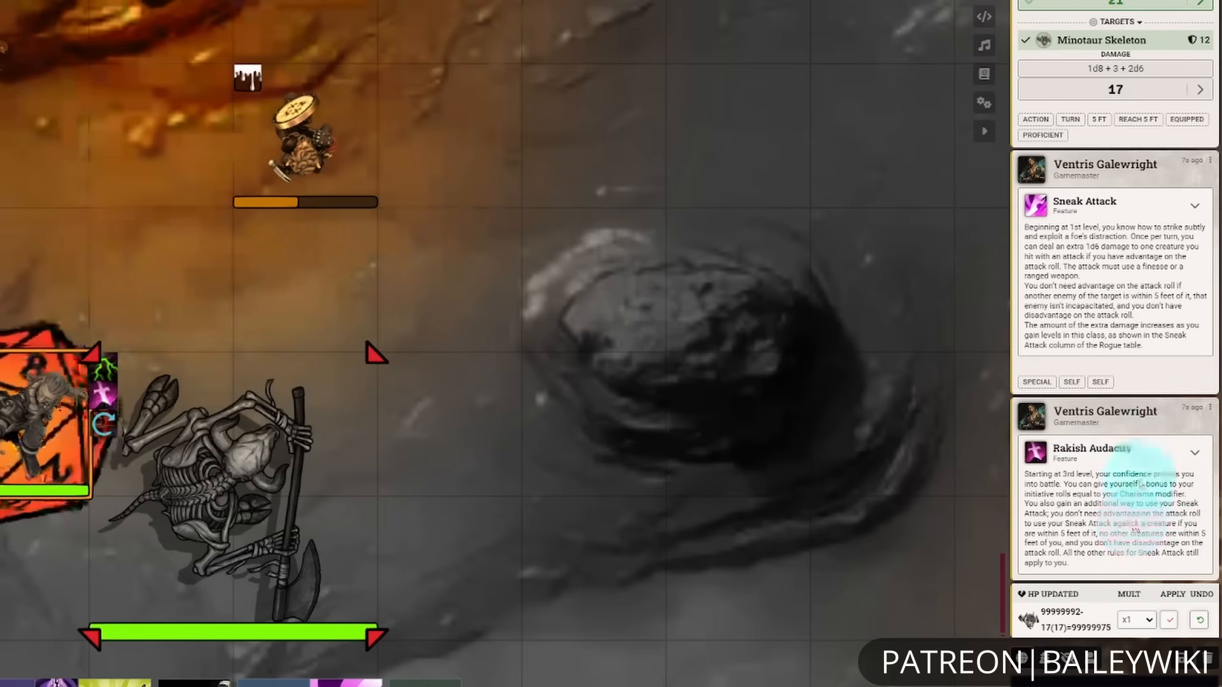
- Examine the dice breakdown of the Rapier damage roll and the Sneak Attack entries in the chat log
scroll(1140, 485, "up", 3)
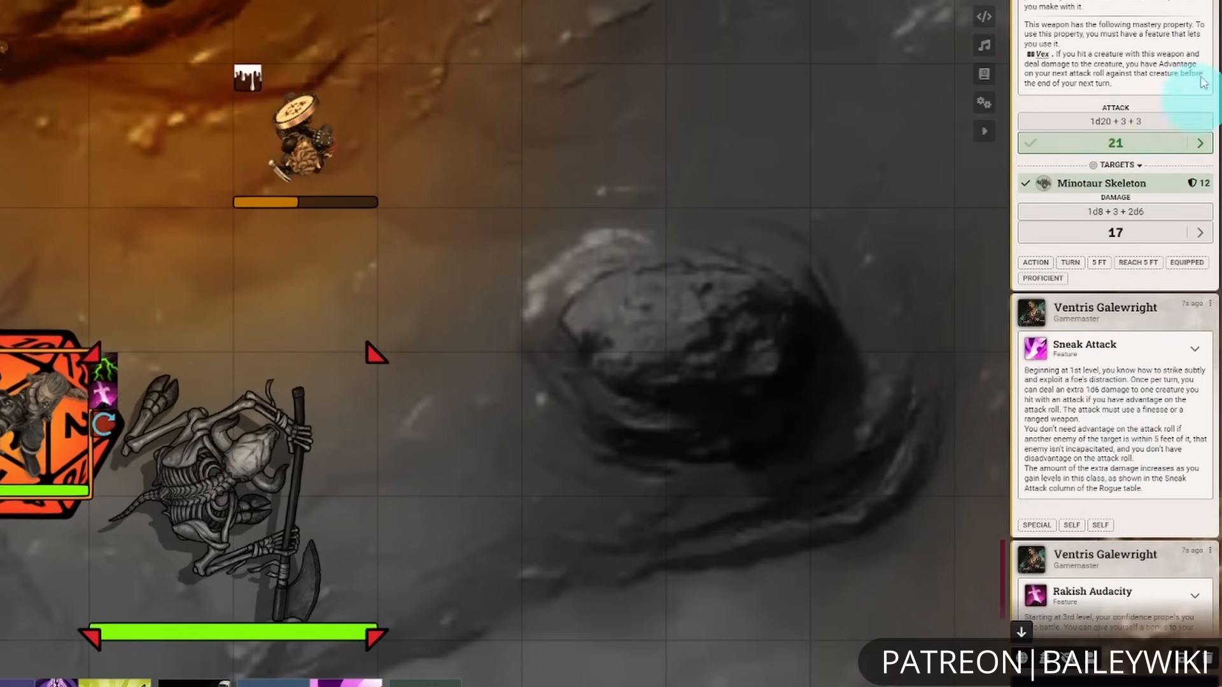
left_click(1194, 231)
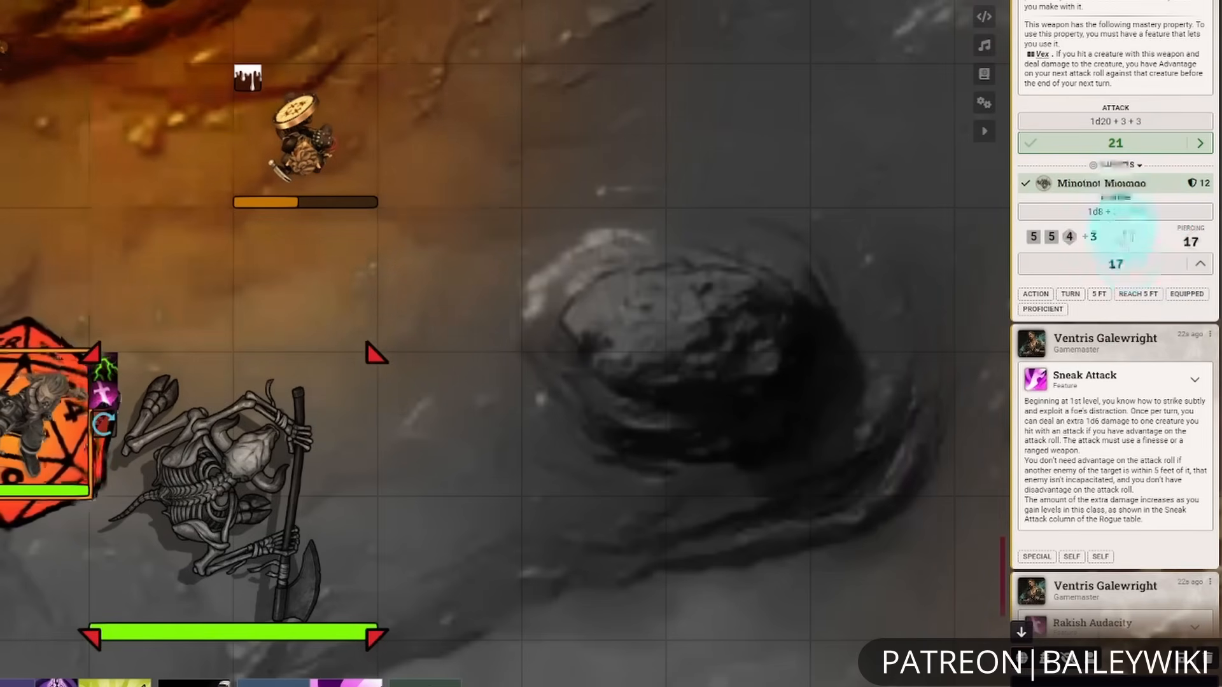
scroll(1139, 445, "down", 4)
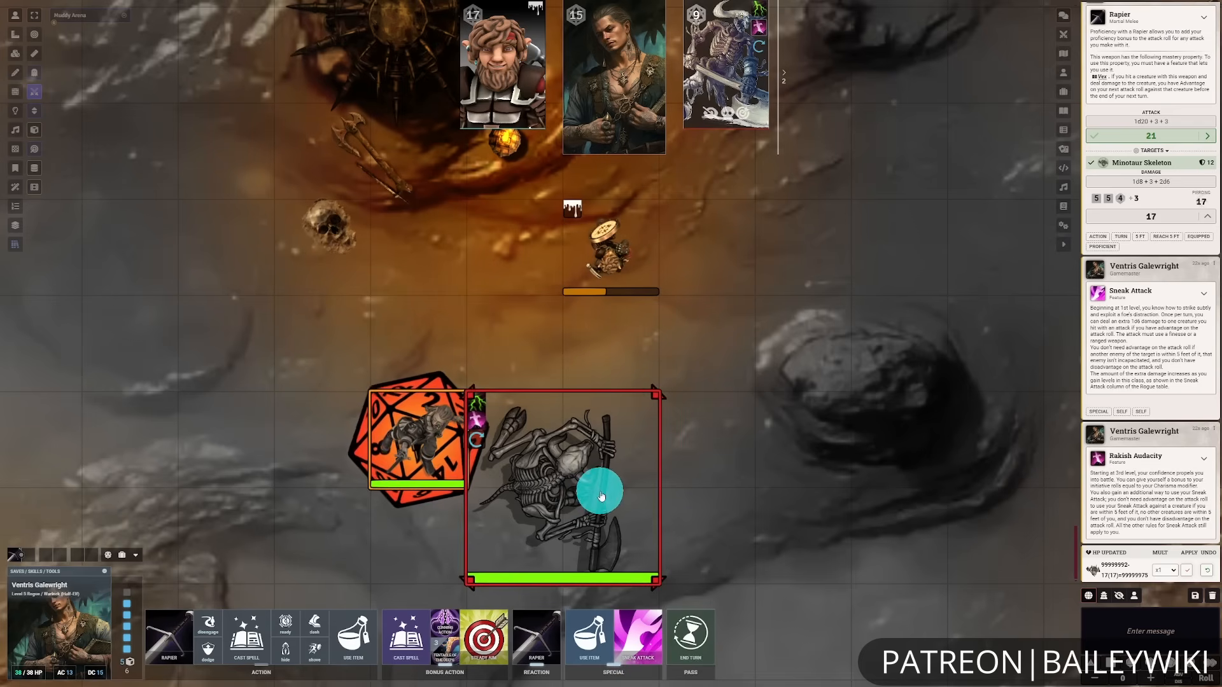
- Move the rogue 10 ft away from the minotaur skeleton and end the rogue's turn
left_click(423, 449)
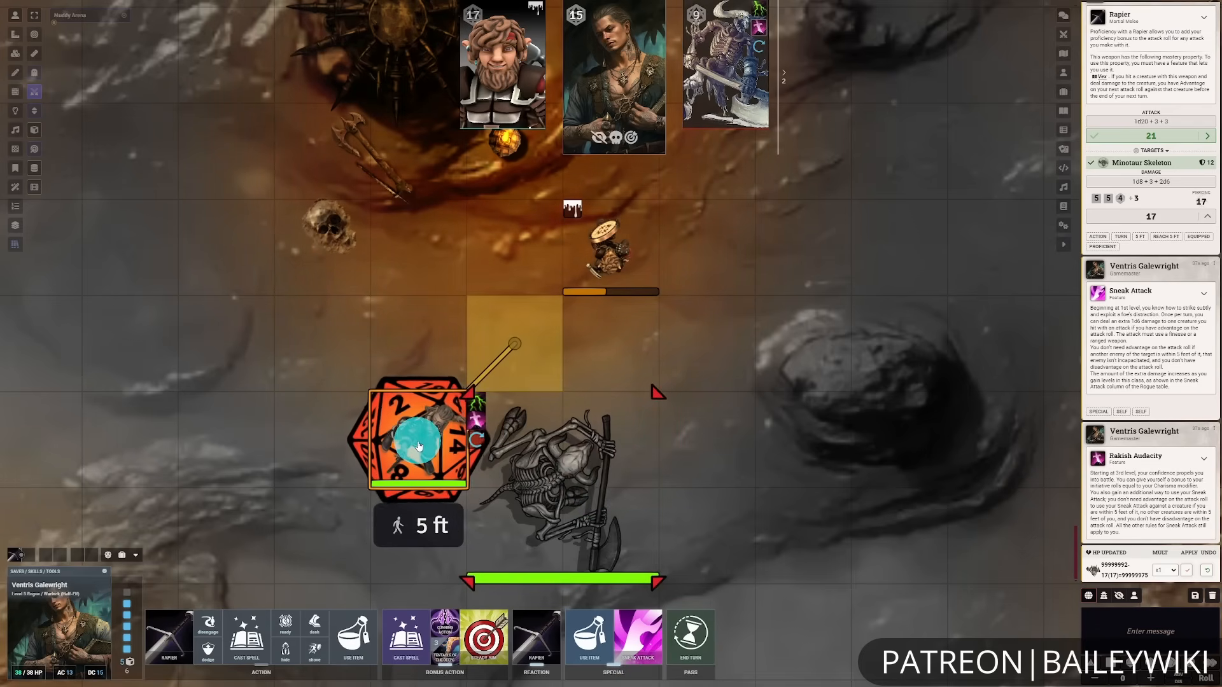
left_click_drag(423, 452, 255, 430)
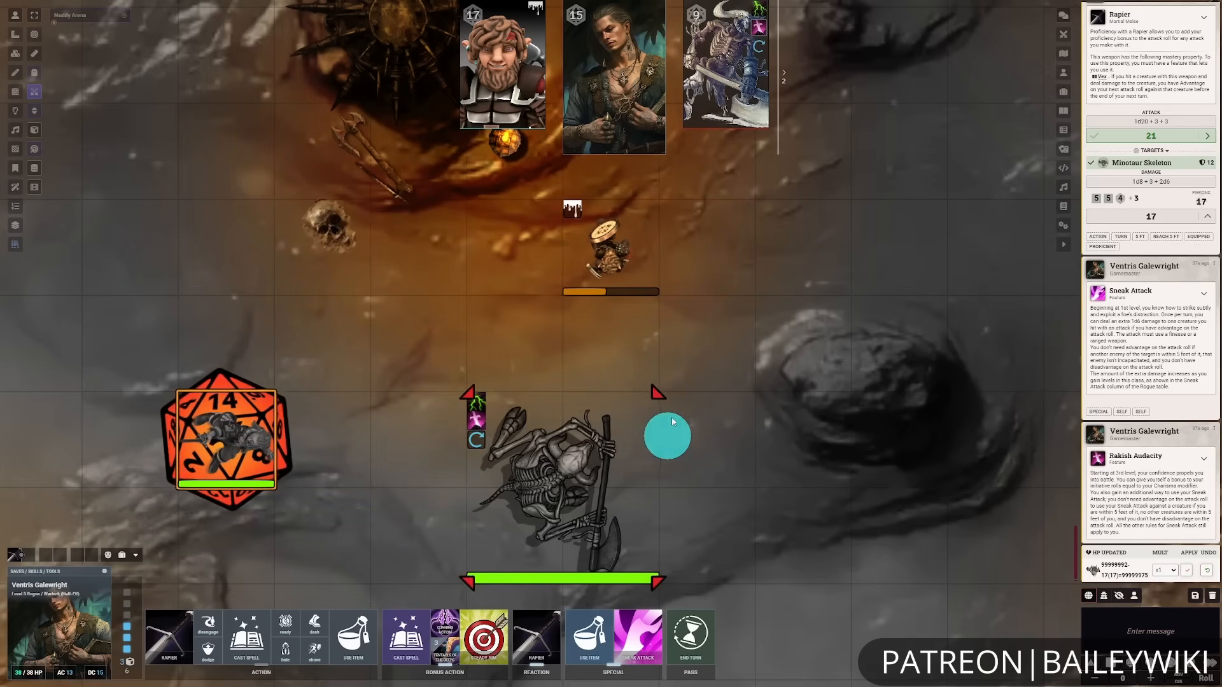
left_click(693, 641)
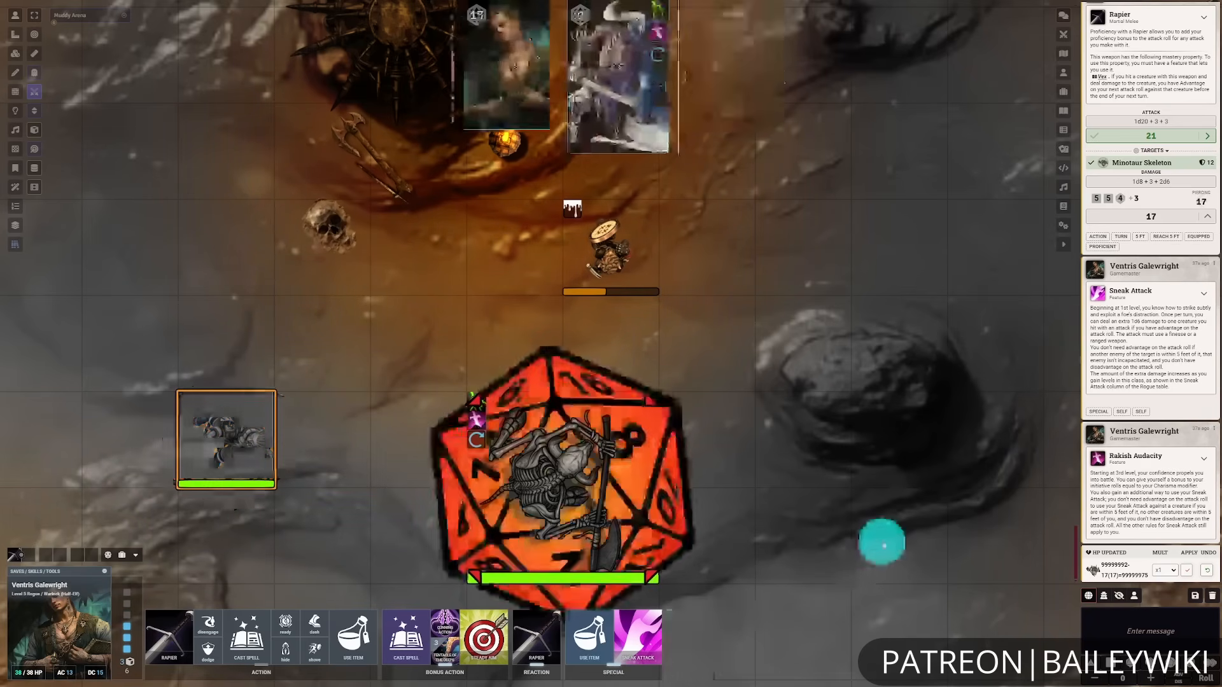
- Move the minotaur skeleton 10 ft to stand beside the rogue and resolve the Booming Blade willing-movement prompt
left_click(550, 481)
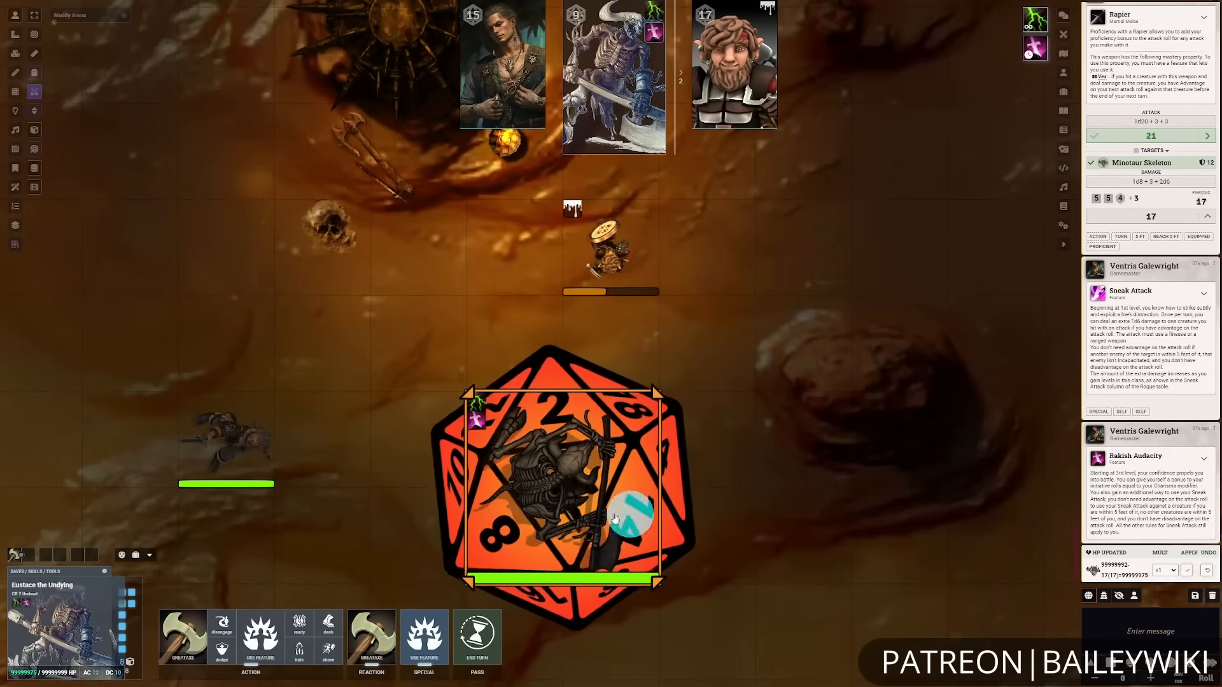
mouse_move(189, 458)
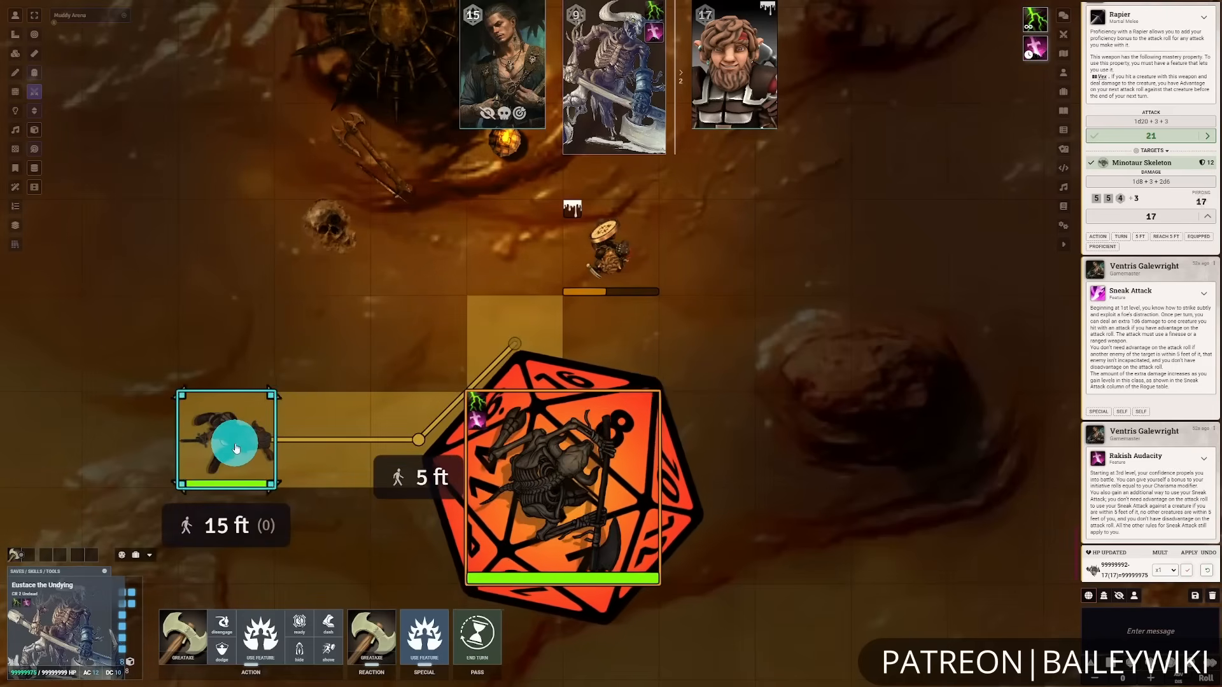
left_click_drag(546, 493, 362, 494)
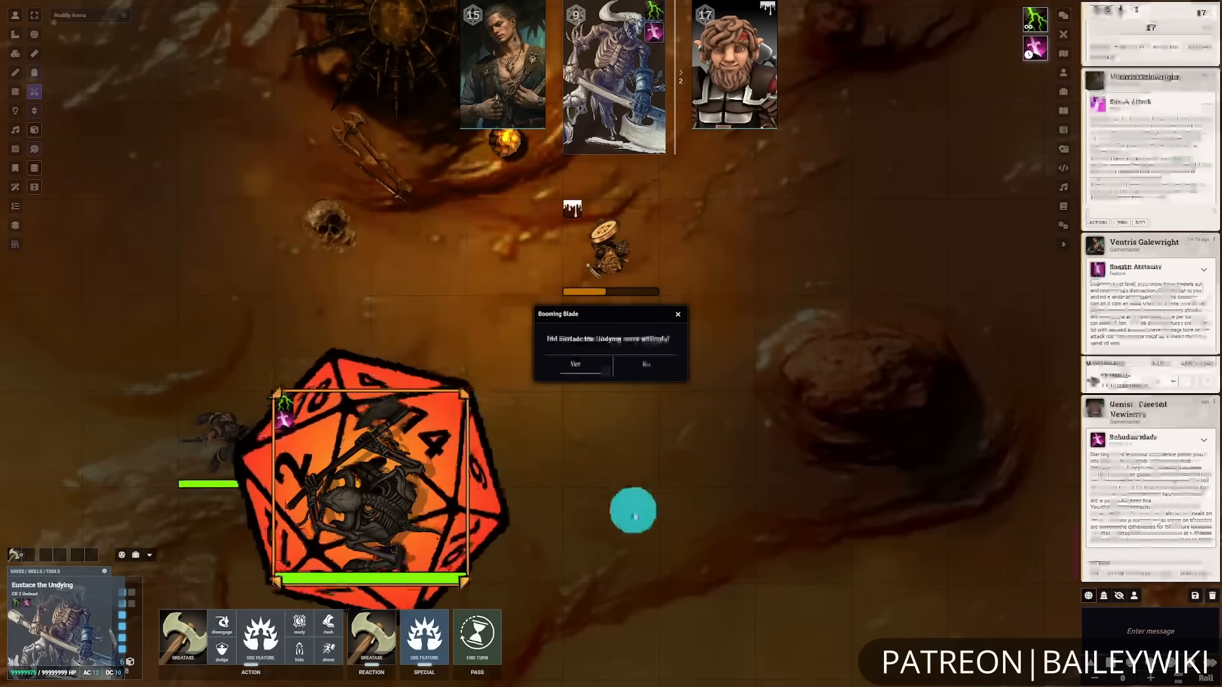
left_click(678, 314)
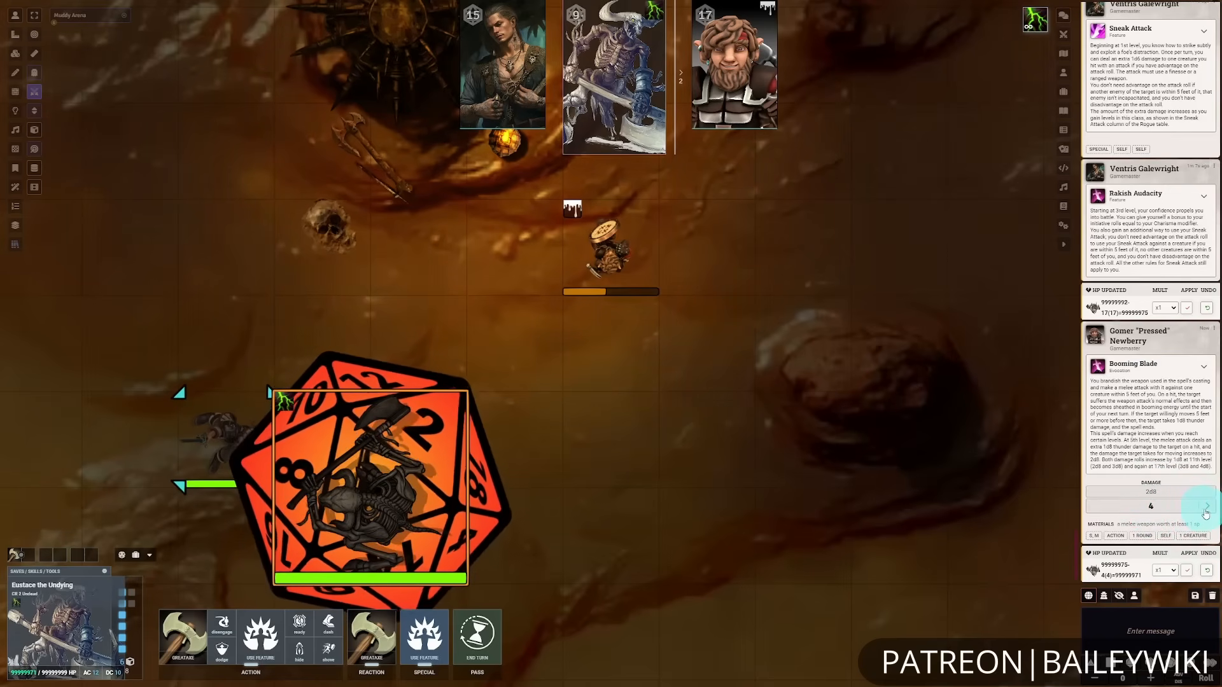
- Attack the rogue with the minotaur skeleton's Greataxe and expand the attack roll's dice breakdown in the chat log
left_click(640, 284)
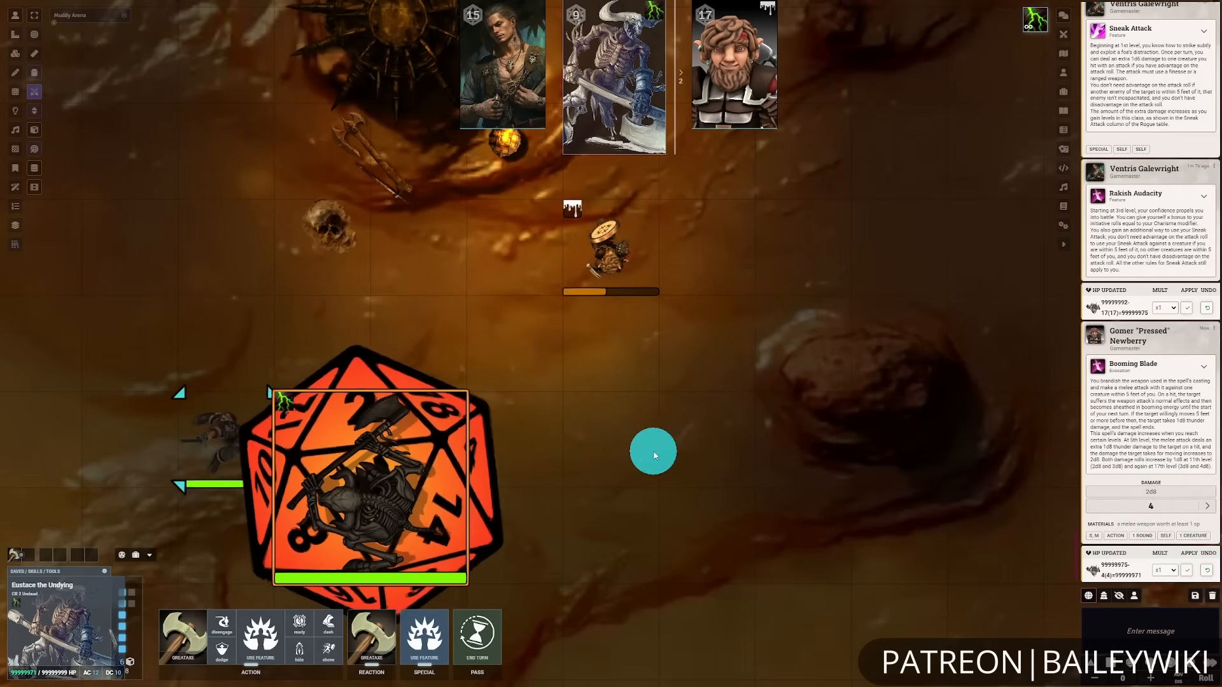
left_click_drag(588, 469, 943, 344)
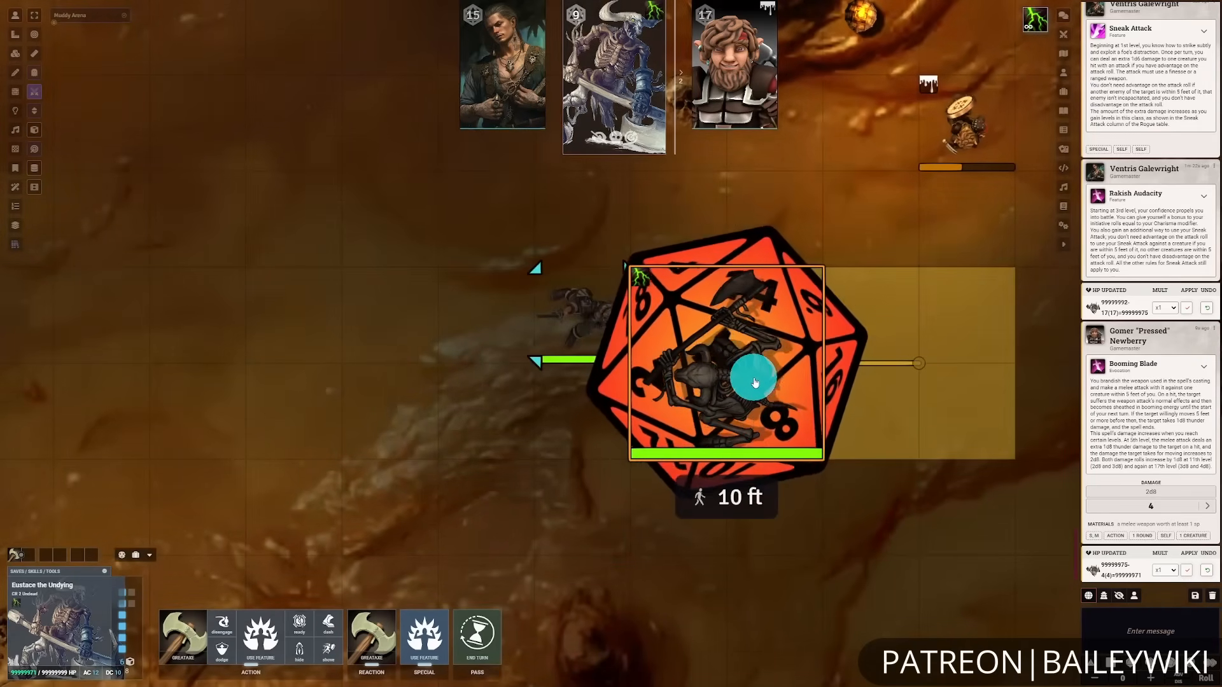
left_click(544, 345)
left_click(183, 637)
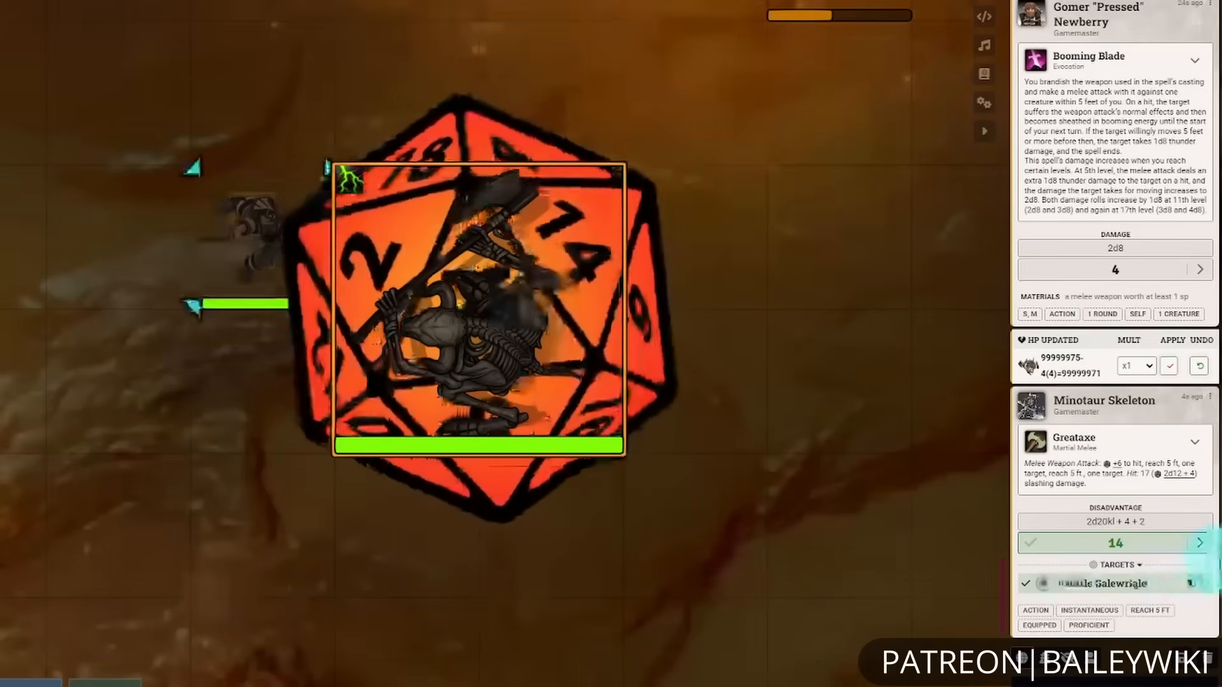
left_click(1200, 543)
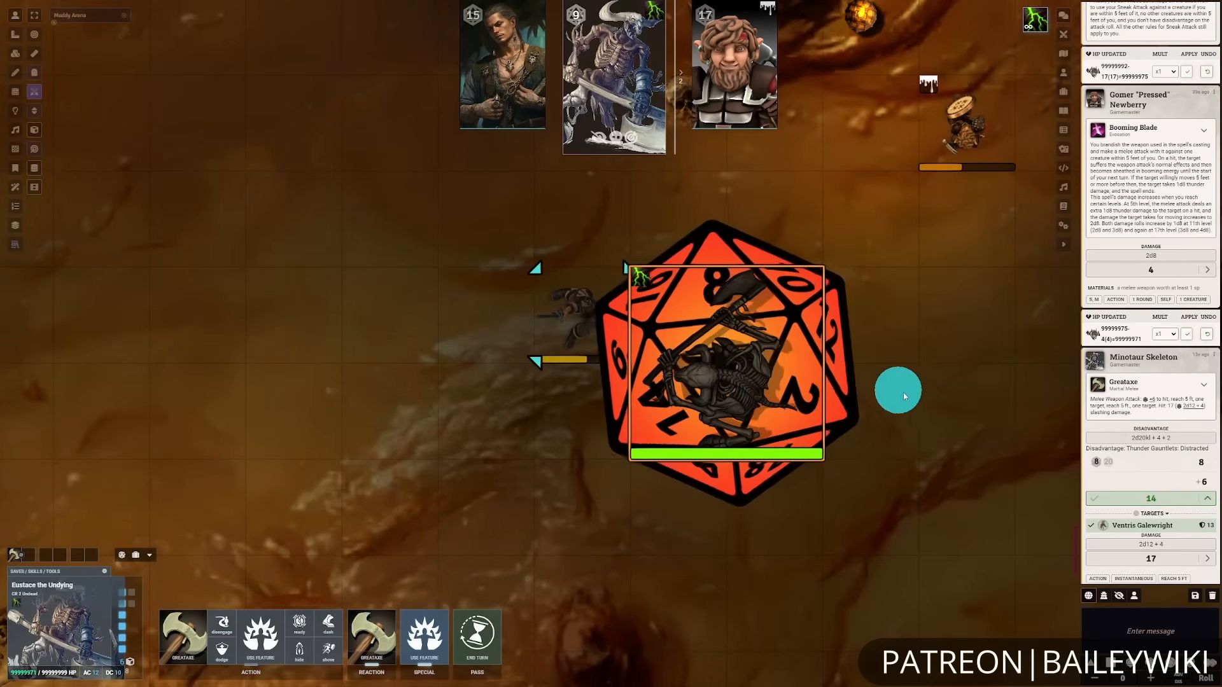
- Move the minotaur skeleton away from the rogue and accept the rogue's Rapier opportunity attack with Sneak Attack
left_click_drag(853, 460, 744, 552)
left_click_drag(640, 482, 743, 367)
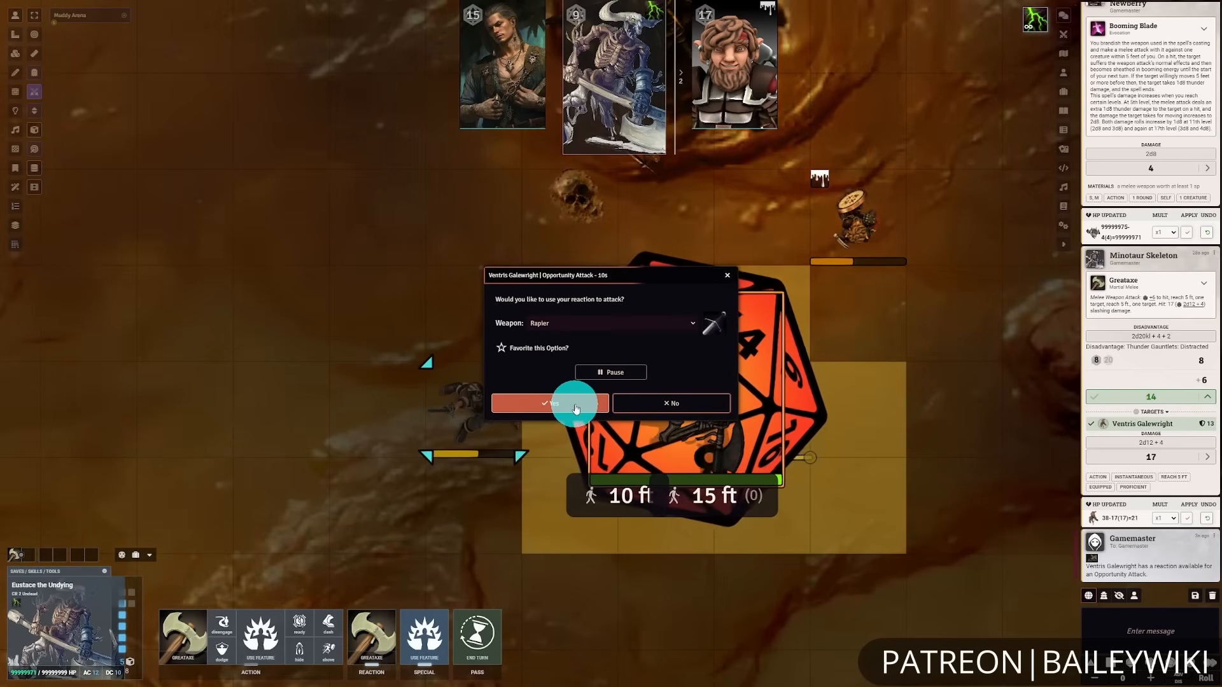
left_click(574, 408)
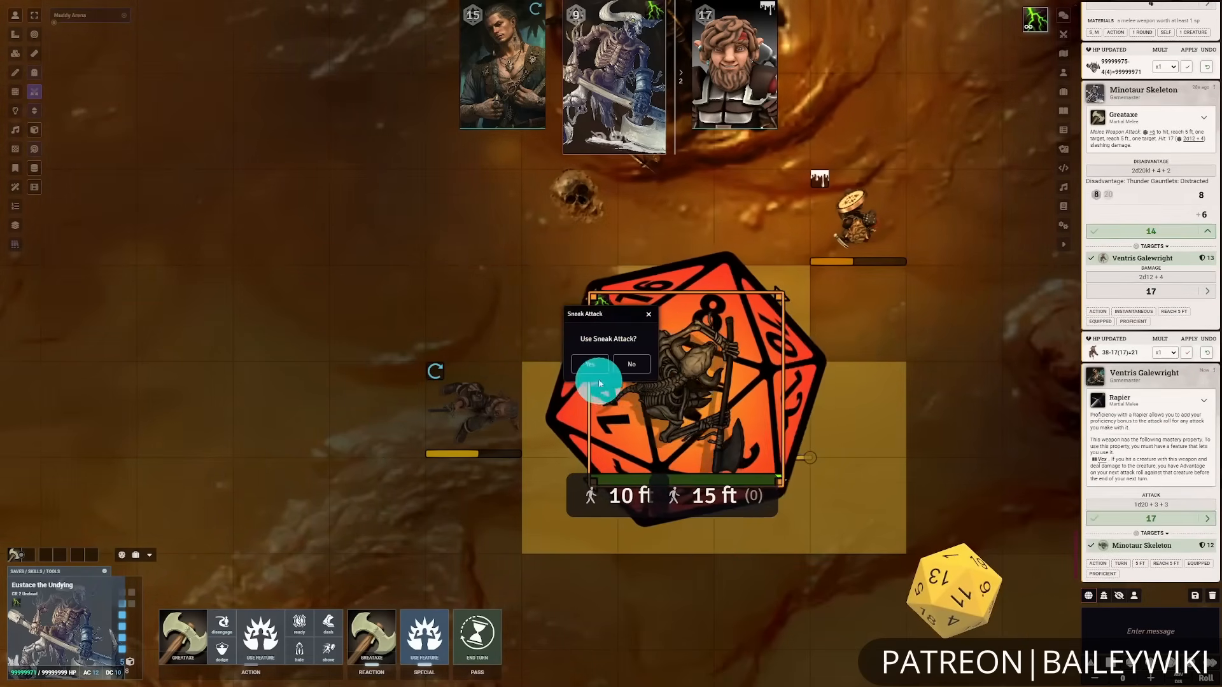
left_click(592, 367)
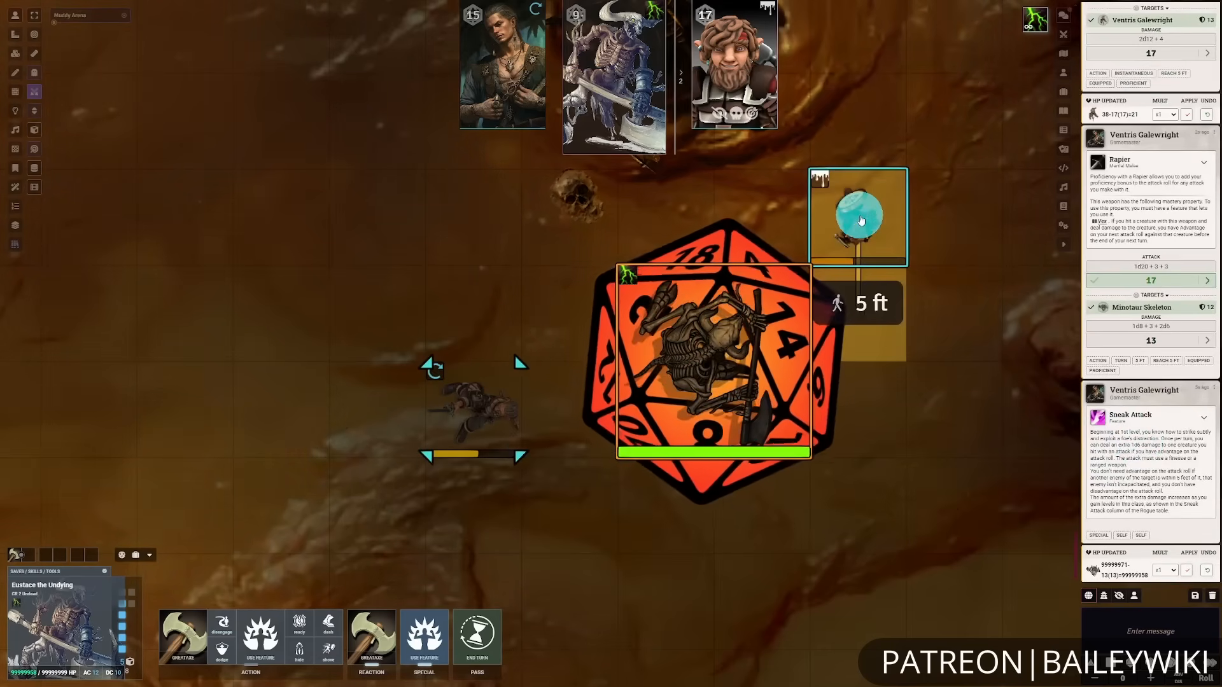
- Attack the artificer with the minotaur skeleton's Greataxe, using no artificer reaction, and end the skeleton's turn
key("t")
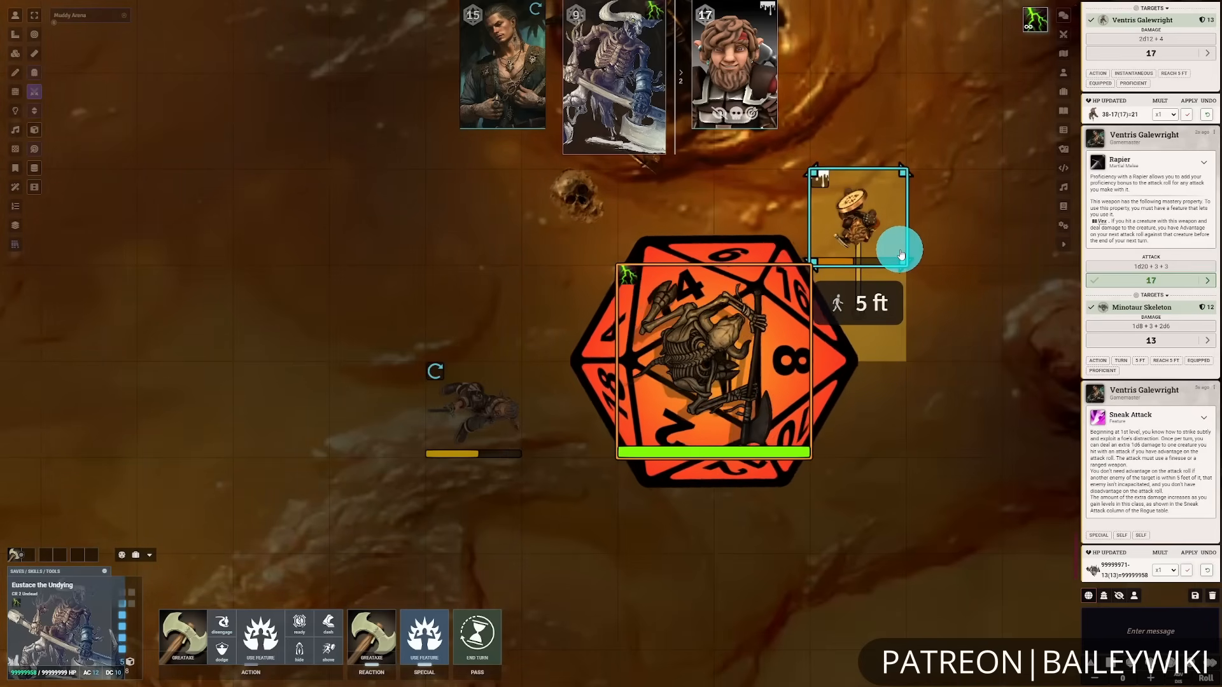
left_click(190, 614)
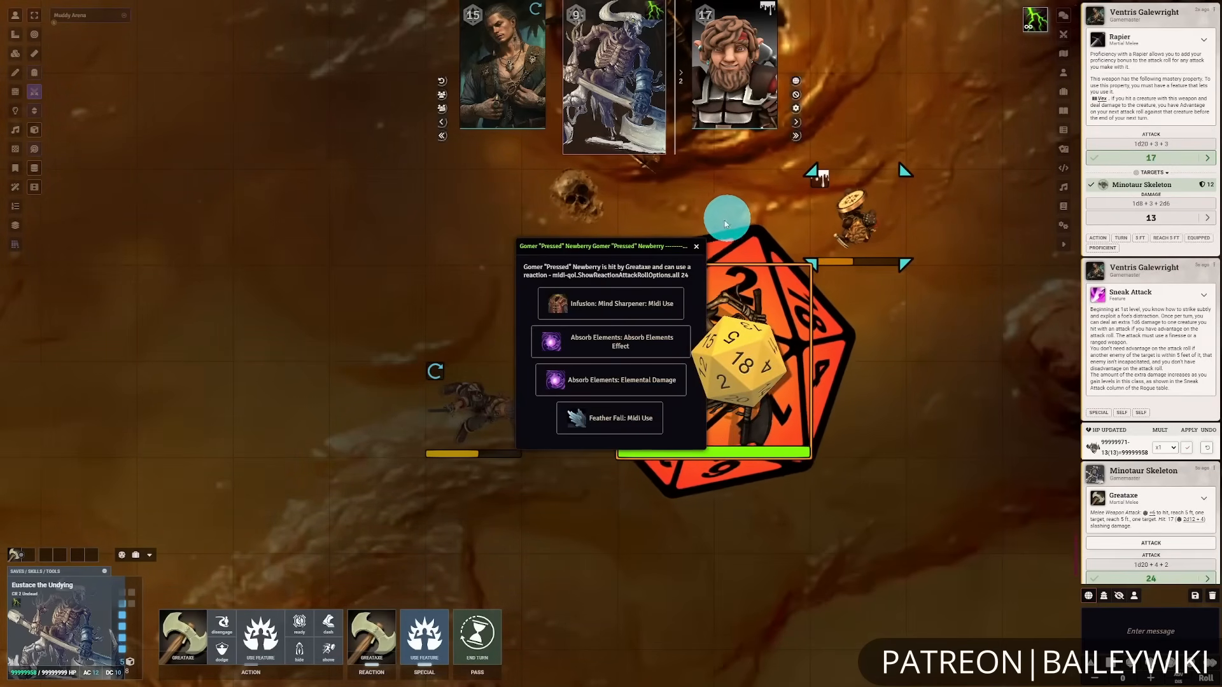
left_click(706, 245)
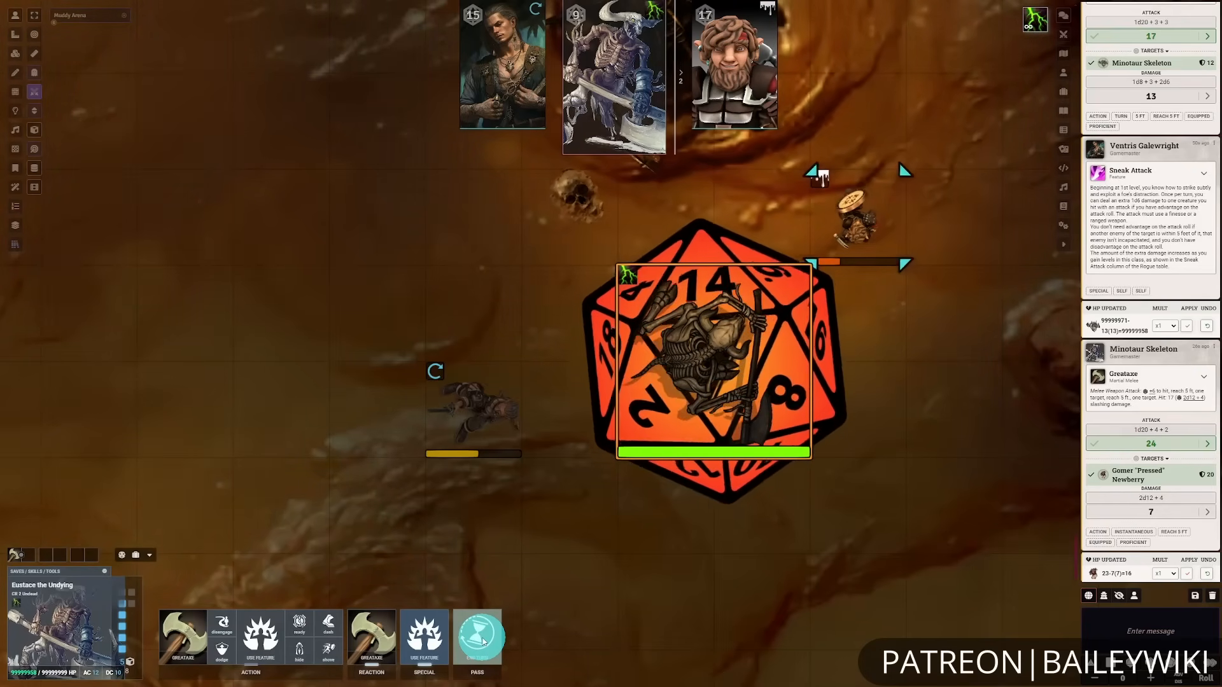
left_click(482, 641)
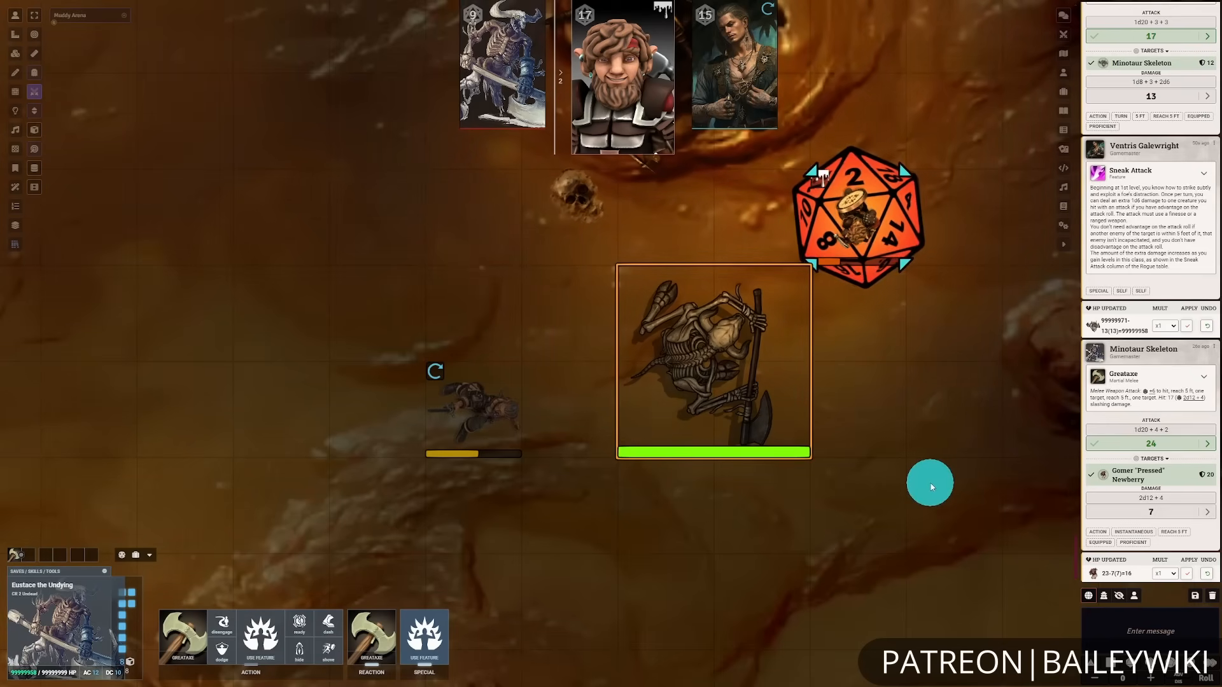
- Select the artificer token and inspect the minotaur skeleton and rogue tokens on the map
left_click(869, 233)
left_click(740, 378)
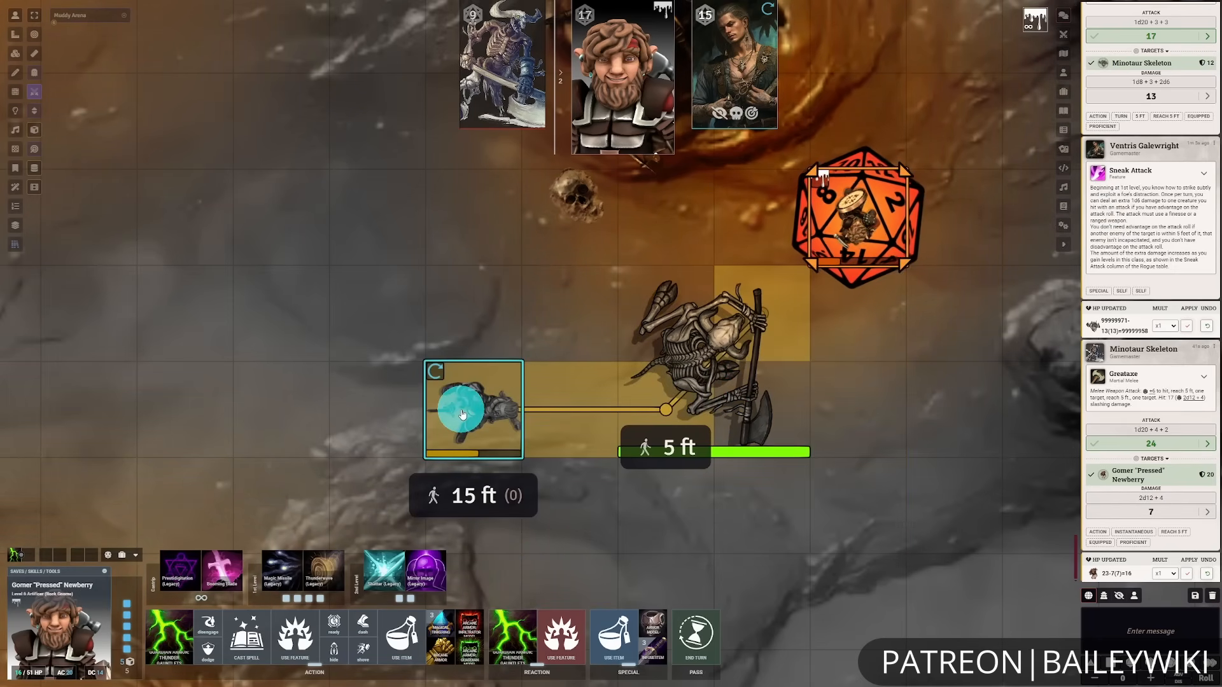
left_click(455, 402)
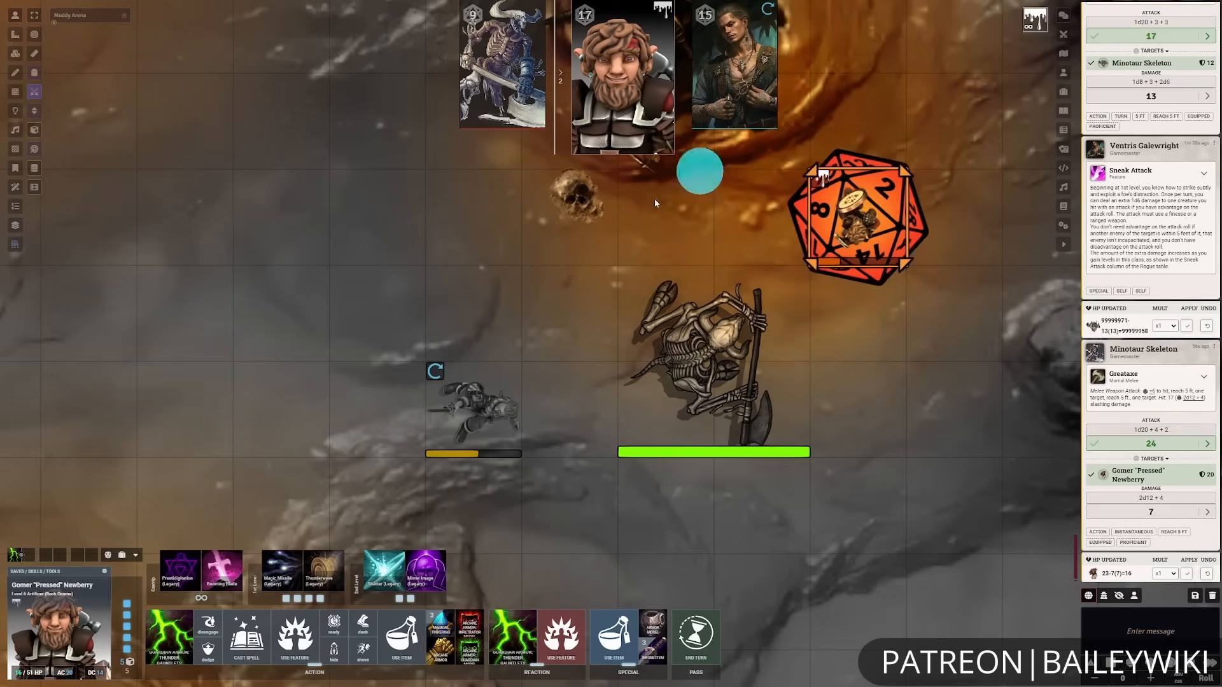
- Target the minotaur skeleton and cast the artificer's Magic Missile (Legacy) at 2nd Level, consuming a spell slot
left_click_drag(898, 339, 769, 464)
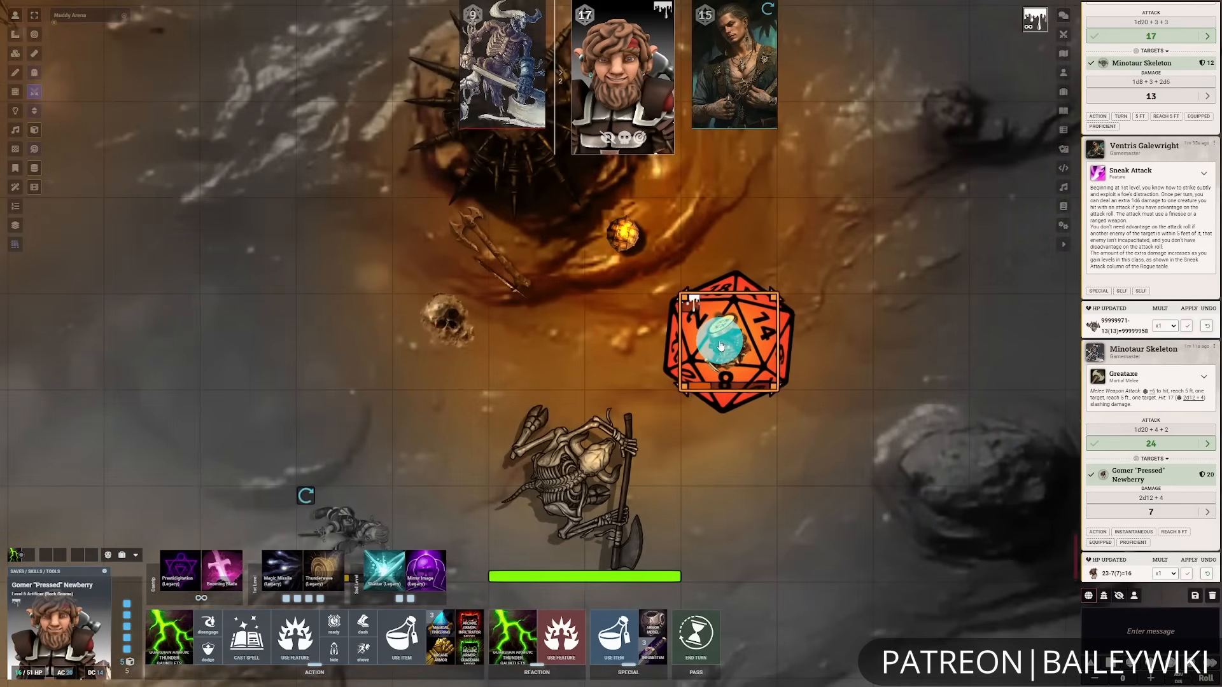
mouse_move(722, 345)
left_mouse_down()
mouse_move(939, 182)
mouse_move(736, 328)
left_mouse_up()
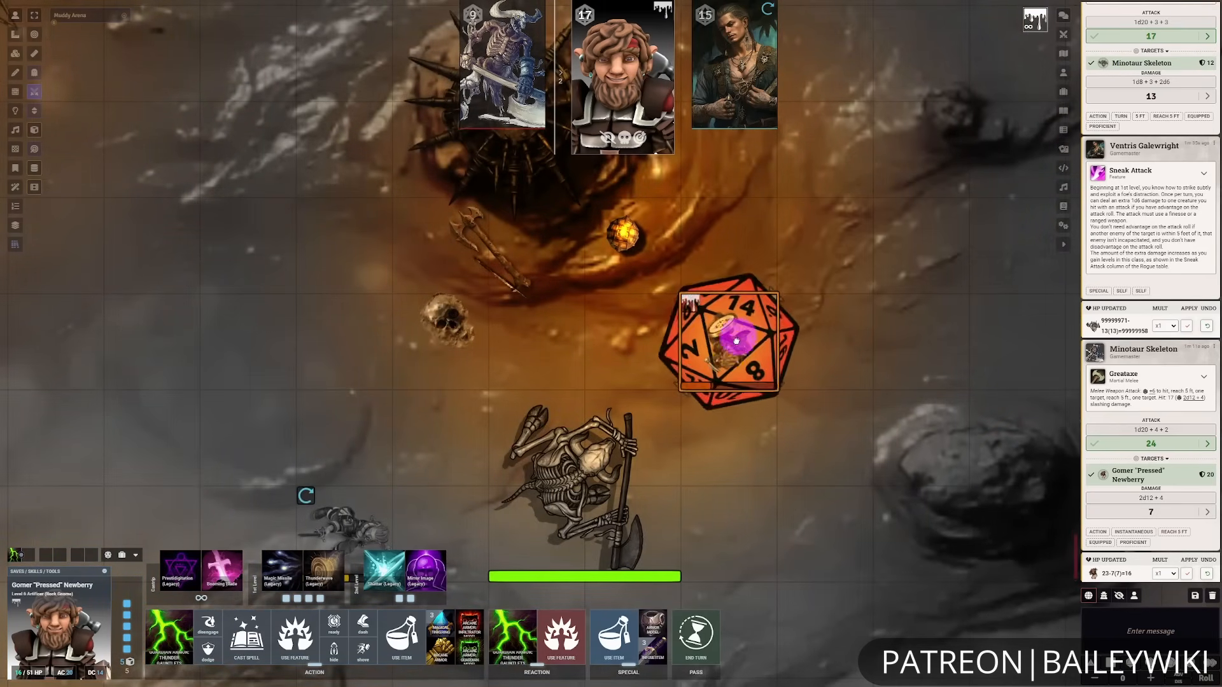
left_click(576, 491)
left_click_drag(850, 474, 884, 365)
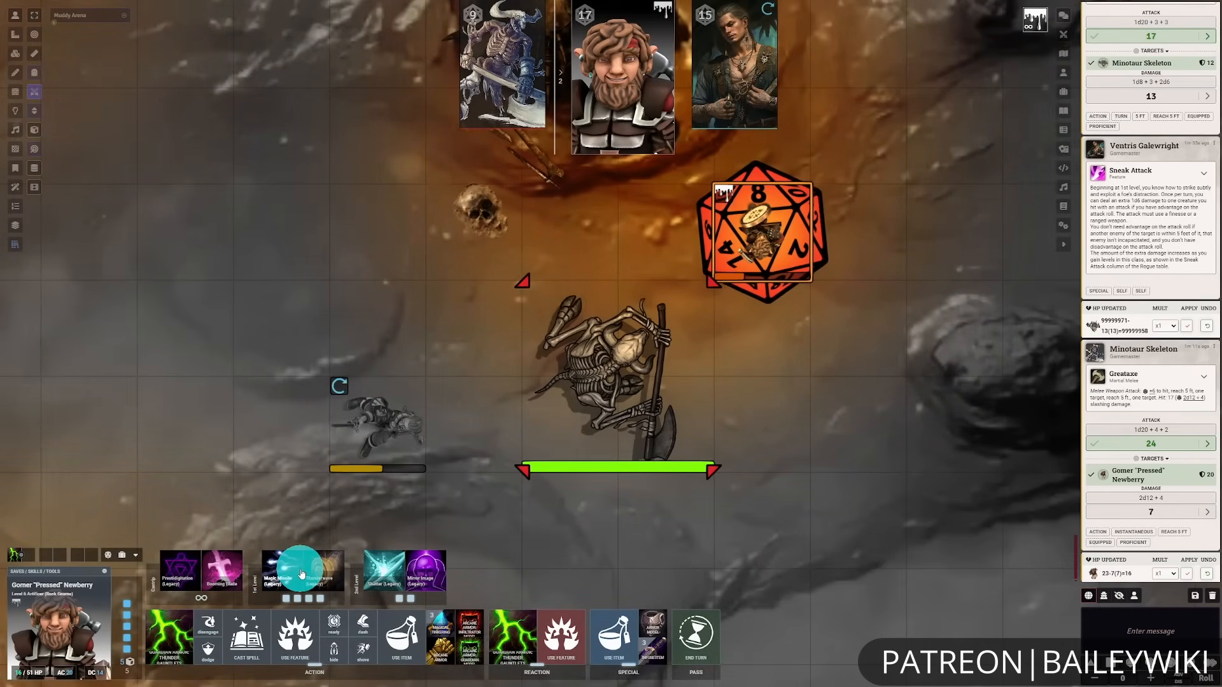
left_click(276, 581)
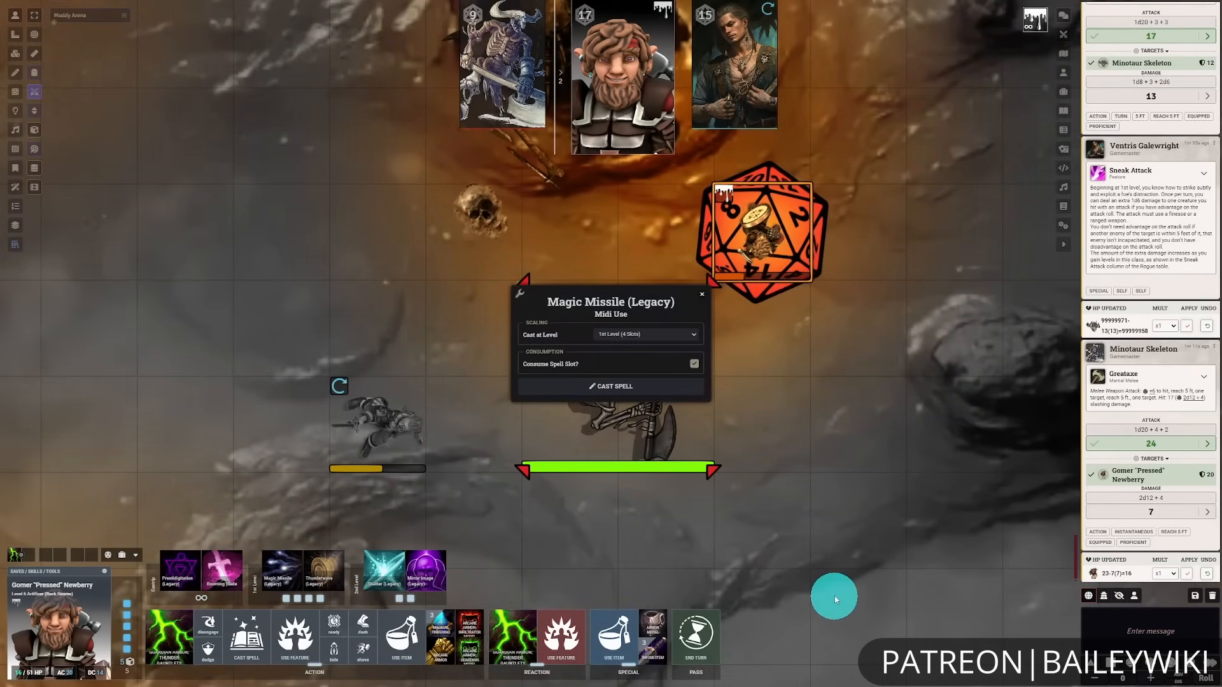
left_click(684, 336)
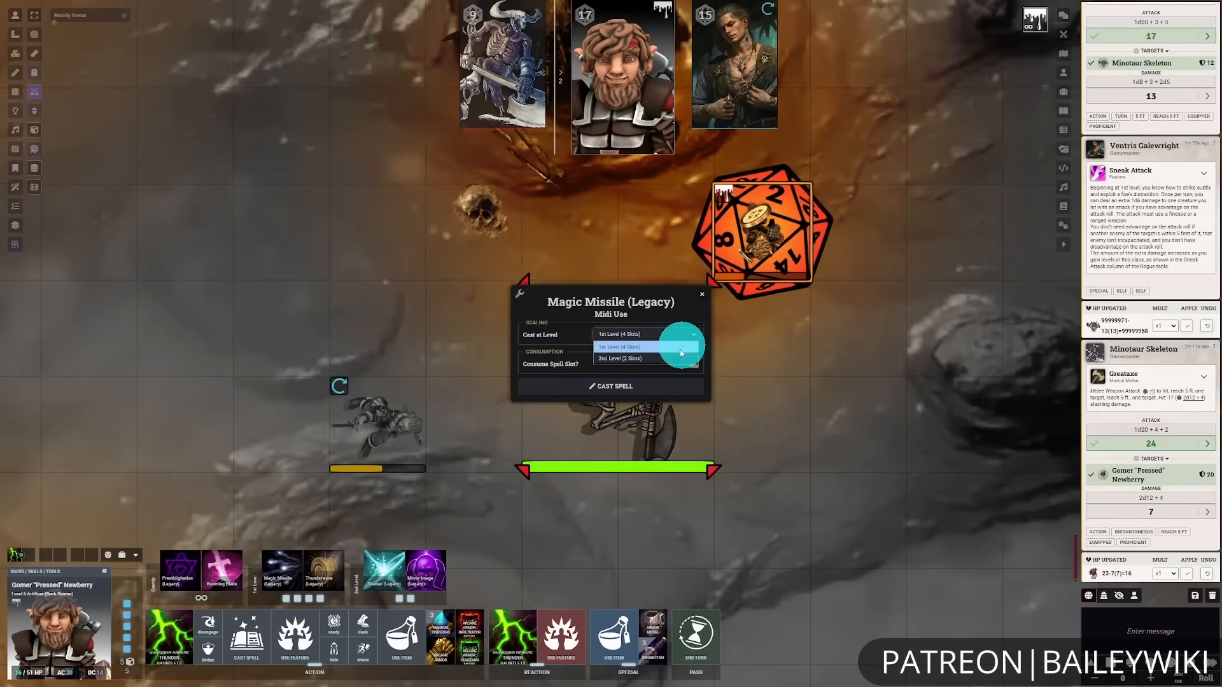
left_click(674, 358)
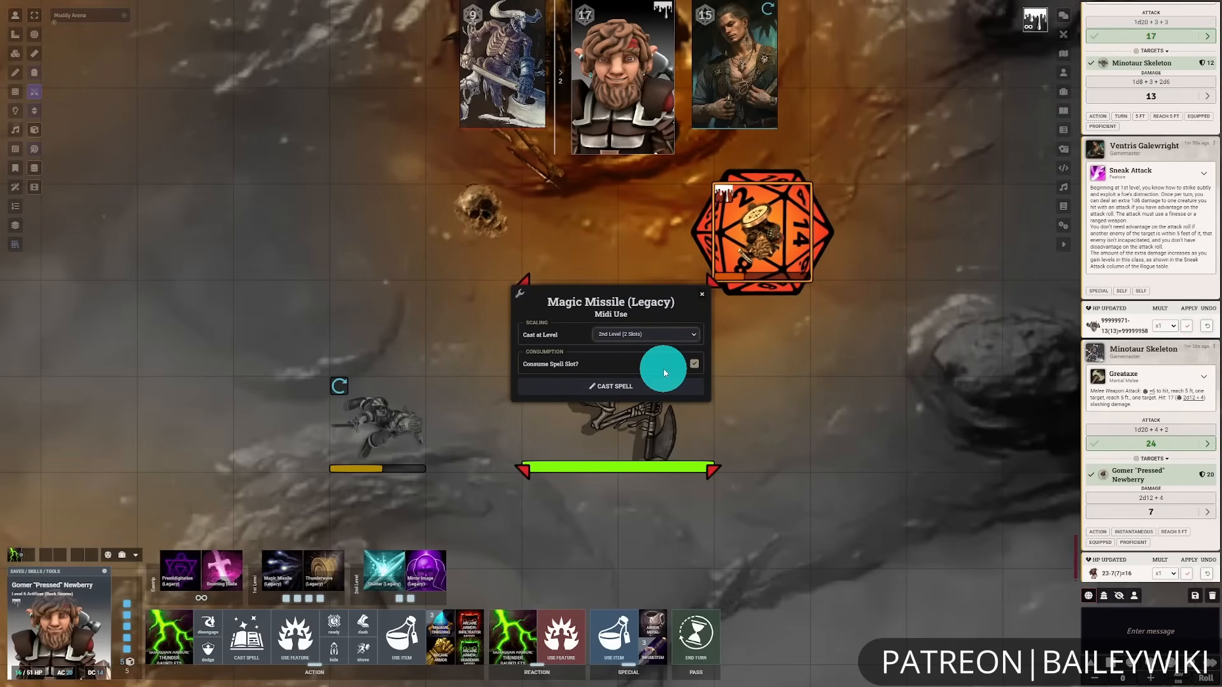
left_click(671, 385)
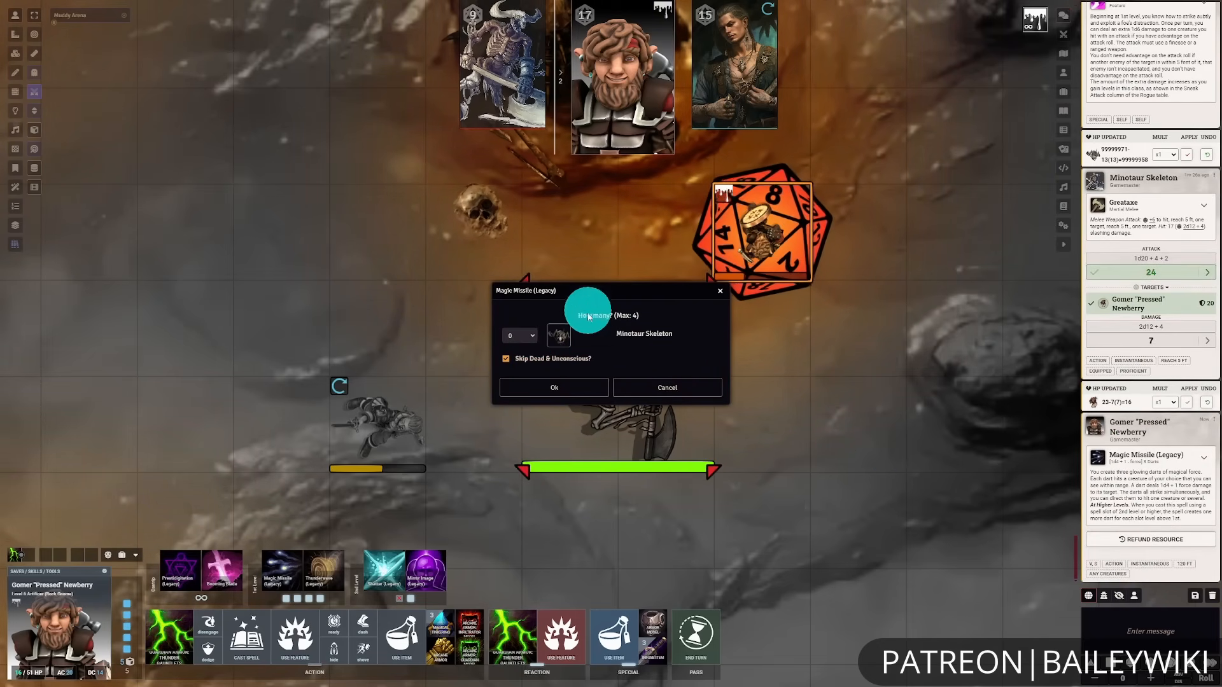
- Assign 4 Magic Missile darts to the Minotaur Skeleton and confirm the distribution
left_click(532, 335)
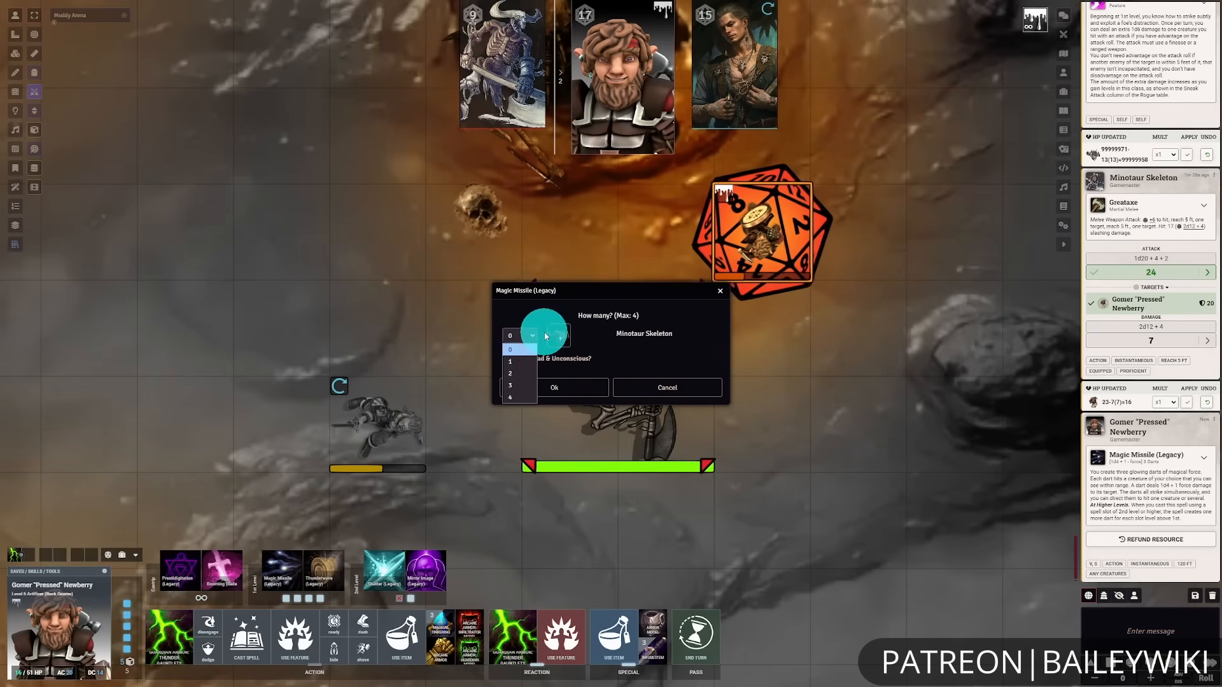
left_click(523, 398)
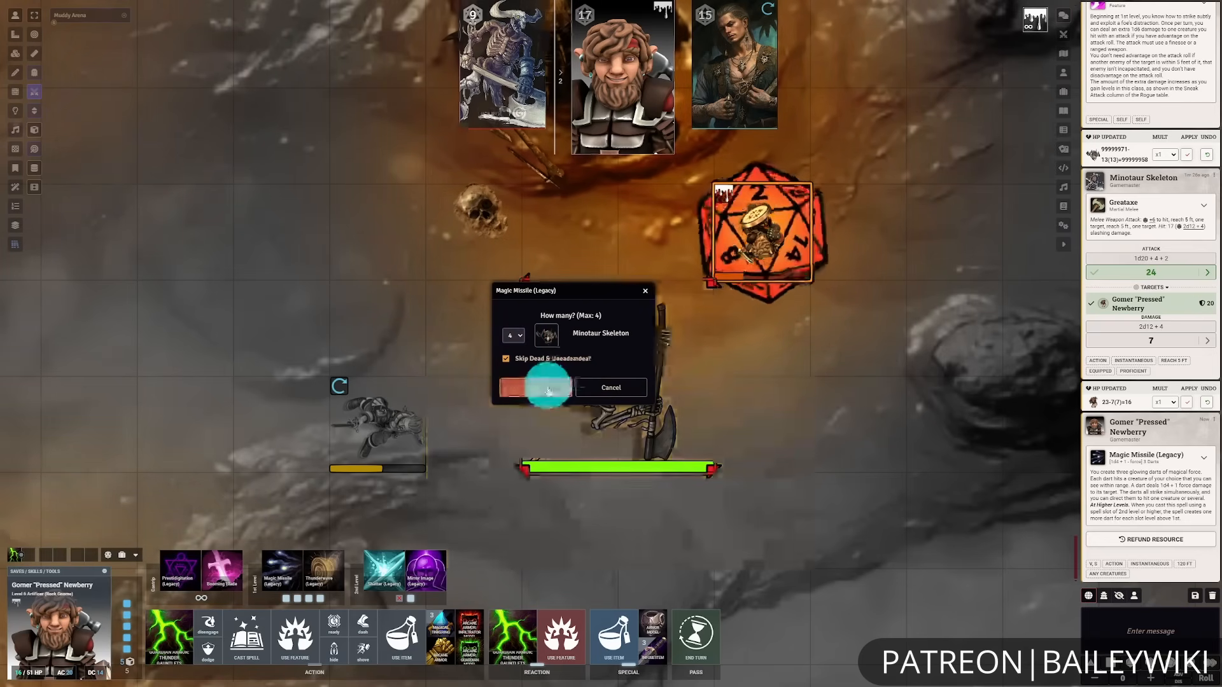
left_click(549, 390)
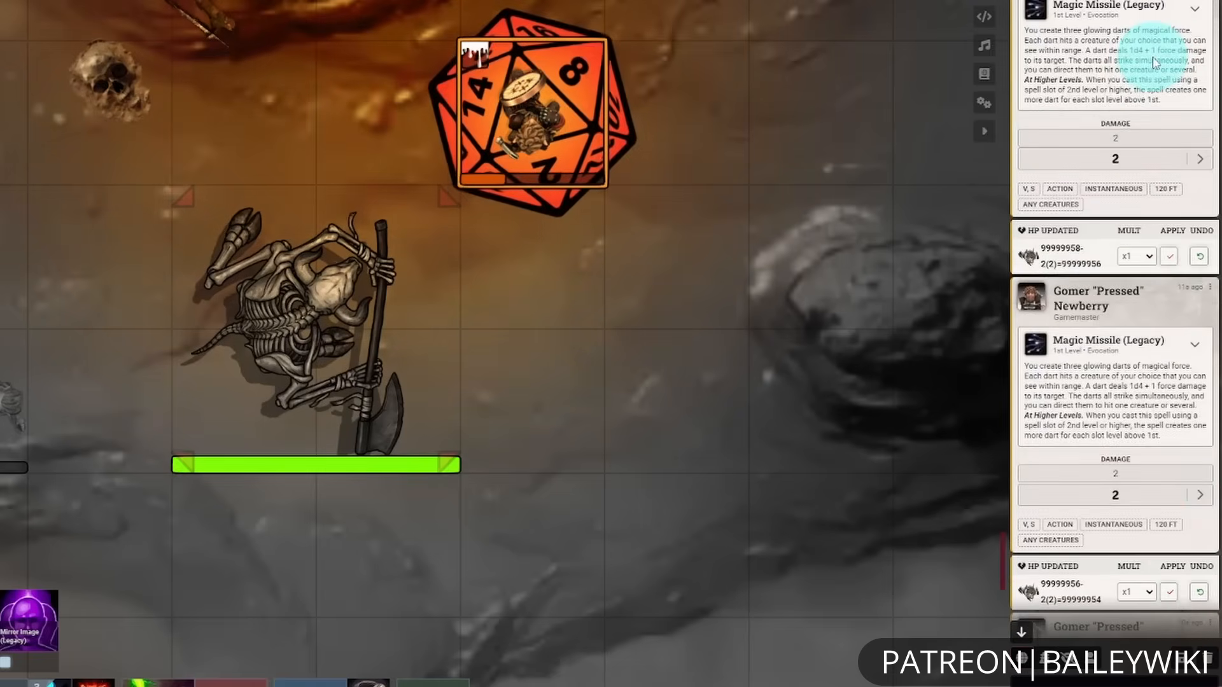
- Review the individual Magic Missile damage cards and hit point updates in the chat log
scroll(1178, 198, "up", 5)
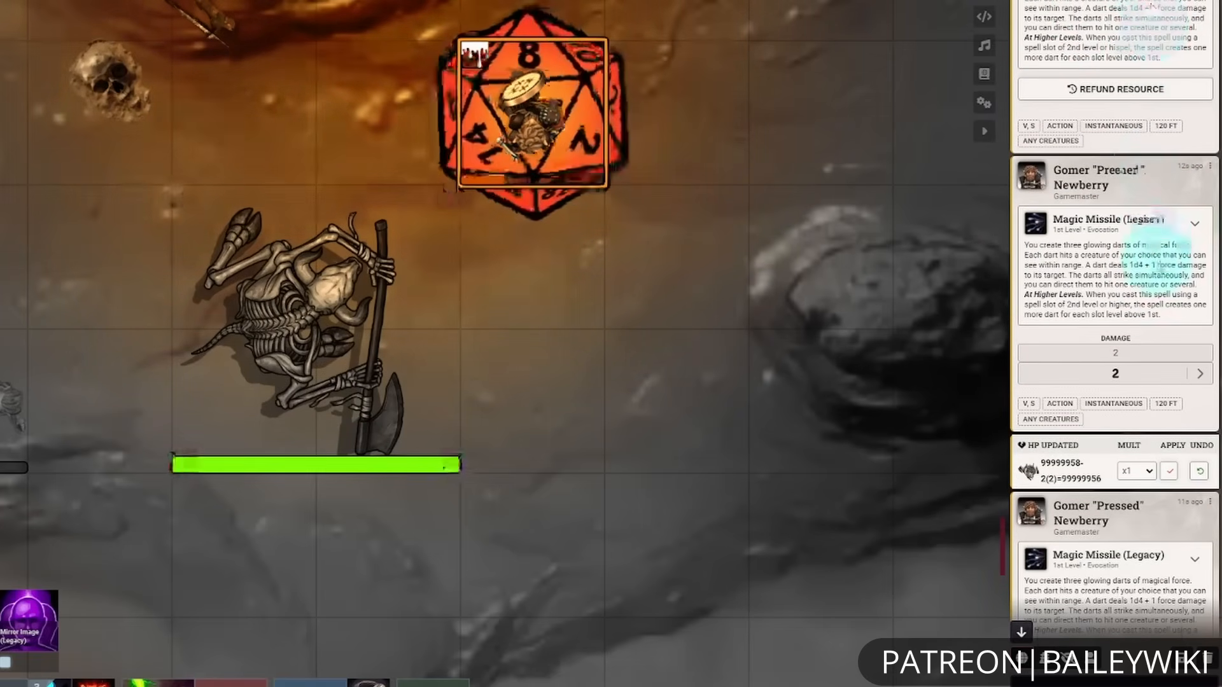
scroll(1146, 318, "down", 1)
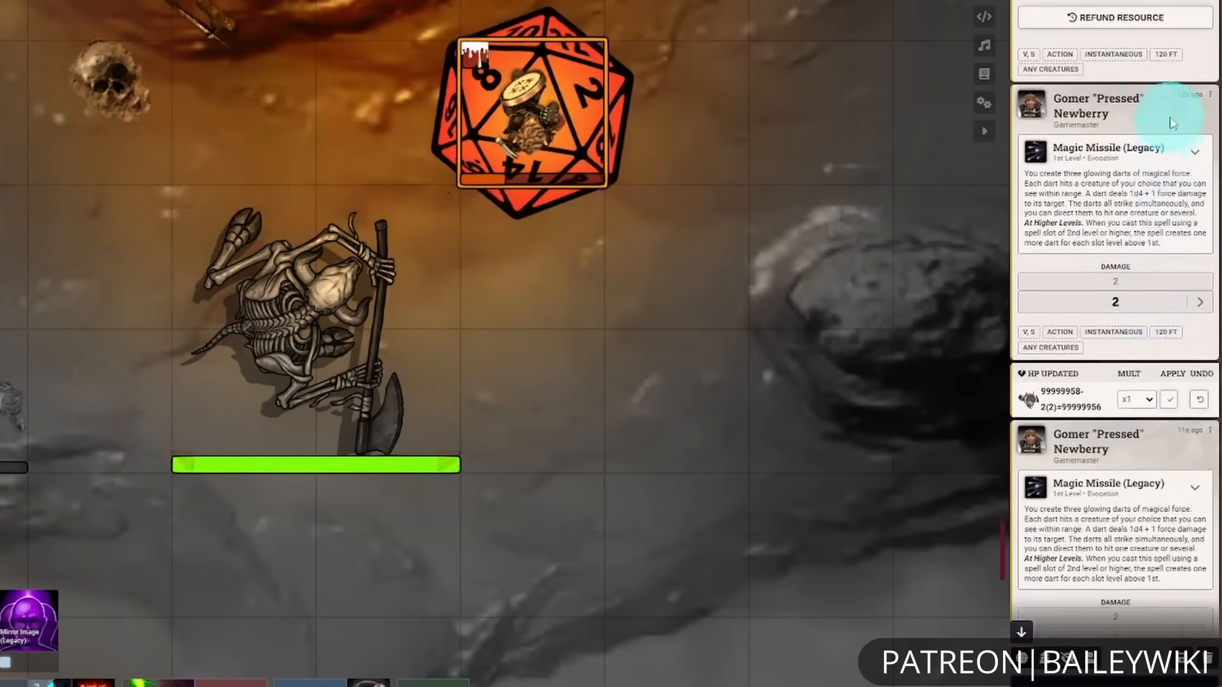
scroll(1162, 204, "down", 2)
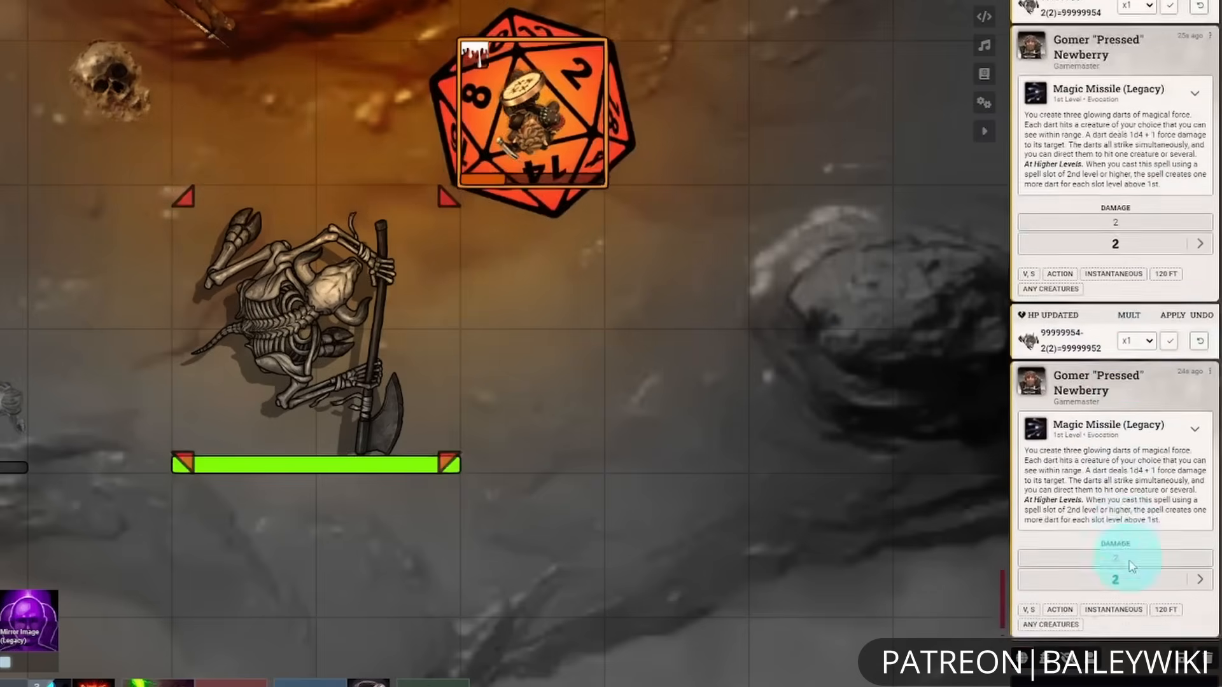
scroll(1132, 566, "down", 1)
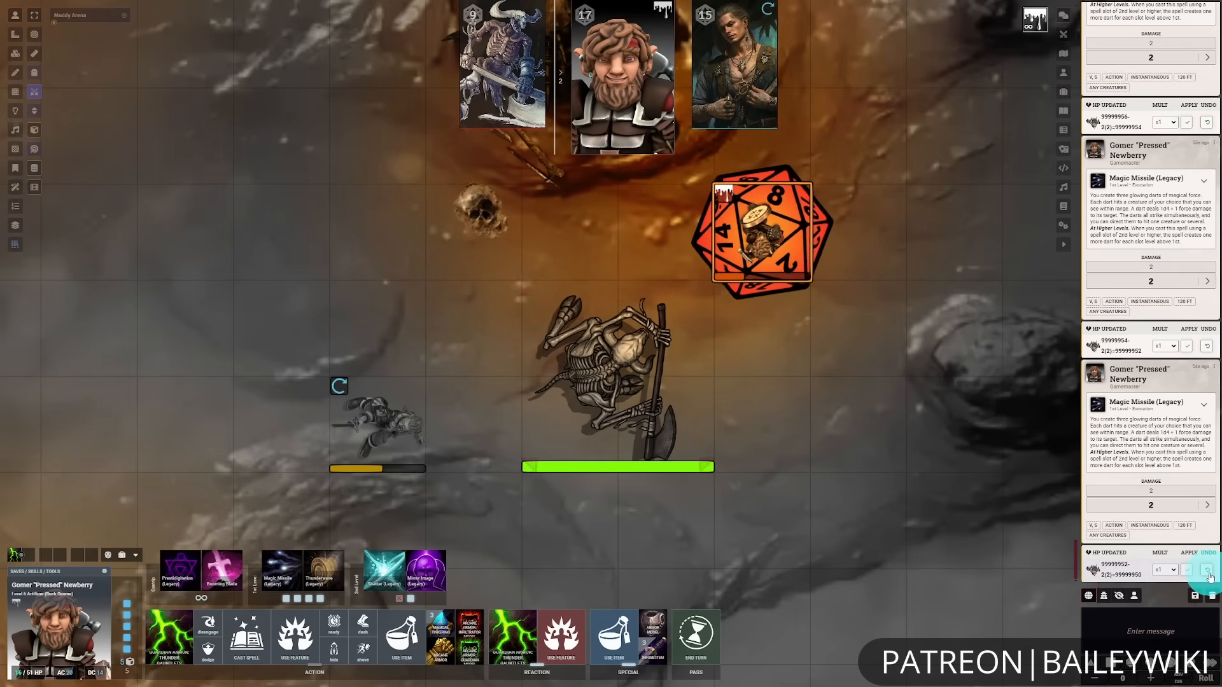
left_click(1183, 630)
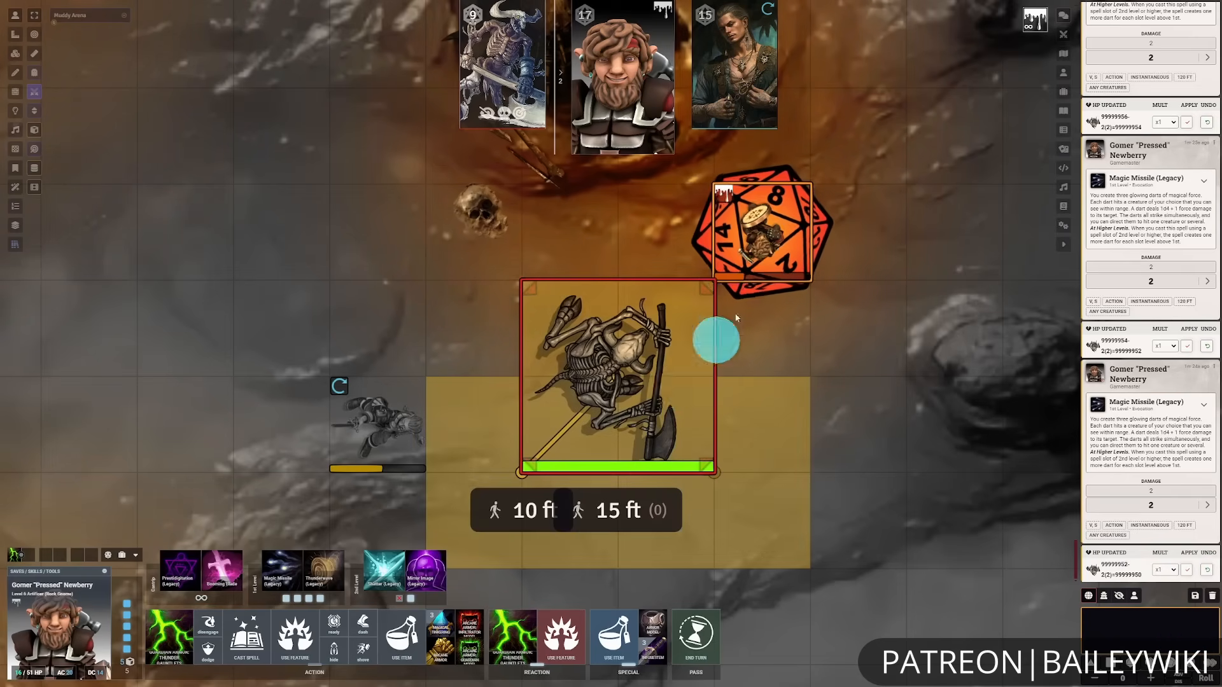
- Inspect the three undead enemy tokens facing the rogue and artificer on the map
mouse_move(1028, 26)
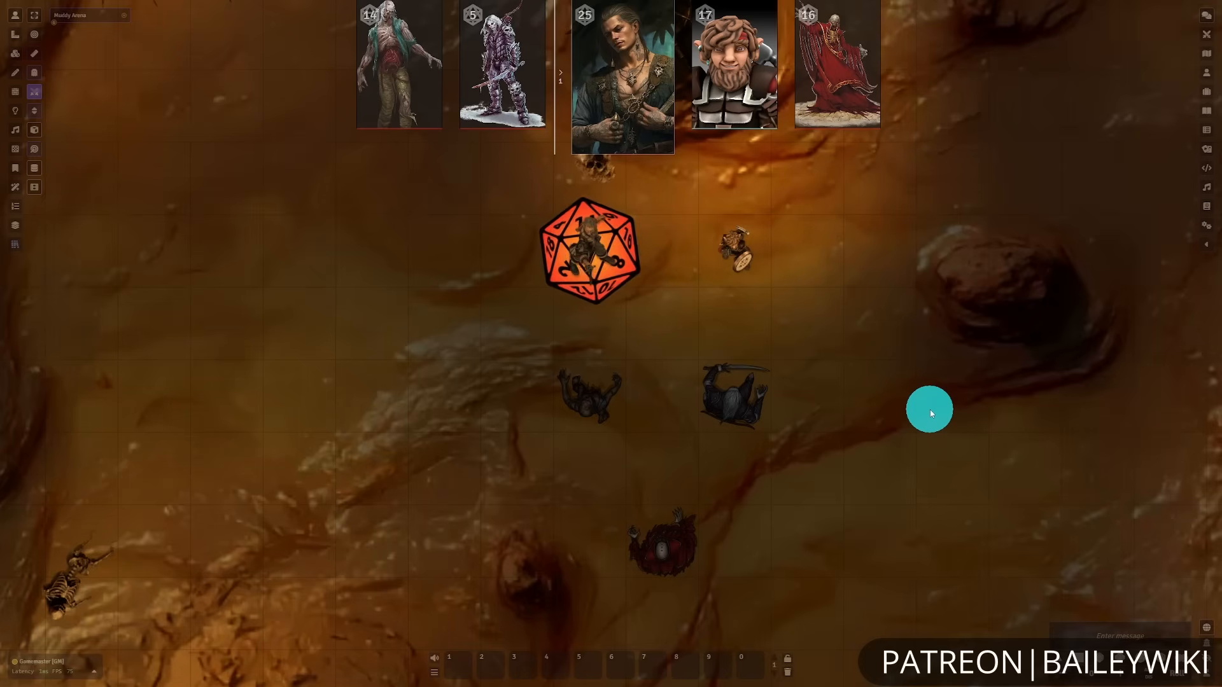
left_click(759, 402)
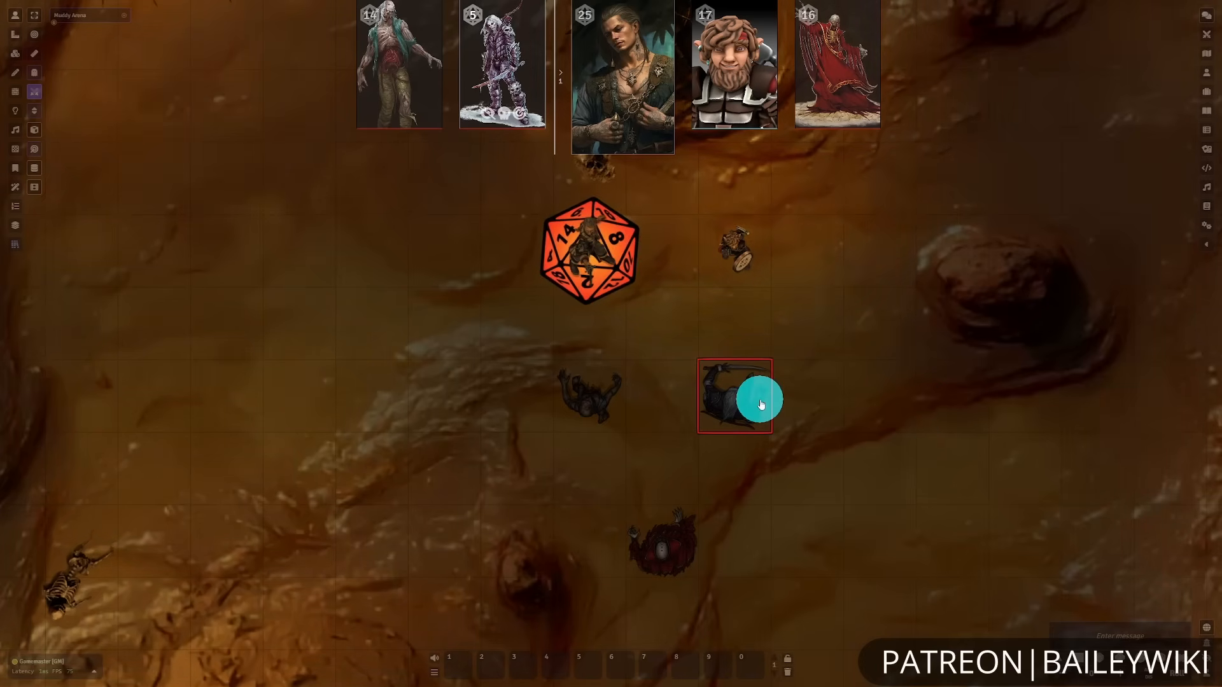
left_click(581, 382)
left_click(683, 557)
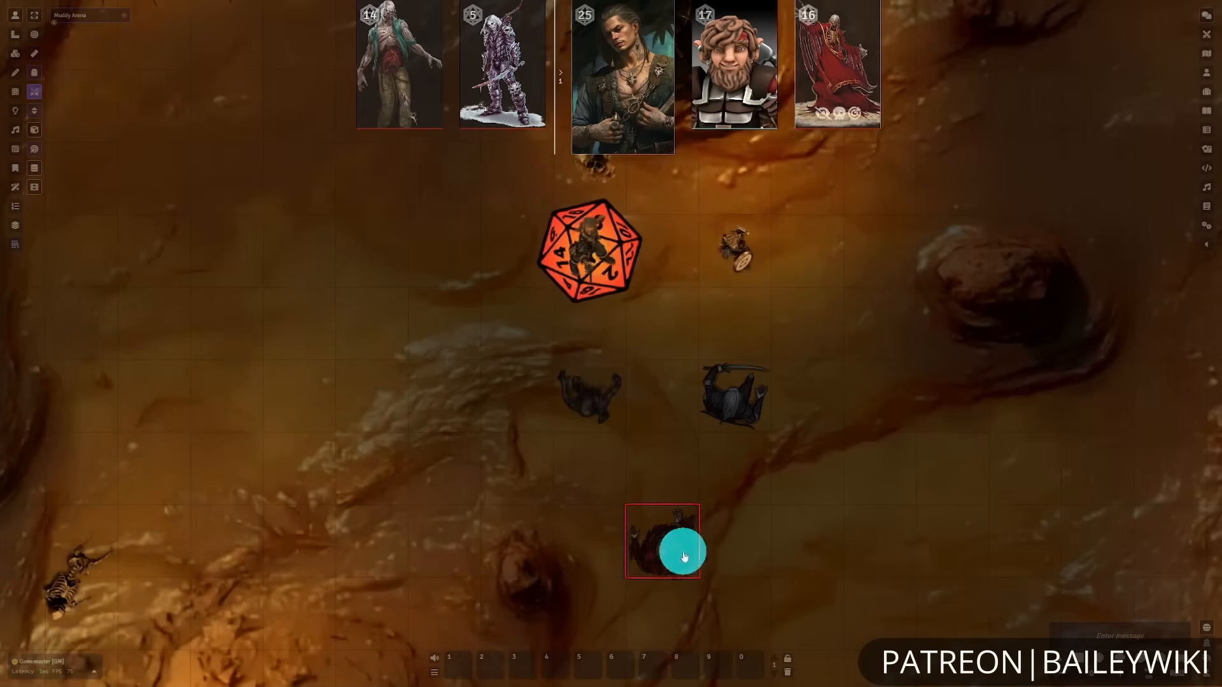
left_click(1013, 346)
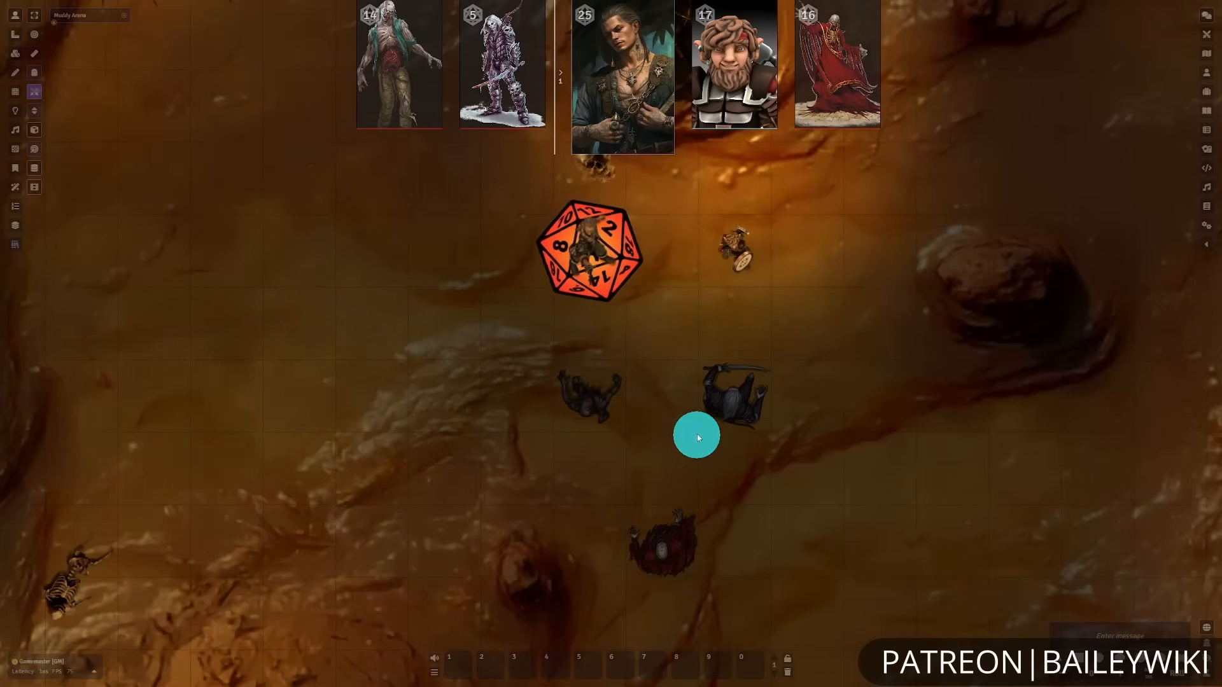
- Open the Wight's sheet and examine the Sunlight Sensitivity description and its Cauldron of Plentiful Resources generic feature settings
left_click(715, 409)
double_click(728, 406)
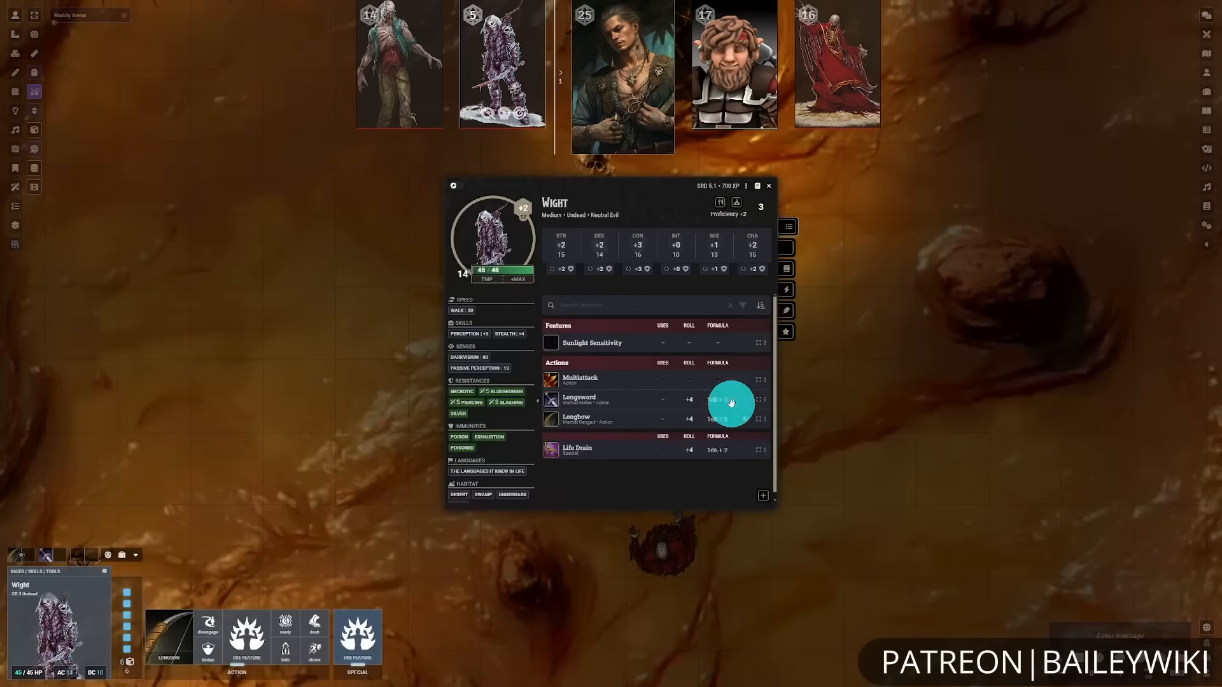
left_click(765, 343)
left_click(801, 349)
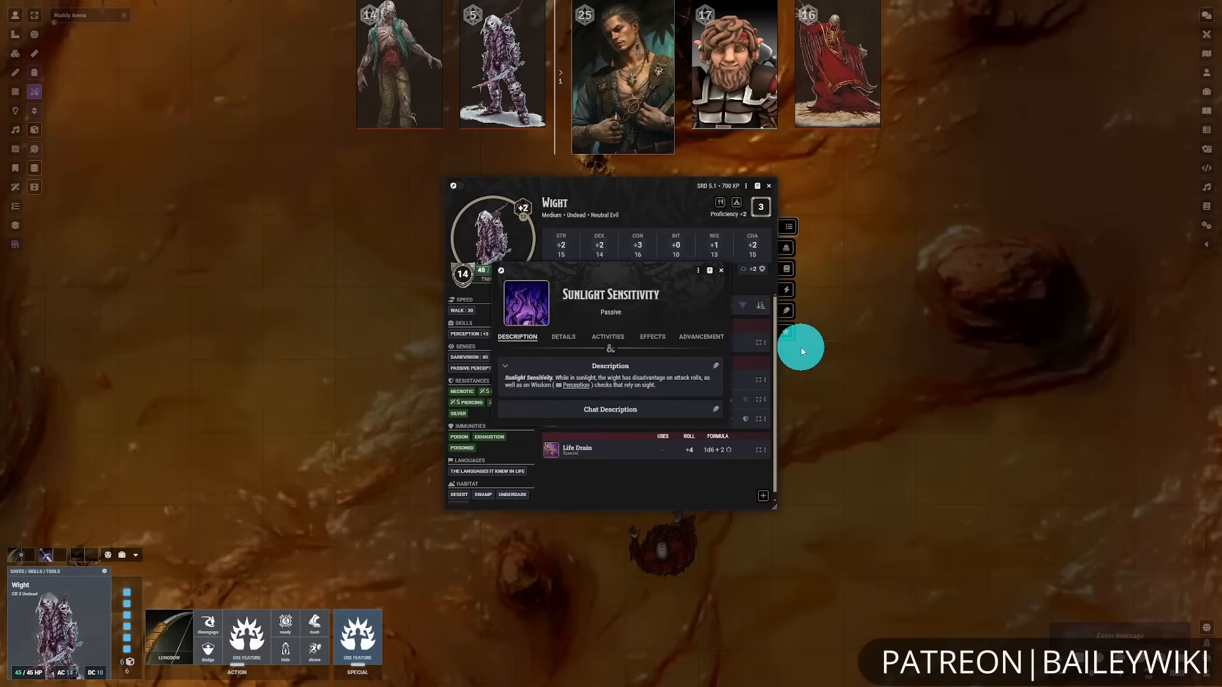
left_click(697, 276)
left_click(748, 350)
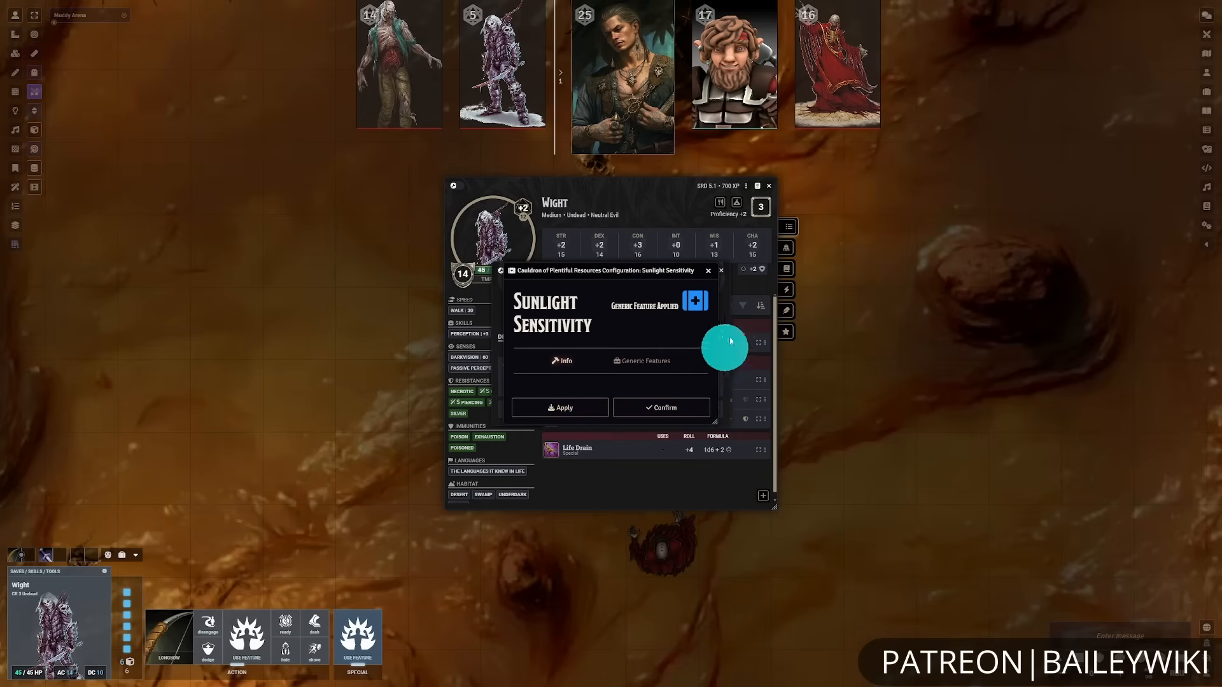
left_click(668, 359)
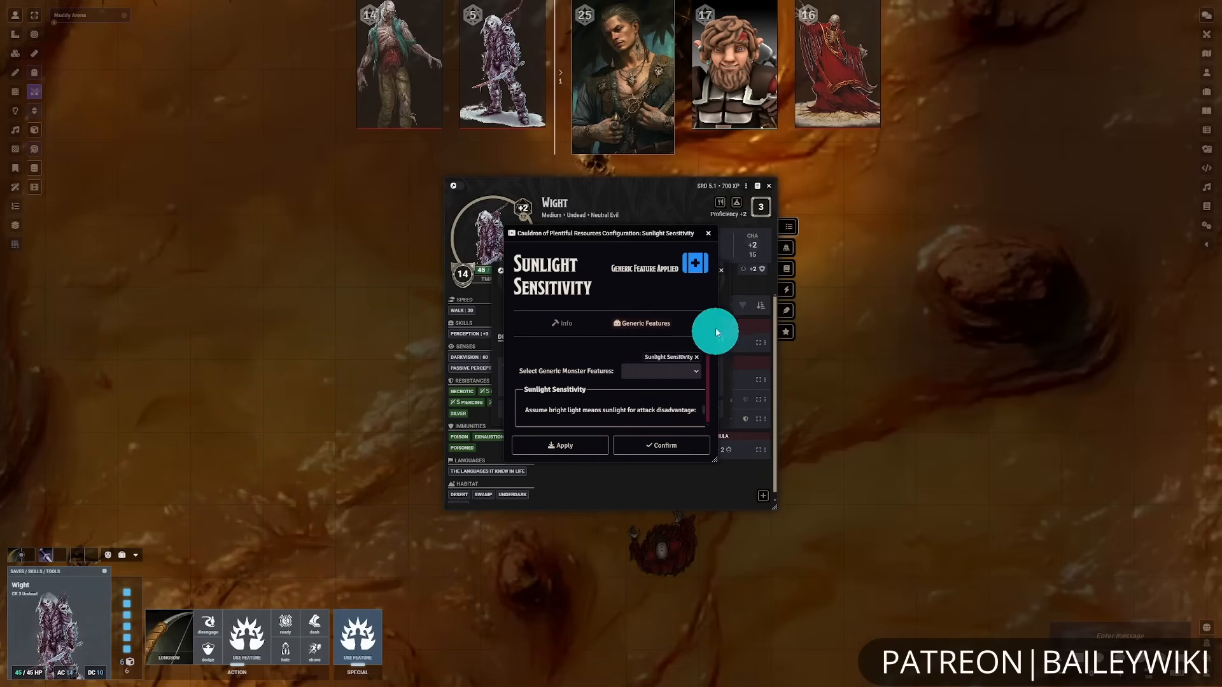
left_click(709, 234)
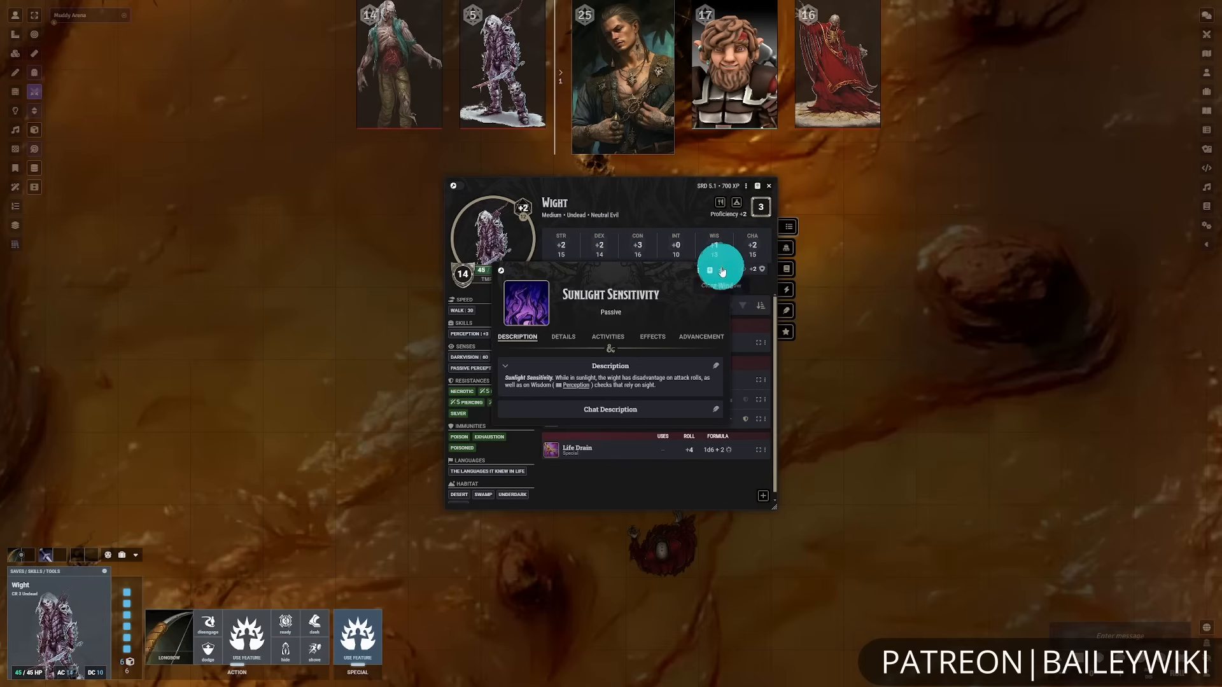
left_click(721, 270)
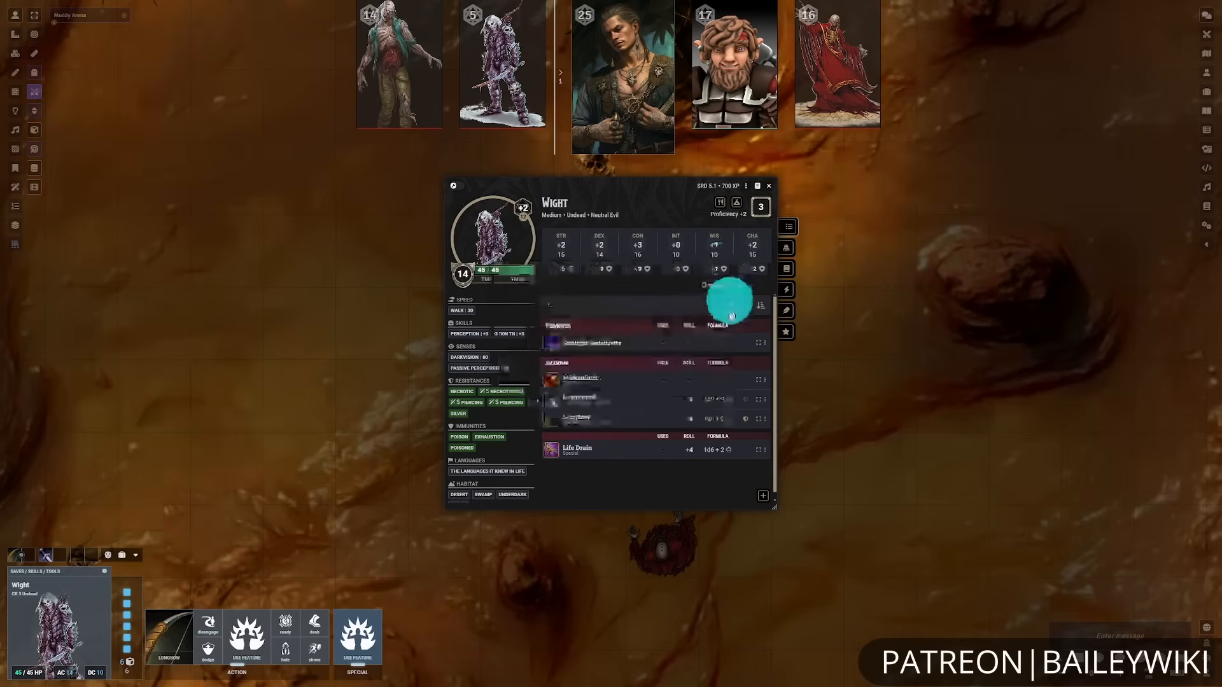
- Examine the Wight's Life Drain description and its Reduce Maximum HP settings in the Cauldron of Plentiful Resources configuration
left_click(766, 451)
left_click(817, 460)
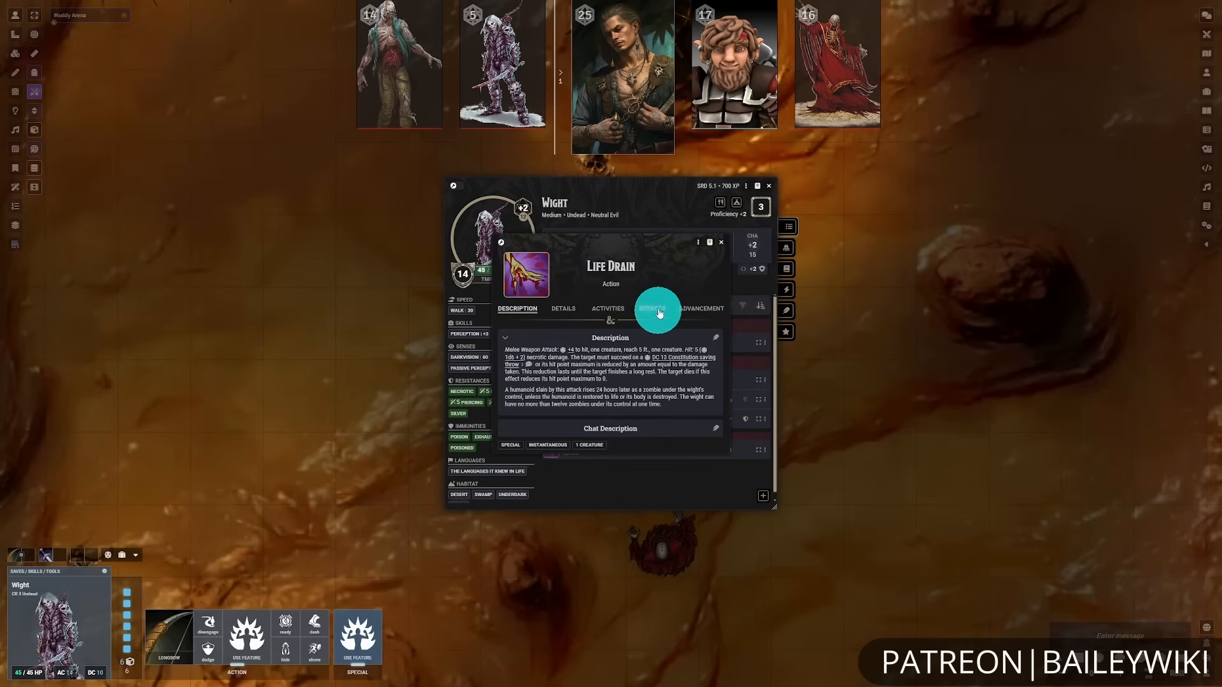
left_click(696, 242)
left_click(731, 327)
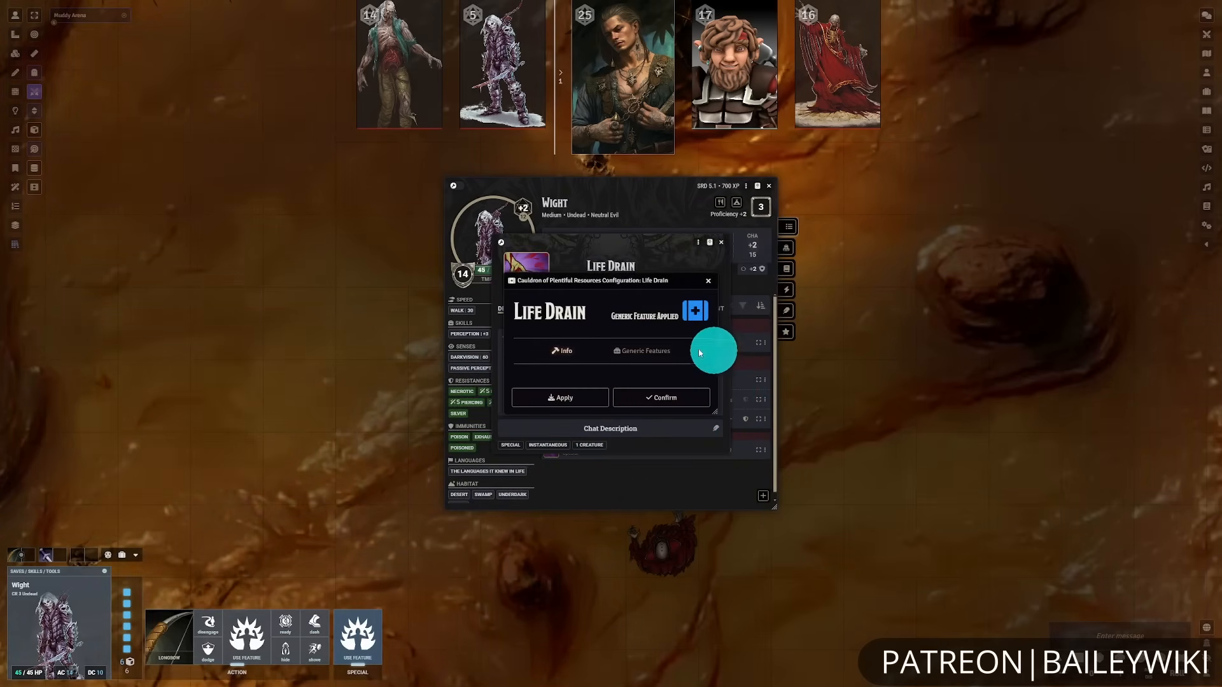
left_click(699, 354)
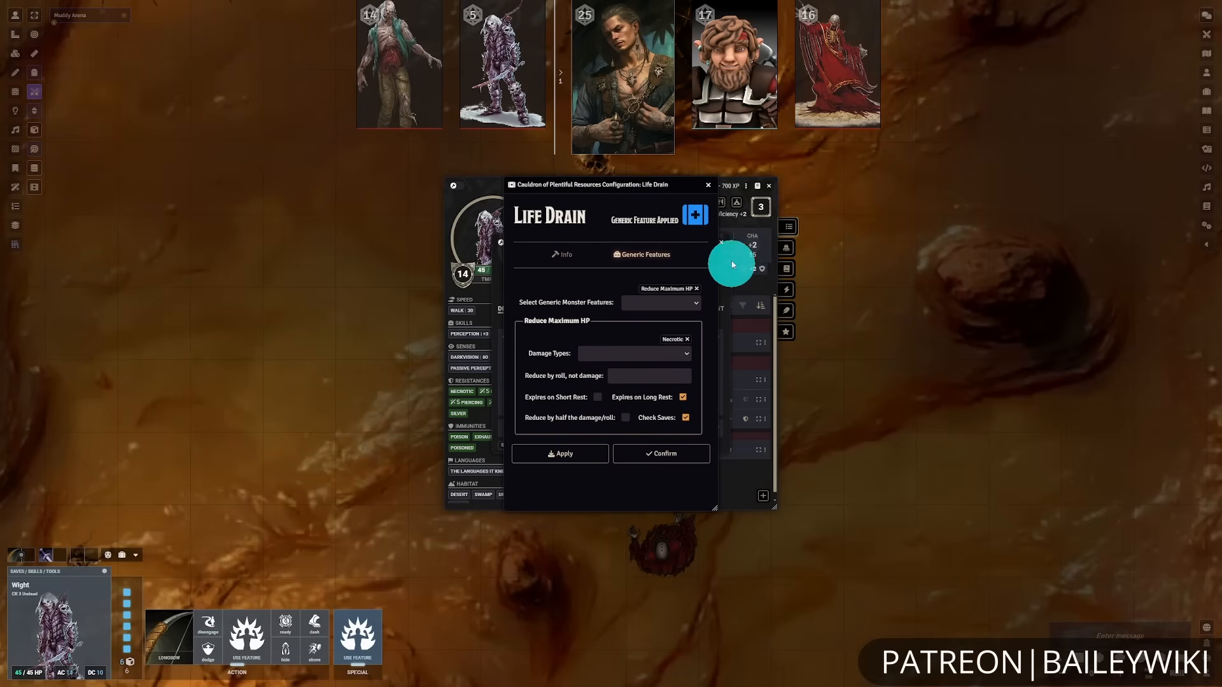
left_click(708, 185)
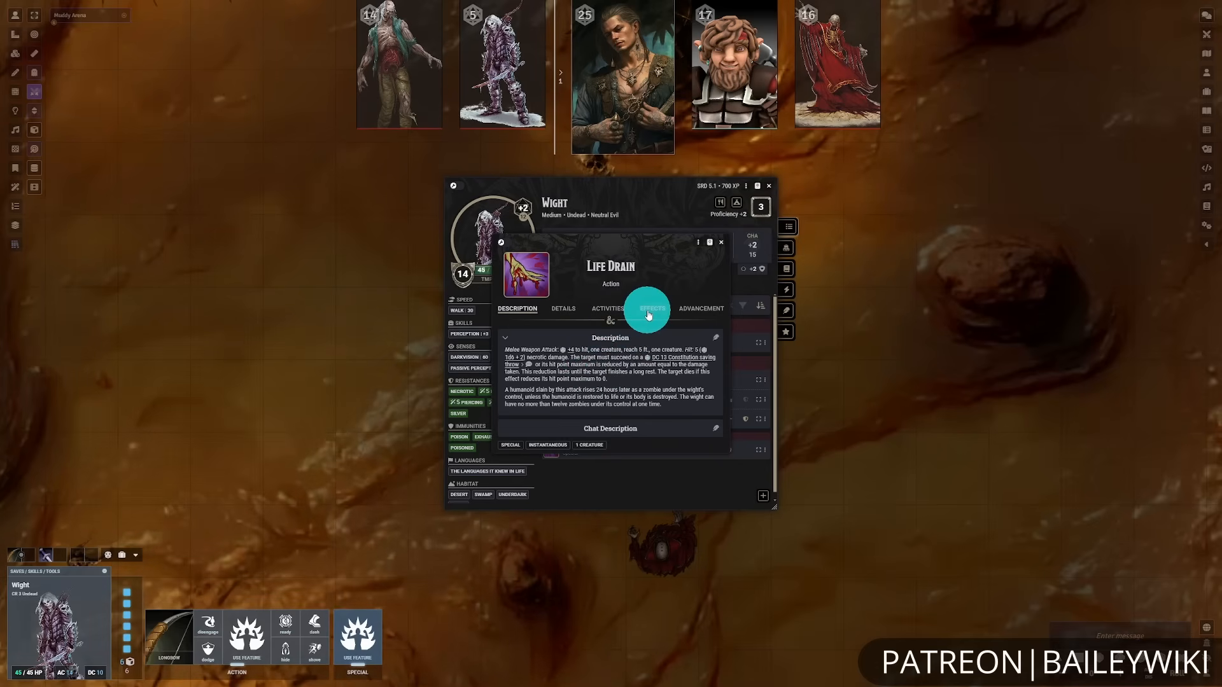
- Examine the MIDI-QOL settings of Life Drain's Midi Attack activity, including the Use Other Activity options, and close them unchanged
left_click(624, 309)
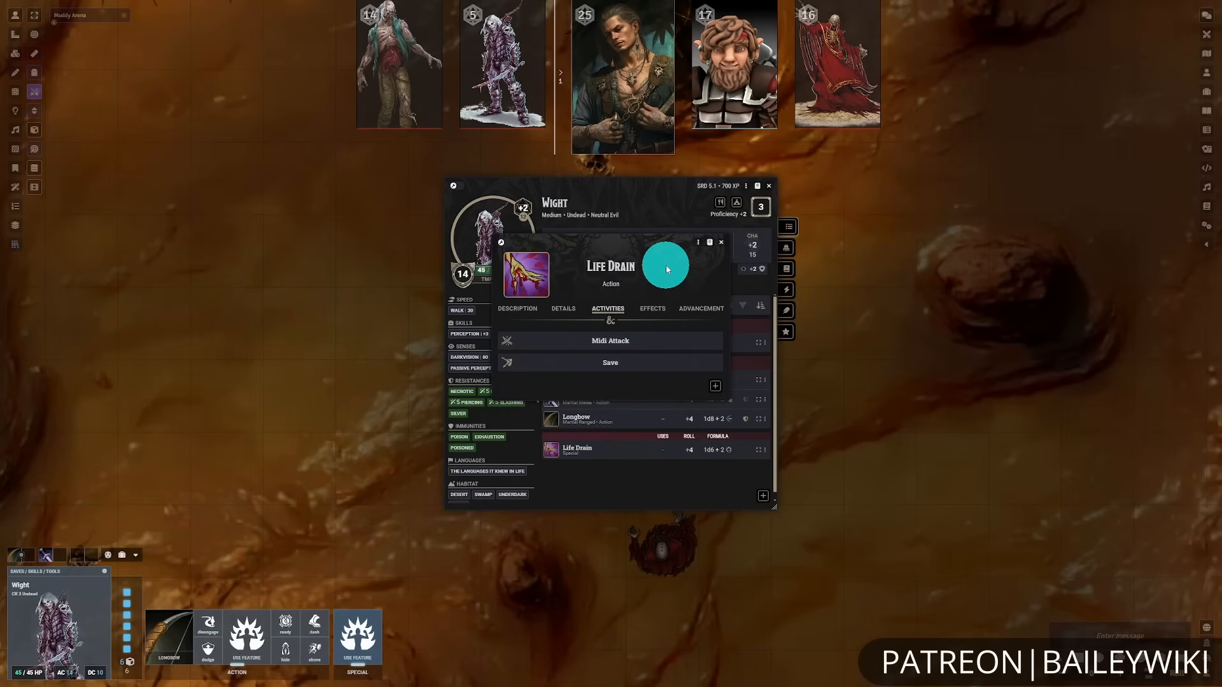
left_click(623, 341)
left_click(700, 266)
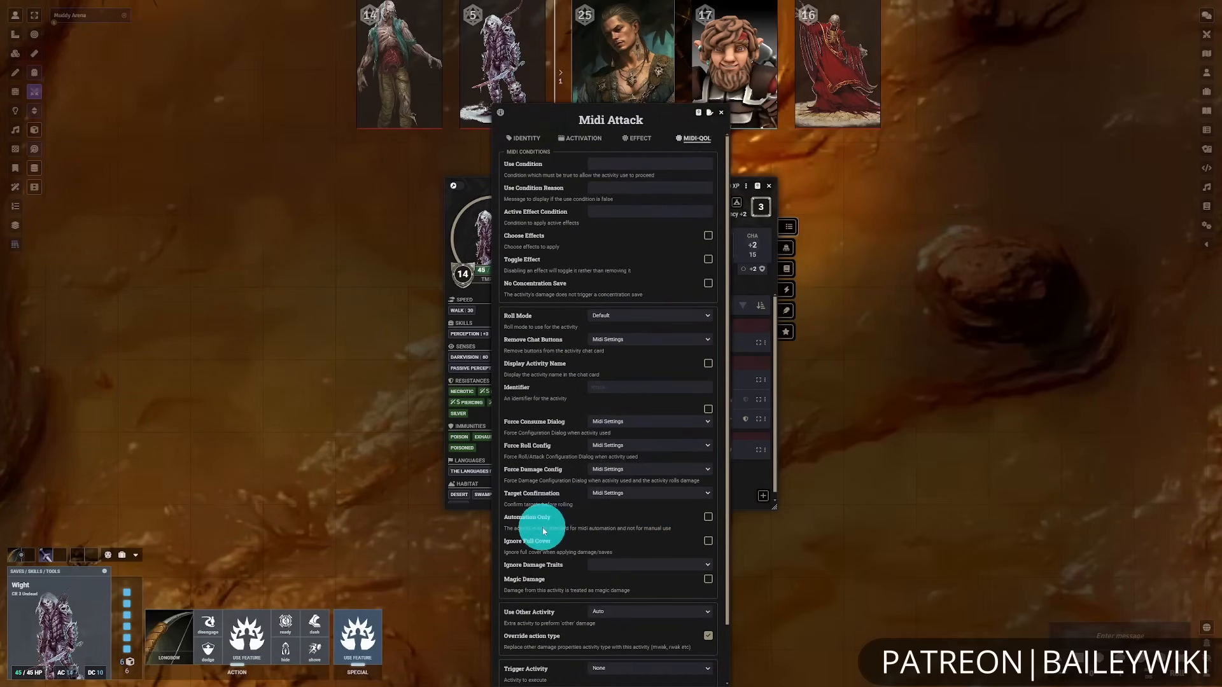
scroll(545, 532, "down", 1)
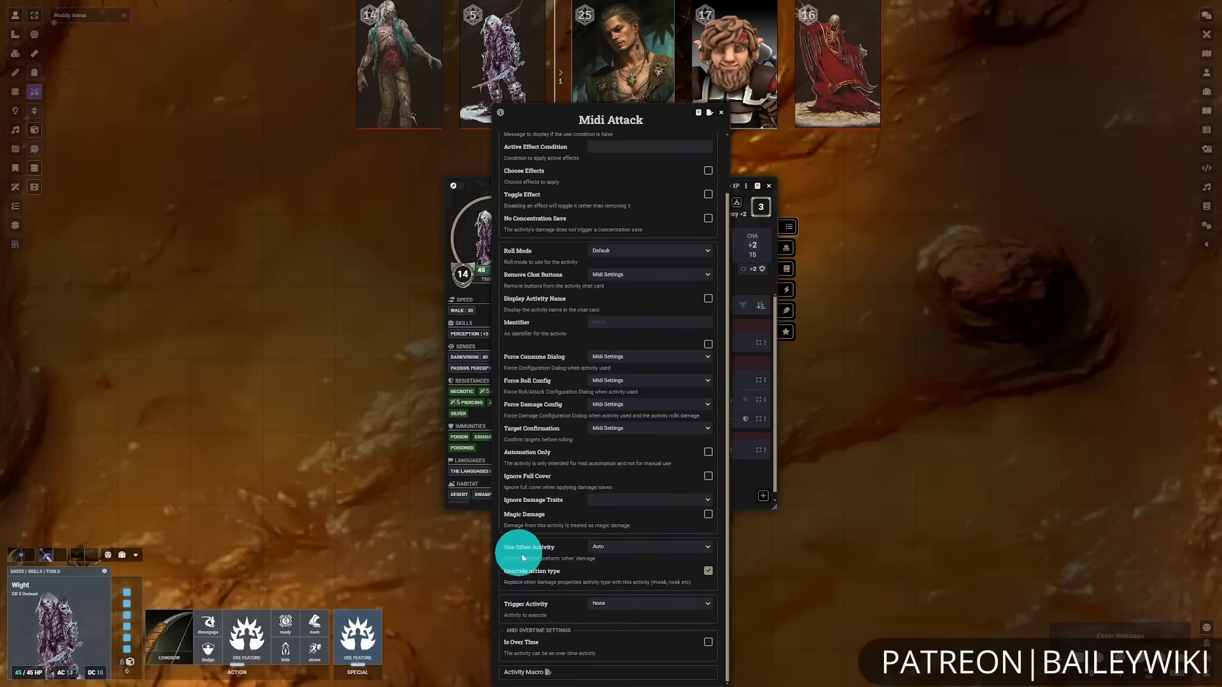
left_click(693, 554)
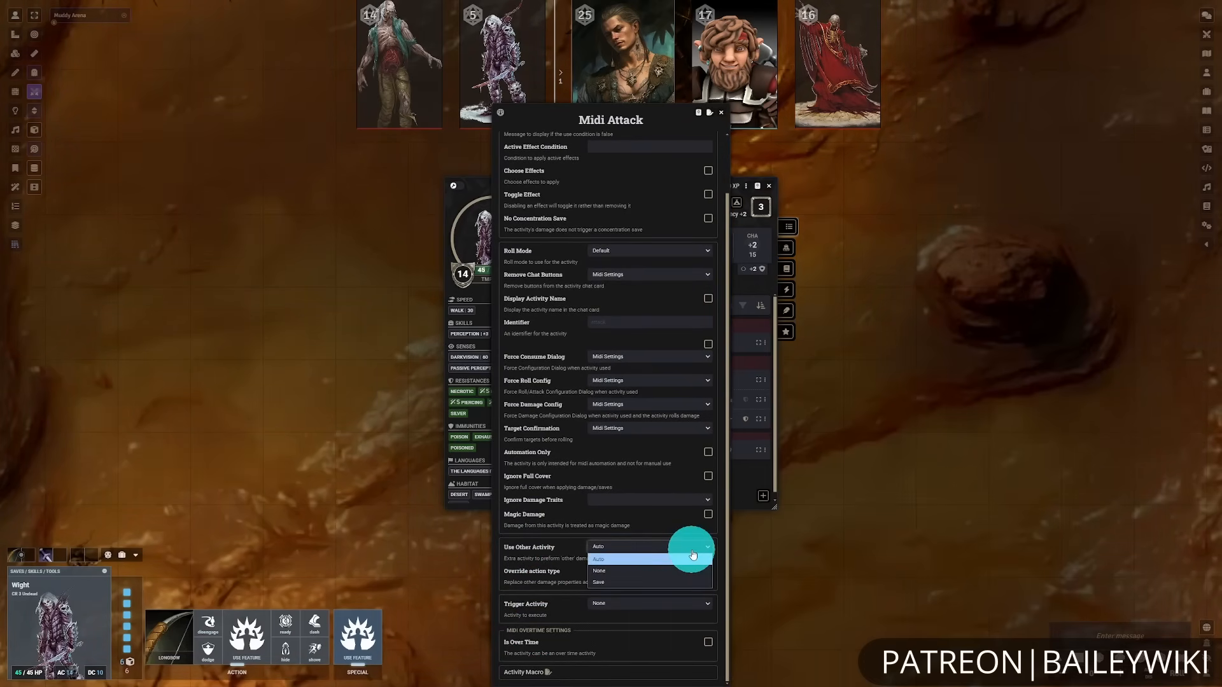
left_click(693, 553)
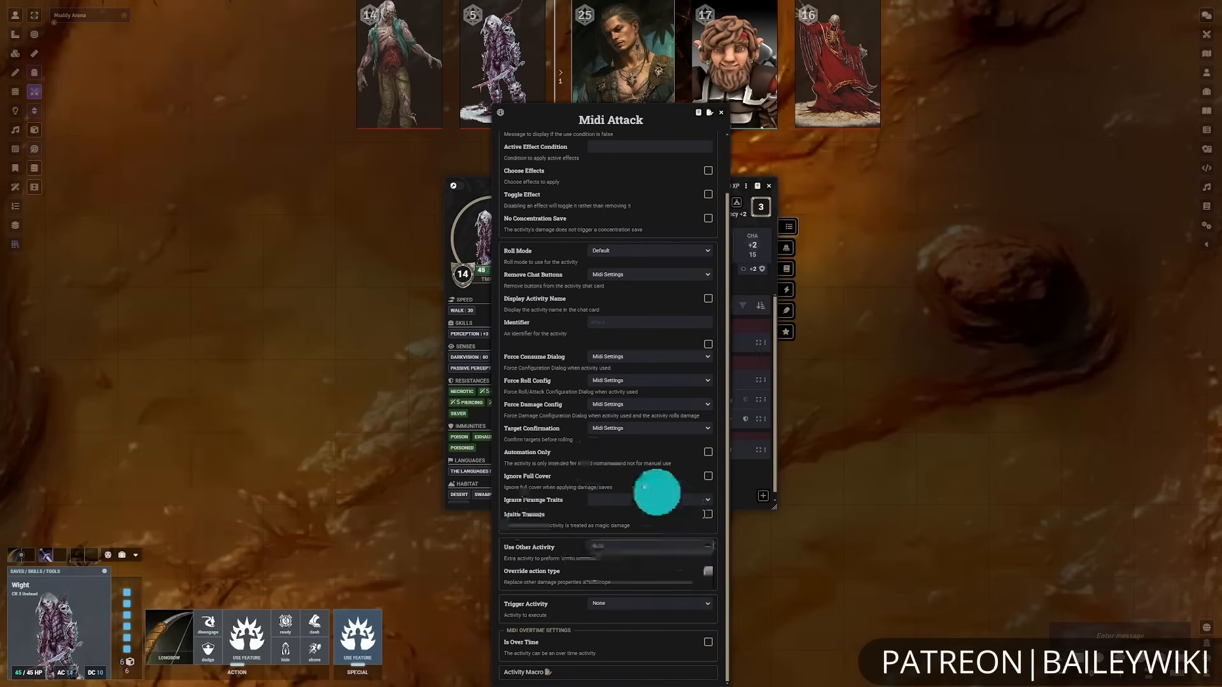
left_click(728, 112)
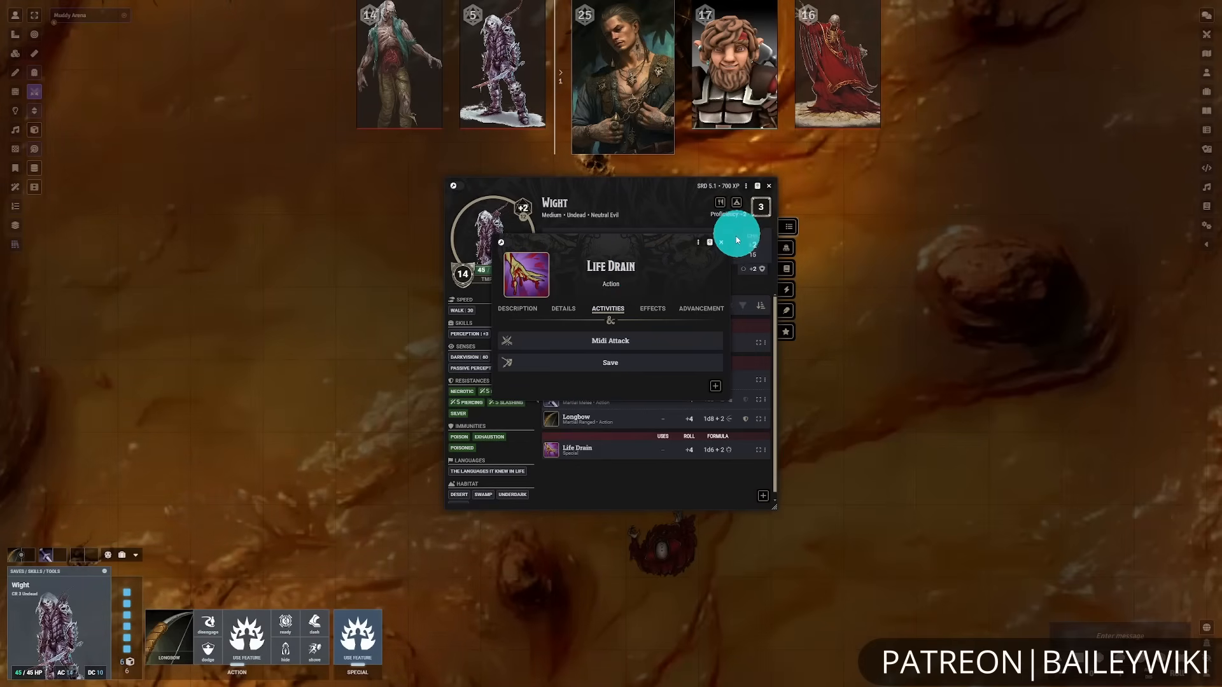
- Close the Wight's sheet and view the Shoving Slam description from the Zombie's sheet
left_click(672, 496)
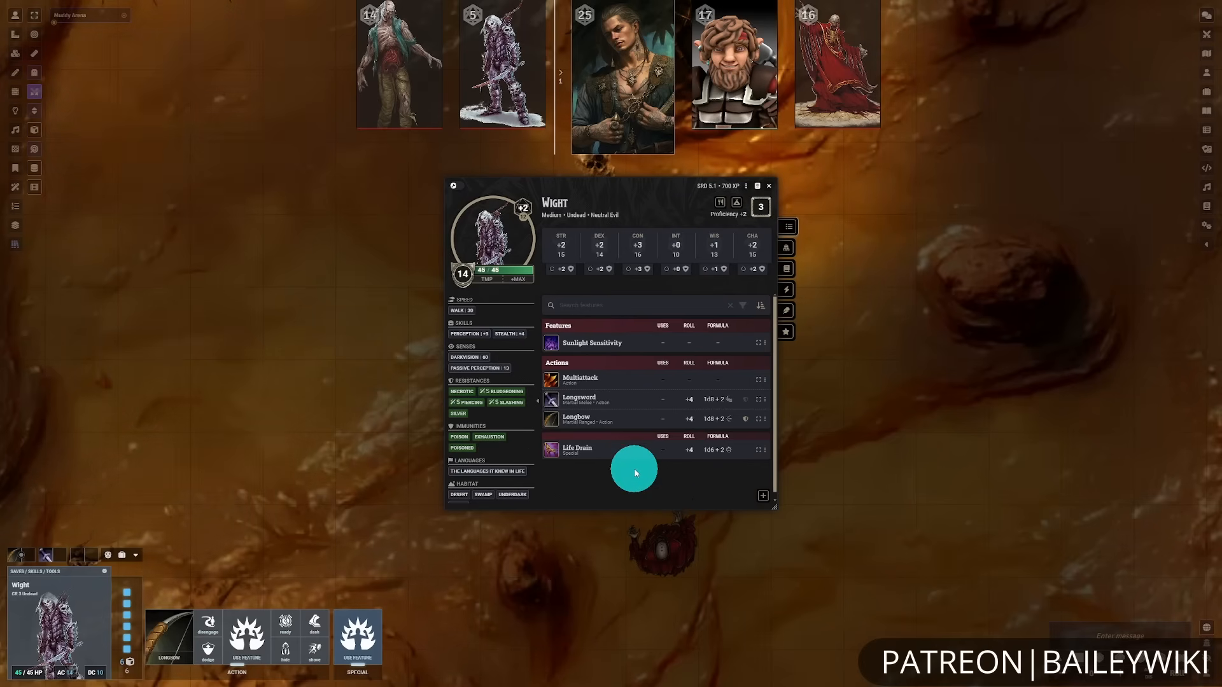
left_click(769, 187)
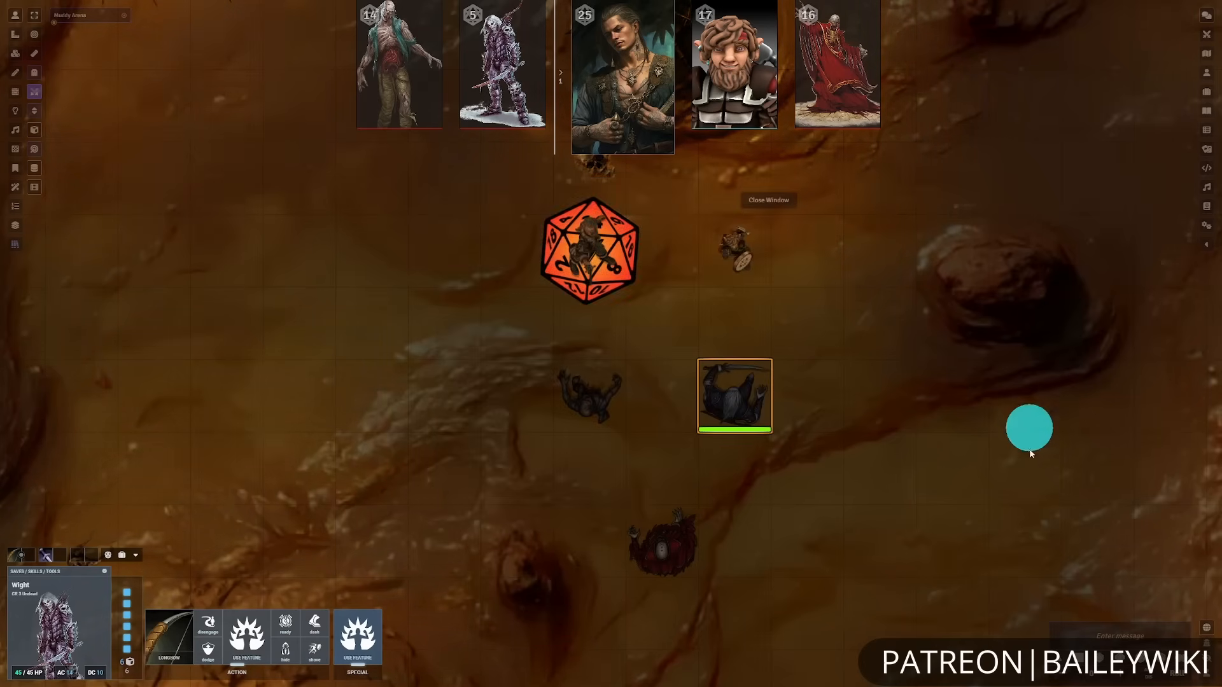
left_click(605, 409)
double_click(596, 392)
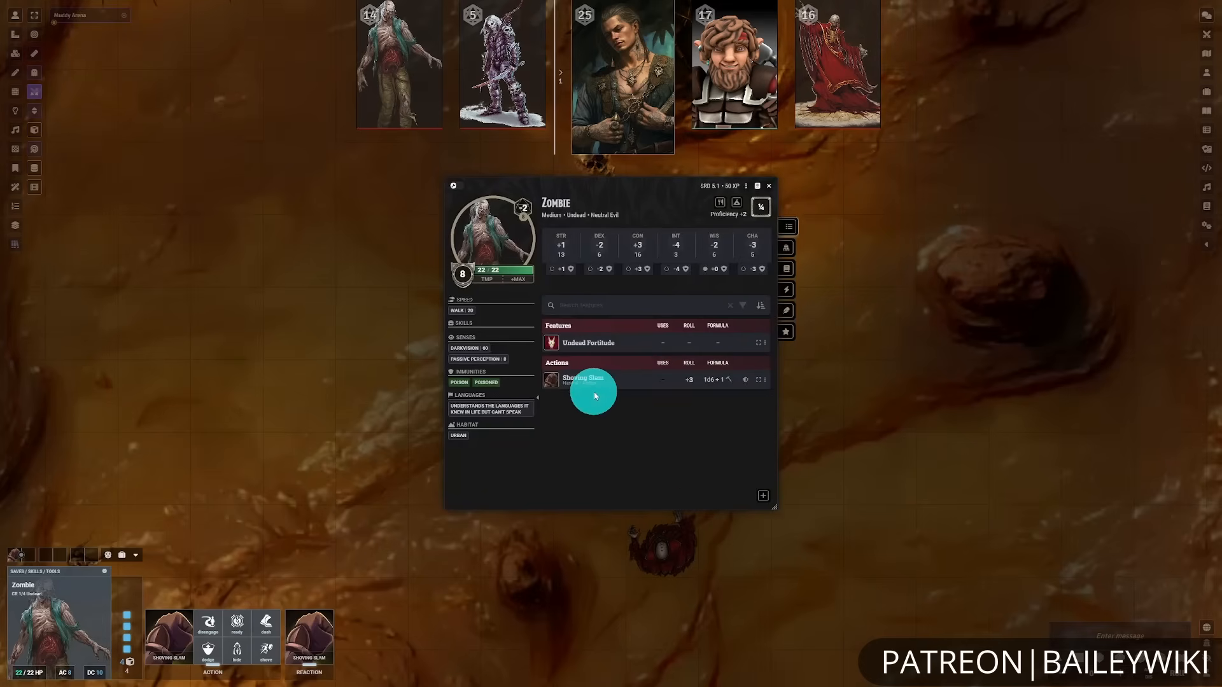
left_click(768, 382)
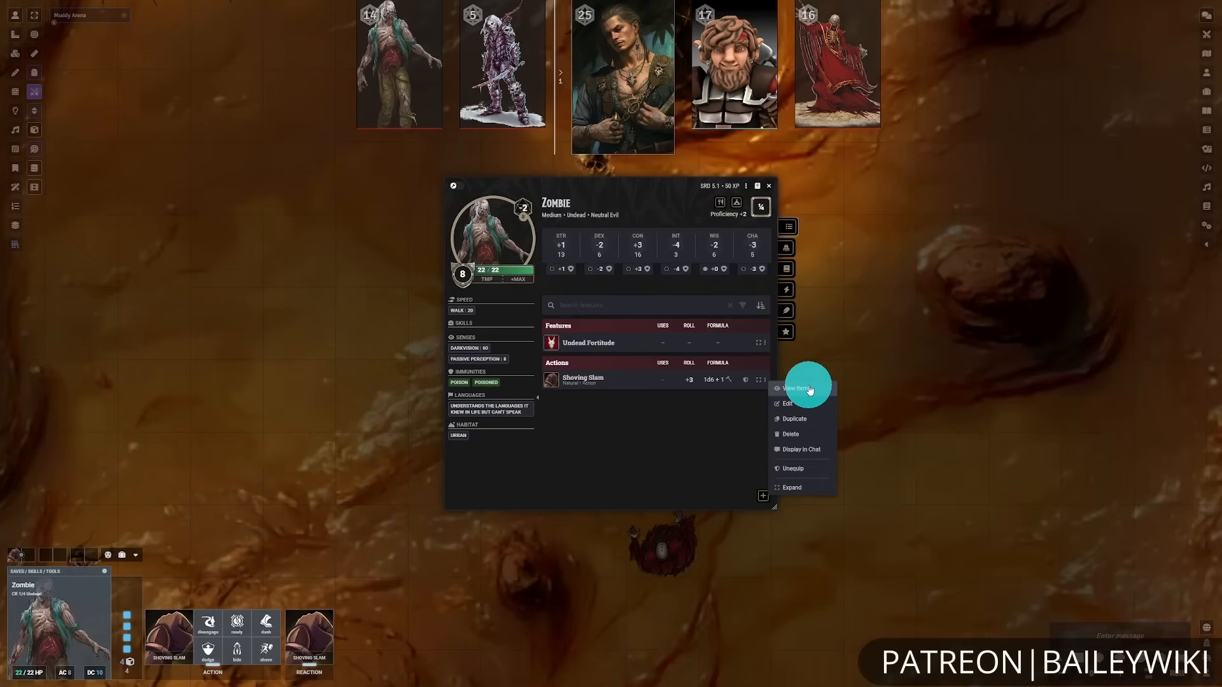
left_click(808, 390)
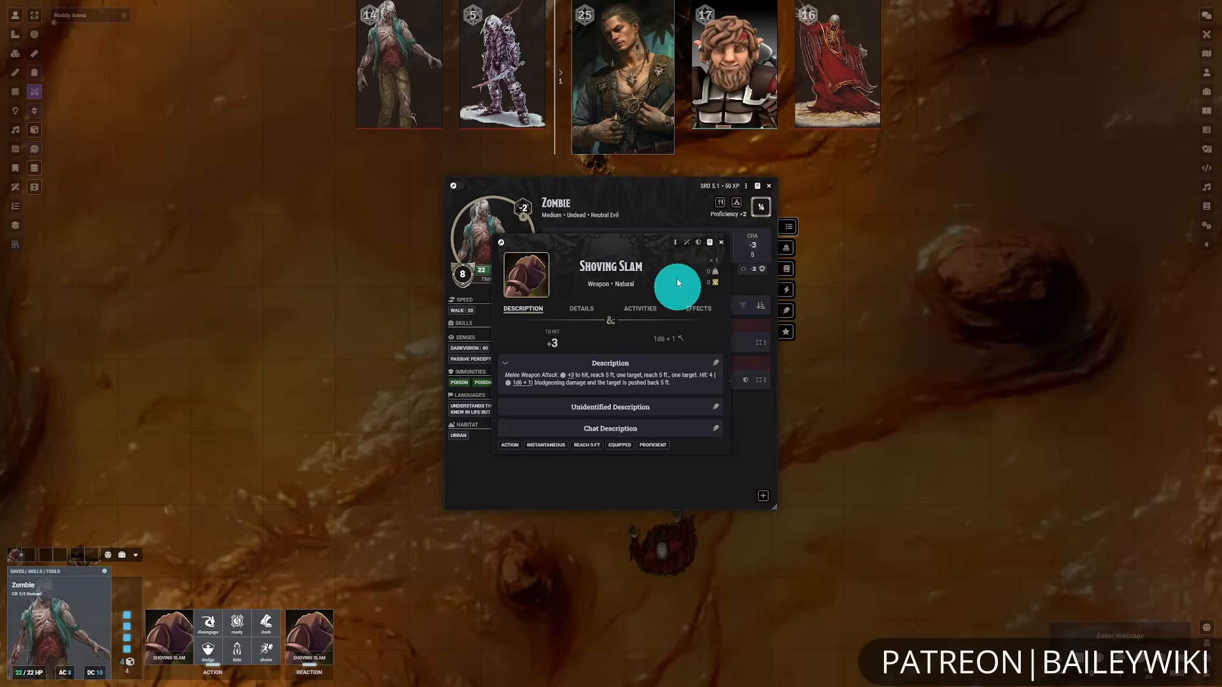
- Examine Shoving Slam's Auto Push generic feature settings, including the Max Size options, and close them unchanged
left_click(676, 244)
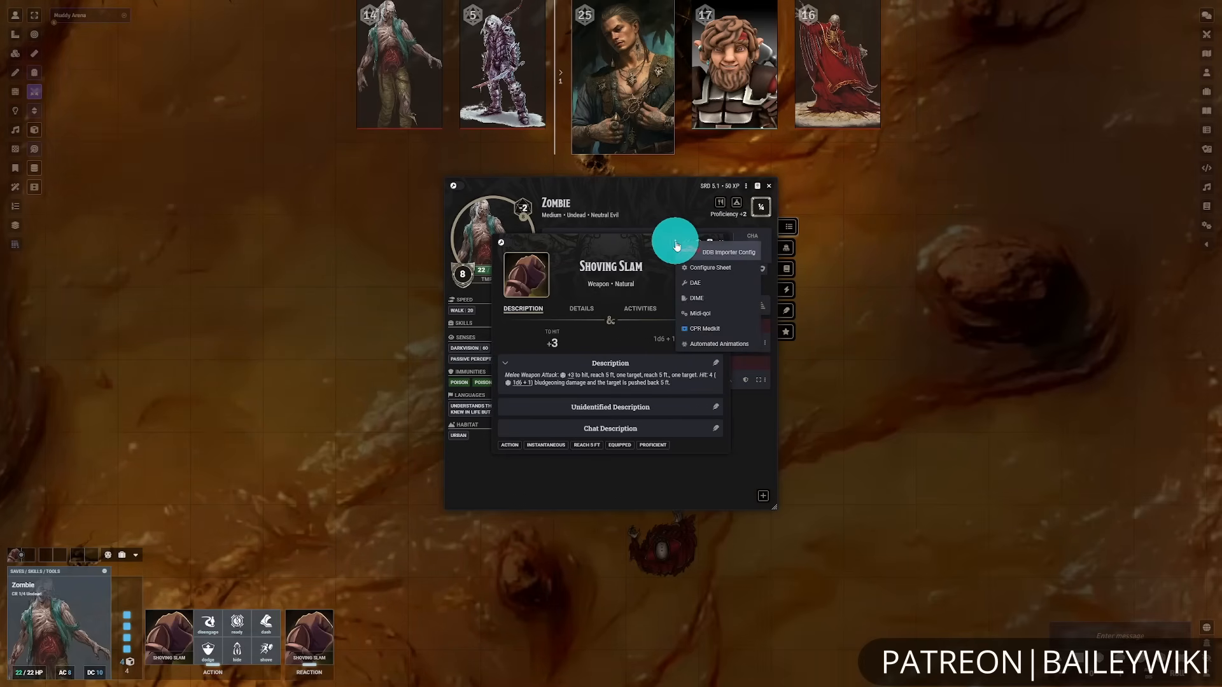
left_click(728, 331)
left_click(647, 352)
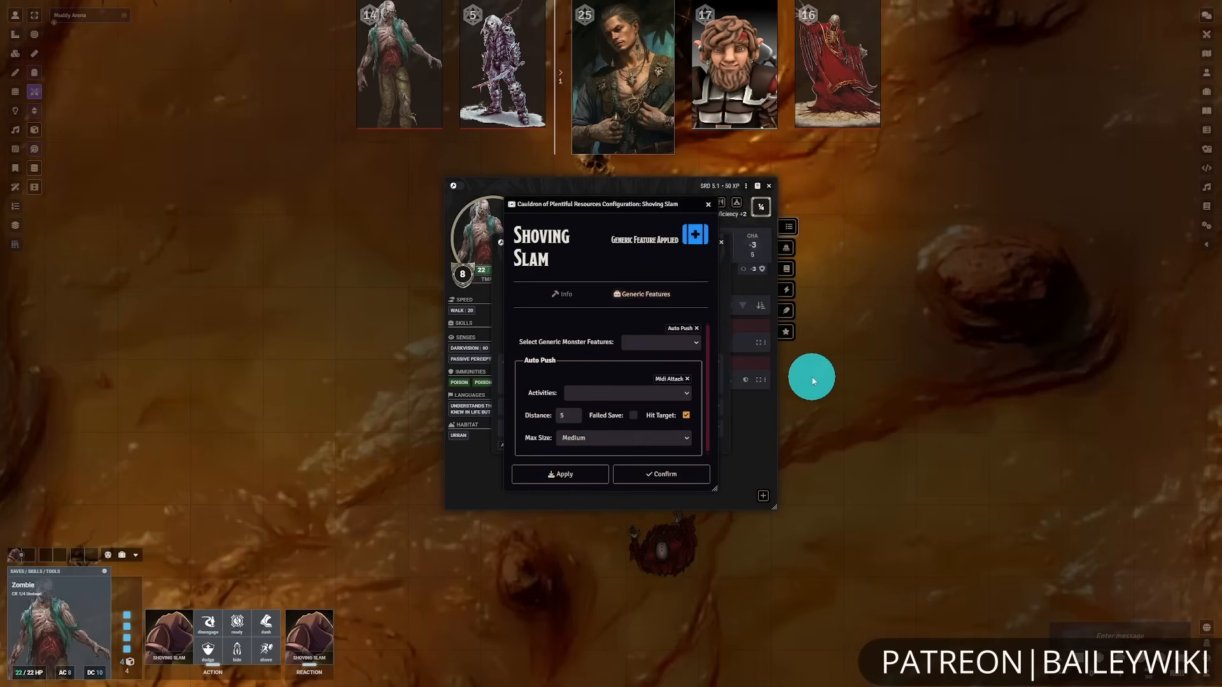
left_click(686, 446)
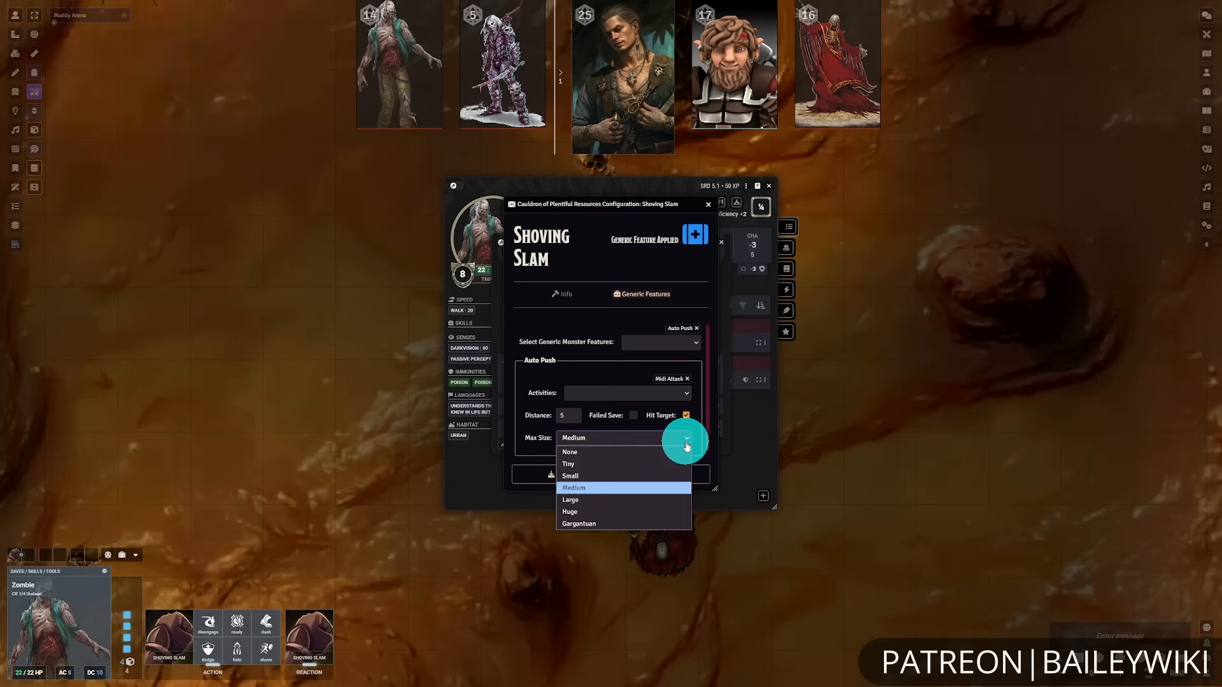
left_click(686, 444)
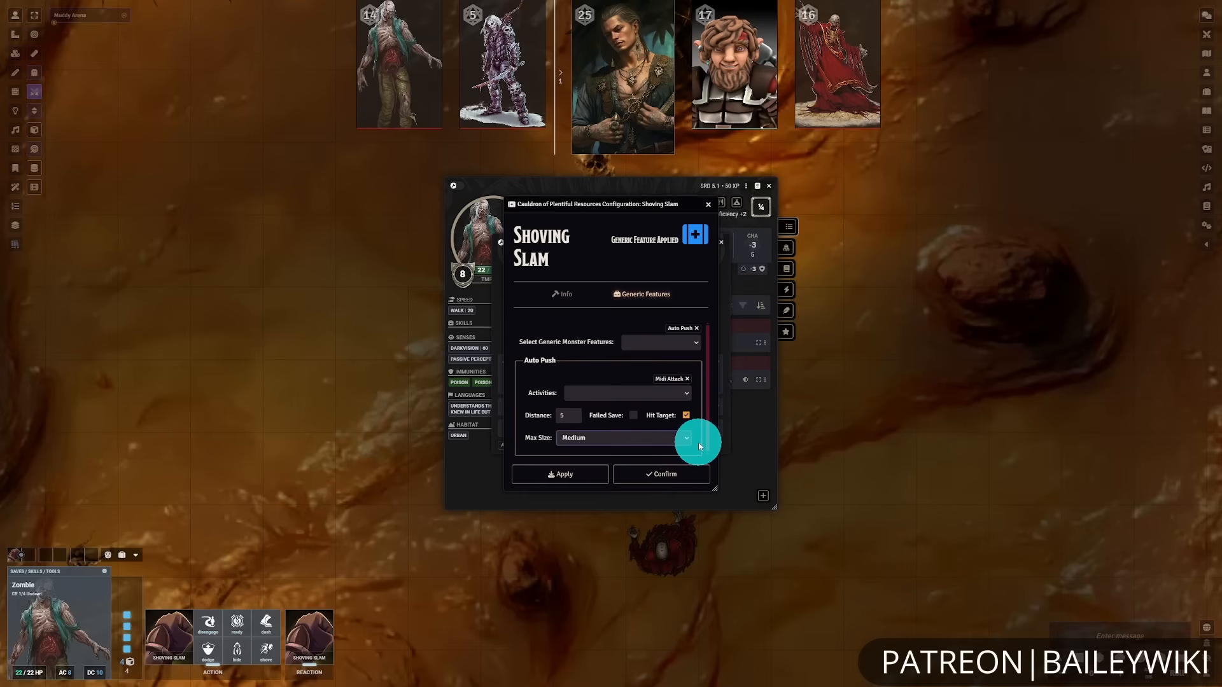
left_click(708, 204)
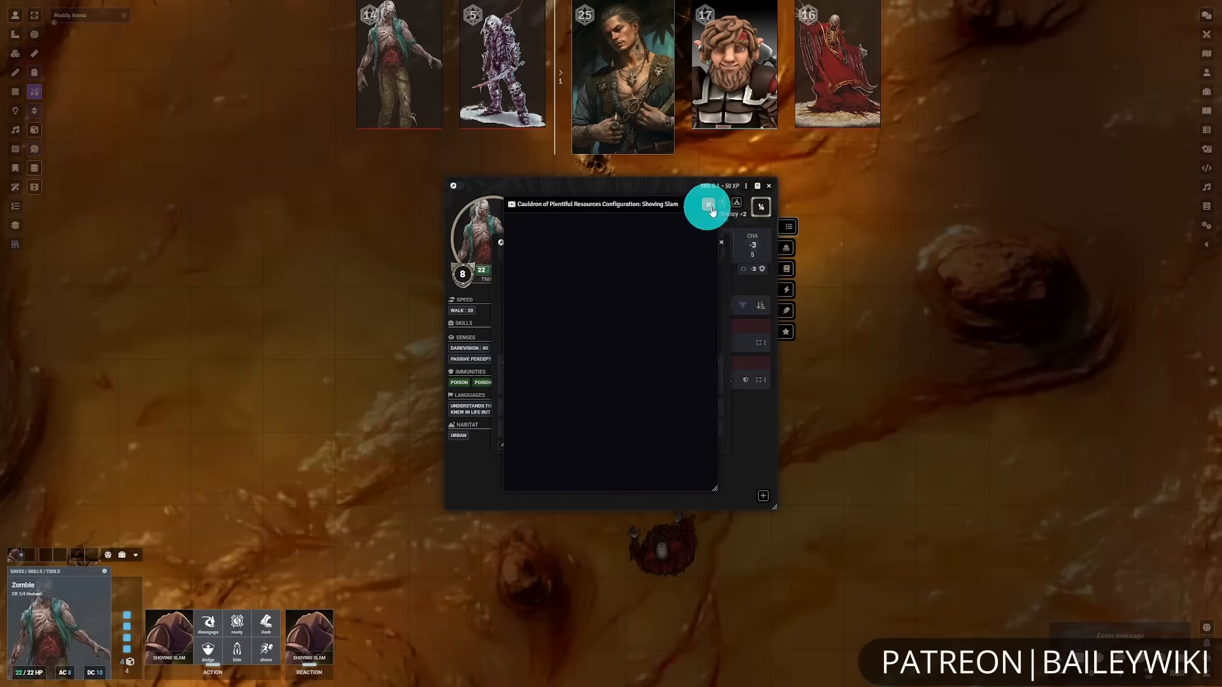
left_click(720, 241)
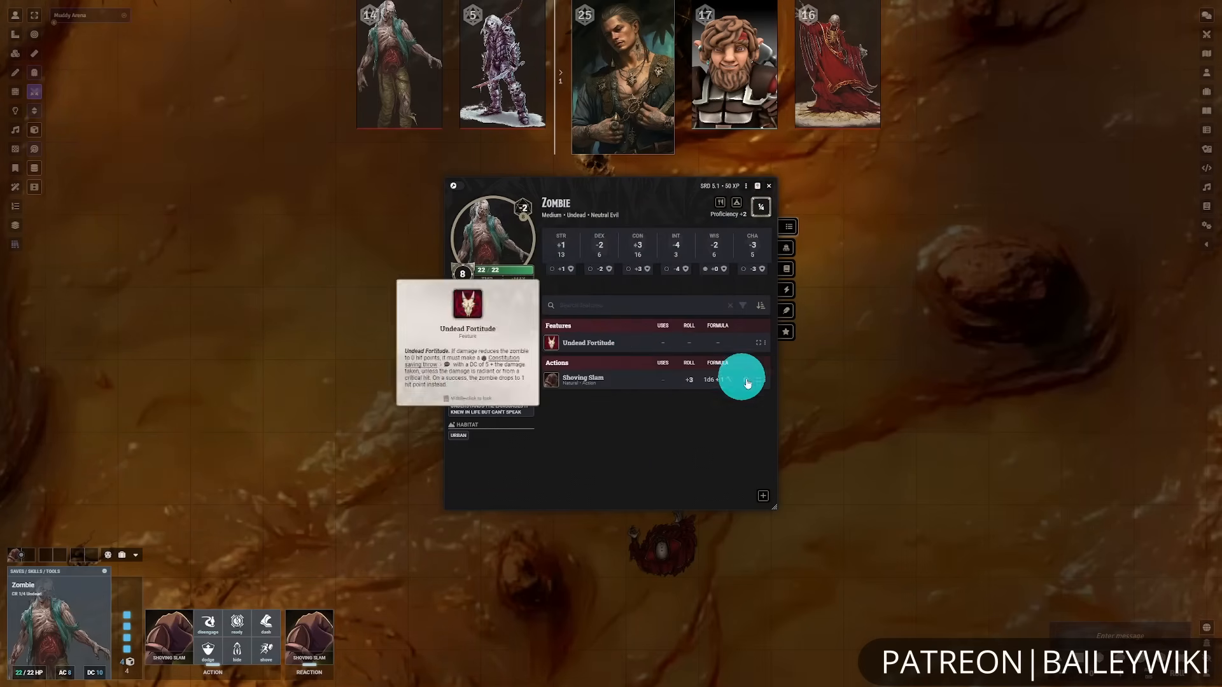
- Examine the Zombie's Undead Fortitude description and its Cauldron of Plentiful Resources bypass settings, closing everything unchanged
left_click(764, 344)
left_click(804, 350)
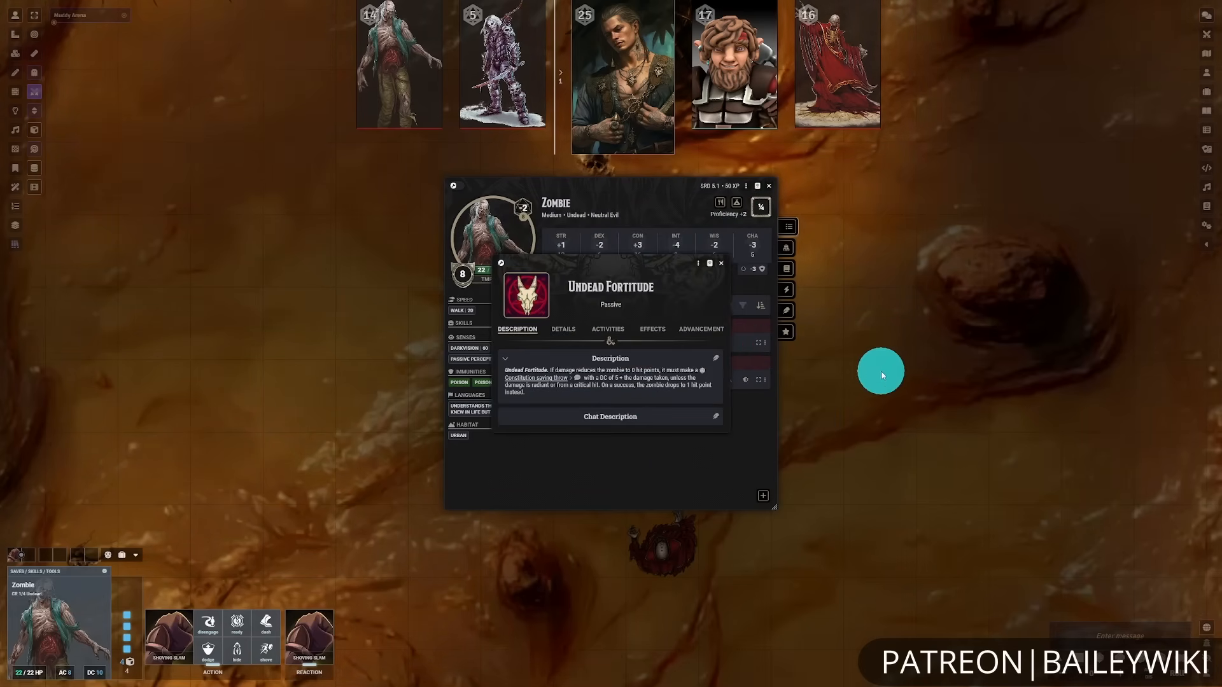
left_click(698, 263)
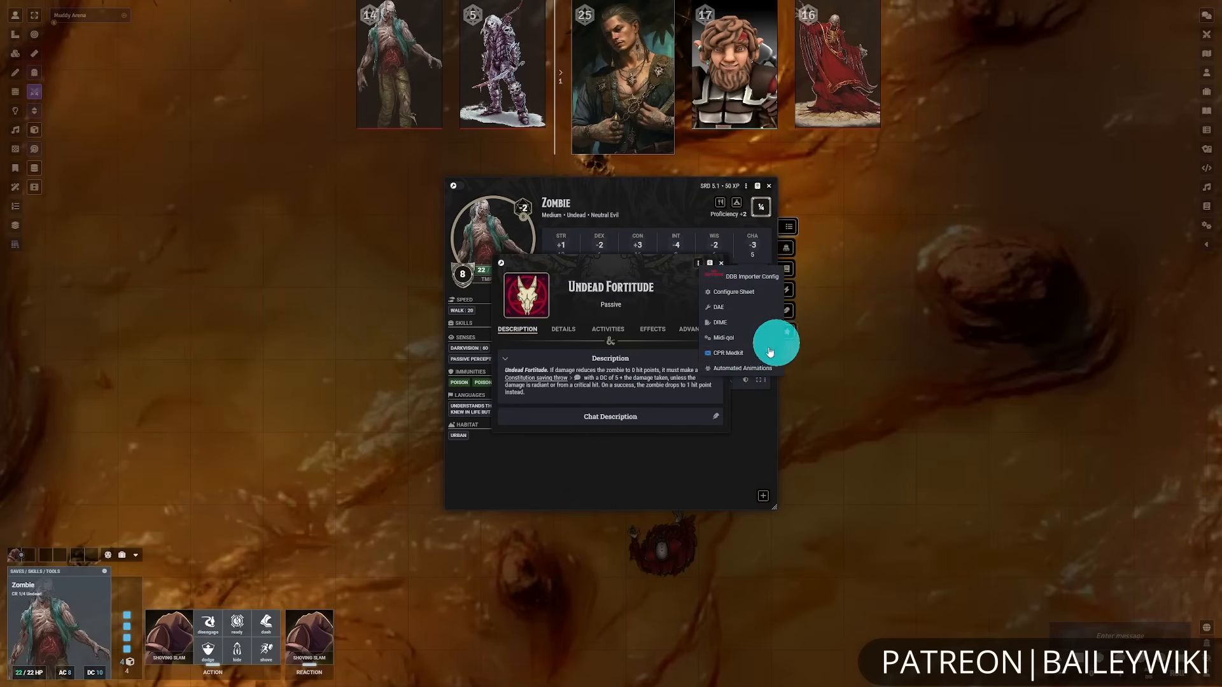
left_click(741, 348)
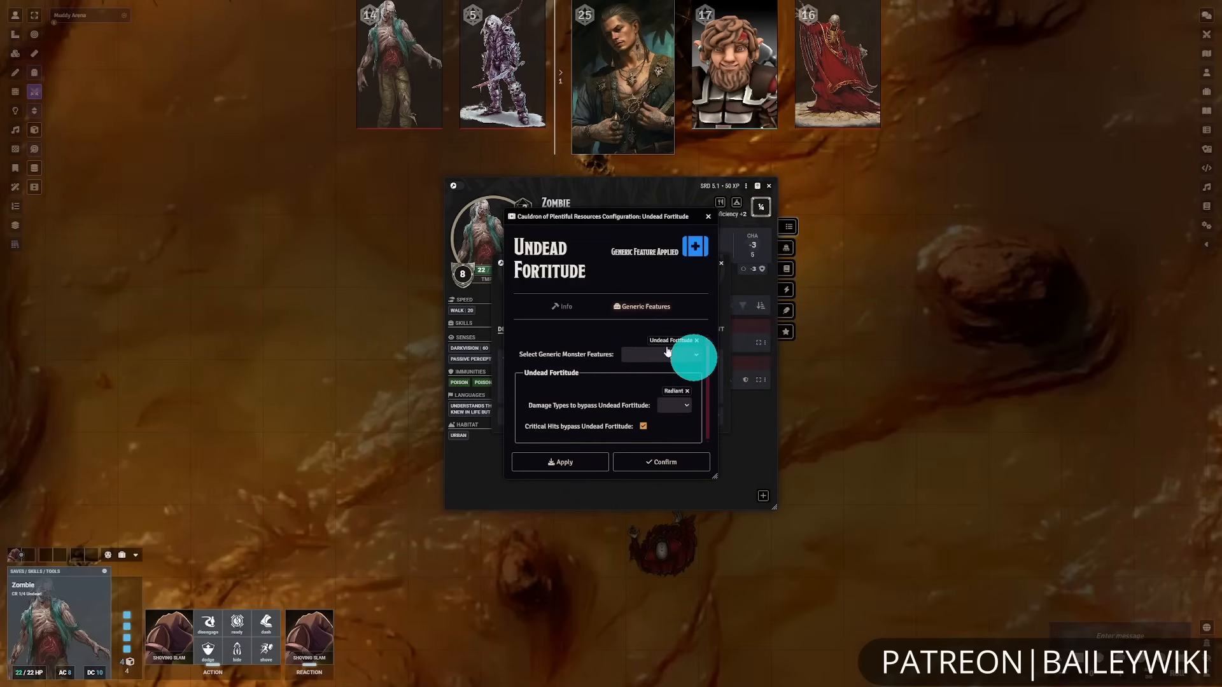
left_click(708, 217)
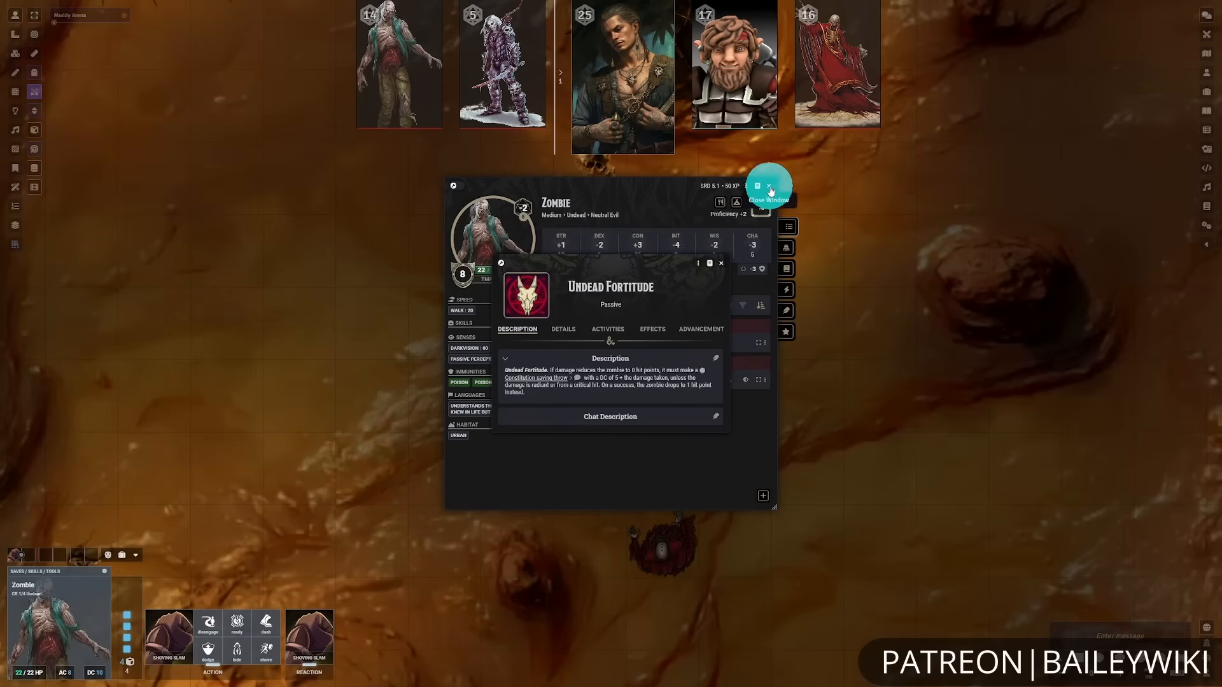
left_click(723, 265)
left_click(769, 185)
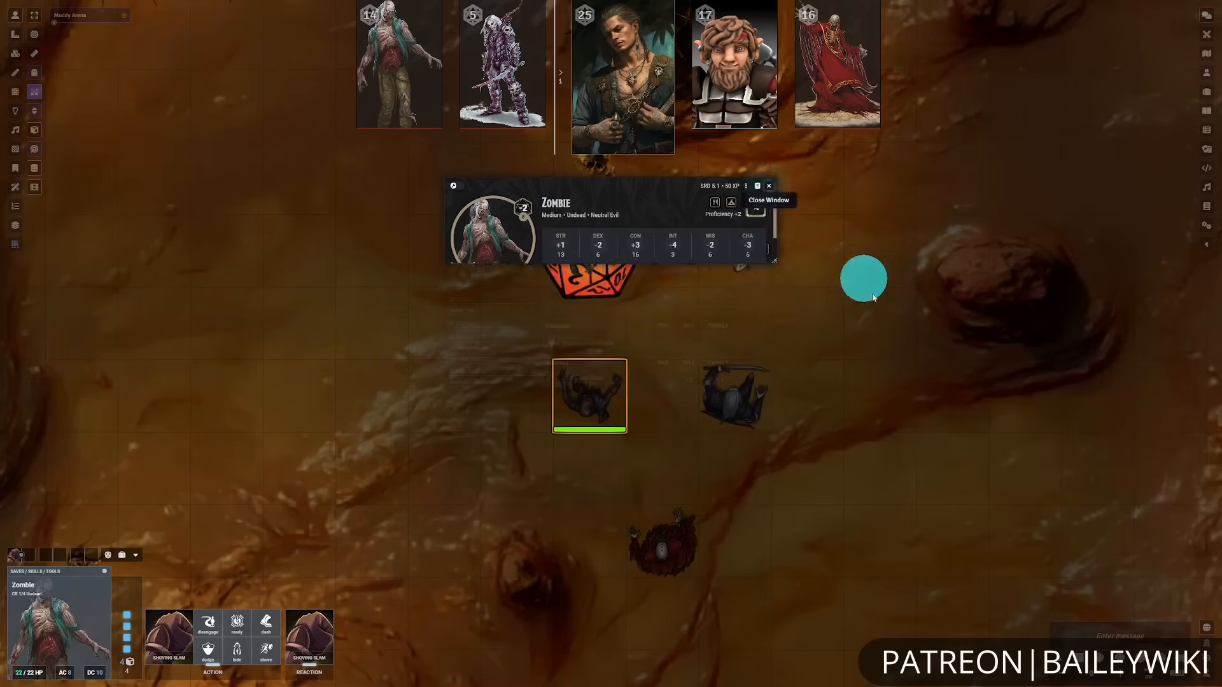
- Move the rogue directly beside the Zombie, target the Zombie and attack it with the Rapier
left_click(590, 251)
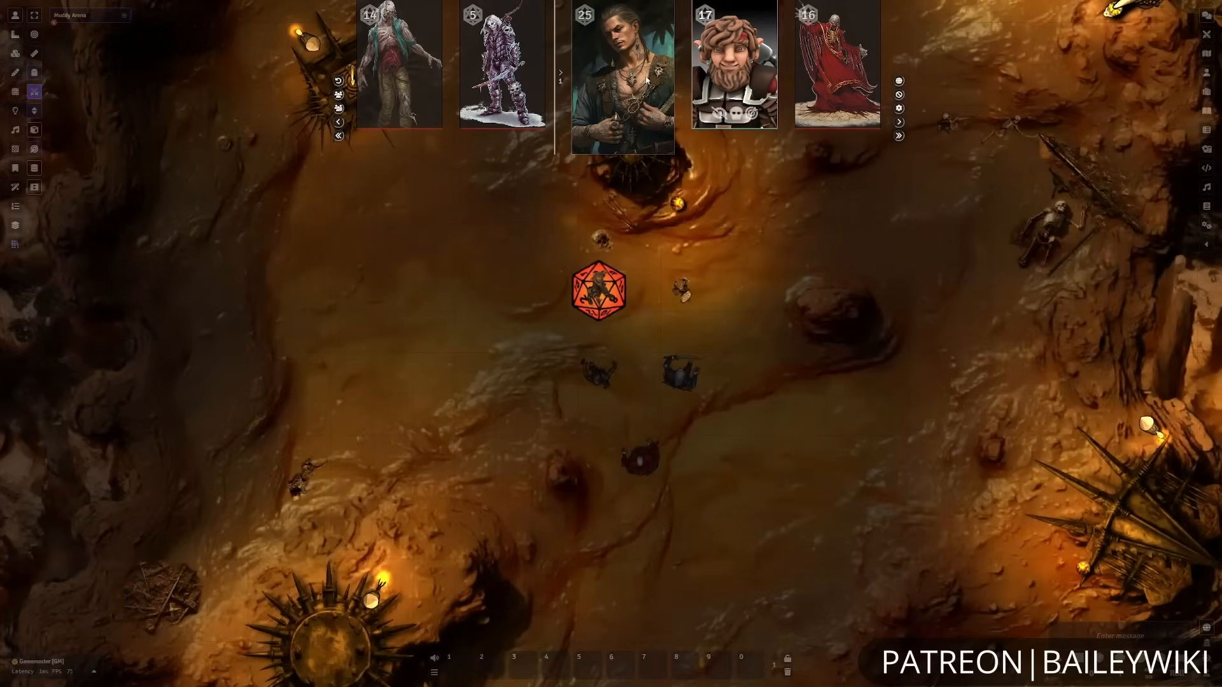
mouse_move(762, 81)
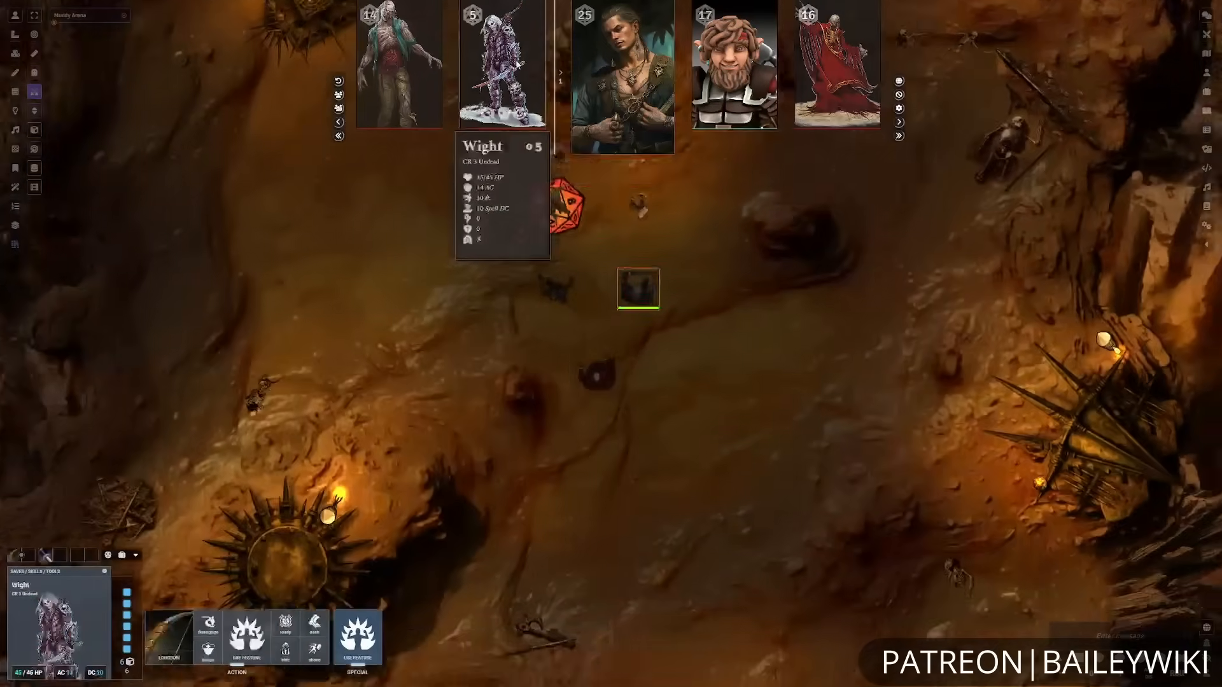
mouse_move(410, 55)
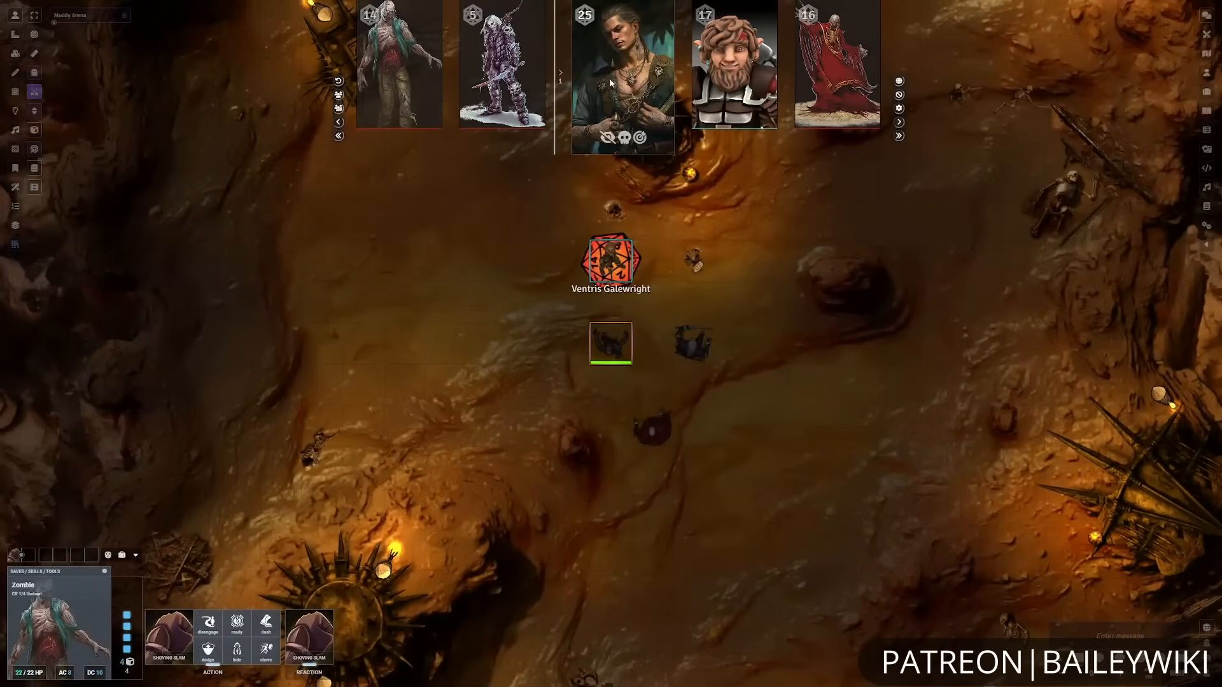
mouse_move(613, 80)
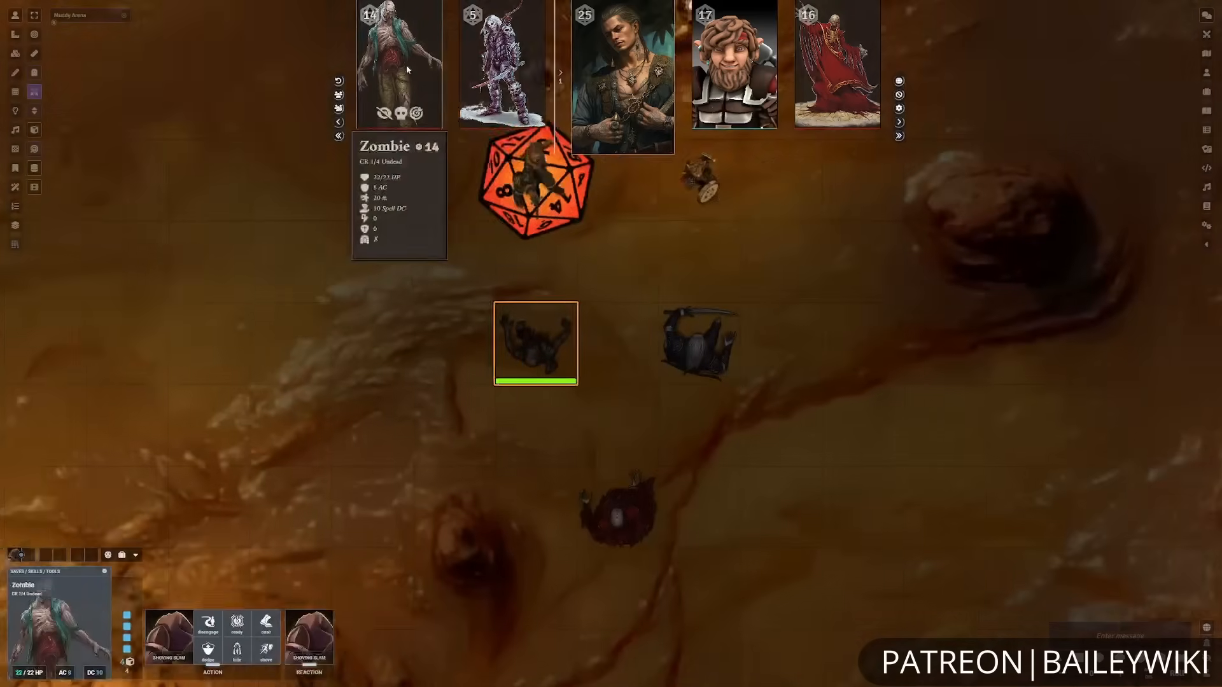
mouse_move(638, 74)
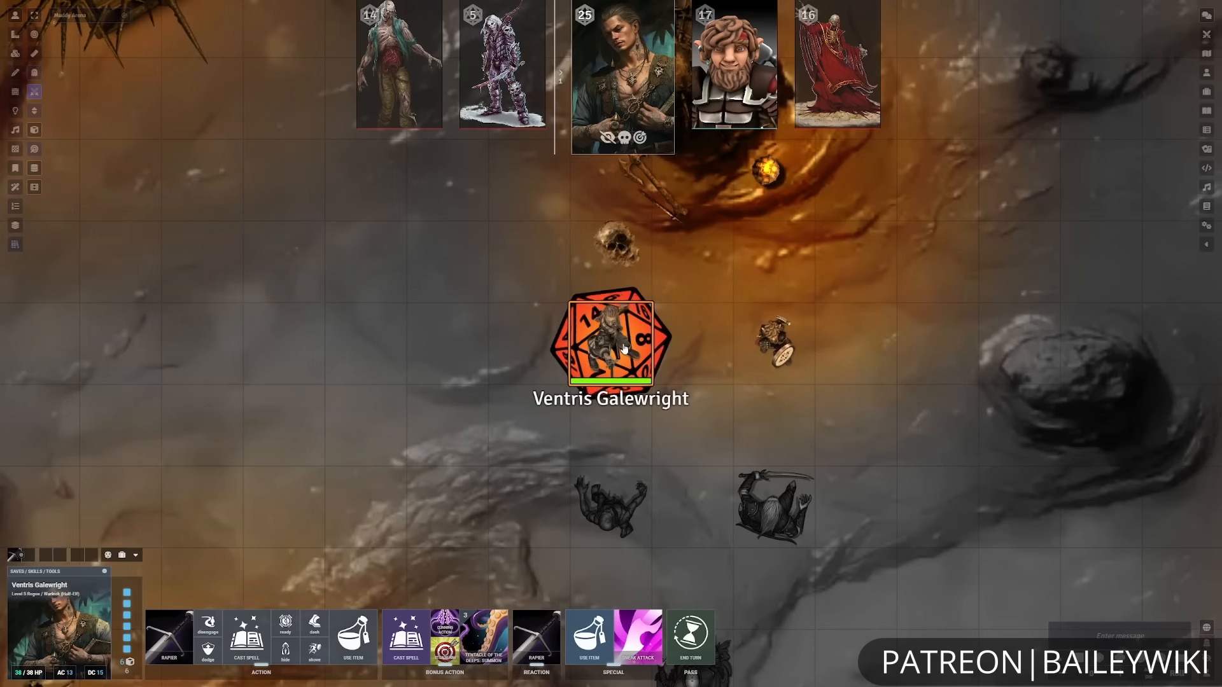
left_click_drag(625, 358, 623, 445)
left_click_drag(704, 563, 684, 437)
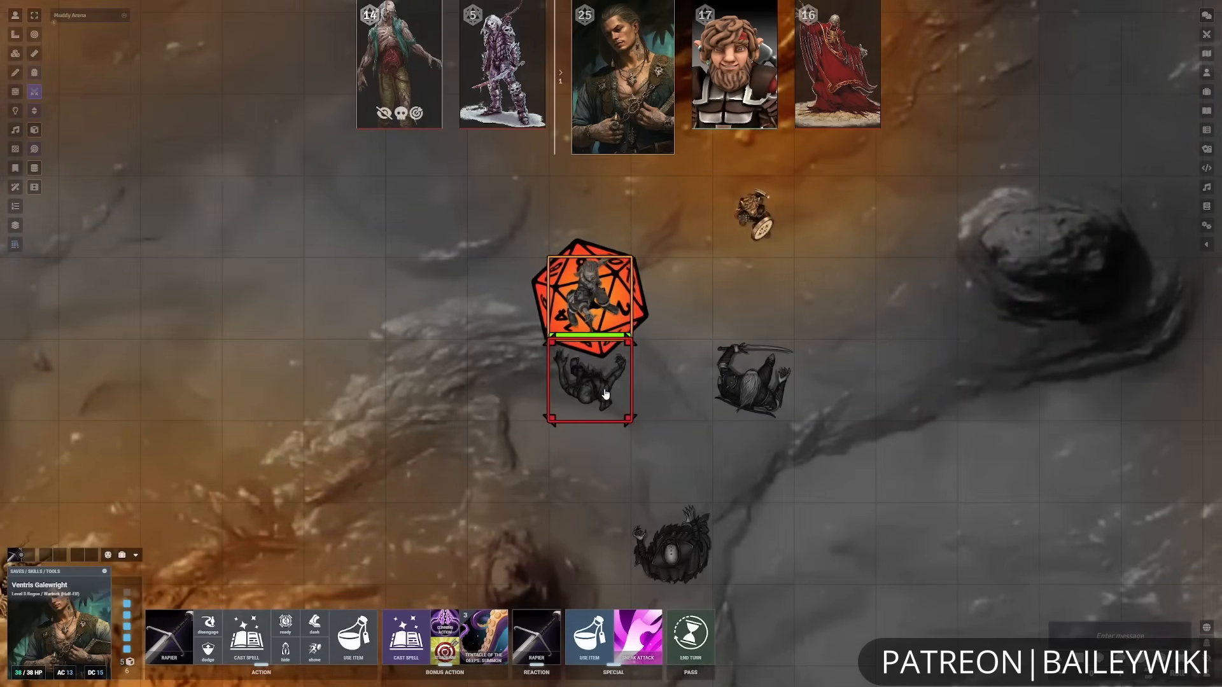
left_click(167, 636)
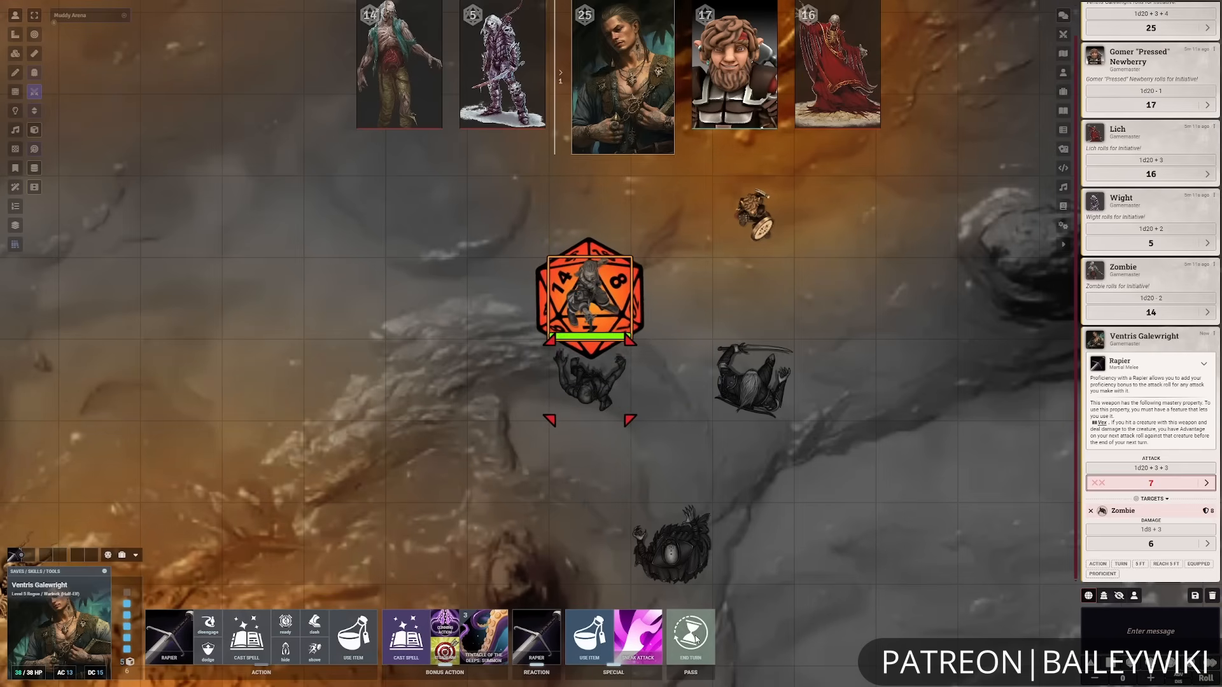
- Move the rogue one square diagonally away from the Zombie and post its Fancy Footwork feature to chat
left_click_drag(553, 264, 471, 186)
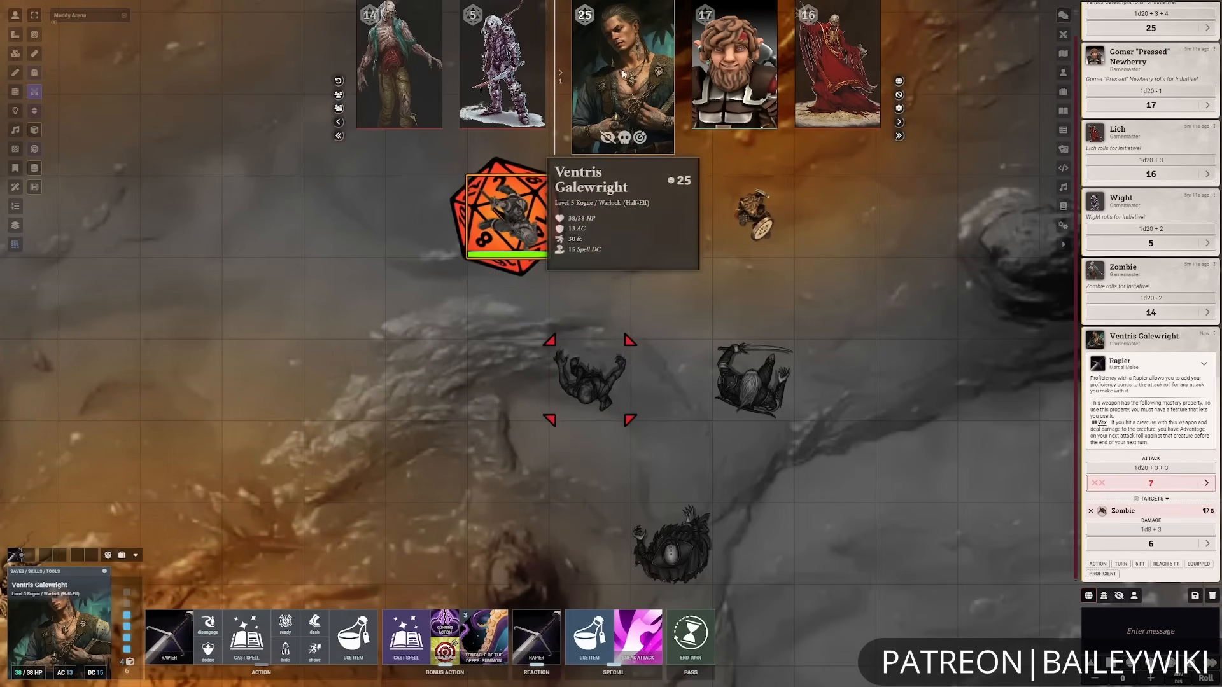
double_click(519, 245)
left_click(808, 246)
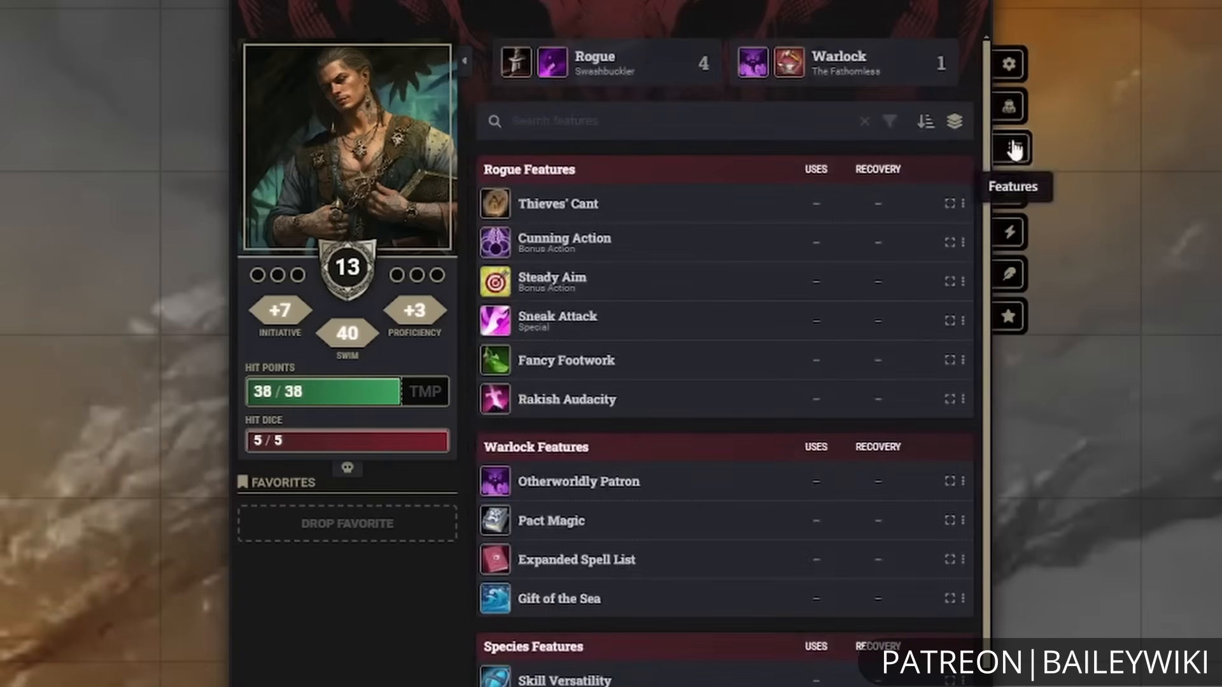
mouse_move(618, 355)
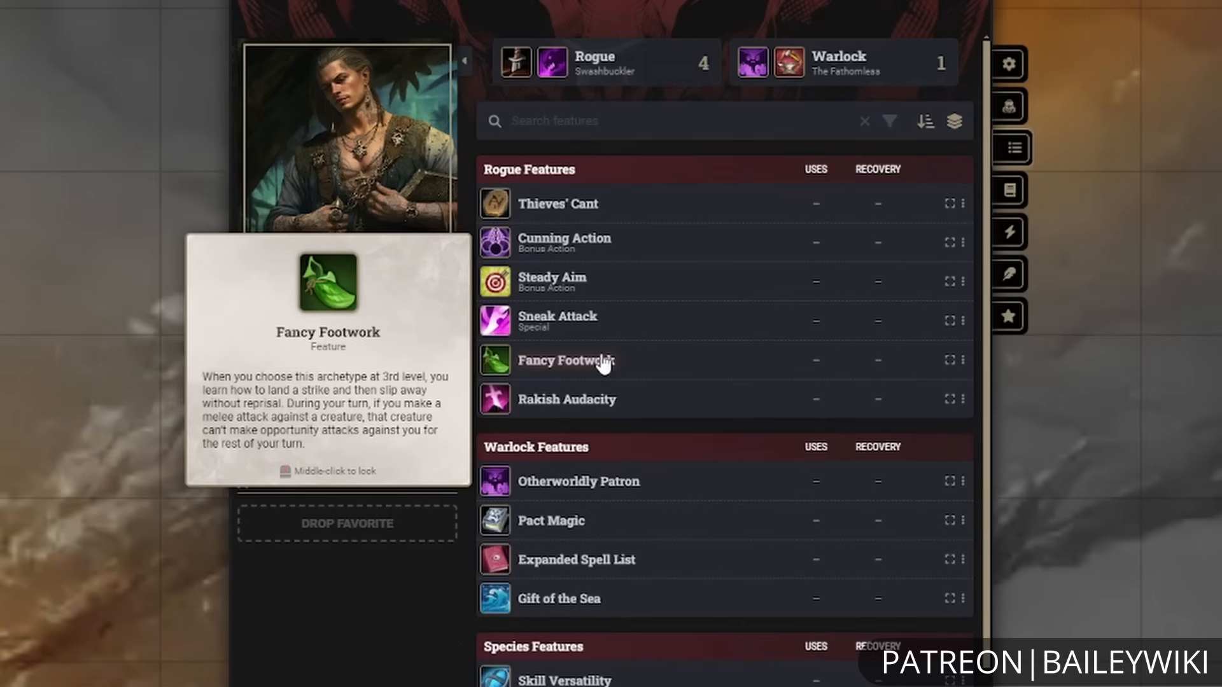
left_click(603, 364)
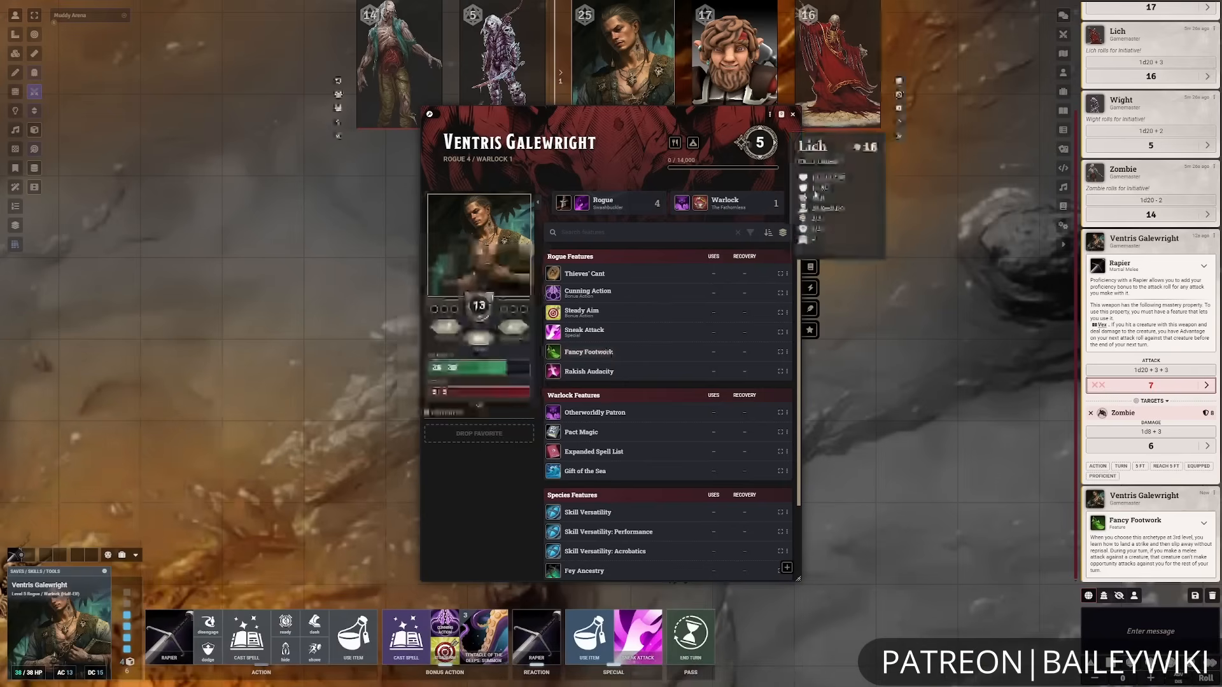
left_click(793, 115)
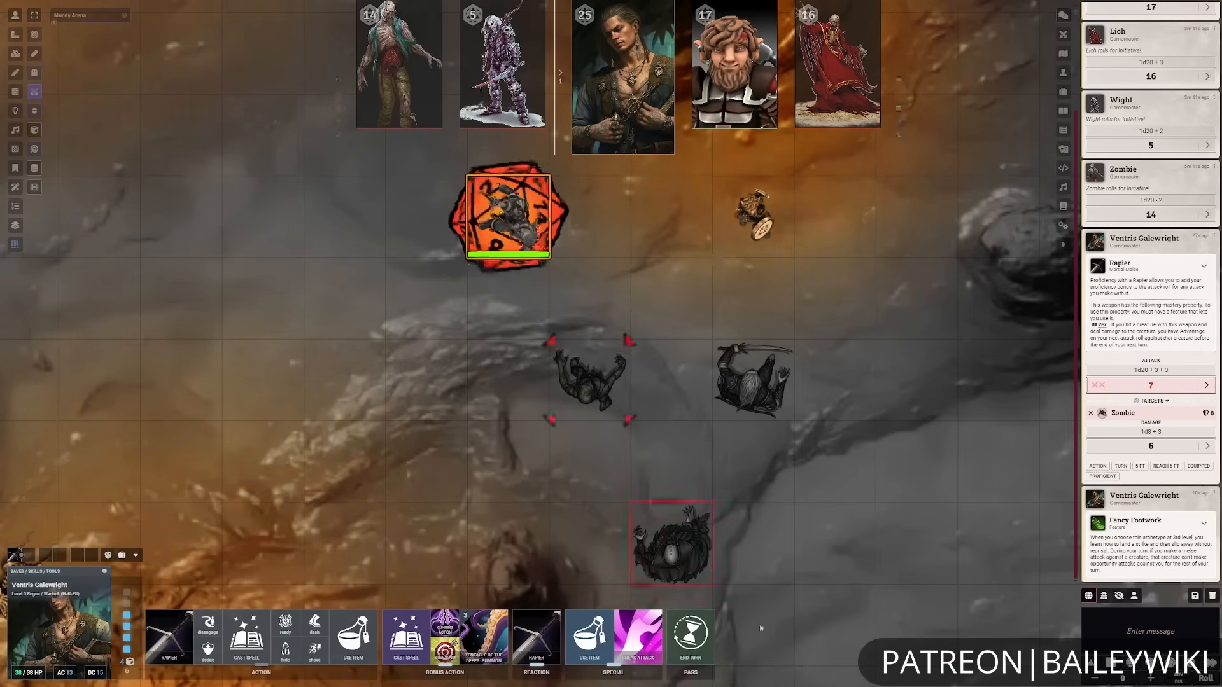
- End the rogue's turn without using any of the Lich's legendary actions
left_click(691, 647)
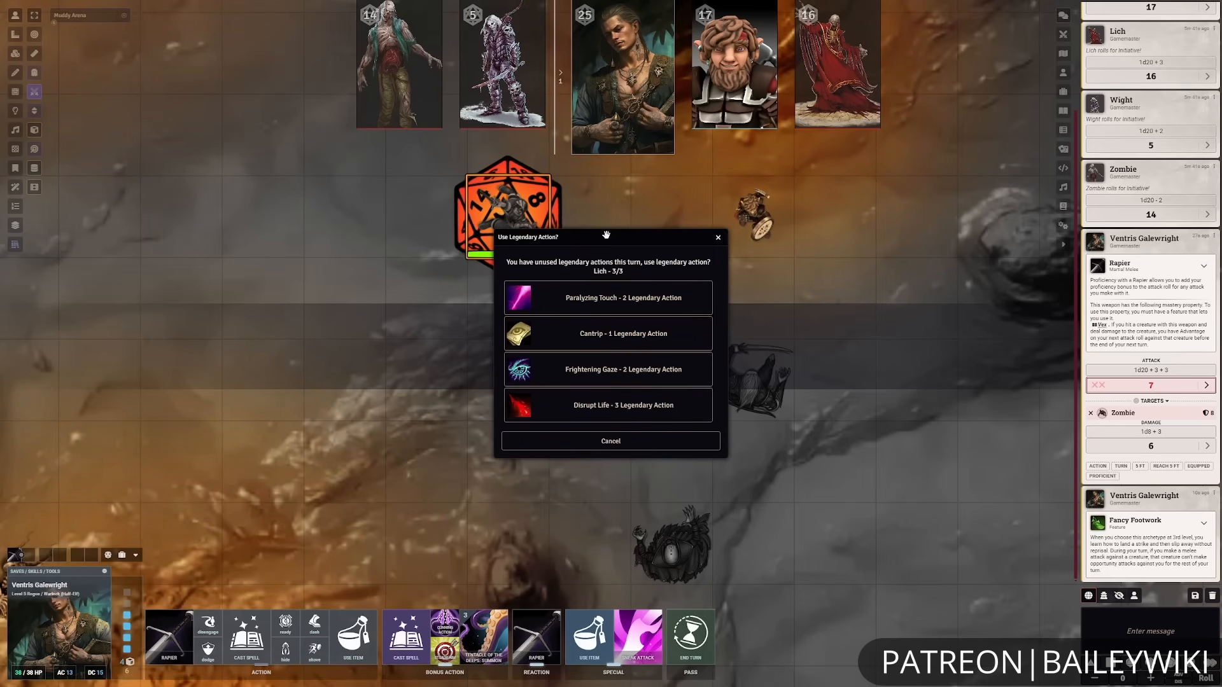
left_click(627, 452)
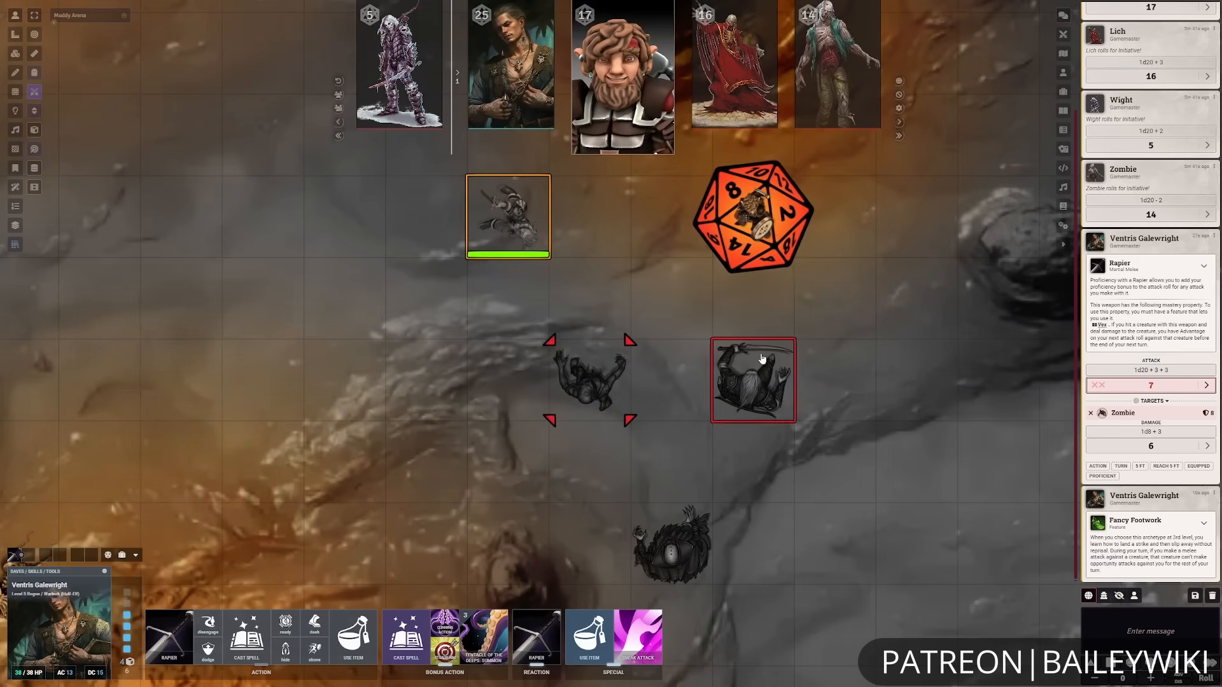
- Move the artificer directly beside the Wight and cast Booming Blade on it with the Thunder Gauntlets, declining the Lich's Counterspell
left_click(751, 226)
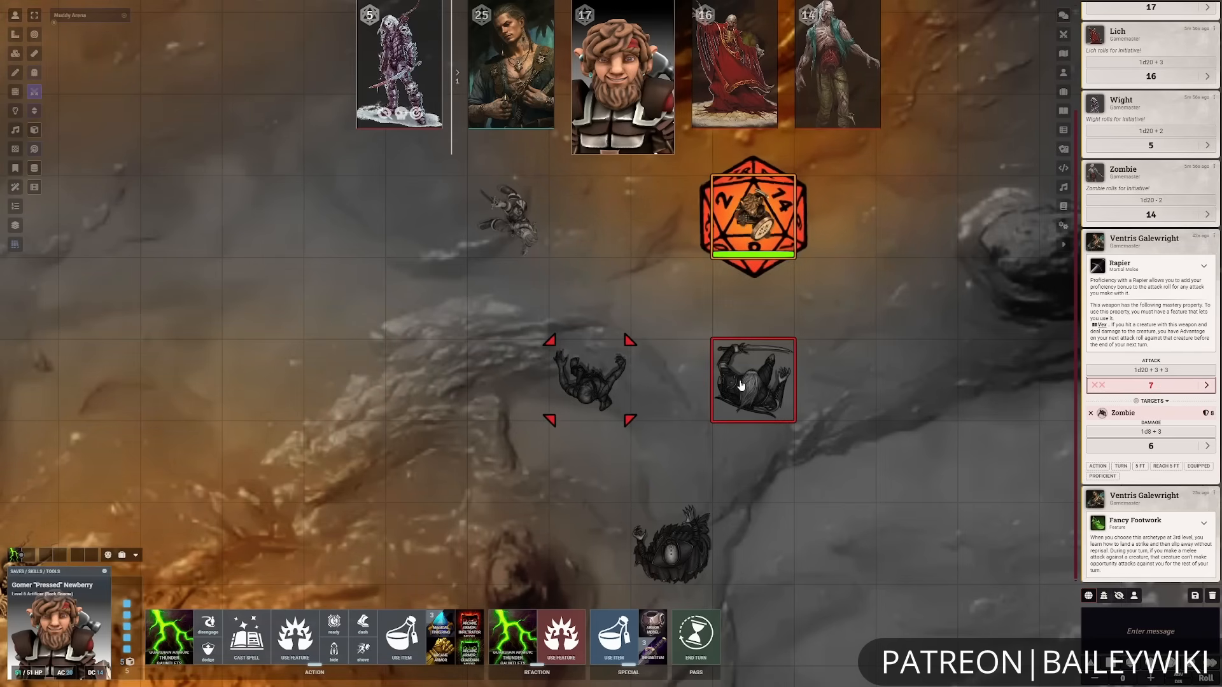
left_click_drag(750, 261, 803, 406)
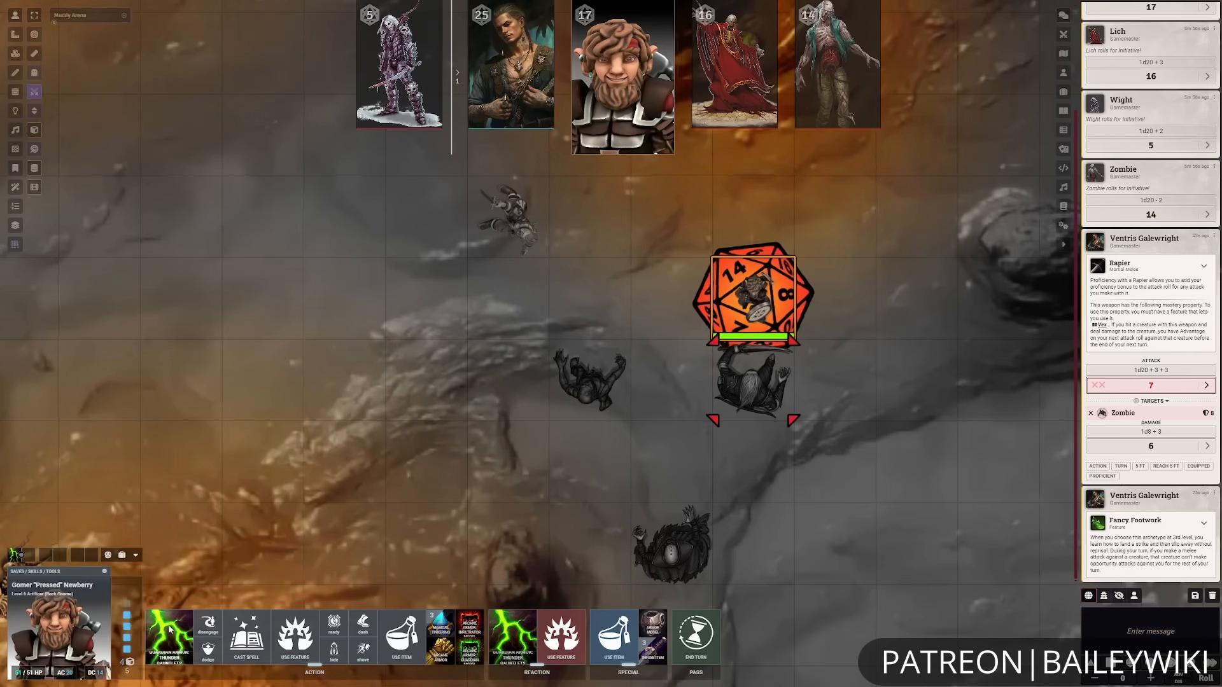
left_click(246, 636)
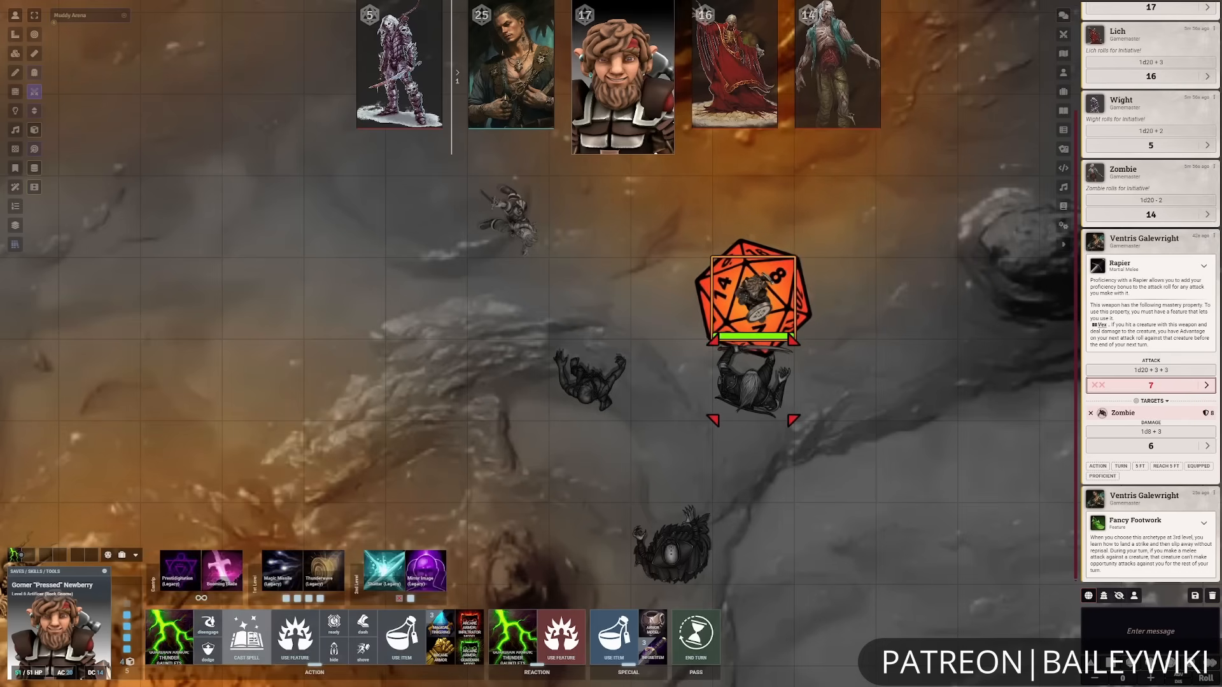
left_click(222, 577)
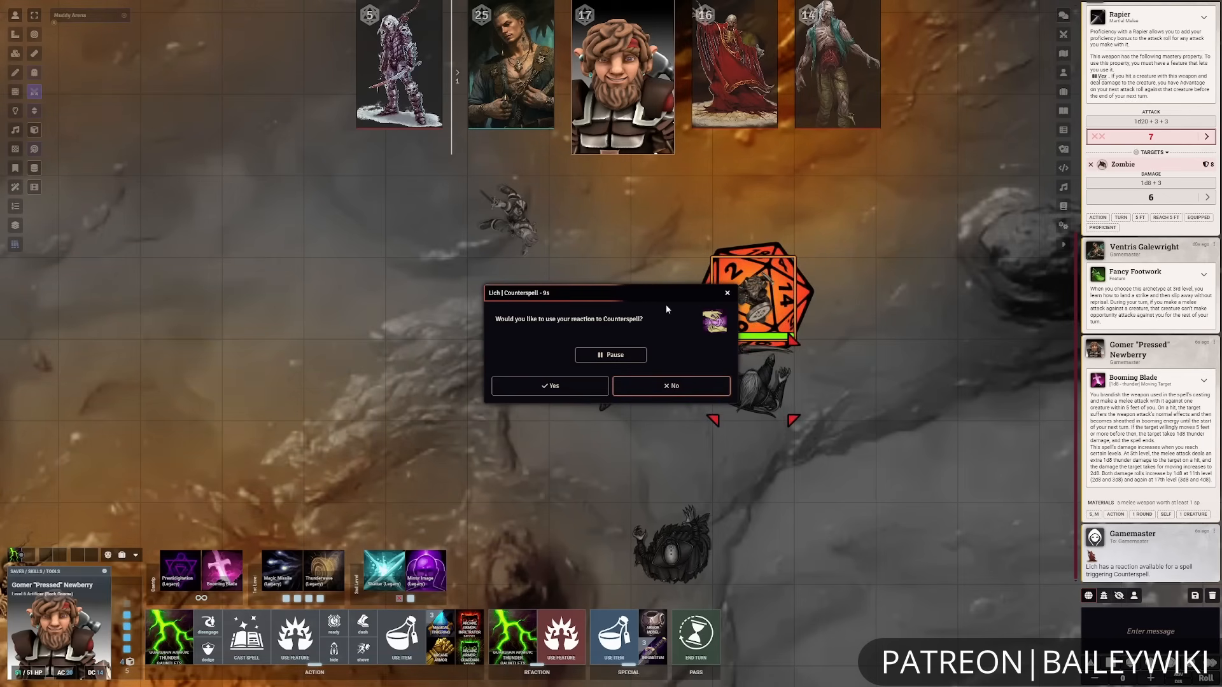
left_click(687, 386)
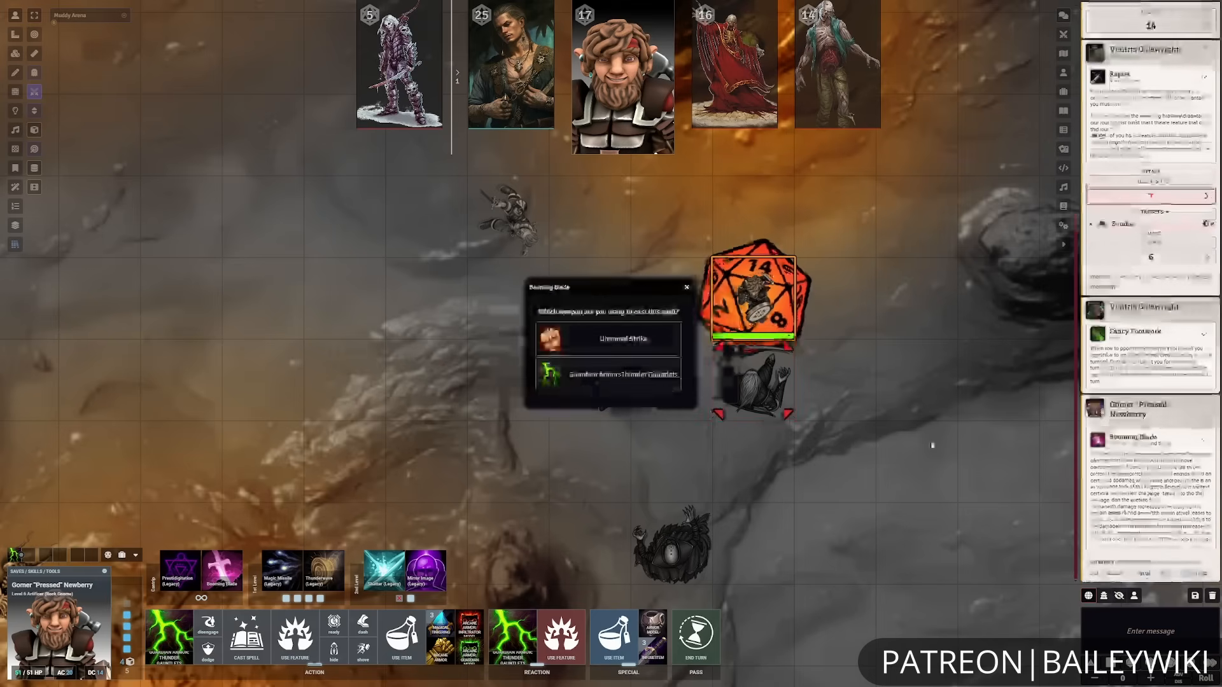
left_click(658, 381)
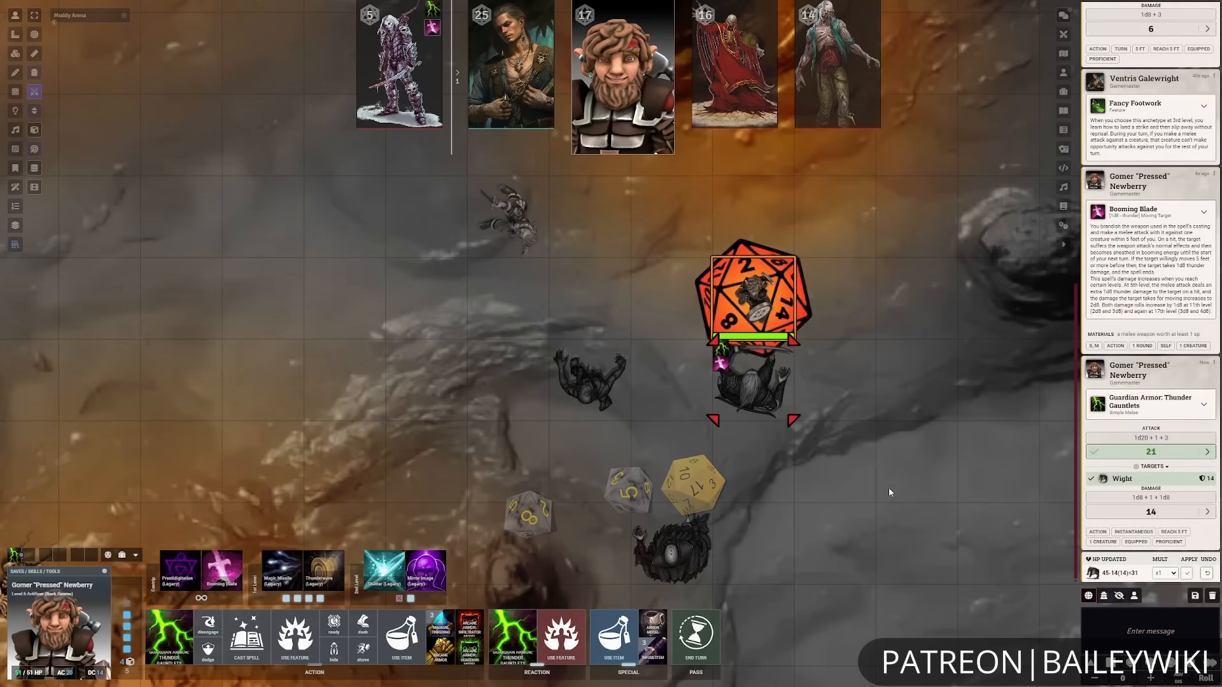
- Move the artificer one square away from the Wight and make its opportunity attack with Life Drain (Midi Attack), not in sunlight
left_click_drag(753, 380, 763, 219)
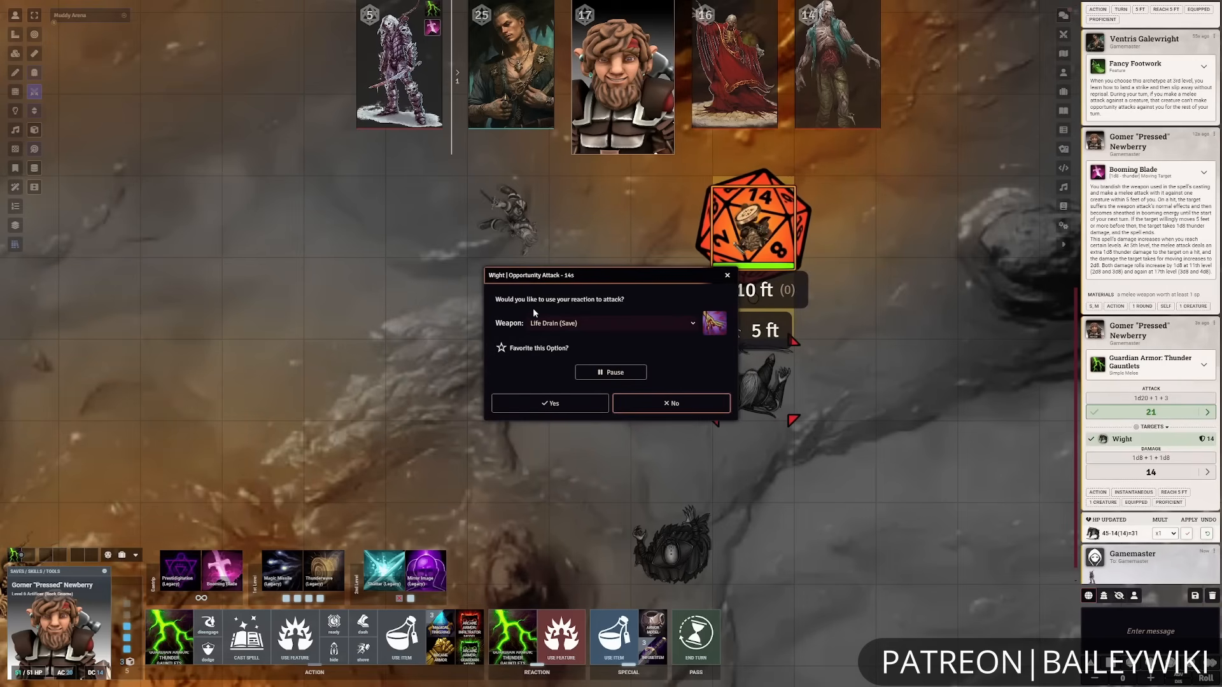
left_click(662, 326)
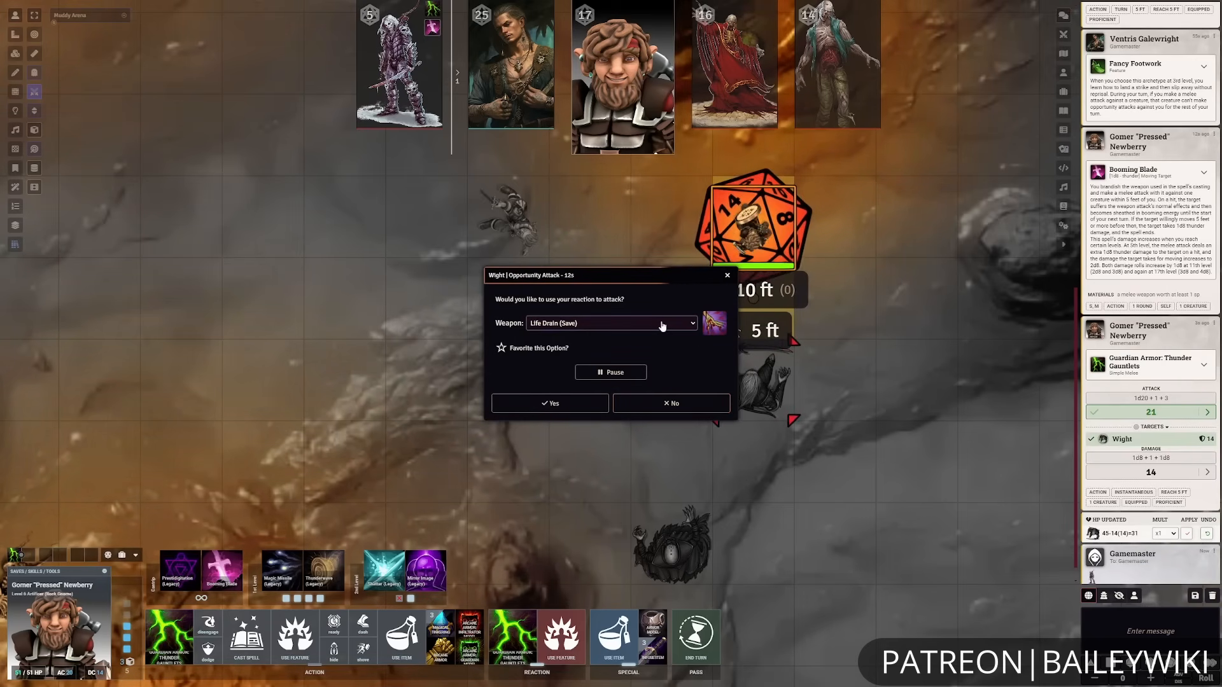
left_click(580, 405)
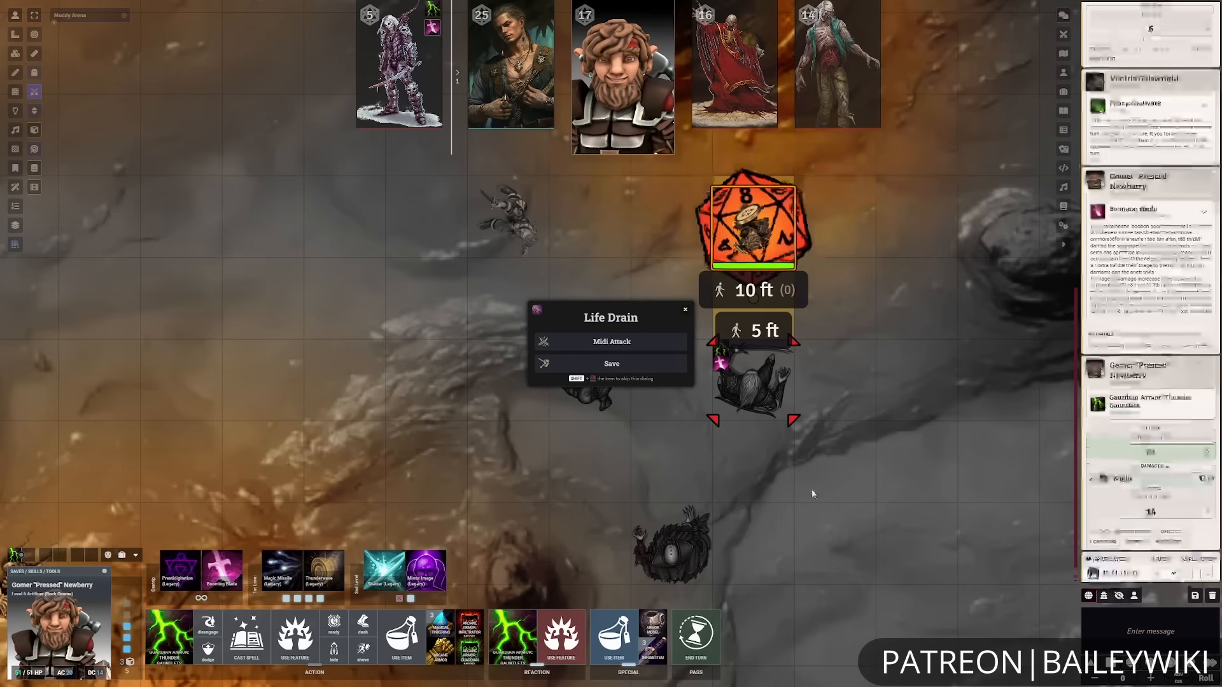
left_click(606, 343)
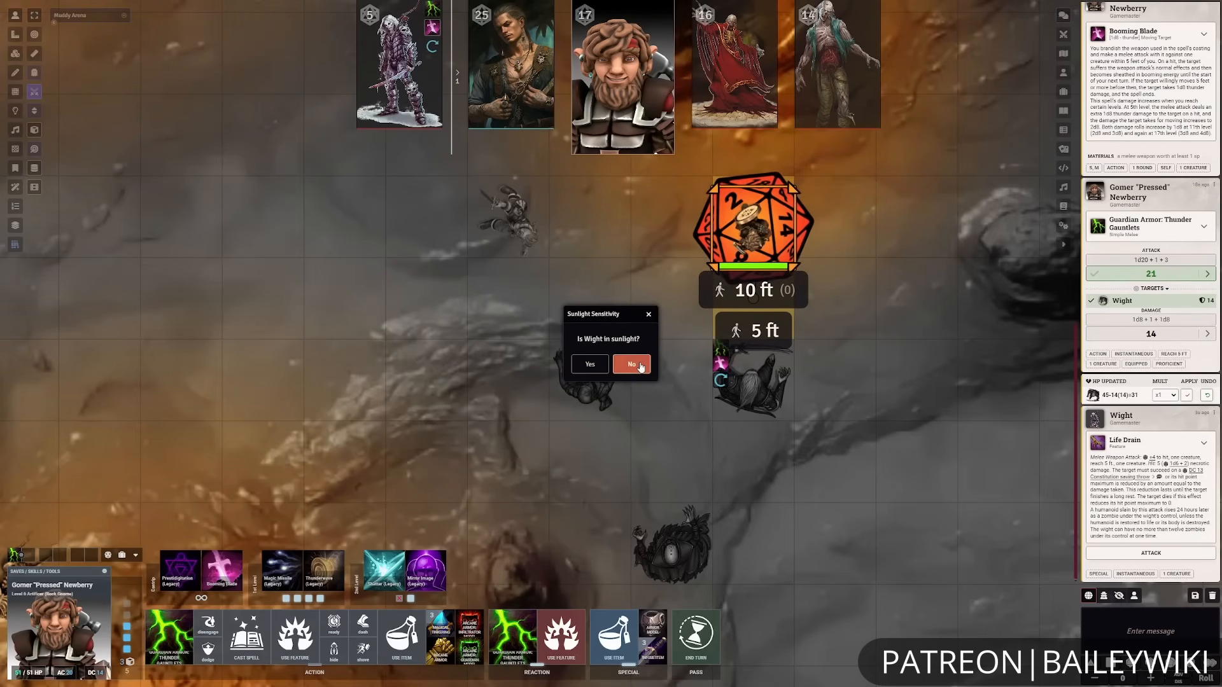
left_click(639, 366)
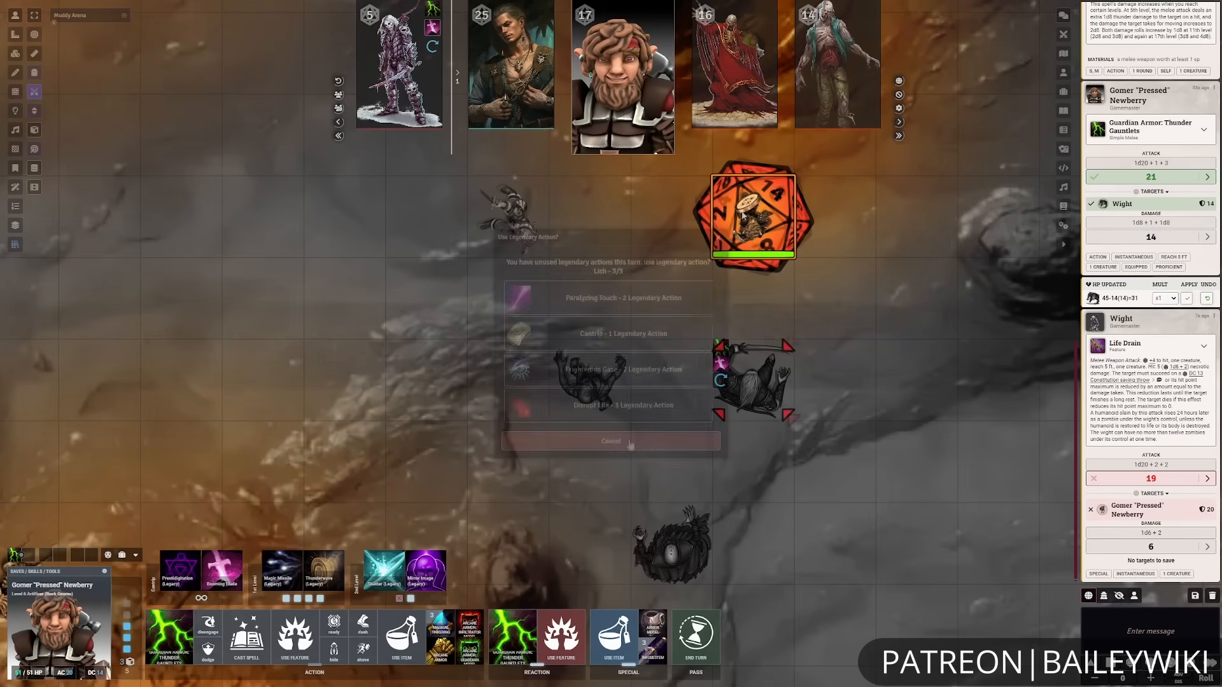
- Decline the Lich's legendary actions at the end of the artificer's turn and cast the Lich's Mirror Image at 2nd level
left_click(618, 441)
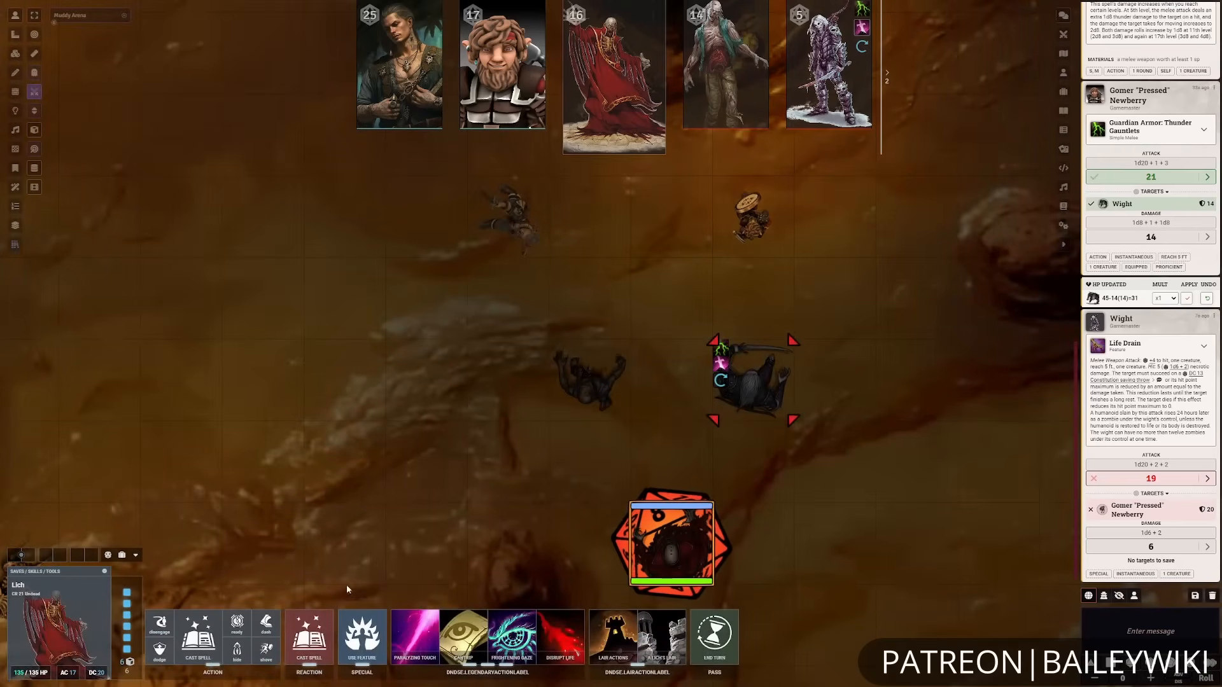
left_click(198, 636)
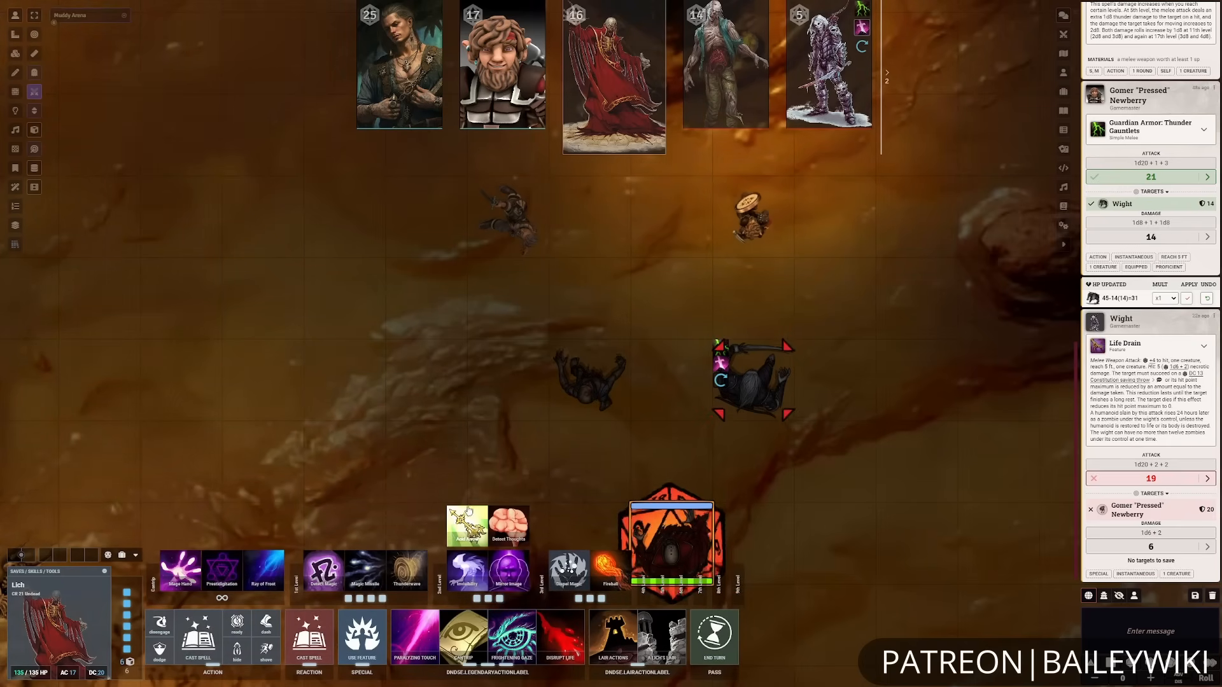
left_click(511, 571)
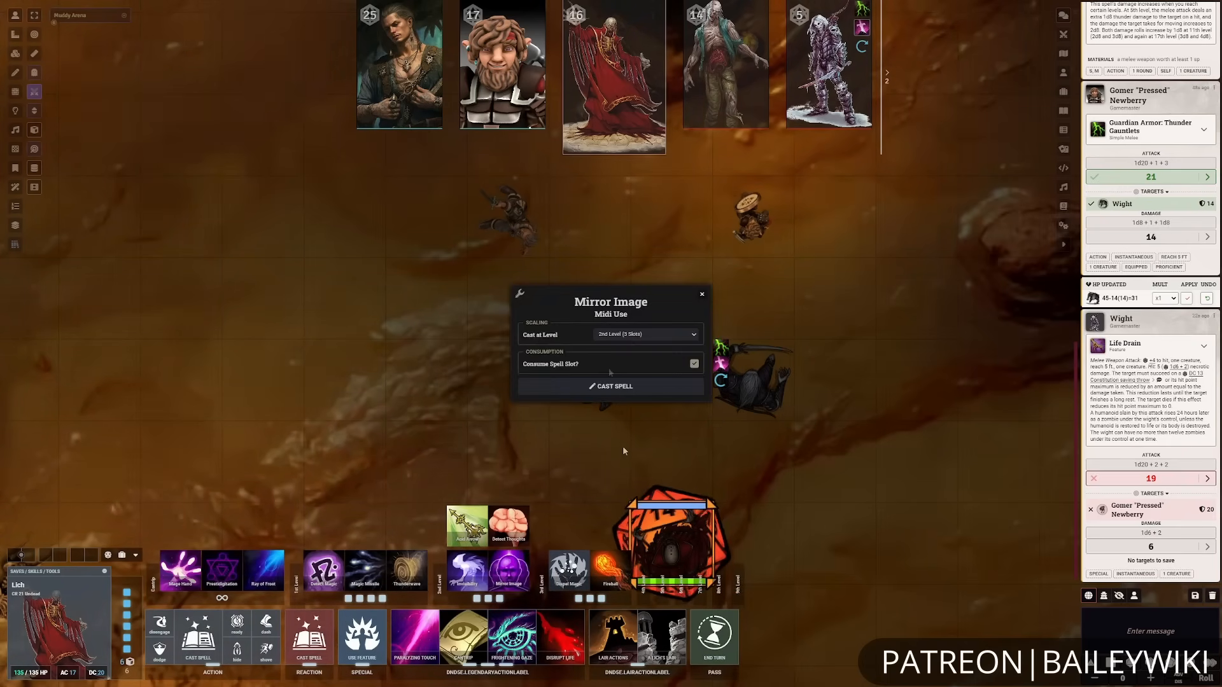
left_click(615, 386)
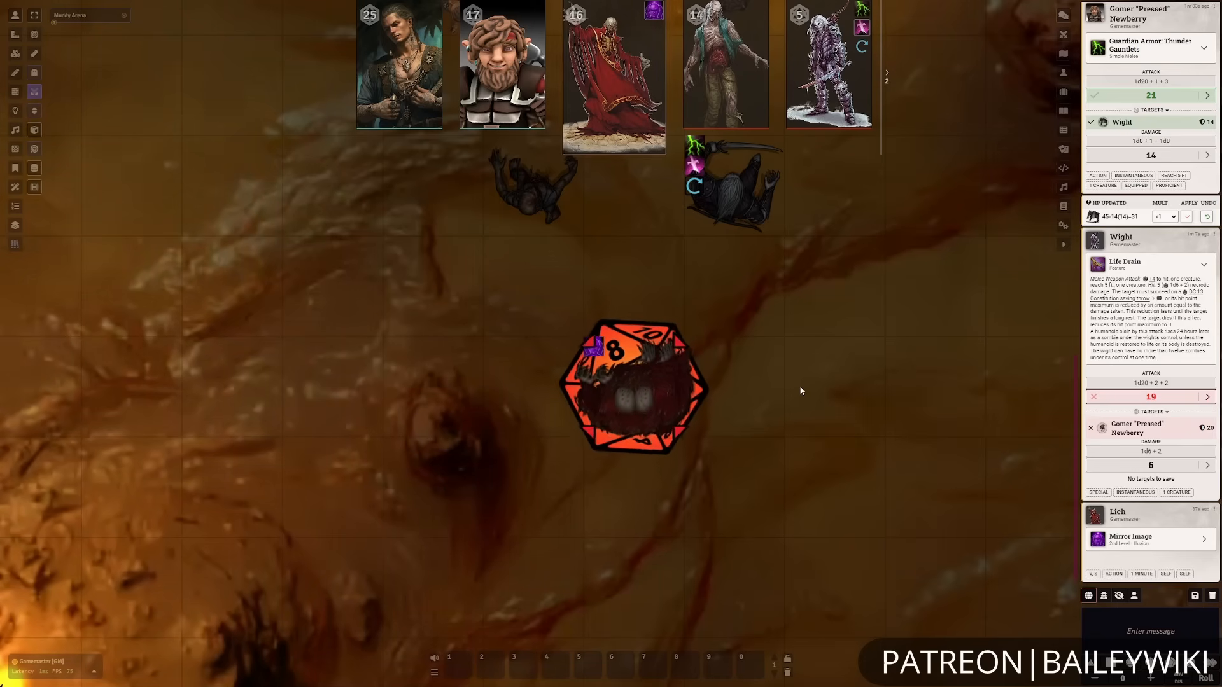
- End the Lich's turn and attack the rogue with the Zombie's Shoving Slam from an adjacent square
scroll(772, 327, "down", 3)
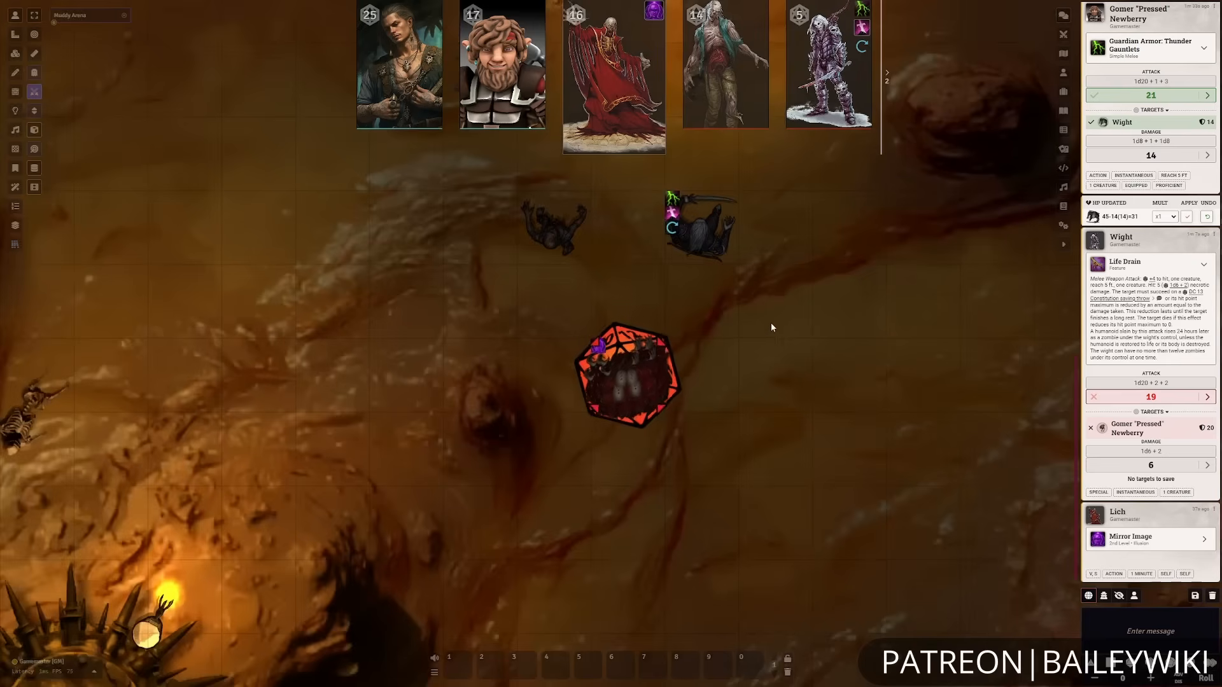
left_click(635, 361)
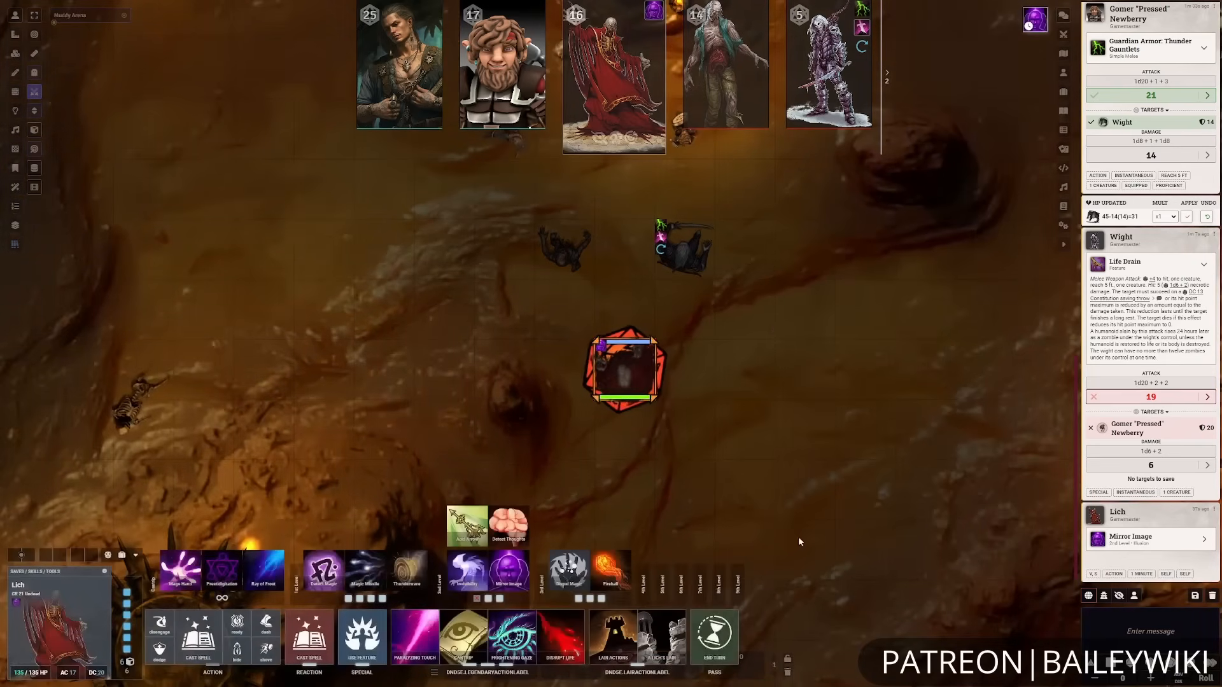
left_click(718, 633)
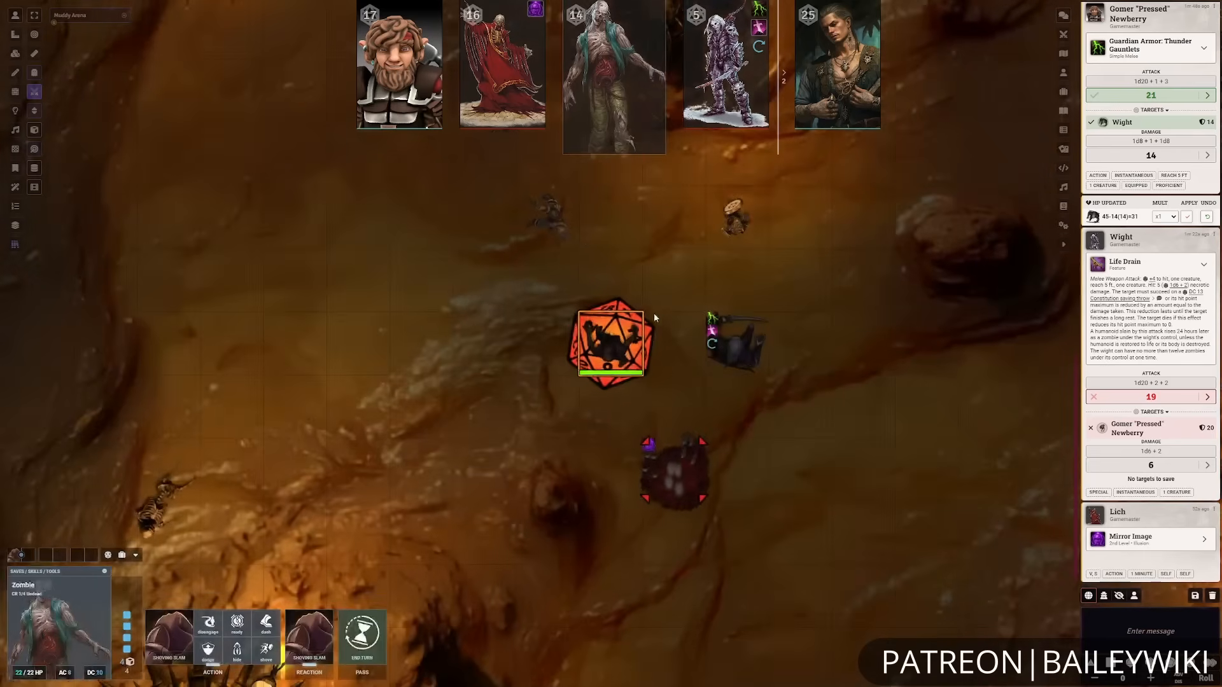
left_click_drag(598, 328, 534, 264)
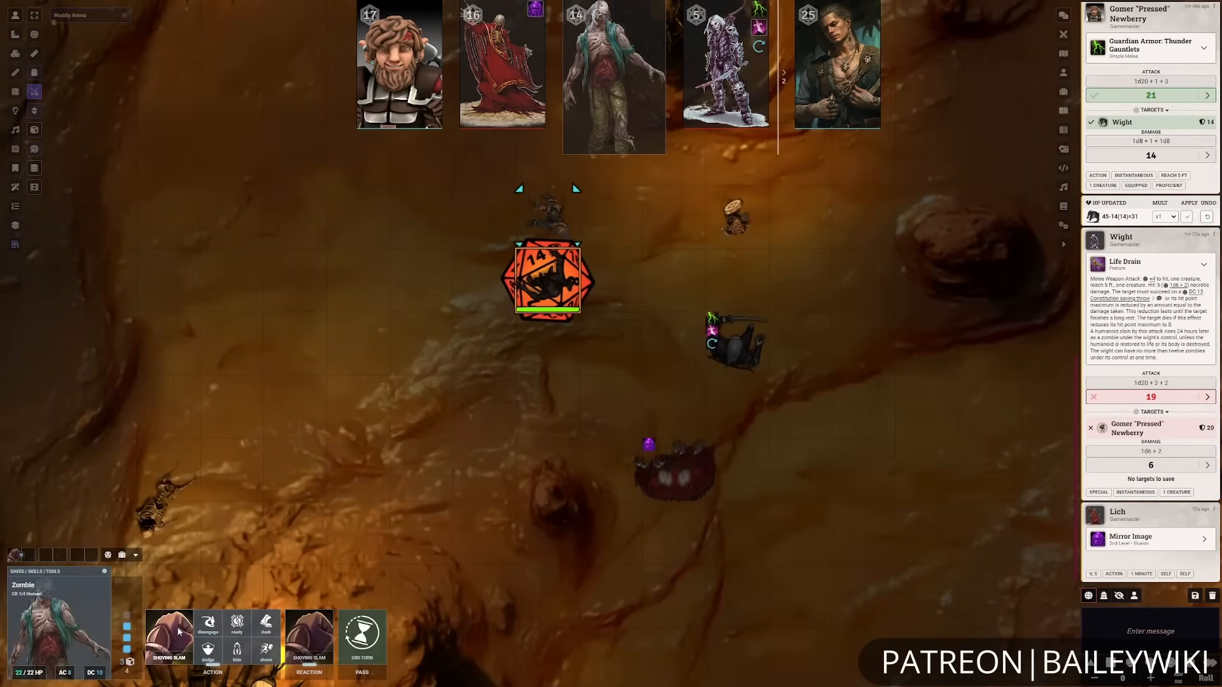
left_click(178, 632)
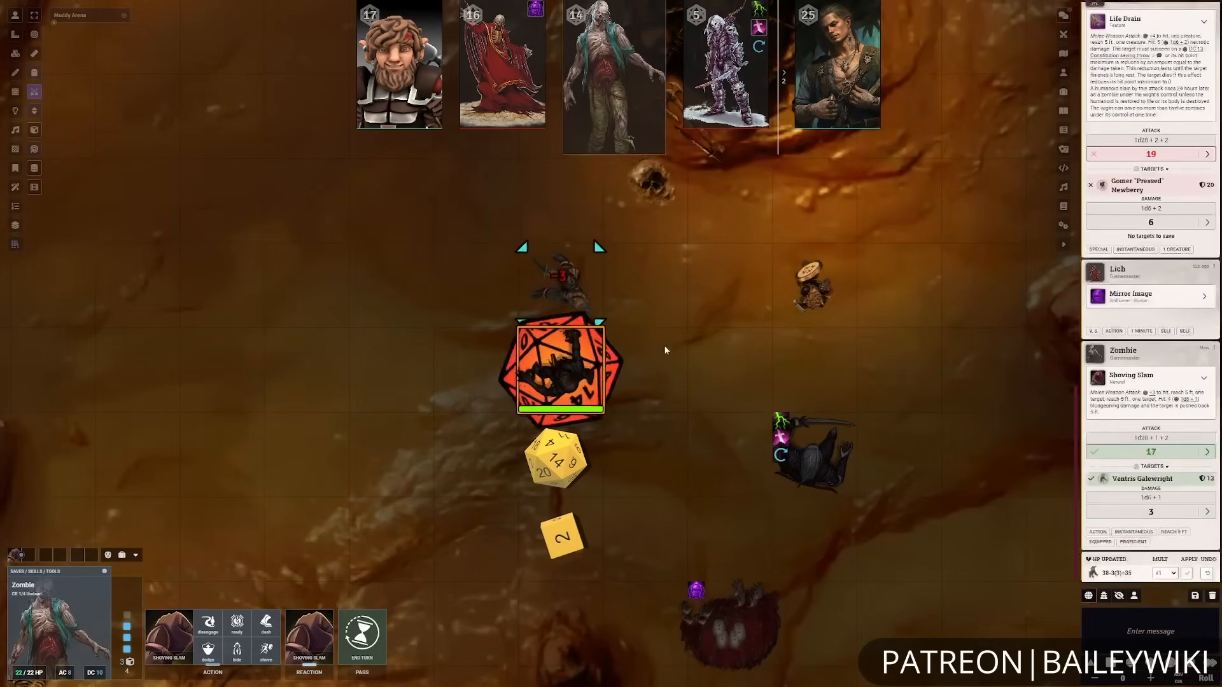
- End the Zombie's turn without using any of the Lich's legendary actions
left_click_drag(664, 346, 670, 398)
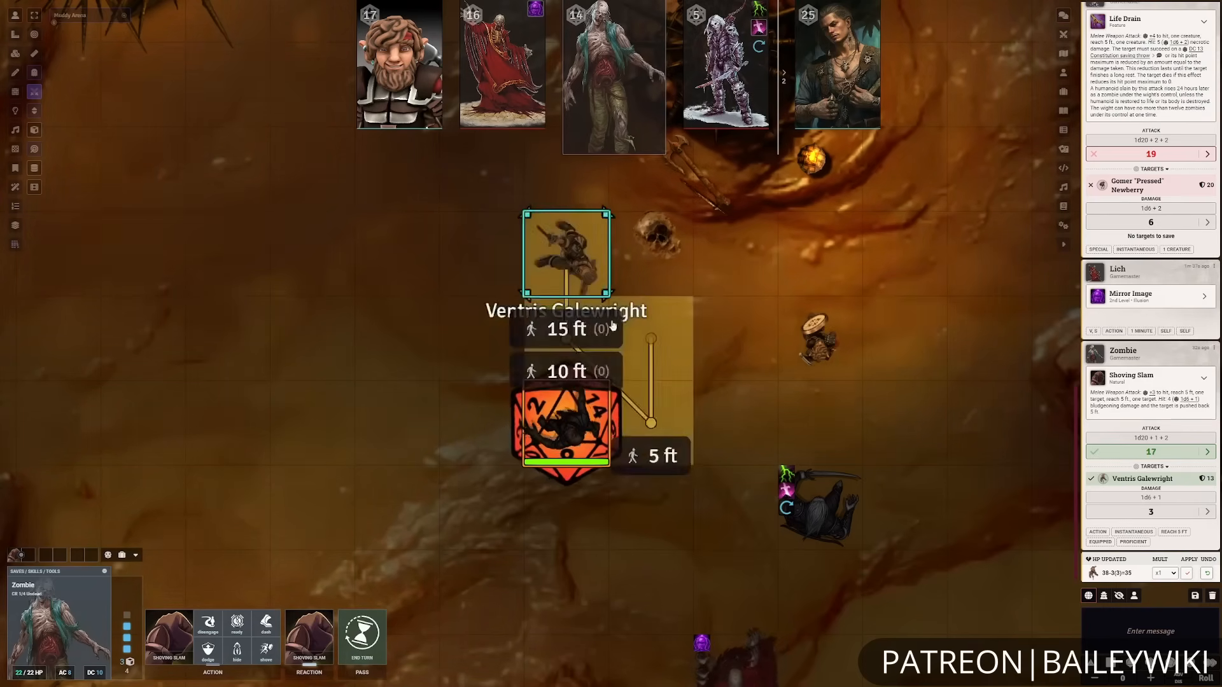
left_click_drag(700, 364, 611, 278)
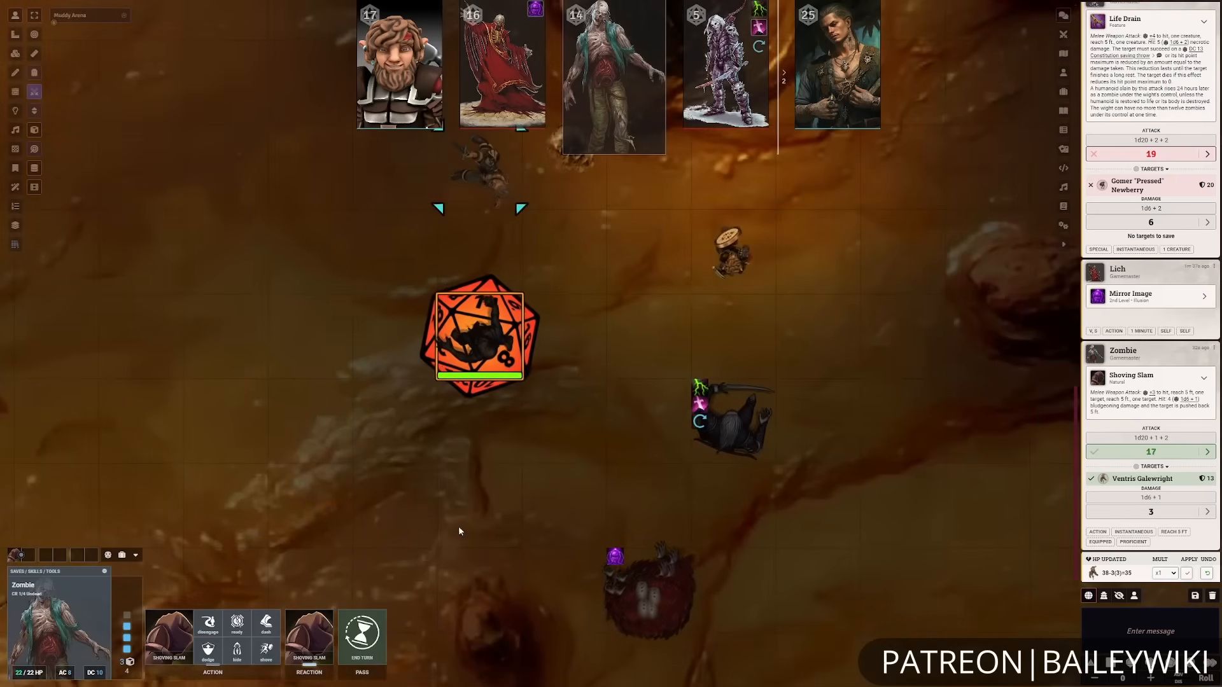
left_click(359, 640)
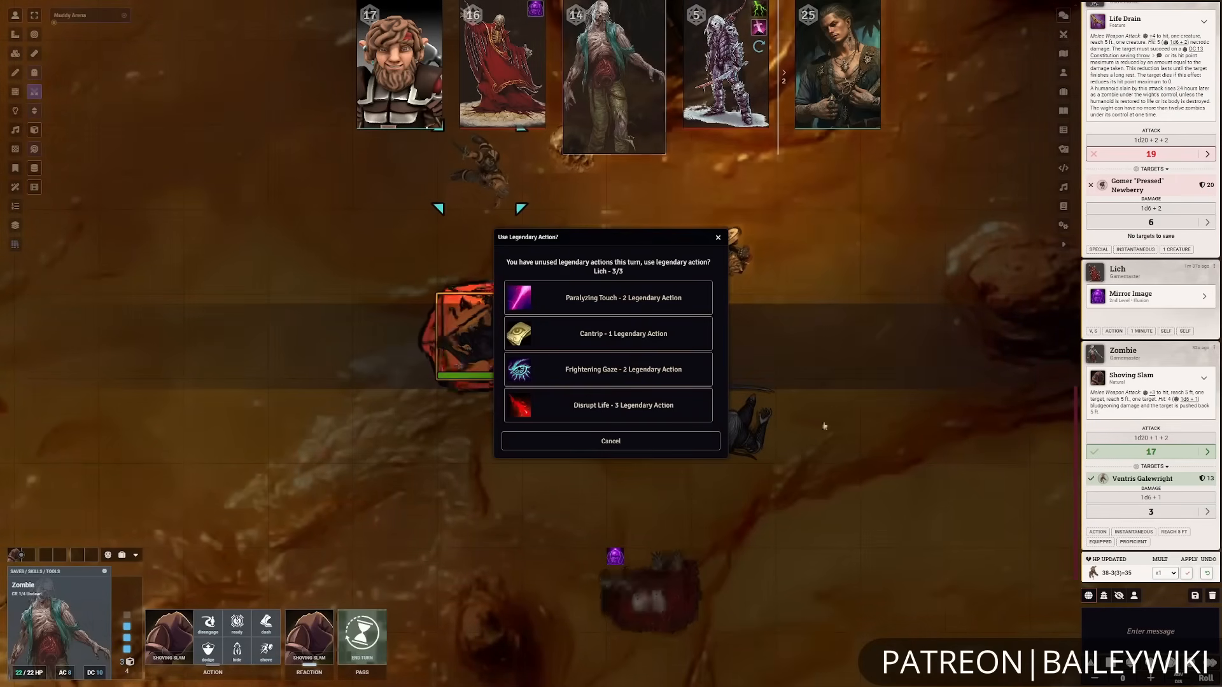
left_click(641, 440)
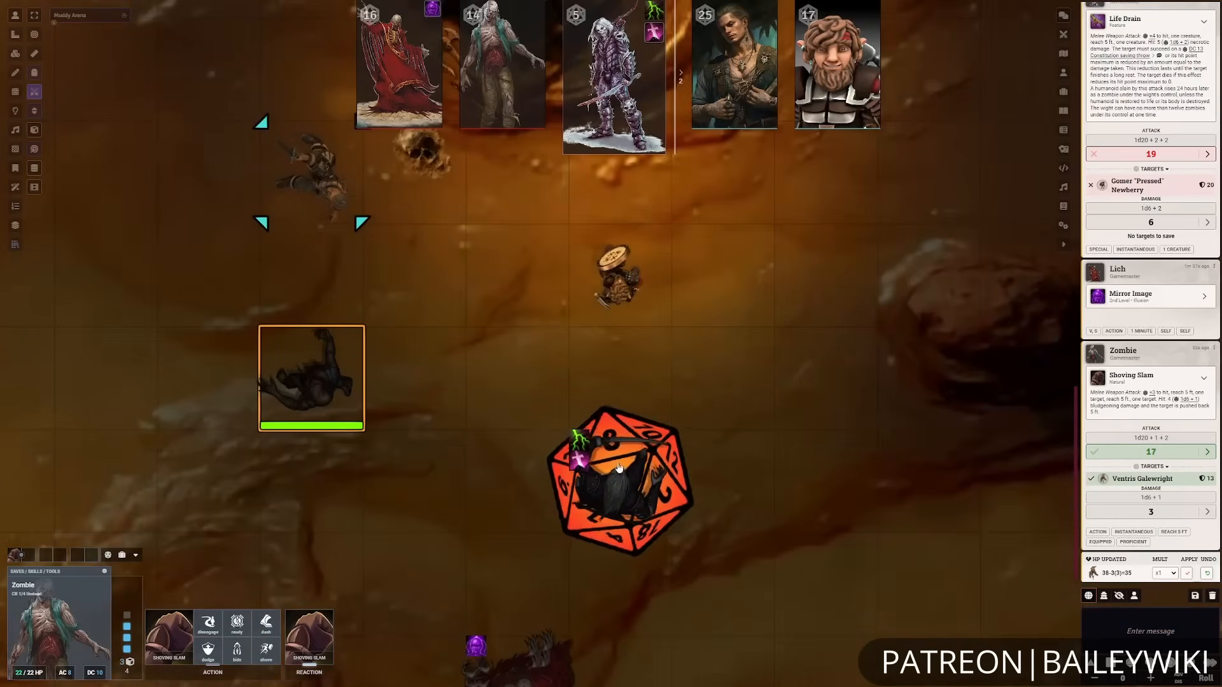
- Move the Wight one square up beside the artificer as willing movement to trigger Booming Blade, declining the Lich's Counterspell
left_click(613, 474)
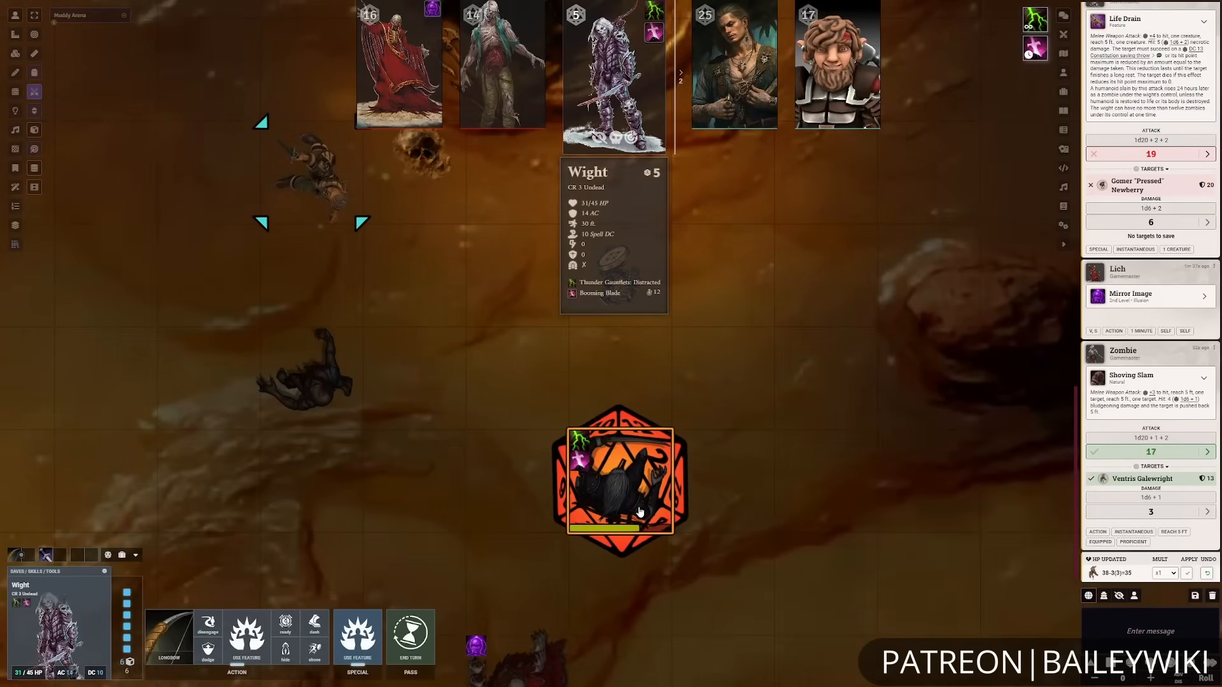
left_click_drag(639, 512, 638, 374)
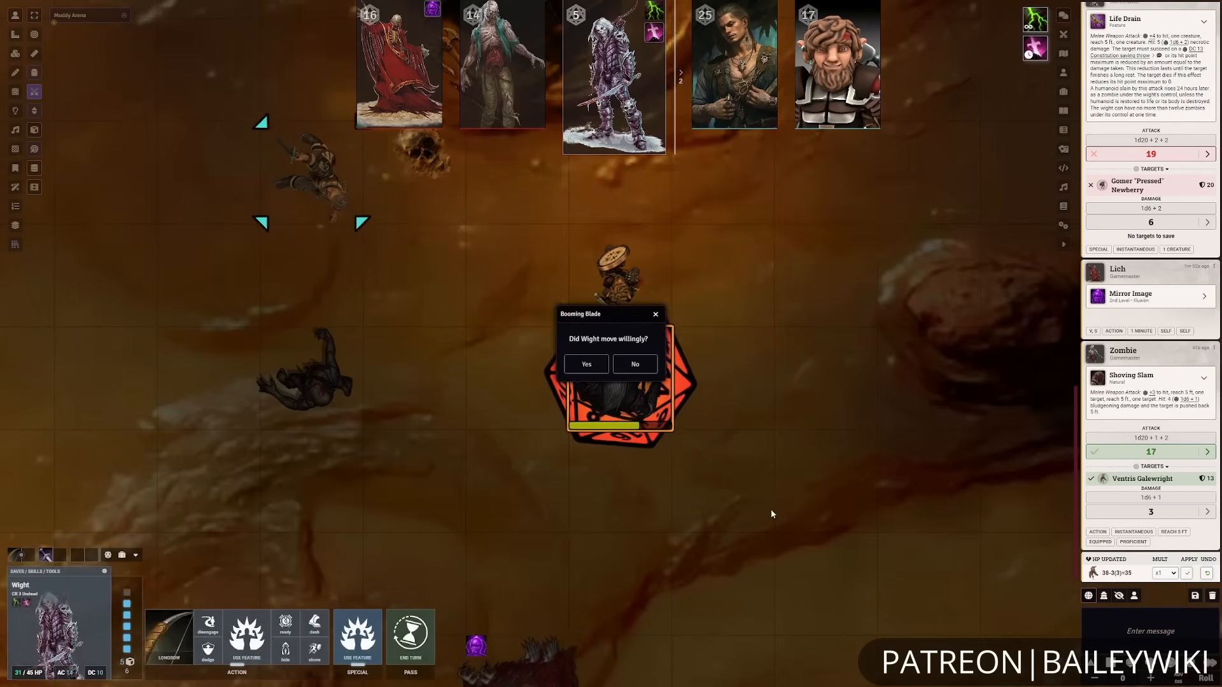
left_click(586, 367)
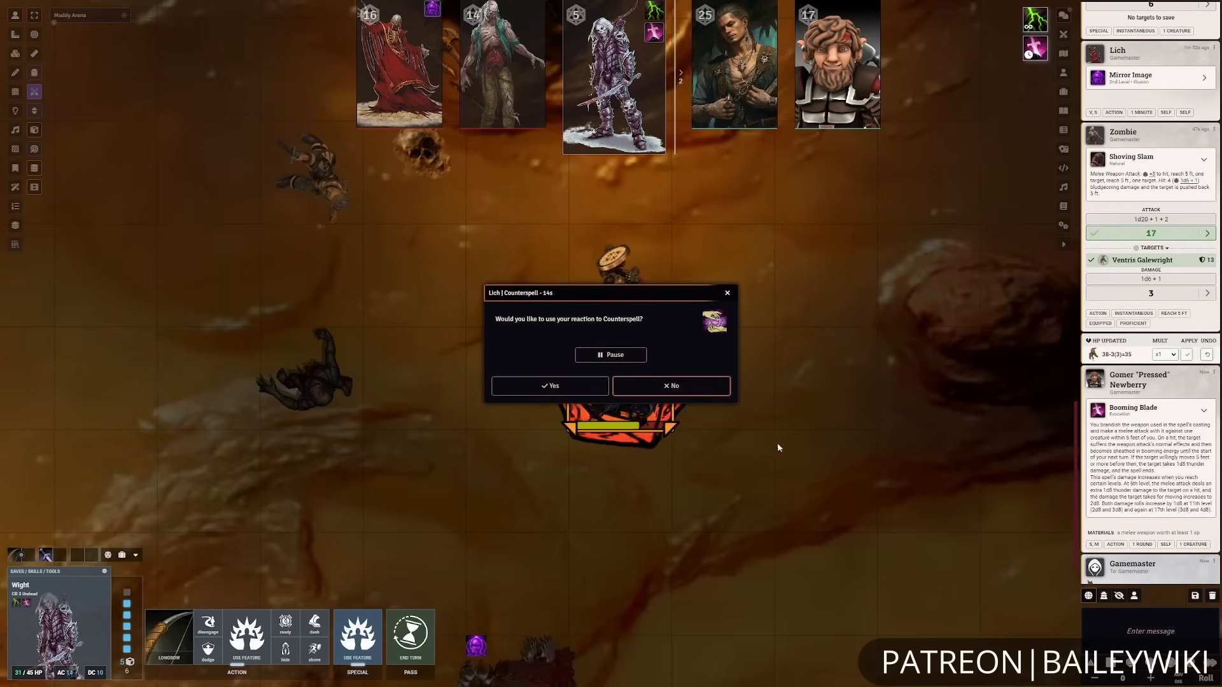
left_click(674, 386)
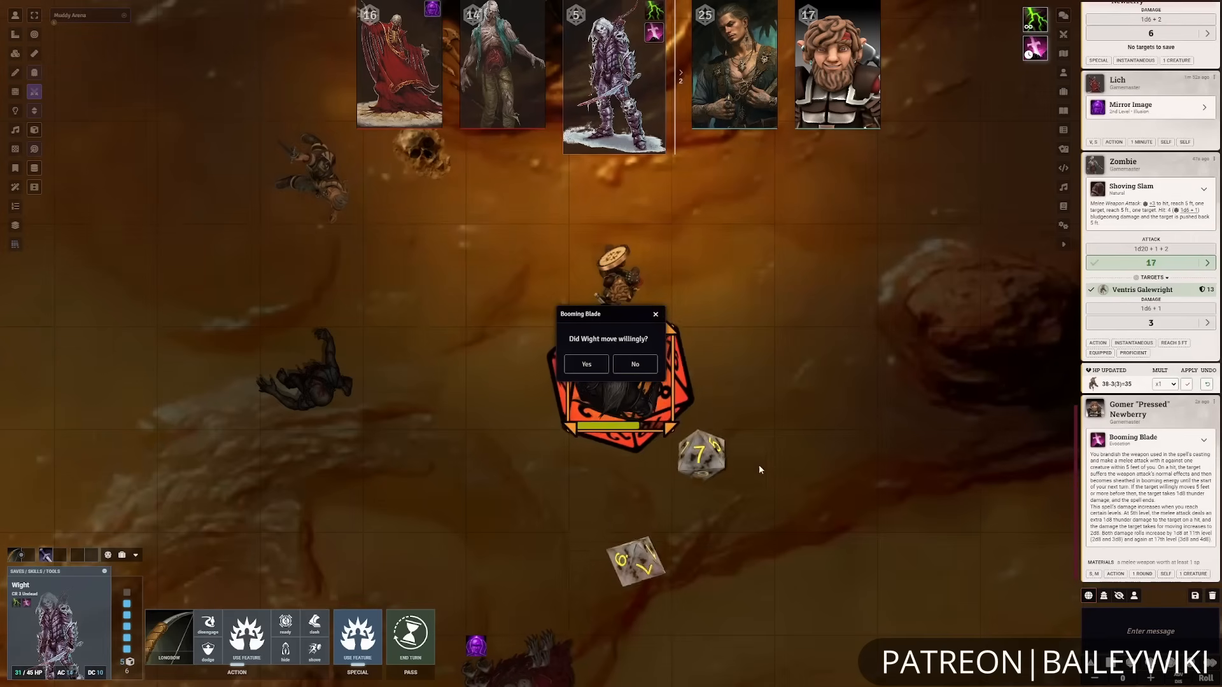
left_click(656, 315)
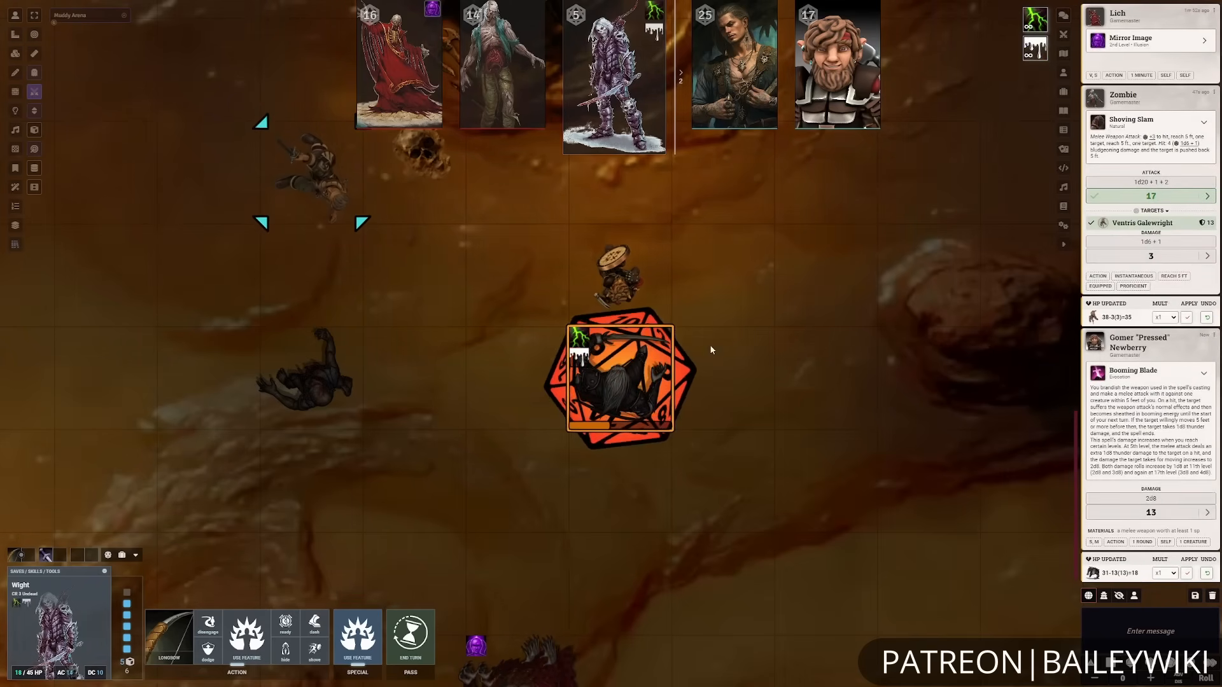
- Target the artificer and switch the Wight's weapon set from Longbow to Longsword
left_click(628, 293)
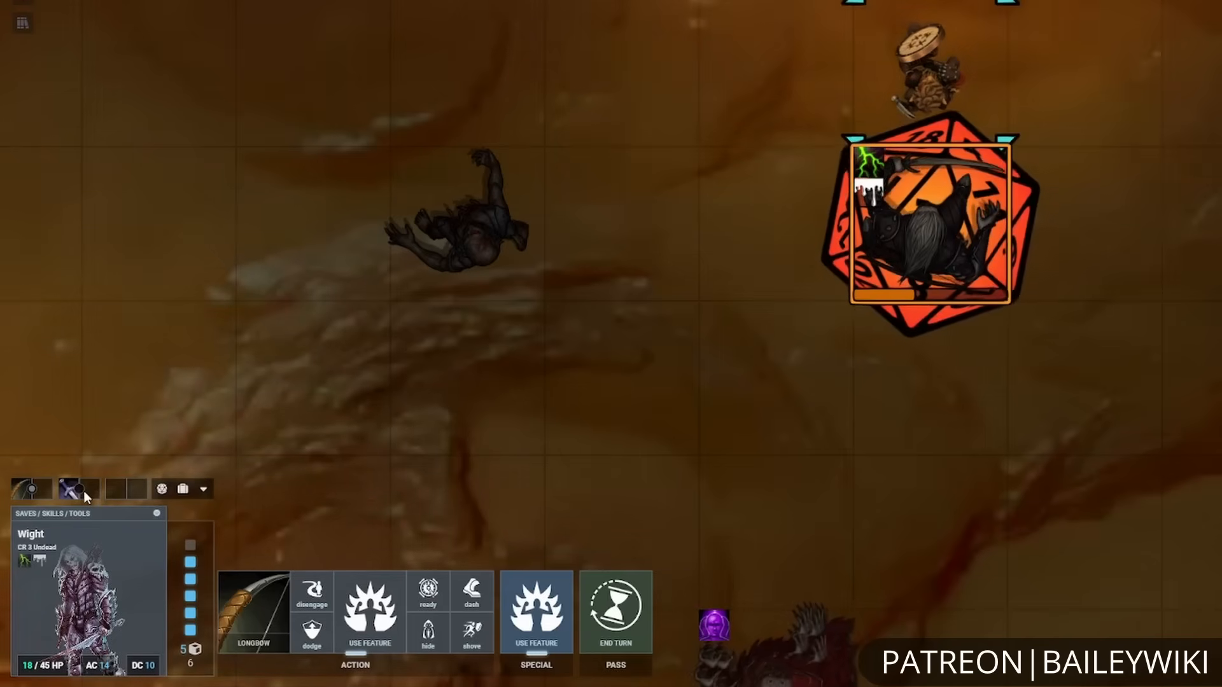
left_click(48, 558)
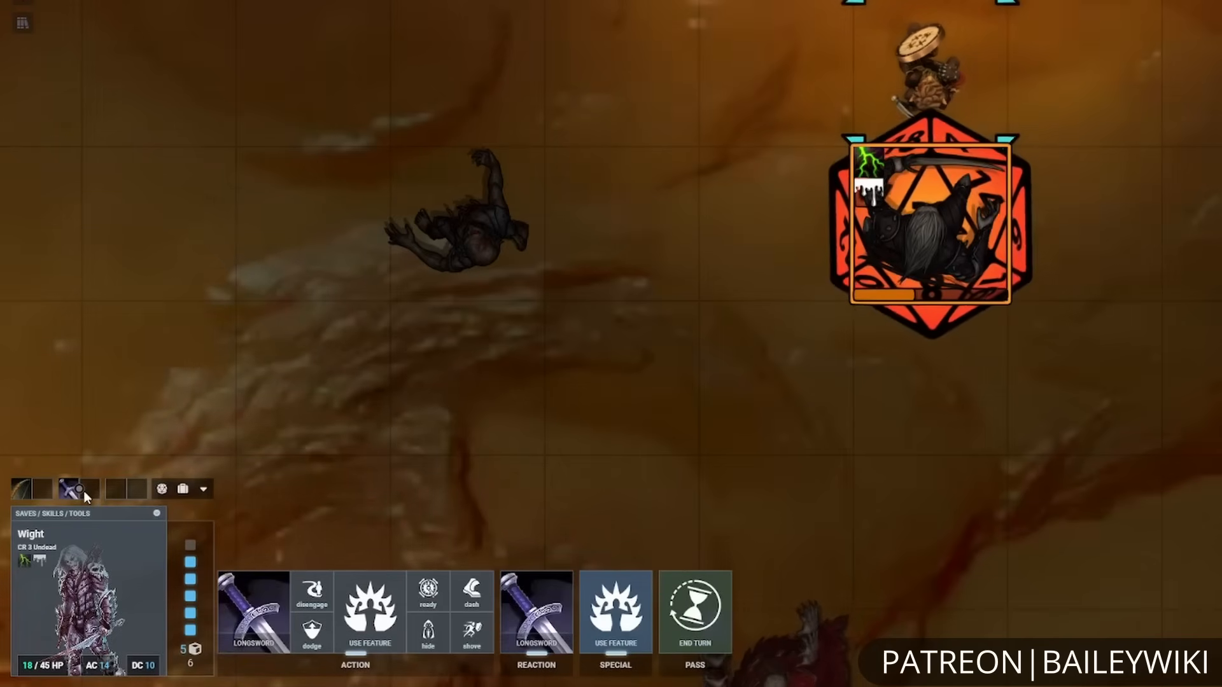
left_click(86, 495)
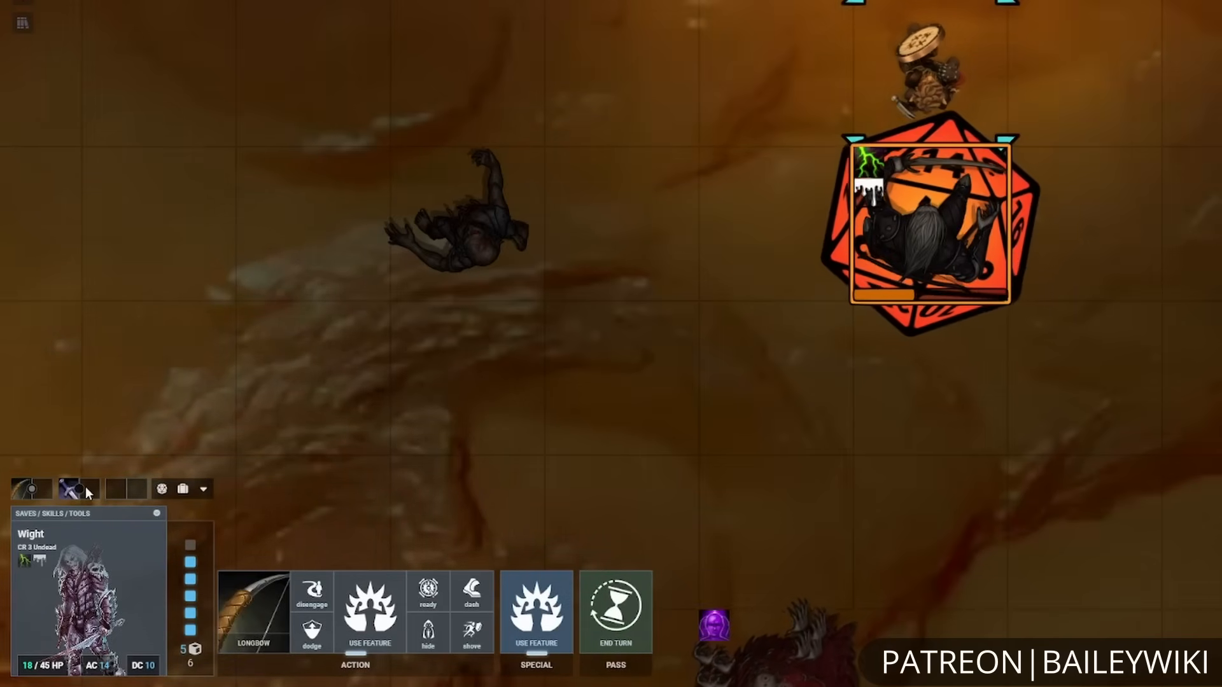
left_click(86, 487)
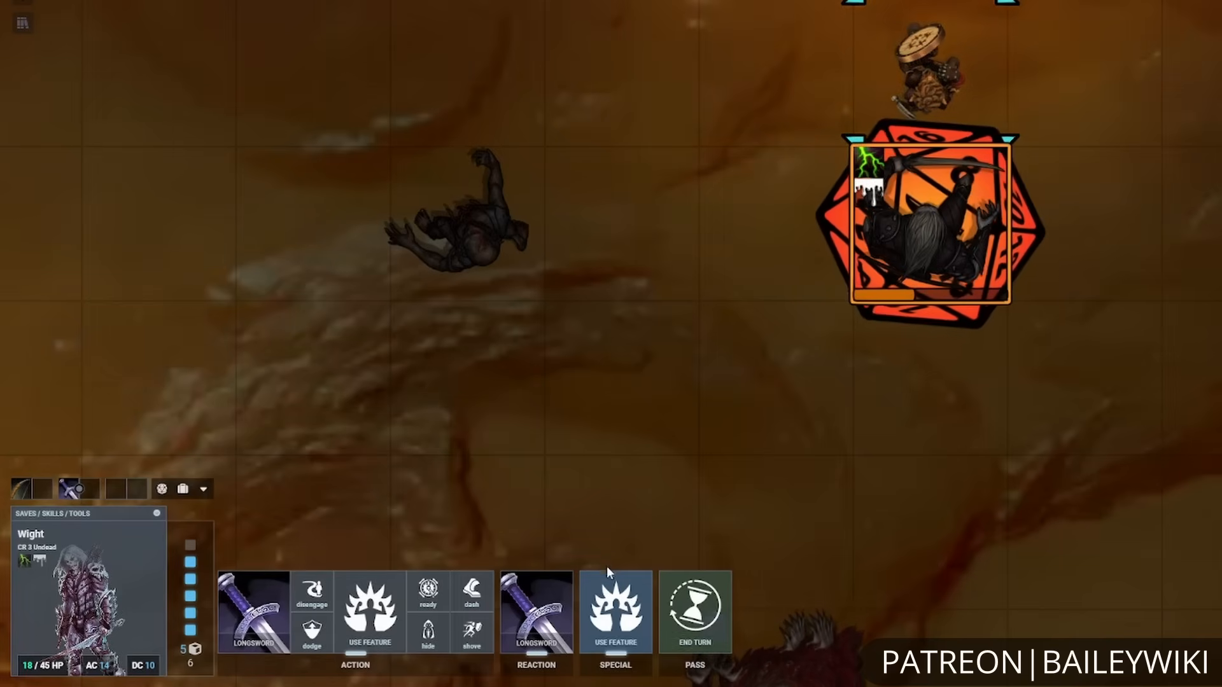
- Attack the artificer with the Wight's Life Drain feature, answering No to the Sunlight Sensitivity question
left_click(605, 610)
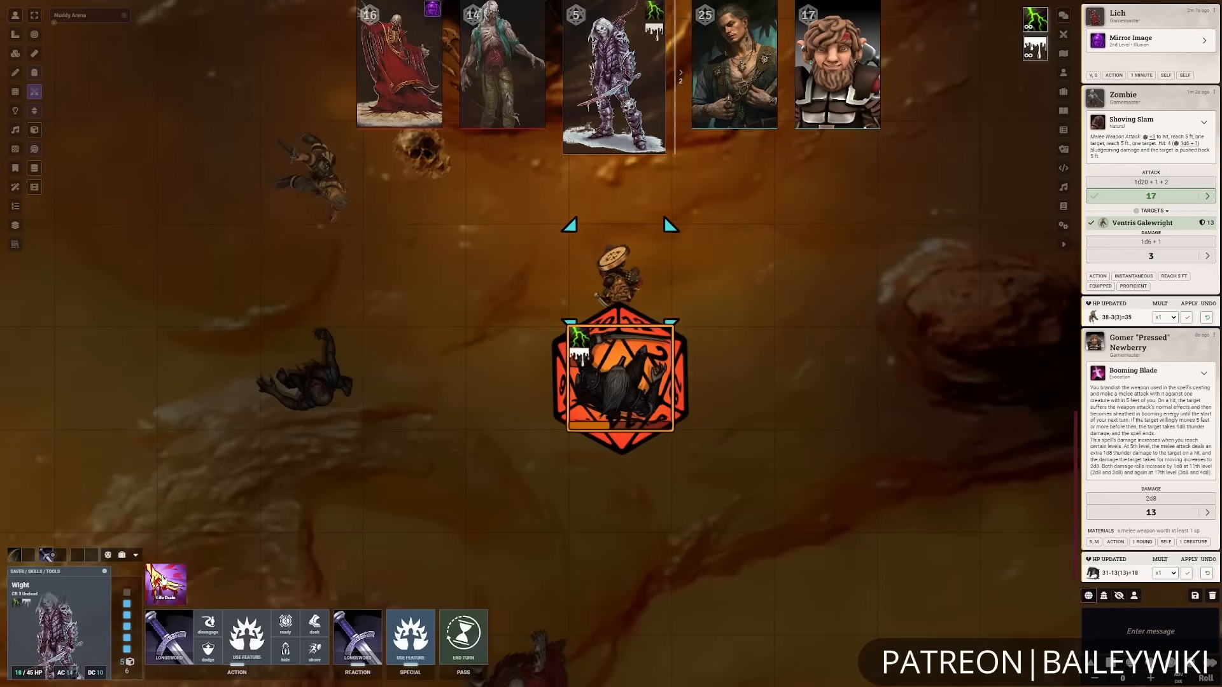
left_click(163, 580)
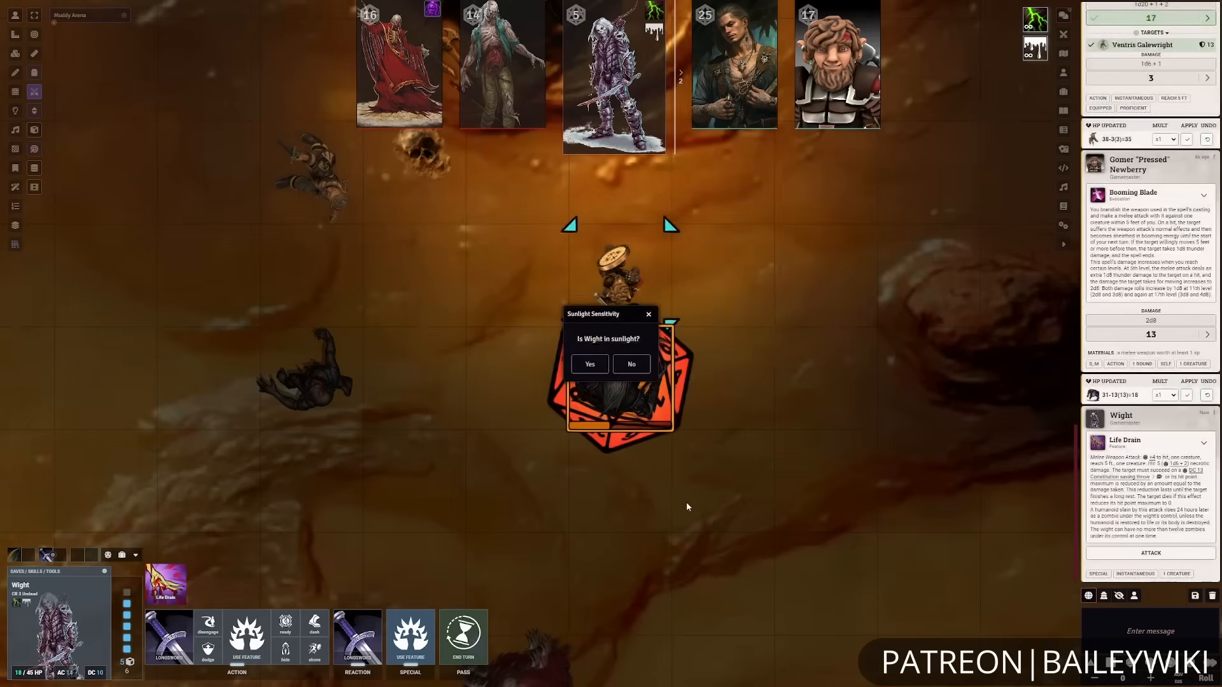
left_click(638, 374)
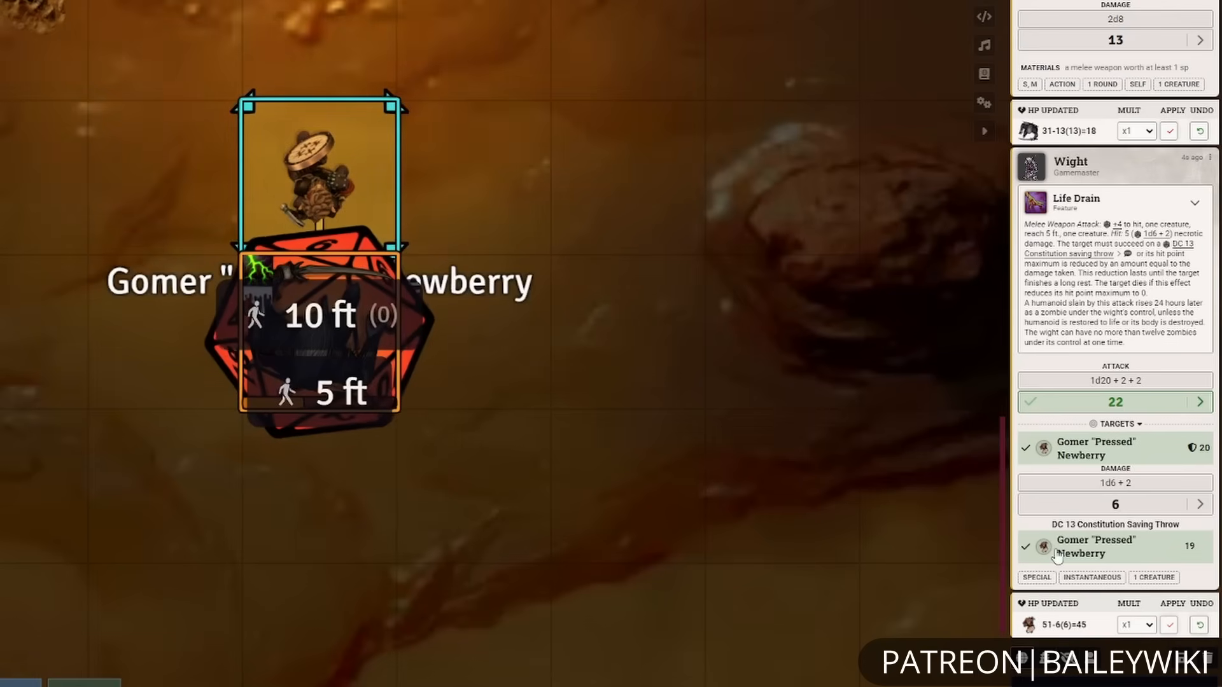
mouse_move(1173, 560)
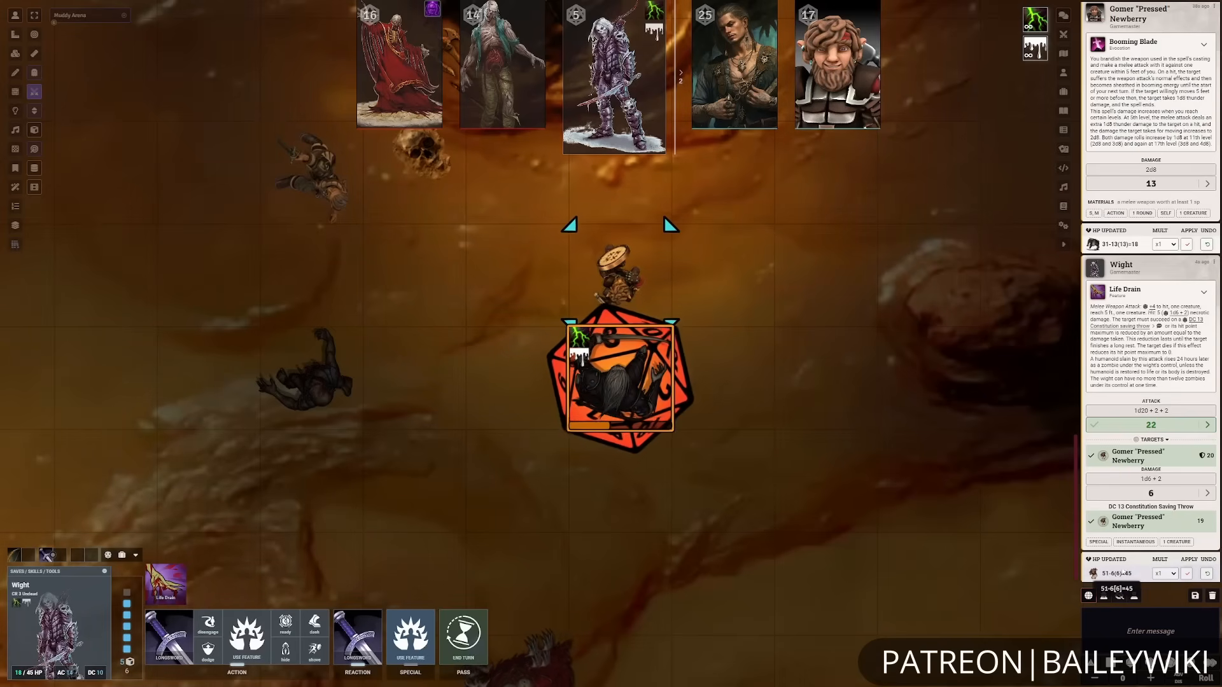
- Check the artificer's hit points and repeat the Wight's Life Drain against the artificer with the Wight not in sunlight
left_click(619, 274)
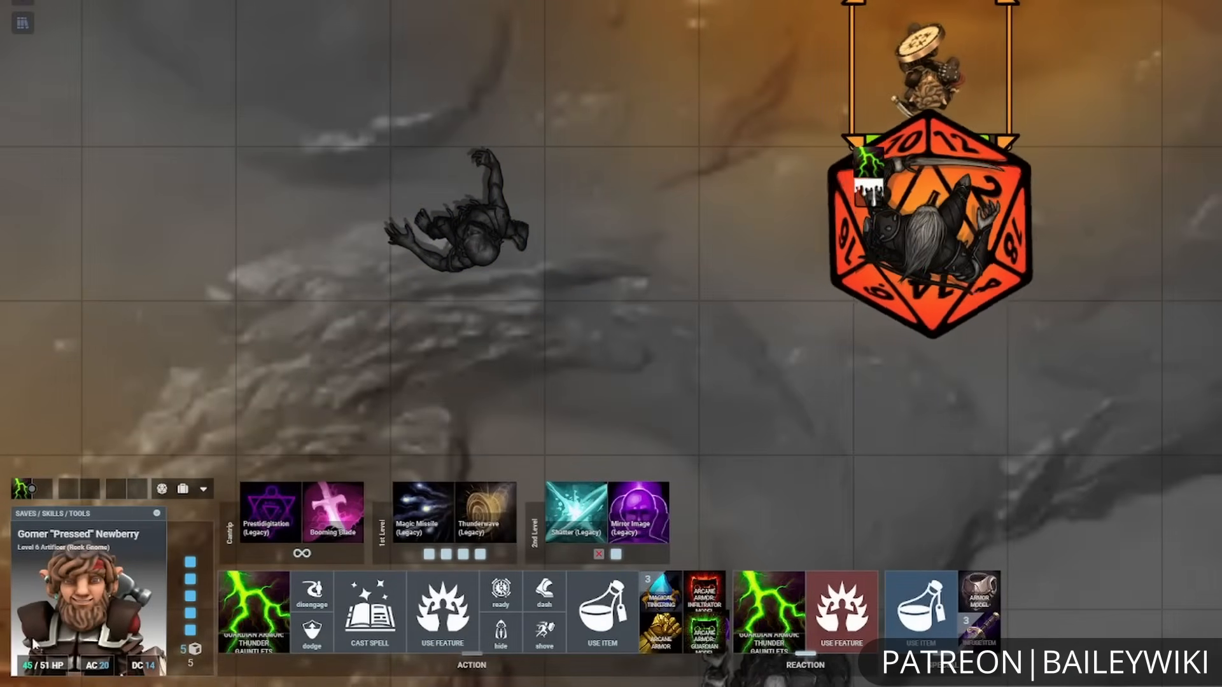
left_click(962, 244)
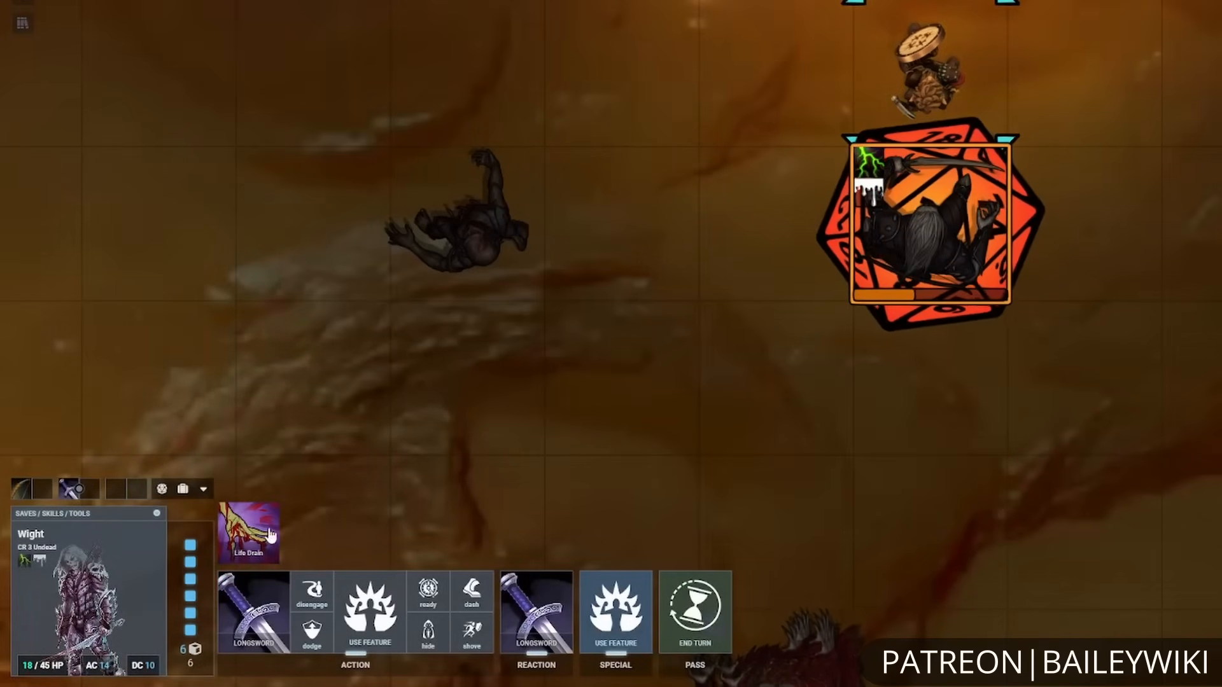
left_click(270, 535)
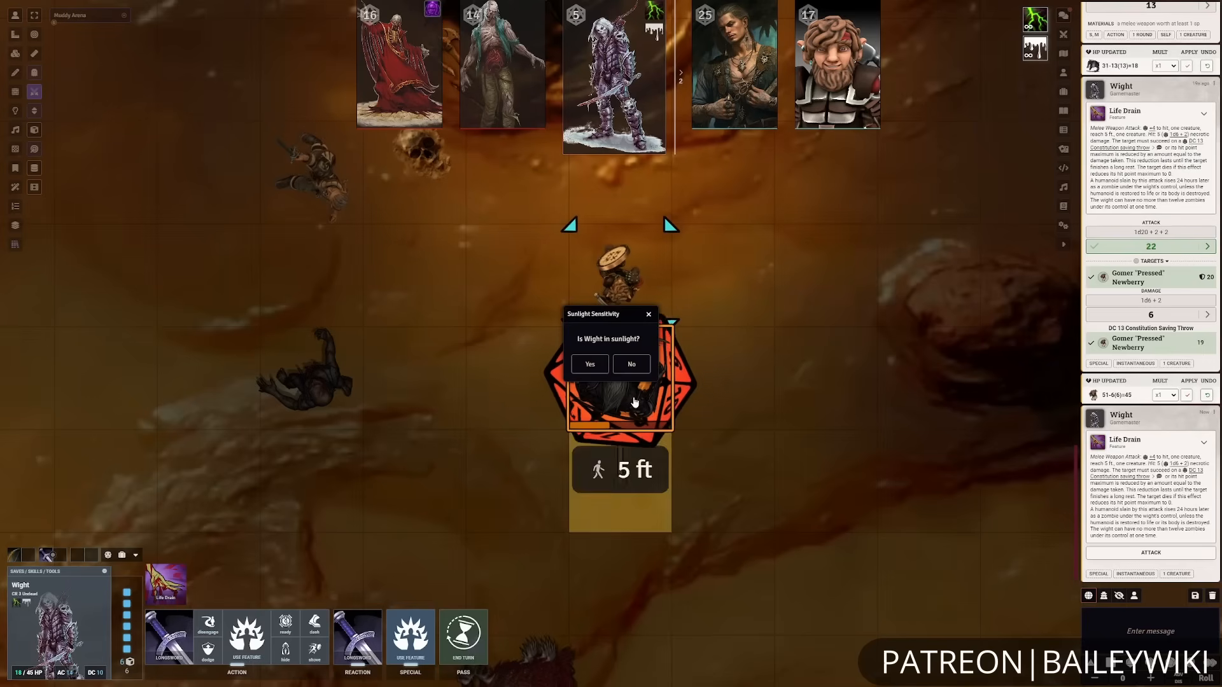
left_click(632, 364)
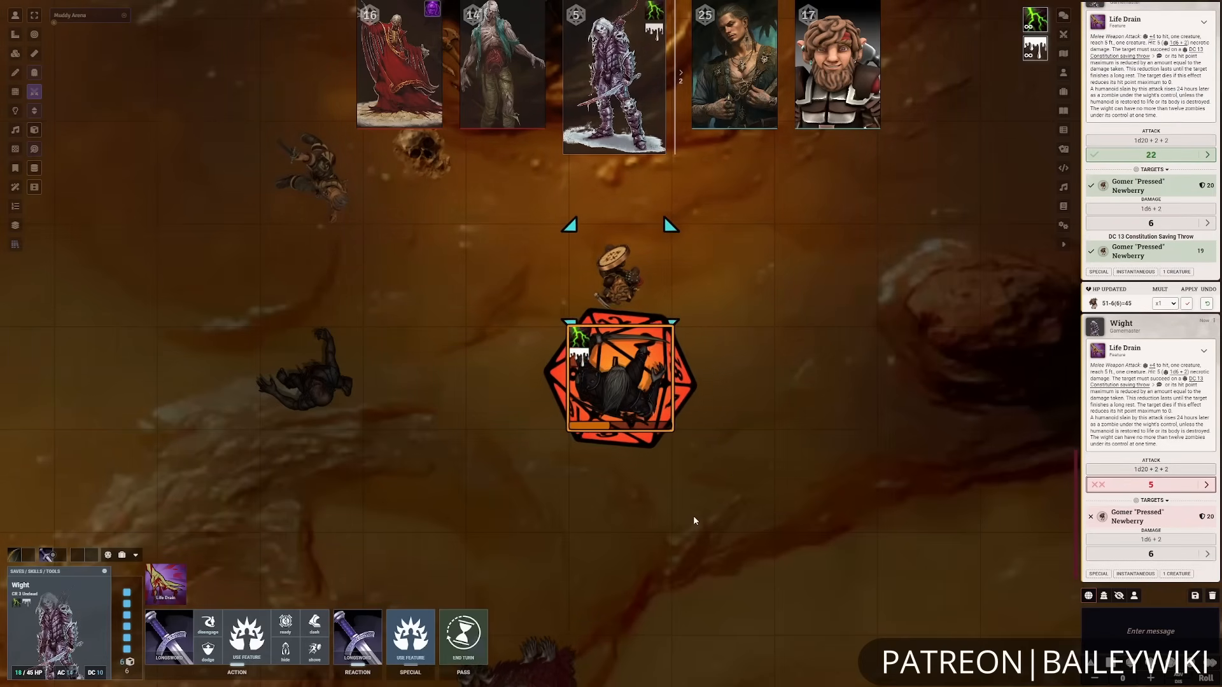
- End the Wight's turn without a Lich legendary action and move the rogue one square down beside the Zombie
left_click(464, 637)
left_click(655, 439)
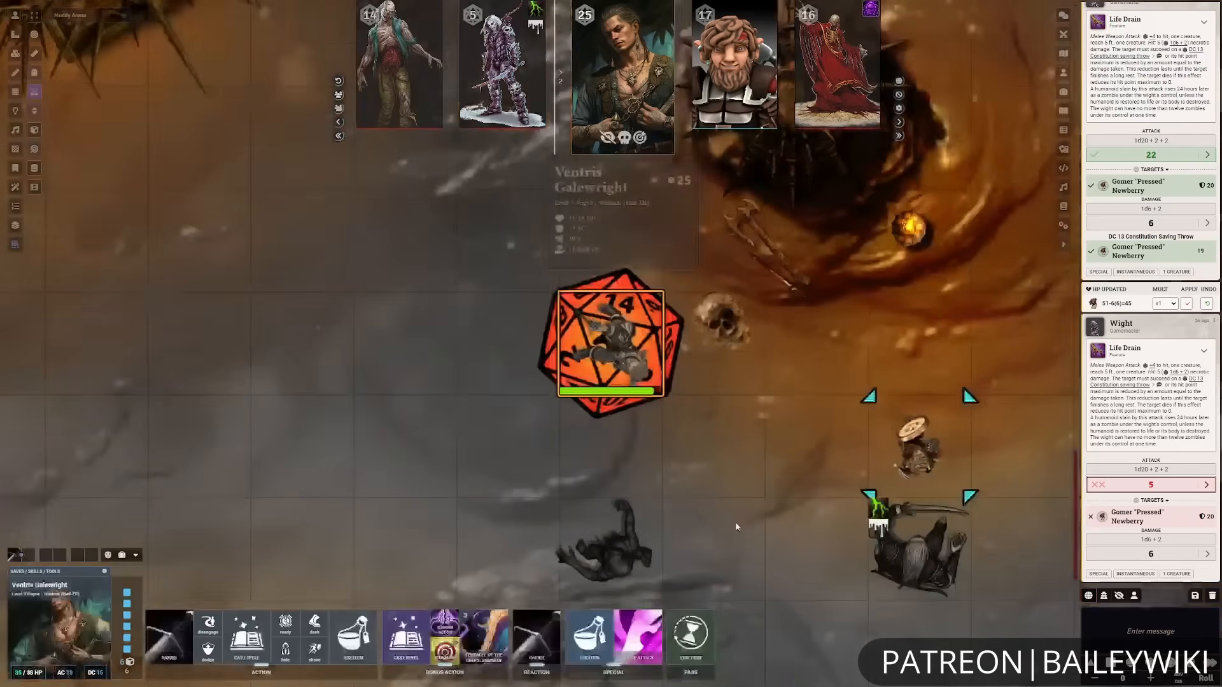
left_click_drag(602, 421, 605, 445)
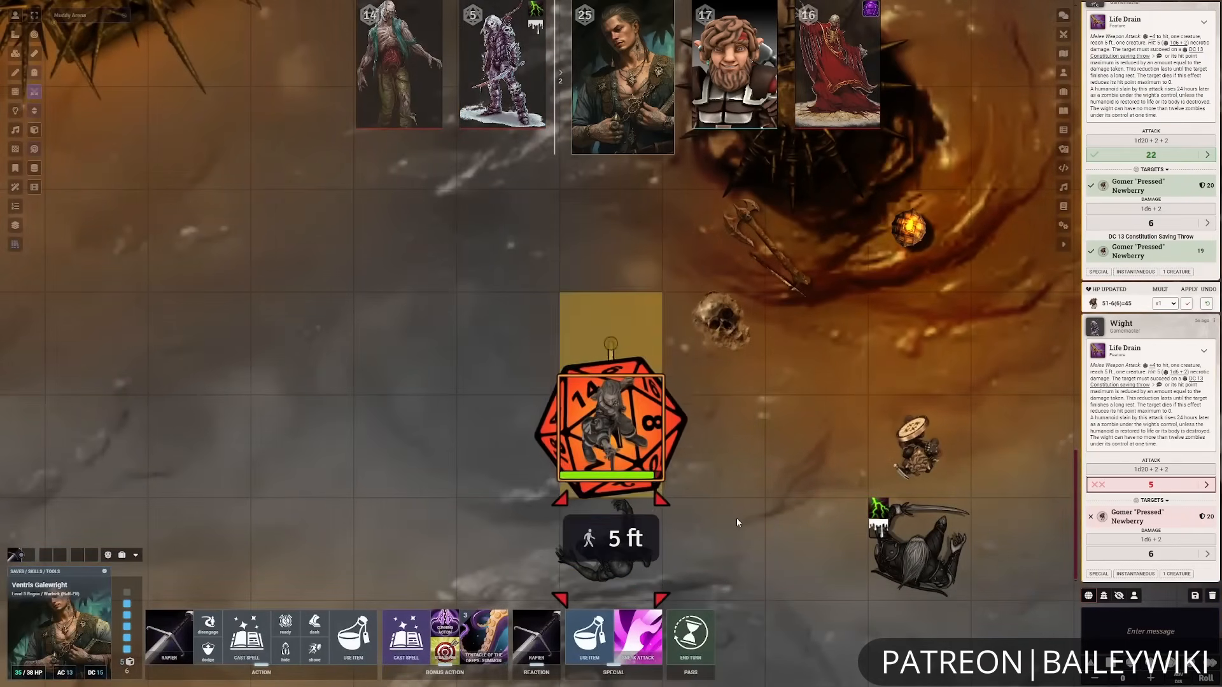
left_click_drag(736, 517, 727, 310)
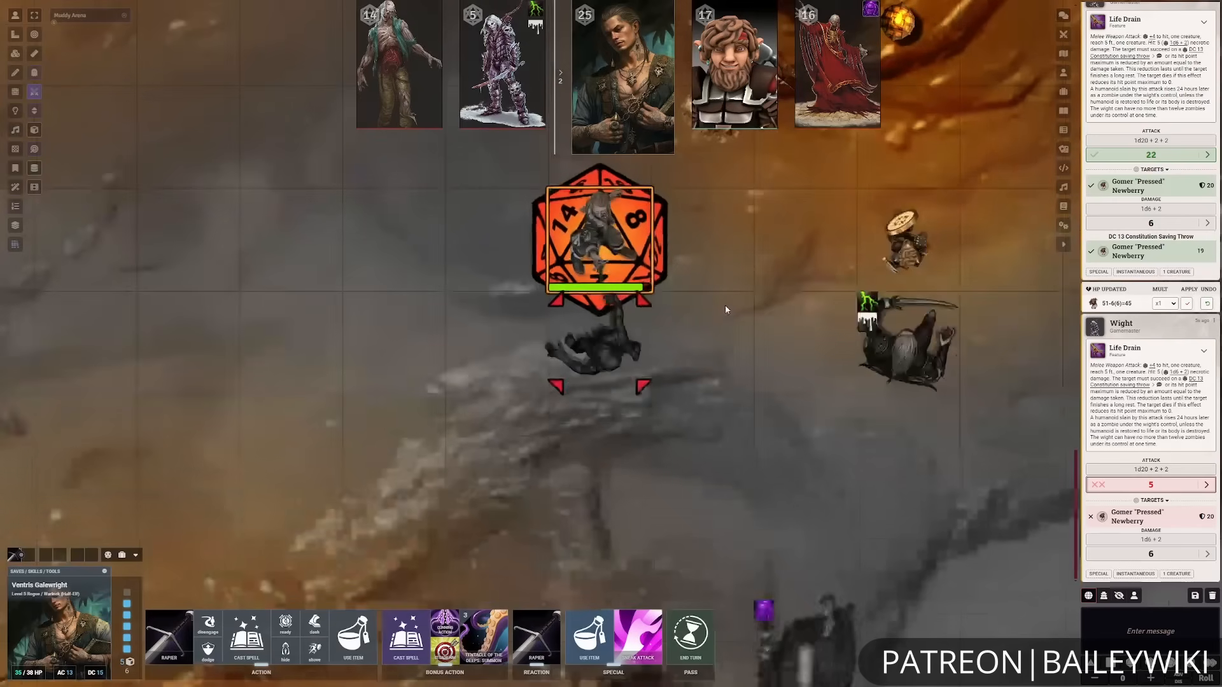
- Attack the Zombie with the rogue's Rapier using Sneak Attack, and check the Zombie's remaining hit points
left_click(170, 634)
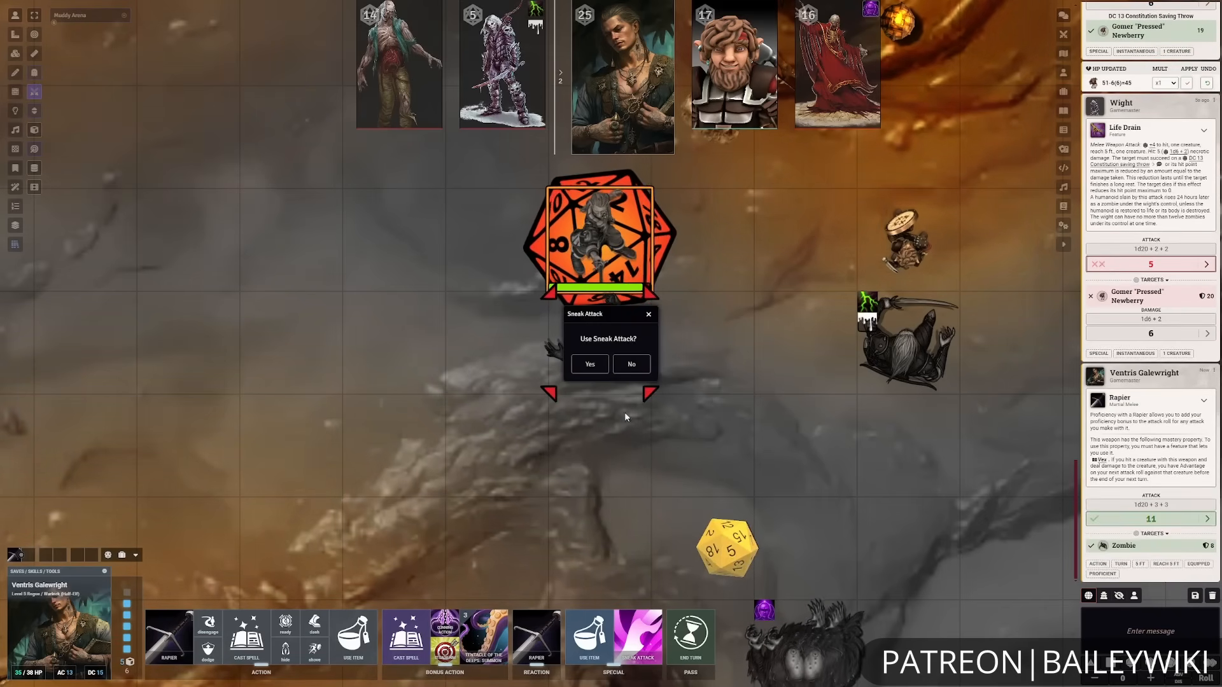
left_click(590, 364)
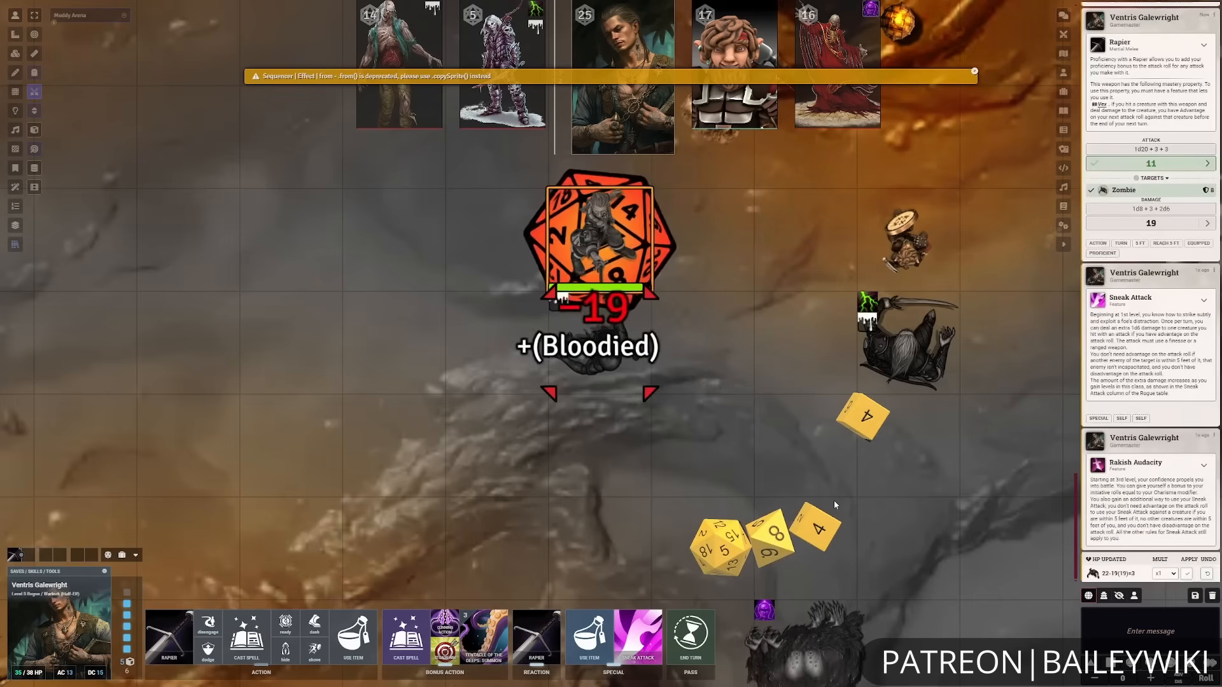
left_click(588, 353)
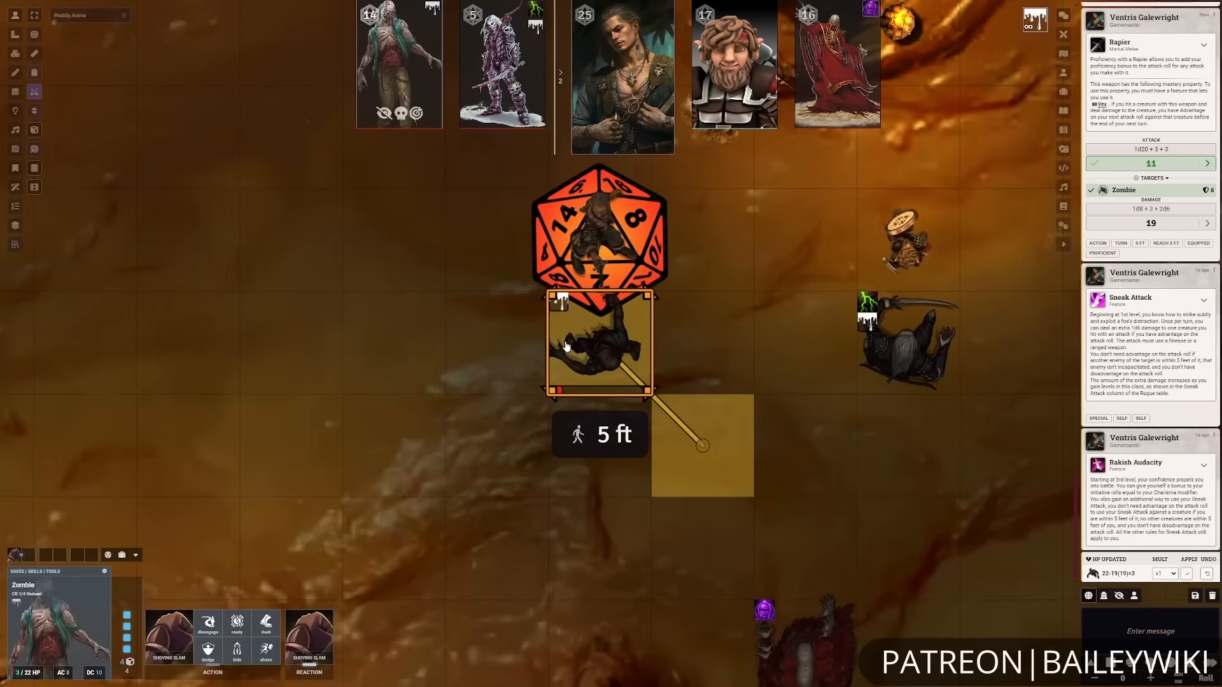
left_click(640, 271)
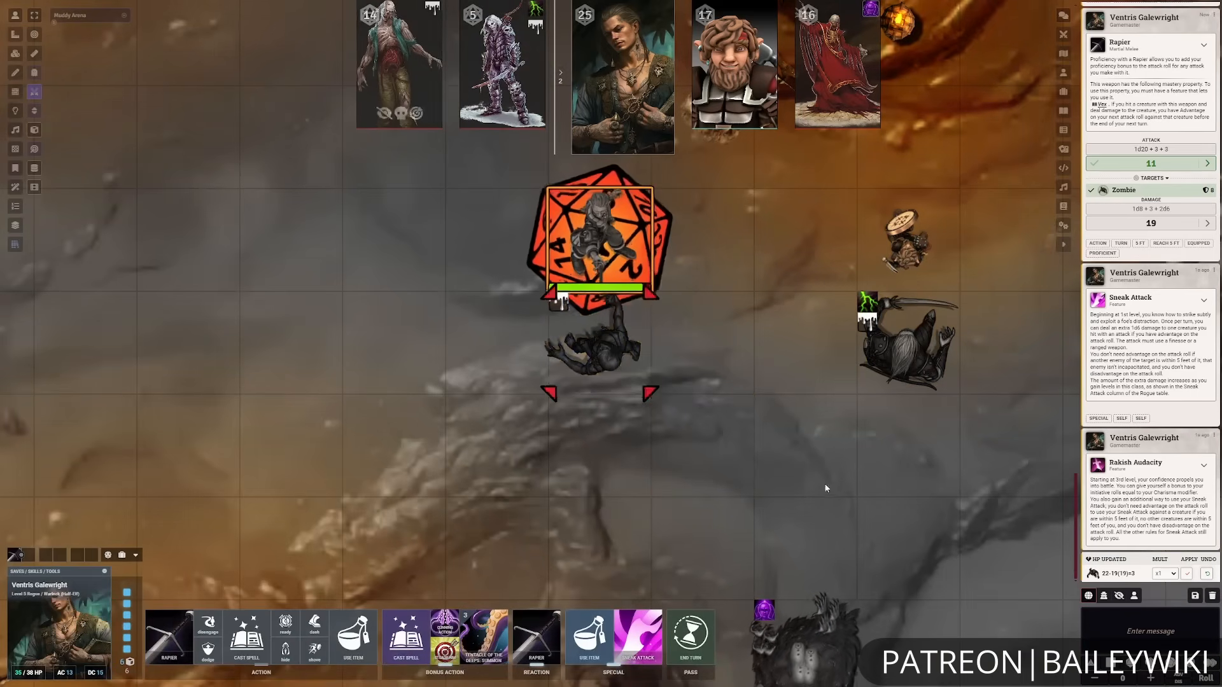
- Strike the Zombie again with the Rapier and end the rogue's turn without using a Lich legendary action
left_click(164, 641)
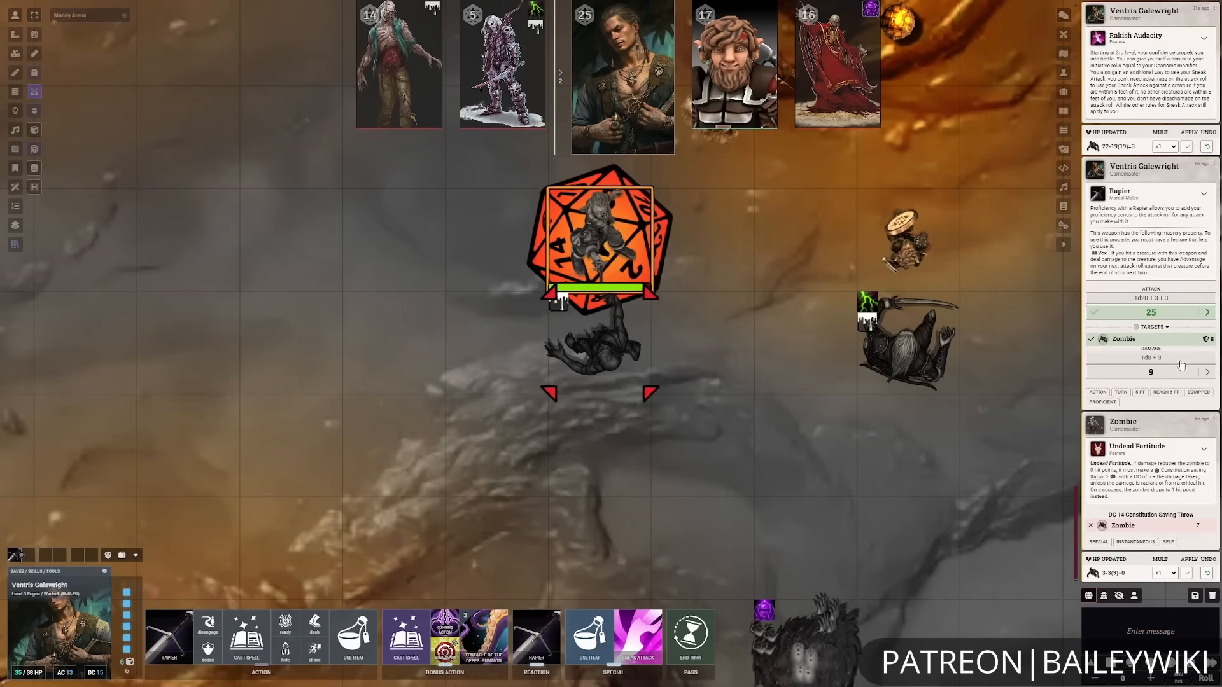
mouse_move(1148, 525)
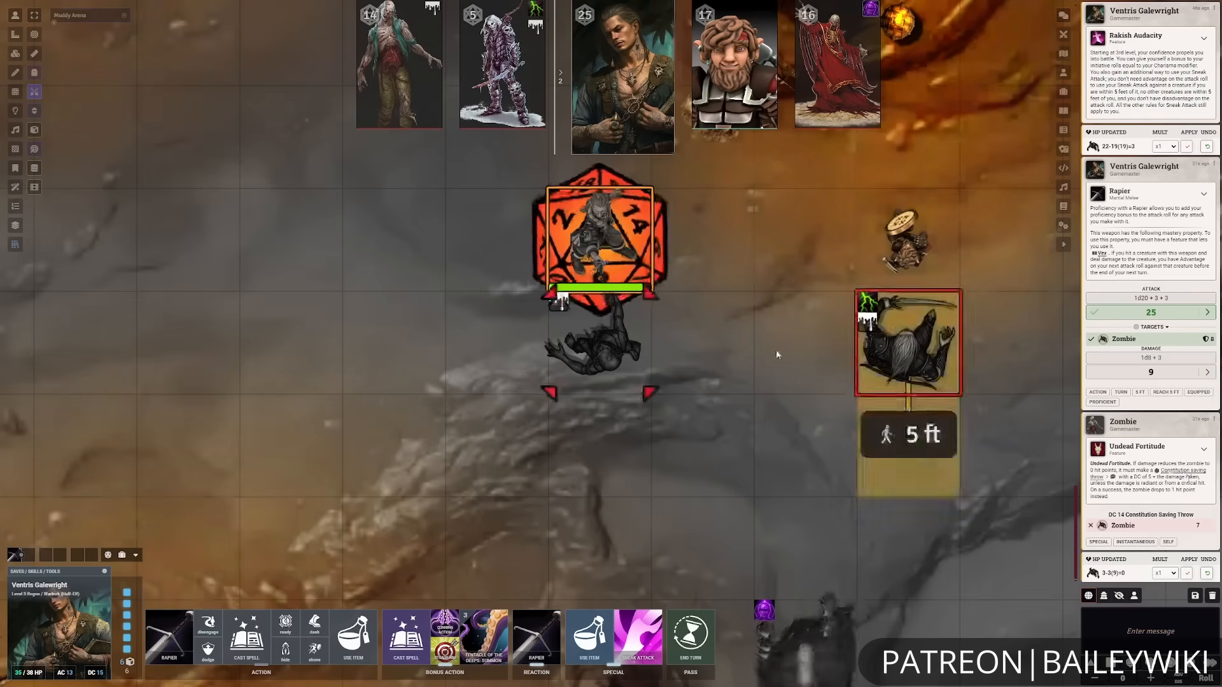
left_click(691, 637)
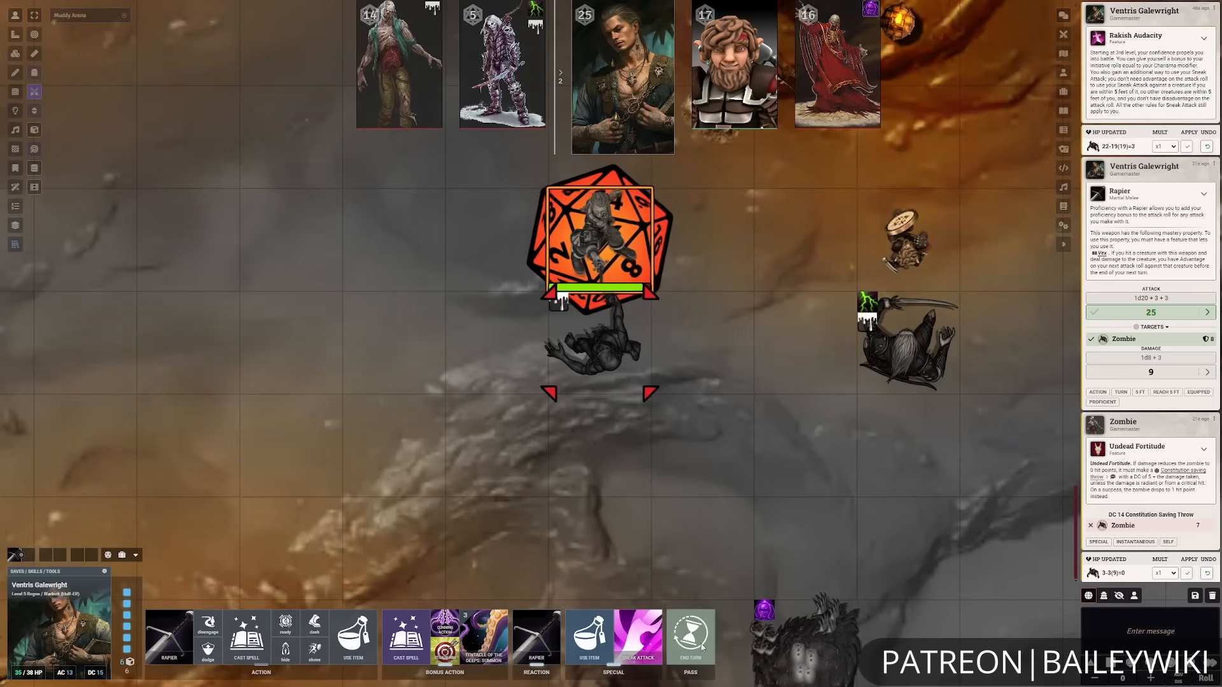
left_click(659, 443)
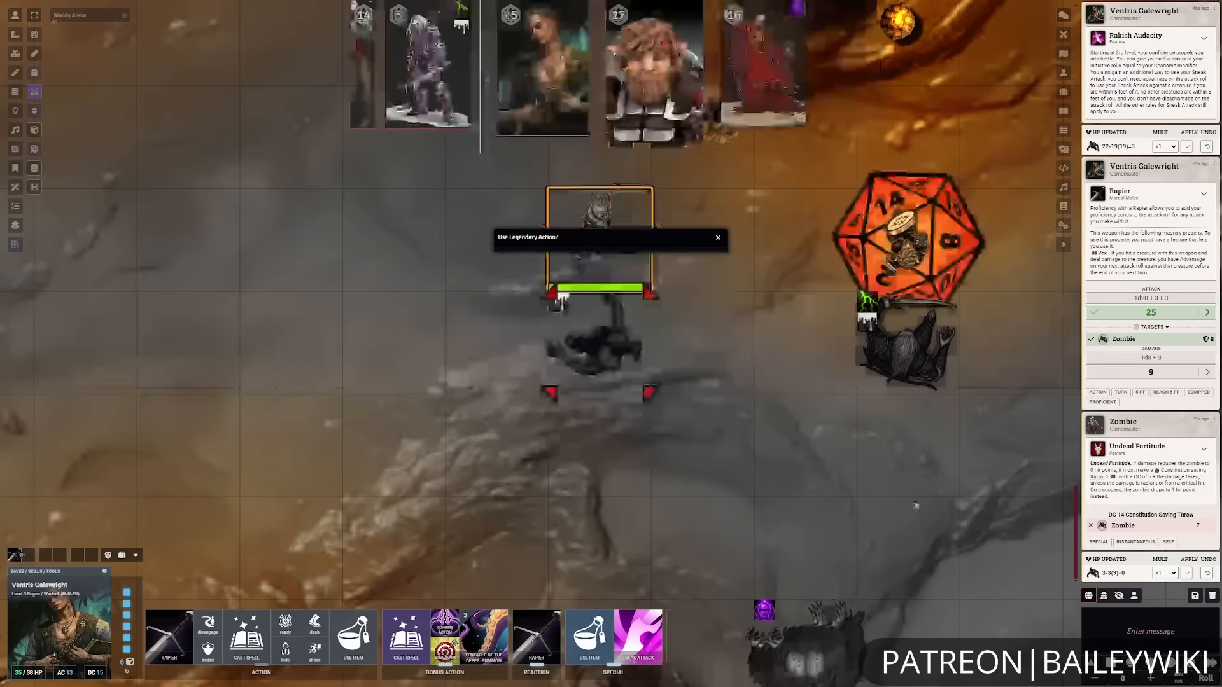
- Move the artificer one square diagonally away from the Wight and accept the Wight's opportunity attack with Life Drain
left_click_drag(918, 491, 707, 451)
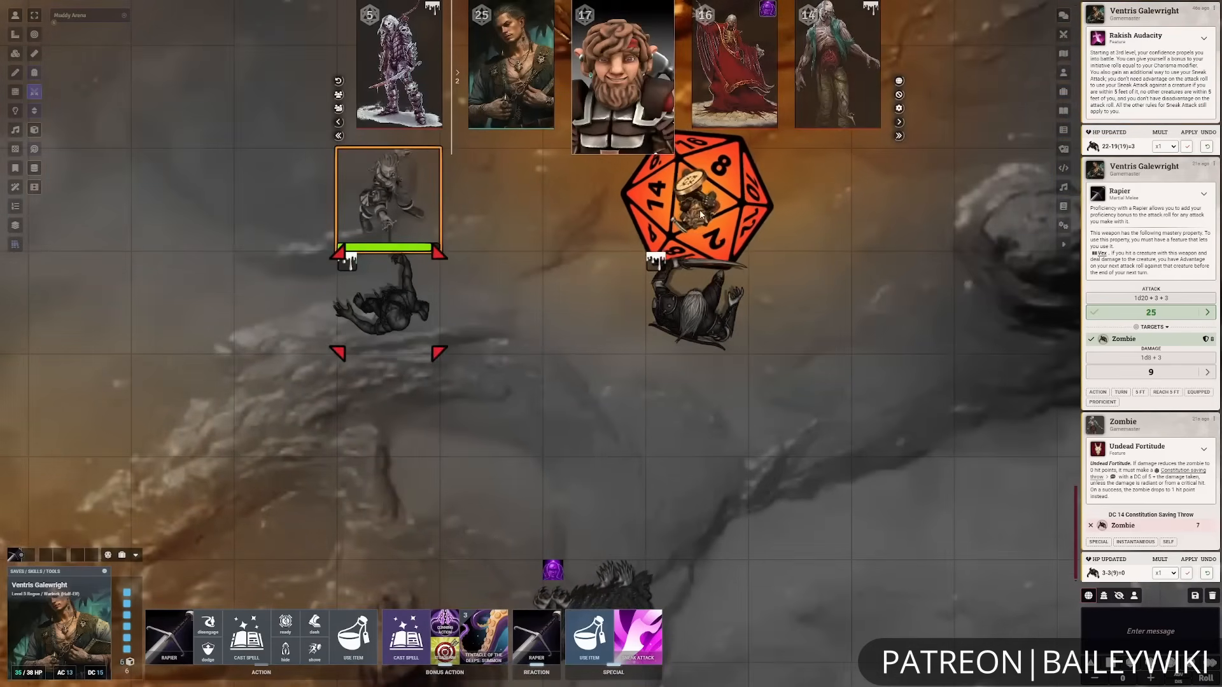
left_click(700, 228)
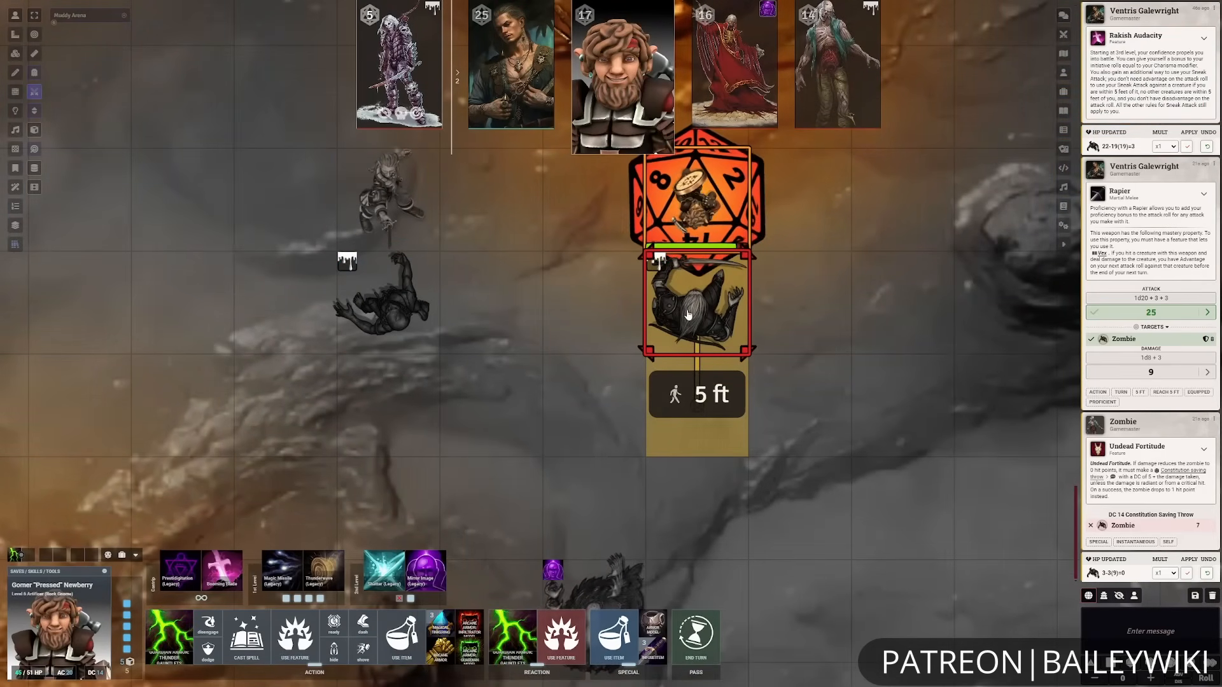
scroll(711, 266, "down", 2)
left_click_drag(711, 266, 787, 178)
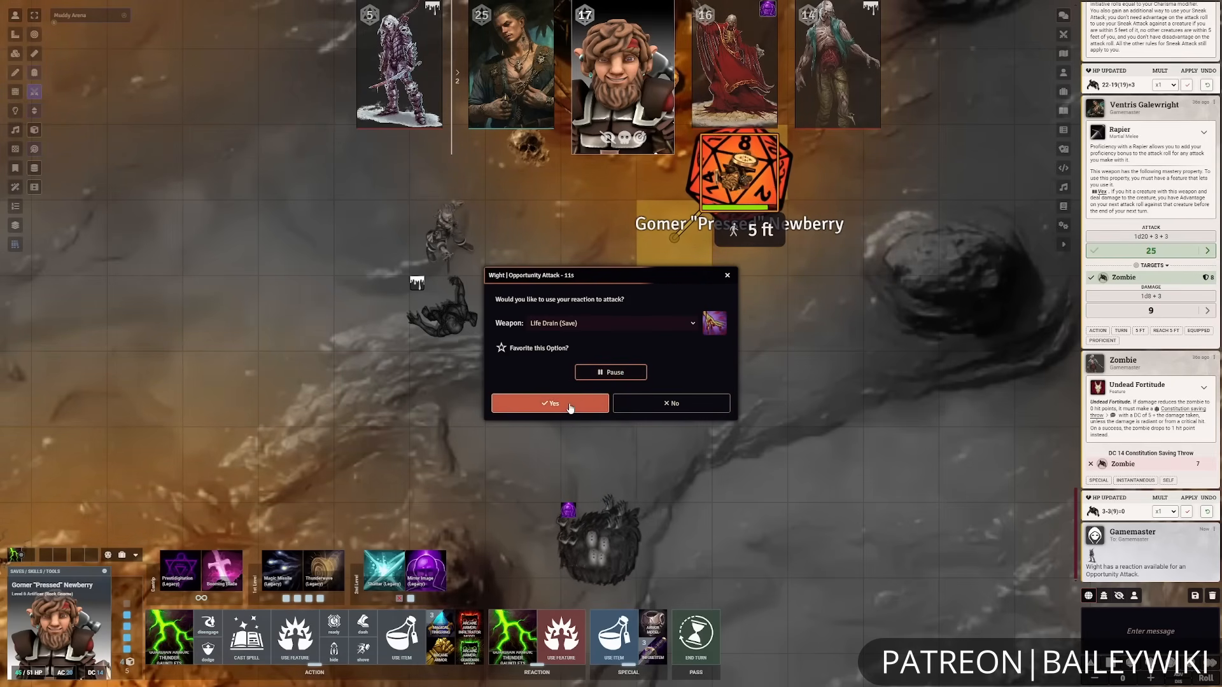
left_click(550, 403)
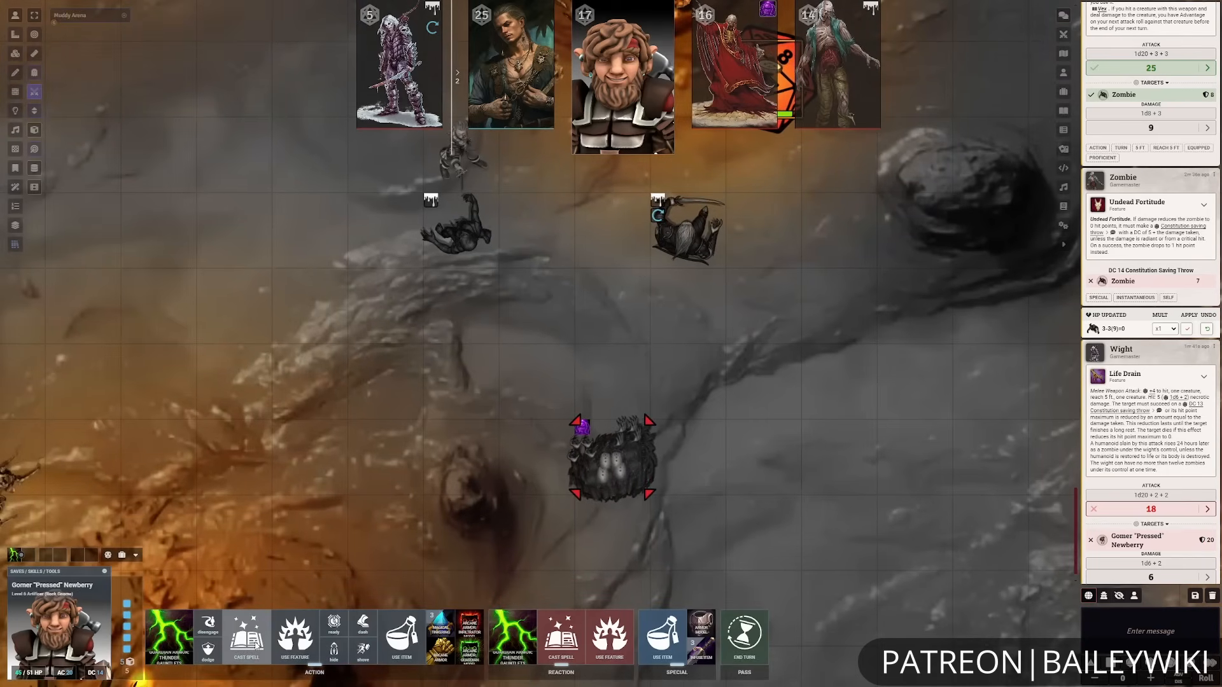
- Cast the artificer's Fire Bolt cantrip at the Lich protected by Mirror Image, declining the Lich's Counterspell reaction
mouse_move(256, 645)
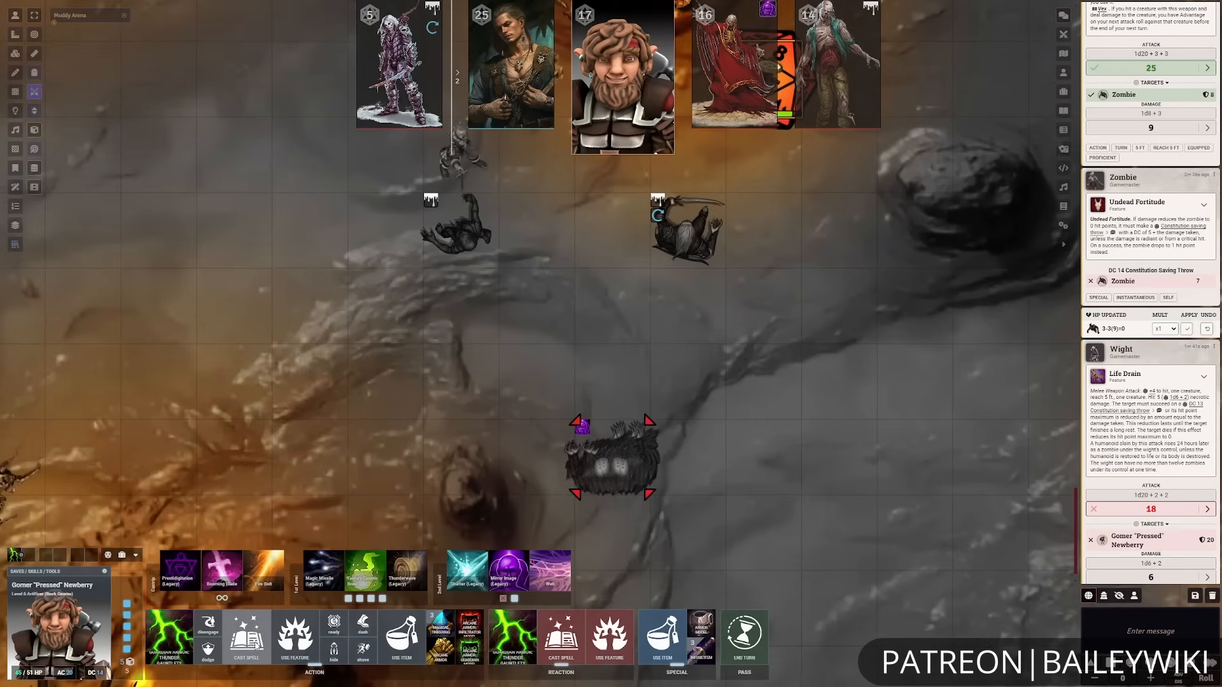
left_click(274, 576)
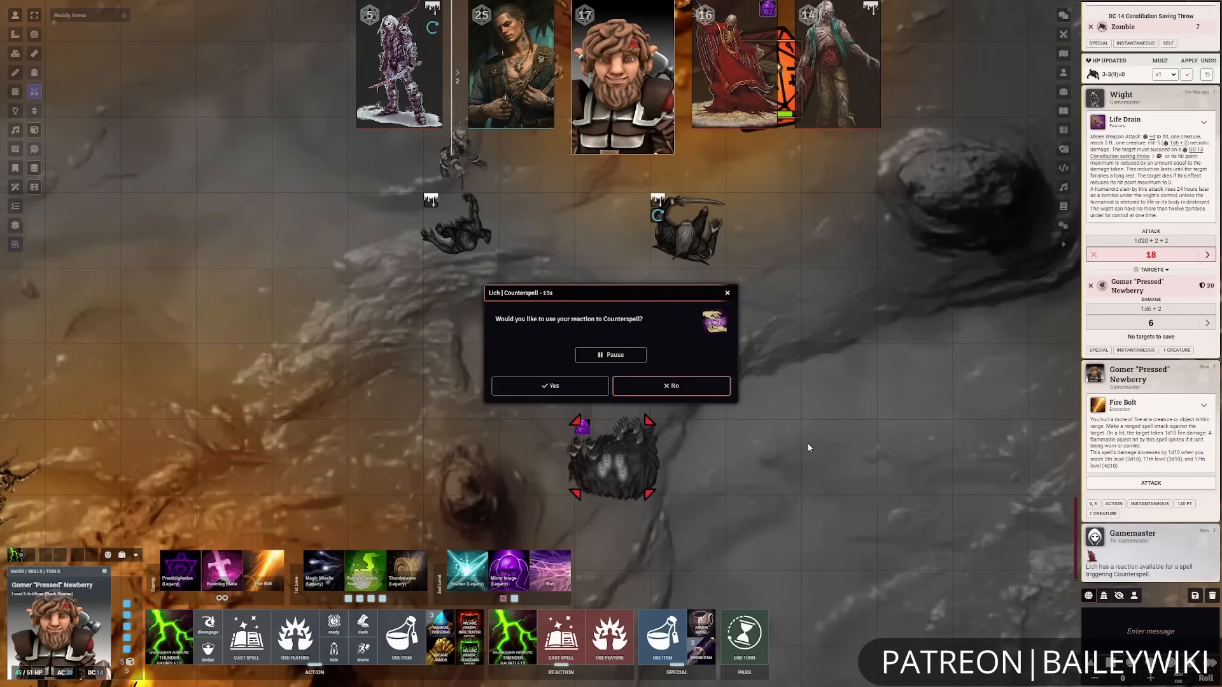
left_click(684, 387)
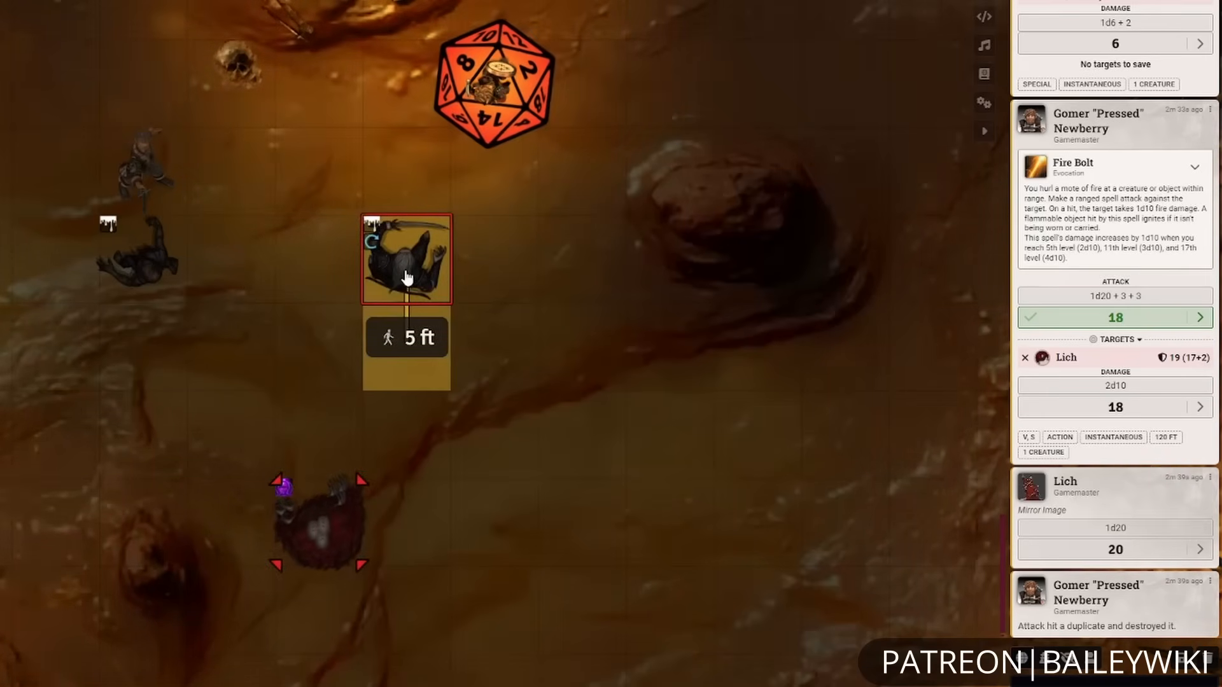
left_click_drag(417, 305, 421, 306)
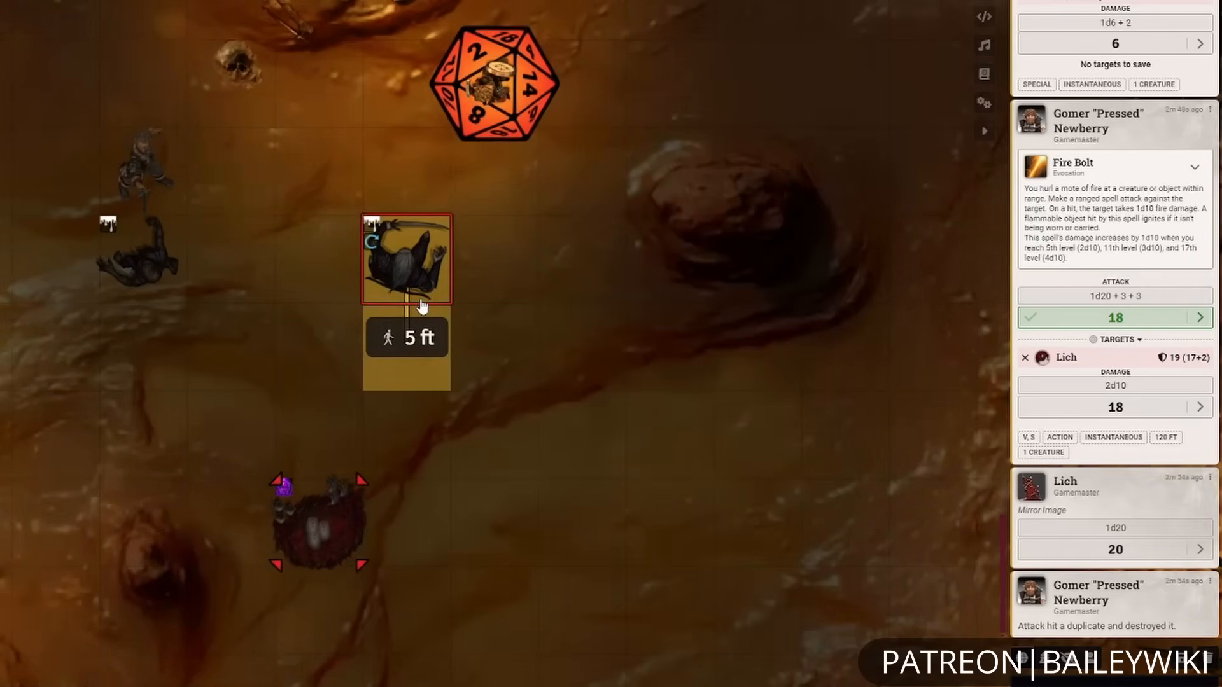
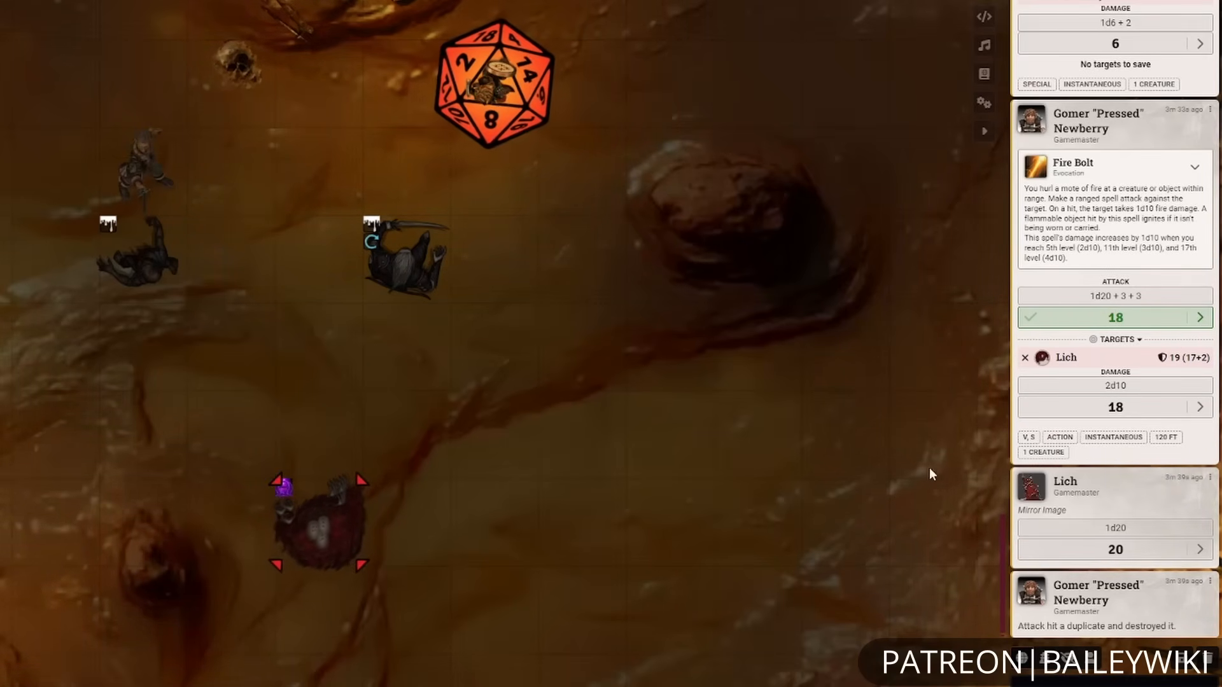
- Inspect the Lich's token and its remaining Mirror Image duplicates up close
scroll(575, 408, "up", 10)
left_click(733, 67)
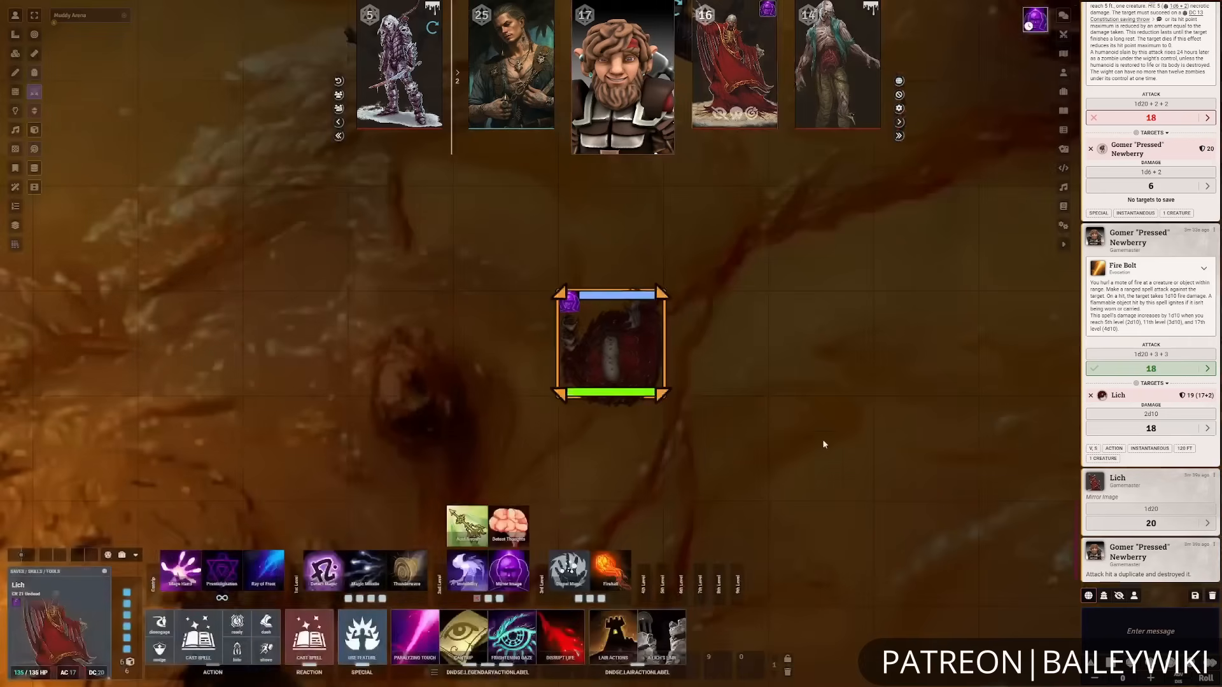
left_click(851, 411)
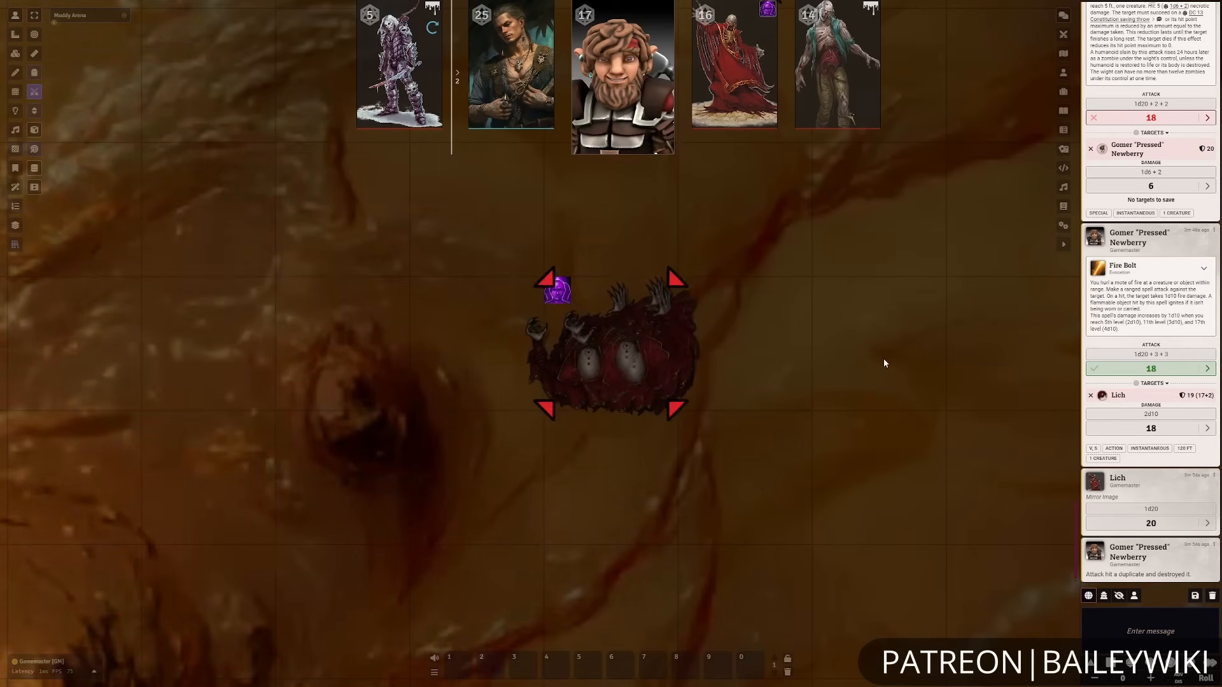
scroll(873, 344, "down", 5)
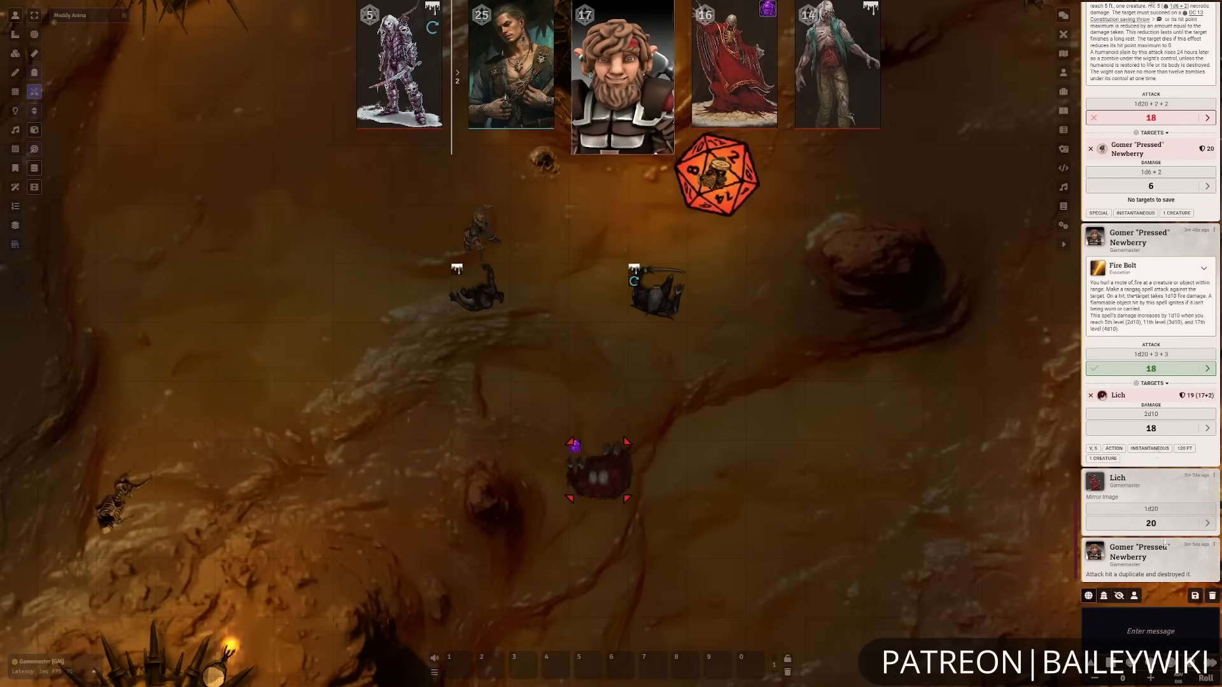
left_click_drag(820, 339, 833, 365)
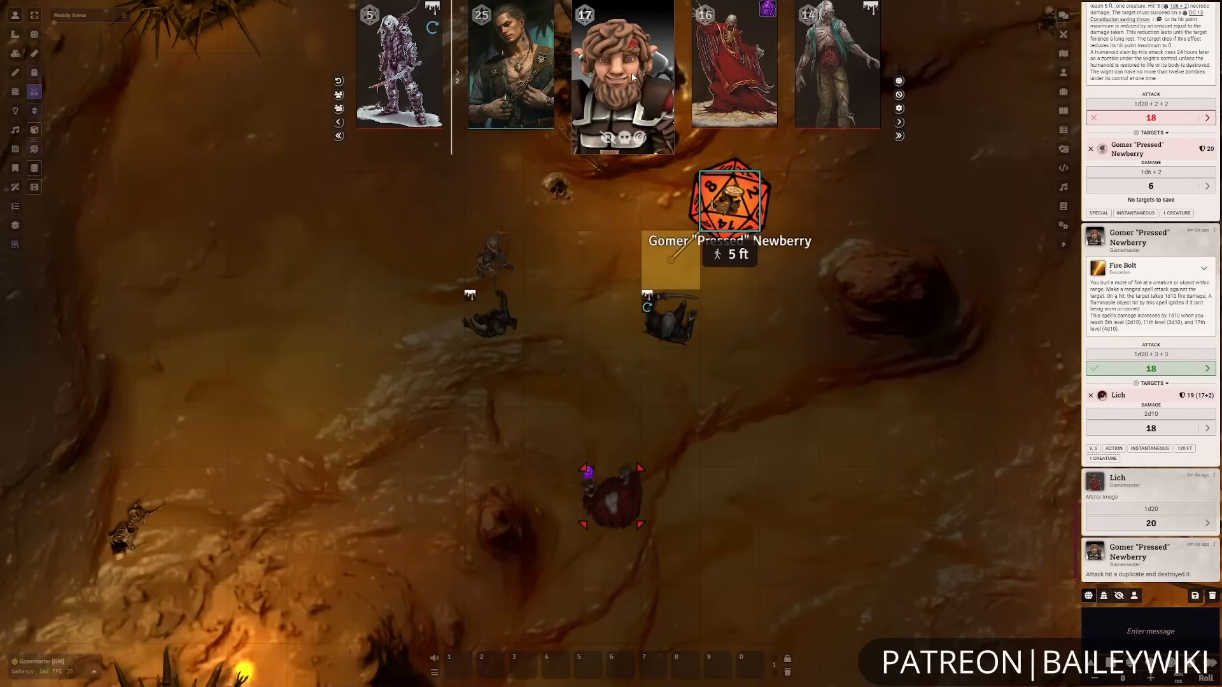
- End the artificer's turn without using any of the Lich's legendary actions
left_click(741, 220)
left_click(744, 635)
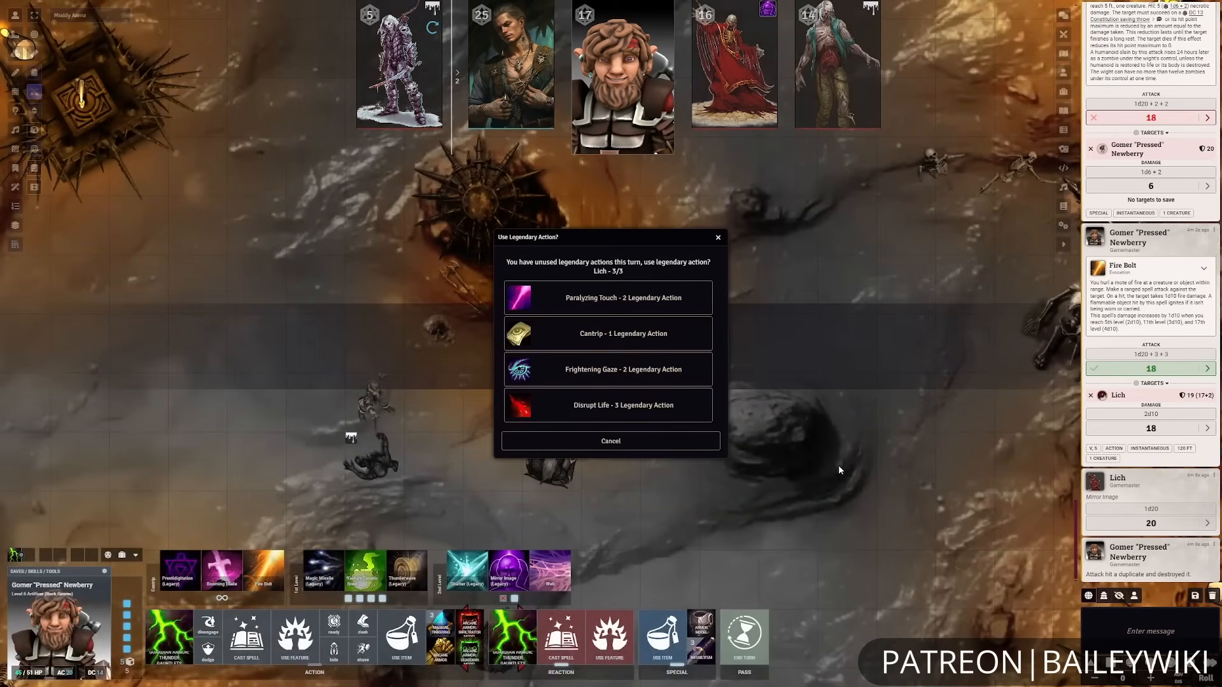
left_click(647, 442)
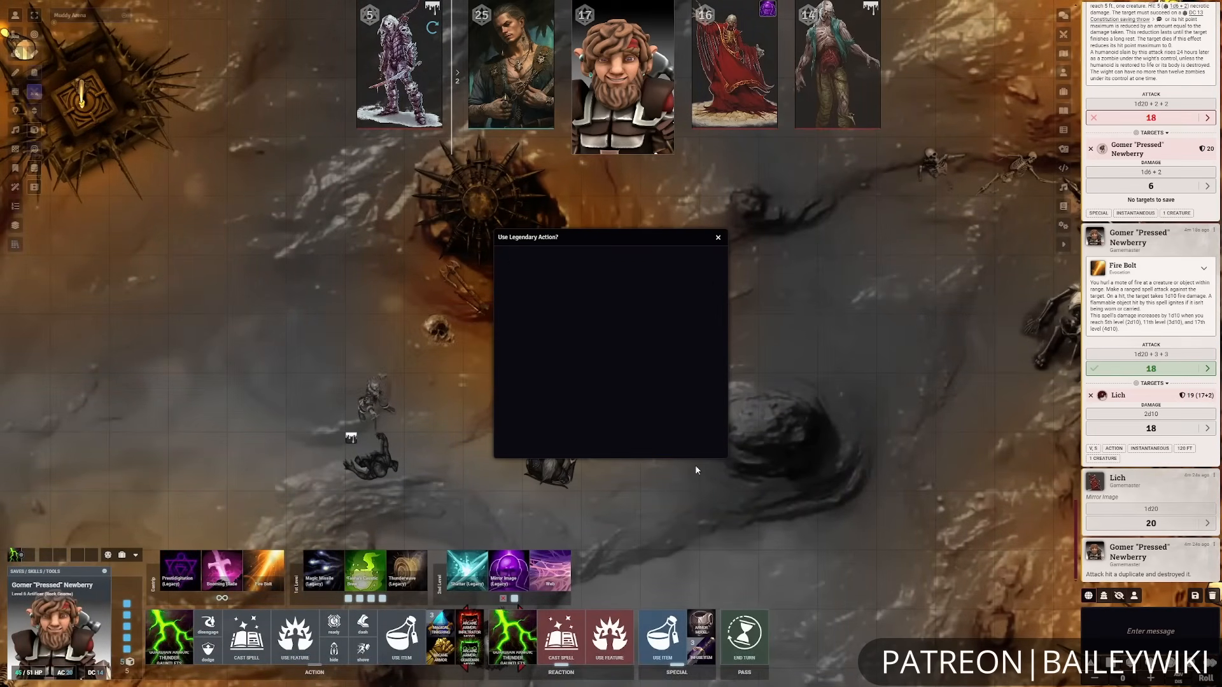
left_click_drag(713, 488, 807, 270)
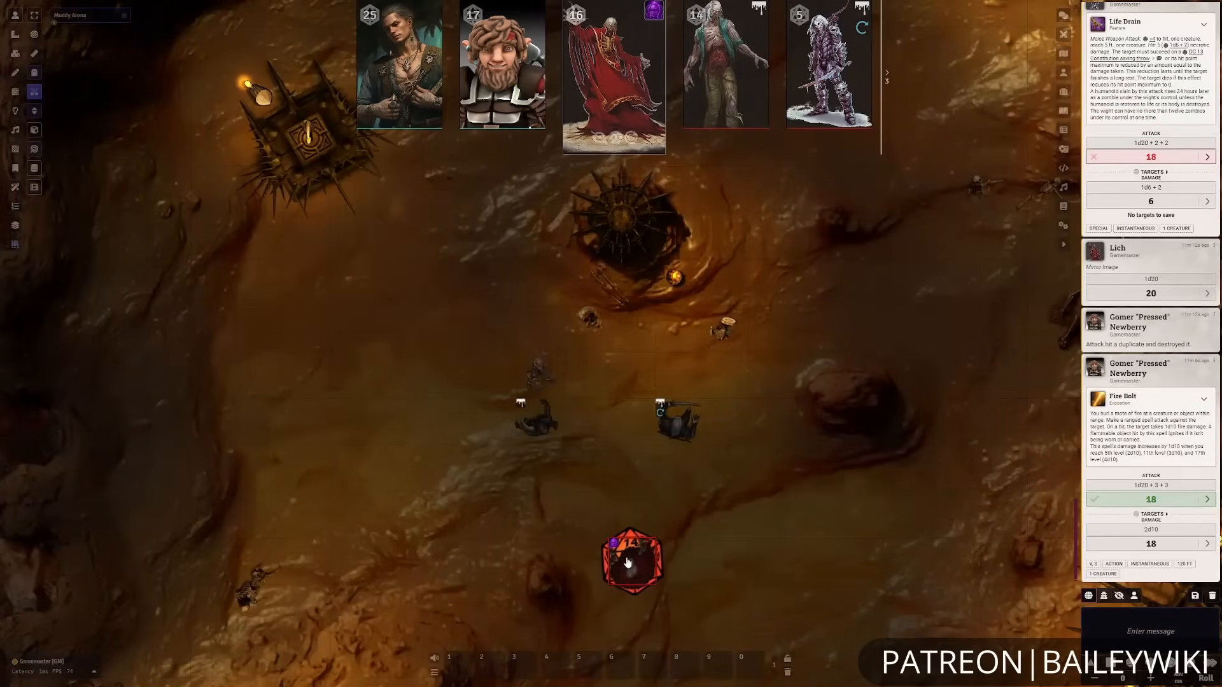
- Cast the Lich's Fireball, placing its 20 ft sphere beside the spiked pit so that it covers the rogue, the Zombie and the artificer
left_click(628, 562)
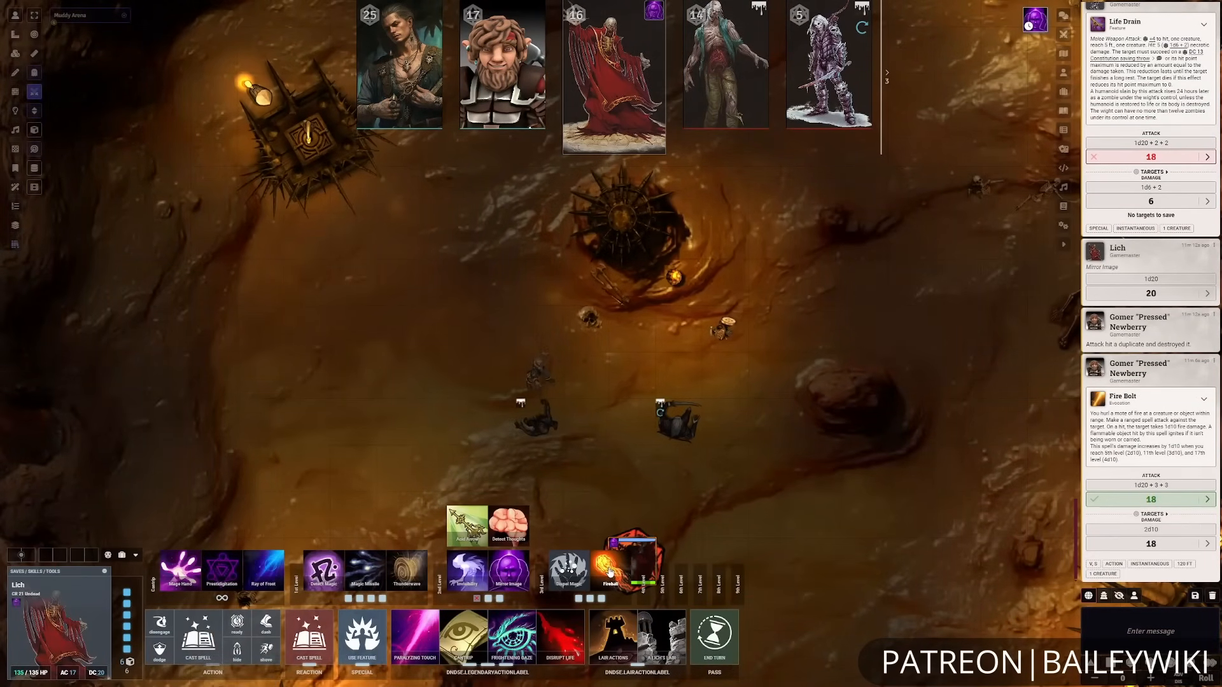
left_click(609, 571)
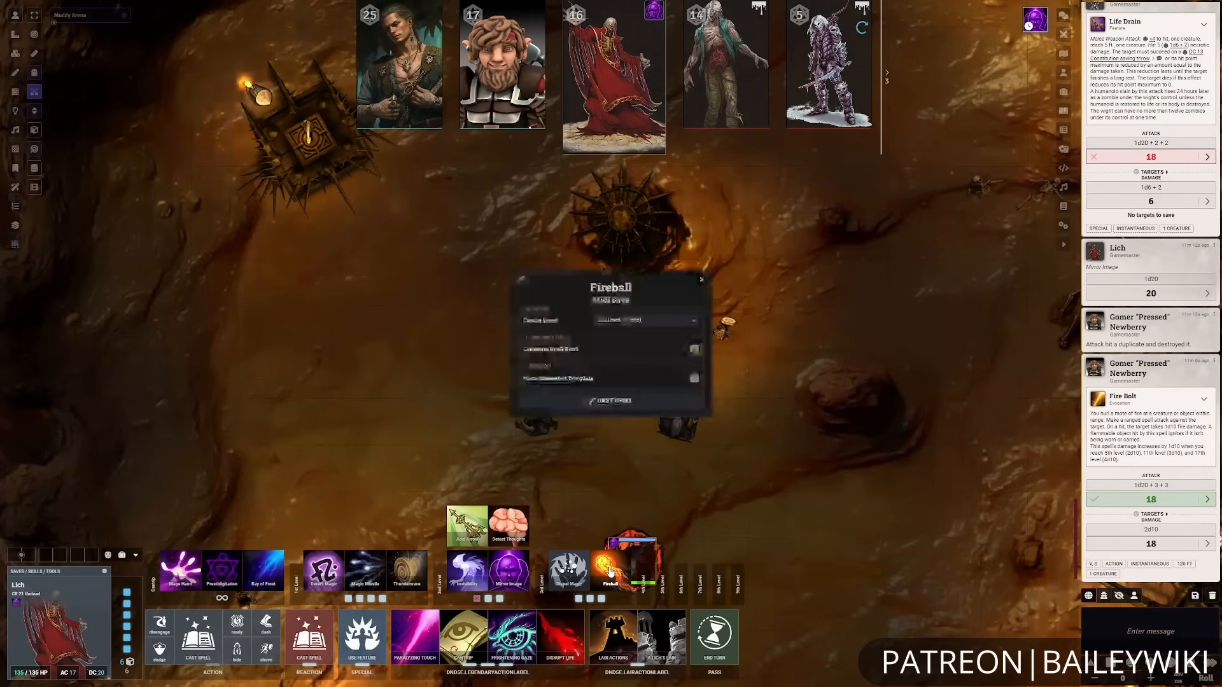
left_click(599, 402)
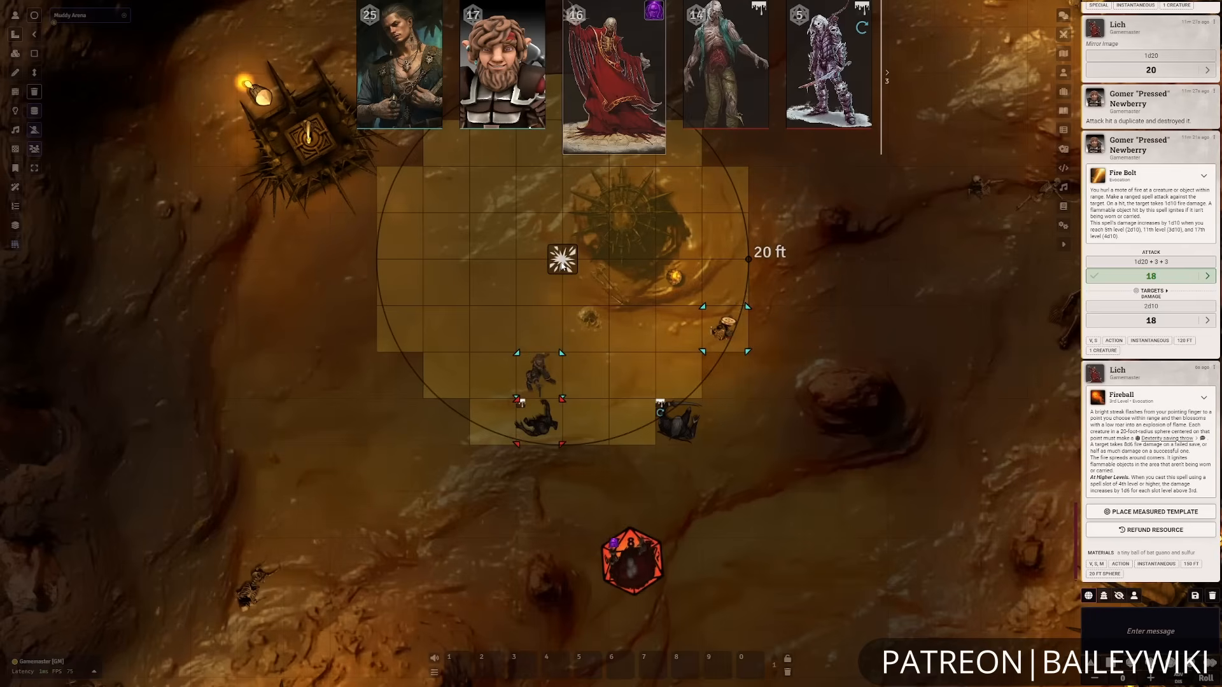
left_click(562, 263)
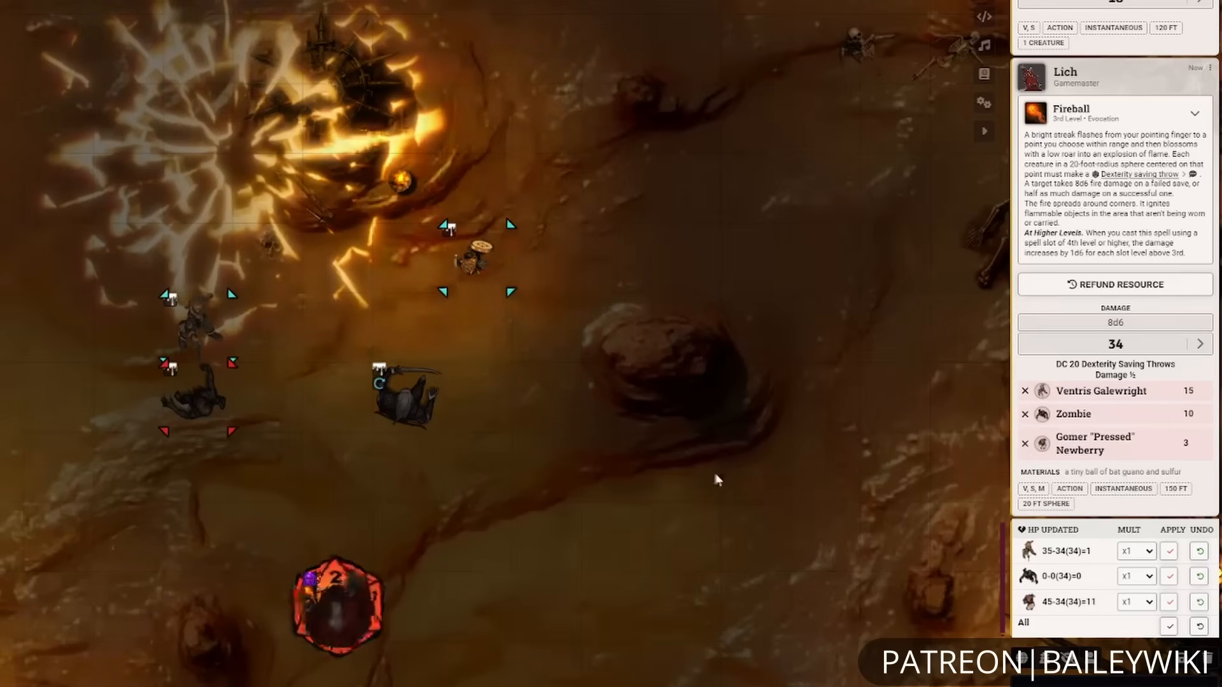
mouse_move(1163, 387)
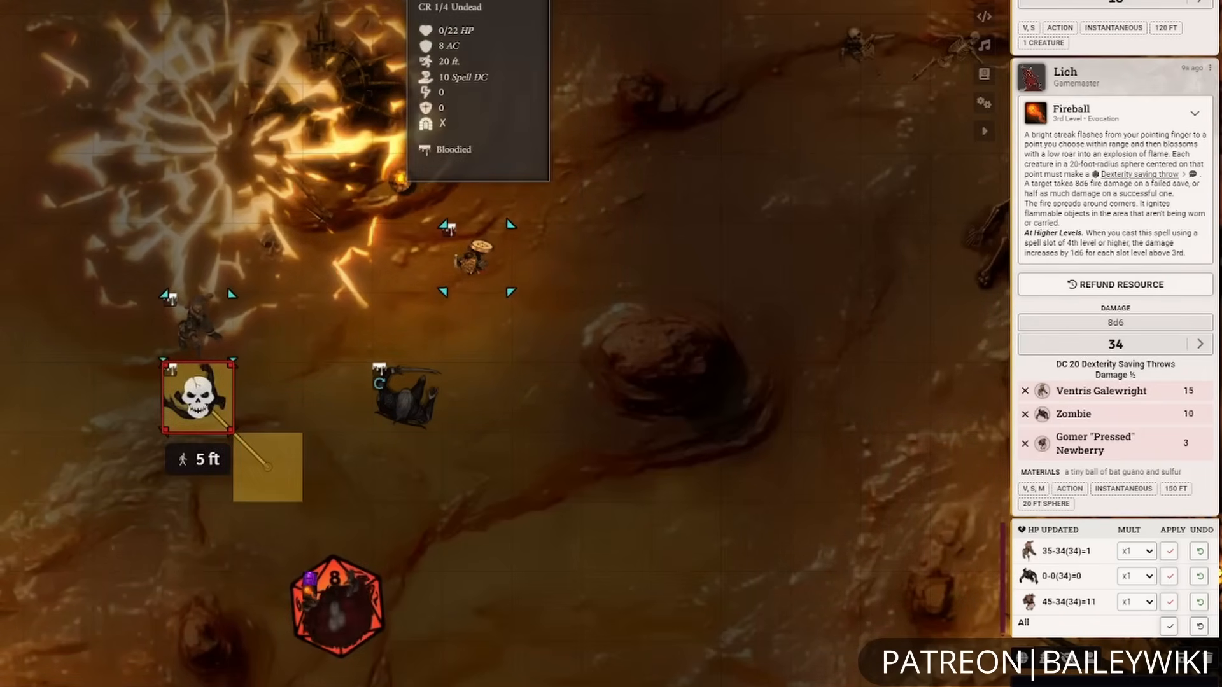
mouse_move(1111, 389)
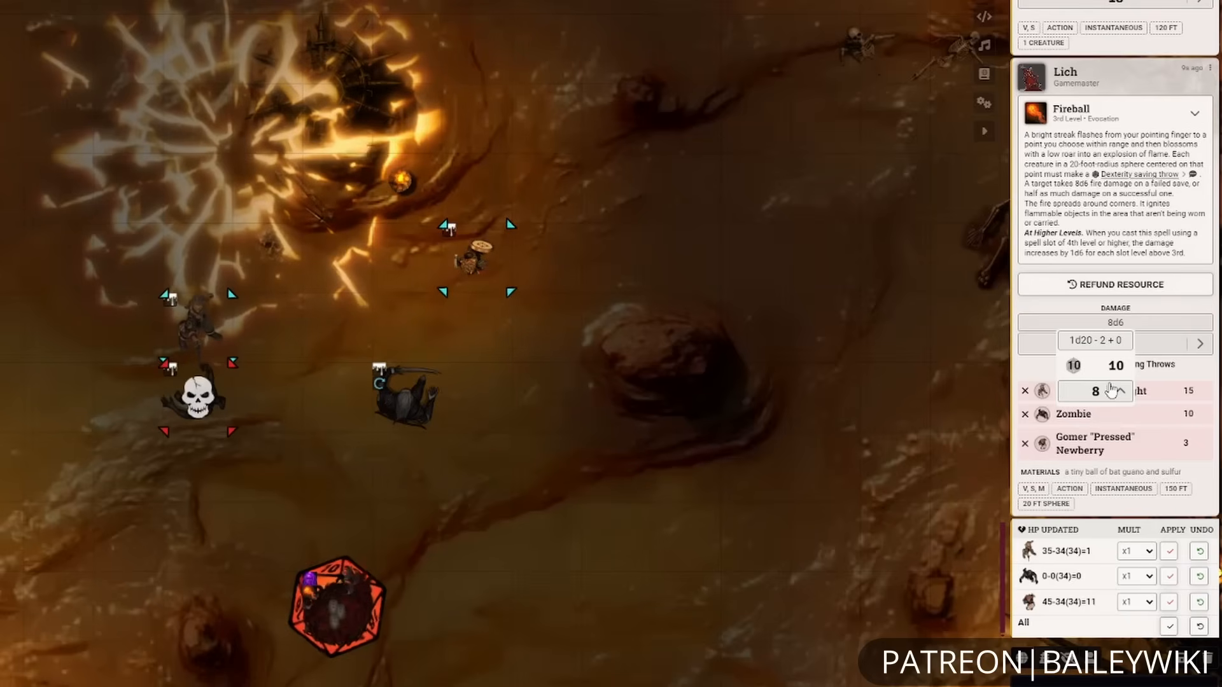
mouse_move(1114, 457)
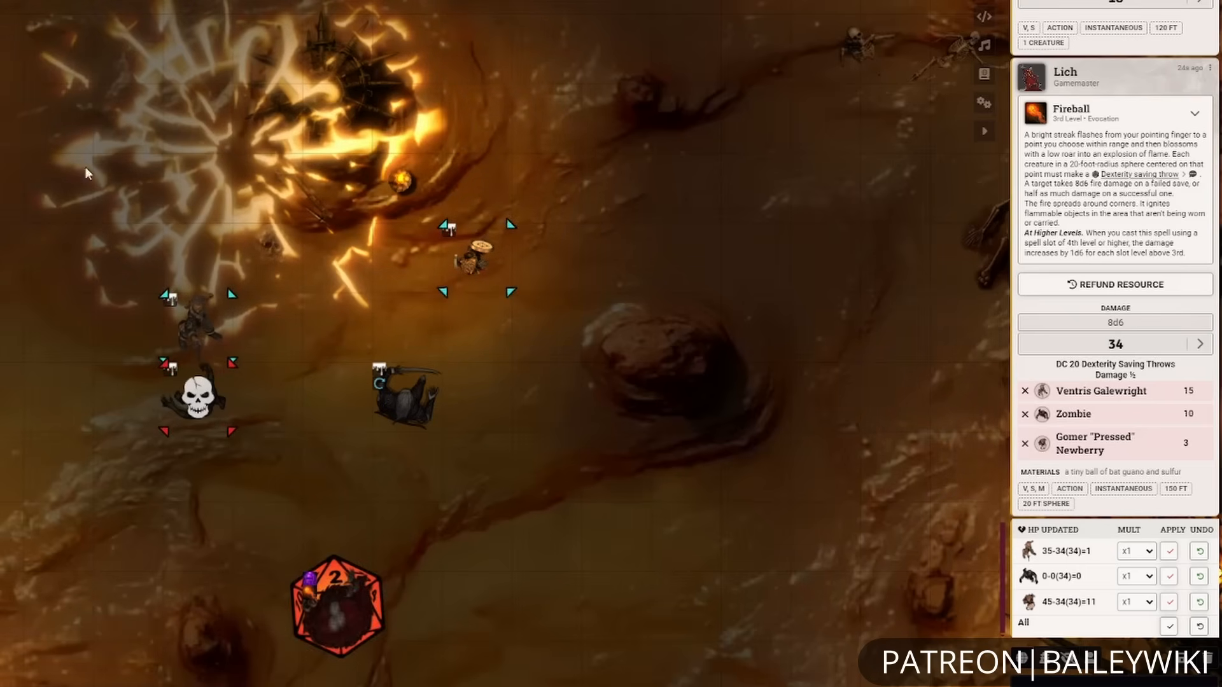
- End the Lich's turn and pass over the defeated Zombie's turn without using any of the Lich's legendary actions
left_click(317, 625)
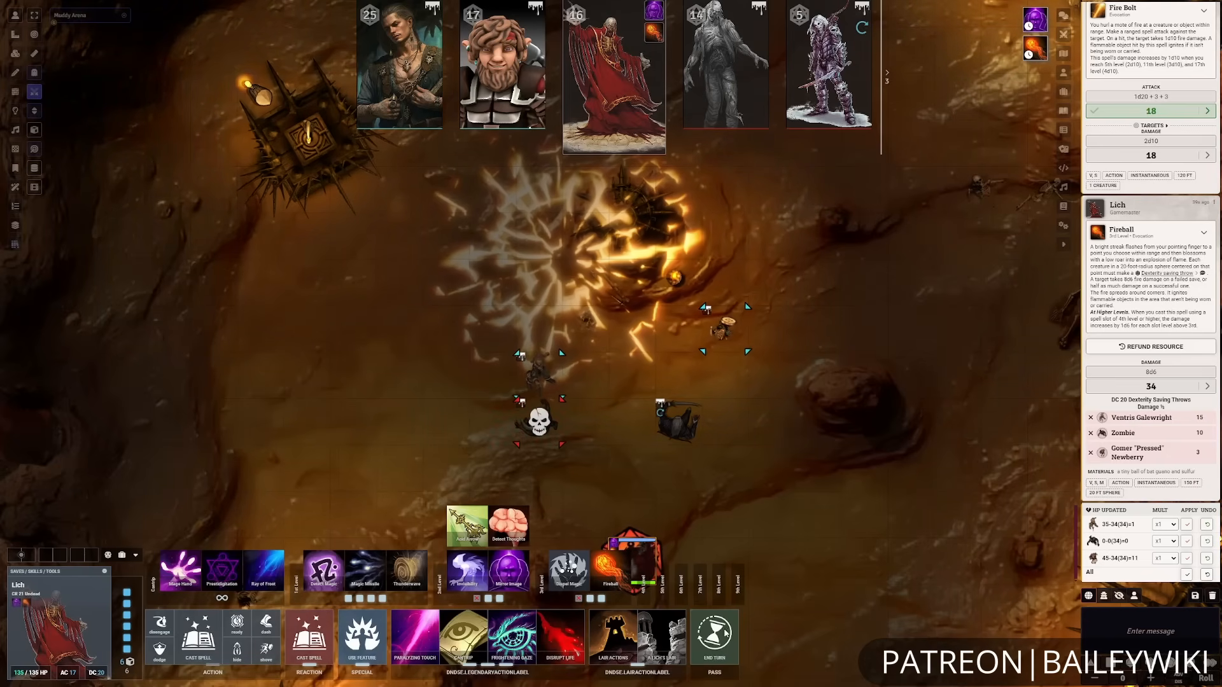
left_click(928, 503)
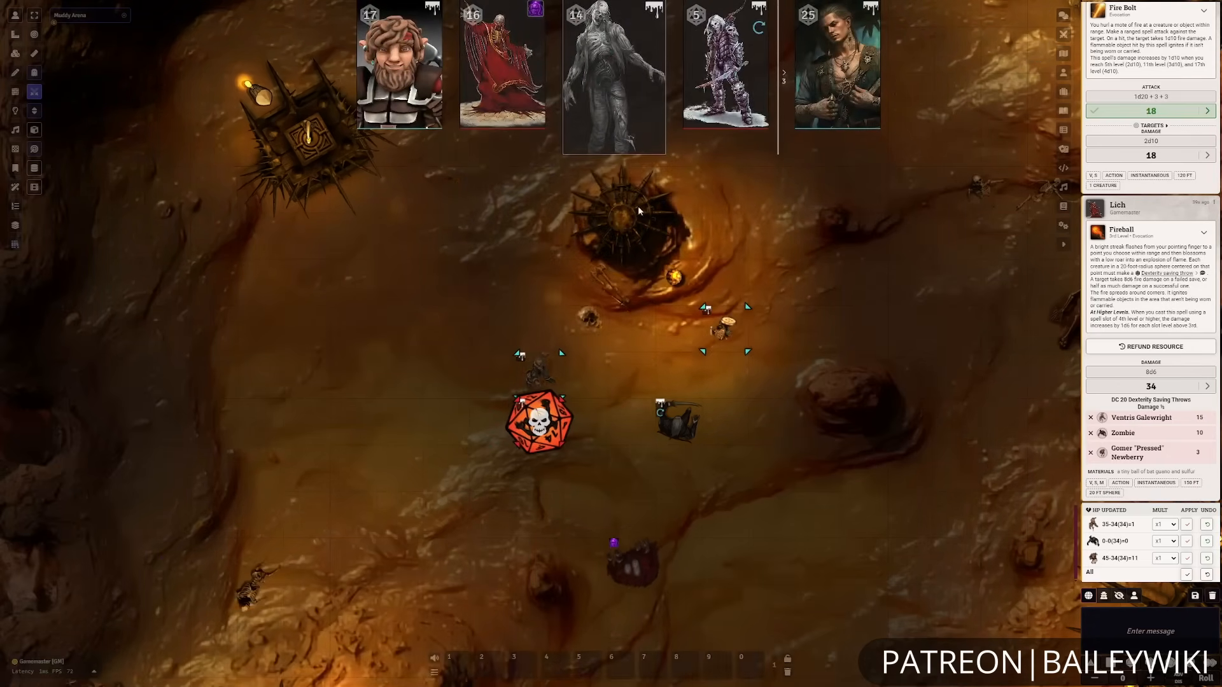
left_click(615, 55)
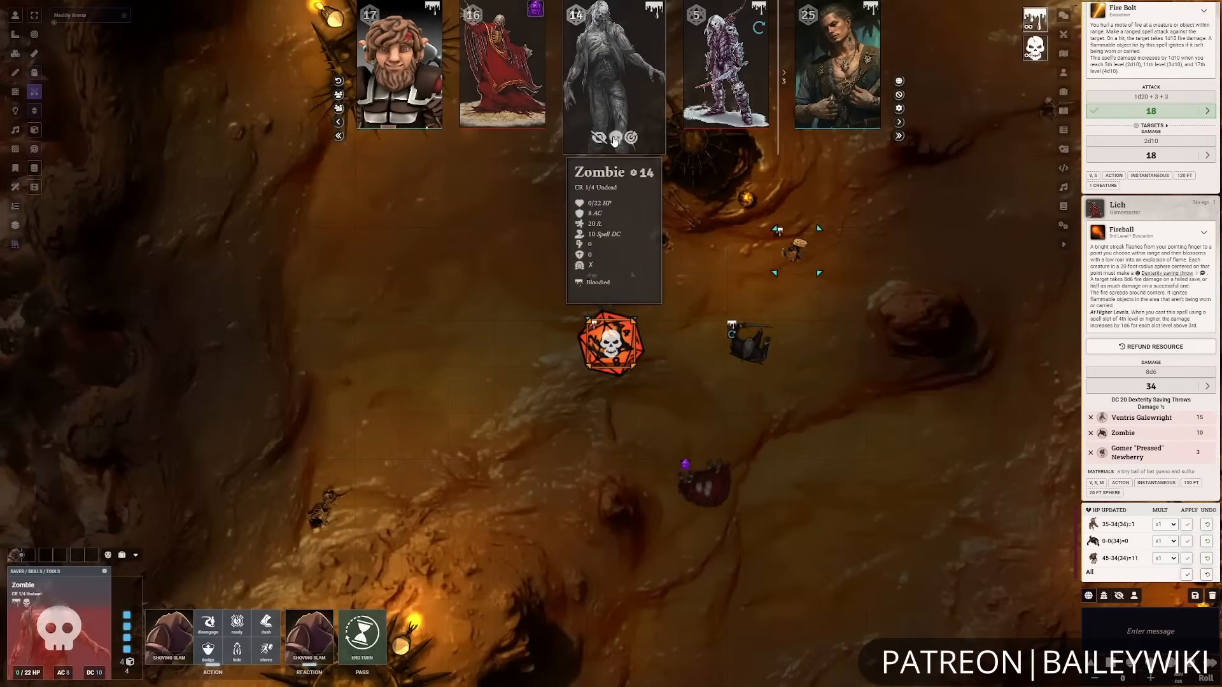
left_click(615, 138)
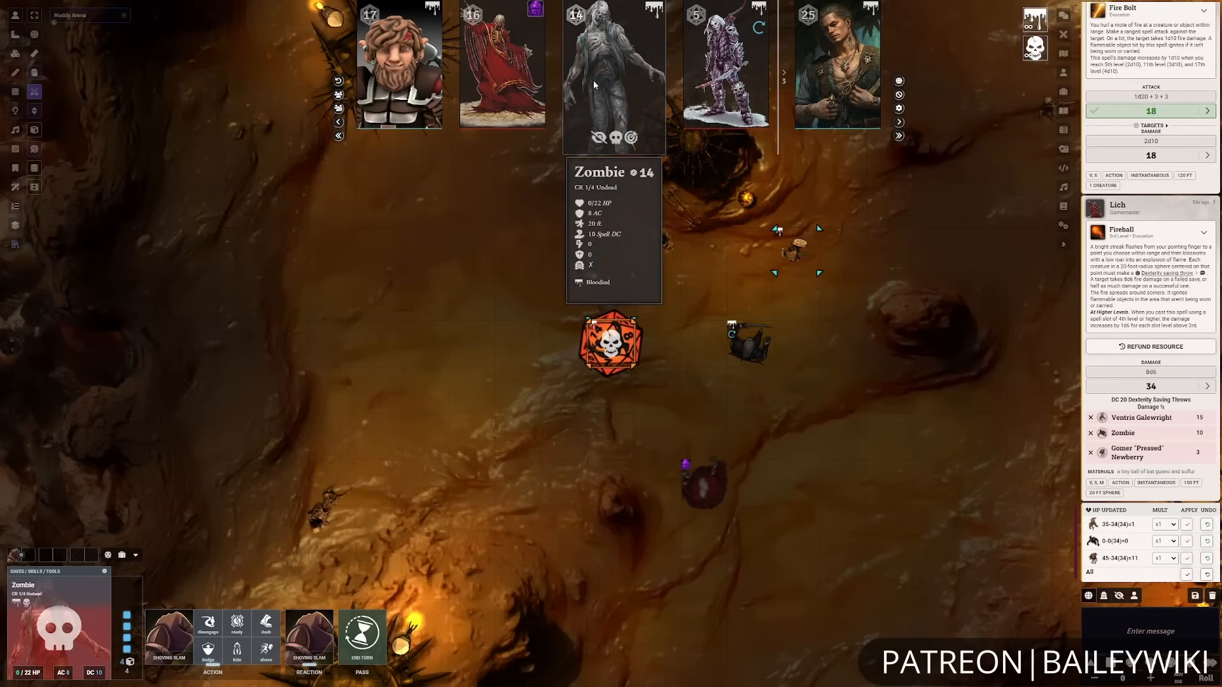
mouse_move(441, 94)
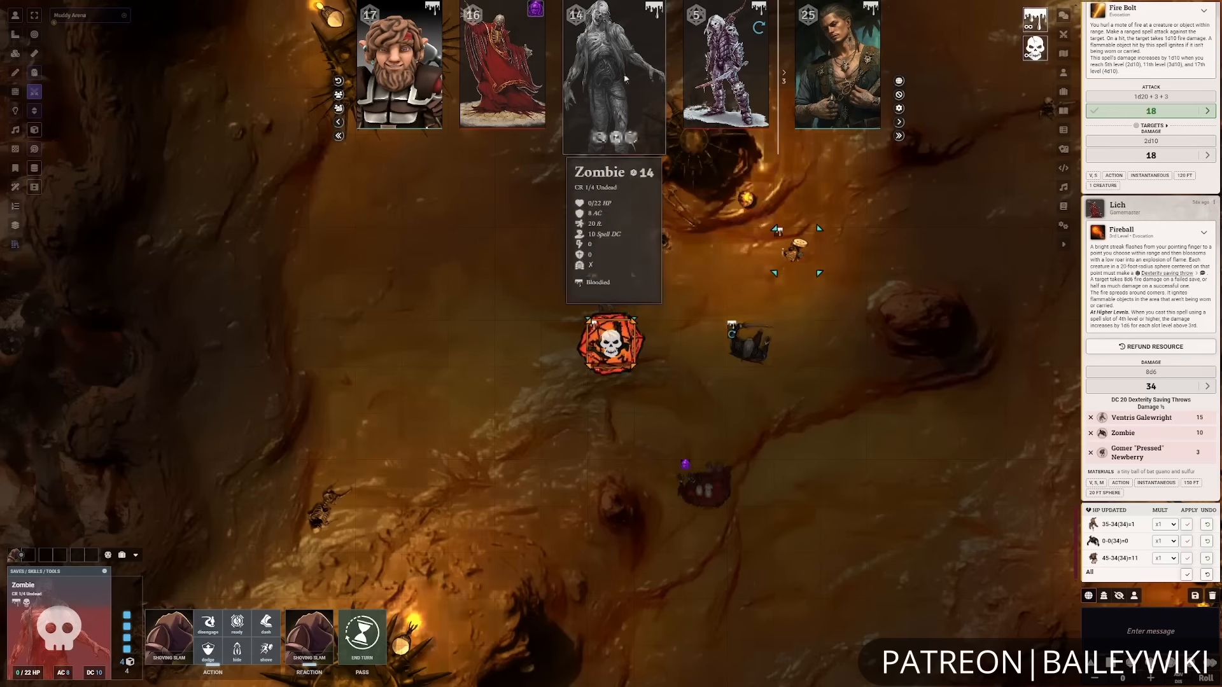
left_click(898, 121)
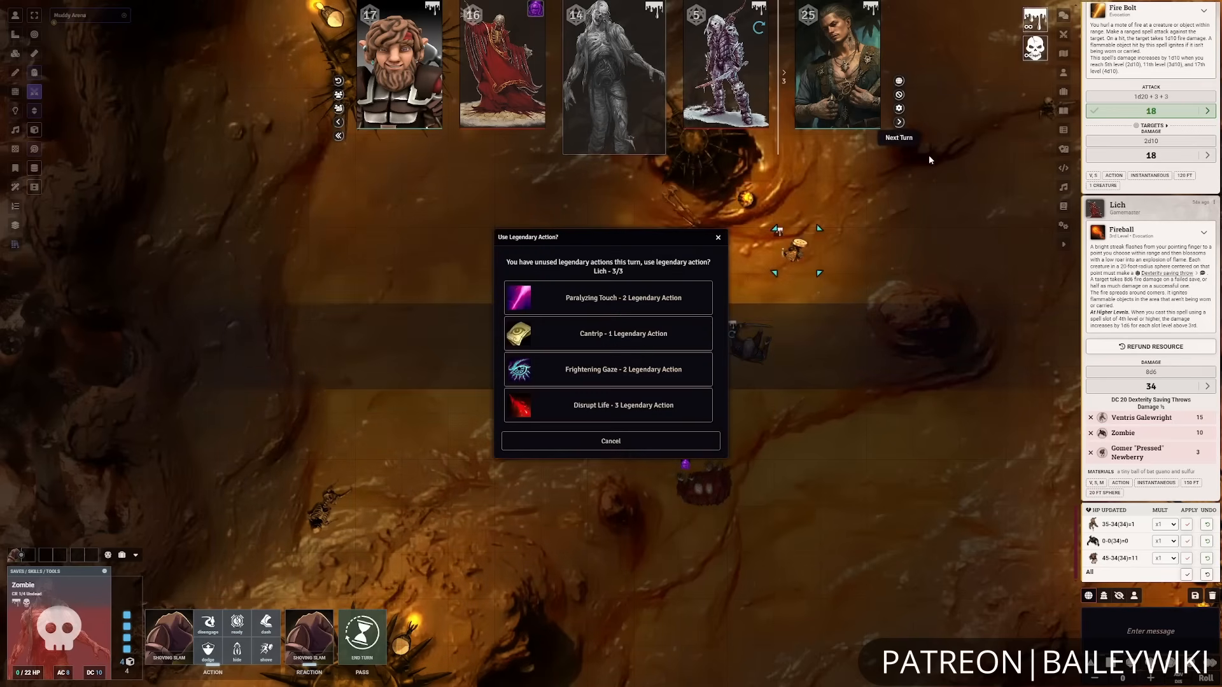
left_click(610, 441)
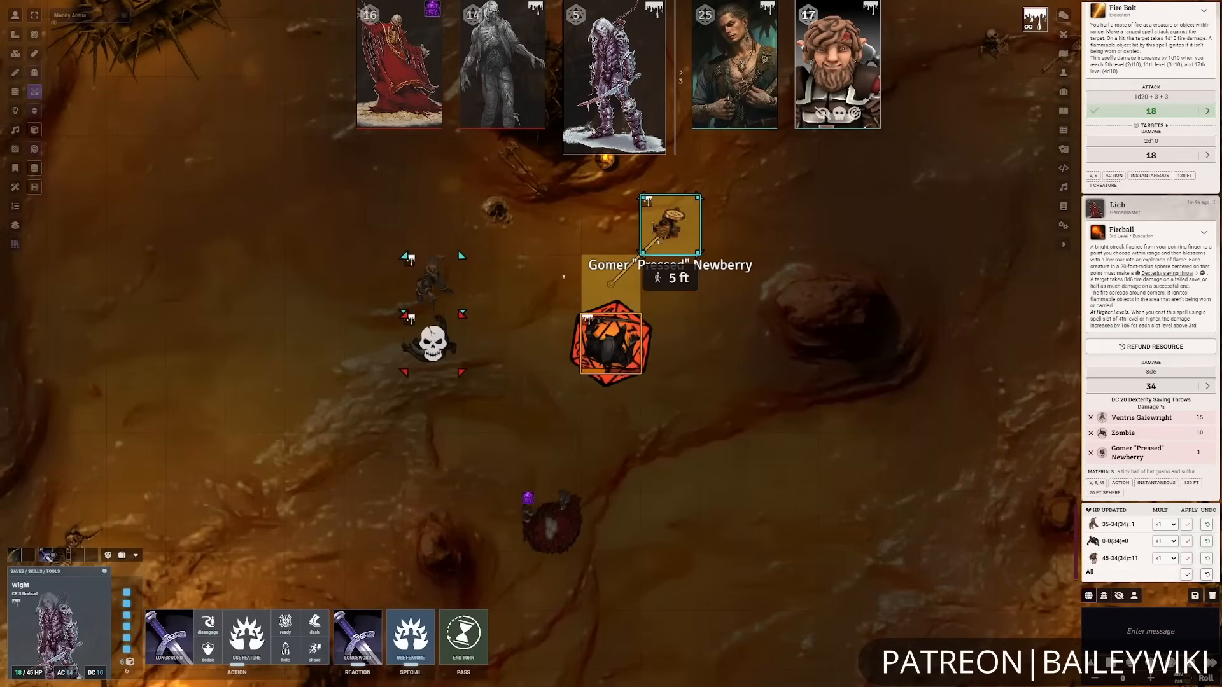
- Move the Wight next to the rogue, declining the artificer's Booming Blade opportunity attack, and target the rogue
left_click_drag(614, 376, 439, 294)
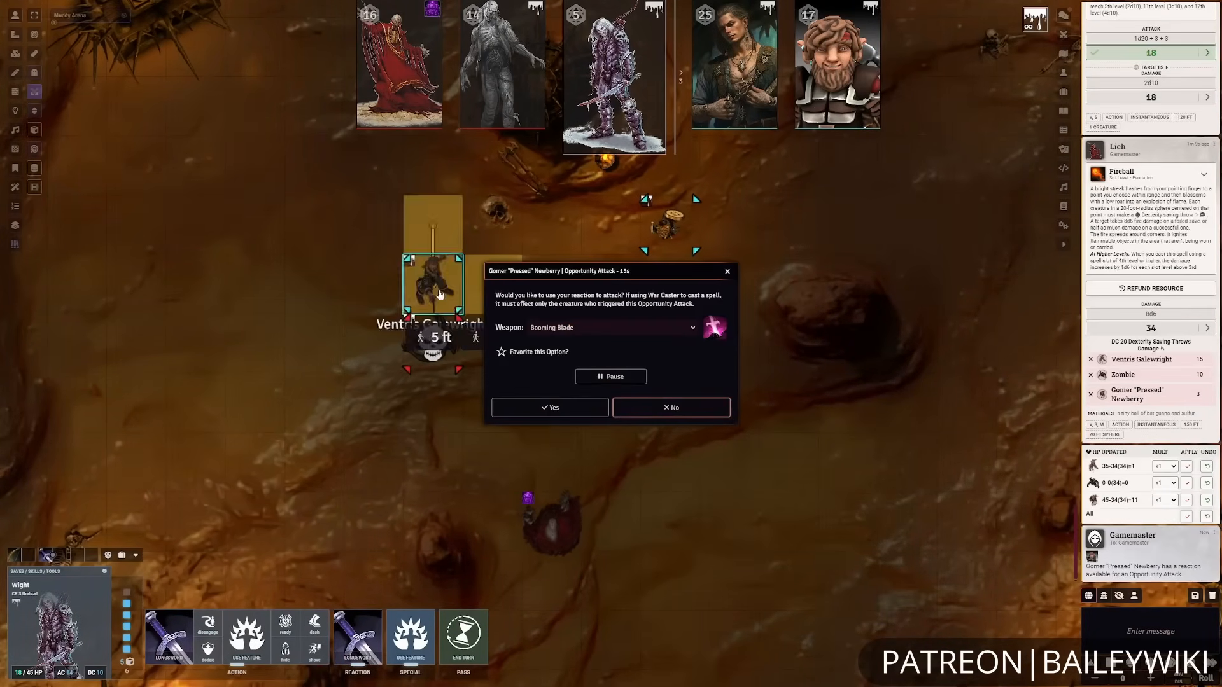
left_click(691, 412)
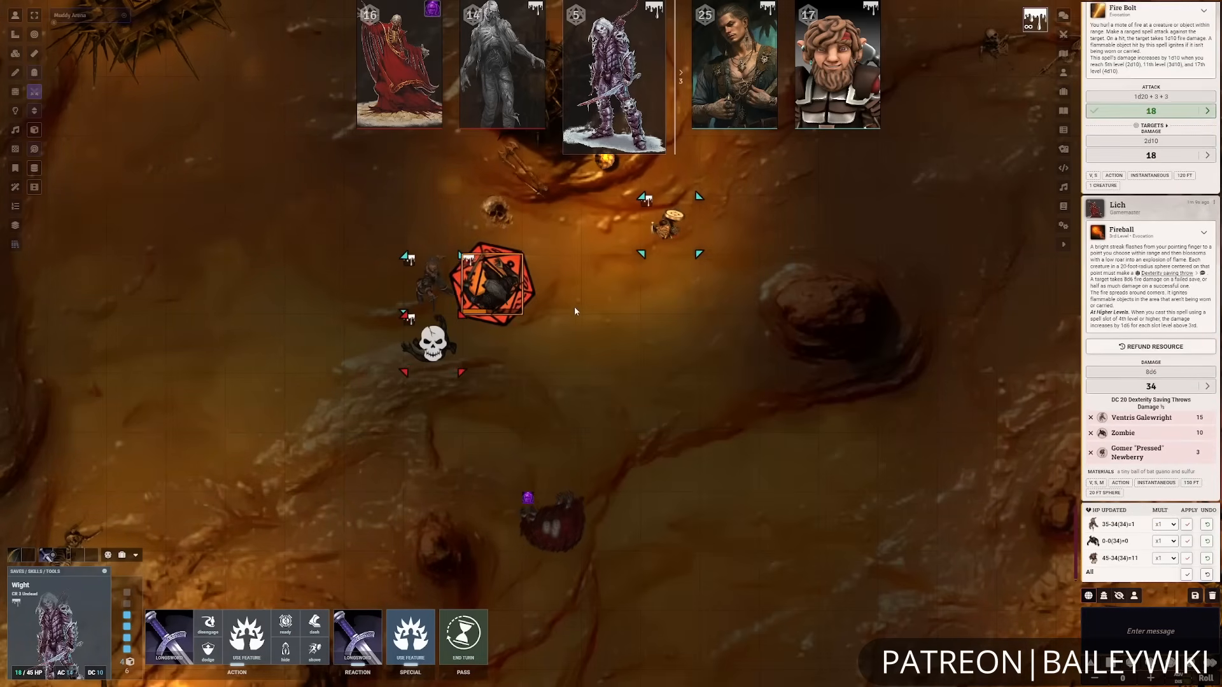
scroll(755, 368, "up", 3)
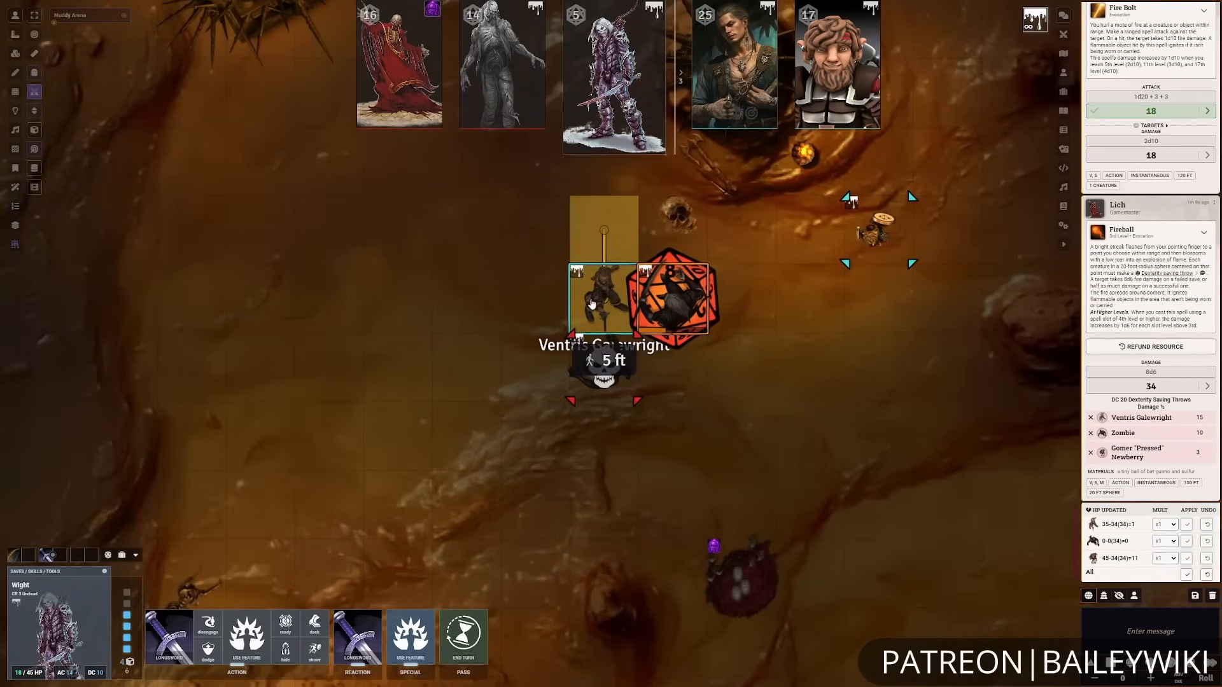
scroll(701, 330, "up", 3)
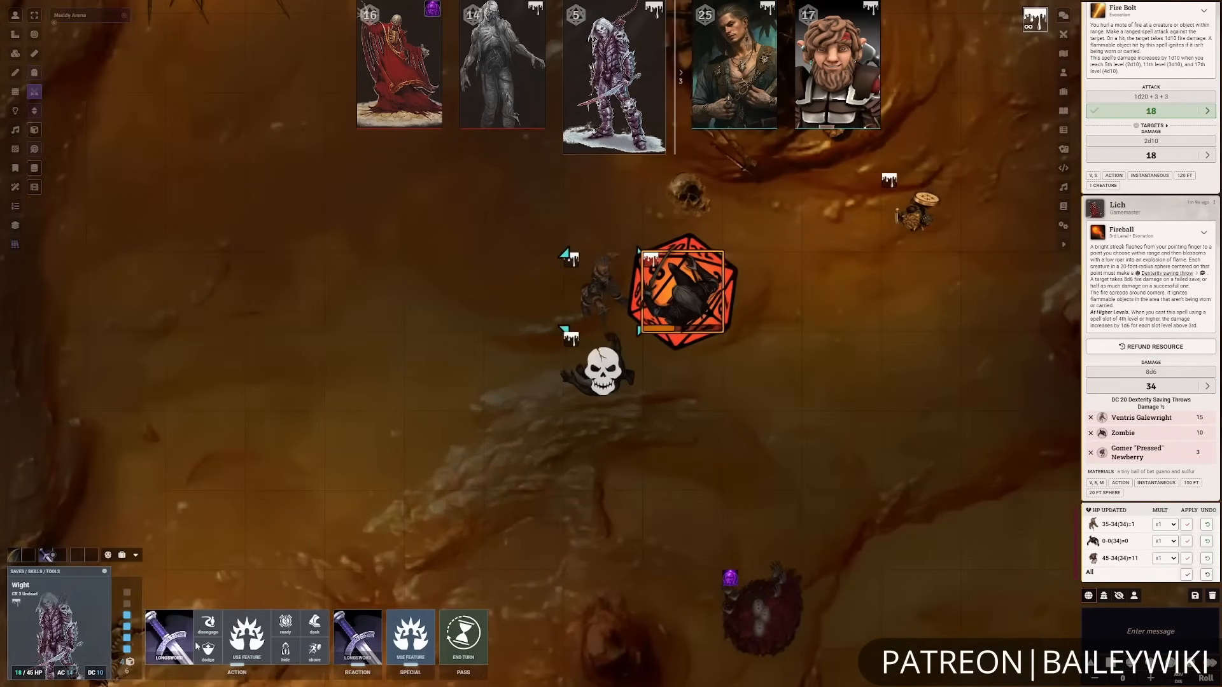
- Attack the rogue repeatedly with the Wight's Life Drain, answering that the Wight is not in sunlight
left_click(424, 643)
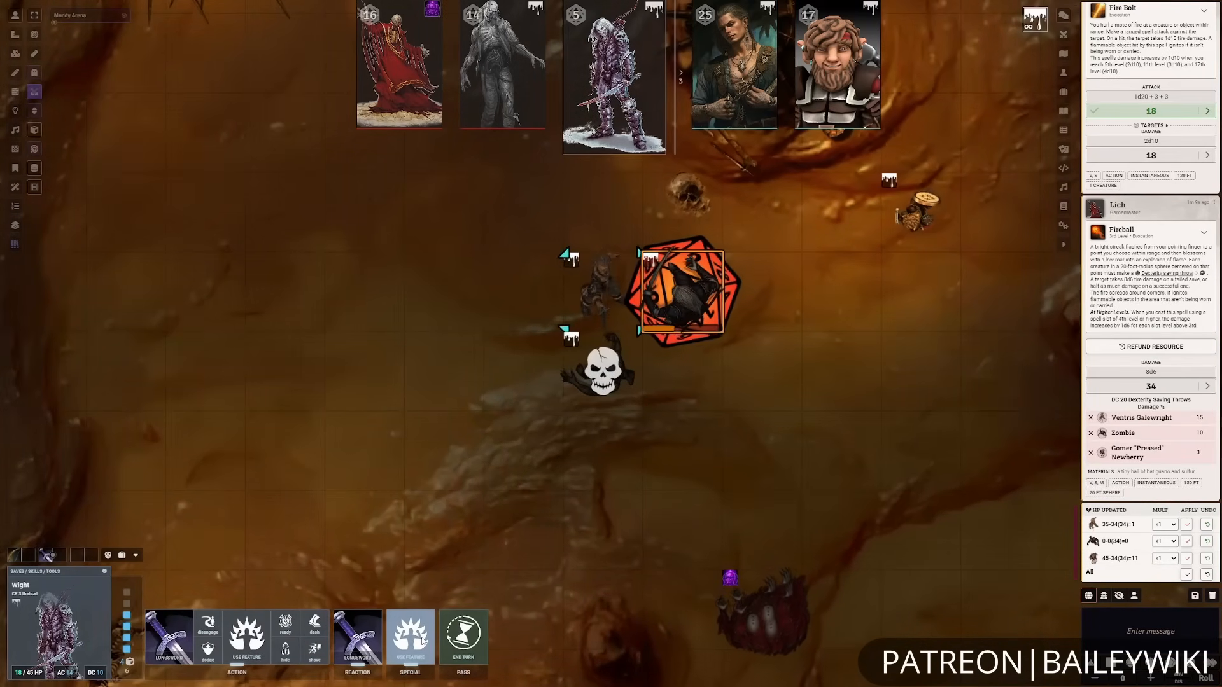
left_click(165, 589)
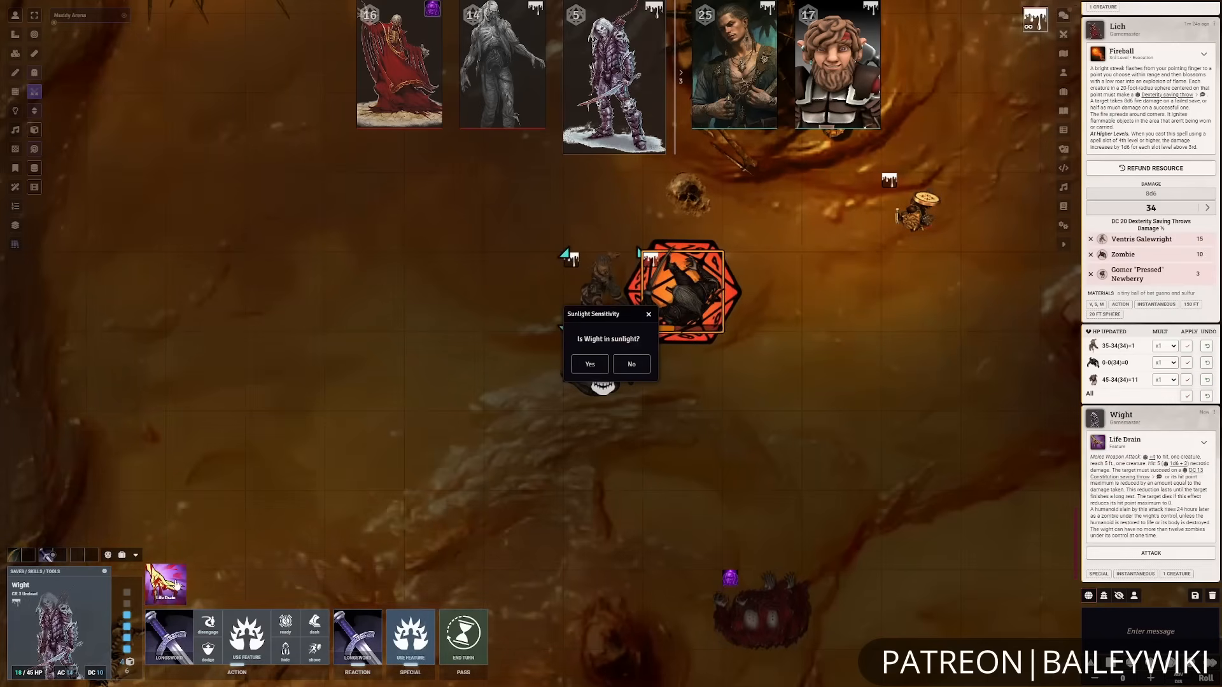
left_click(631, 364)
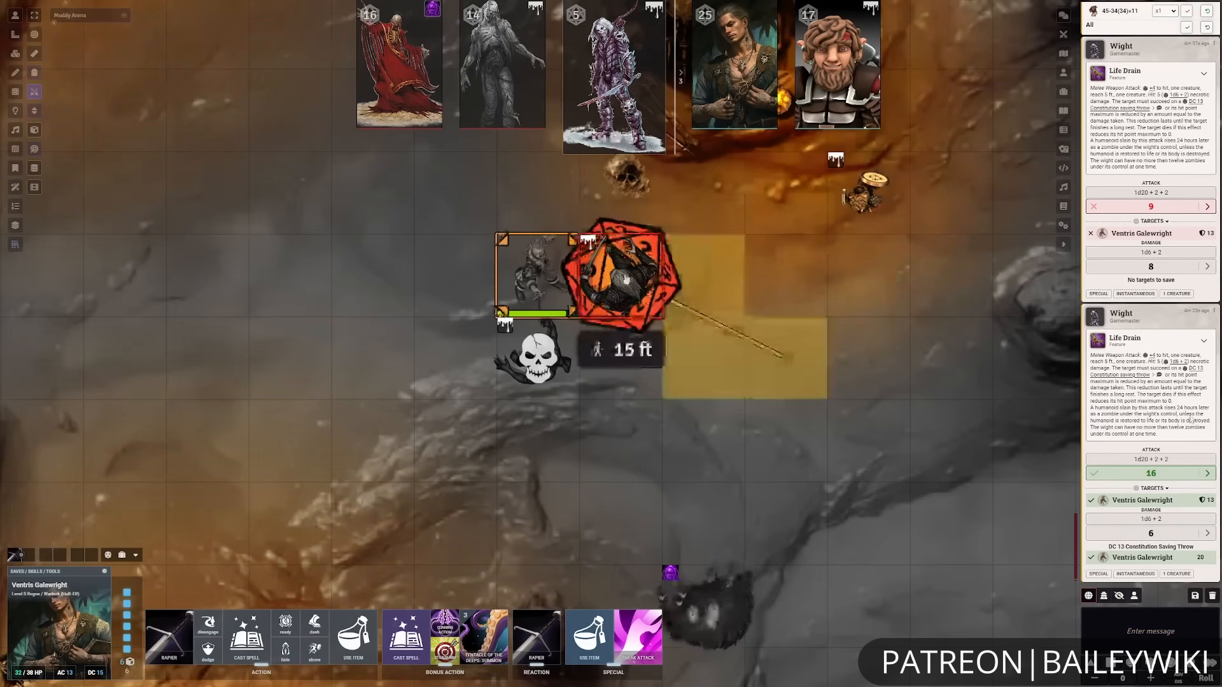
left_click(624, 276)
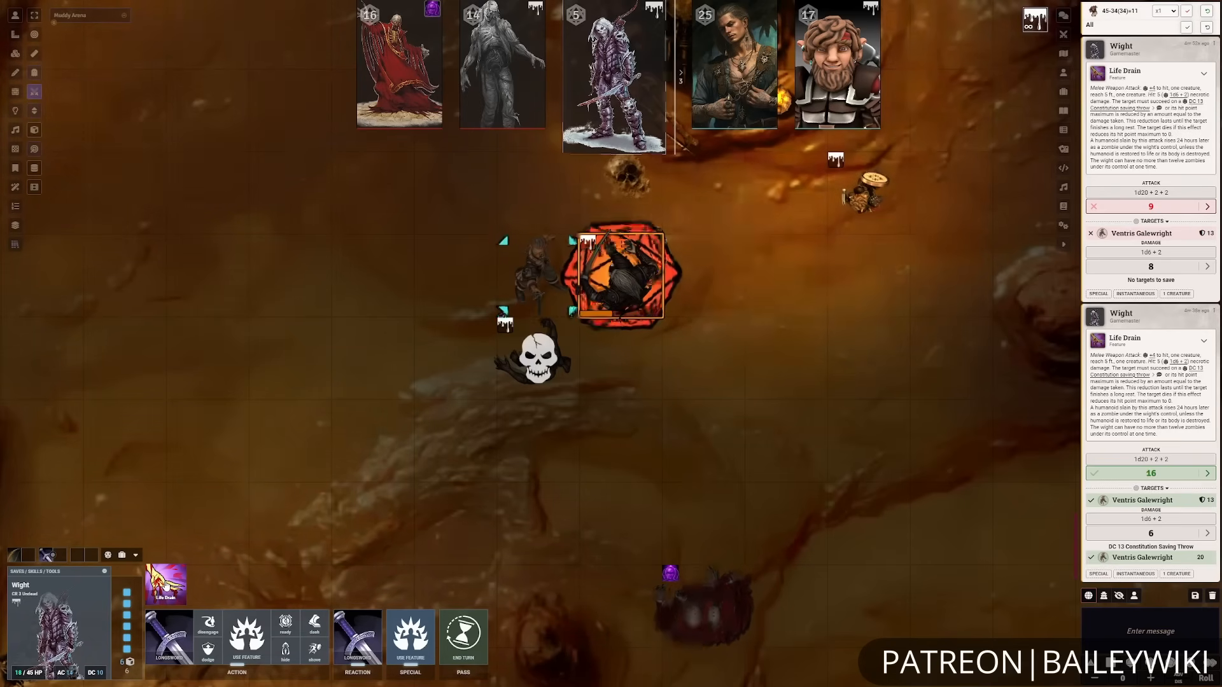
left_click(165, 584)
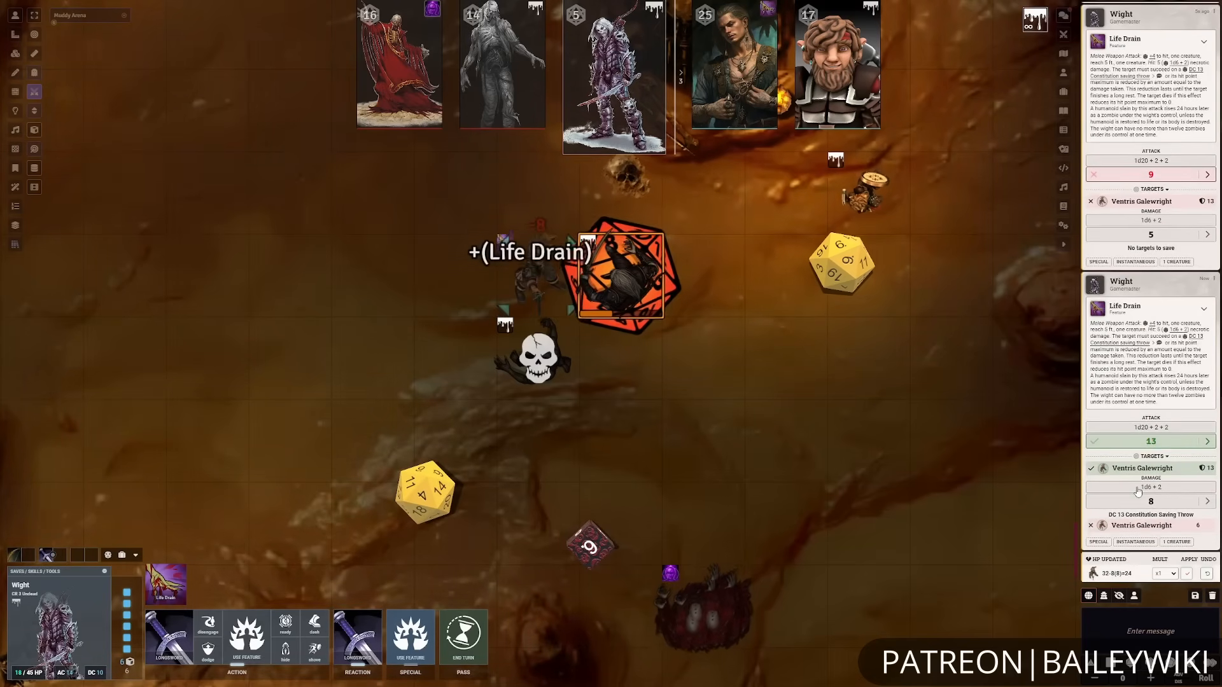
- Inspect the Life Drain effect on the rogue's token and the rogue's reduced hit point maximum
left_click(533, 287)
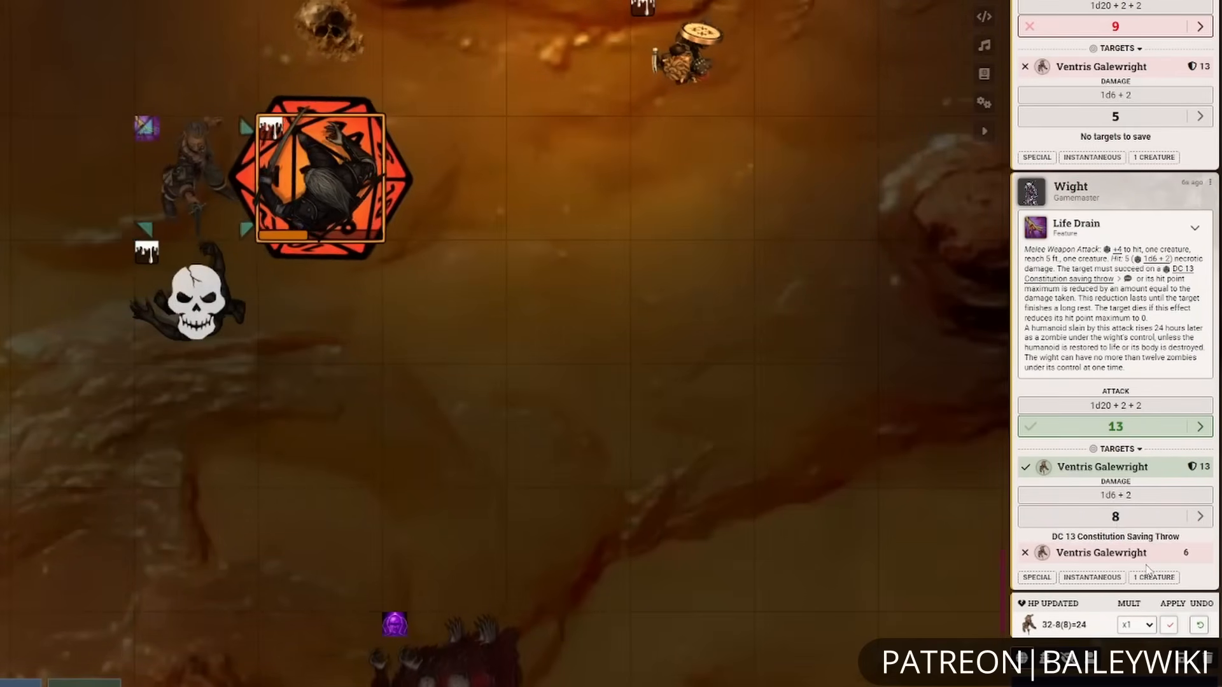
left_click(198, 173)
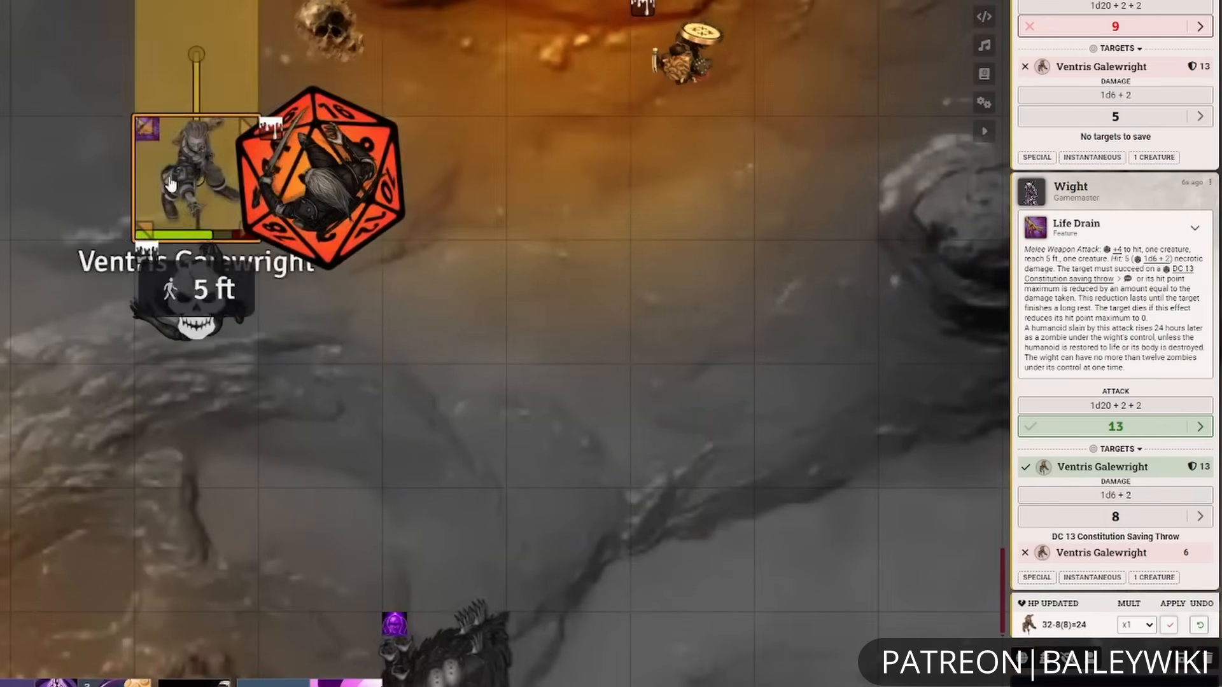
double_click(184, 184)
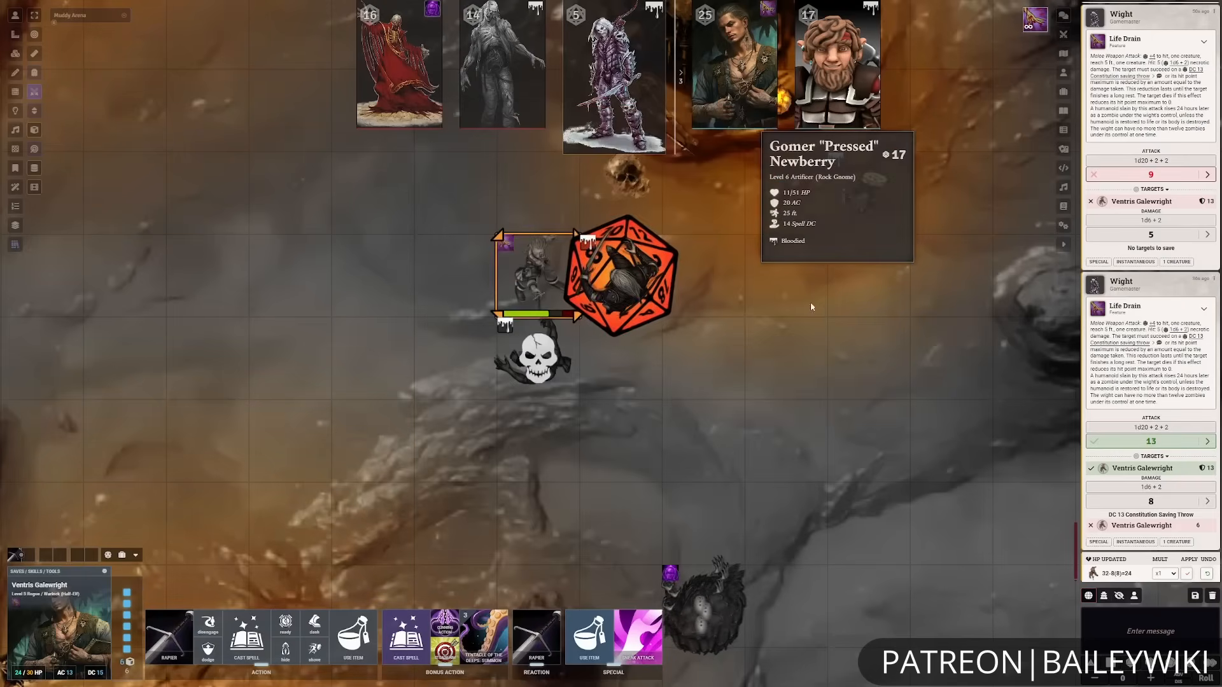
left_click(811, 308)
left_click_drag(807, 311, 791, 313)
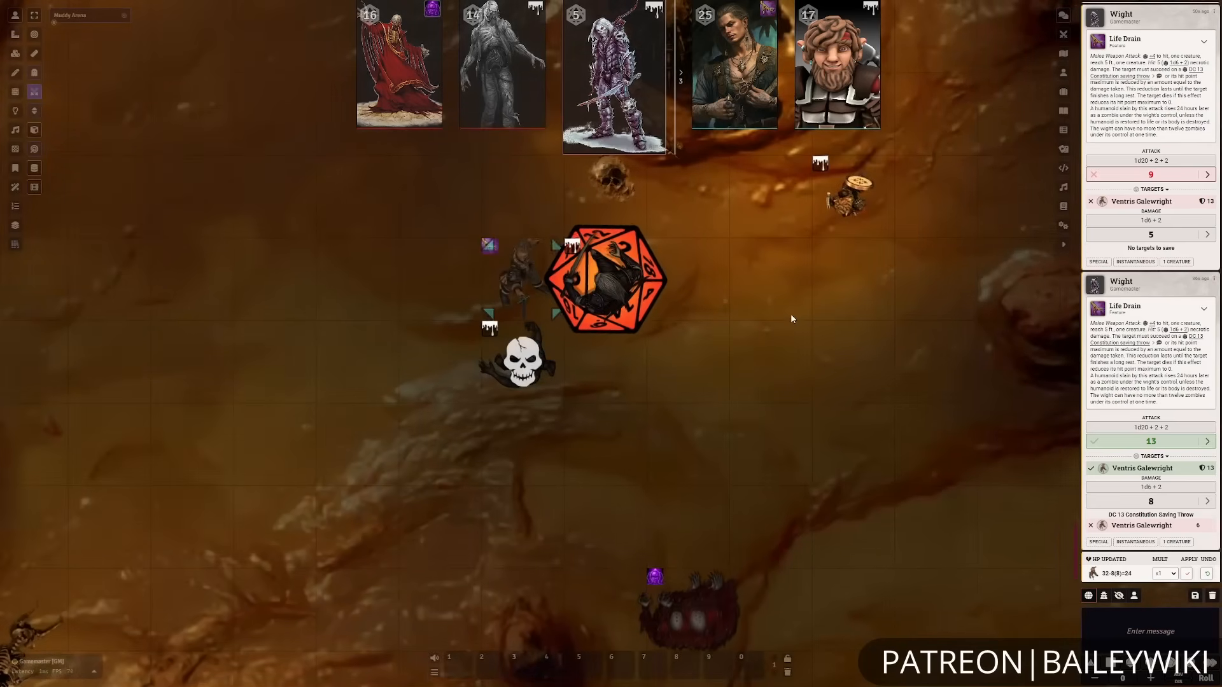
- Mark the Wight as defeated and move it two squares away from the rogue, dismissing the rogue's Rapier opportunity attack
scroll(751, 280, "down", 3)
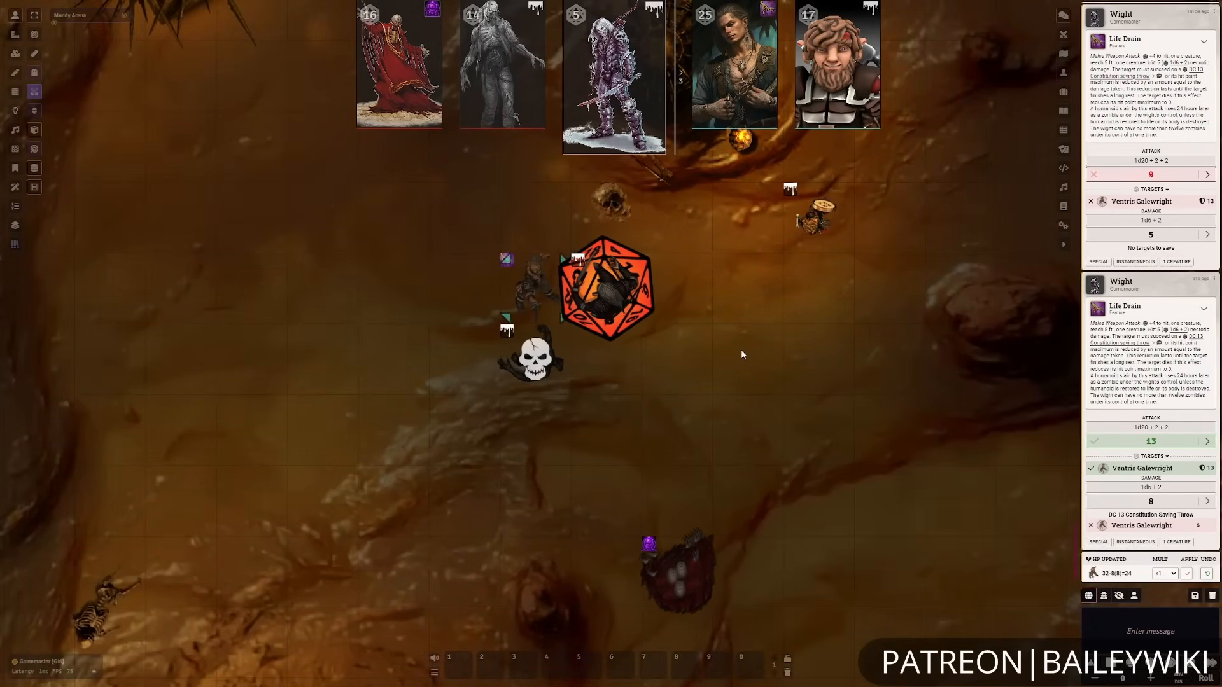
scroll(708, 460, "down", 6)
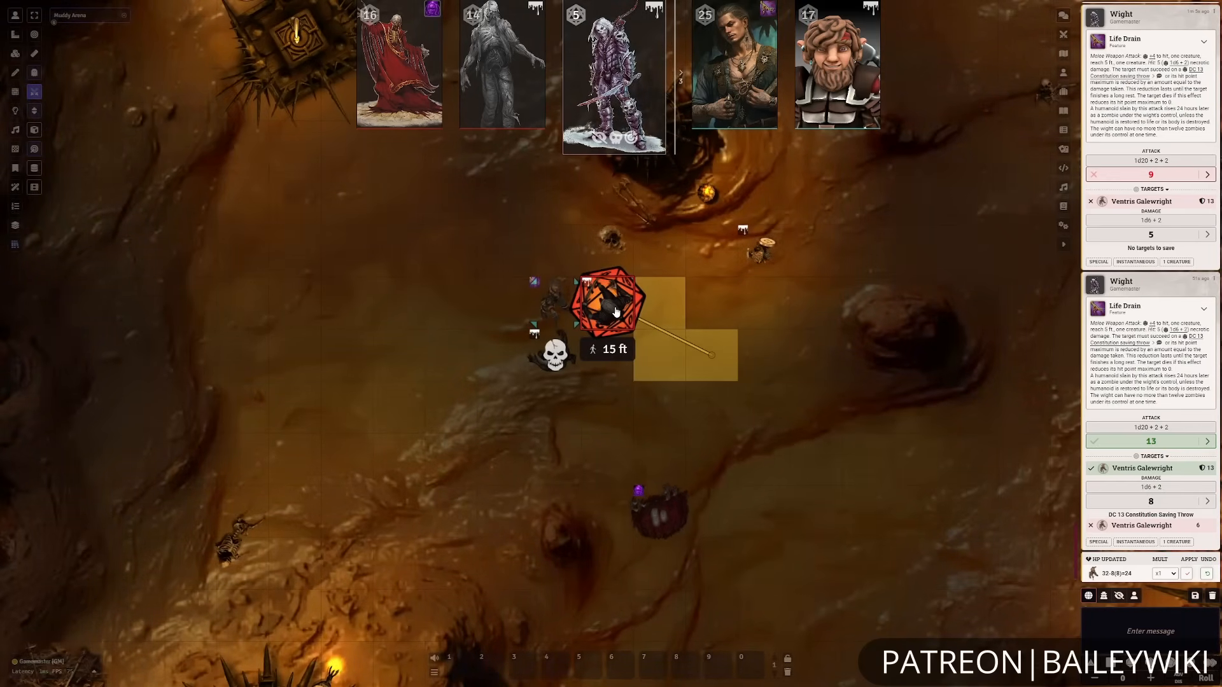
left_click(615, 137)
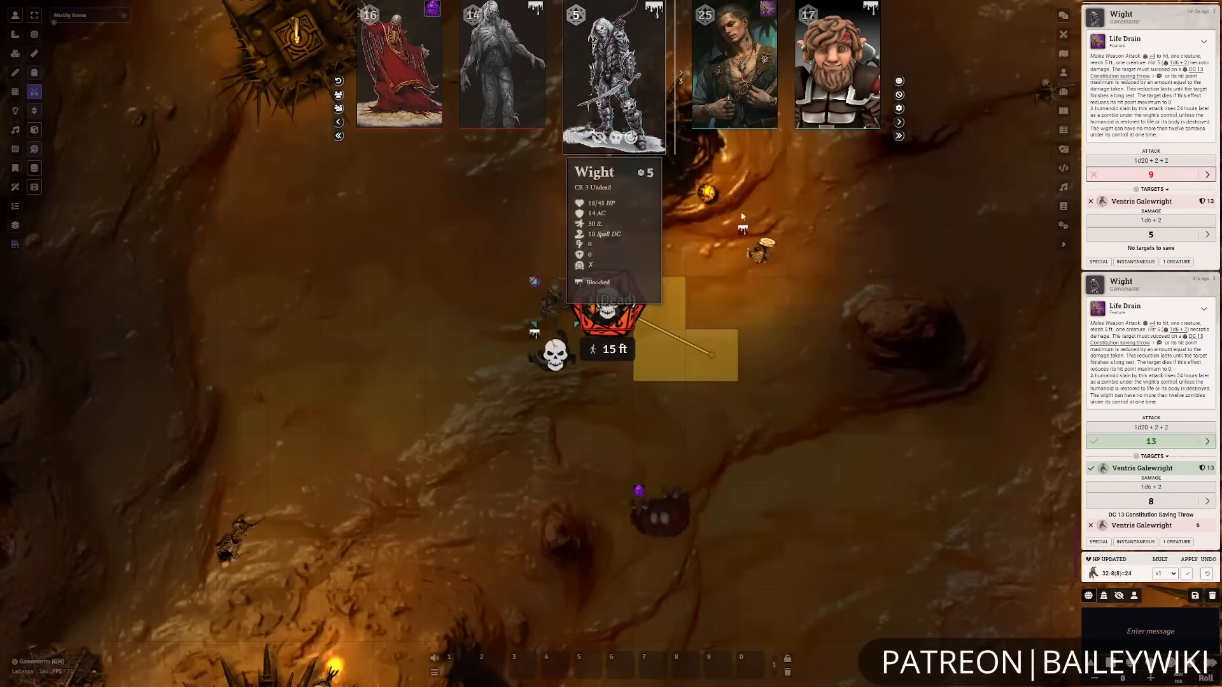
left_click_drag(612, 322, 716, 370)
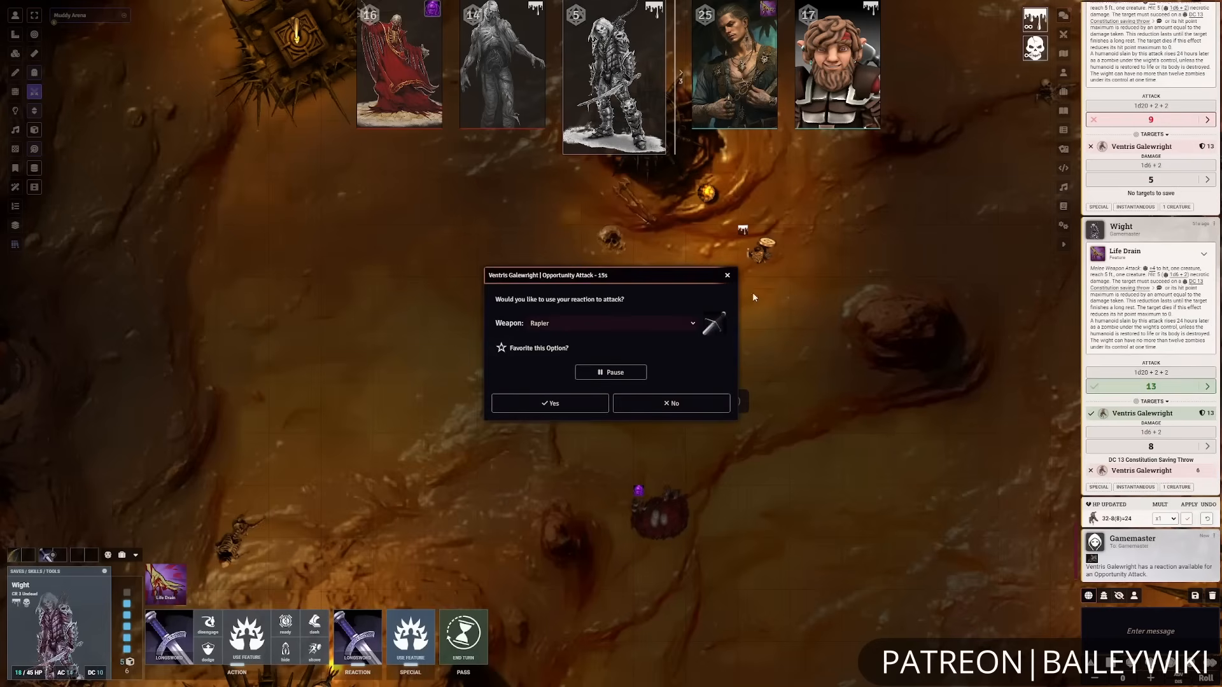
left_click(728, 275)
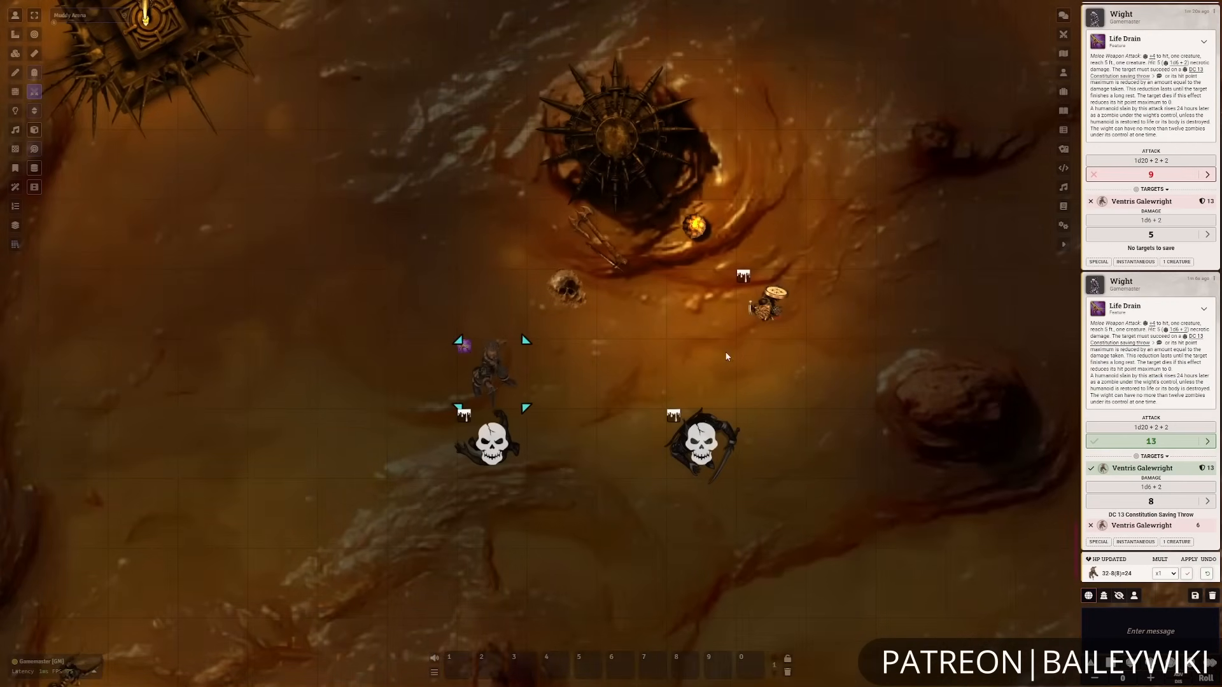
- Move the rogue to the square between the skull and the artificer, just below the spiked pit
scroll(794, 393, "up", 2)
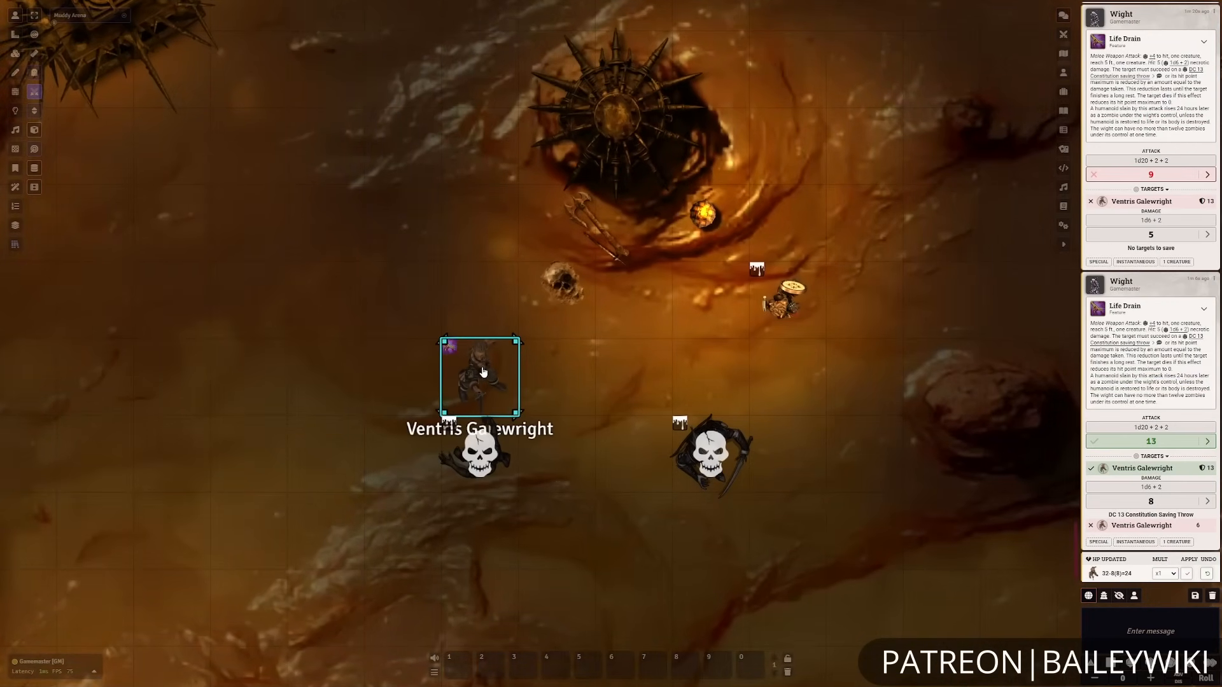
left_click_drag(503, 363, 658, 287)
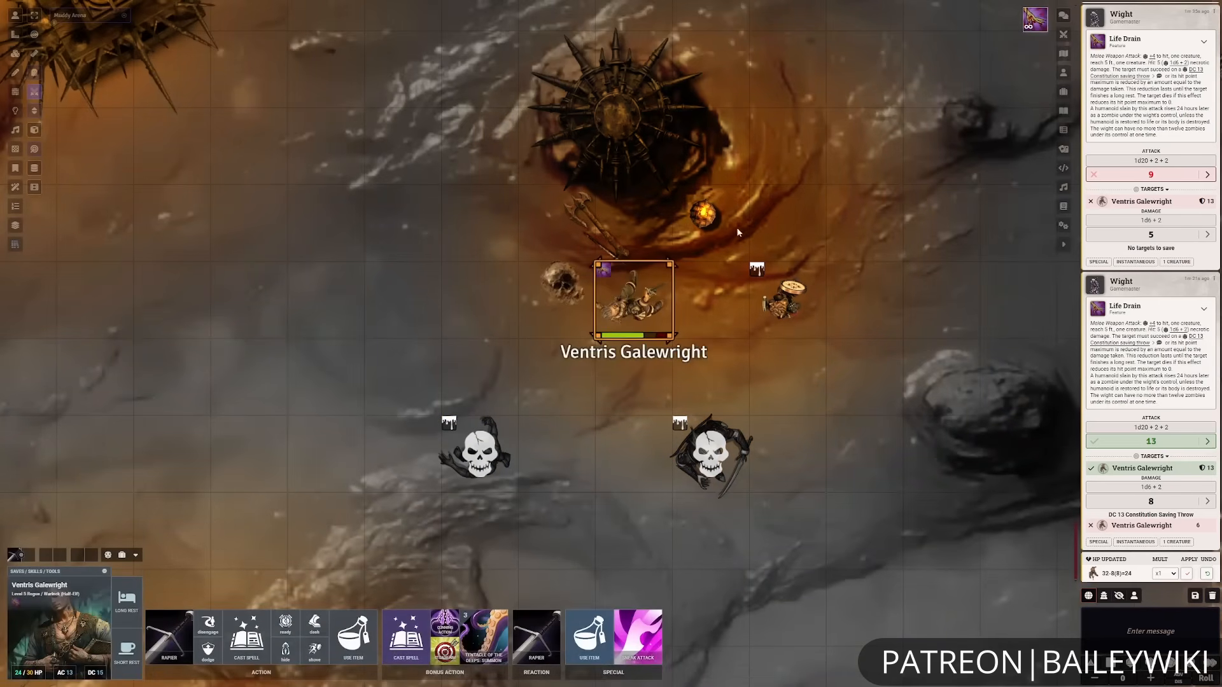
scroll(738, 325, "up", 1)
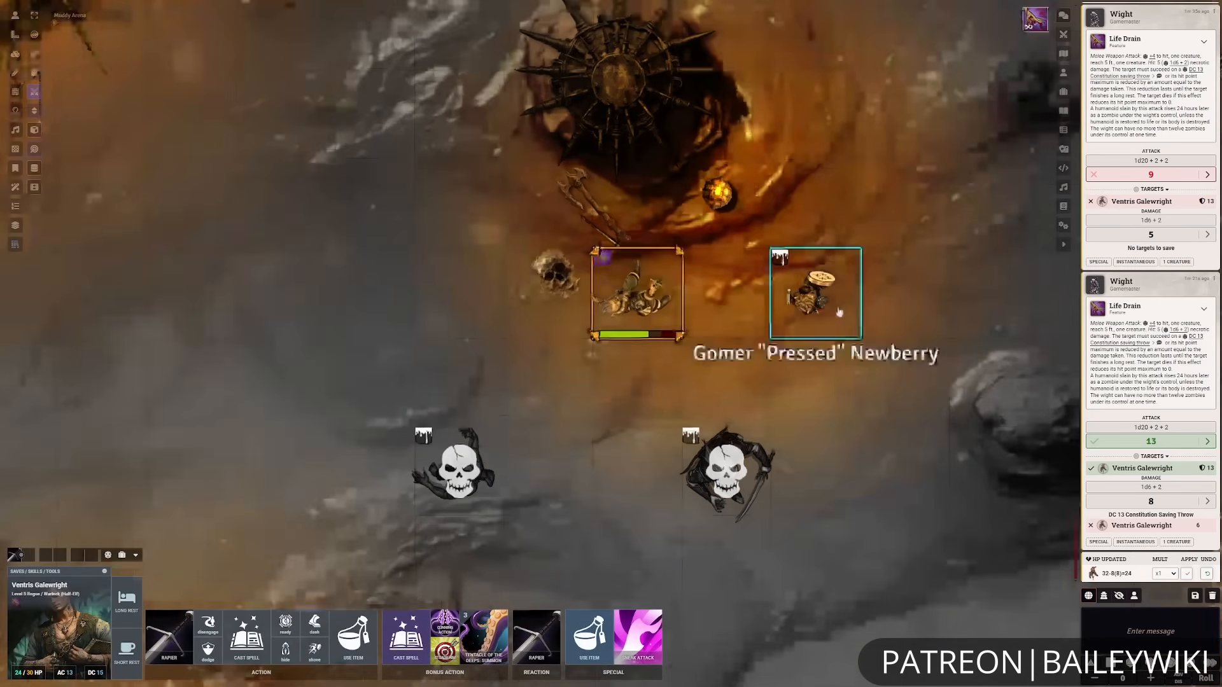
- Give the rogue a long rest from the character sheet to remove the Life Drain effect, and close the sheet
double_click(650, 310)
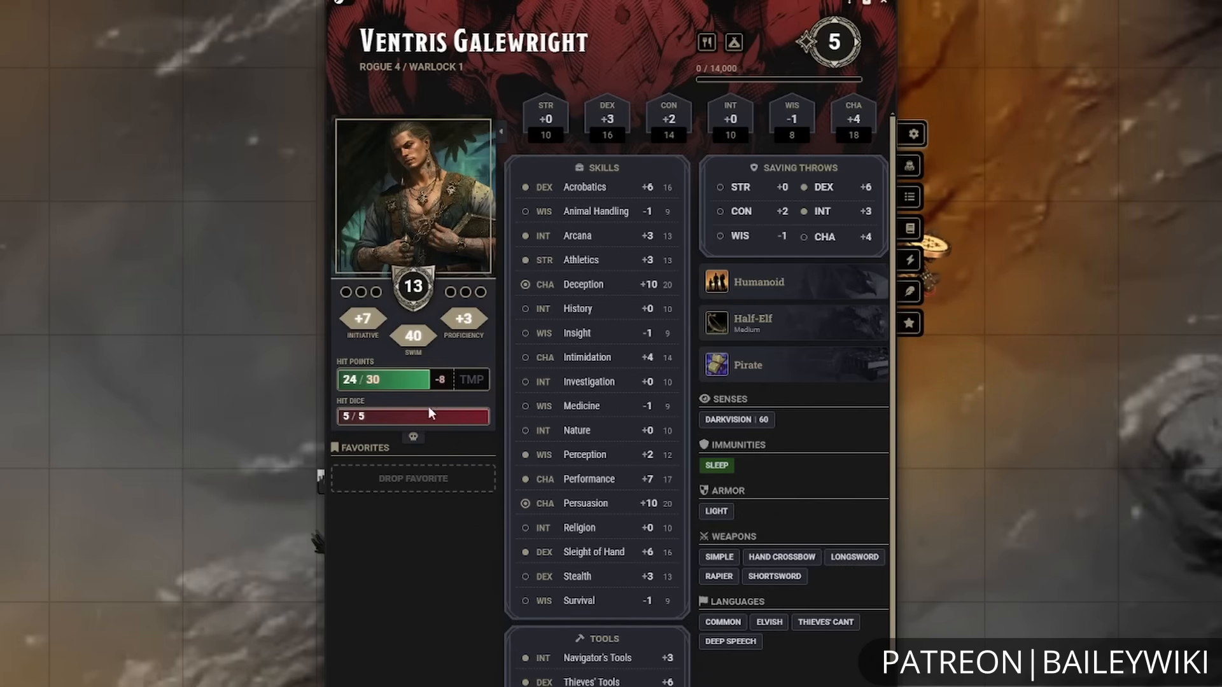
left_click(734, 44)
left_click(634, 455)
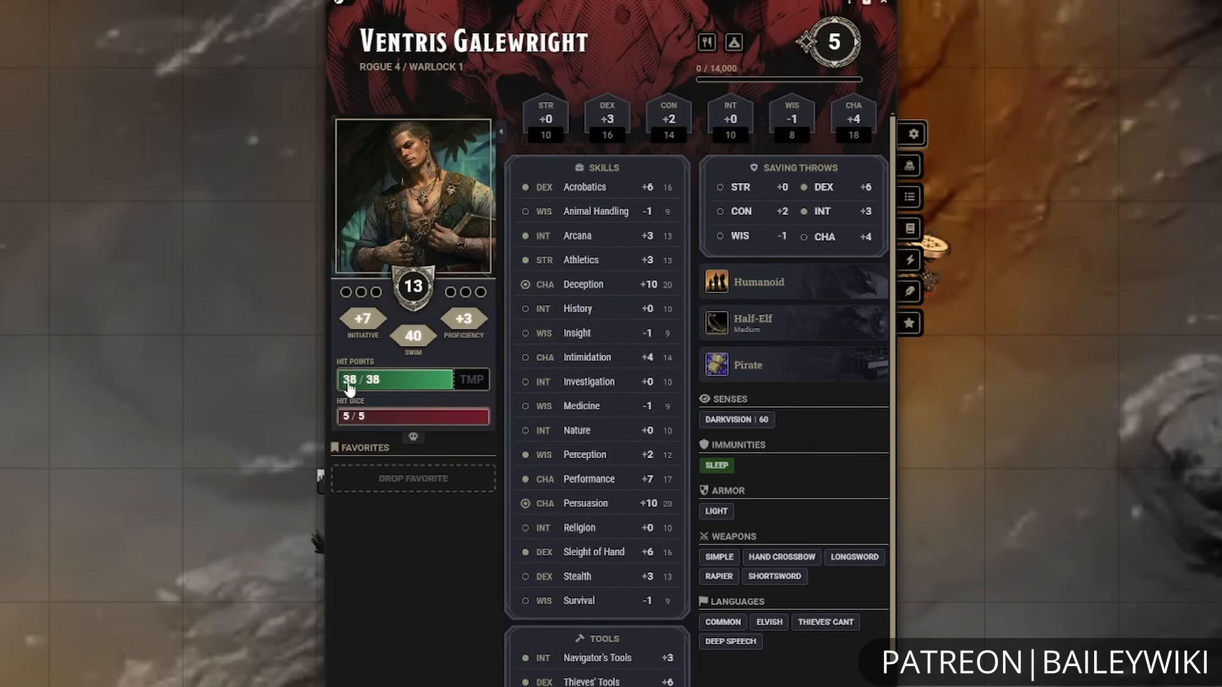
left_click(883, 2)
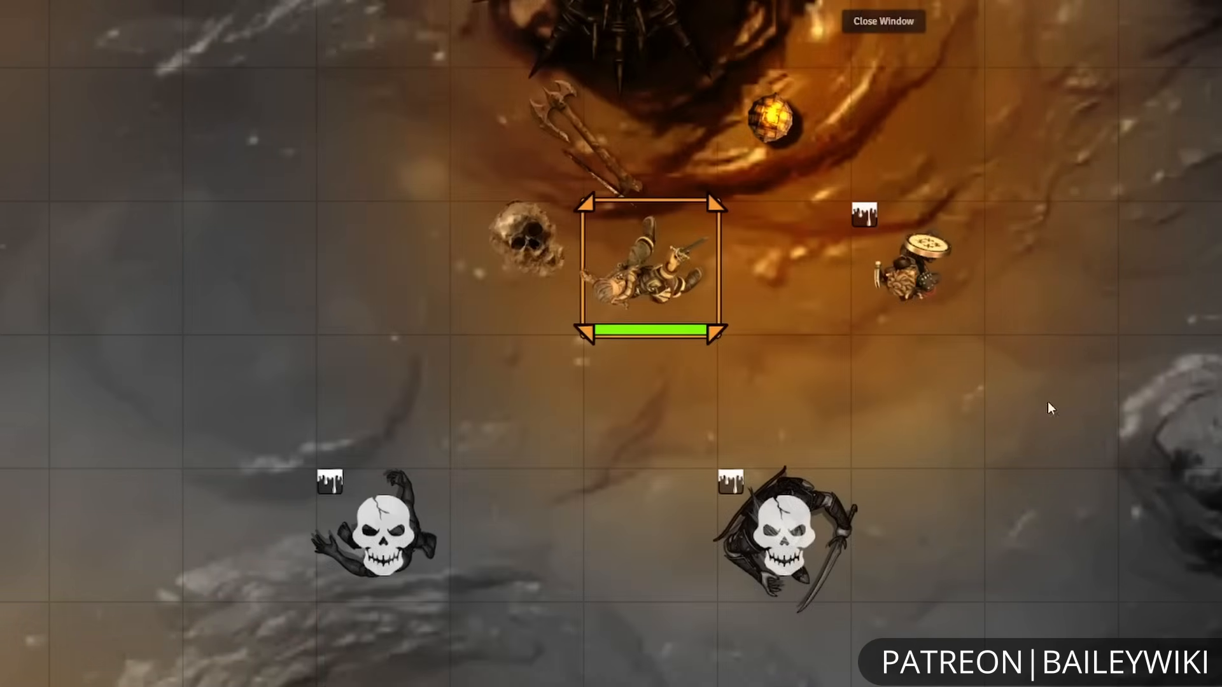
scroll(925, 387, "down", 6)
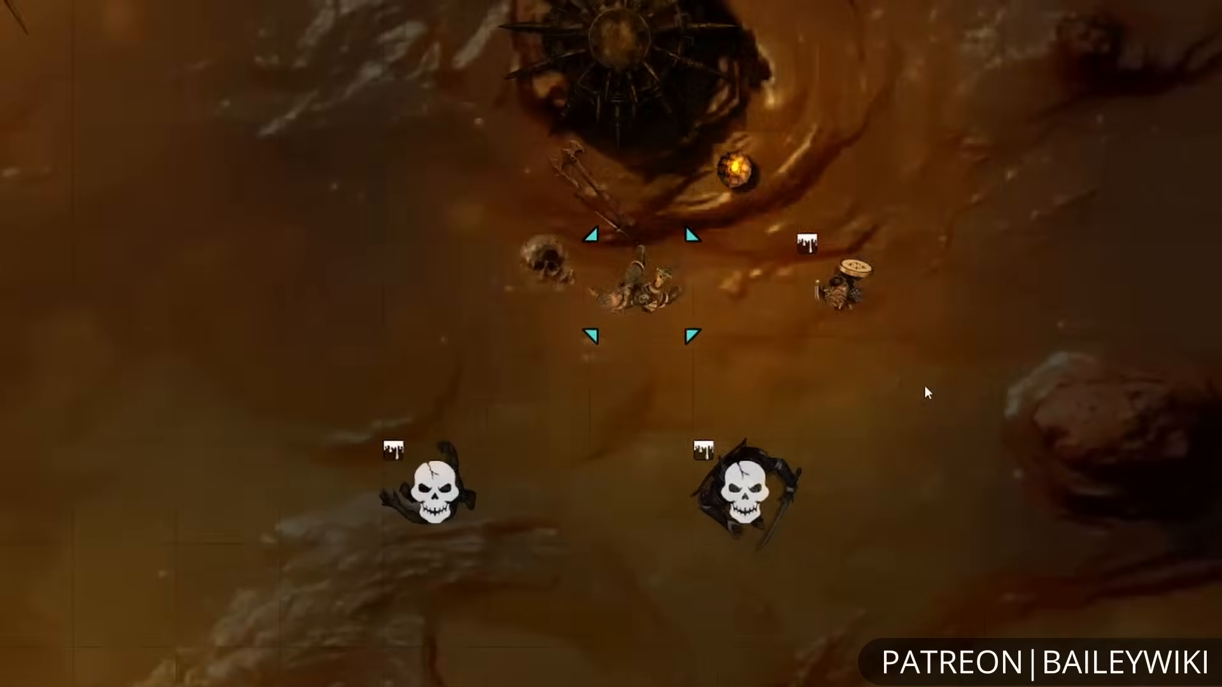